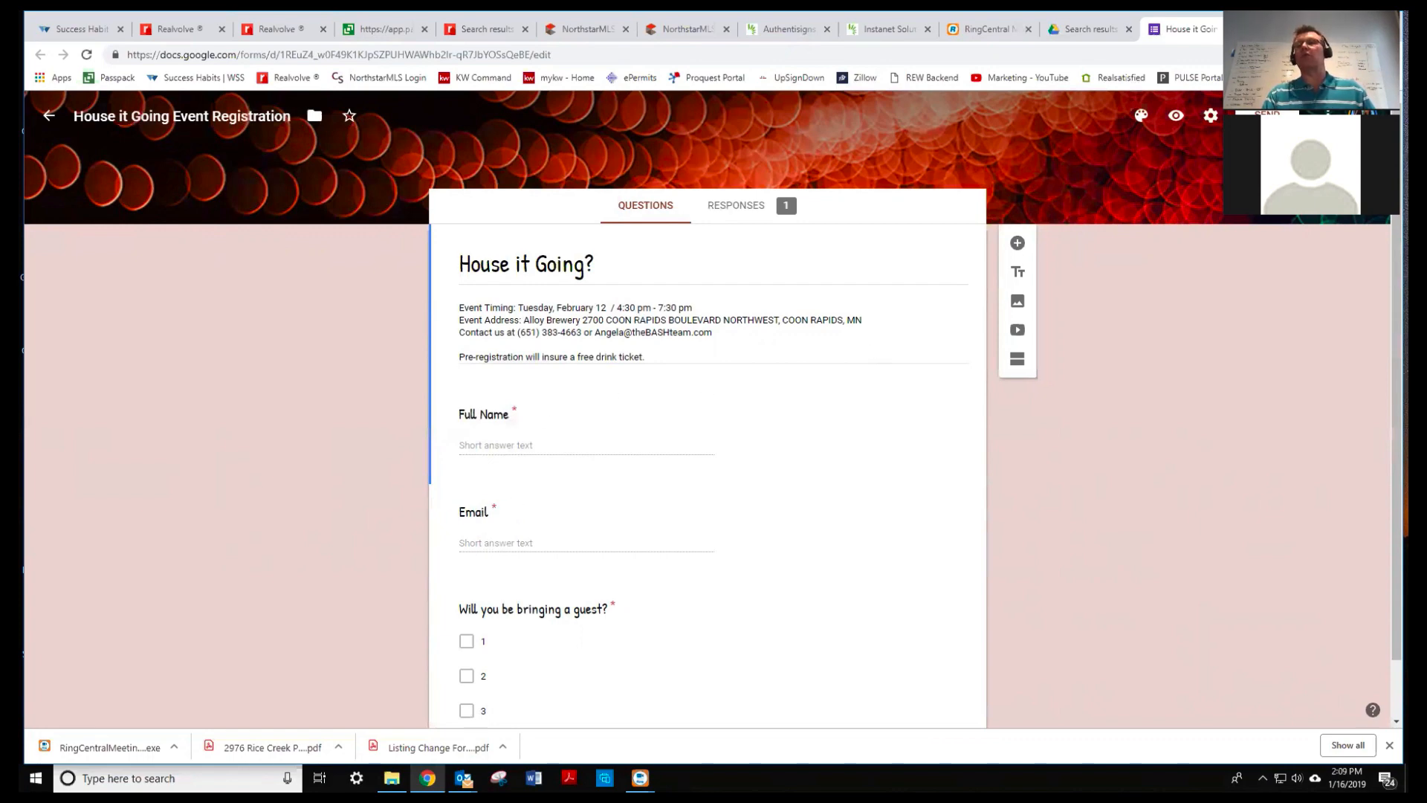
- Generate a pre-filled House it Going form link with a sample full name and email, and copy it
click(1328, 115)
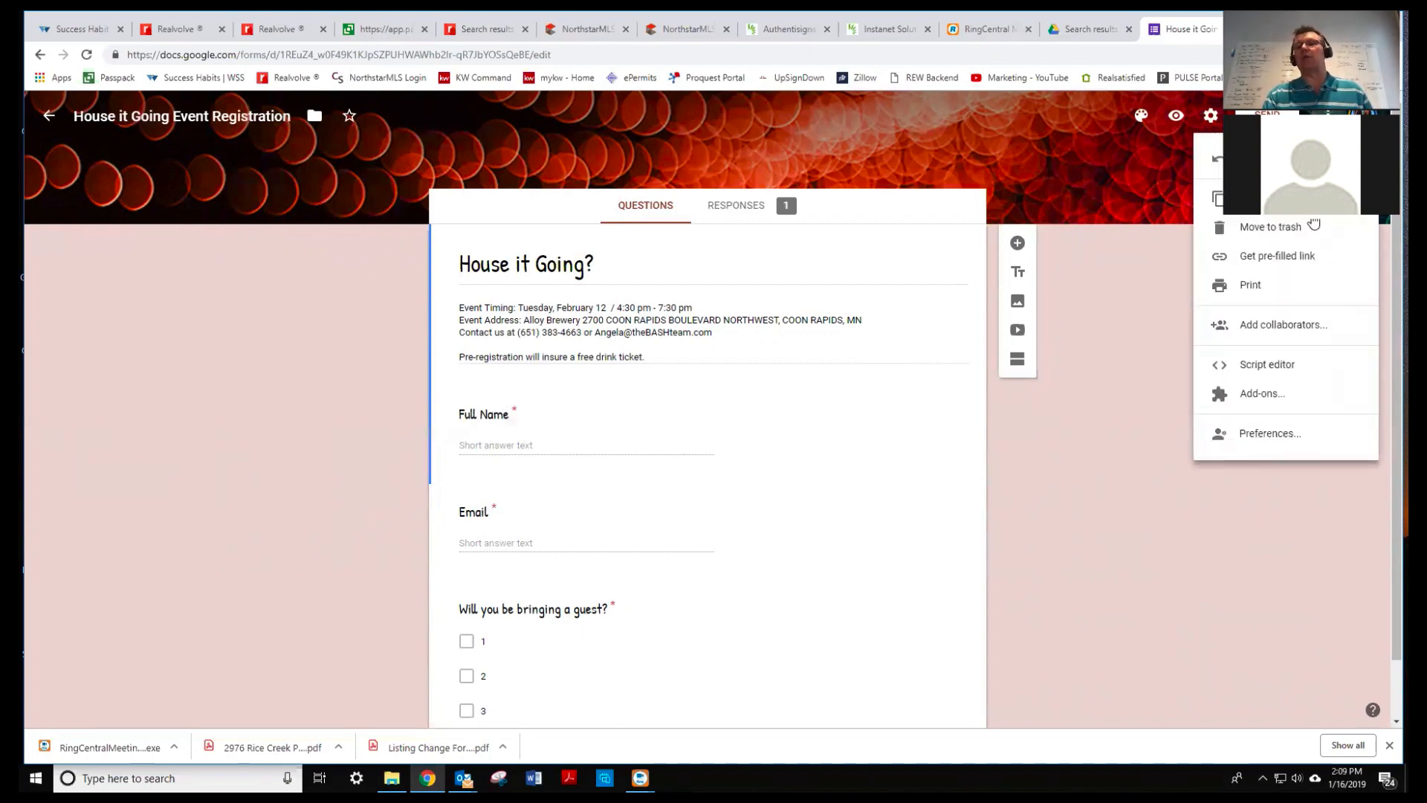
click(1274, 259)
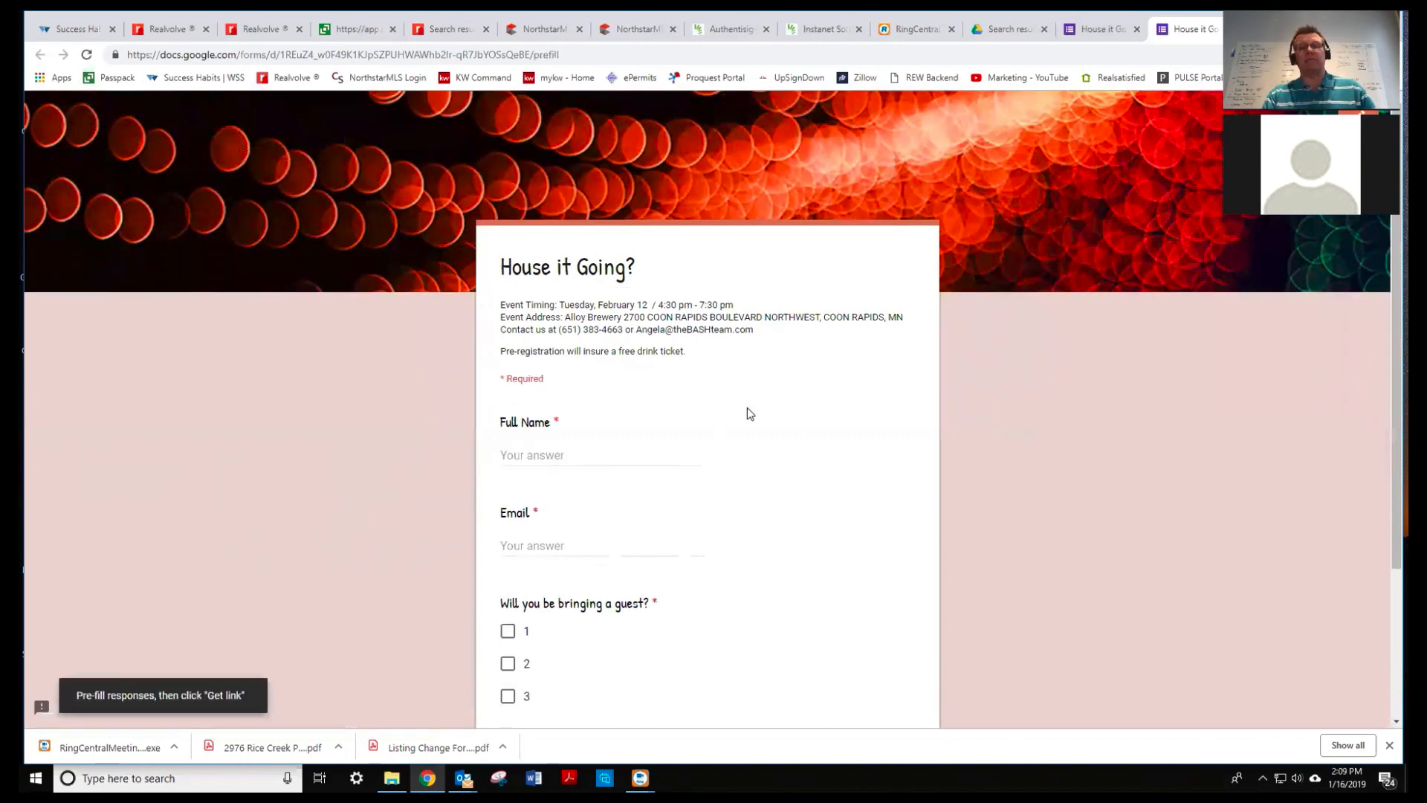
click(518, 451)
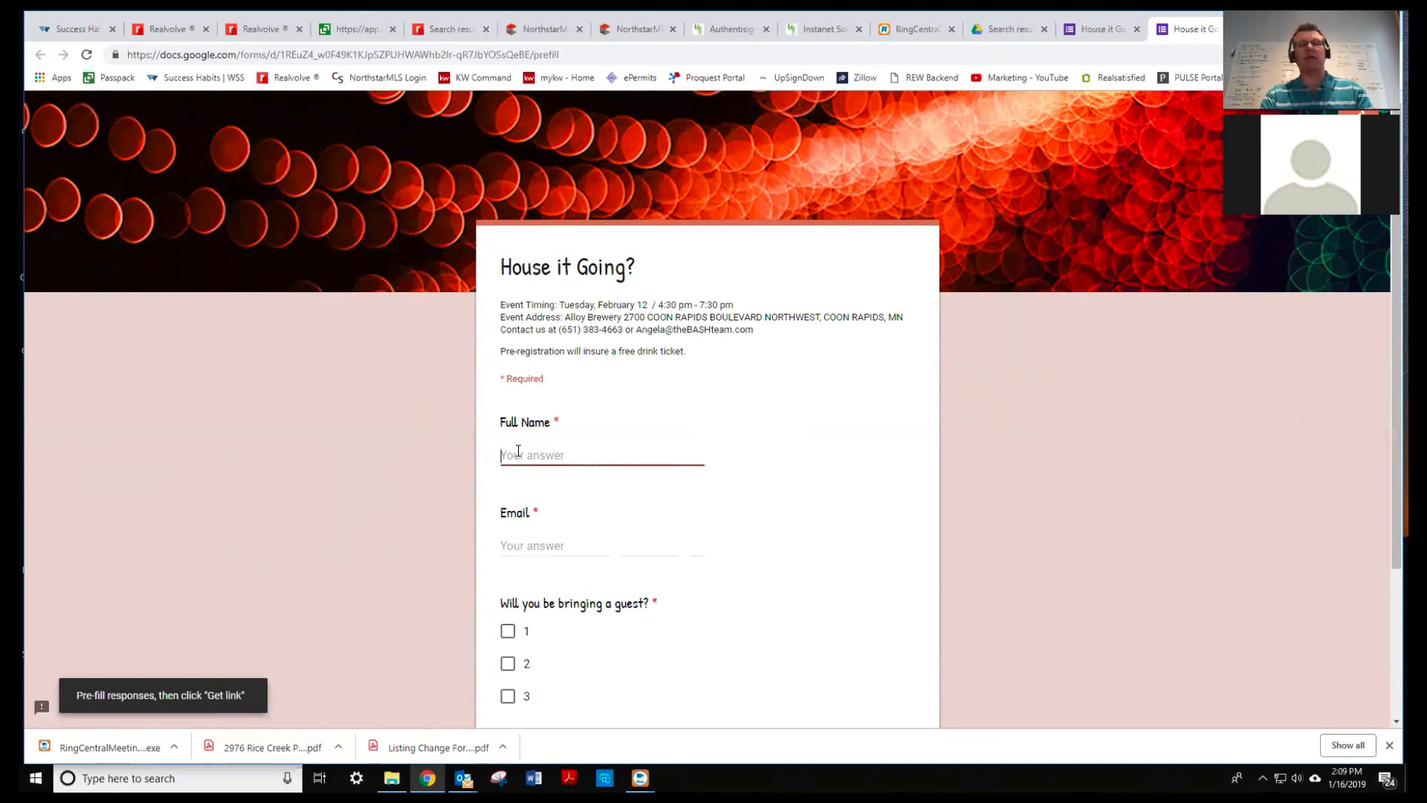
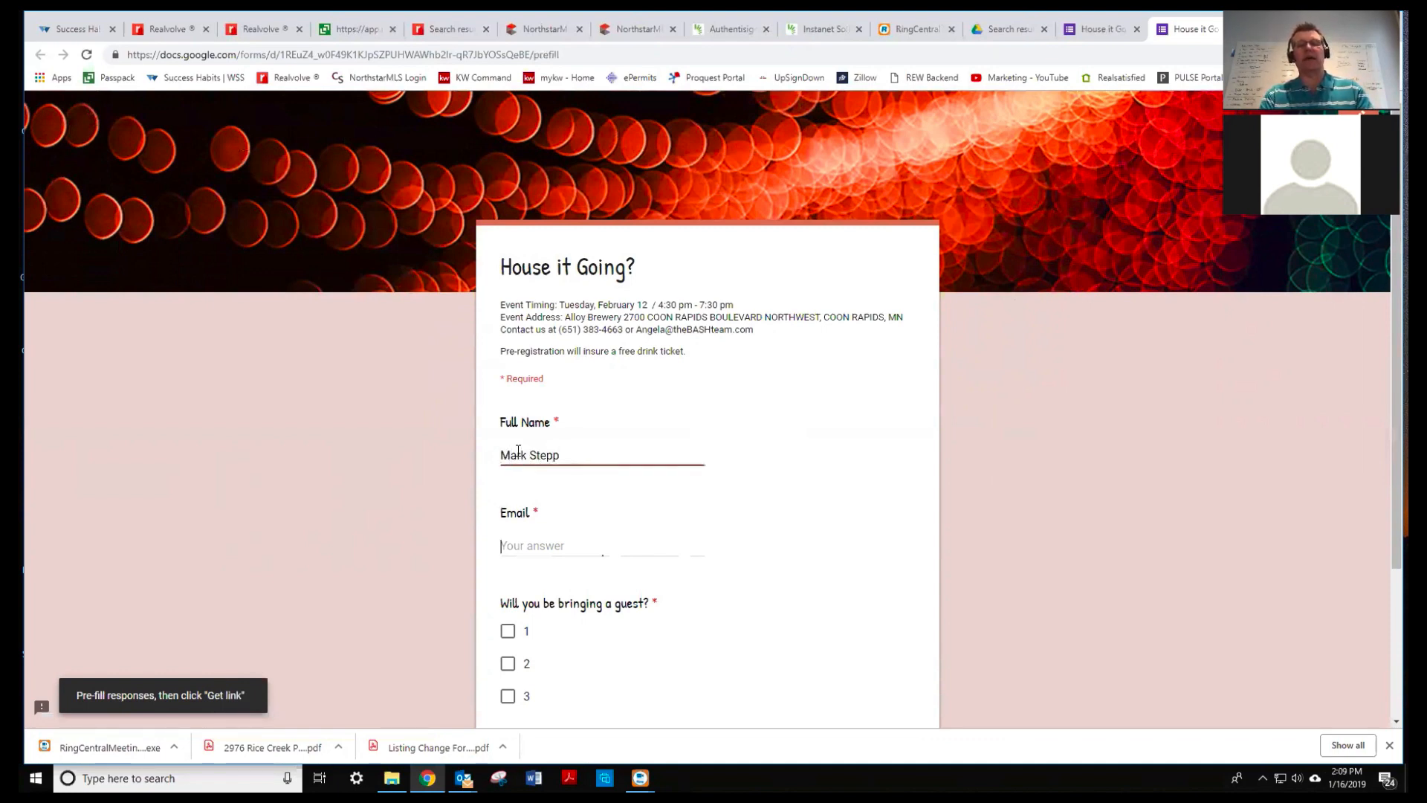
key(Tab)
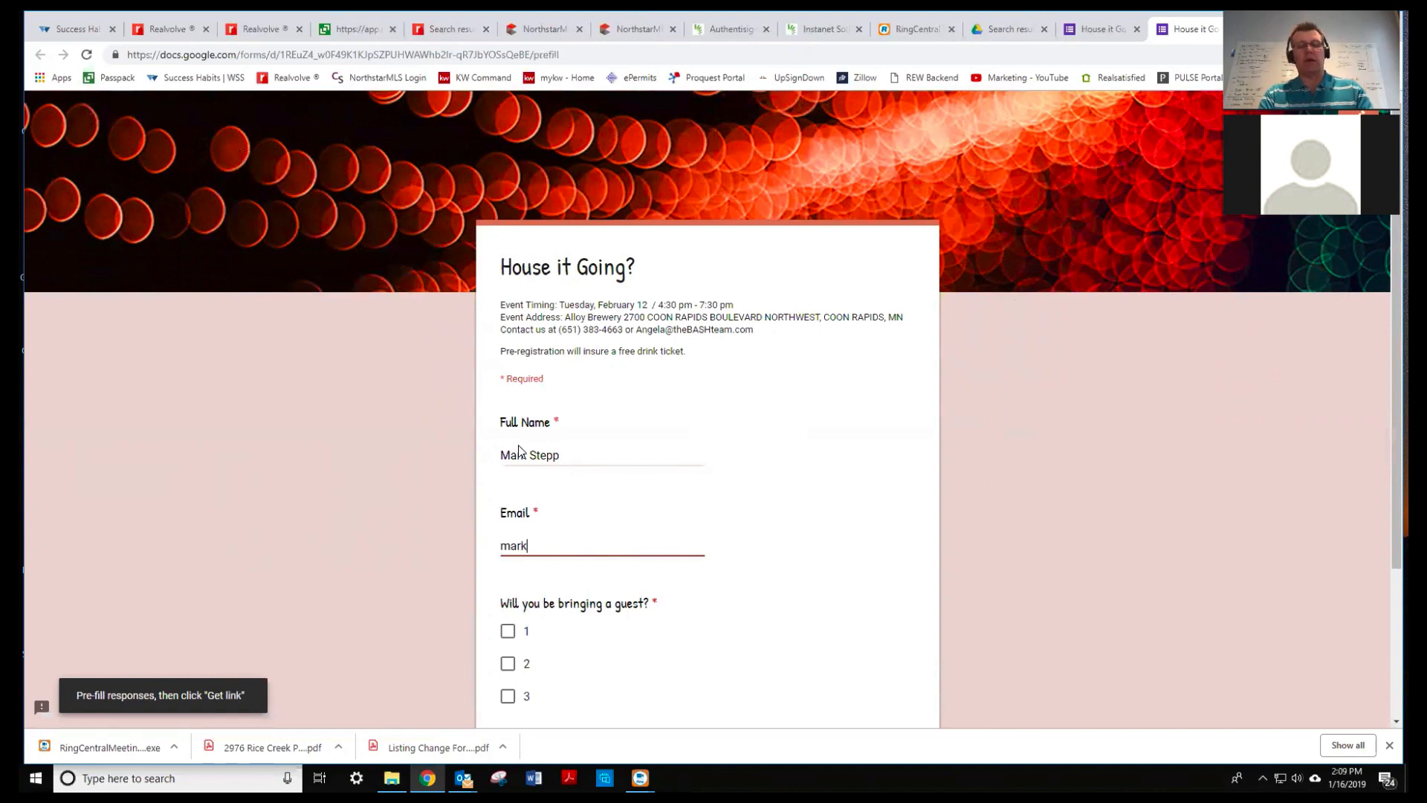
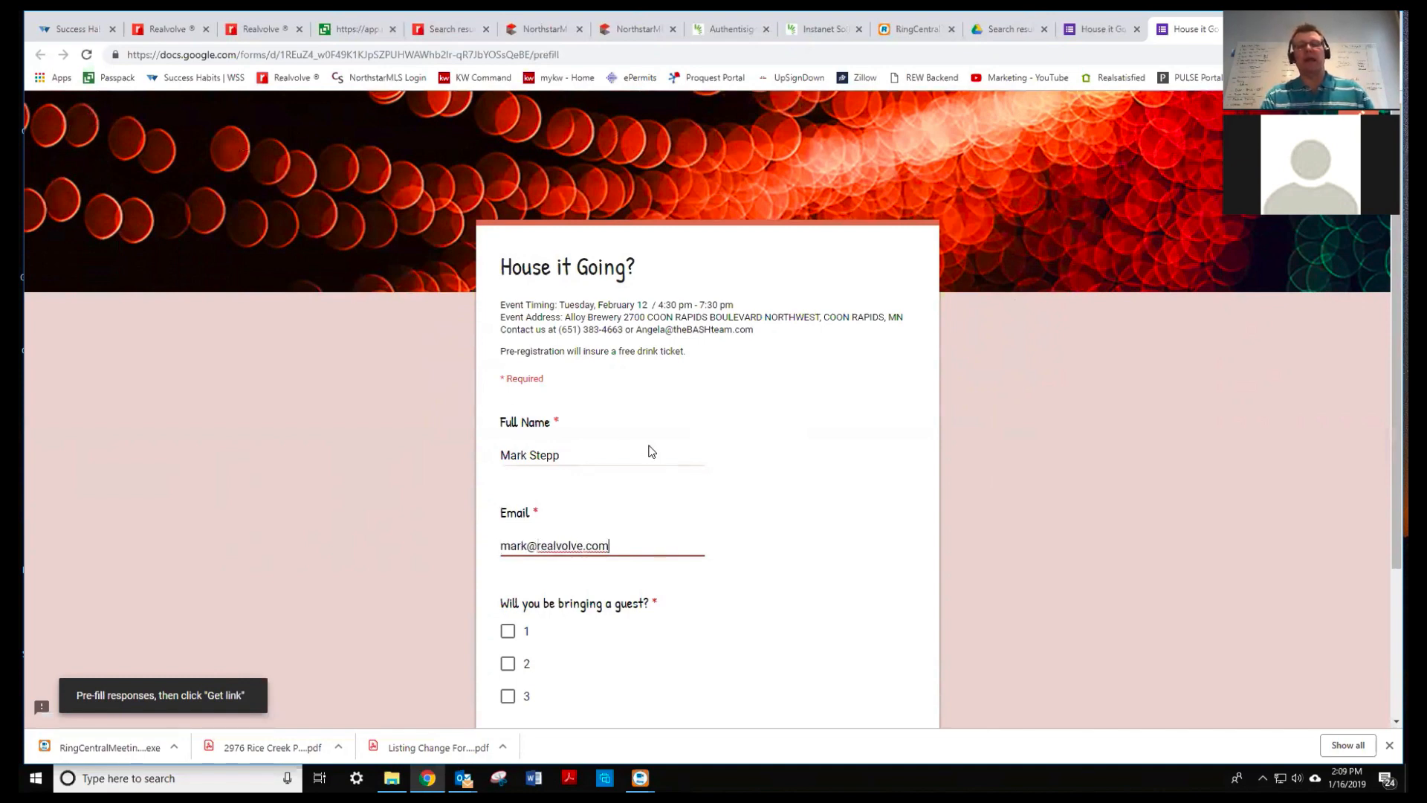
scroll(648, 449, down, 3)
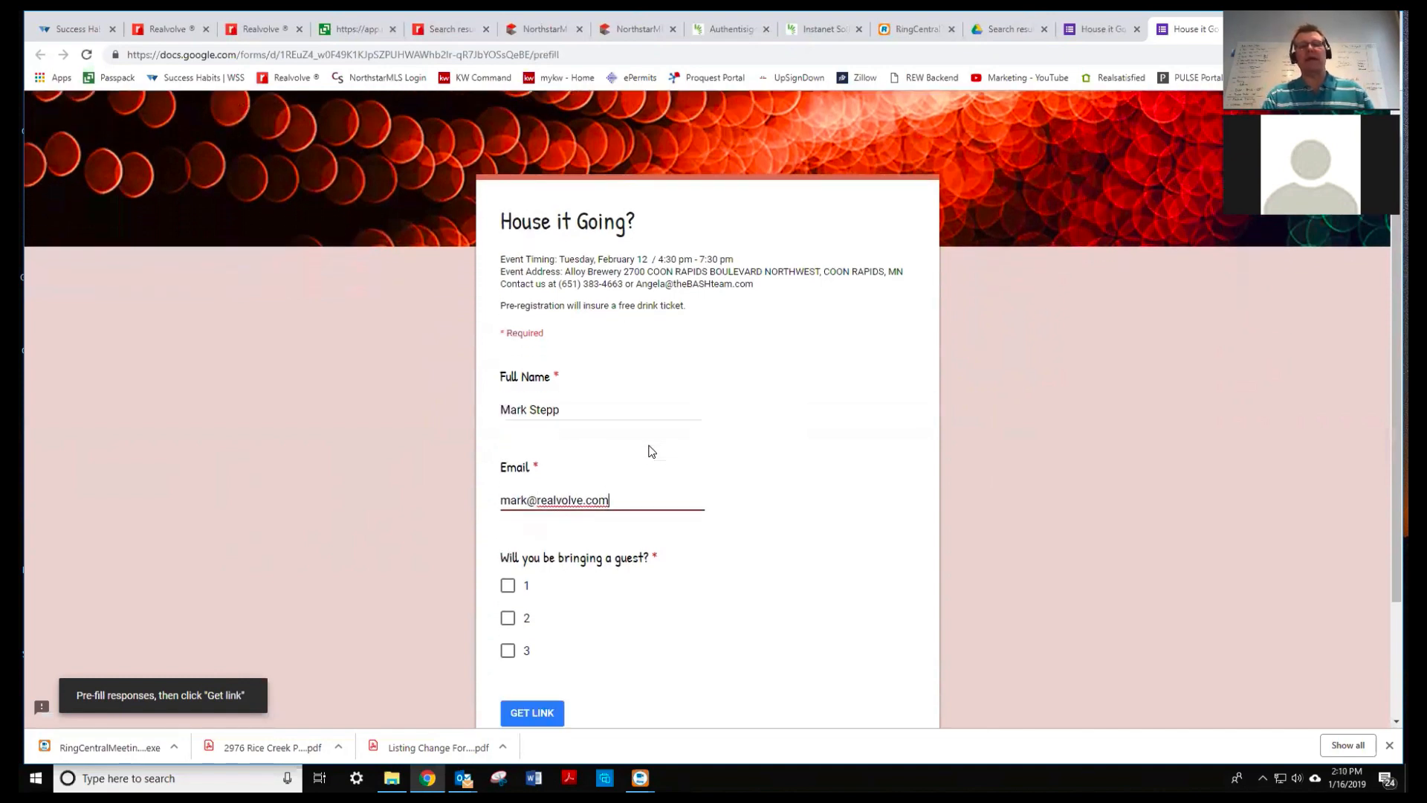
scroll(645, 460, down, 1)
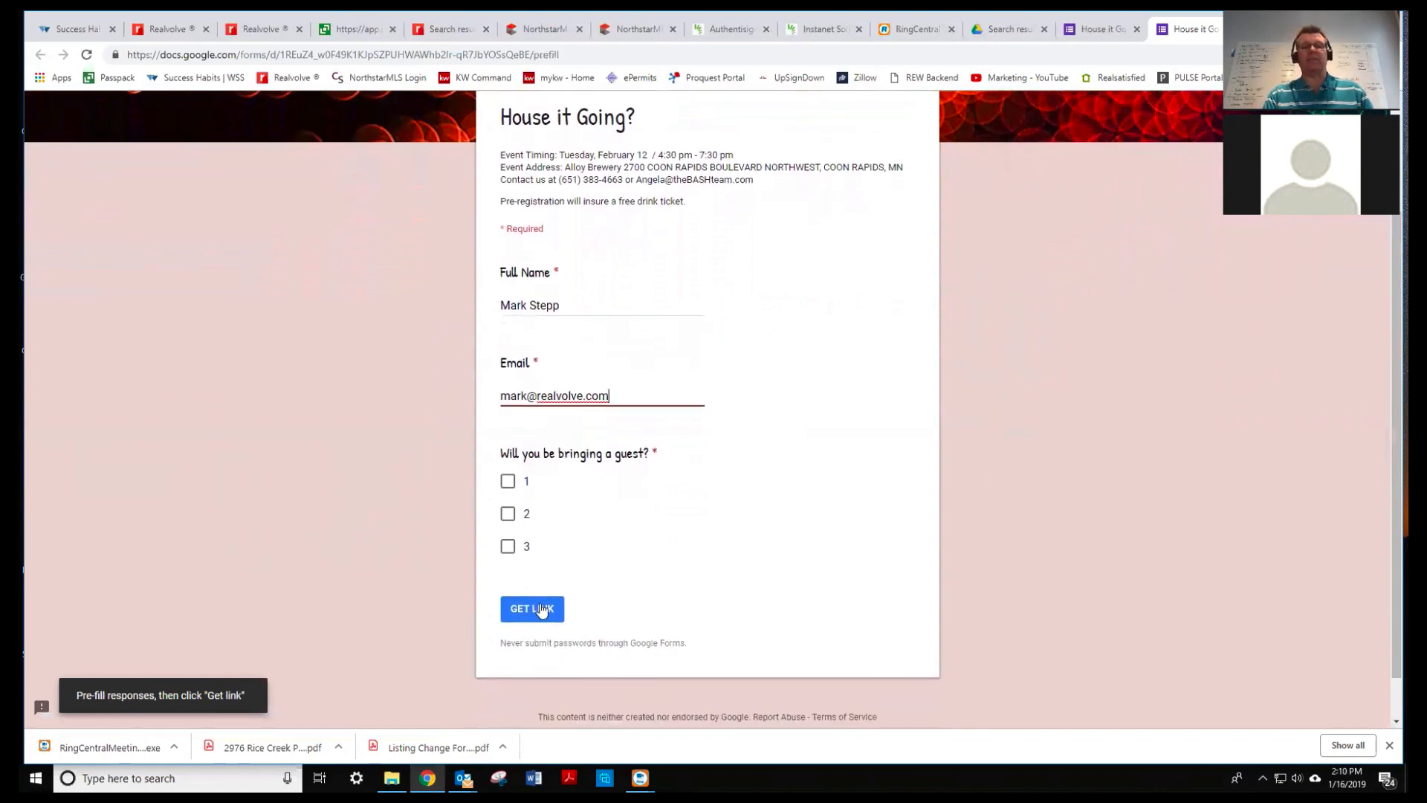
click(541, 610)
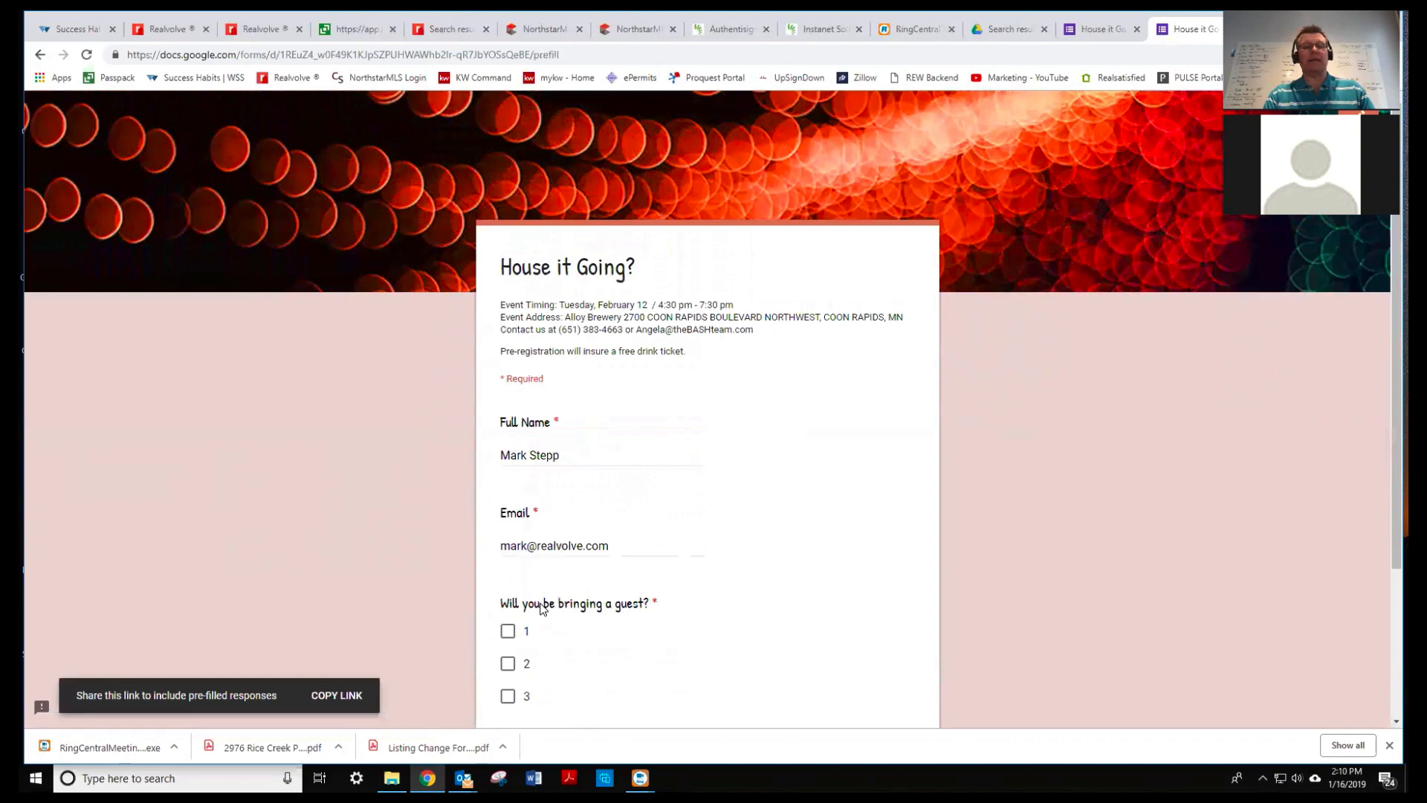
click(336, 696)
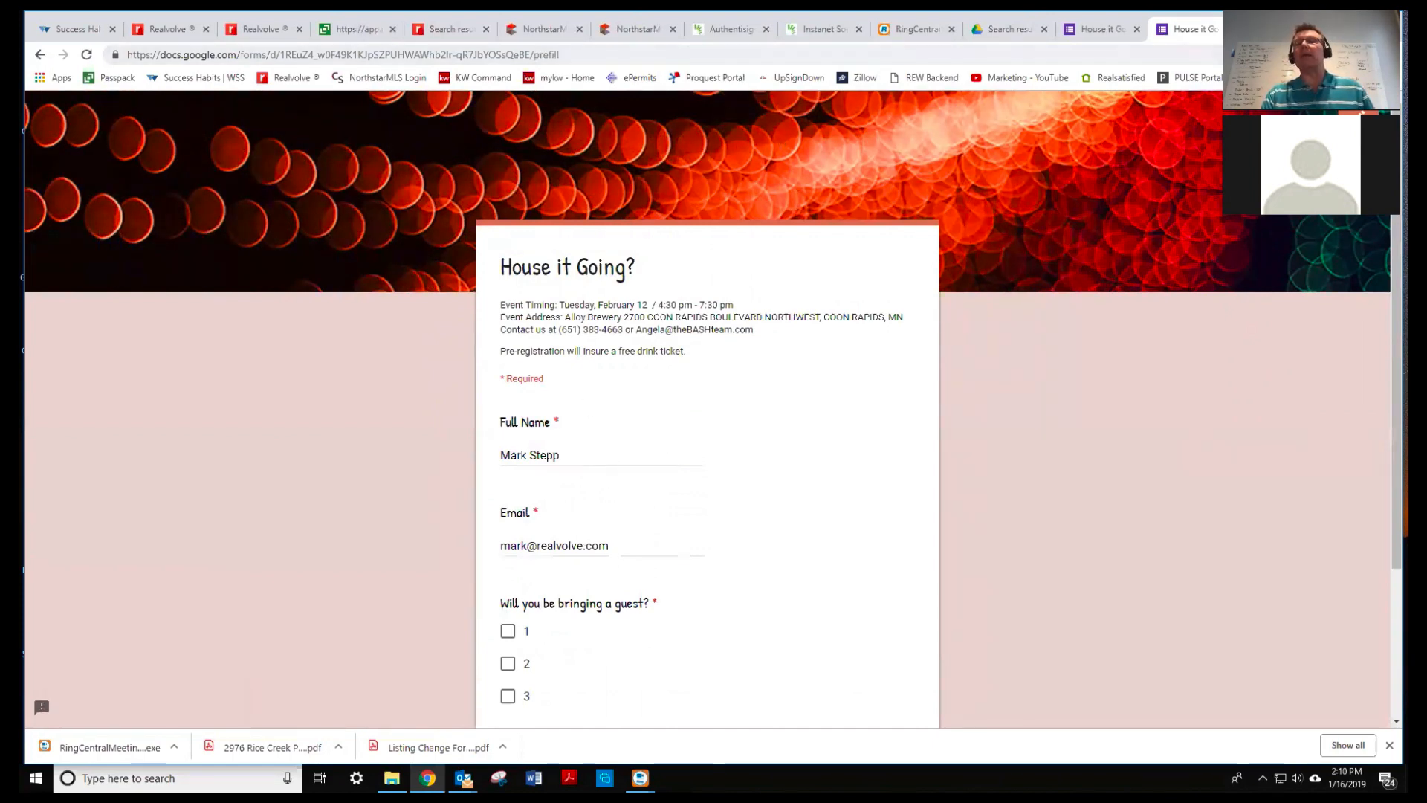
- Paste the pre-filled link into a new tab, check its Full Name and Email entry ids, and load it
key(ctrl+w)
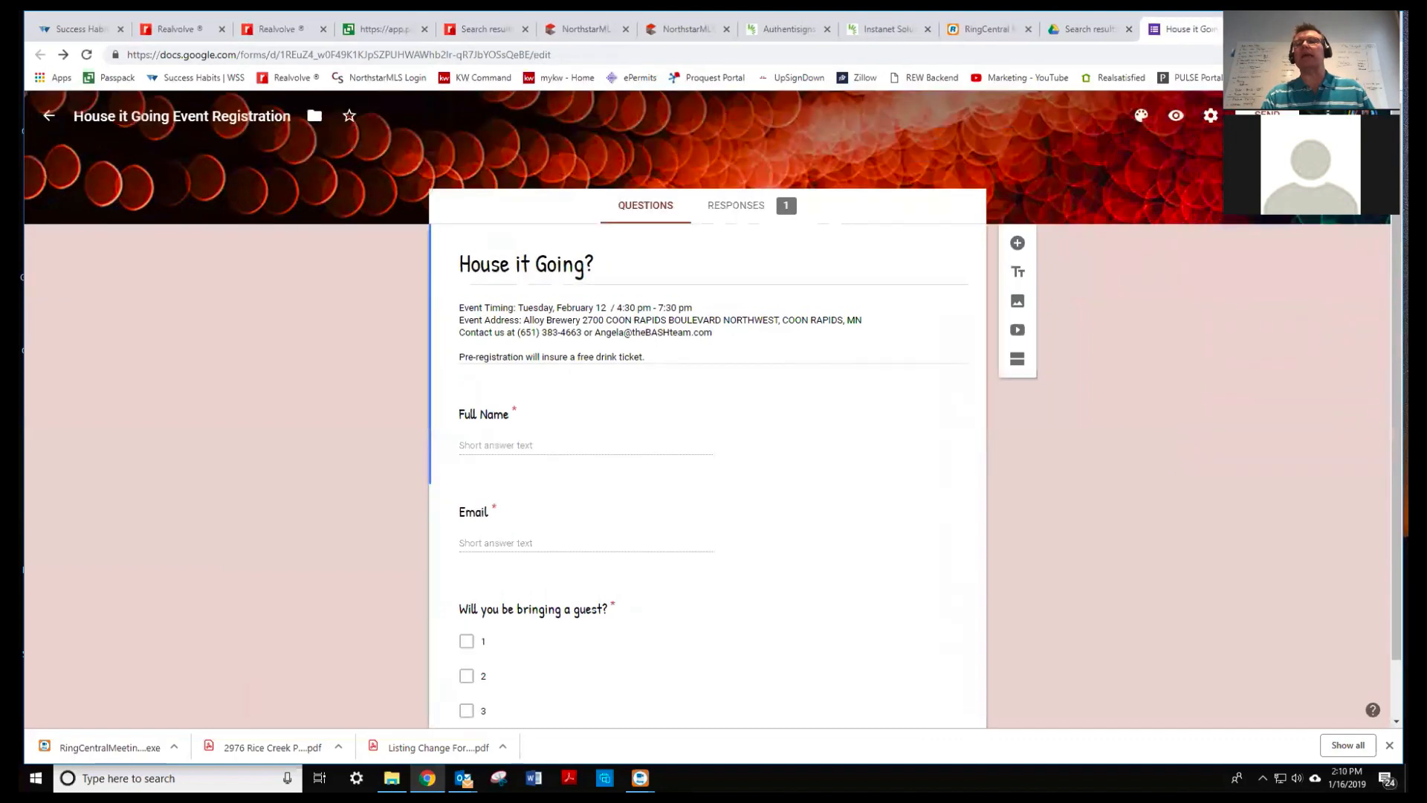
key(ctrl+t)
key(ctrl+v)
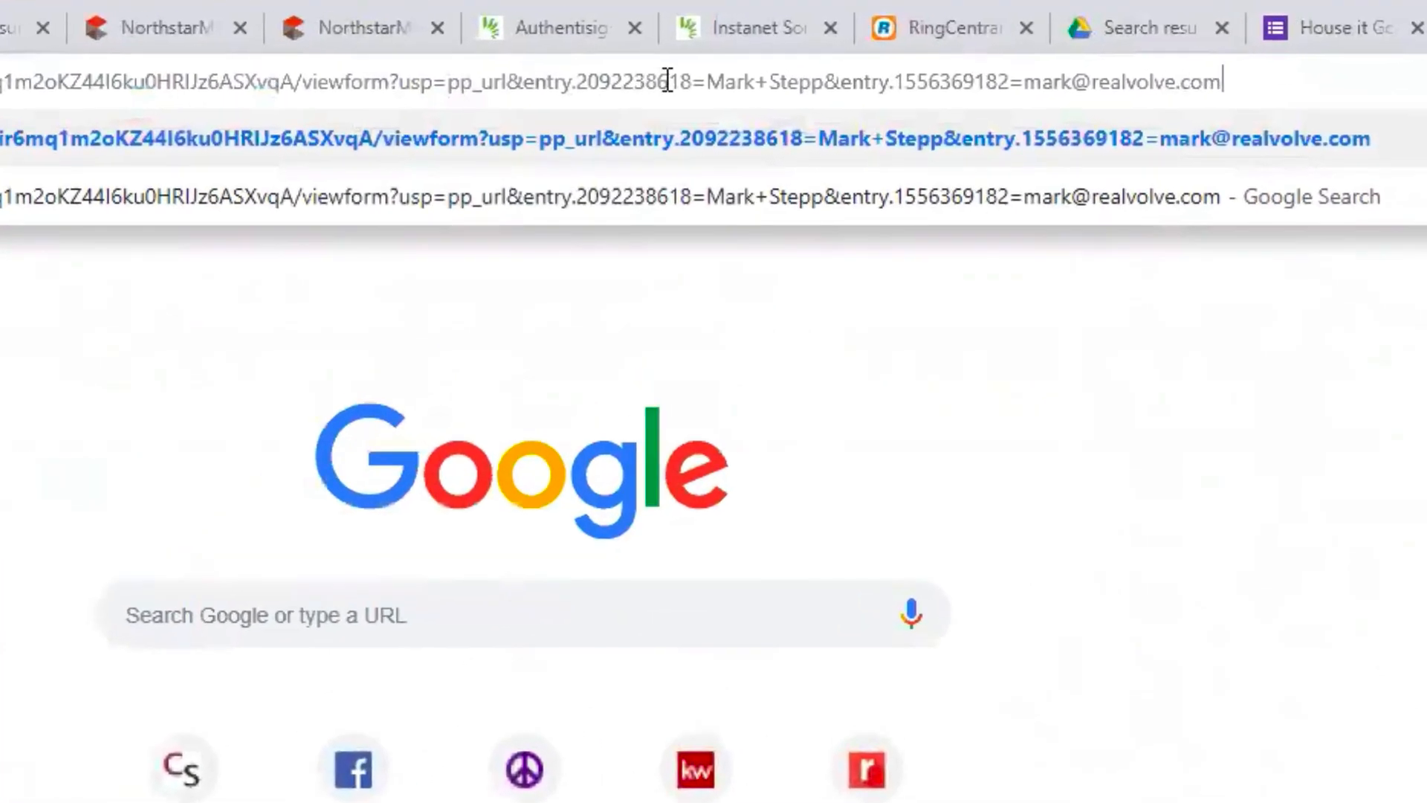
drag(529, 82, 693, 84)
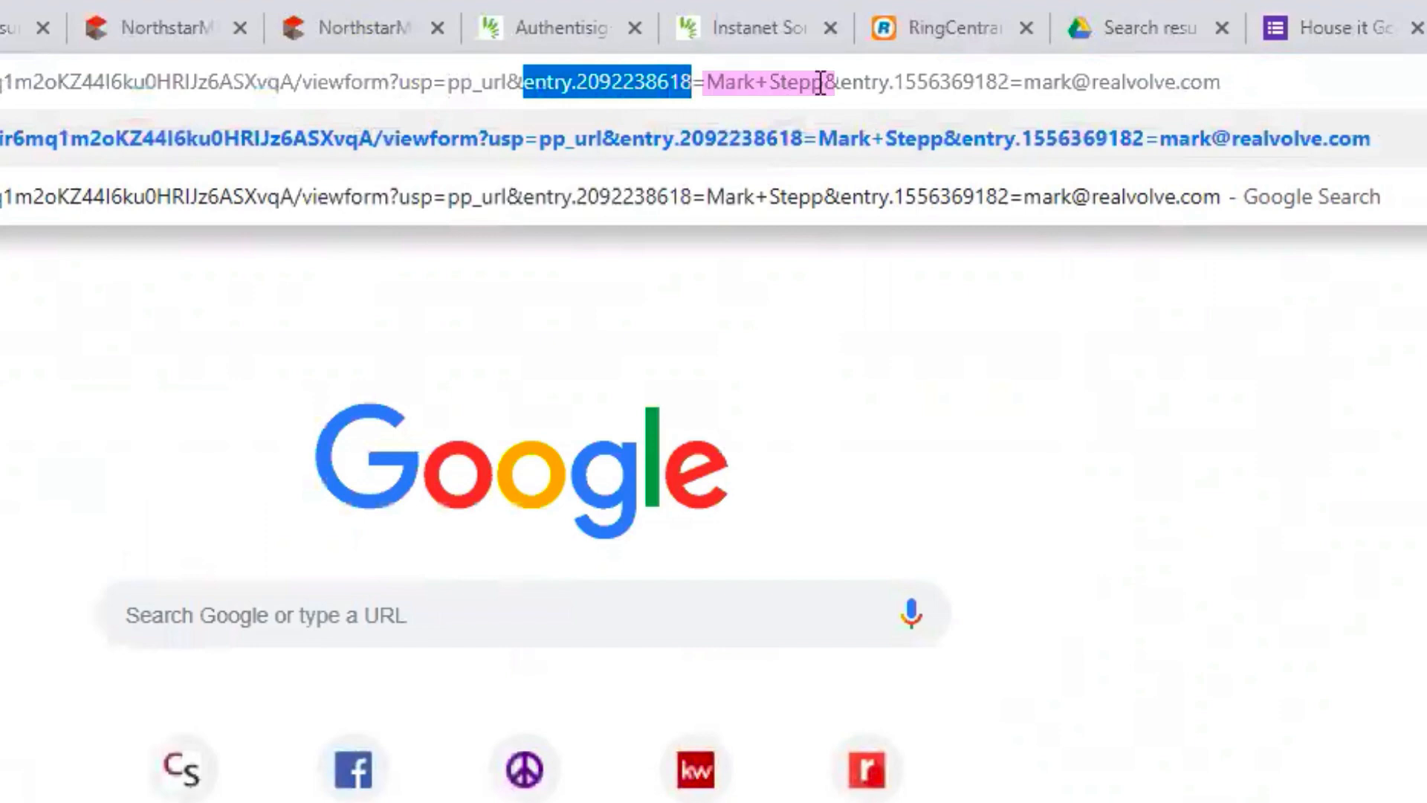
drag(842, 83, 1009, 78)
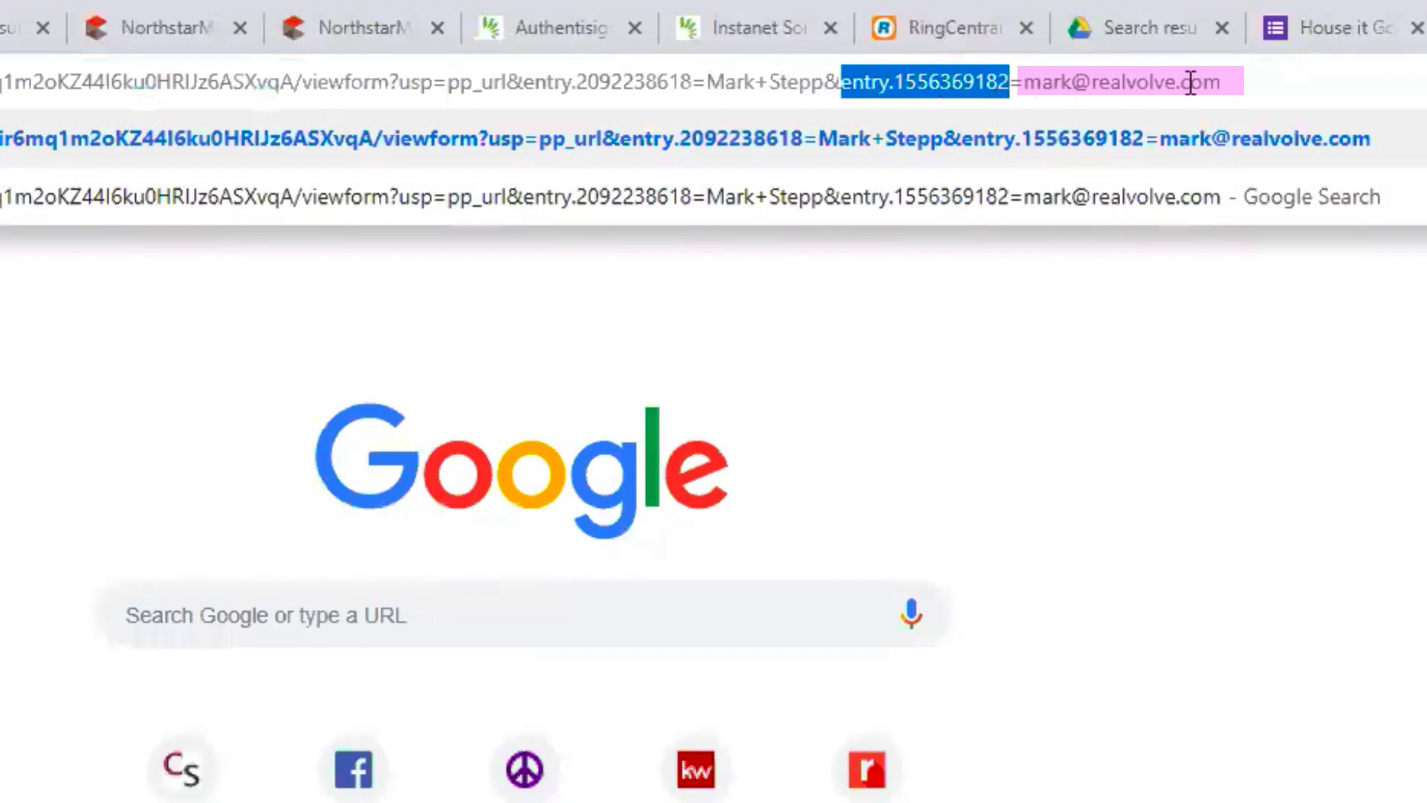
click(1254, 82)
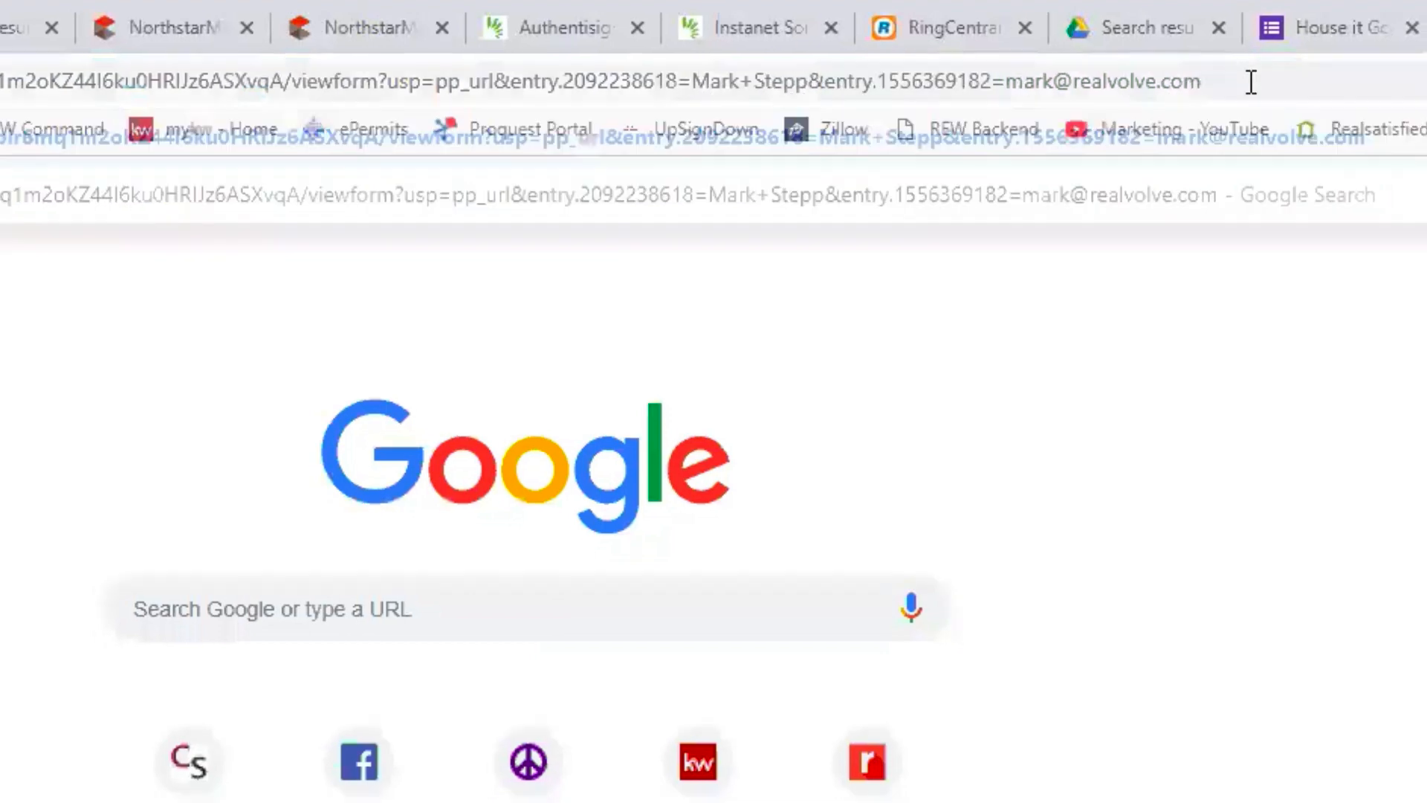
key(Return)
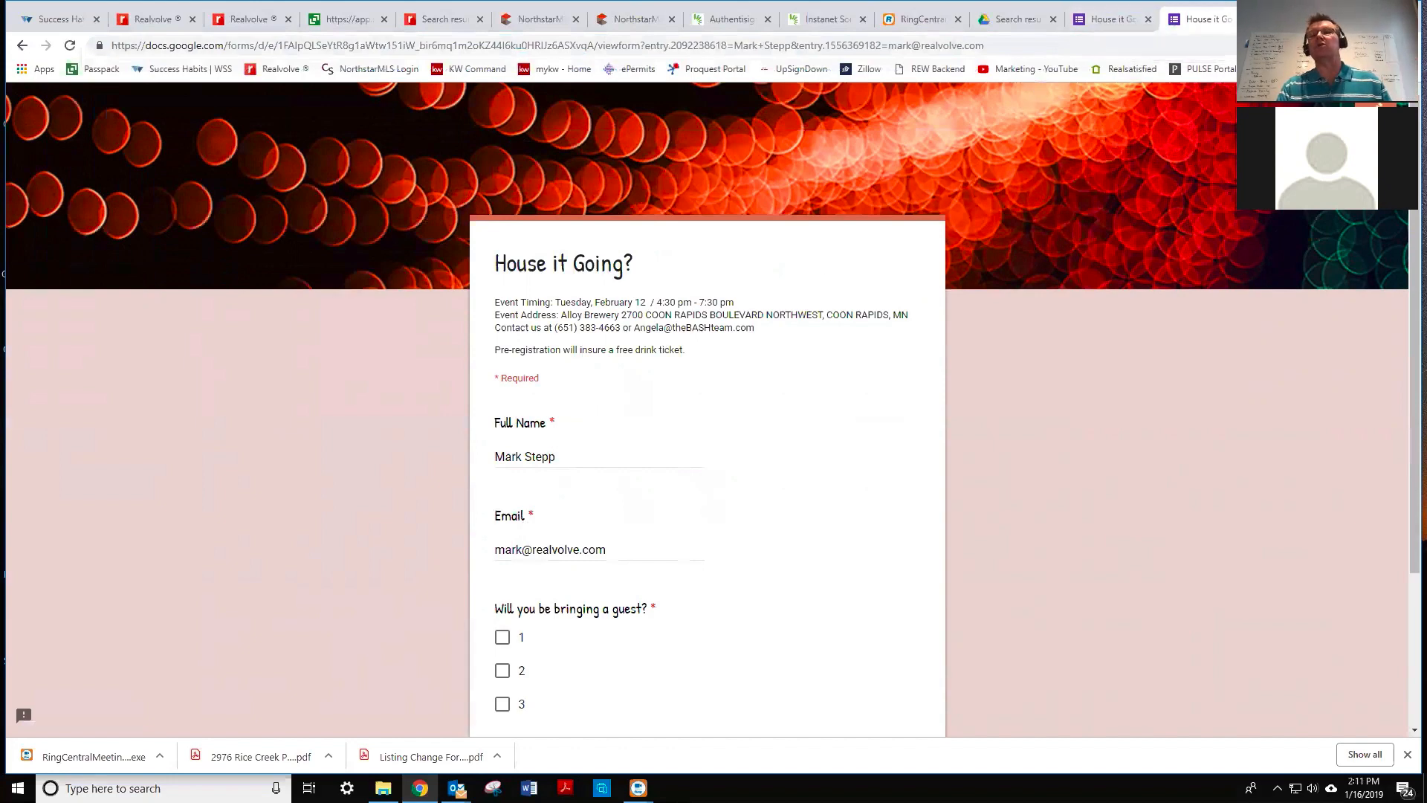
key(ctrl+w)
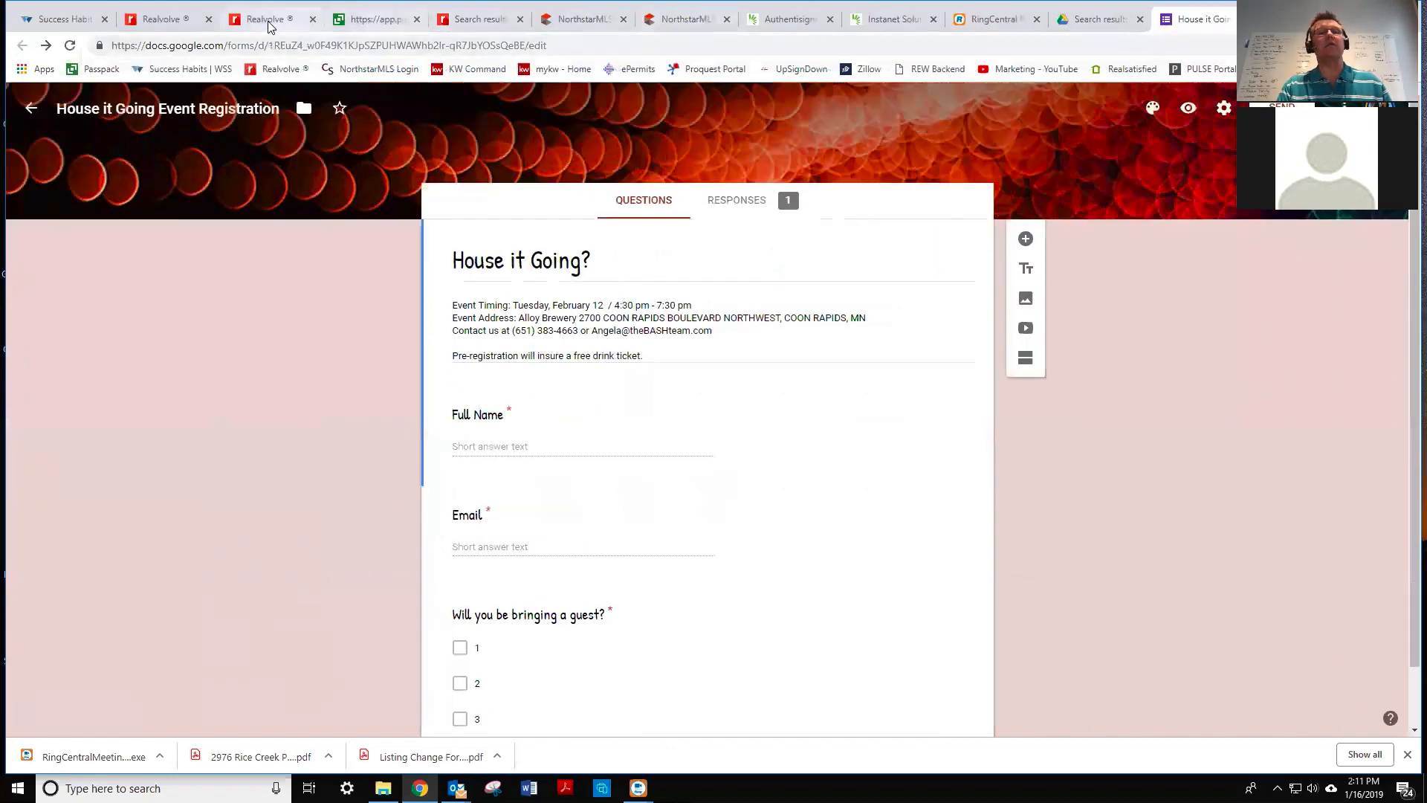
- Switch to the House it Going First Invite template and open the link on (Click here)
click(269, 21)
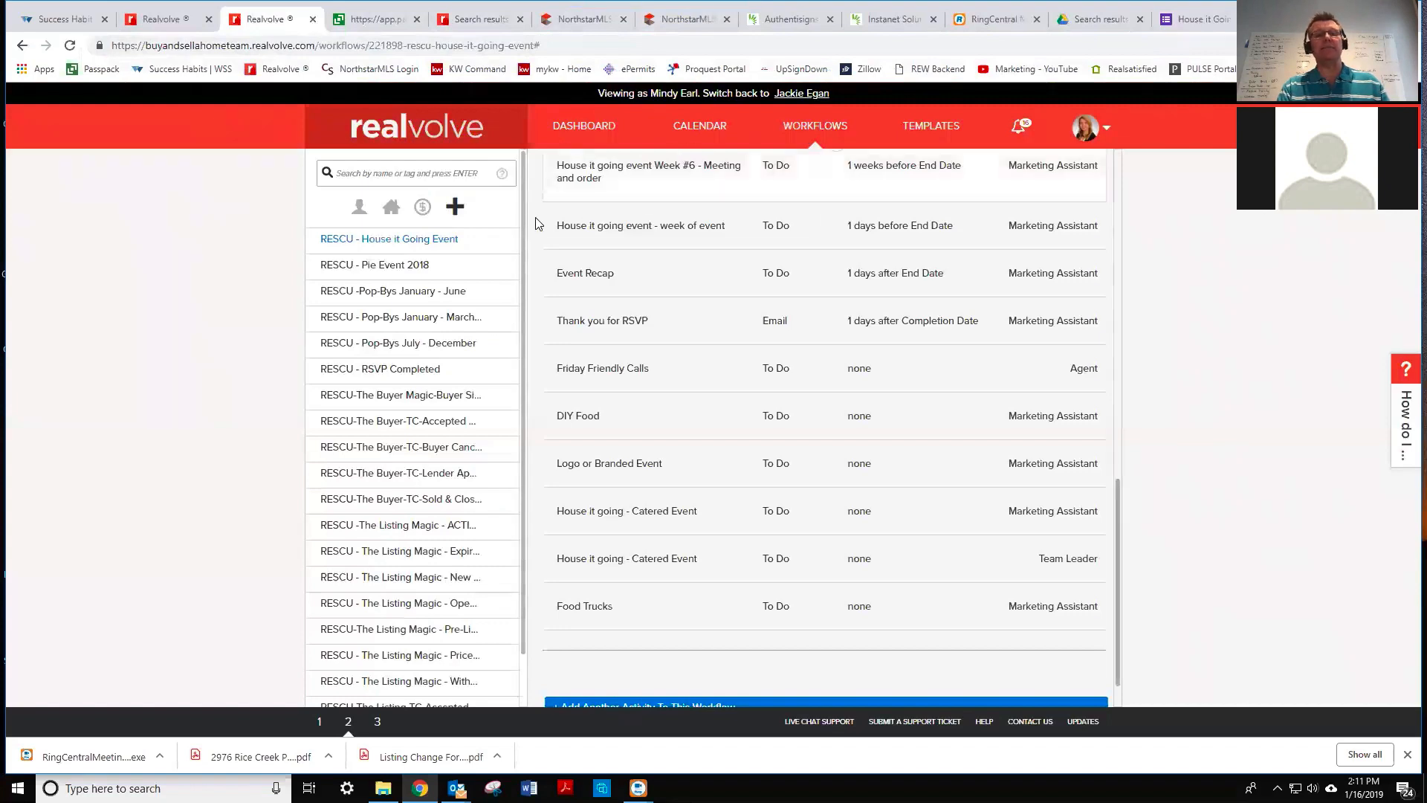
click(160, 22)
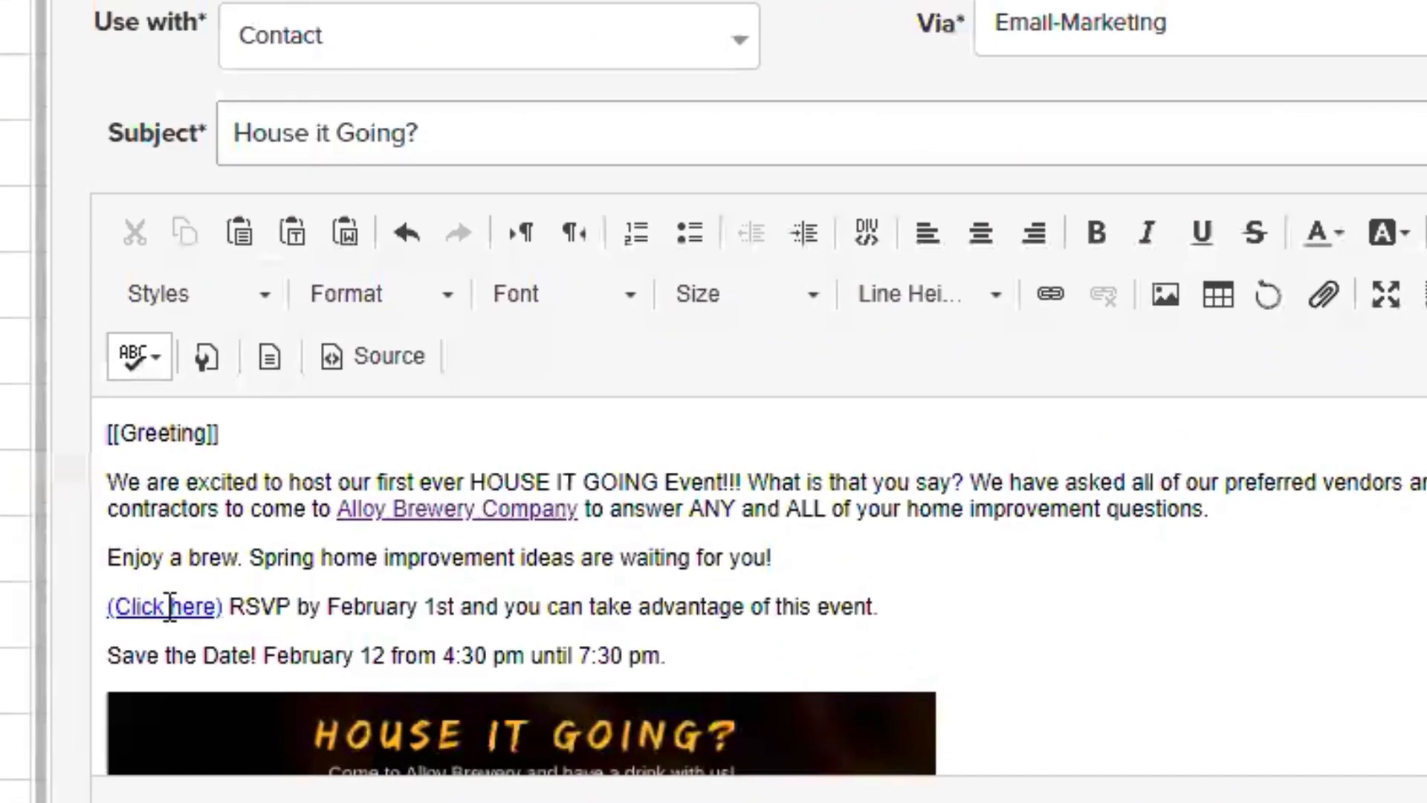
click(574, 476)
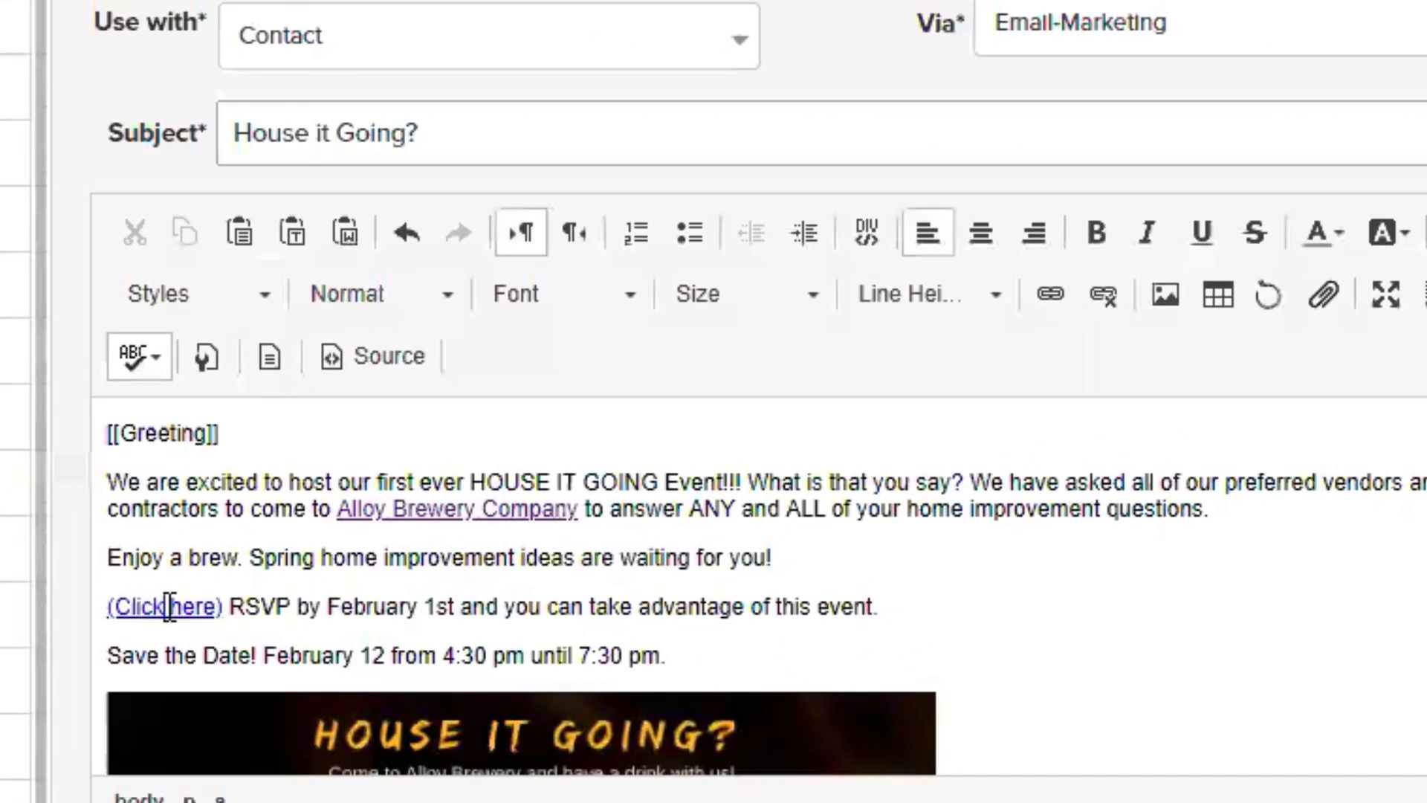
click(1047, 294)
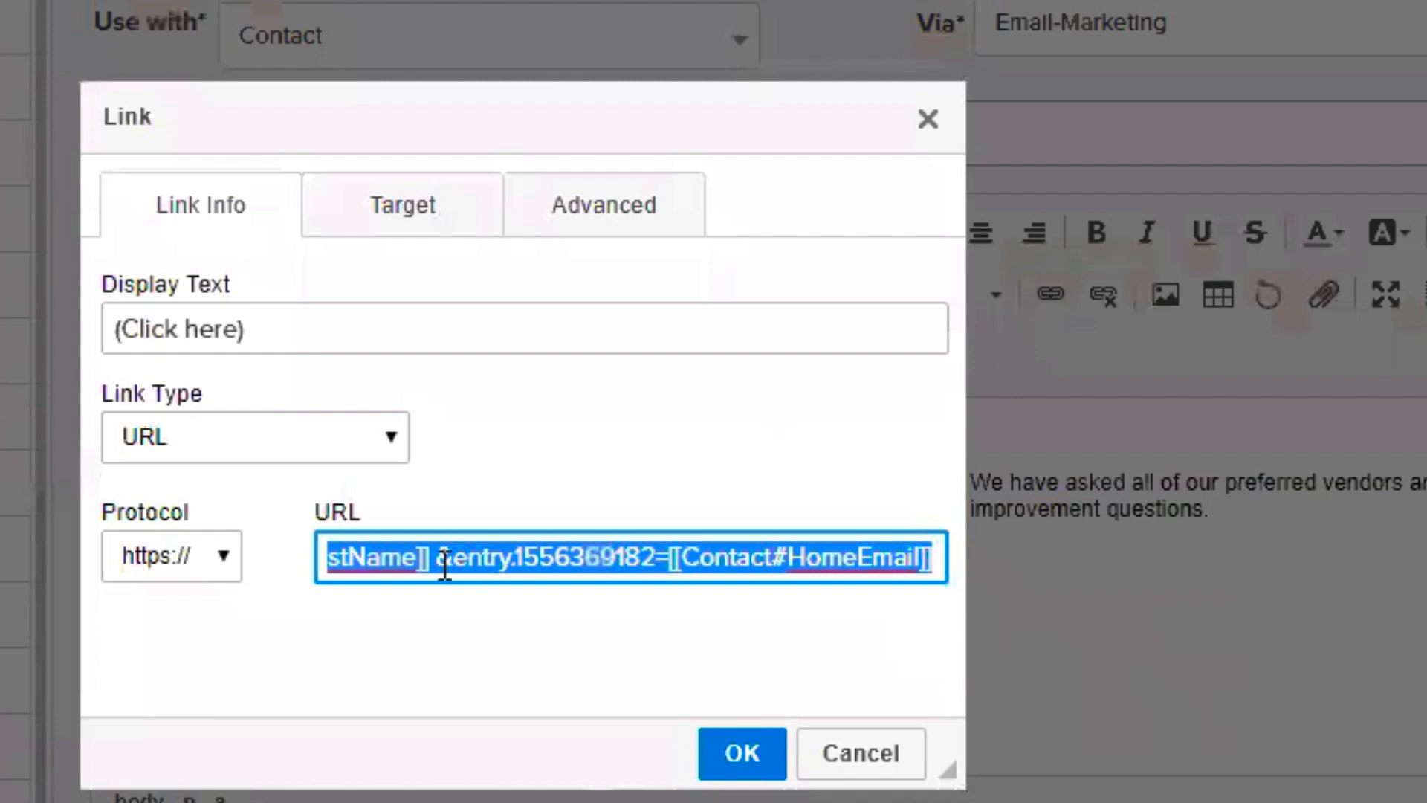
- Inspect the link URL's name and email merge fields, then cancel without changes
click(514, 556)
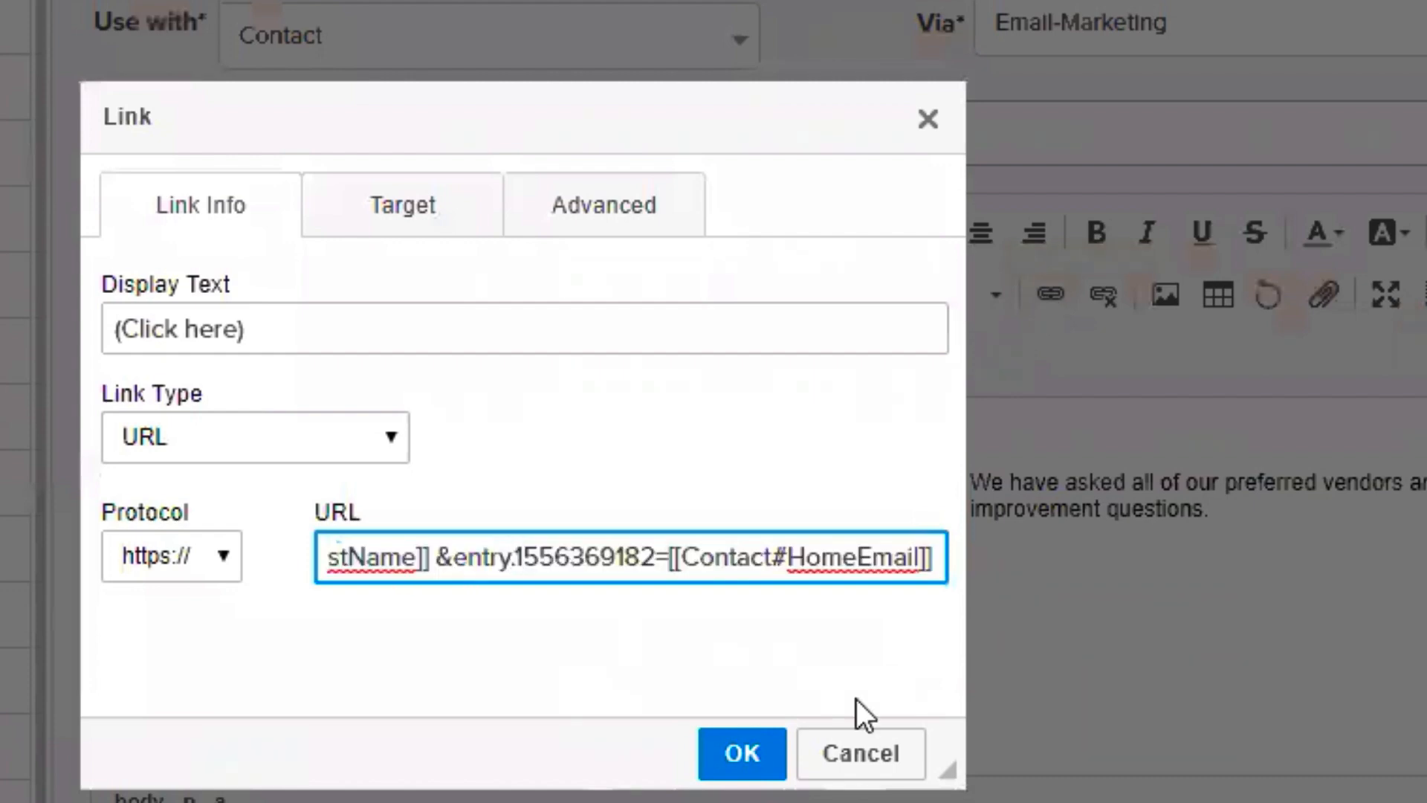
key(Right)
key(Right)
key(Right)
key(Right)
key(Right)
key(Right)
key(Right)
key(Right)
key(Right)
key(Right)
key(Right)
key(Right)
key(Right)
key(Right)
key(Right)
key(Right)
key(Right)
key(Right)
key(Right)
key(Right)
key(Right)
key(Right)
key(Right)
key(Right)
key(Right)
key(Right)
key(Right)
key(Right)
key(Right)
key(Right)
key(Right)
key(Right)
key(Left)
key(Left)
key(Left)
key(Left)
key(Left)
key(Left)
key(Left)
key(Left)
key(Left)
key(Left)
key(Left)
key(Left)
key(Left)
key(Left)
key(Left)
key(Left)
key(Left)
key(Left)
key(Left)
key(Left)
key(Left)
key(Left)
key(Left)
key(Right)
key(Right)
key(Right)
key(Right)
key(Right)
key(Right)
key(Right)
key(Right)
key(Right)
key(Right)
key(Right)
key(Right)
key(Right)
key(Right)
key(Left)
key(Left)
key(Left)
key(Left)
key(Left)
key(Left)
key(Left)
key(Left)
key(Left)
key(Left)
key(Left)
key(Left)
key(Left)
key(Left)
key(Left)
key(Left)
key(Left)
key(Left)
key(Left)
key(Left)
key(Left)
key(Left)
key(Left)
key(Left)
key(Left)
key(Left)
key(Left)
key(Left)
key(Left)
key(Left)
key(Left)
key(Left)
key(Left)
key(Left)
key(Left)
key(Left)
key(Left)
key(Left)
key(Left)
key(Left)
key(Left)
key(Left)
key(Left)
key(Left)
key(Left)
key(Left)
key(Left)
key(Left)
key(Left)
key(Left)
key(Left)
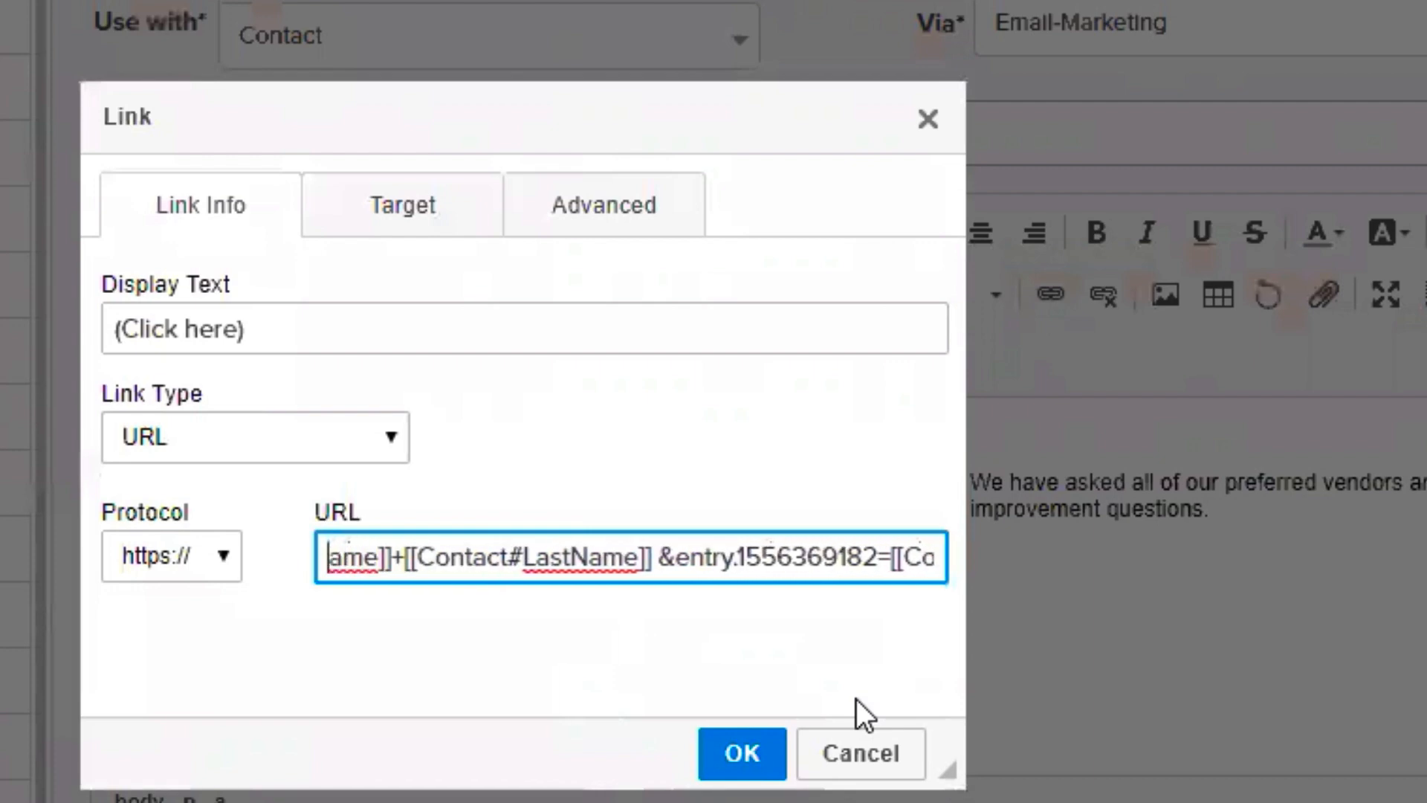
key(Left)
key(Left)
key(Left)
key(Left)
key(Left)
key(Left)
key(Left)
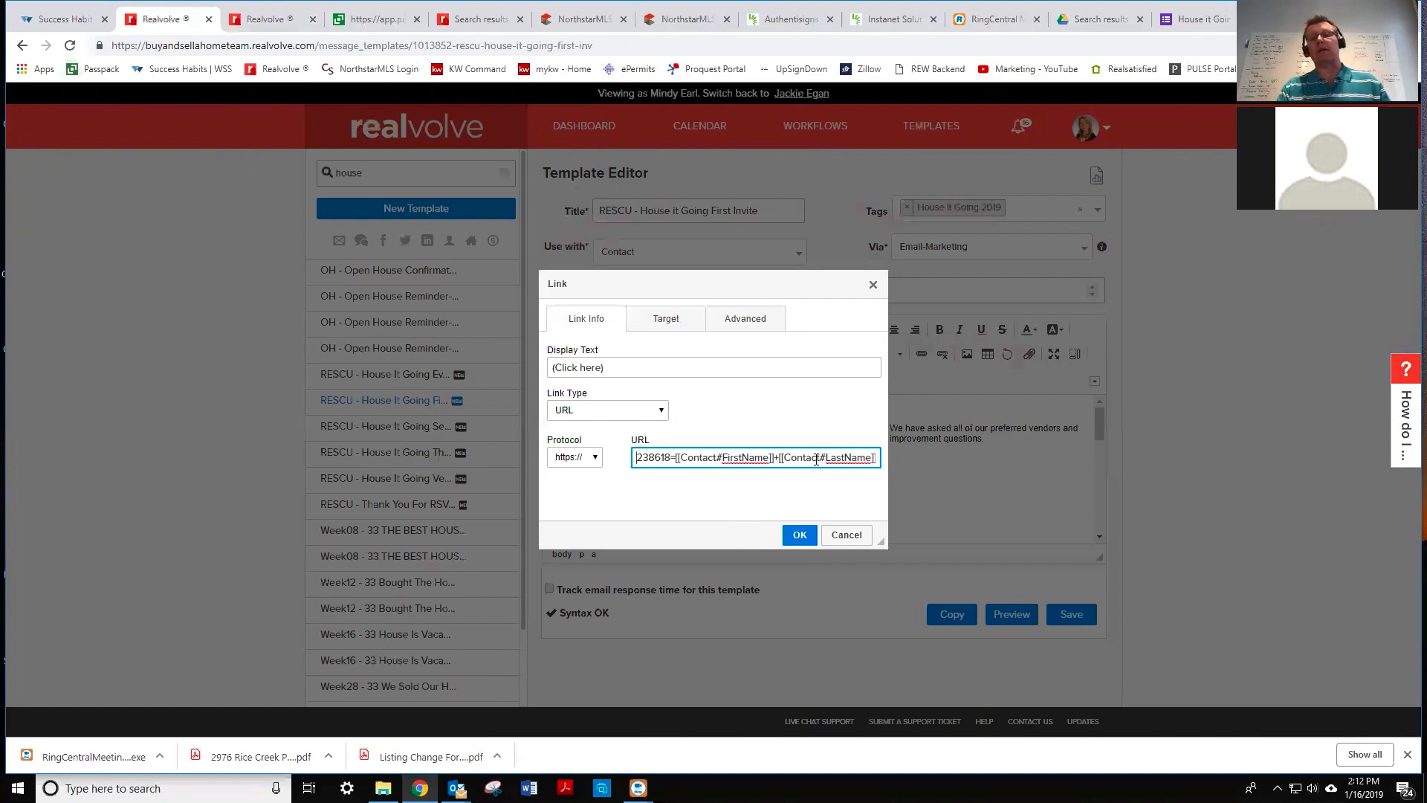
click(846, 535)
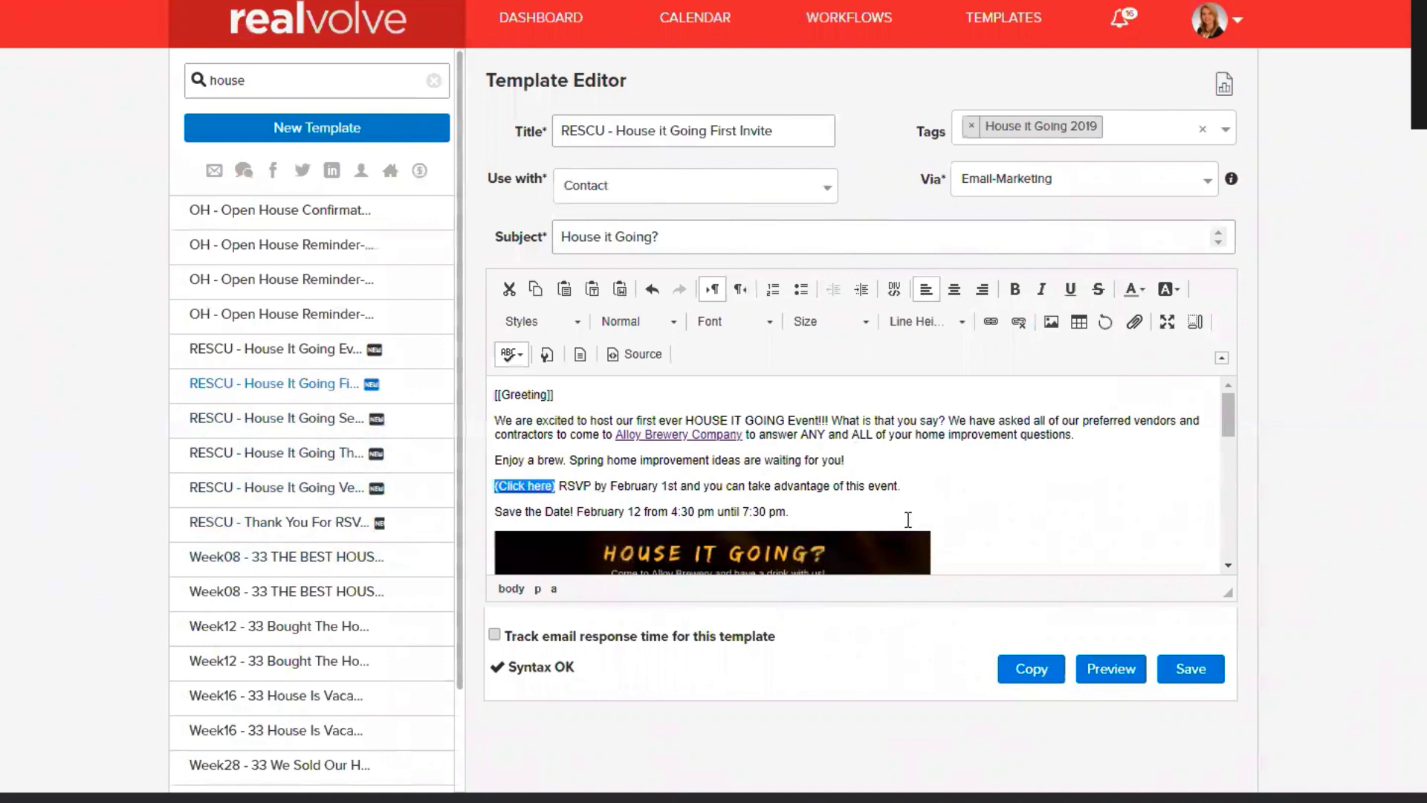
- Paste the pre-filled form link below the signature as plain text and start a new line
scroll(907, 520, down, 1)
scroll(907, 519, down, 4)
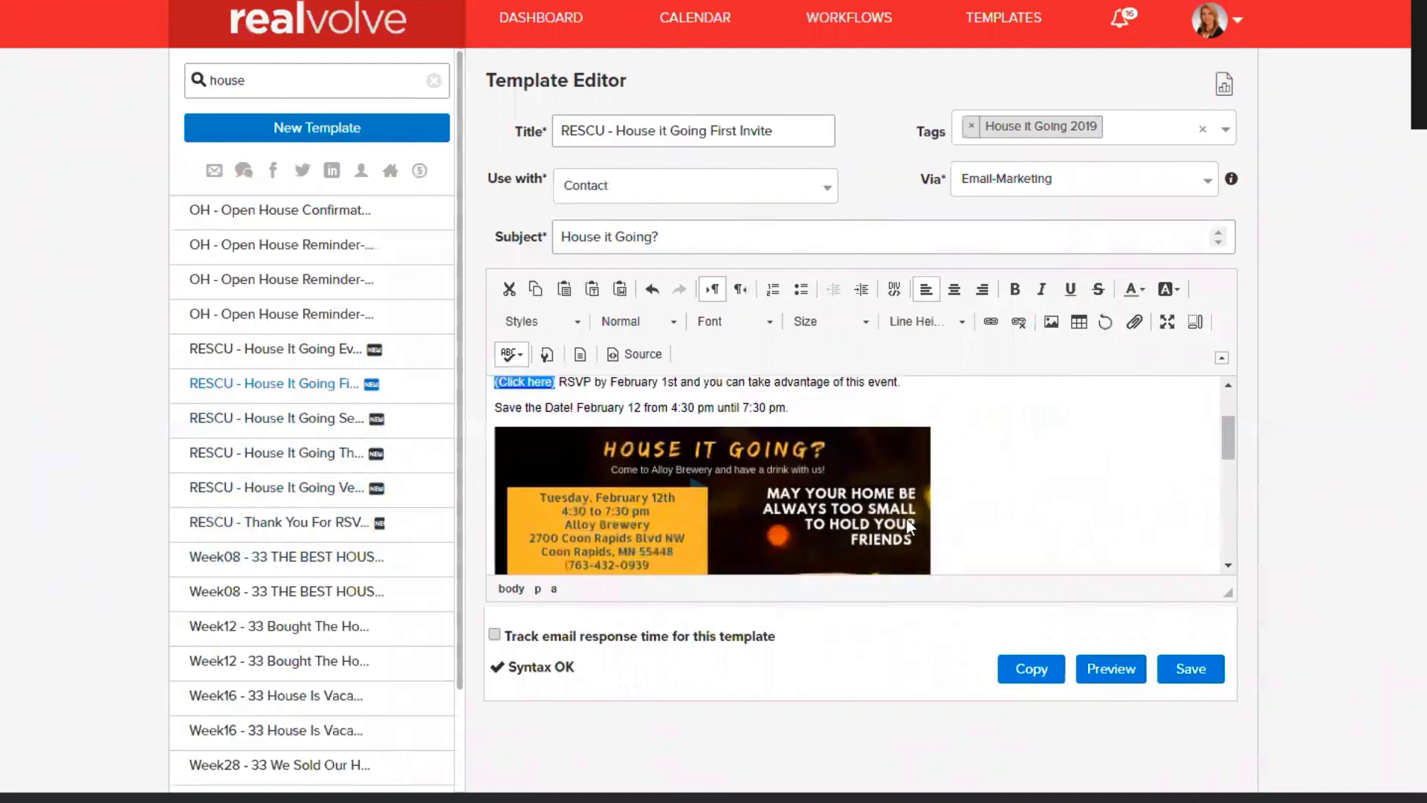
scroll(816, 498, down, 10)
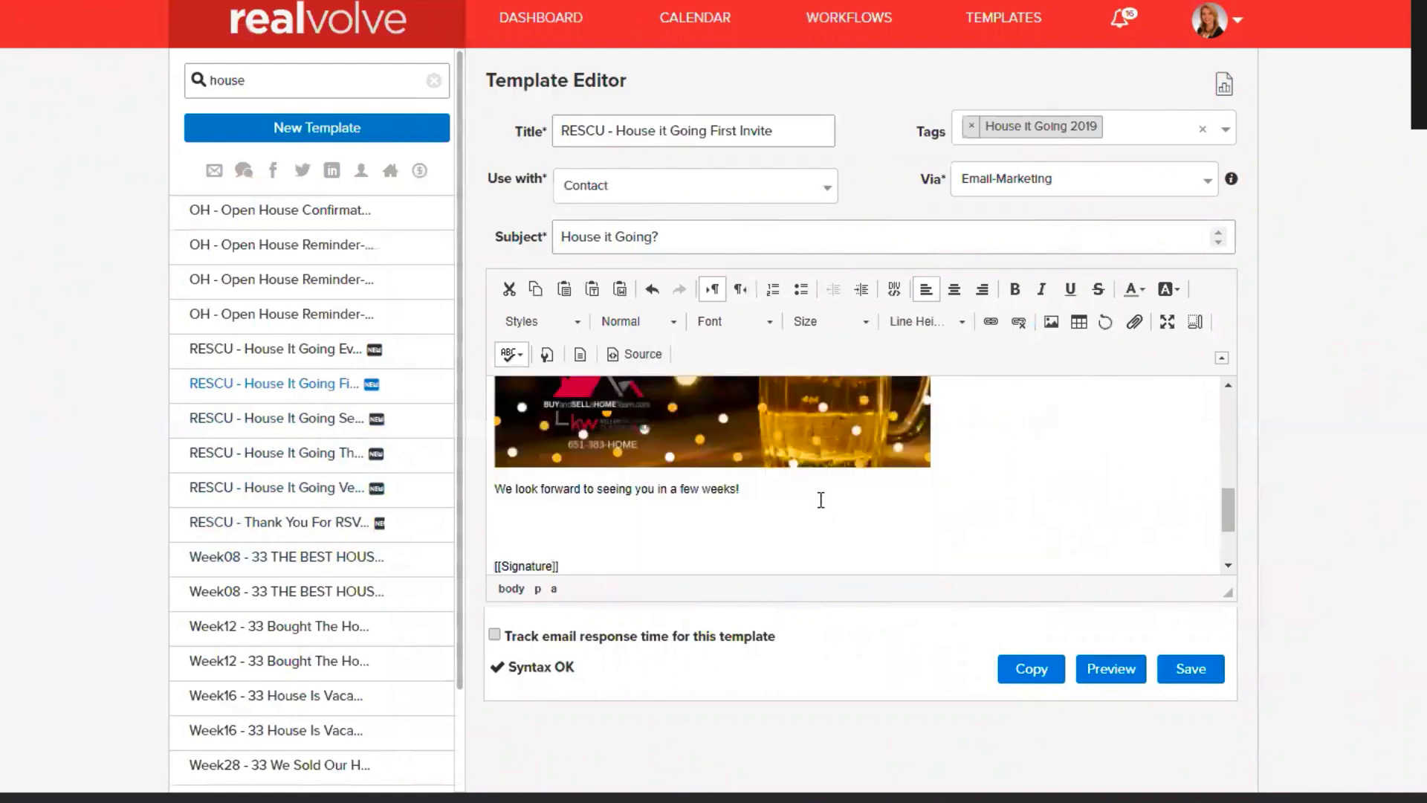
click(821, 499)
click(627, 527)
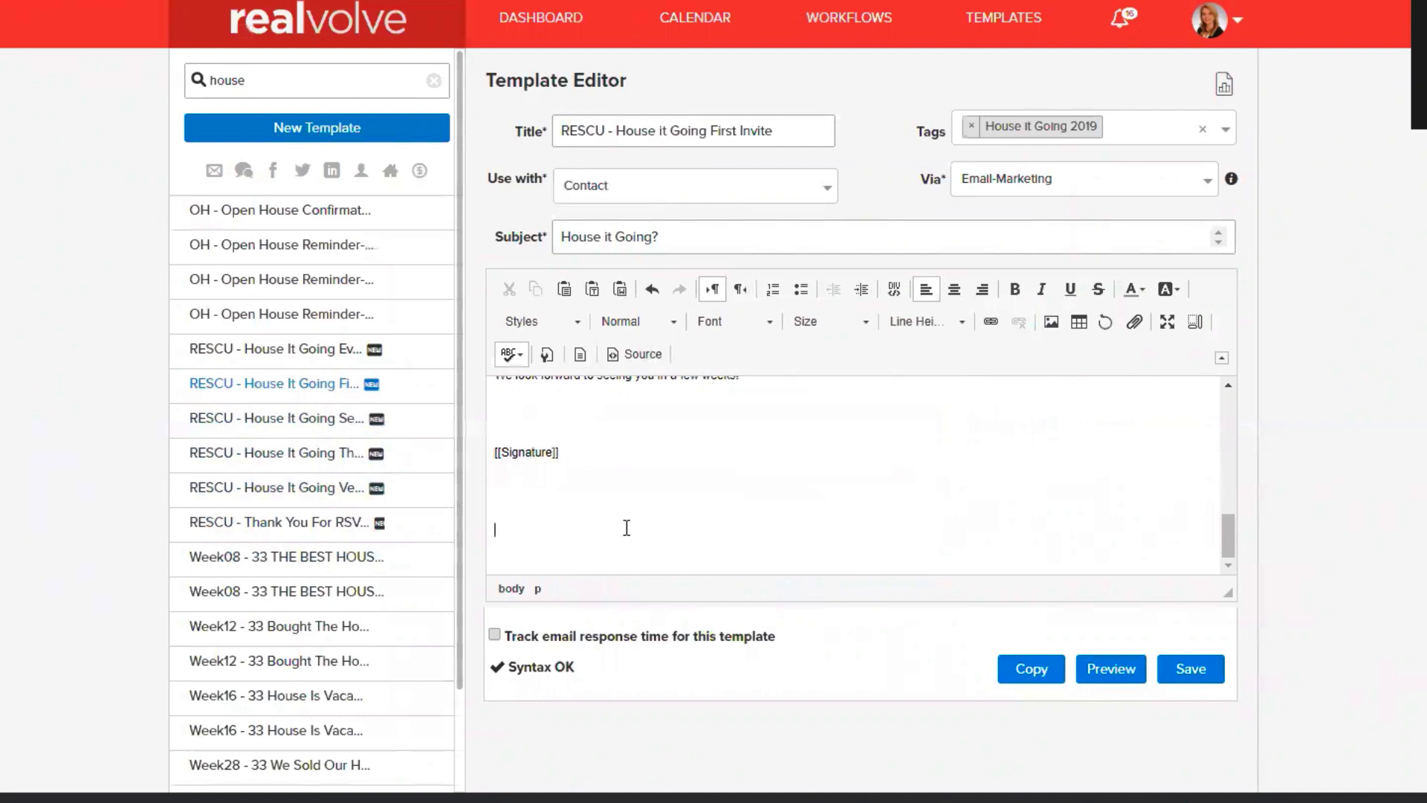
key(ctrl+v)
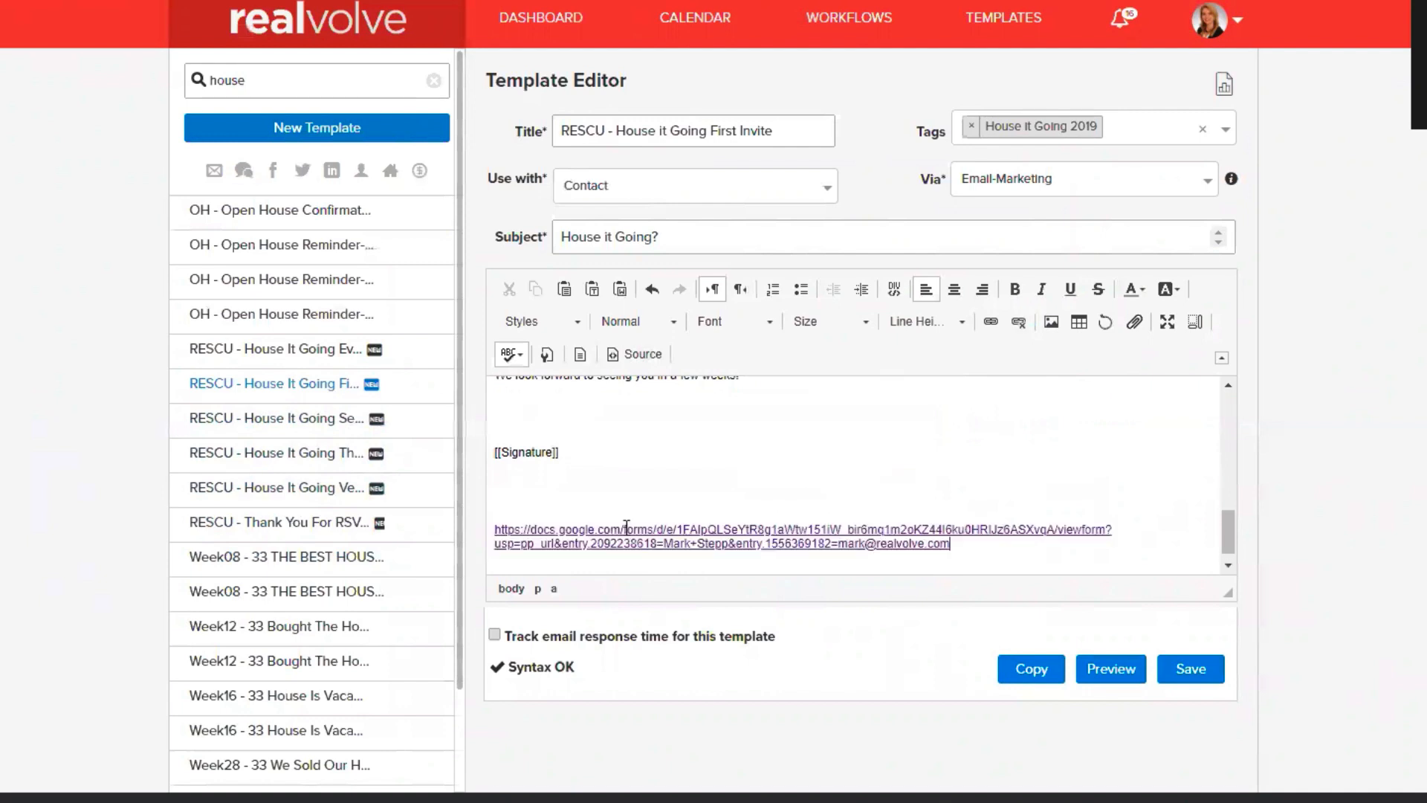
right_click(859, 539)
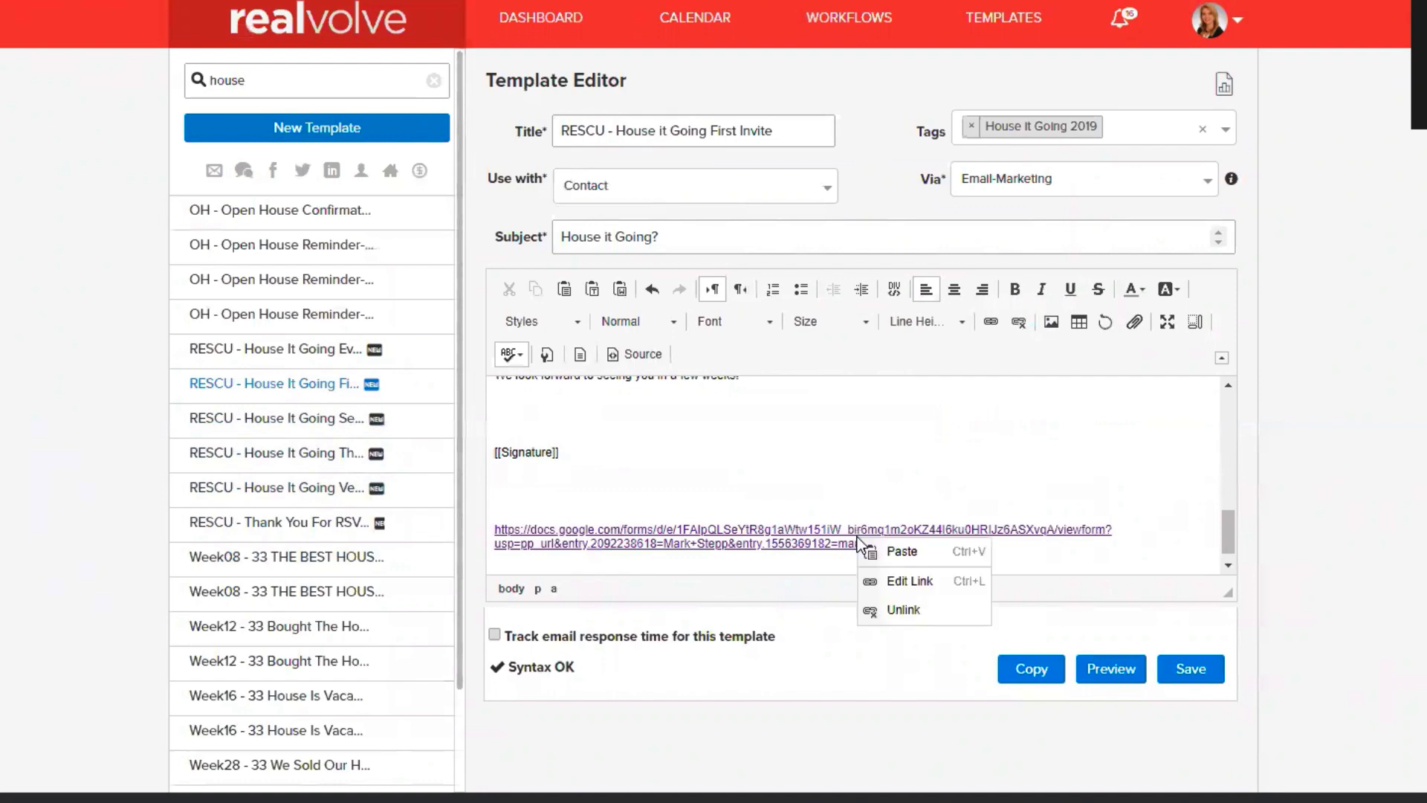
click(906, 610)
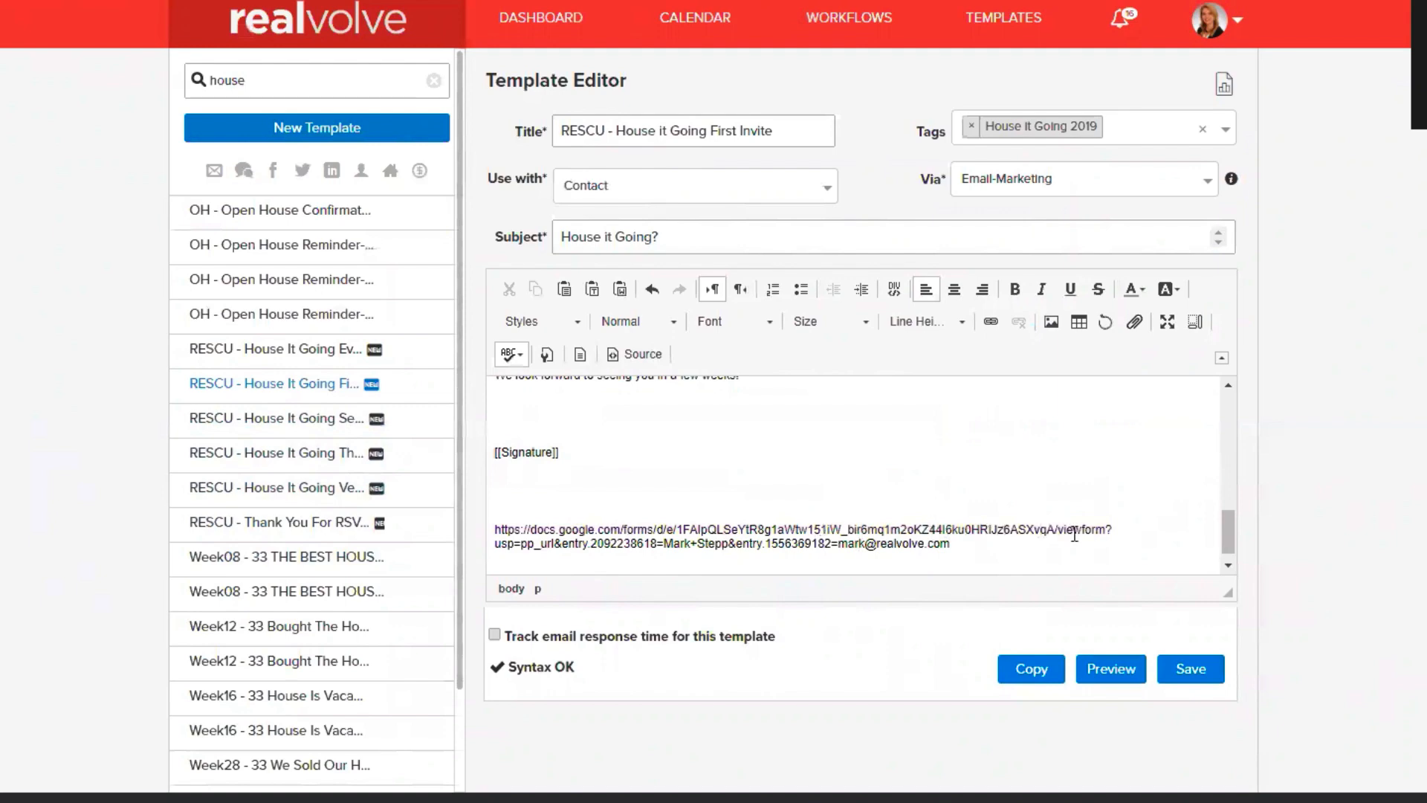
click(997, 550)
key(Return)
key(Return)
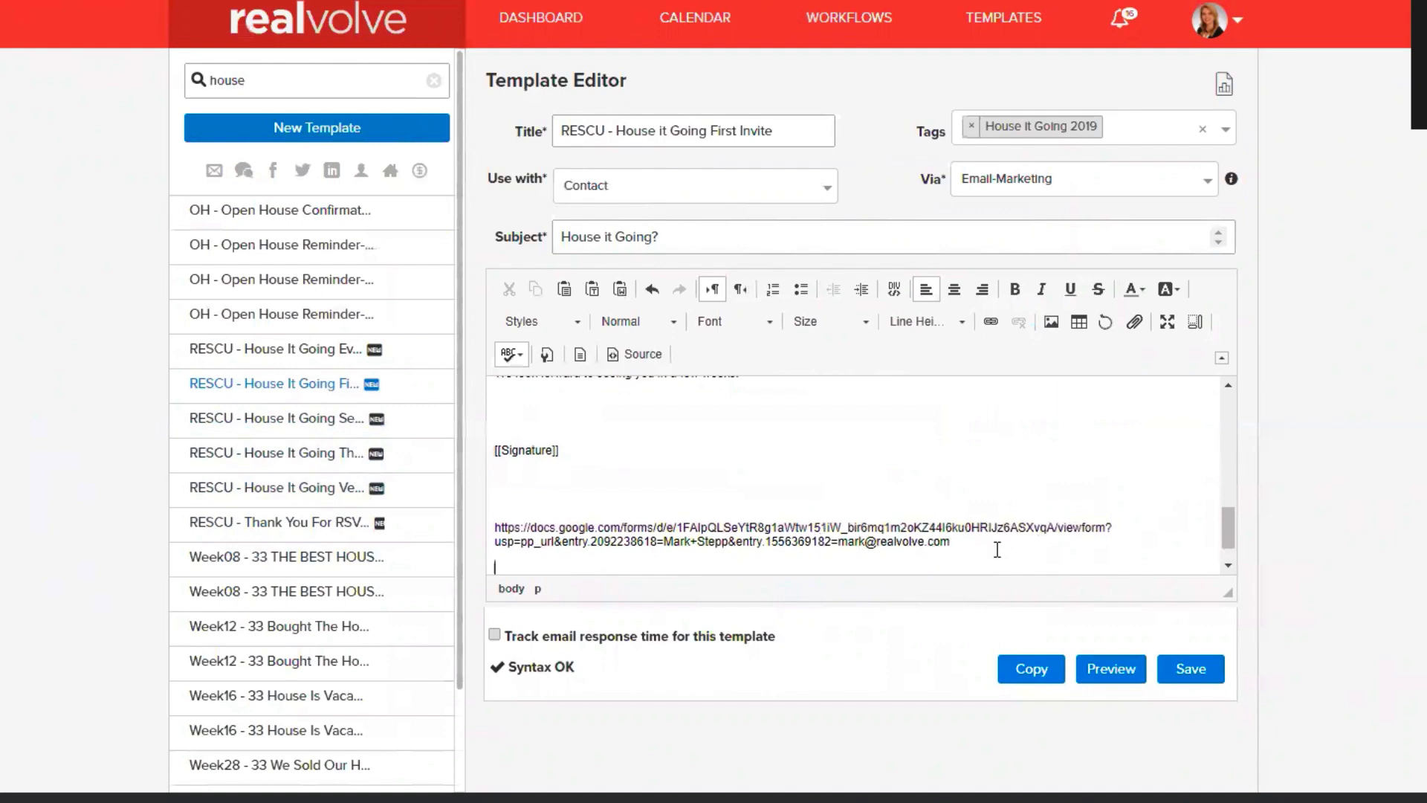
- Insert the Contact#HomeEmail merge field and paste it over the sample email in the link
scroll(973, 512, down, 1)
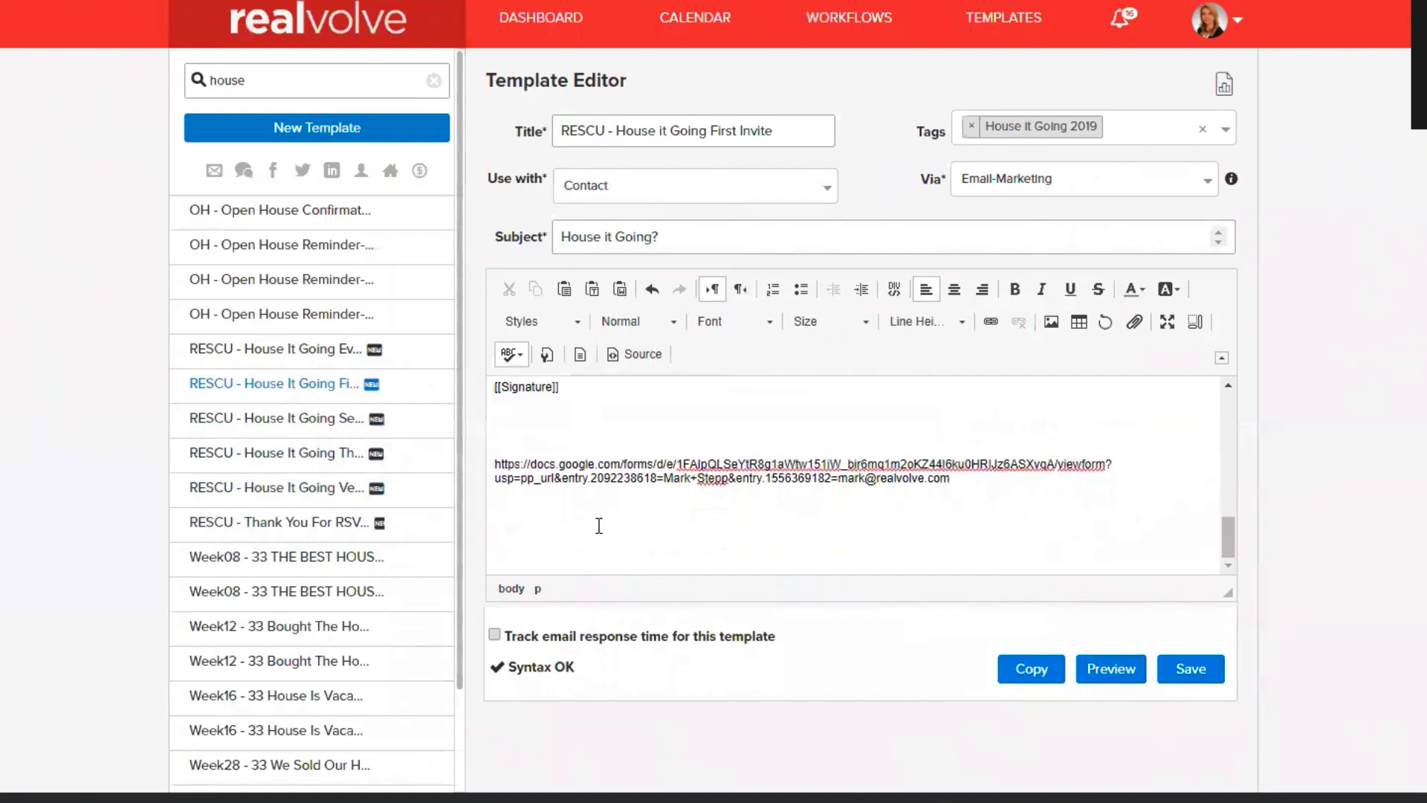
text([[)
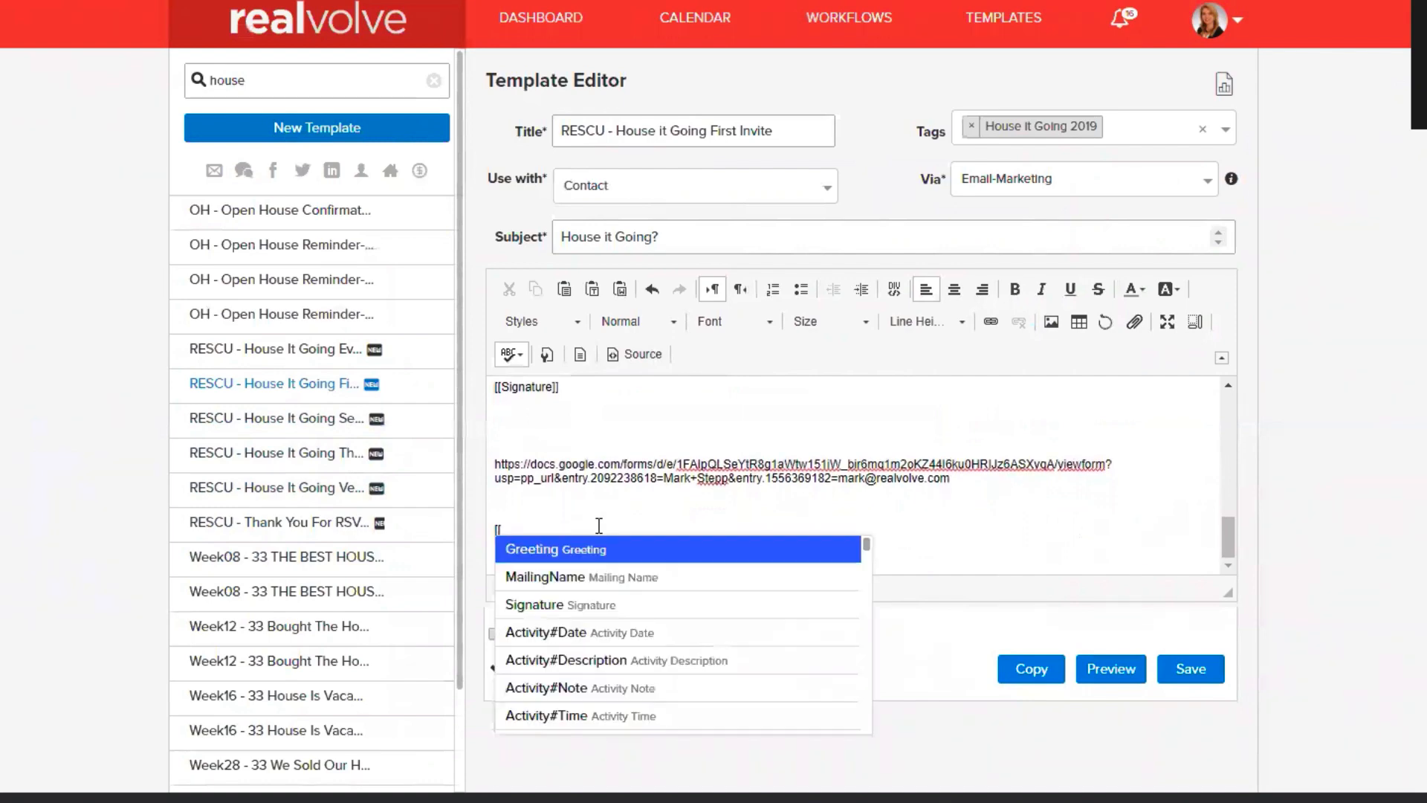
text(homeemail)
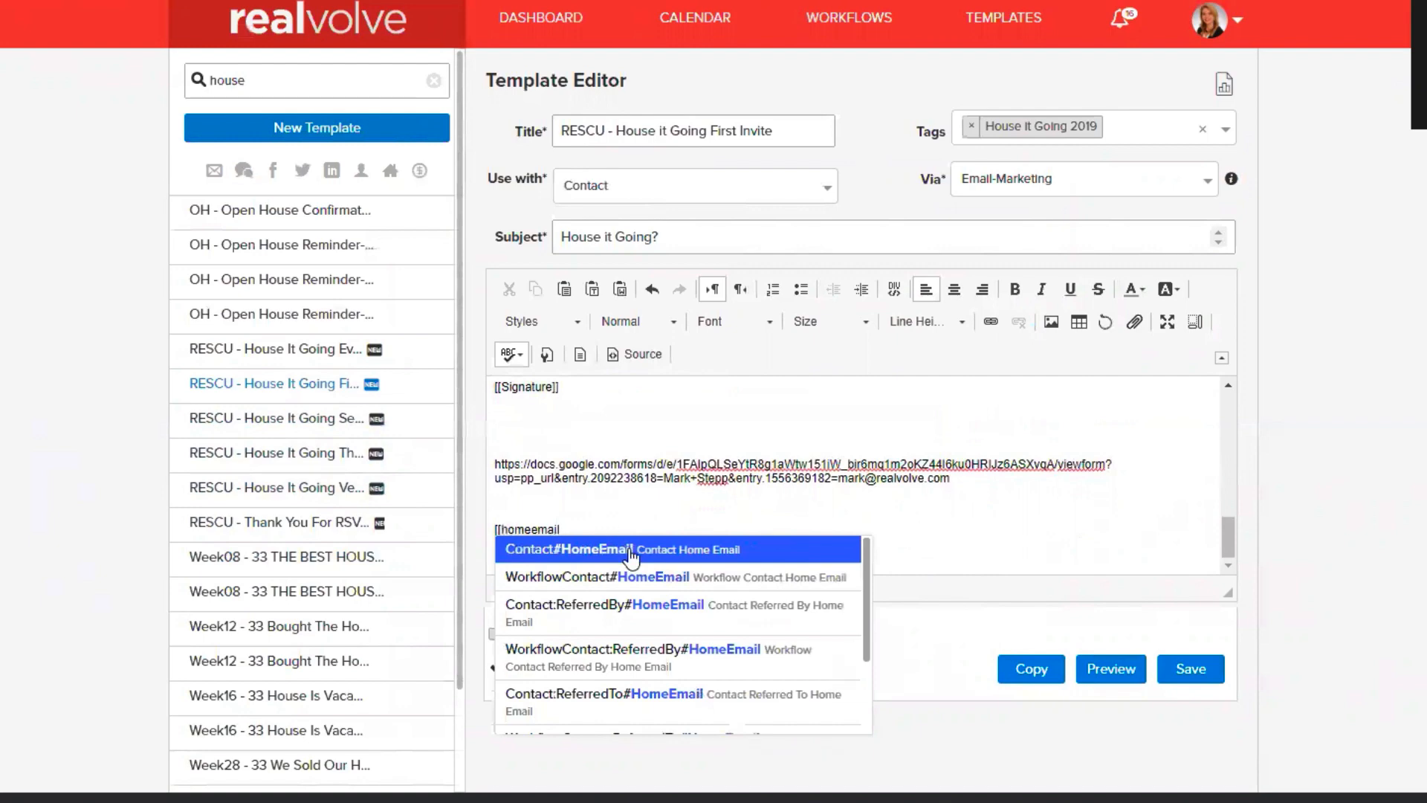
click(630, 553)
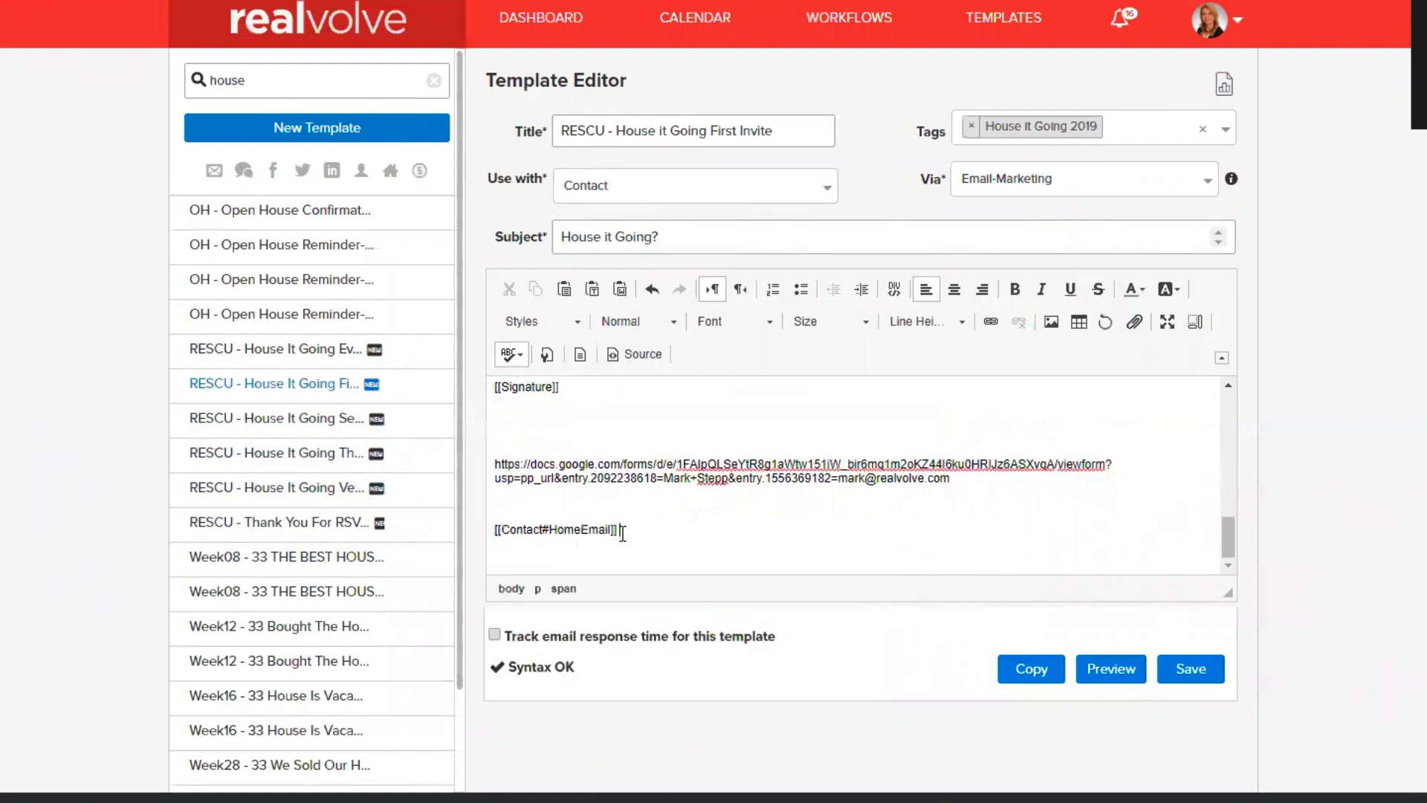
drag(618, 533, 486, 522)
key(ctrl+c)
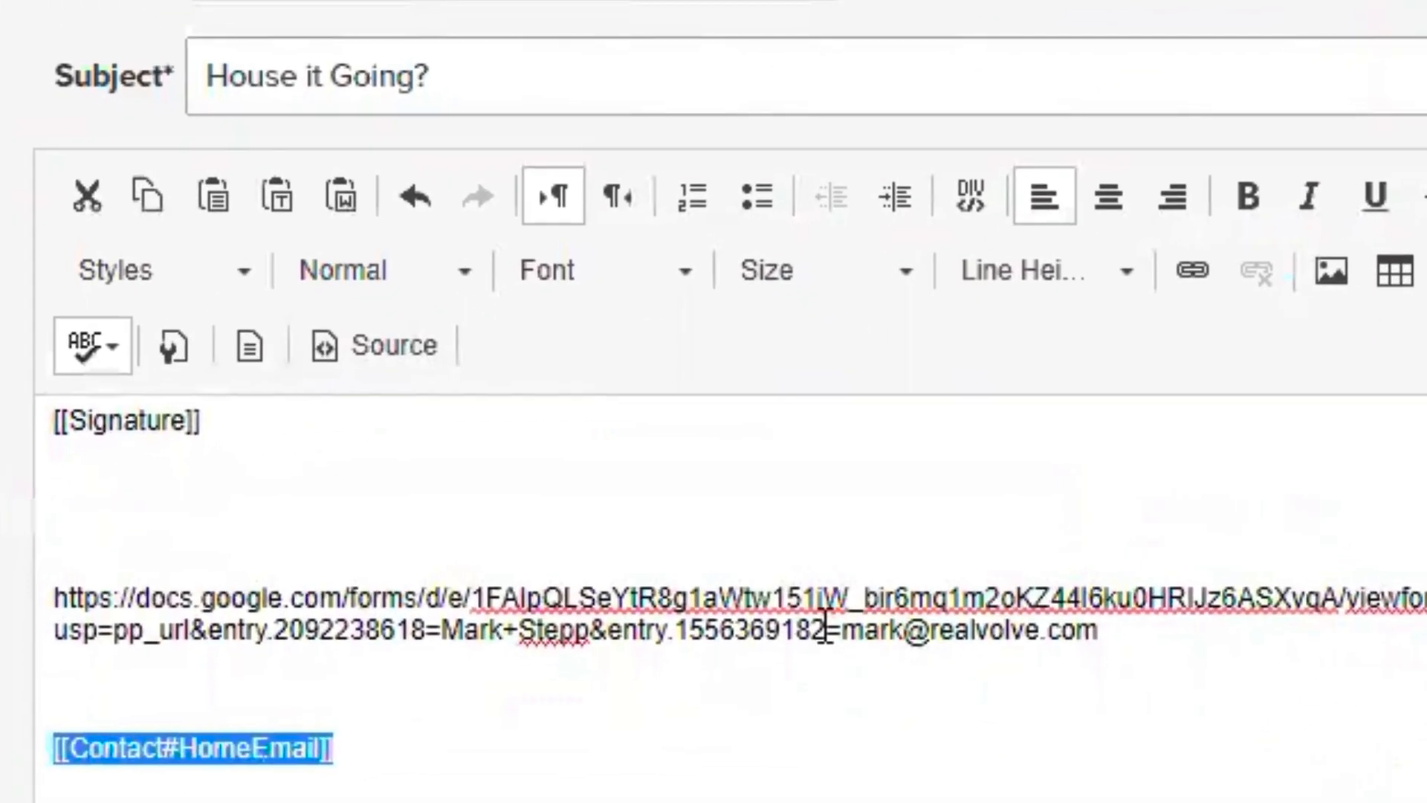
drag(840, 629, 1108, 635)
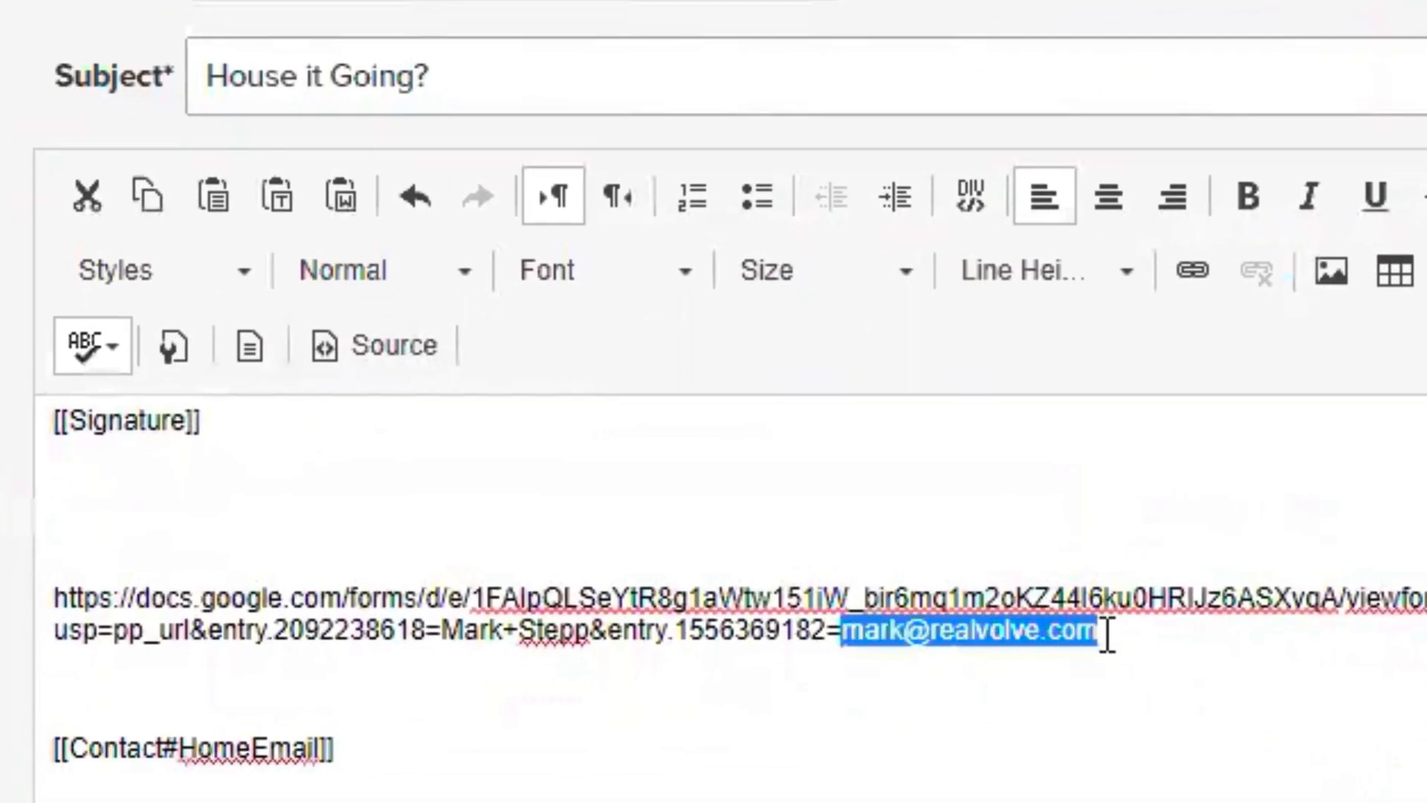
key(ctrl+v)
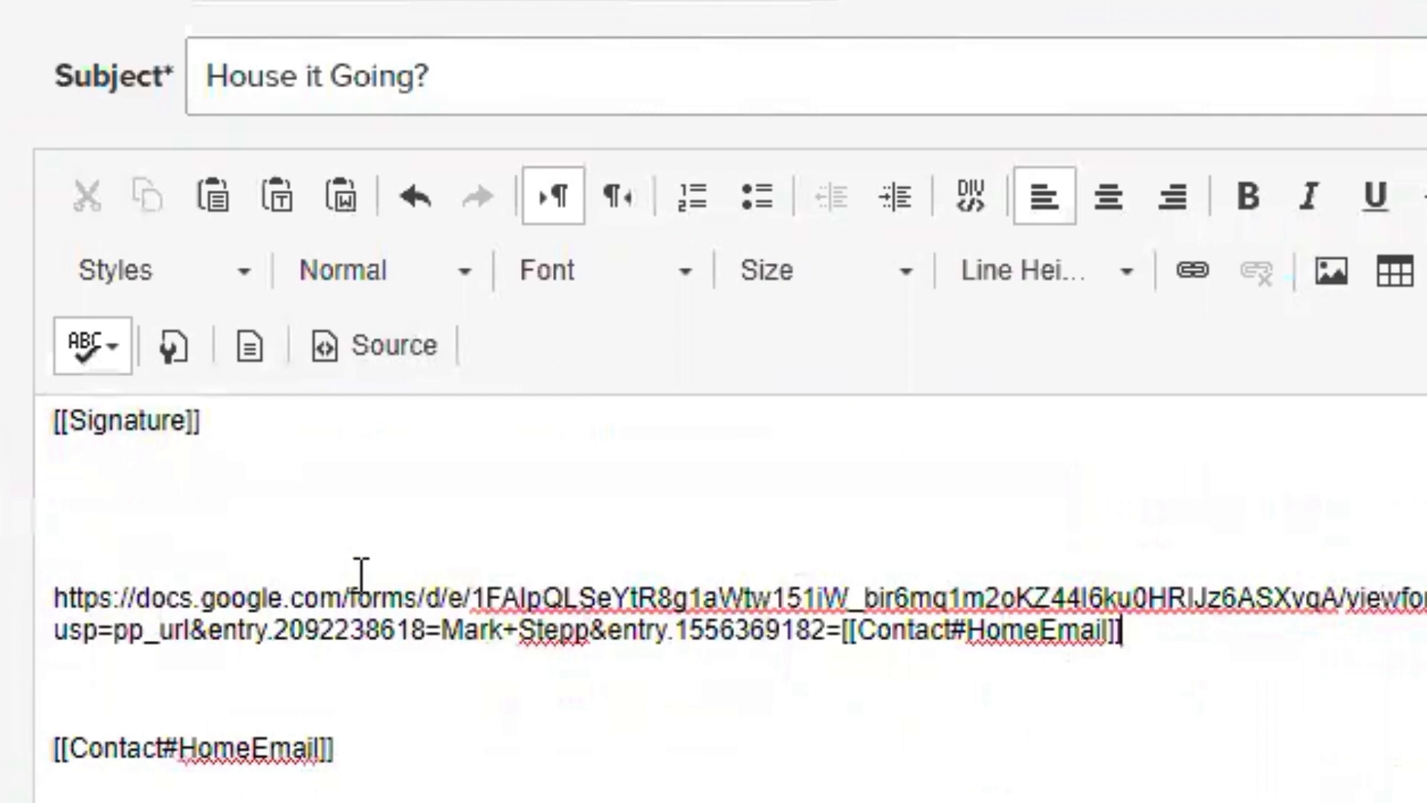
- Delete the leftover merge field line and the pre-filled link from the template body
click(348, 741)
drag(348, 741, 15, 719)
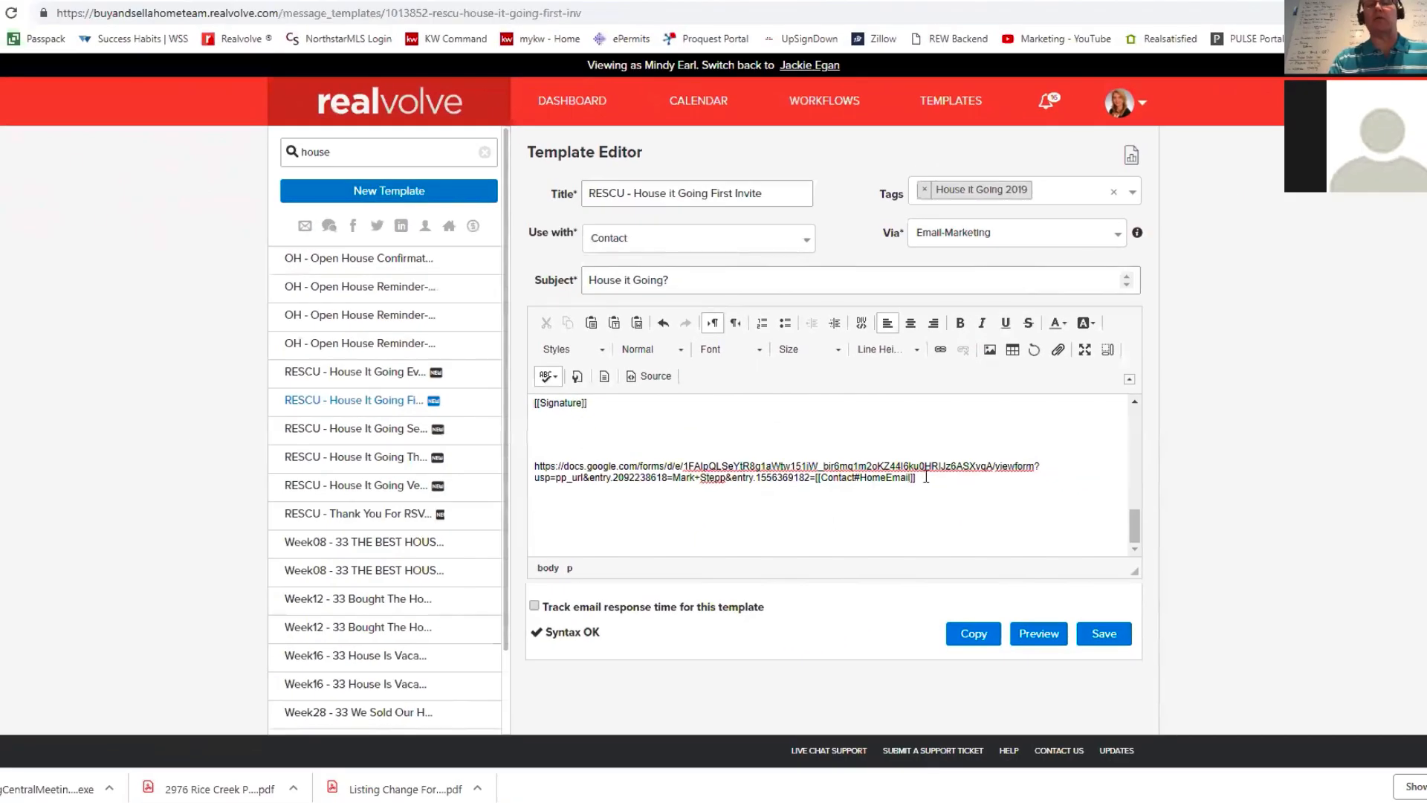
drag(926, 476, 524, 443)
key(BackSpace)
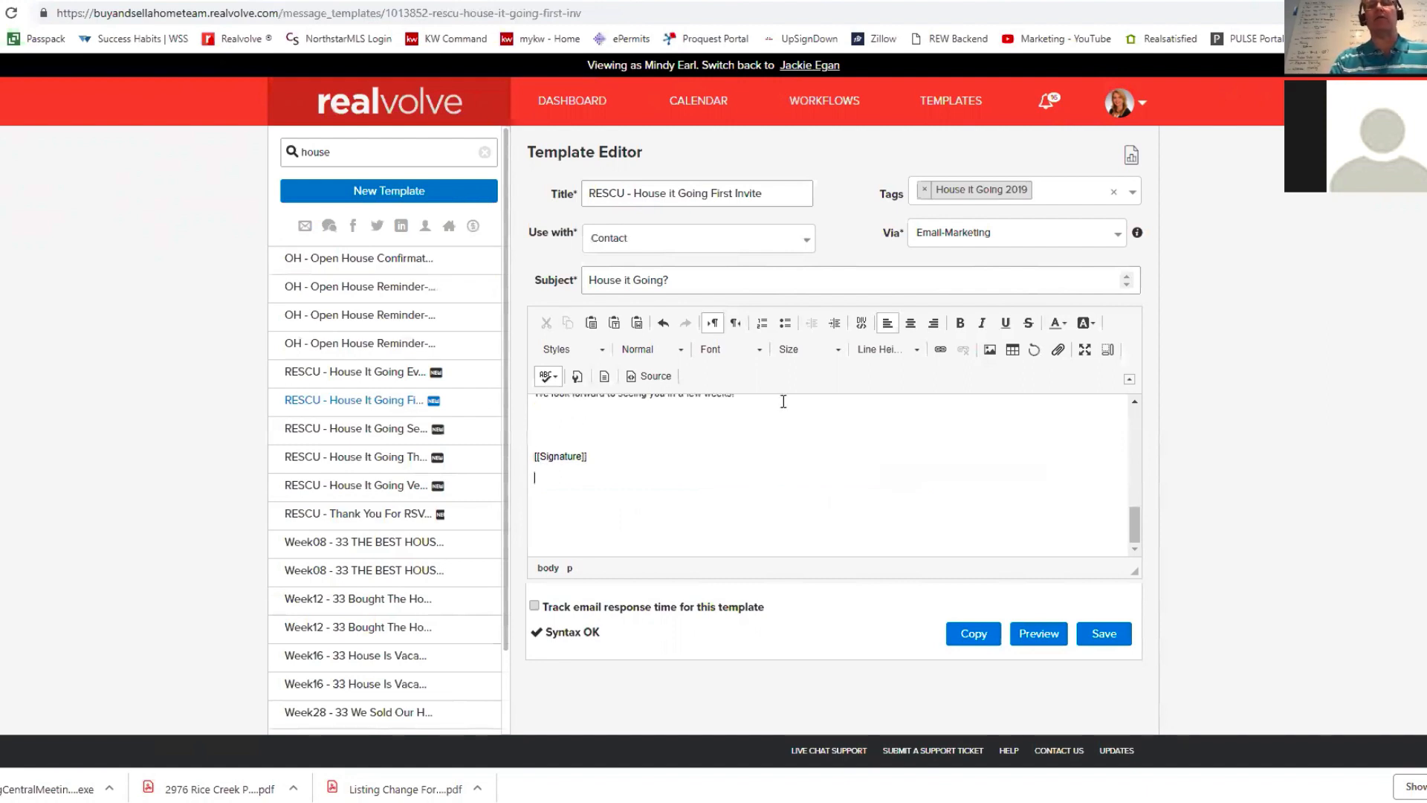
scroll(691, 429, up, 5)
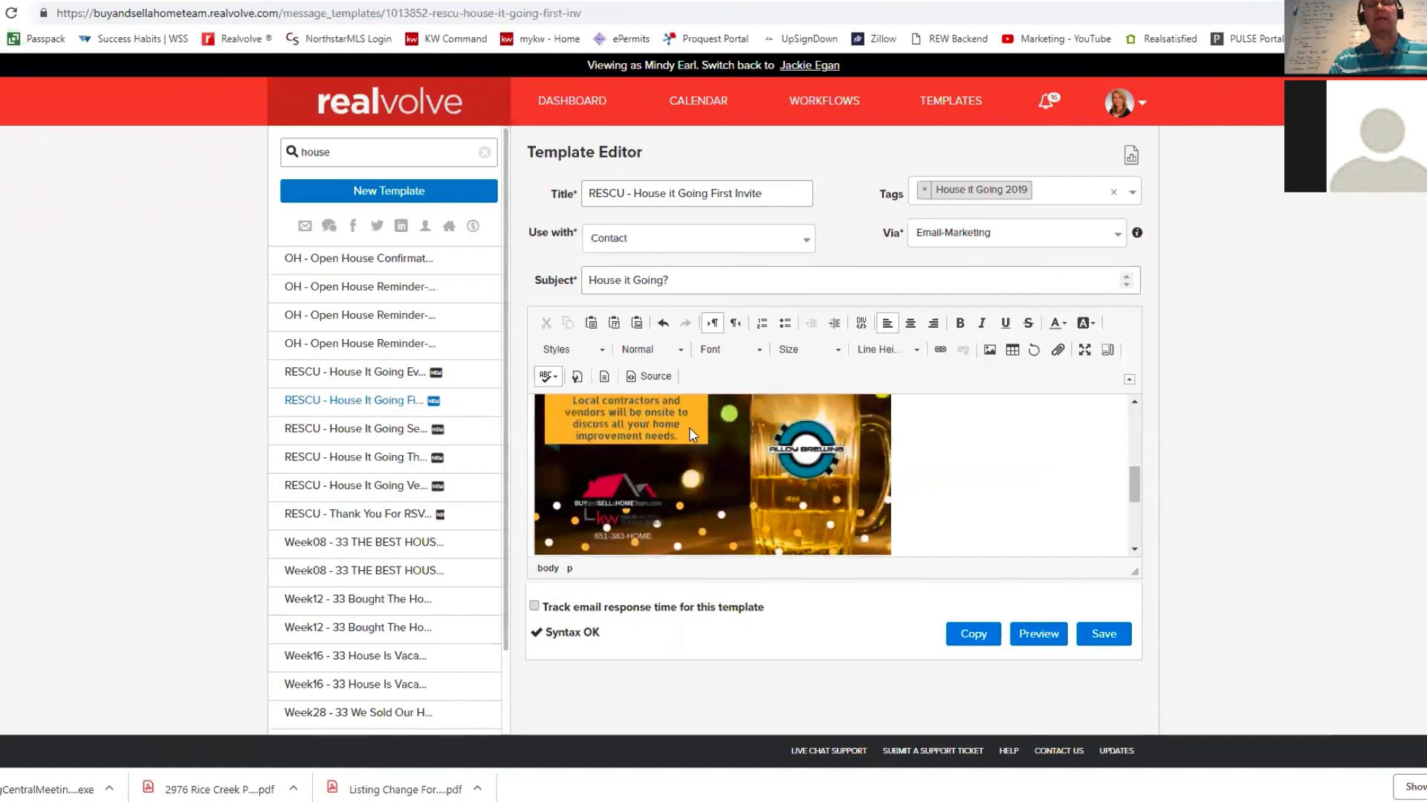
scroll(689, 426, up, 3)
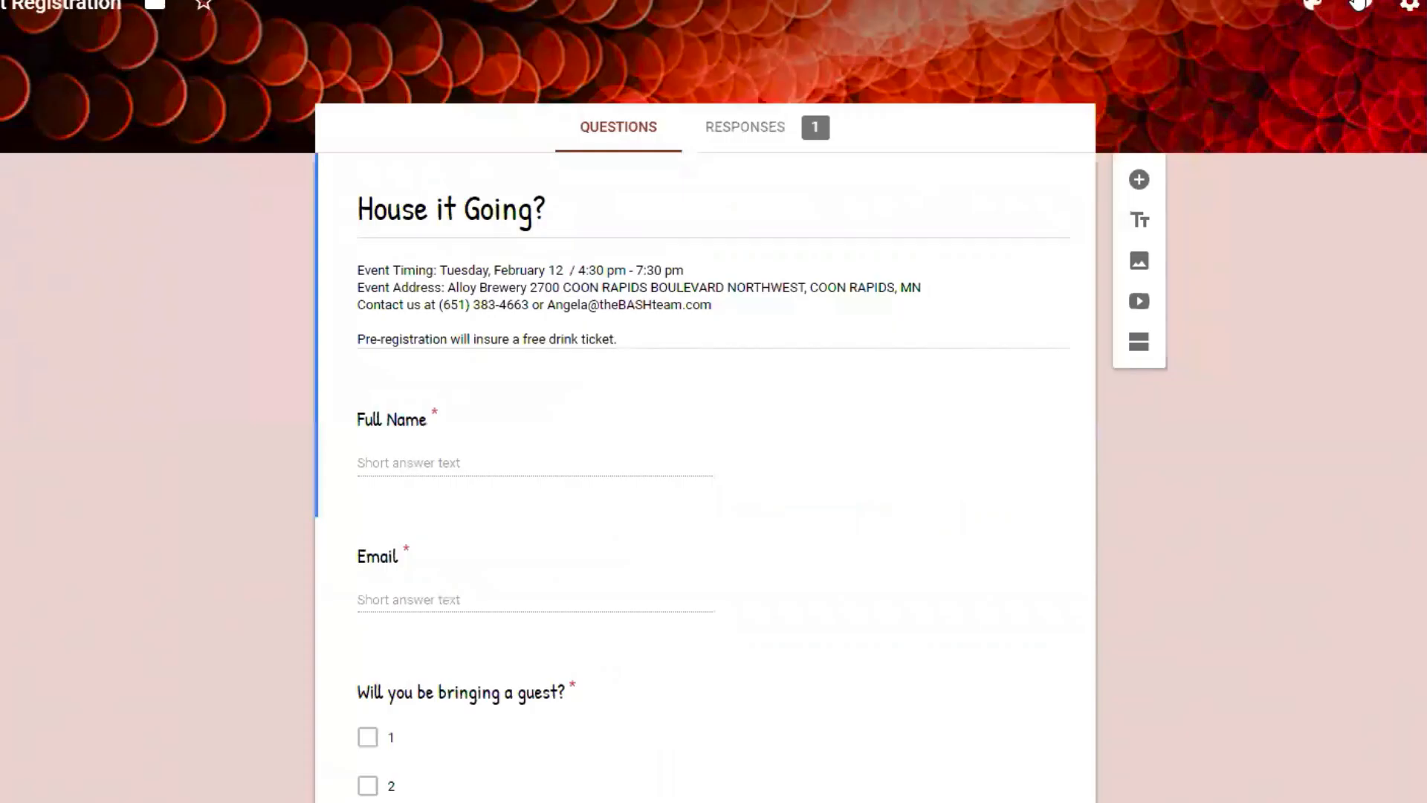
- Preview the RSVP form, then open its Responses in the linked Google Sheets spreadsheet
click(1358, 6)
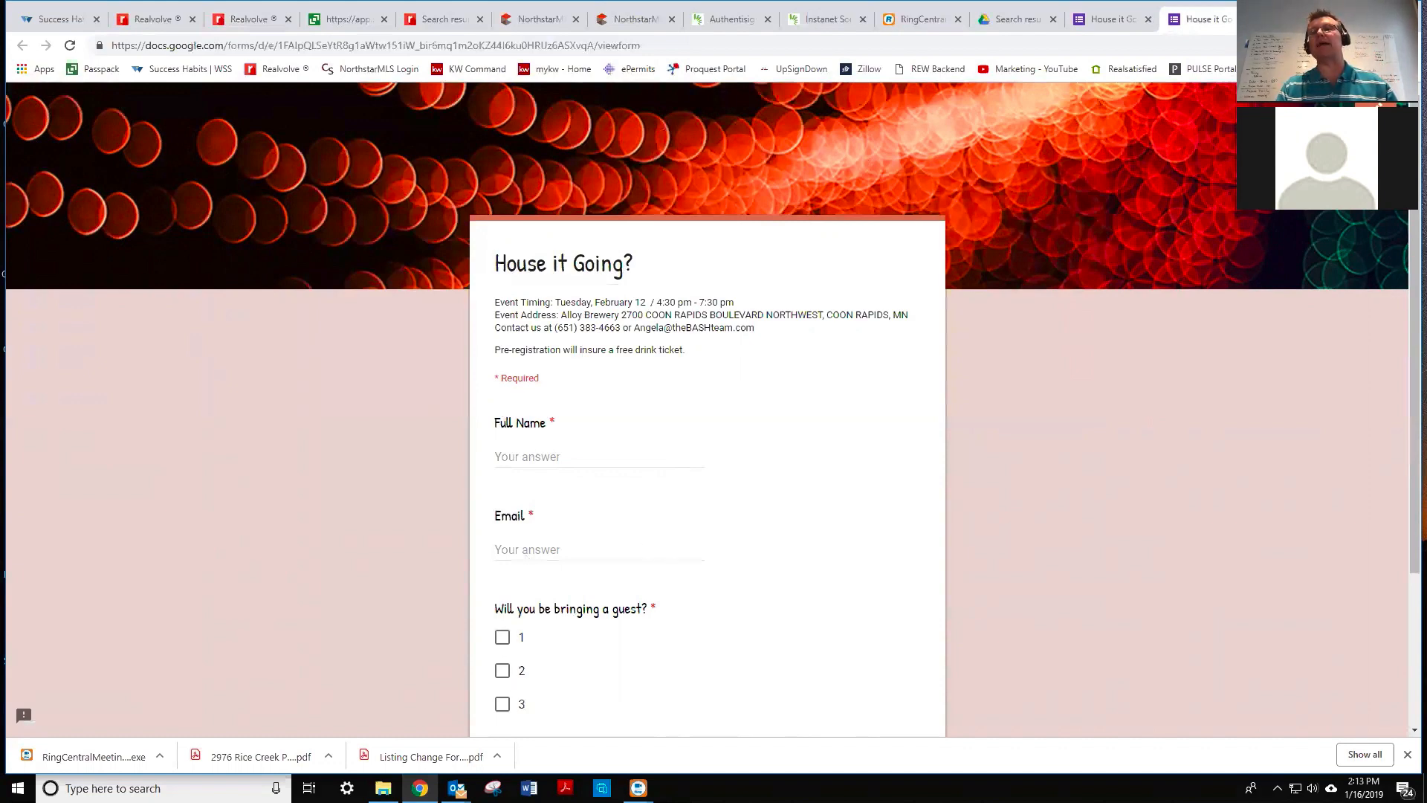
key(ctrl+w)
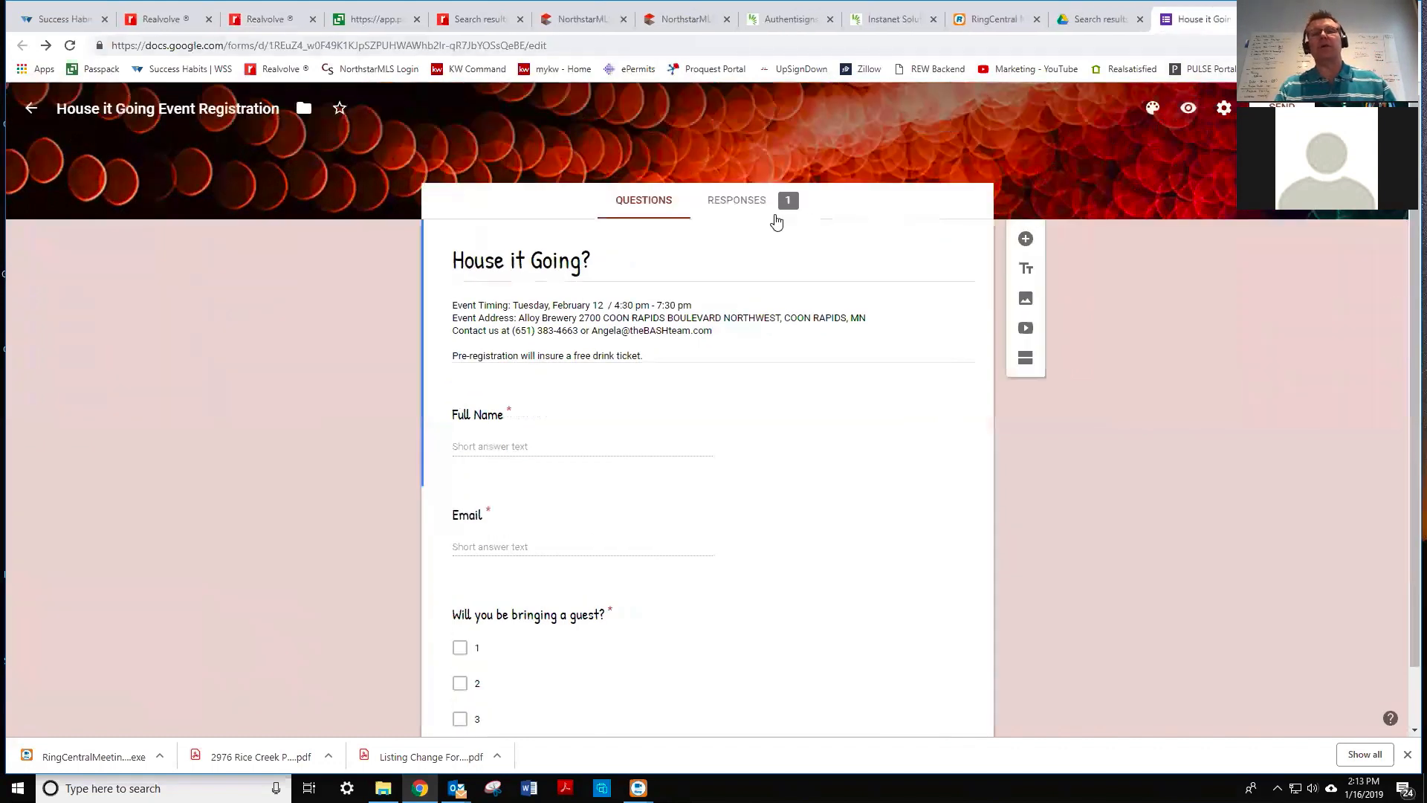
click(743, 202)
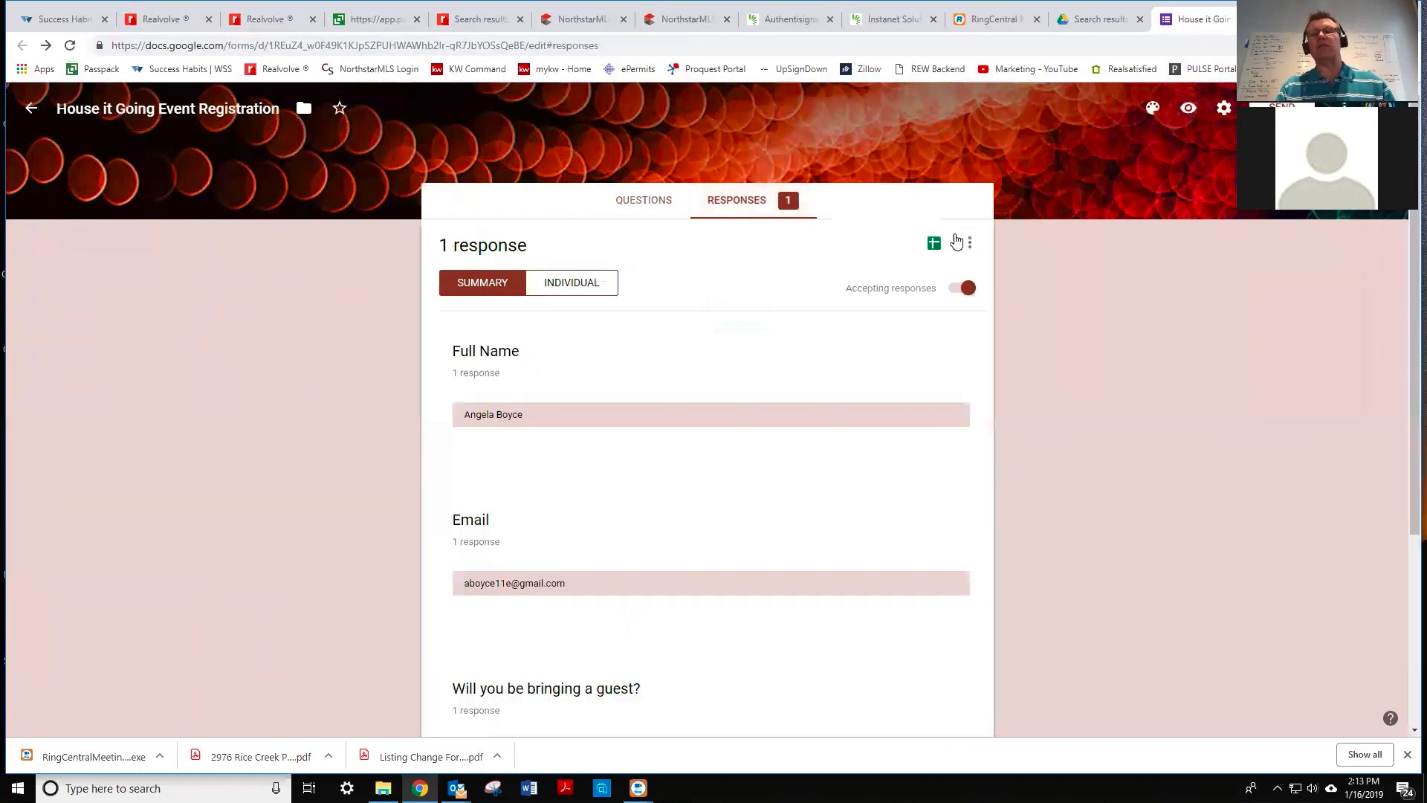
click(933, 243)
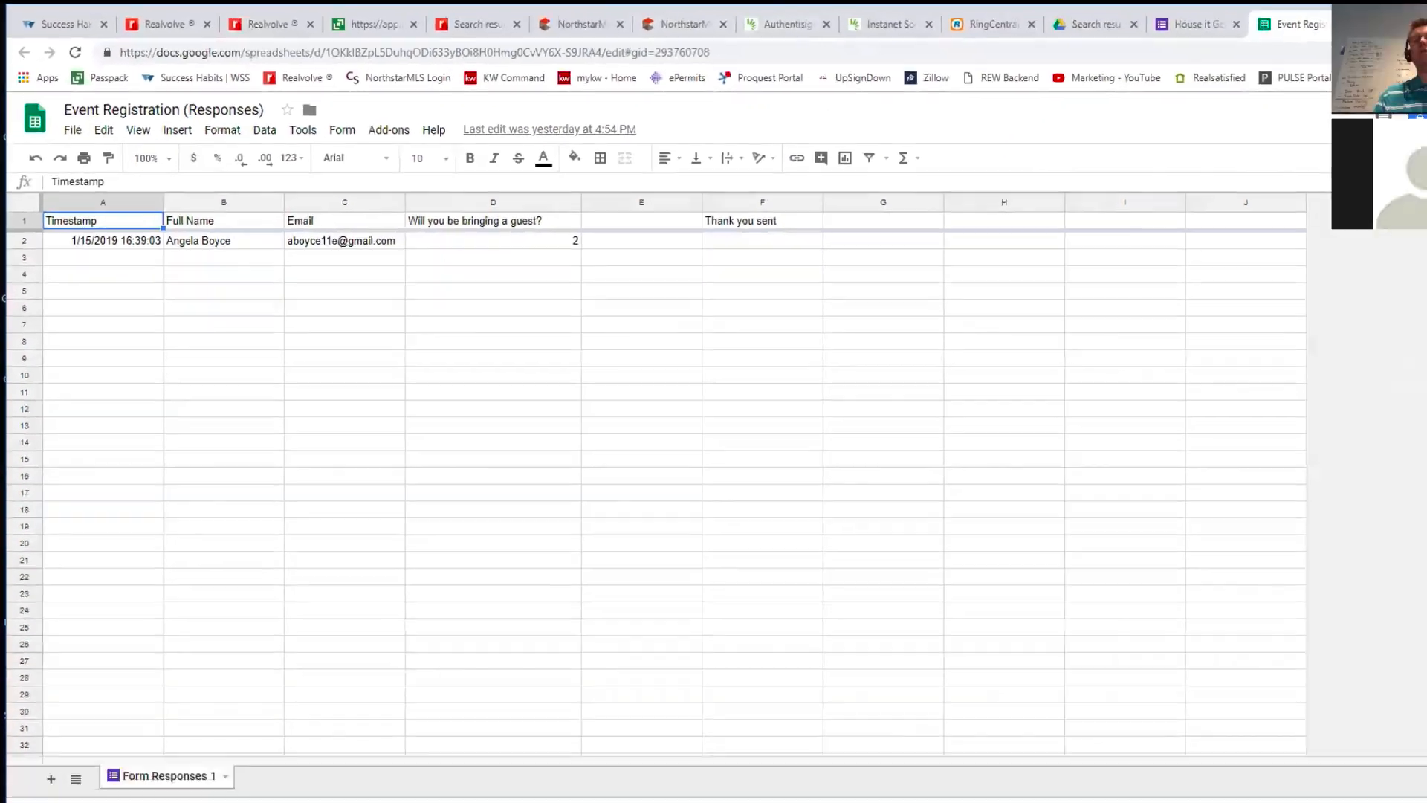
- Open a new browser tab for the Zapier dashboard
key(ctrl+t)
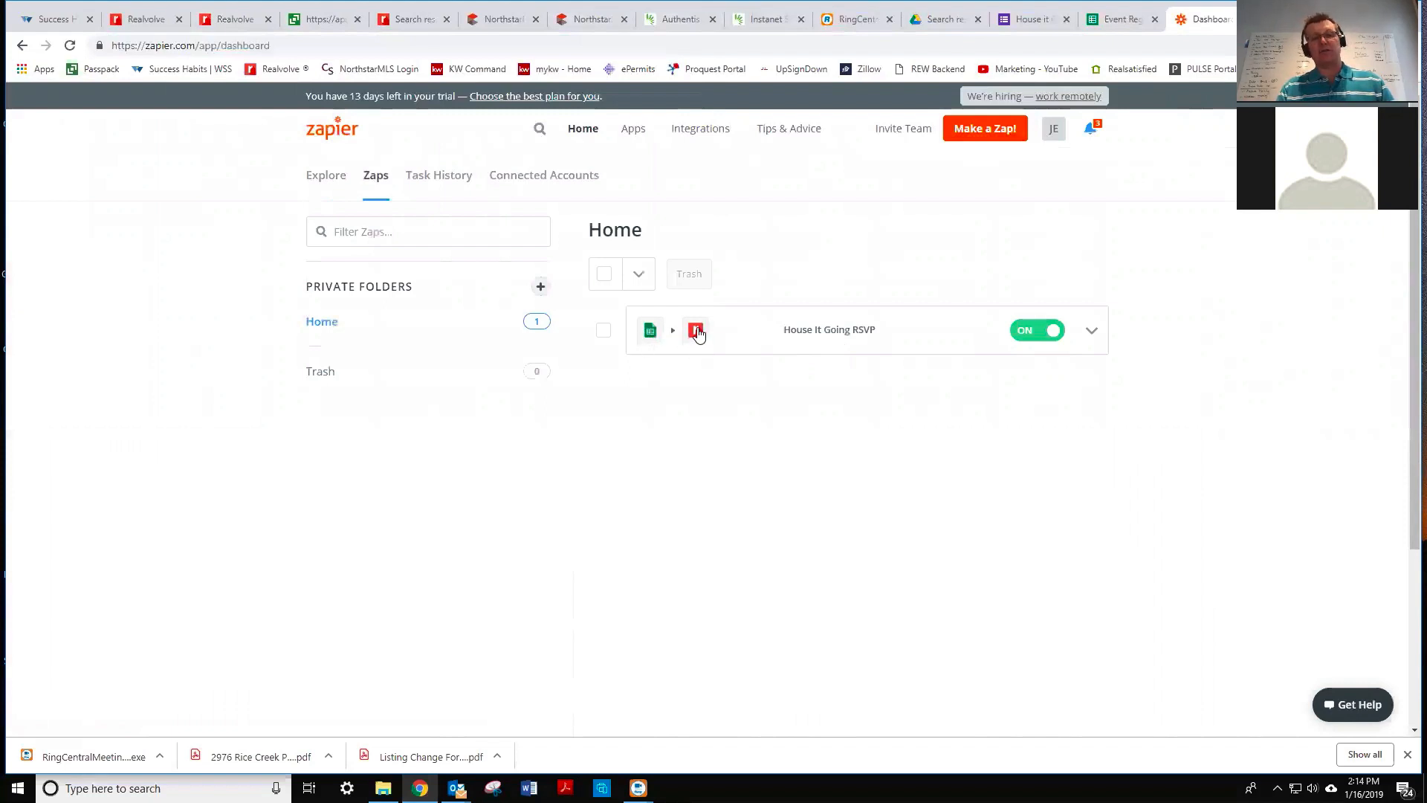
- Open the House It Going RSVP zap and review its Google Sheets New Spreadsheet Row trigger, account and options
click(807, 333)
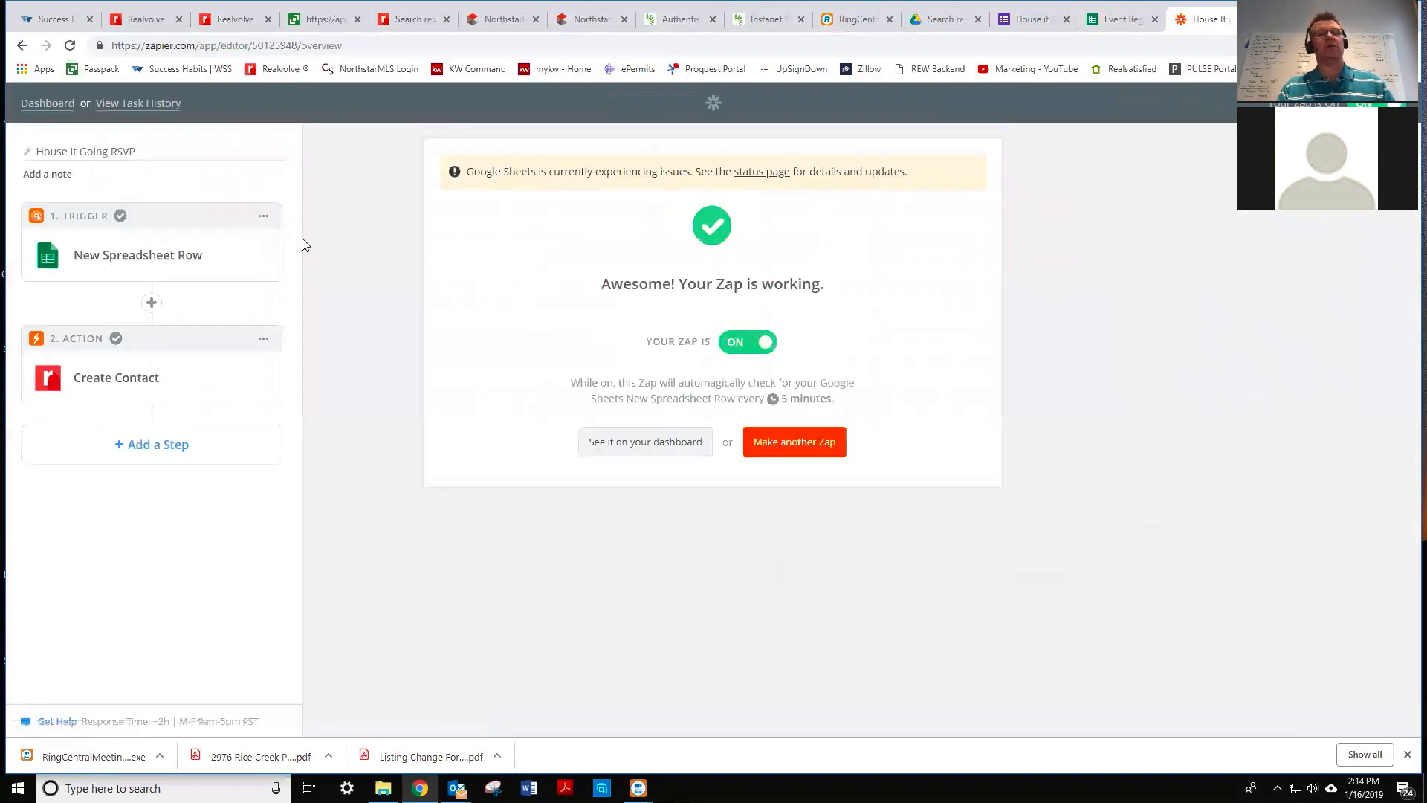
click(166, 259)
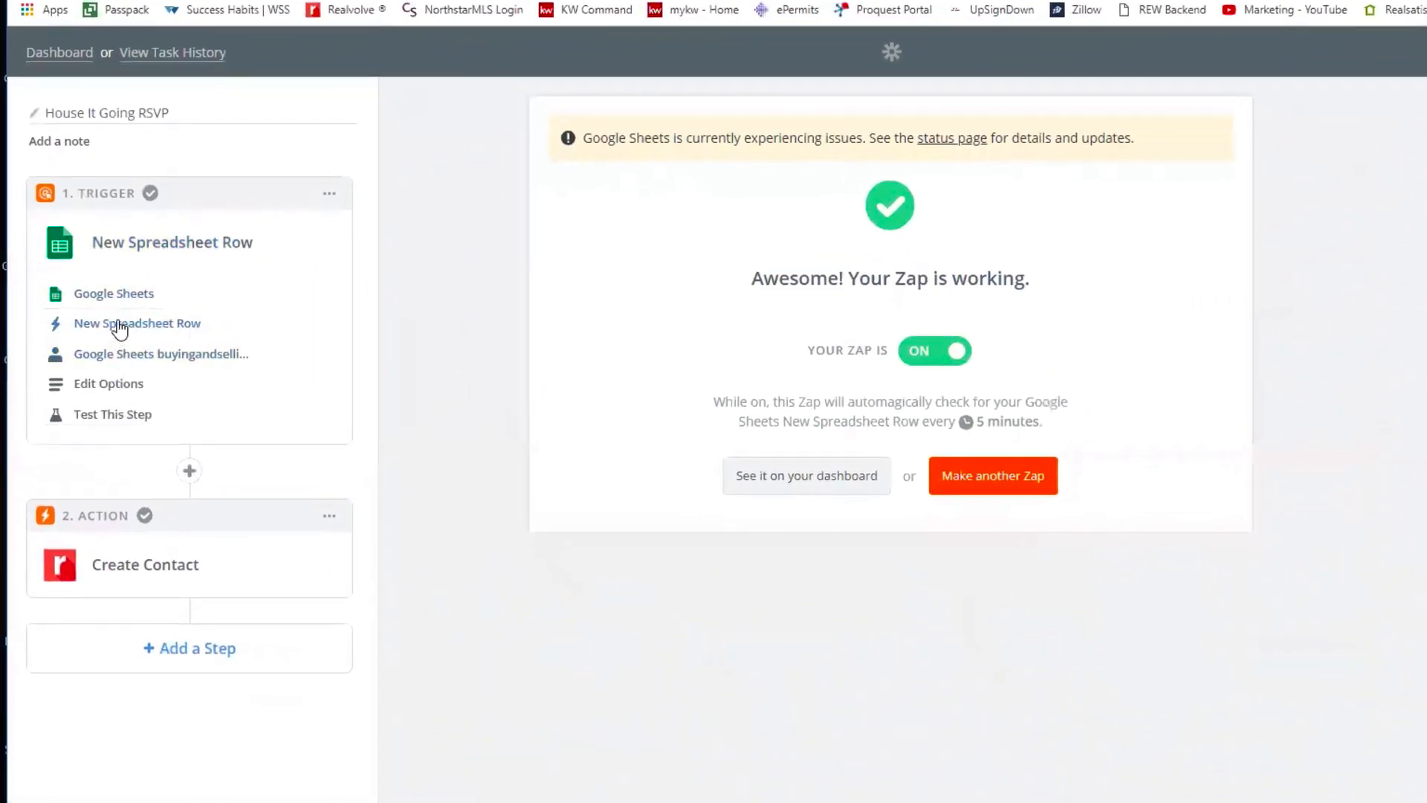
click(115, 295)
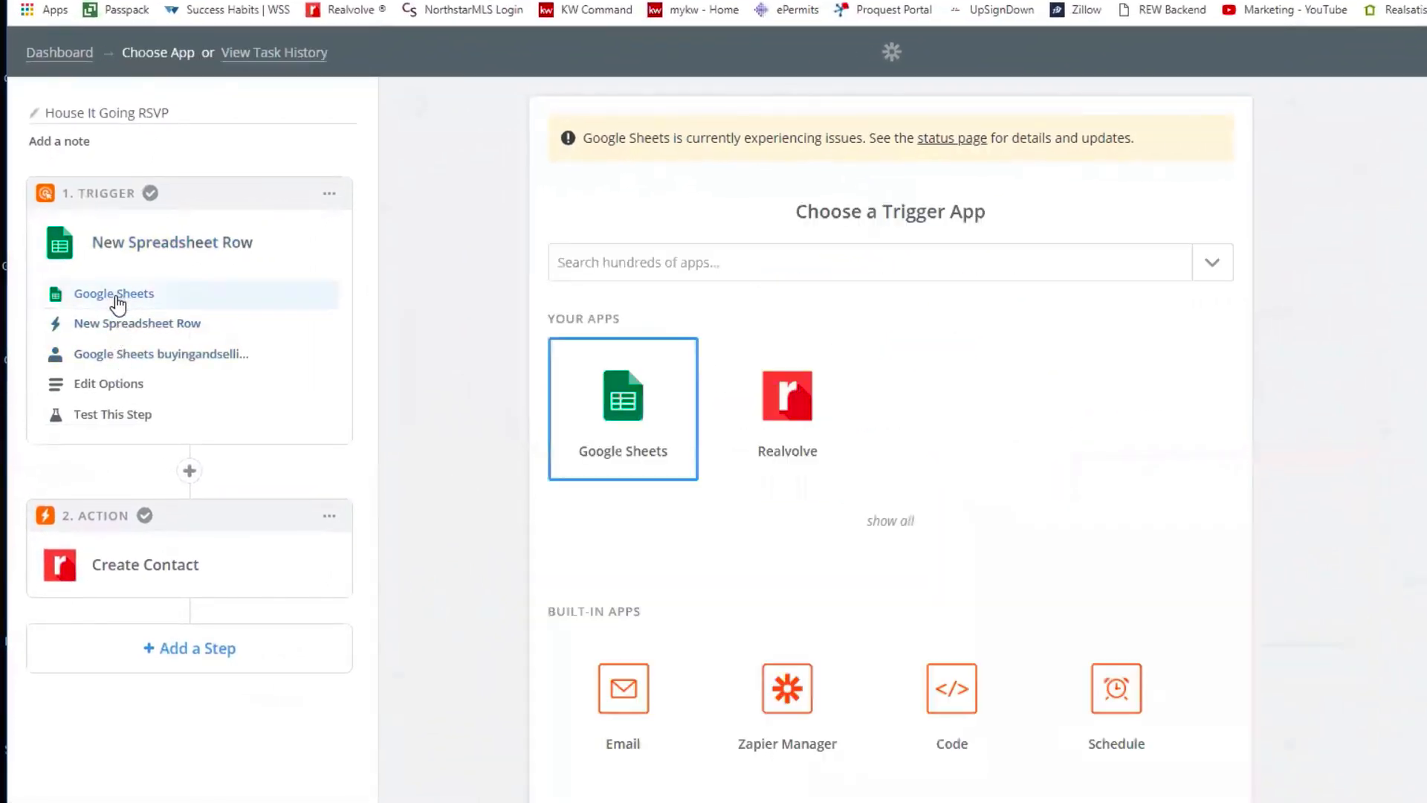
click(119, 333)
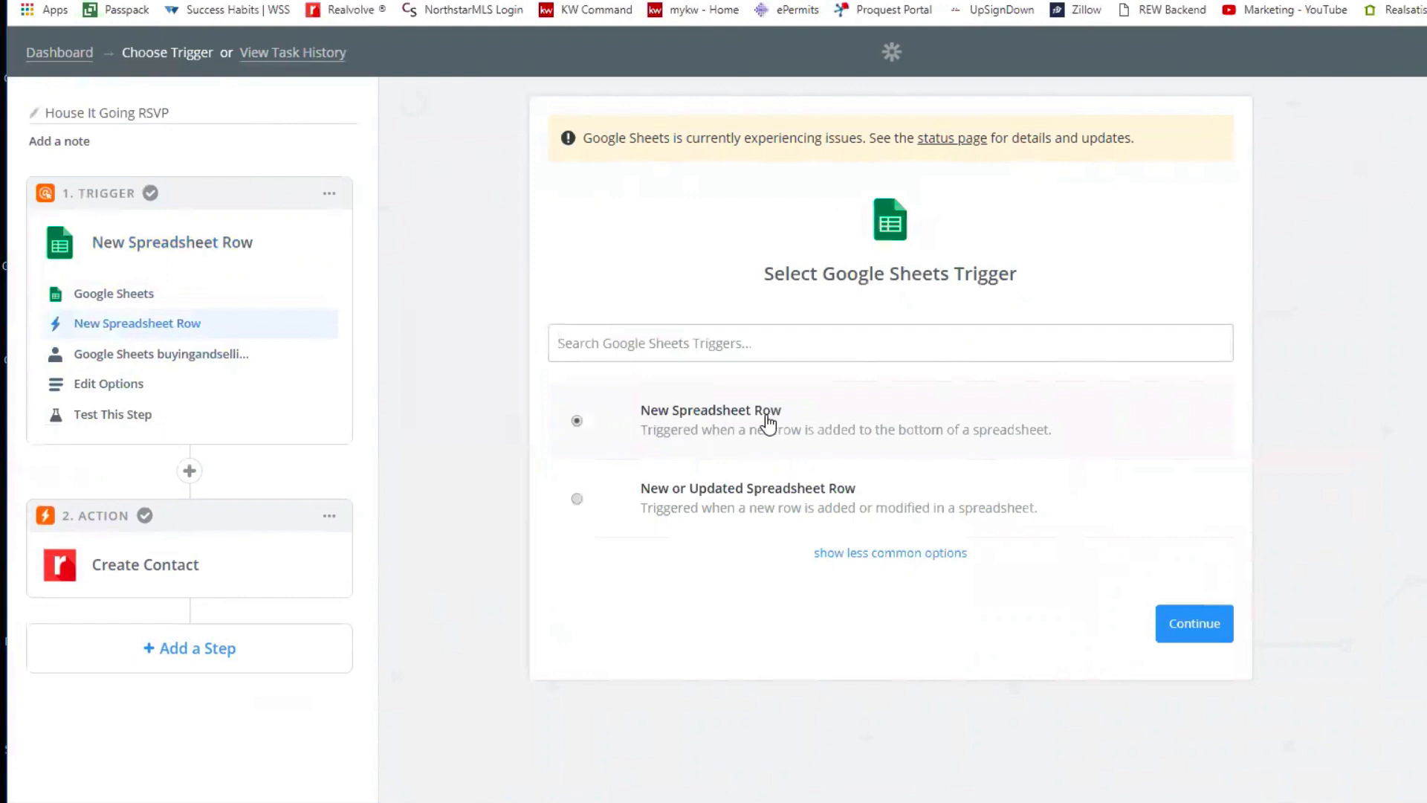
click(170, 363)
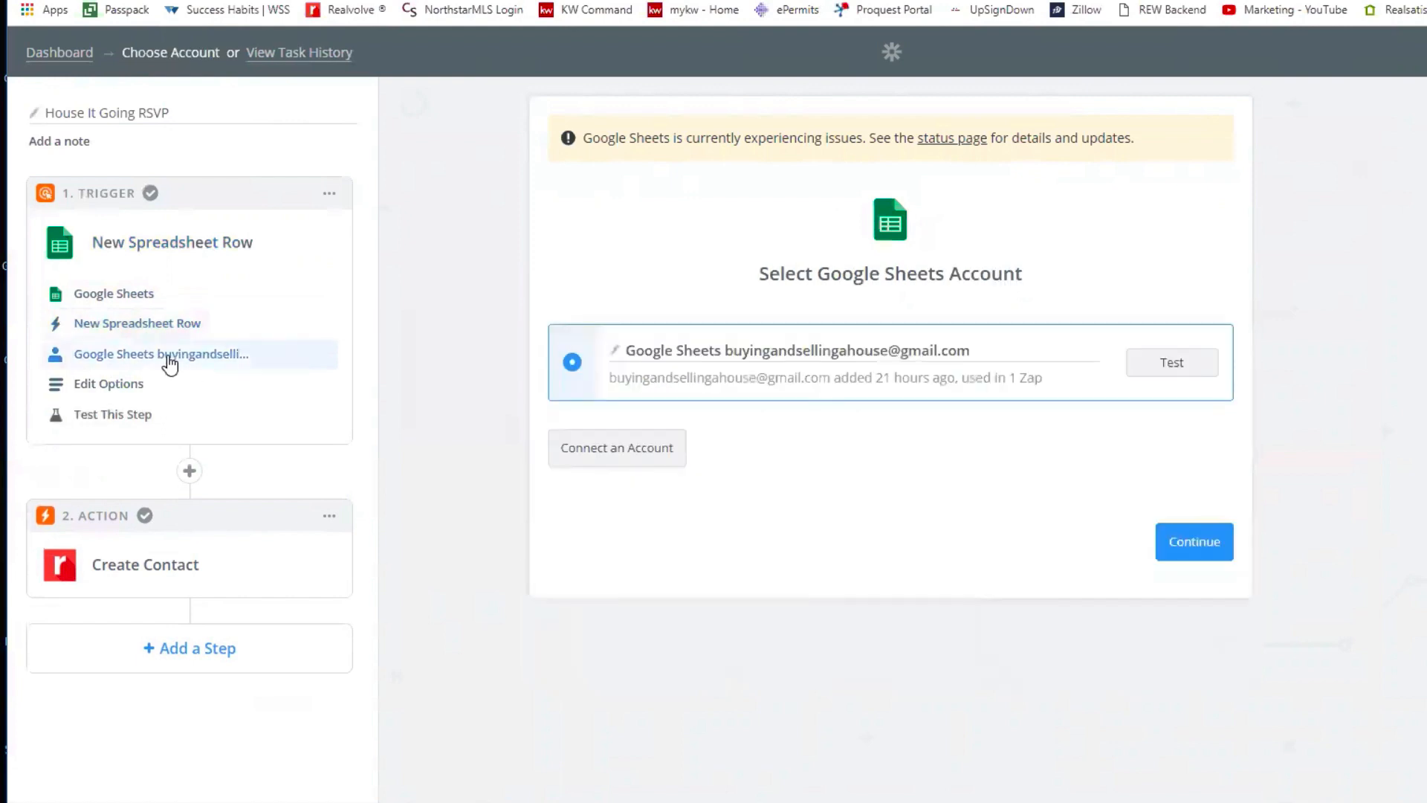
click(130, 386)
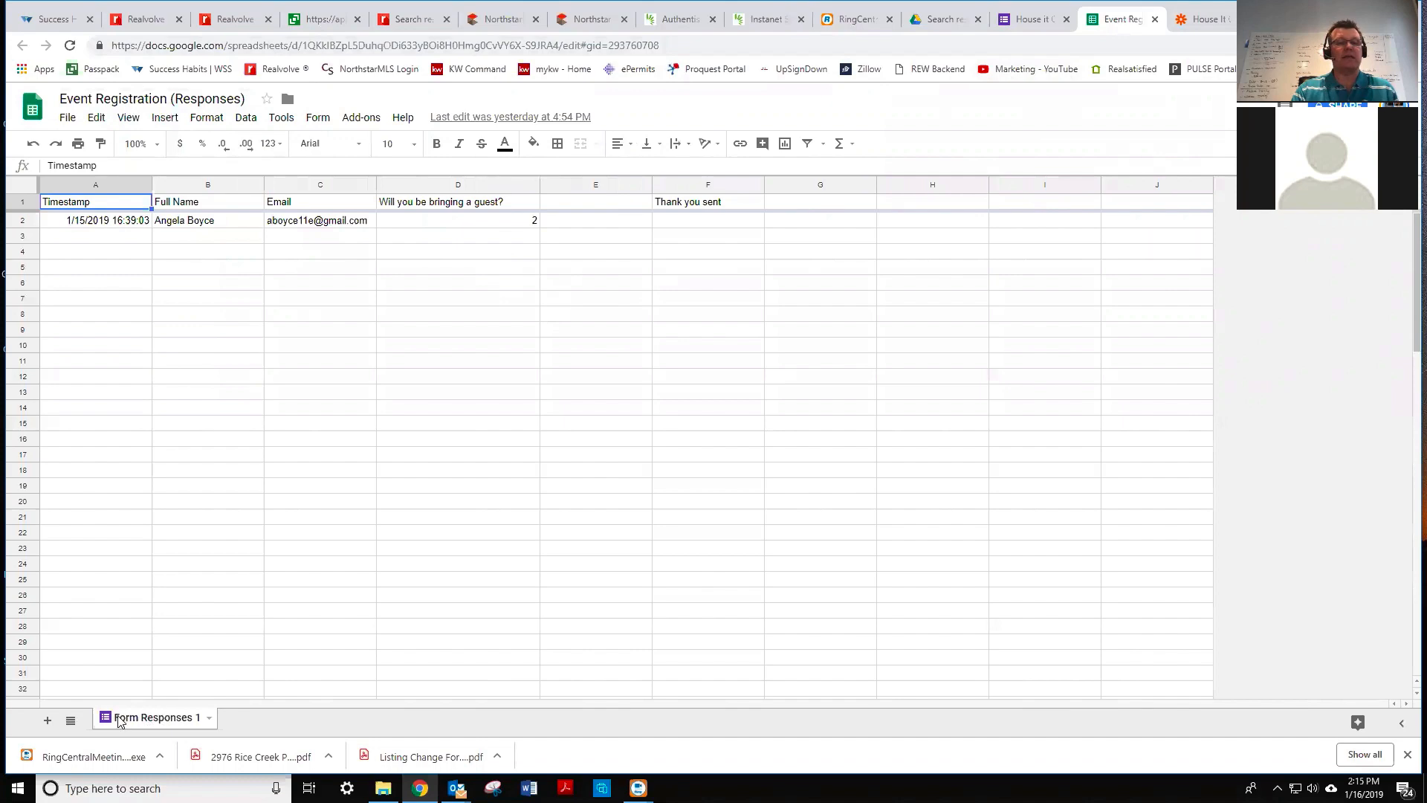
- Confirm the Form Responses 1 worksheet, compare sample Row A with the sheet, and continue
click(1202, 19)
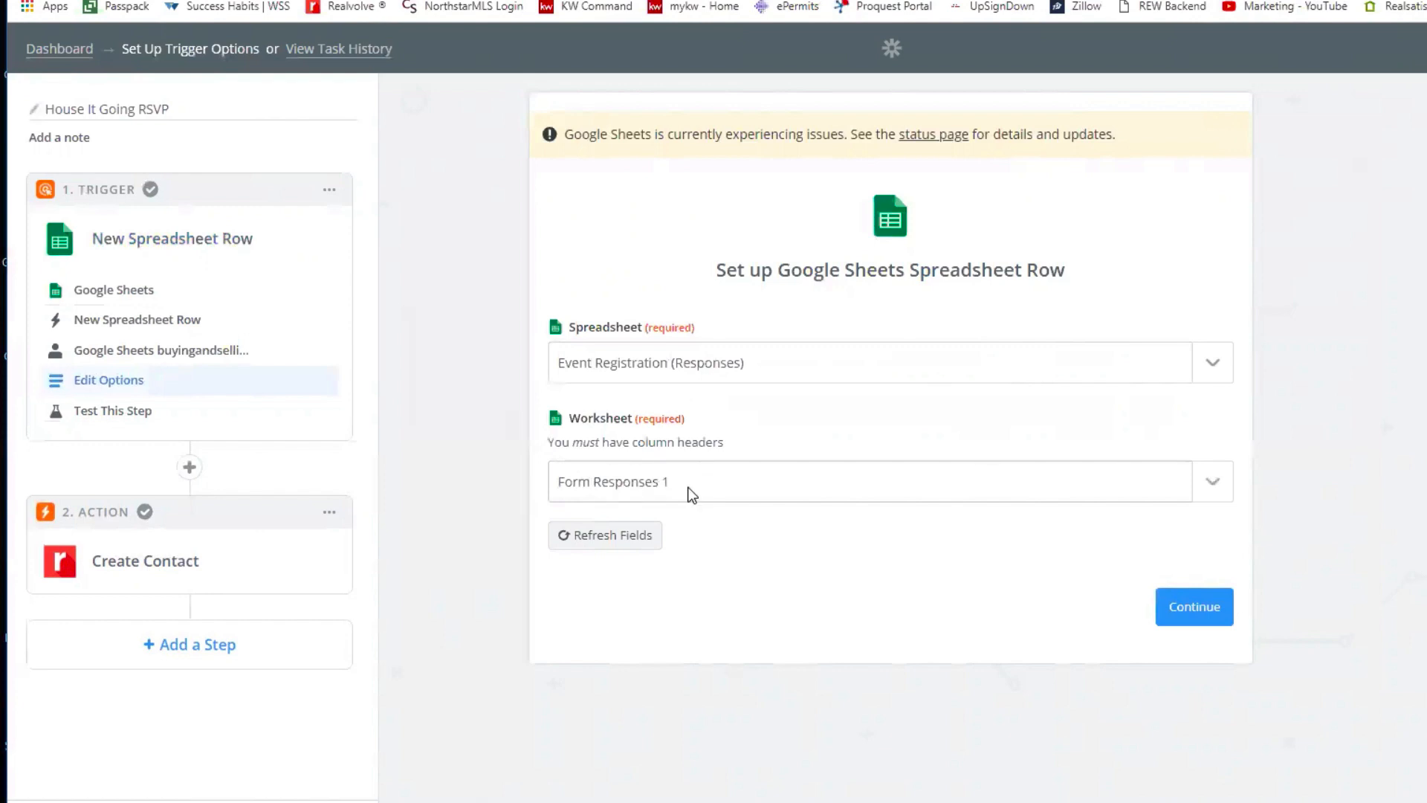
click(1188, 607)
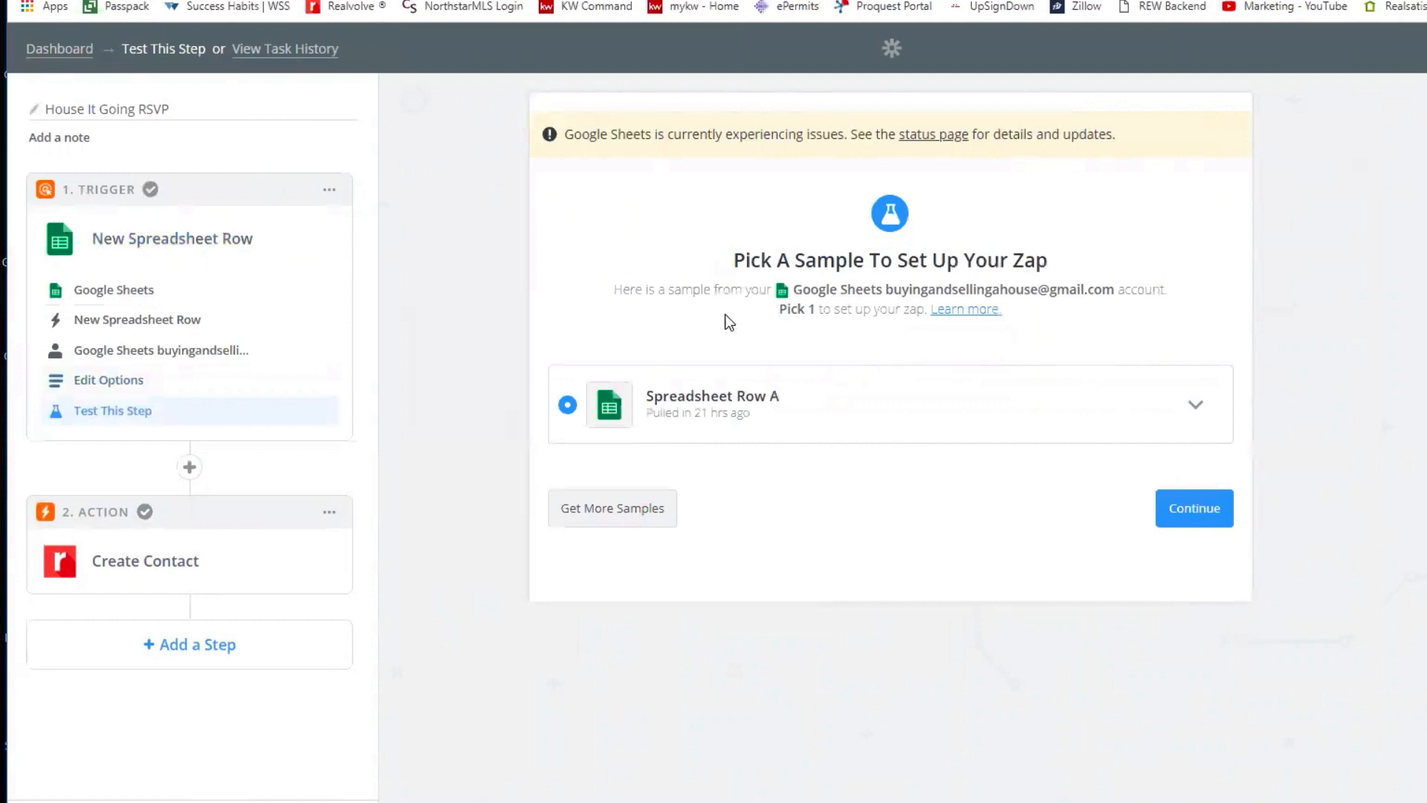
click(1197, 421)
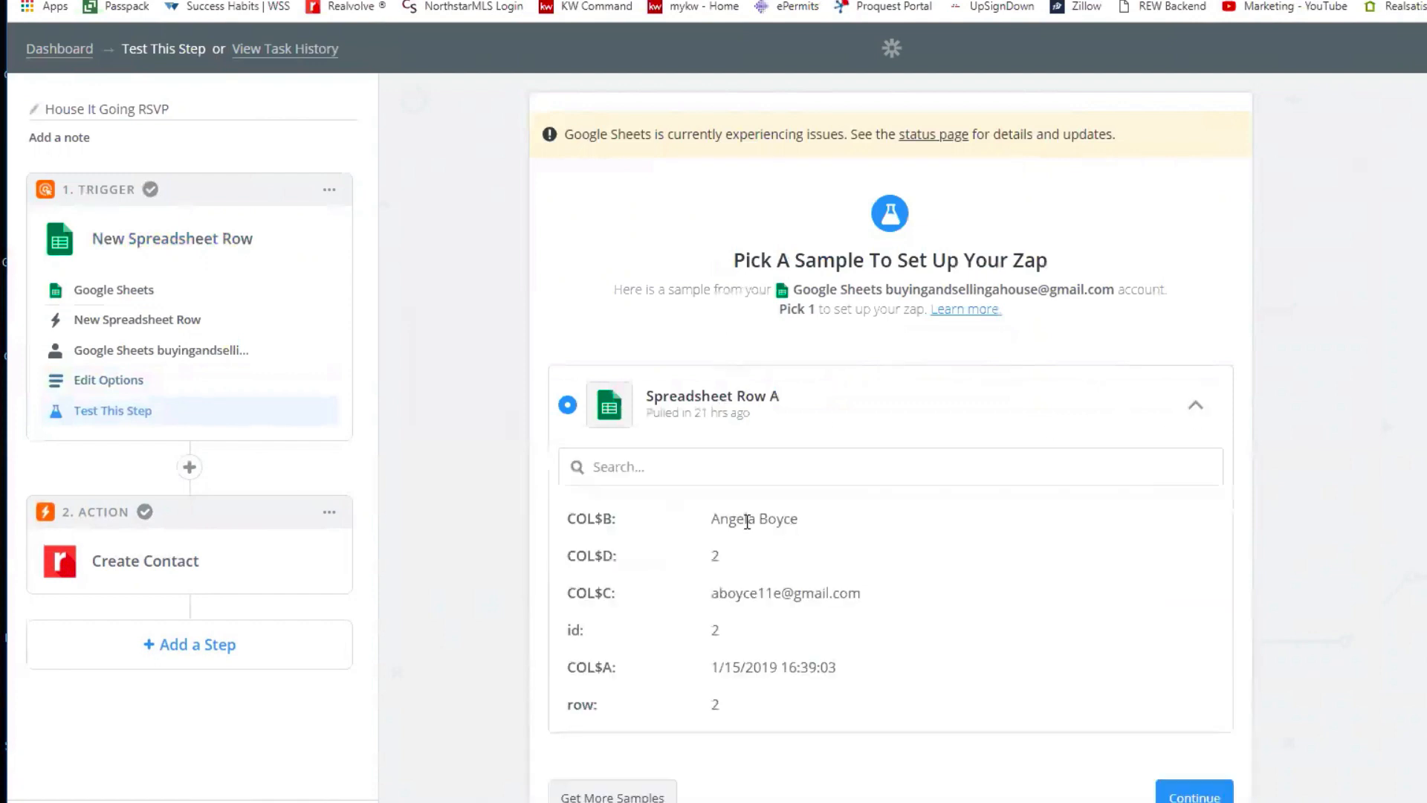
scroll(712, 521, down, 1)
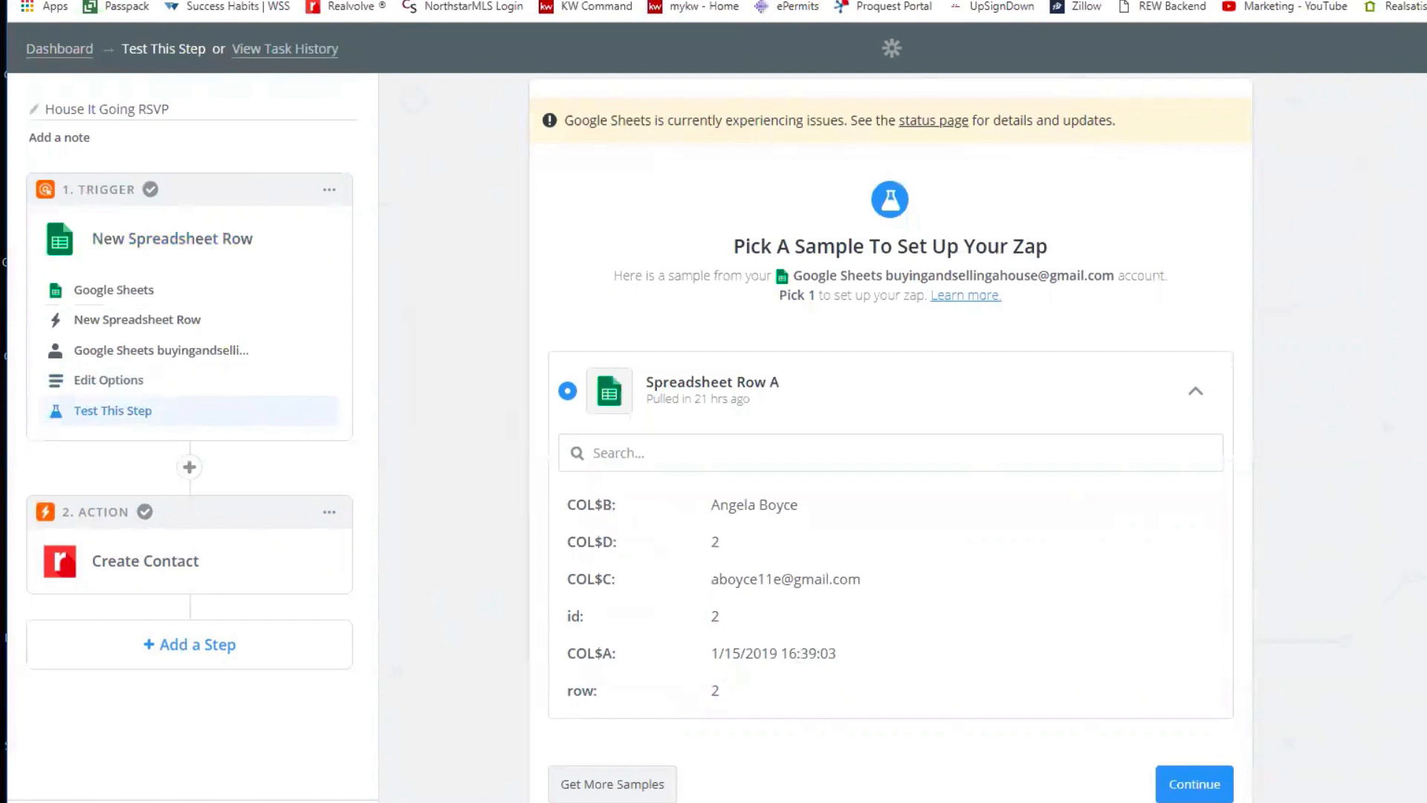
key(ctrl+Tab)
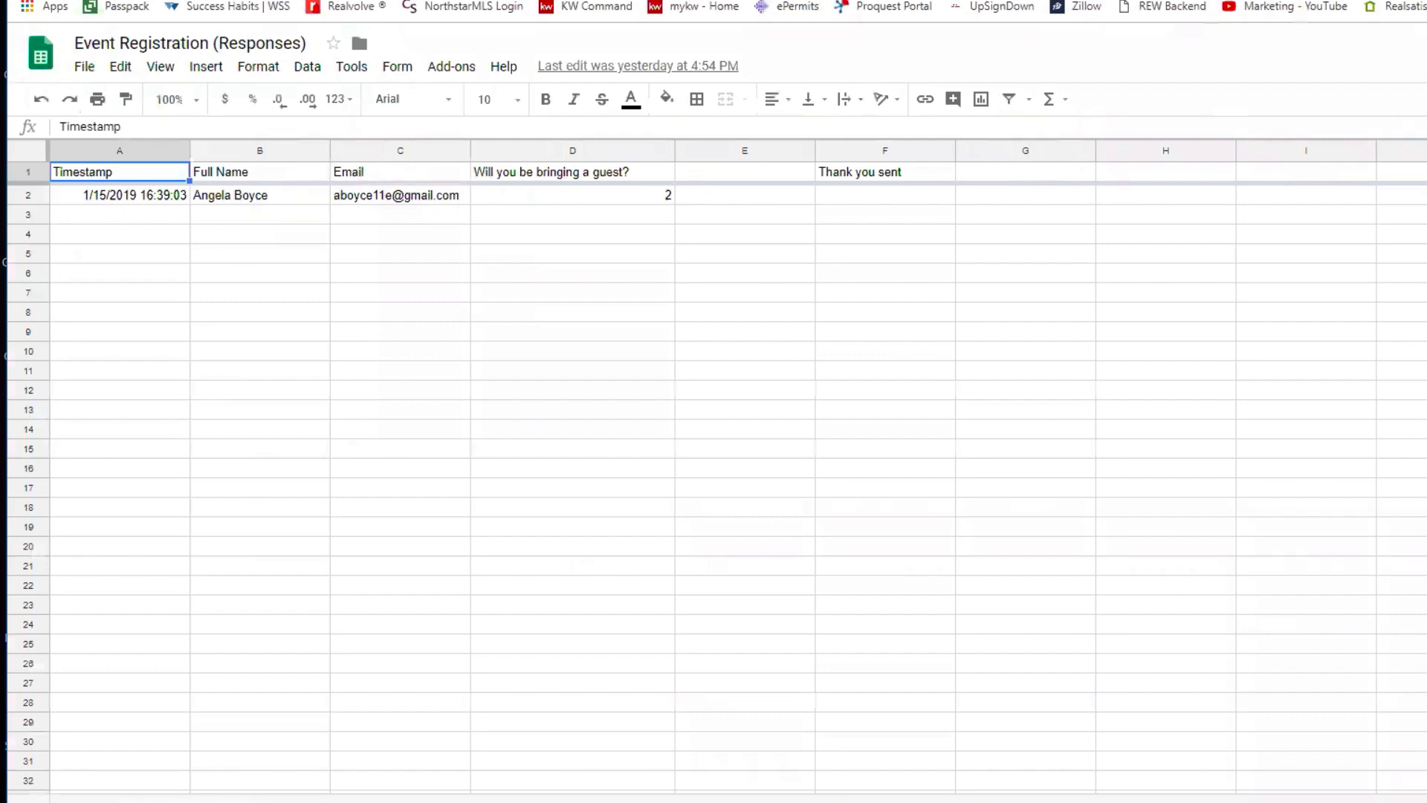
key(ctrl+shift+Tab)
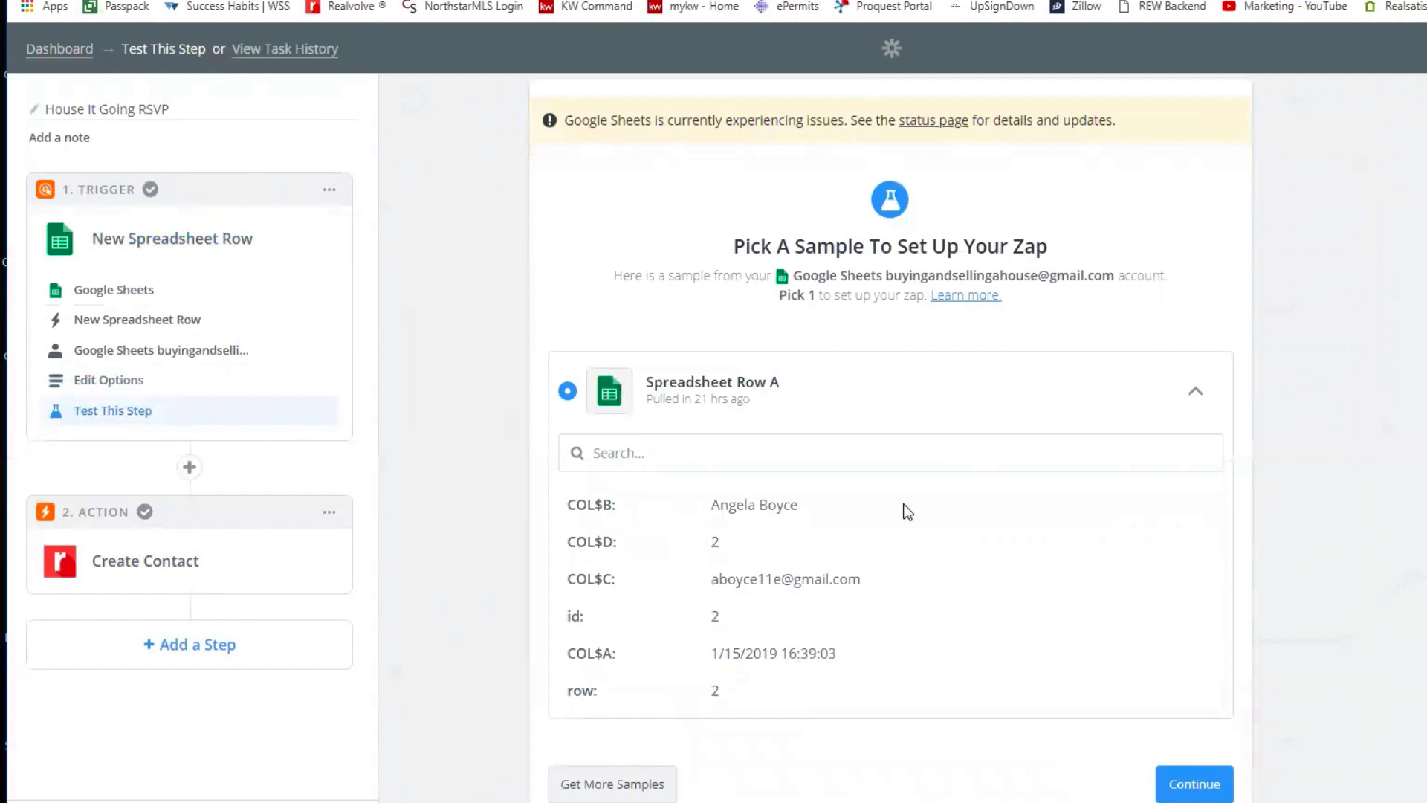
click(1204, 787)
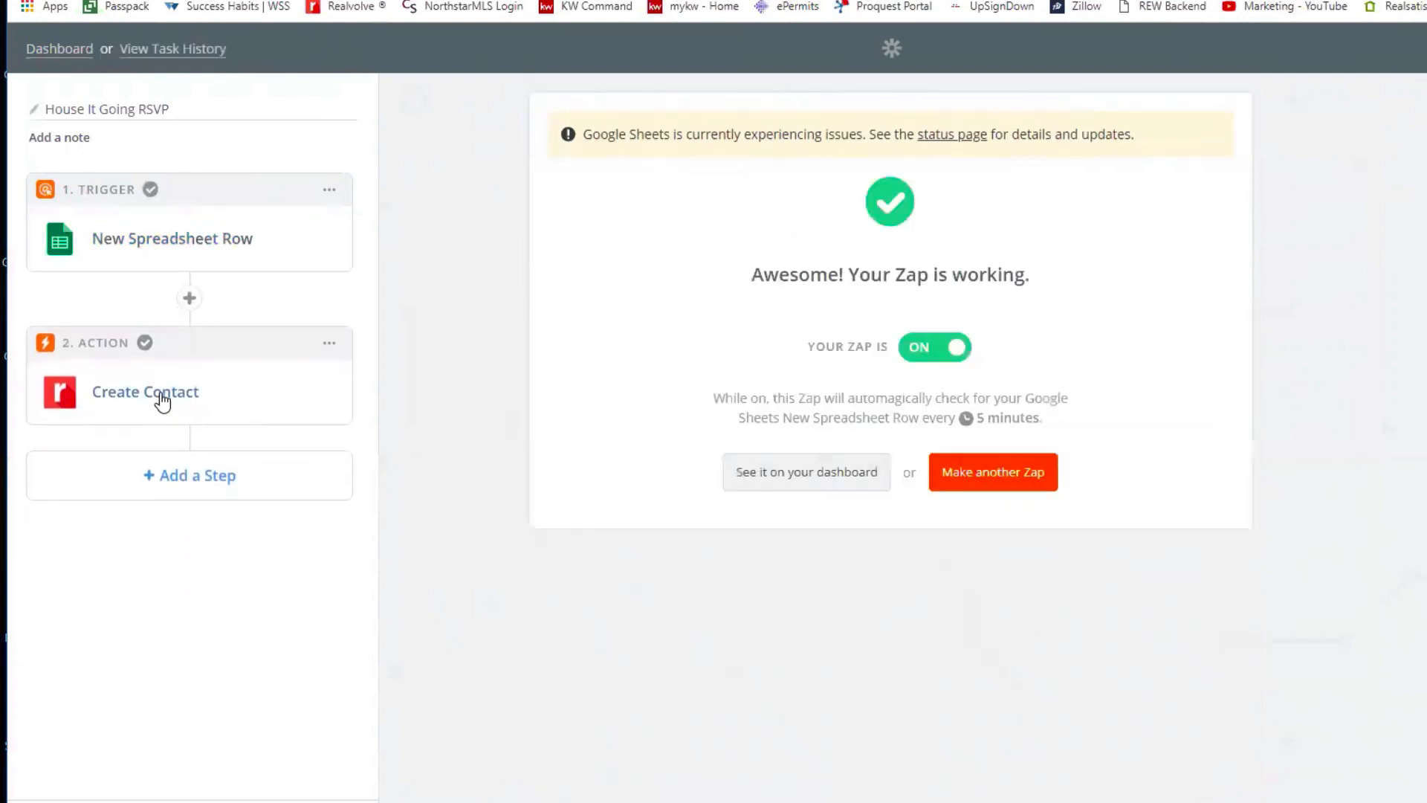
- Review the Realvolve Create Contact action's app, event and account, then open its field template
click(162, 401)
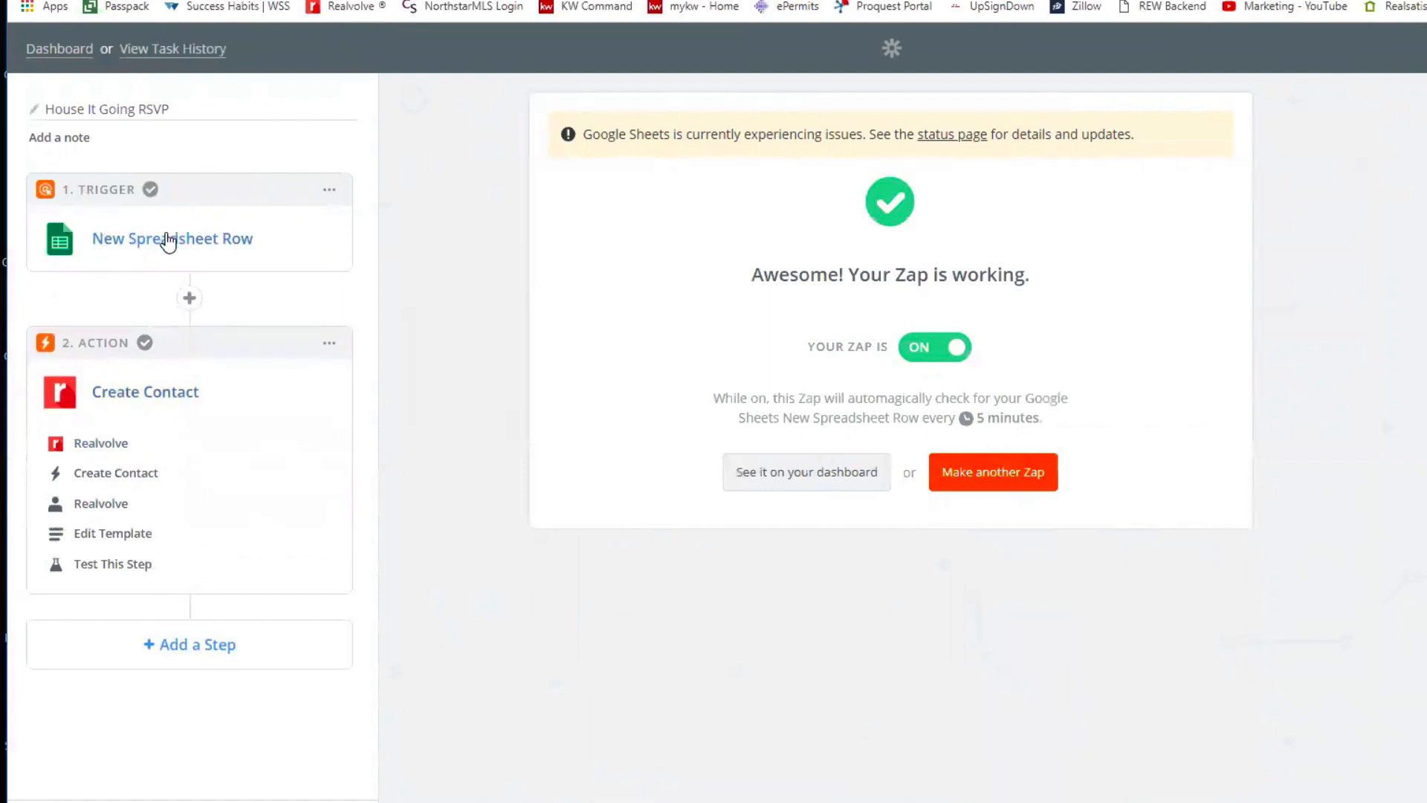
click(105, 444)
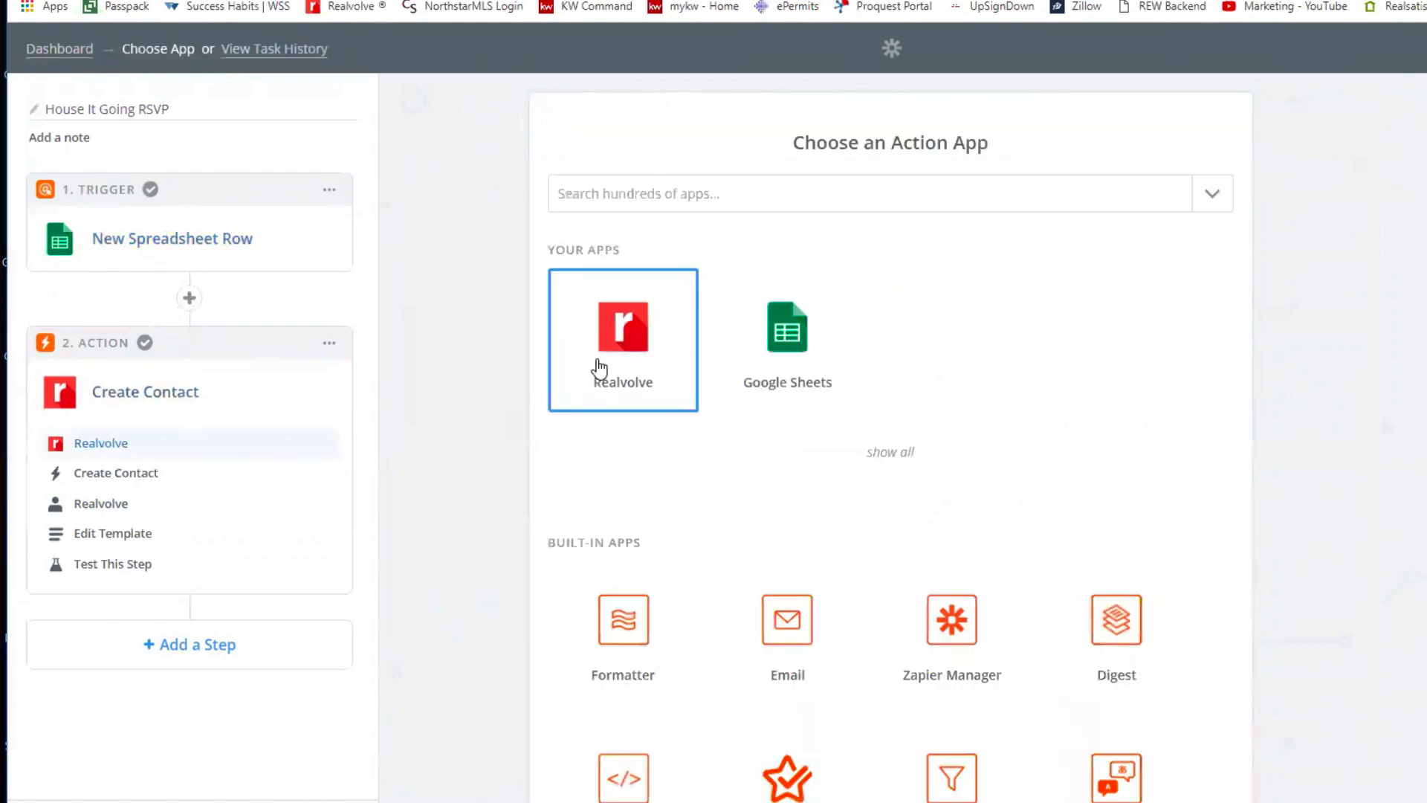
click(146, 473)
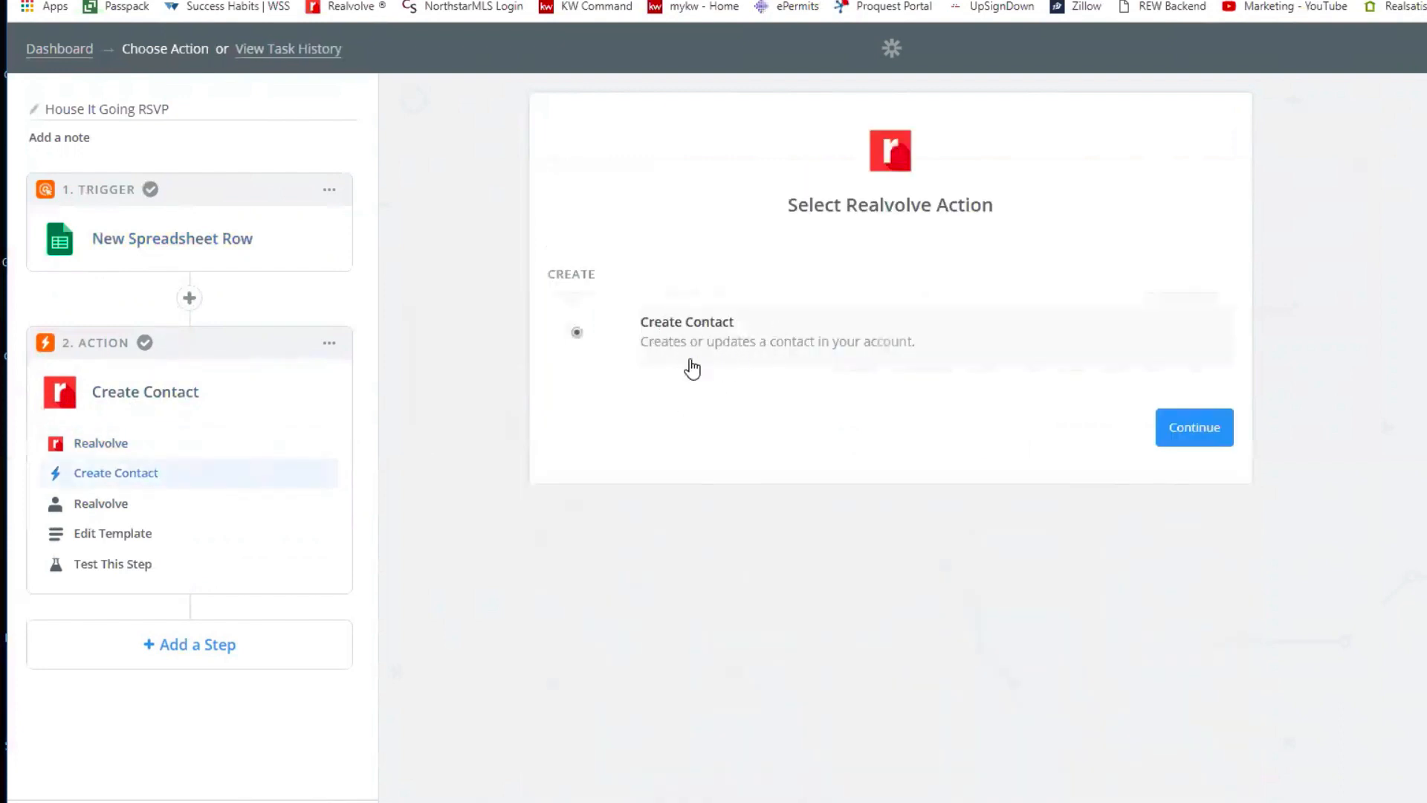
click(99, 503)
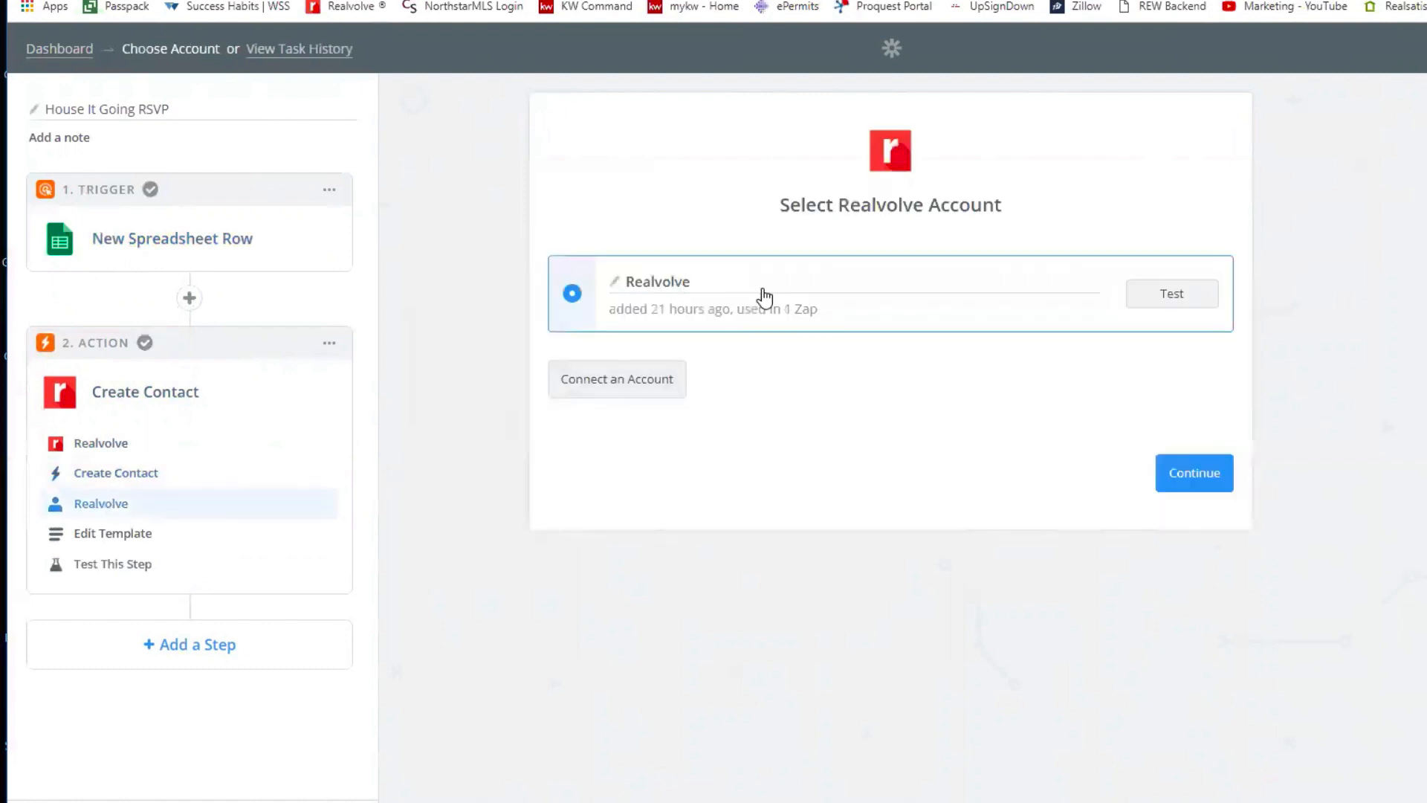
click(114, 541)
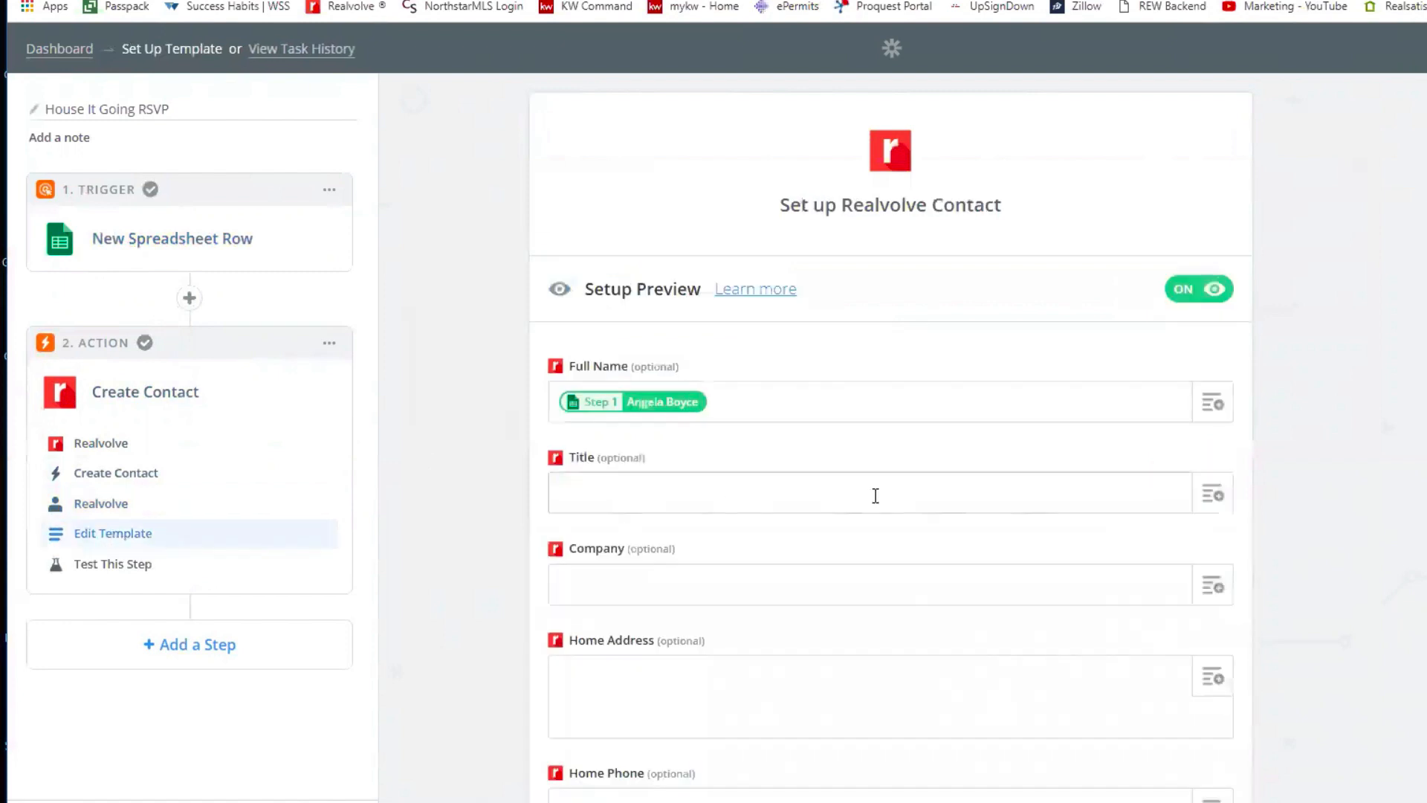
scroll(875, 496, down, 1)
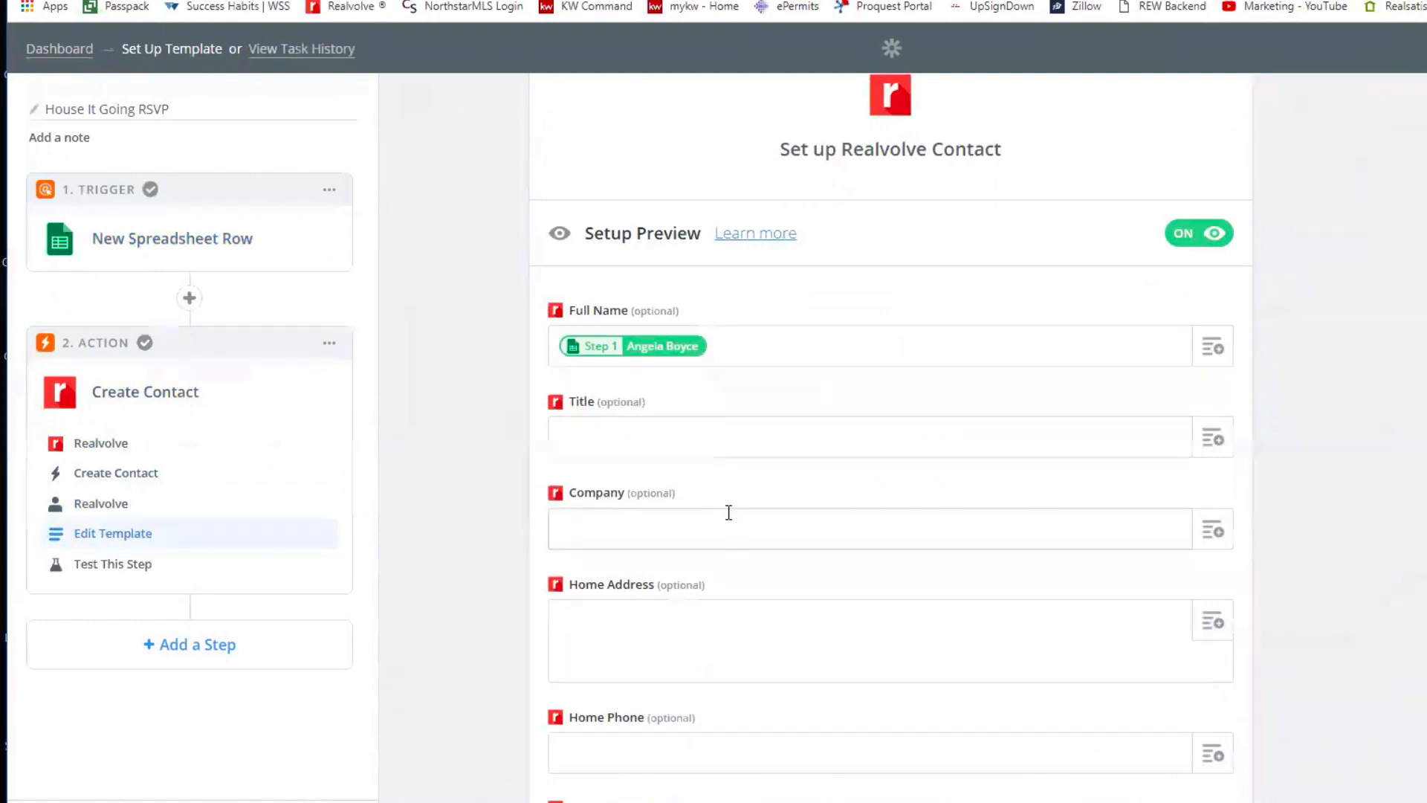
scroll(728, 512, down, 2)
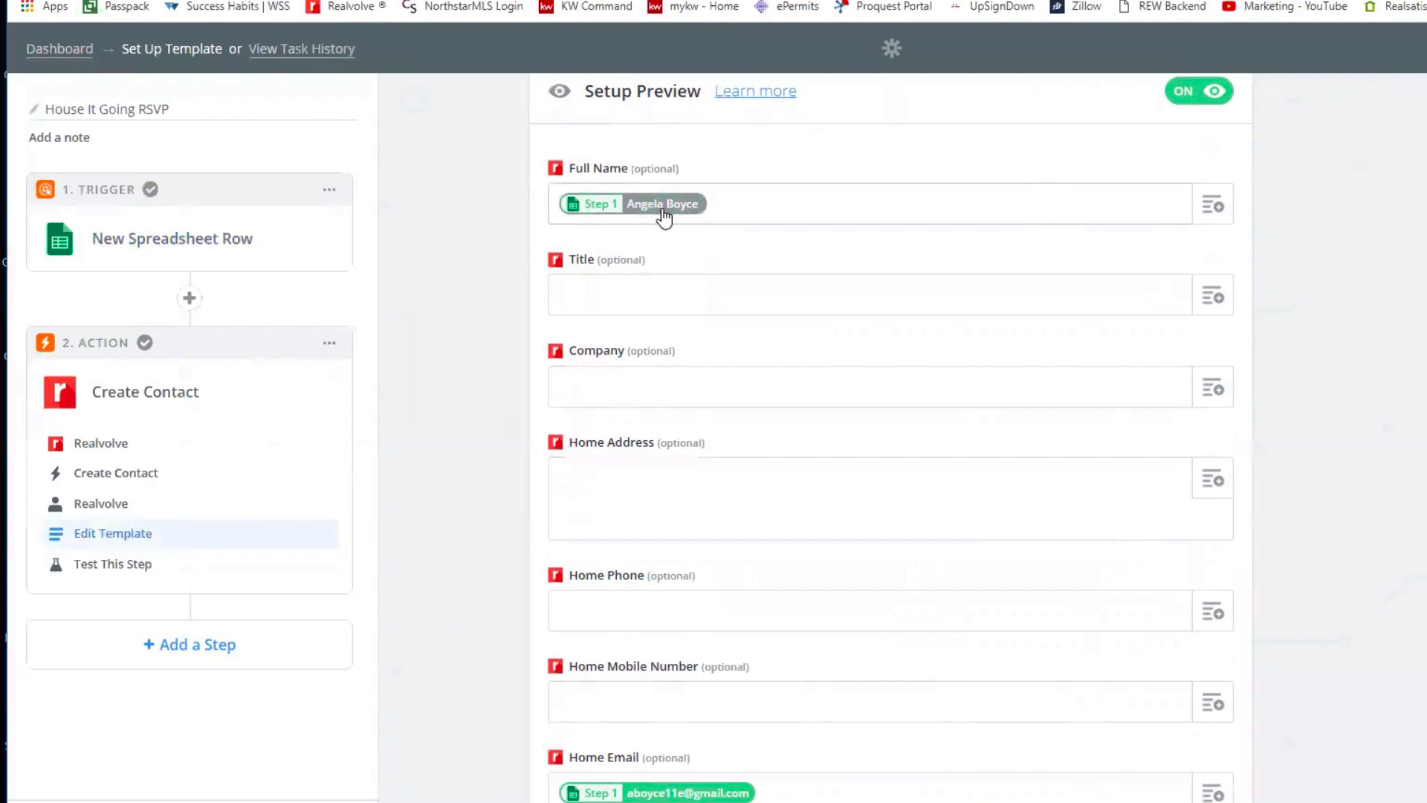
scroll(738, 470, down, 1)
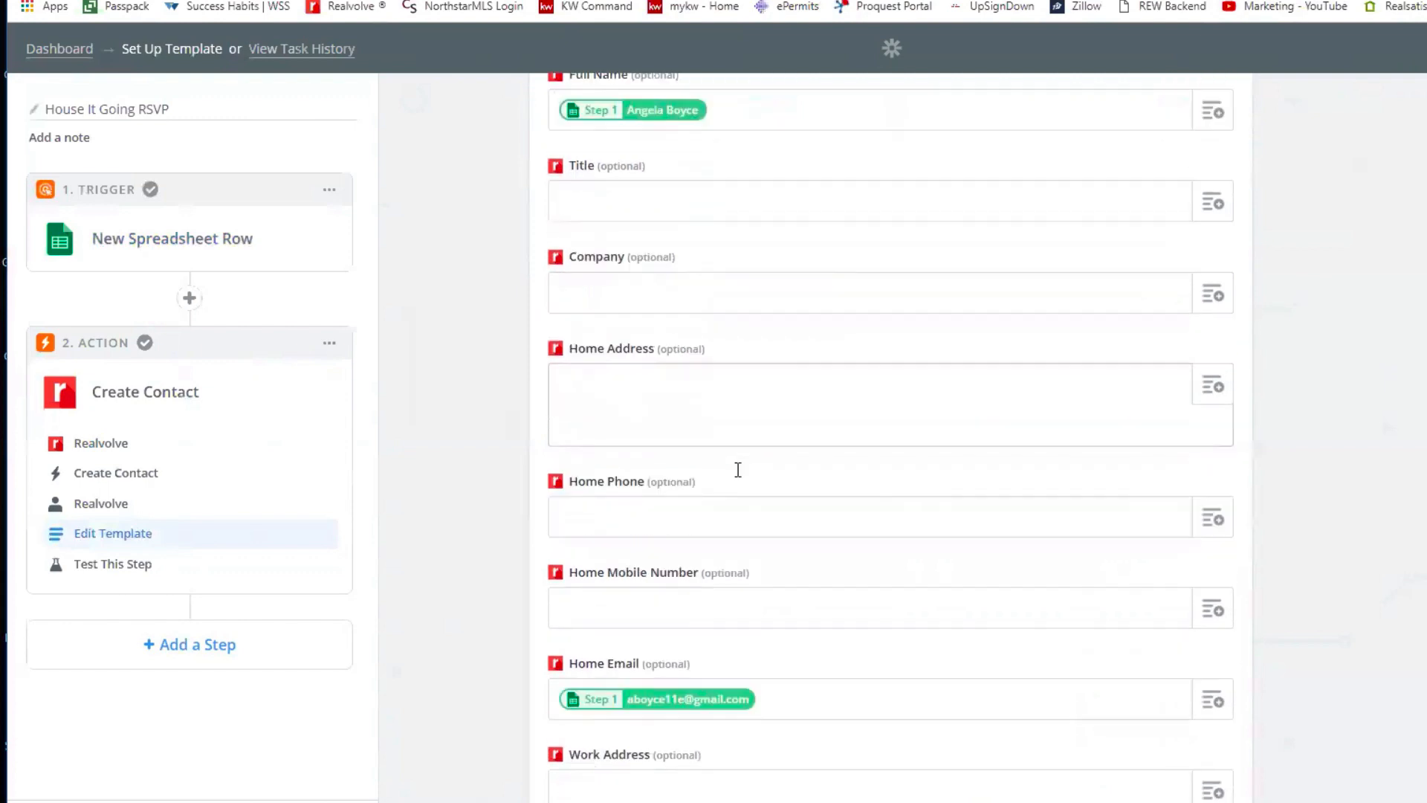
scroll(738, 470, down, 2)
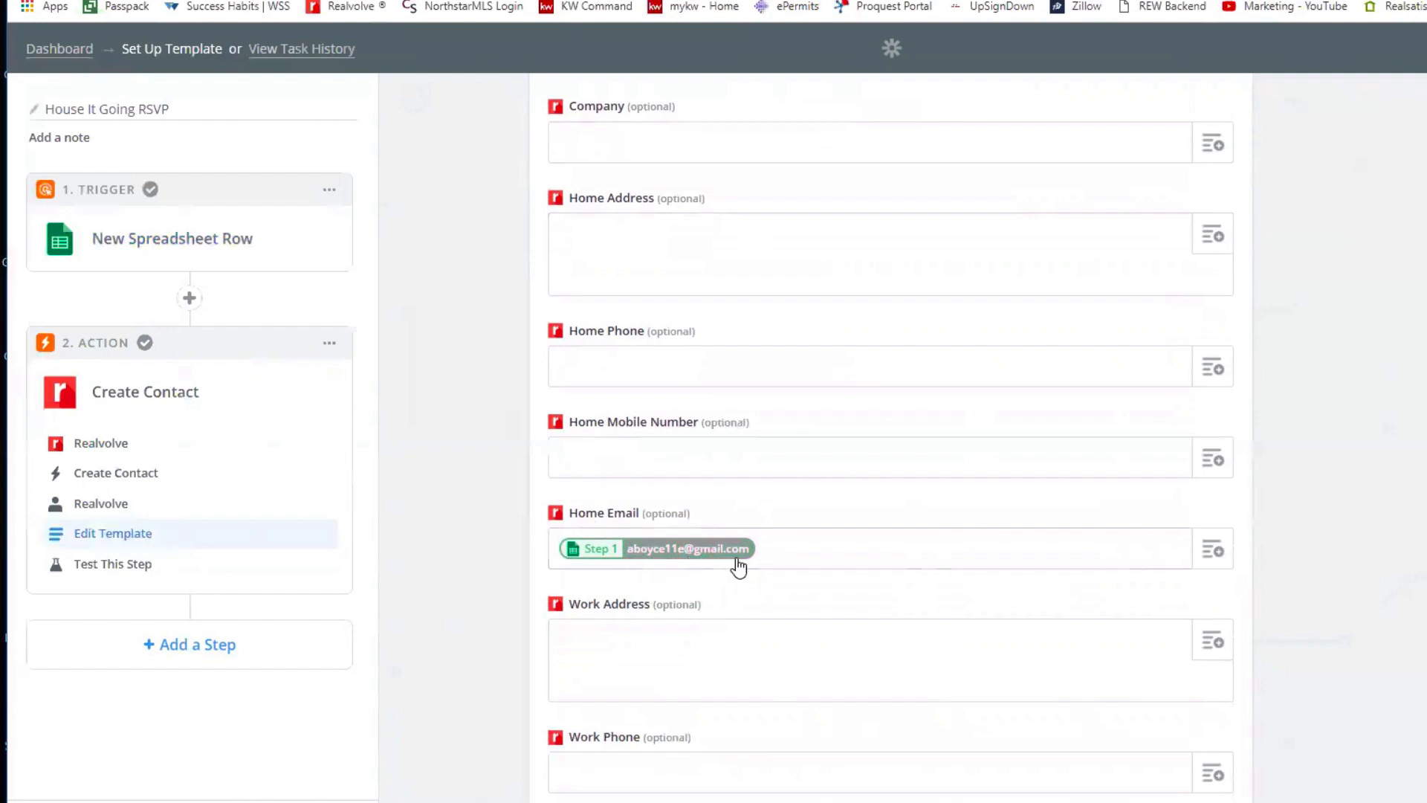
scroll(738, 566, down, 3)
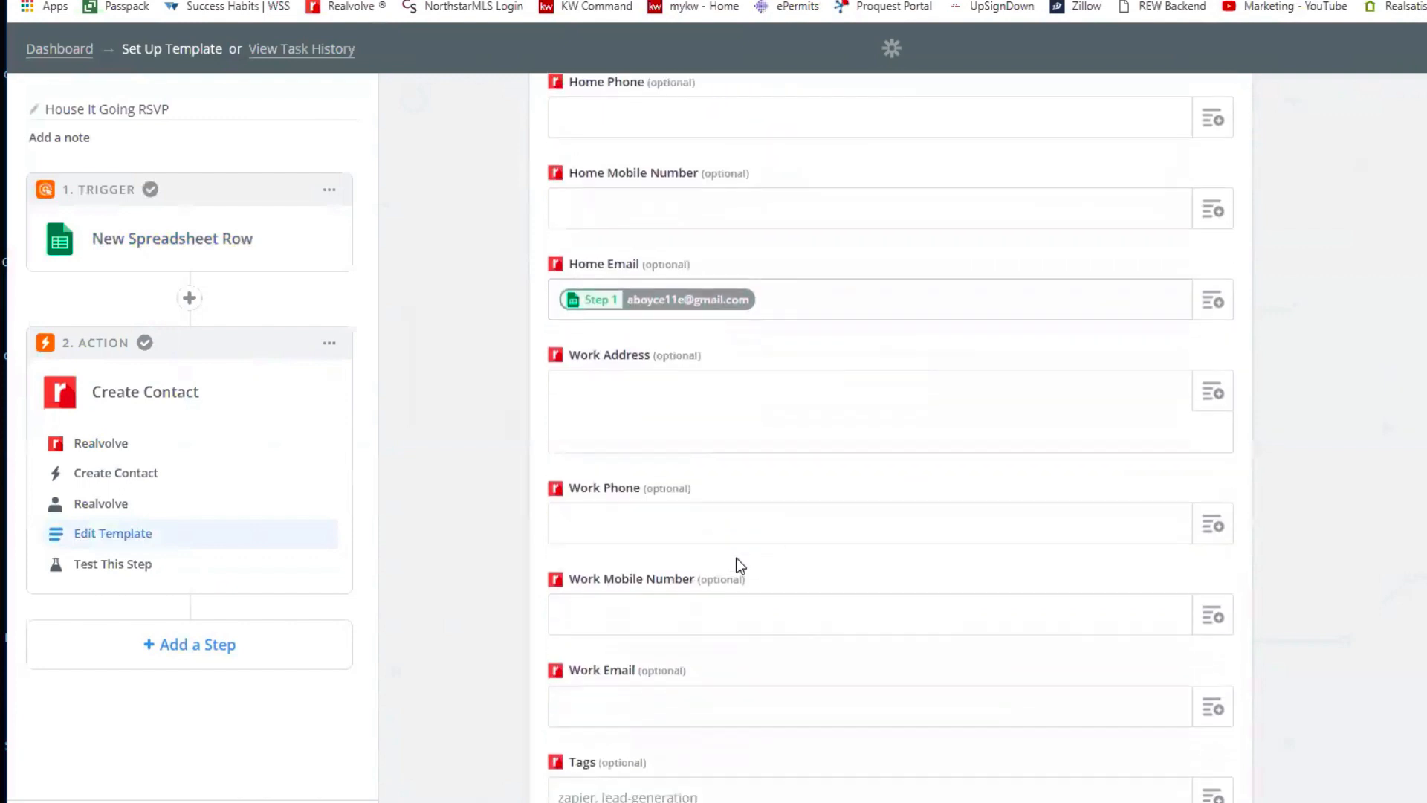
scroll(736, 559, down, 8)
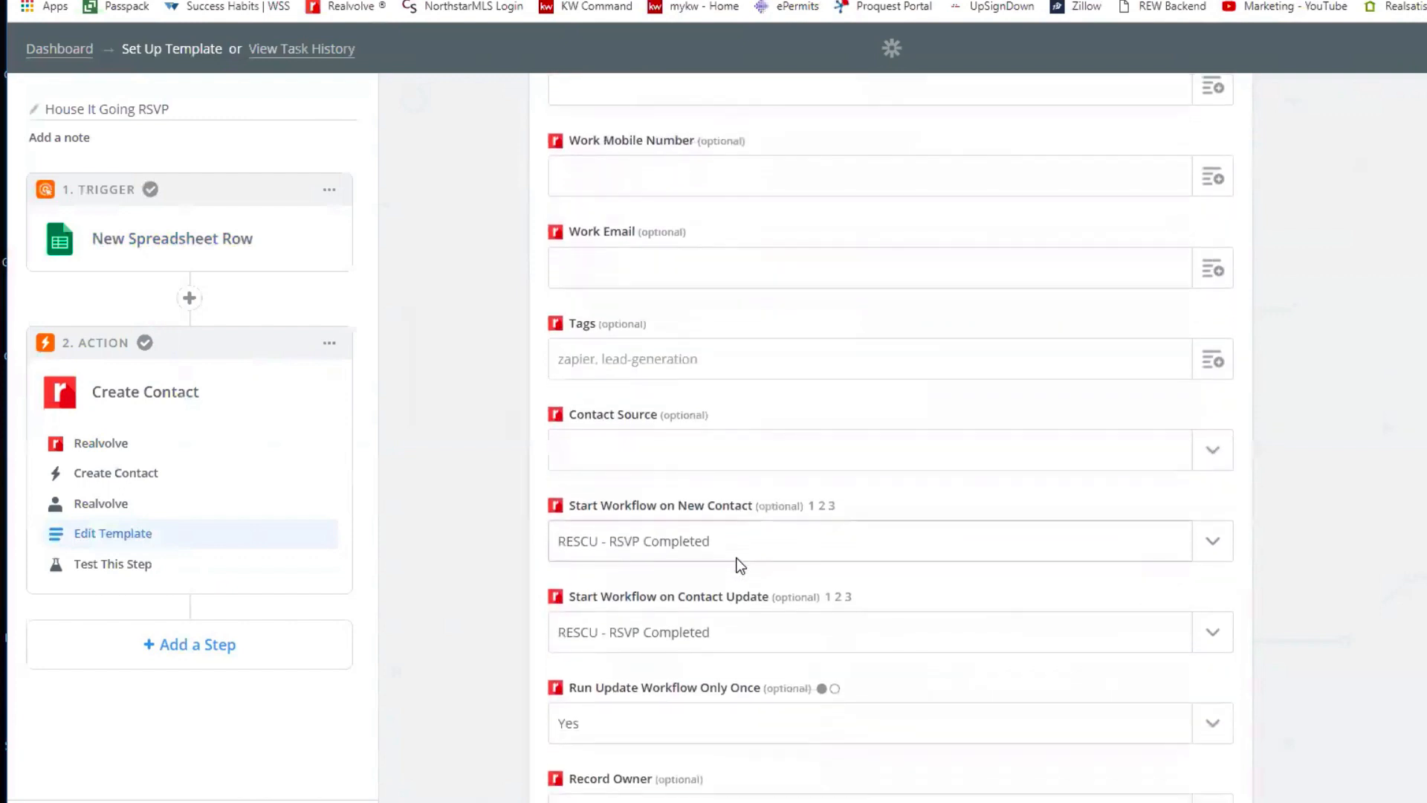
scroll(740, 564, down, 1)
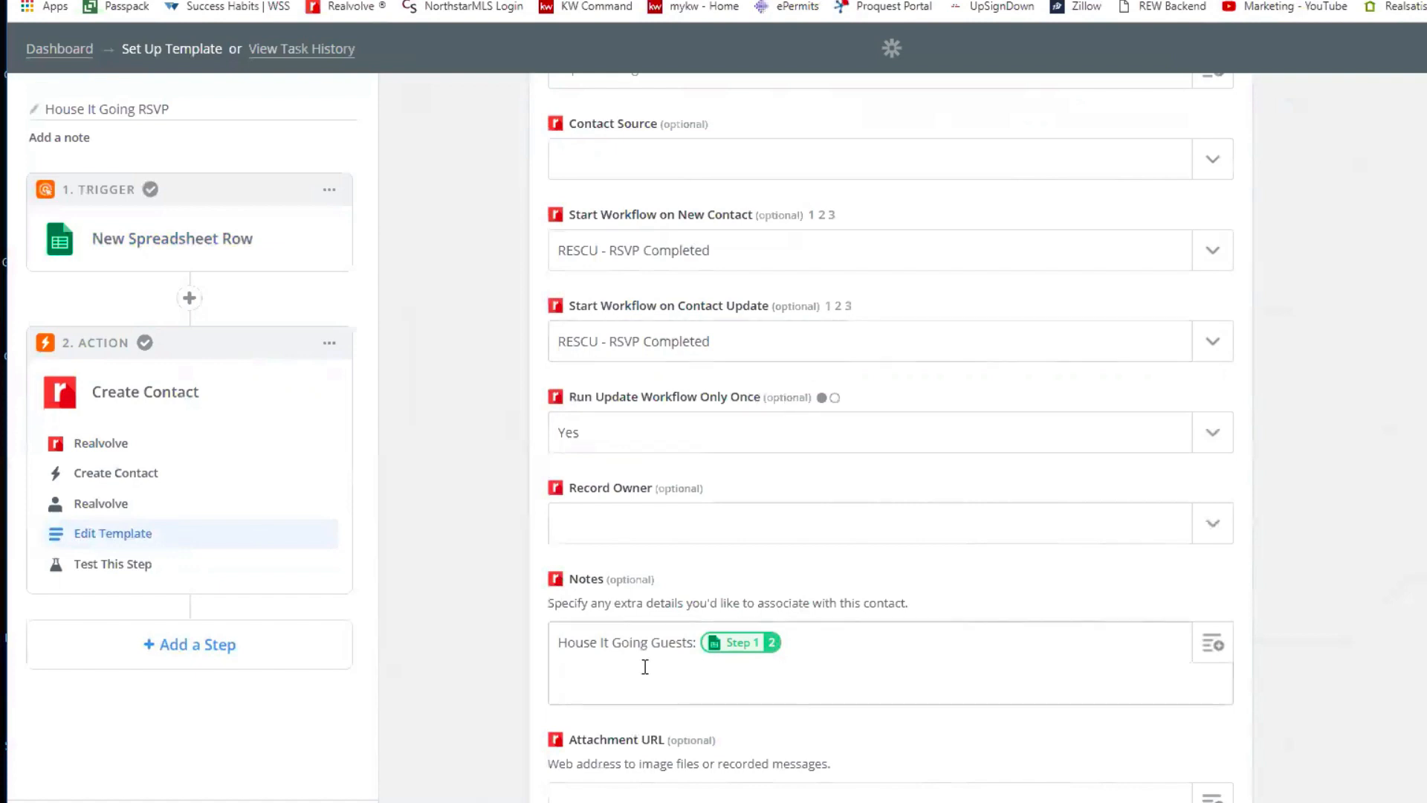
click(686, 698)
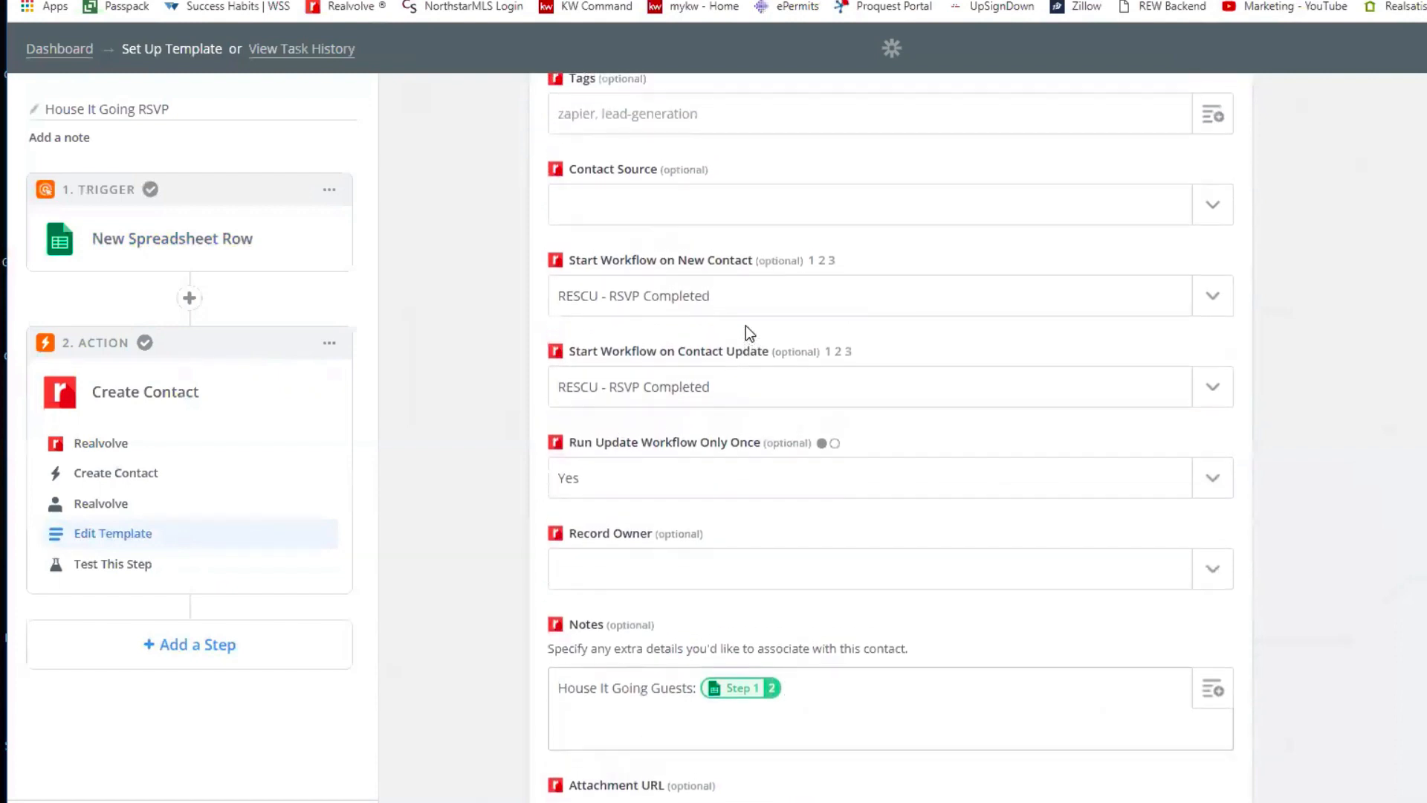
scroll(746, 327, up, 4)
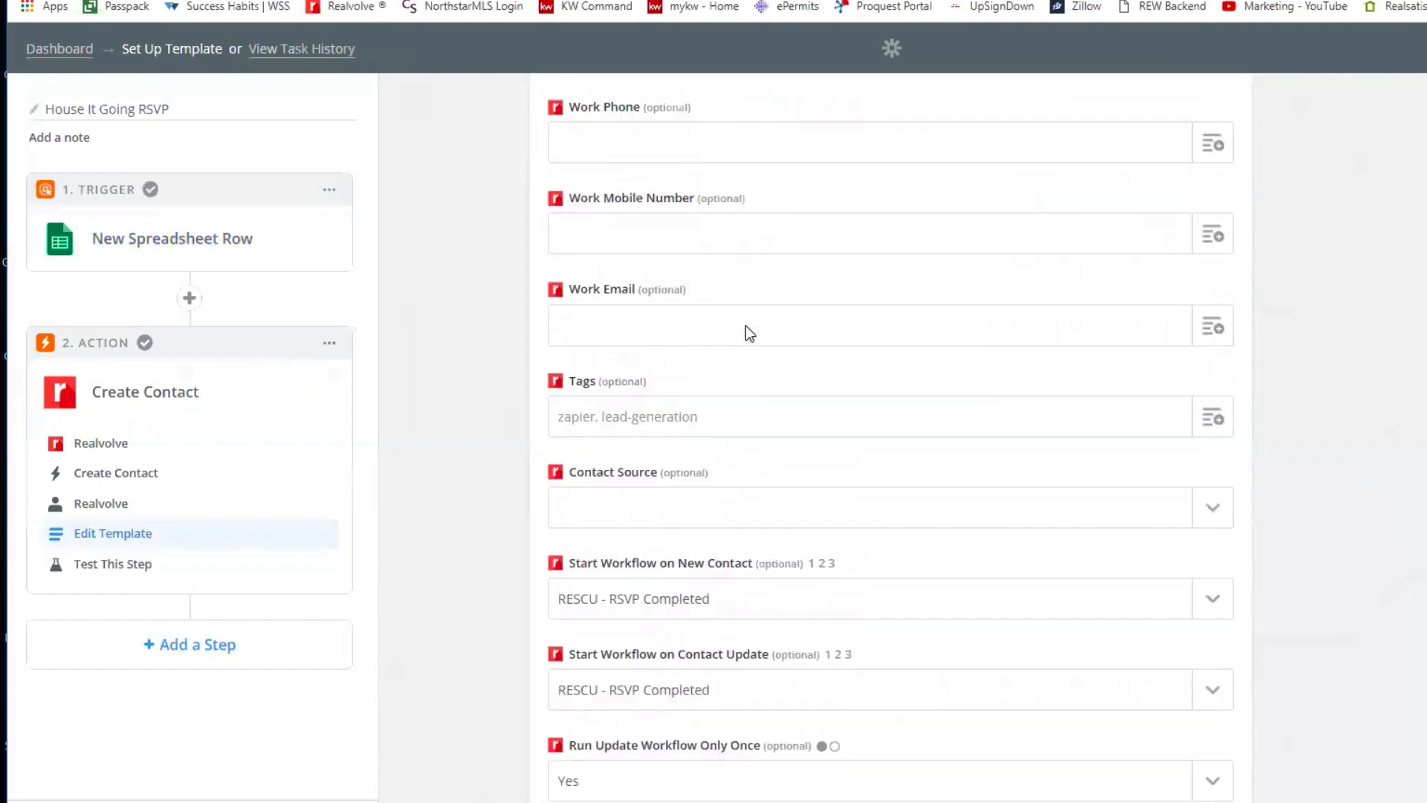
scroll(746, 333, up, 4)
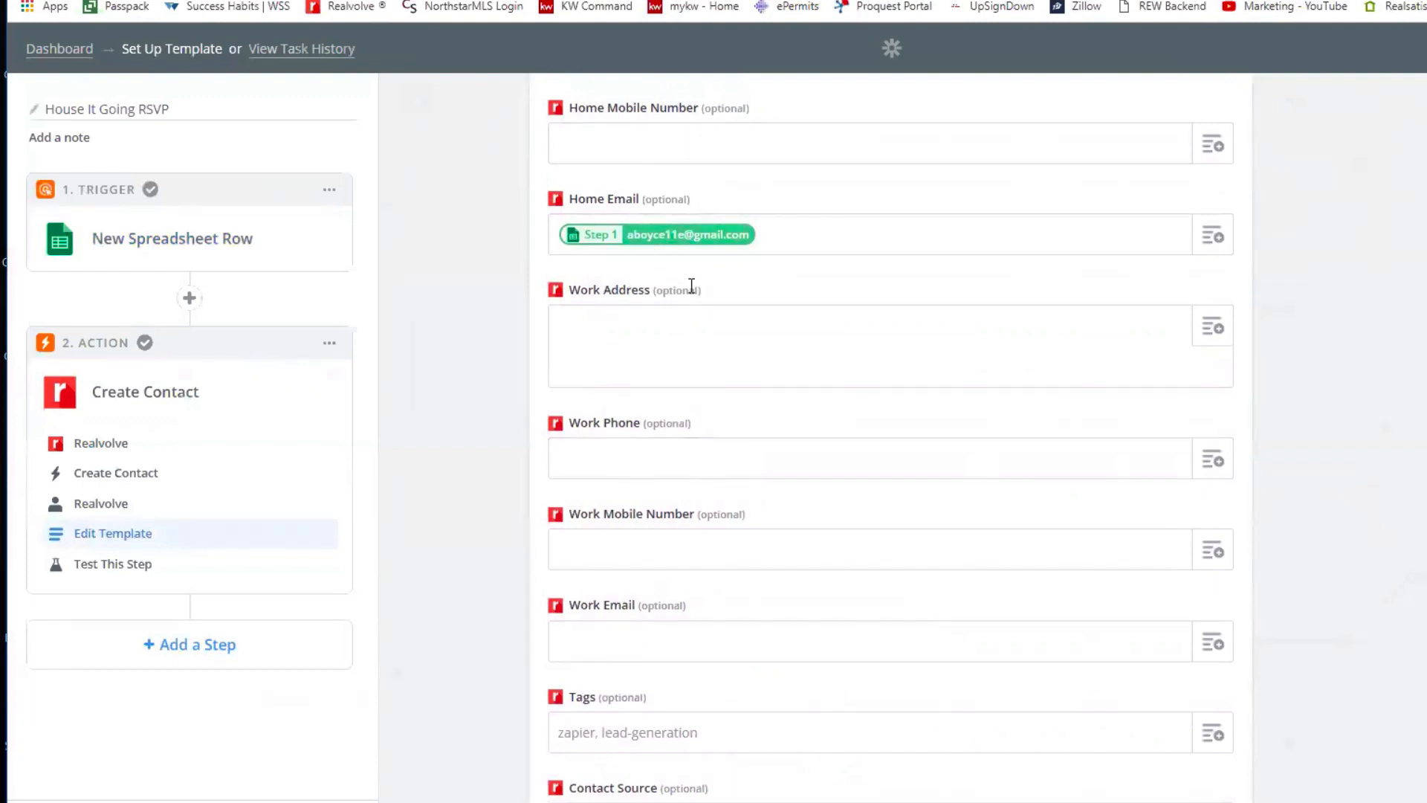
scroll(718, 284, down, 2)
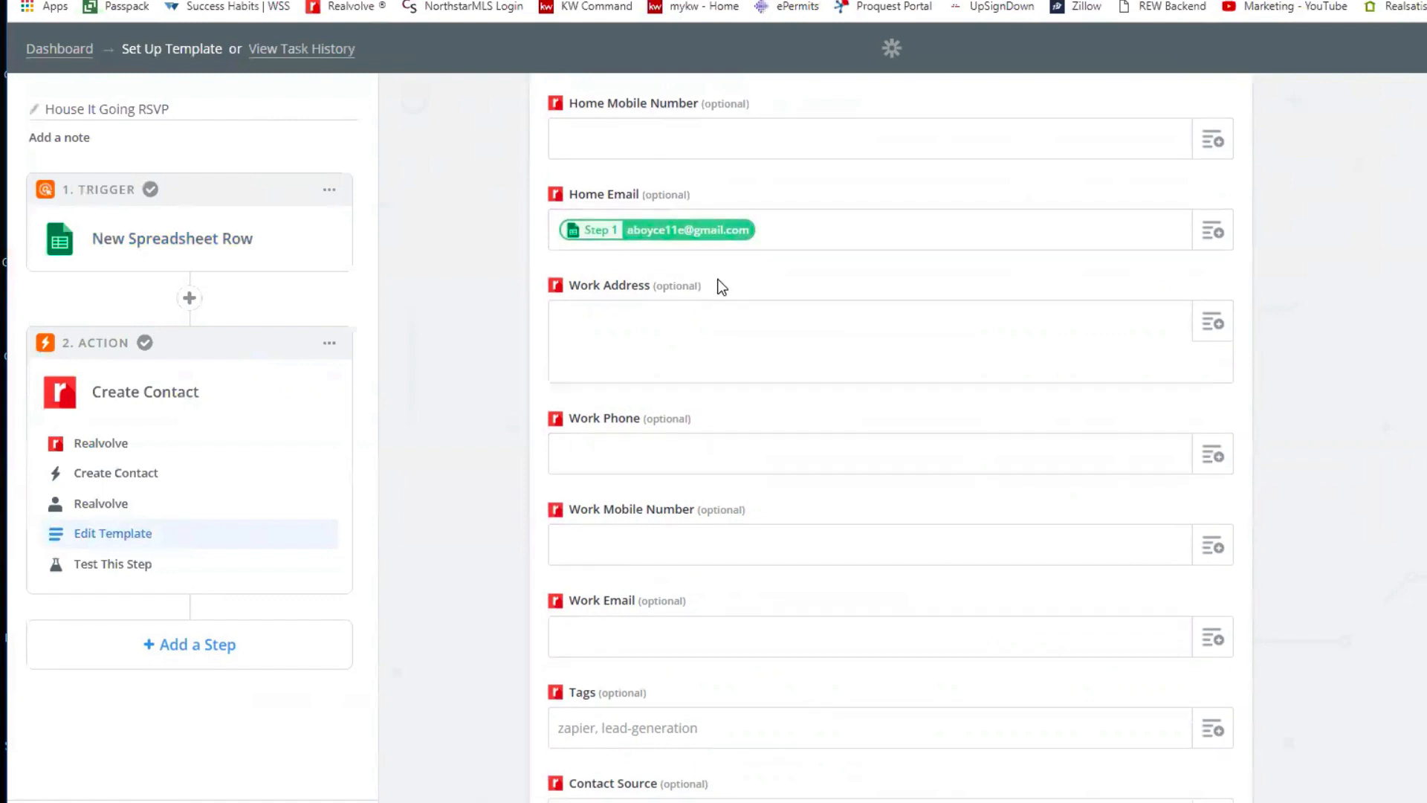
scroll(721, 287, down, 2)
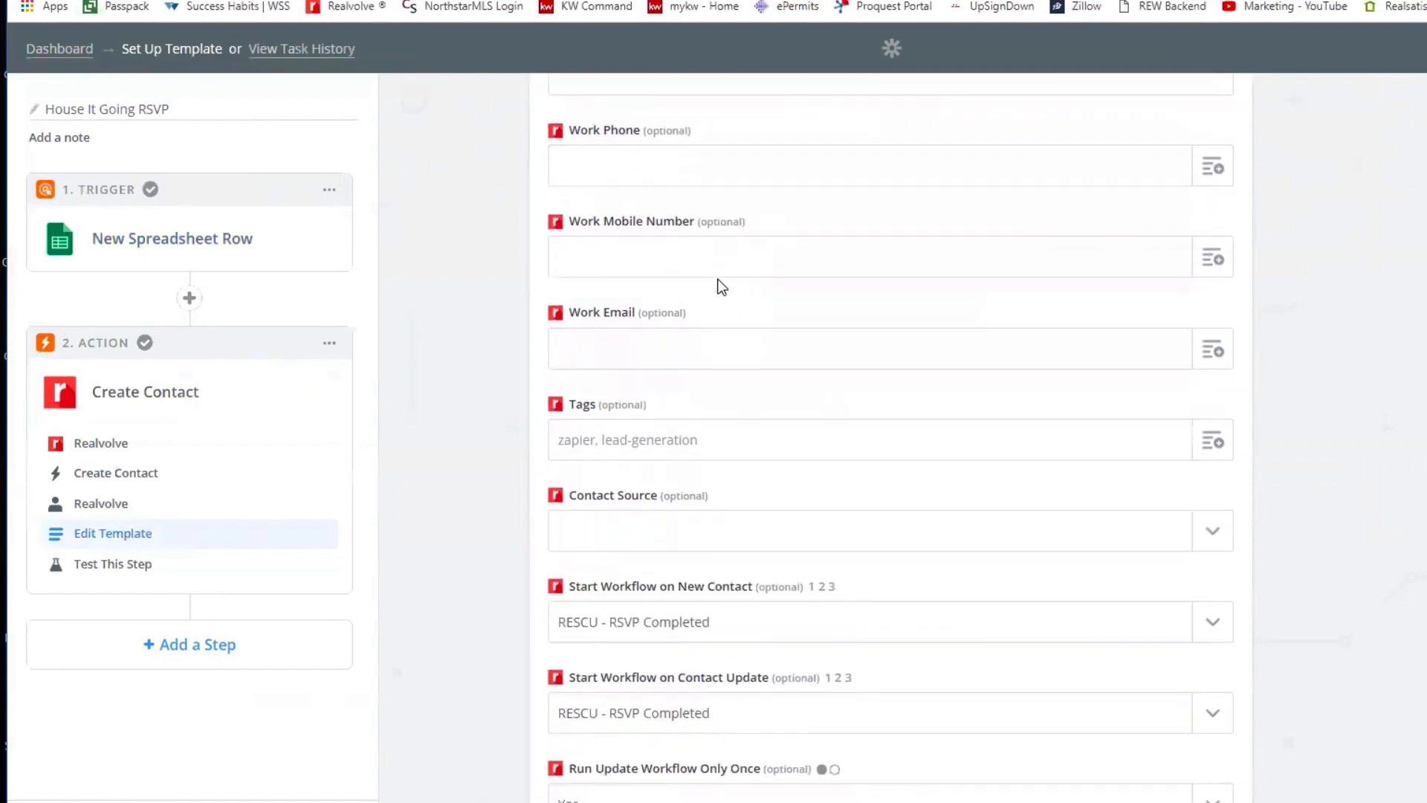
scroll(721, 286, down, 5)
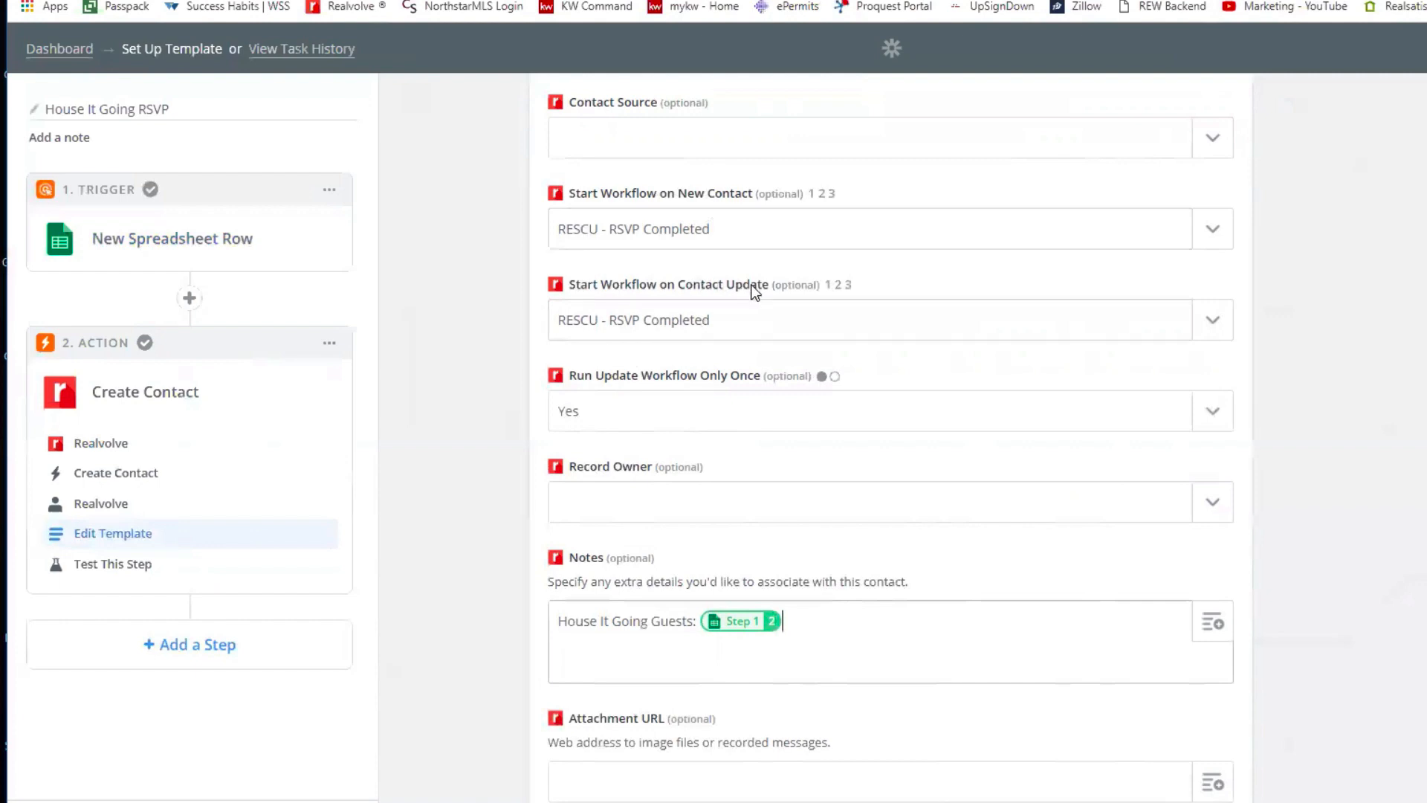
- Switch to the RESCU - RSVP Completed workflow and expand its Send Thank You for RSVP activity
click(414, 2)
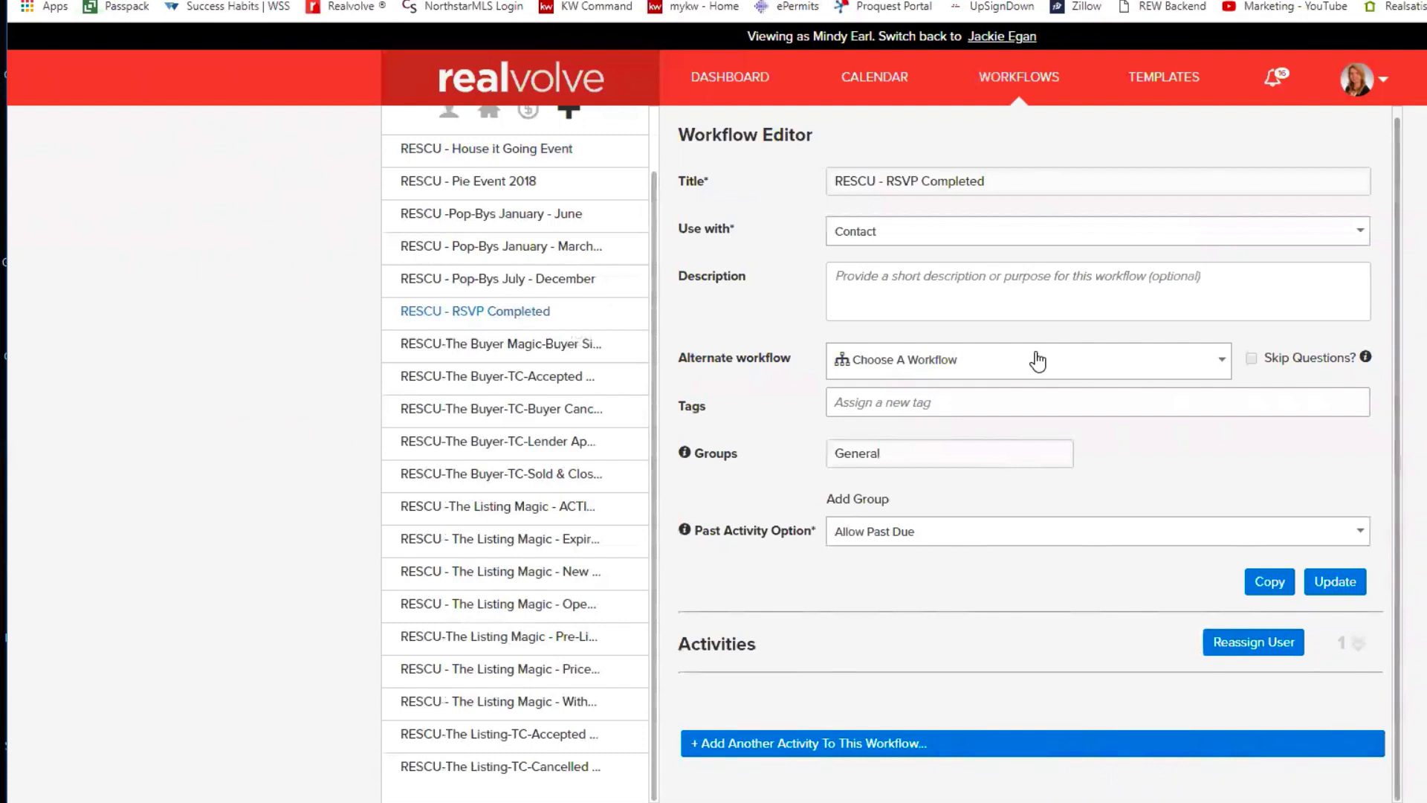
click(1357, 644)
scroll(1065, 568, down, 1)
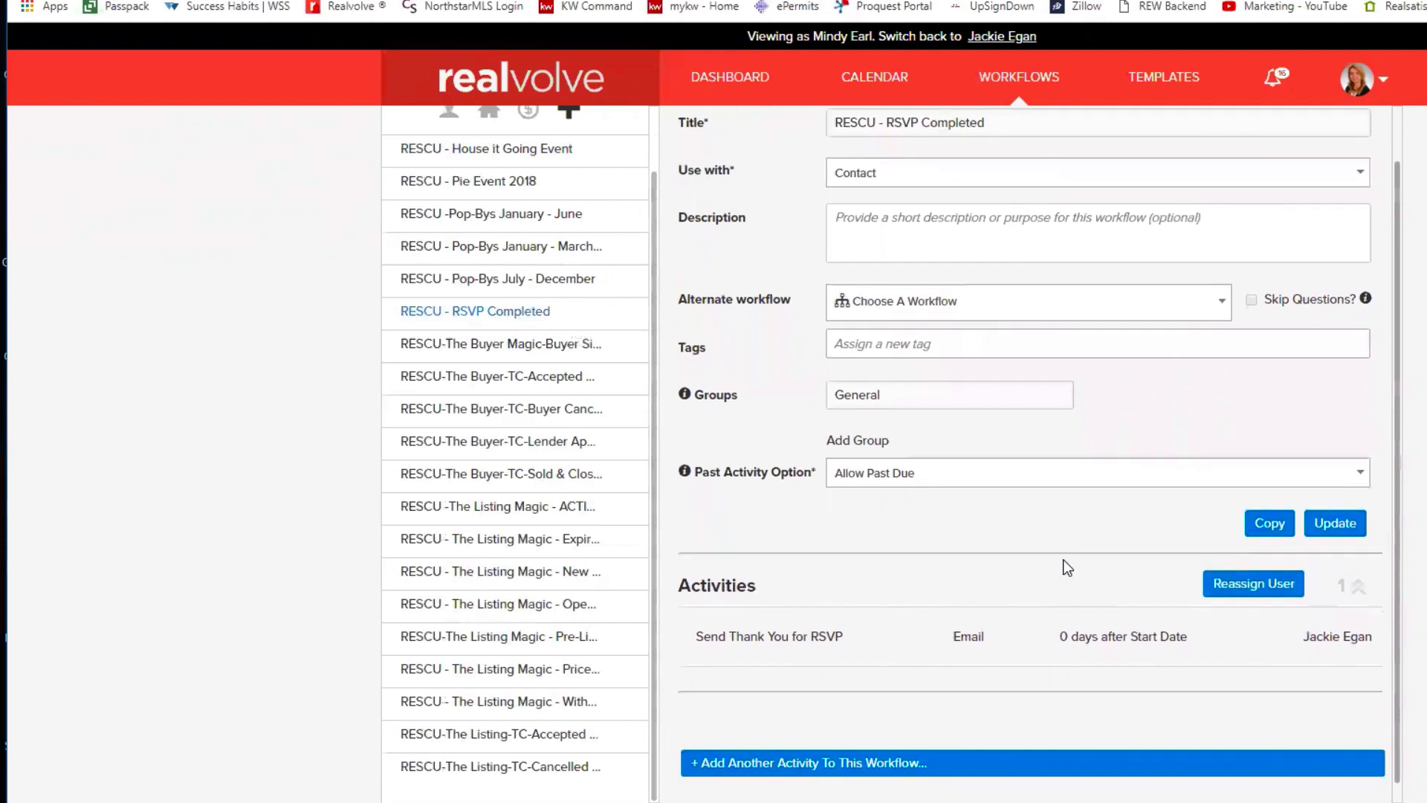
mouse_move(738, 643)
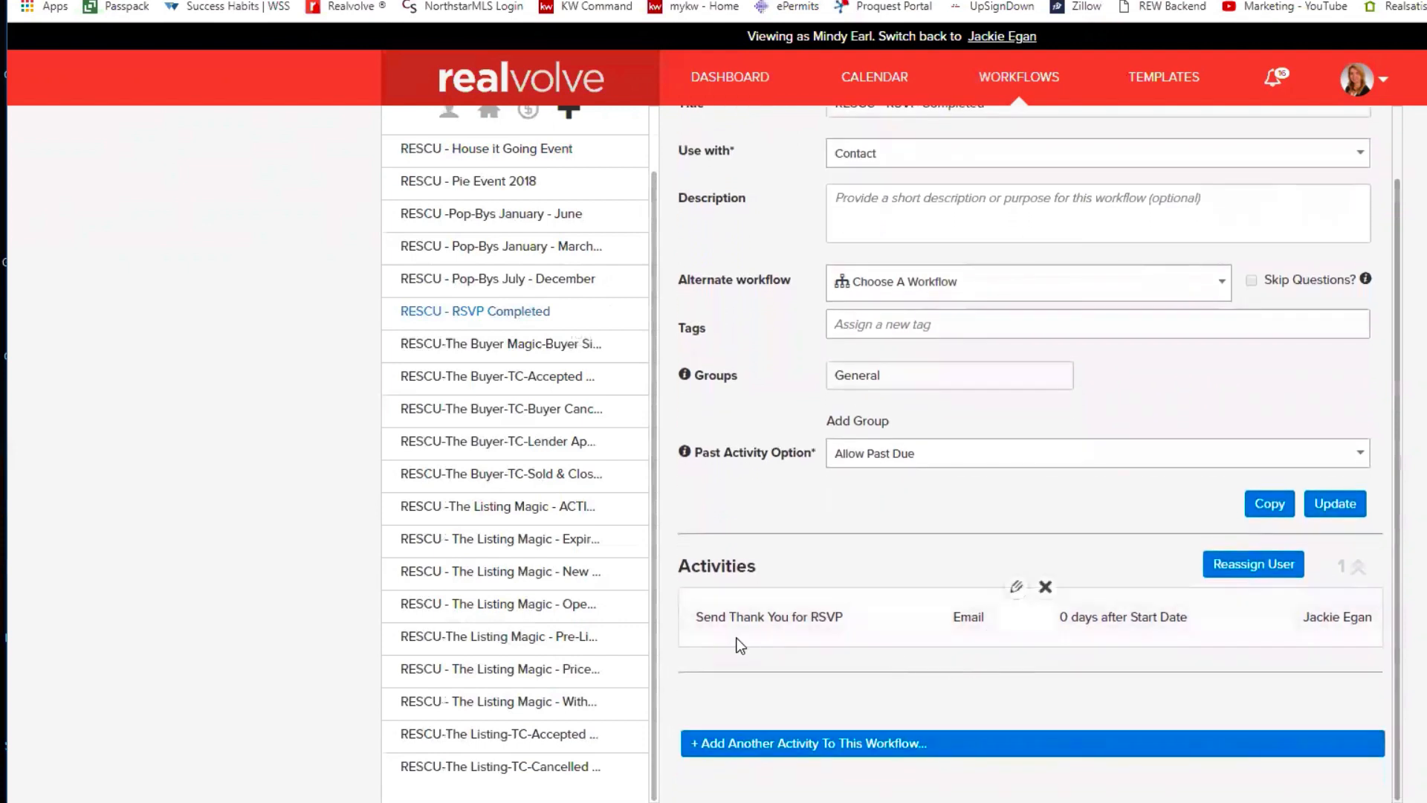
- Open the Send Thank You action, which immediately sends the 'RESCU - Thank you for RSVP House it Going' email
click(1016, 587)
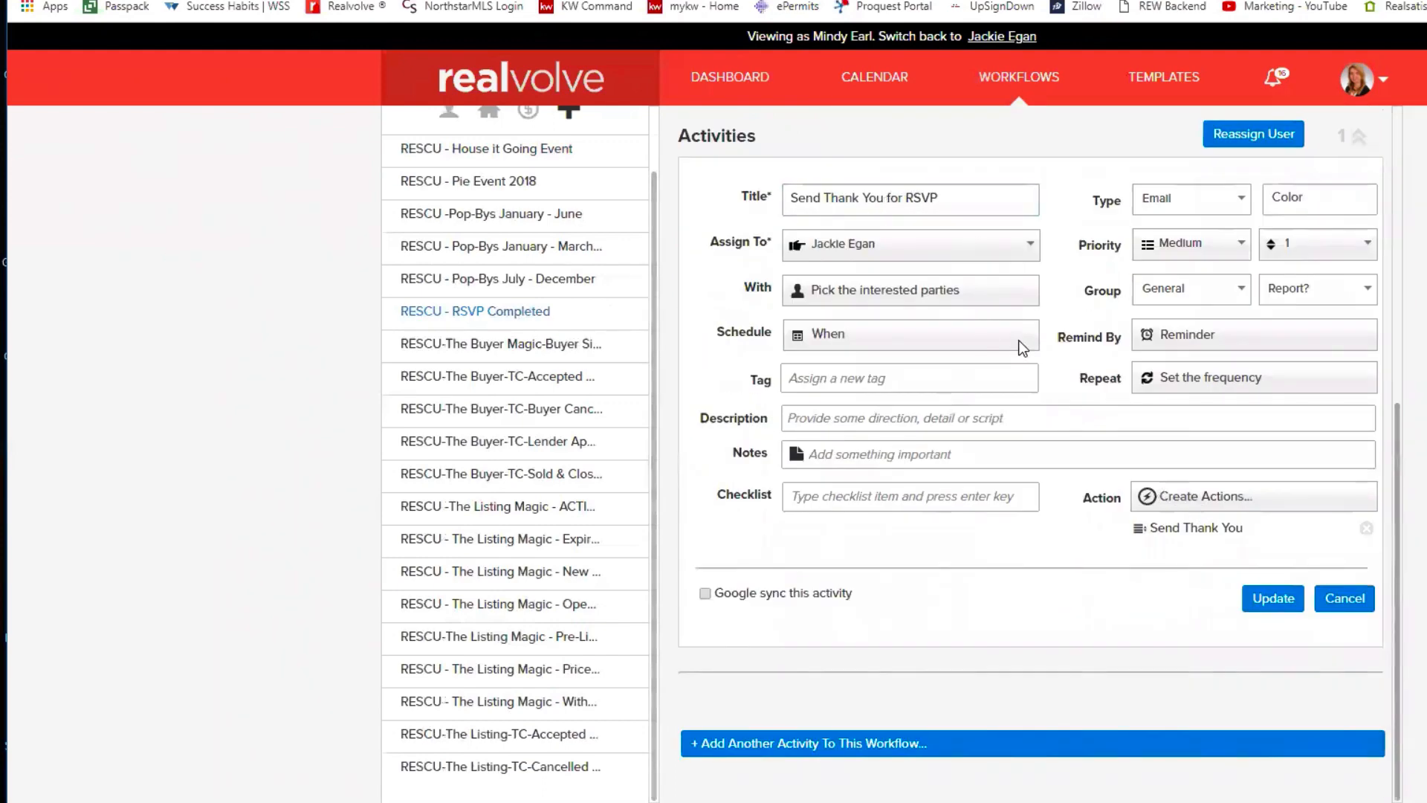
click(1185, 529)
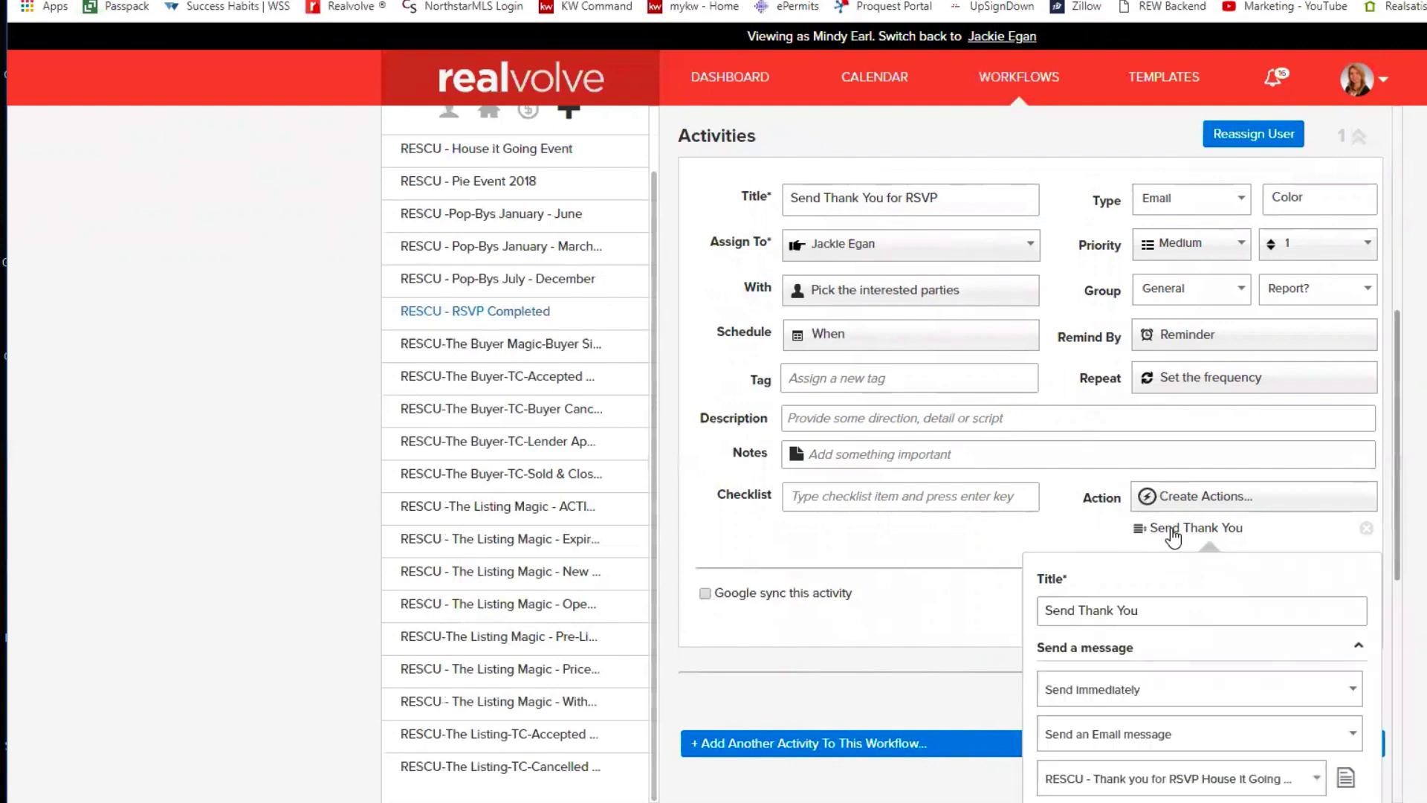
scroll(1081, 453, down, 7)
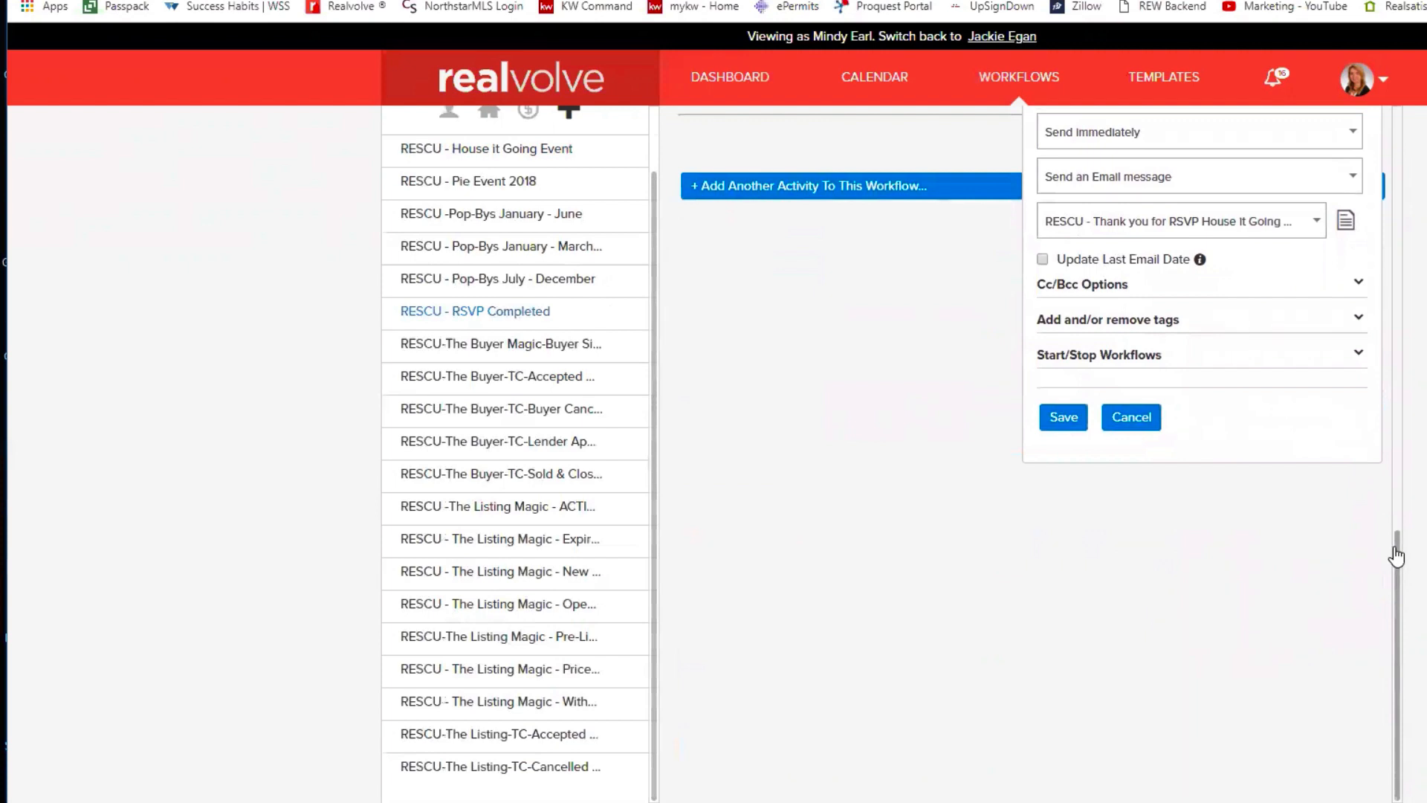
drag(1396, 551, 1396, 526)
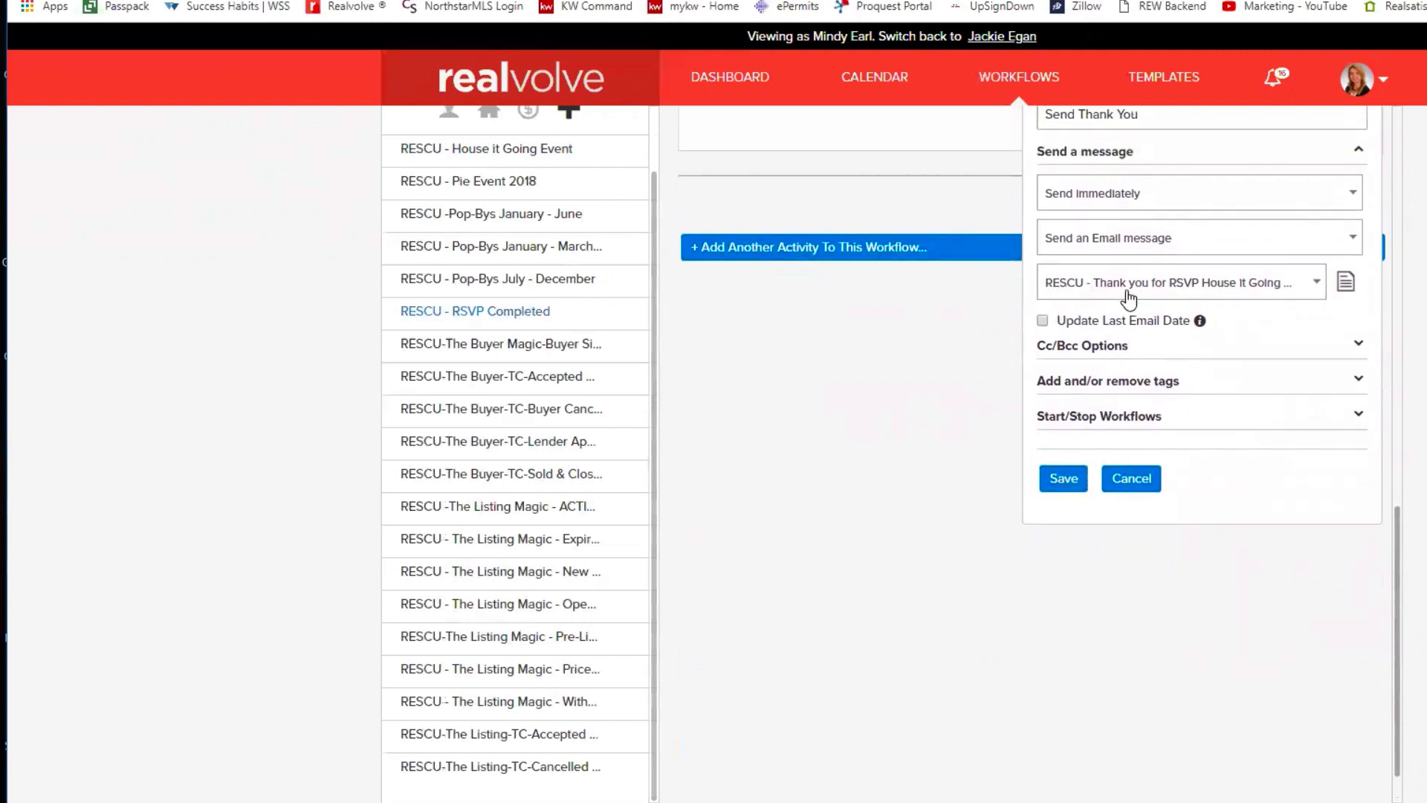
click(1345, 283)
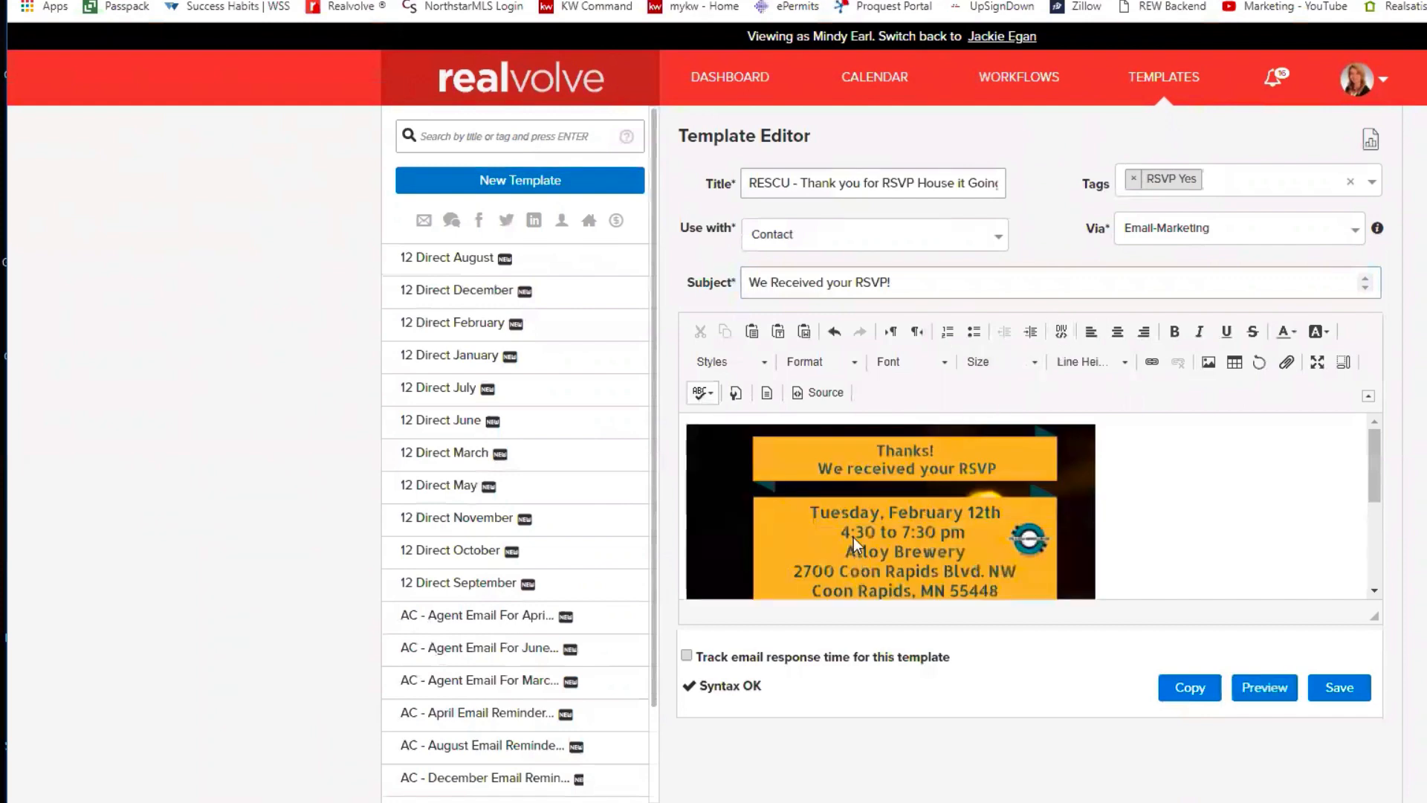
mouse_move(1371, 480)
mouse_down()
mouse_move(1370, 562)
mouse_move(1368, 479)
mouse_up()
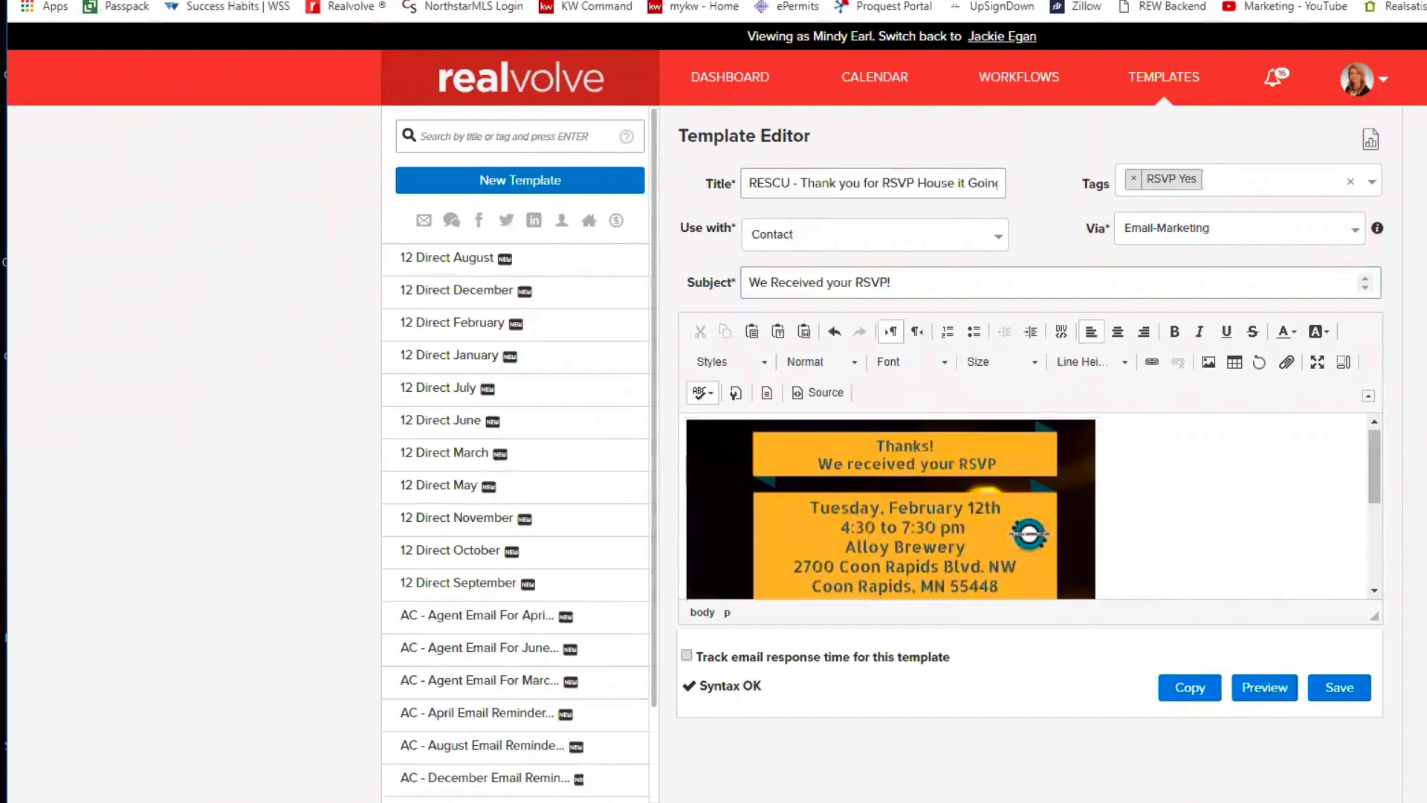
click(476, 1)
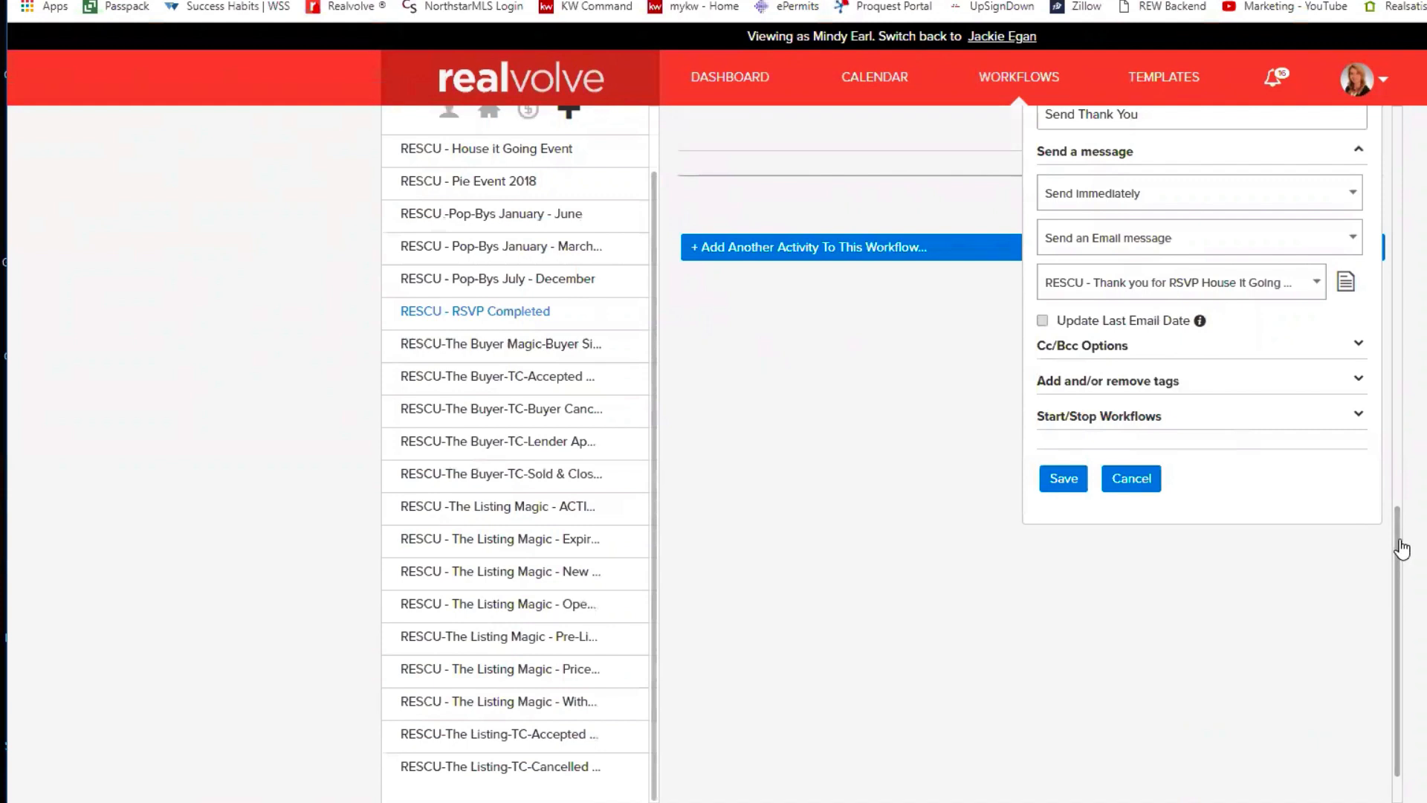
- Expand the action's tags, RSVP Yes and House it Going 2019, and save the Send Thank You action
drag(1402, 550, 1401, 483)
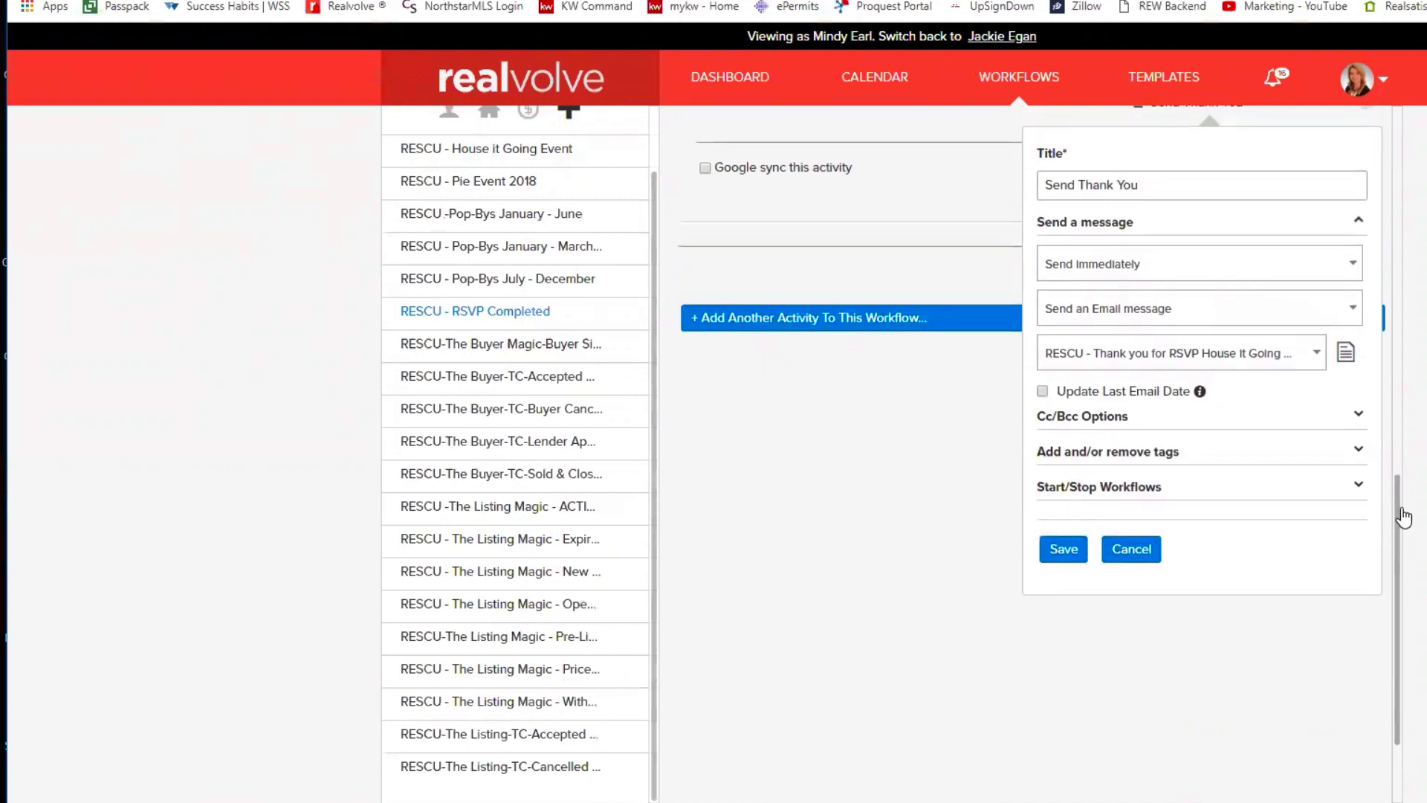
click(1074, 469)
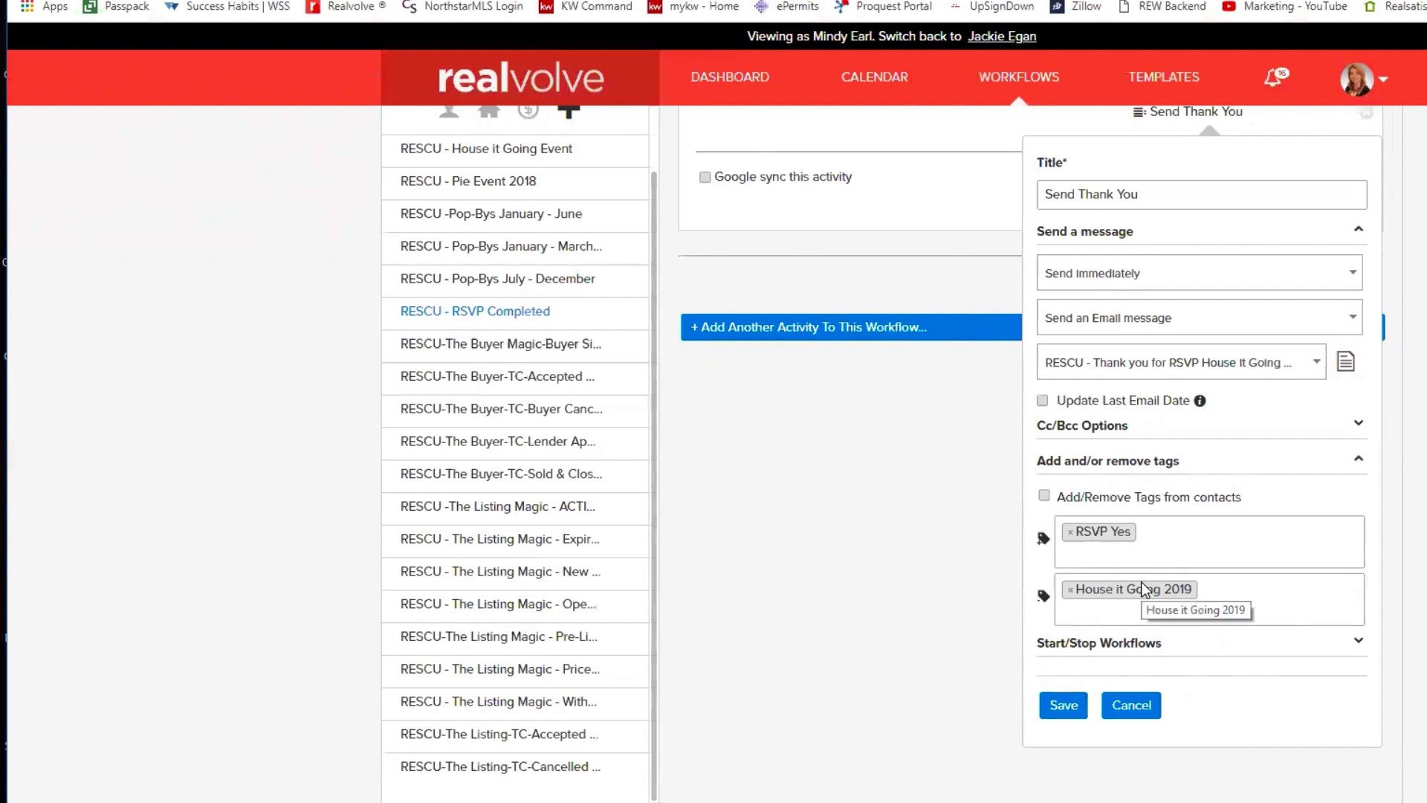
click(1065, 708)
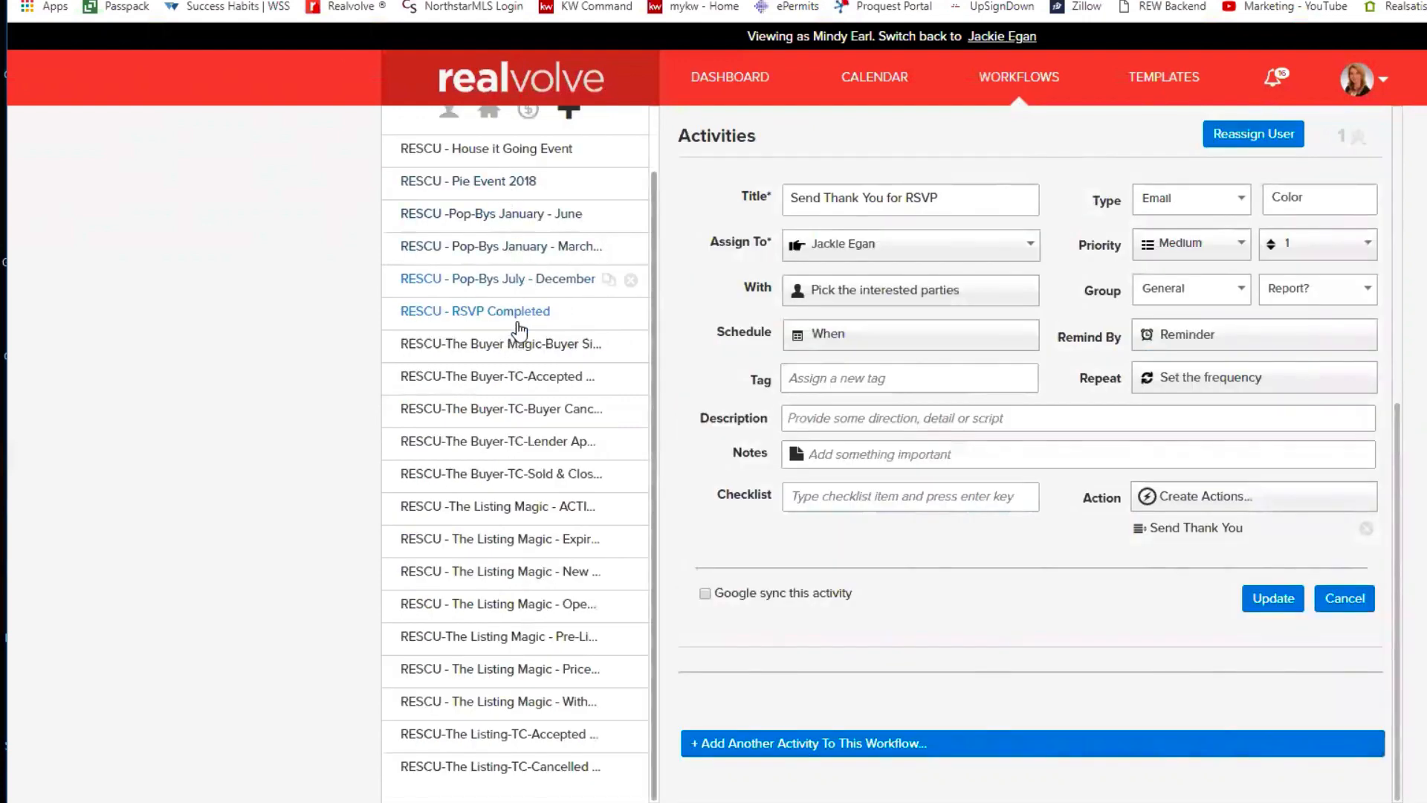
- Open the RESCU - House it Going Event workflow and expand its 16 activities
click(518, 152)
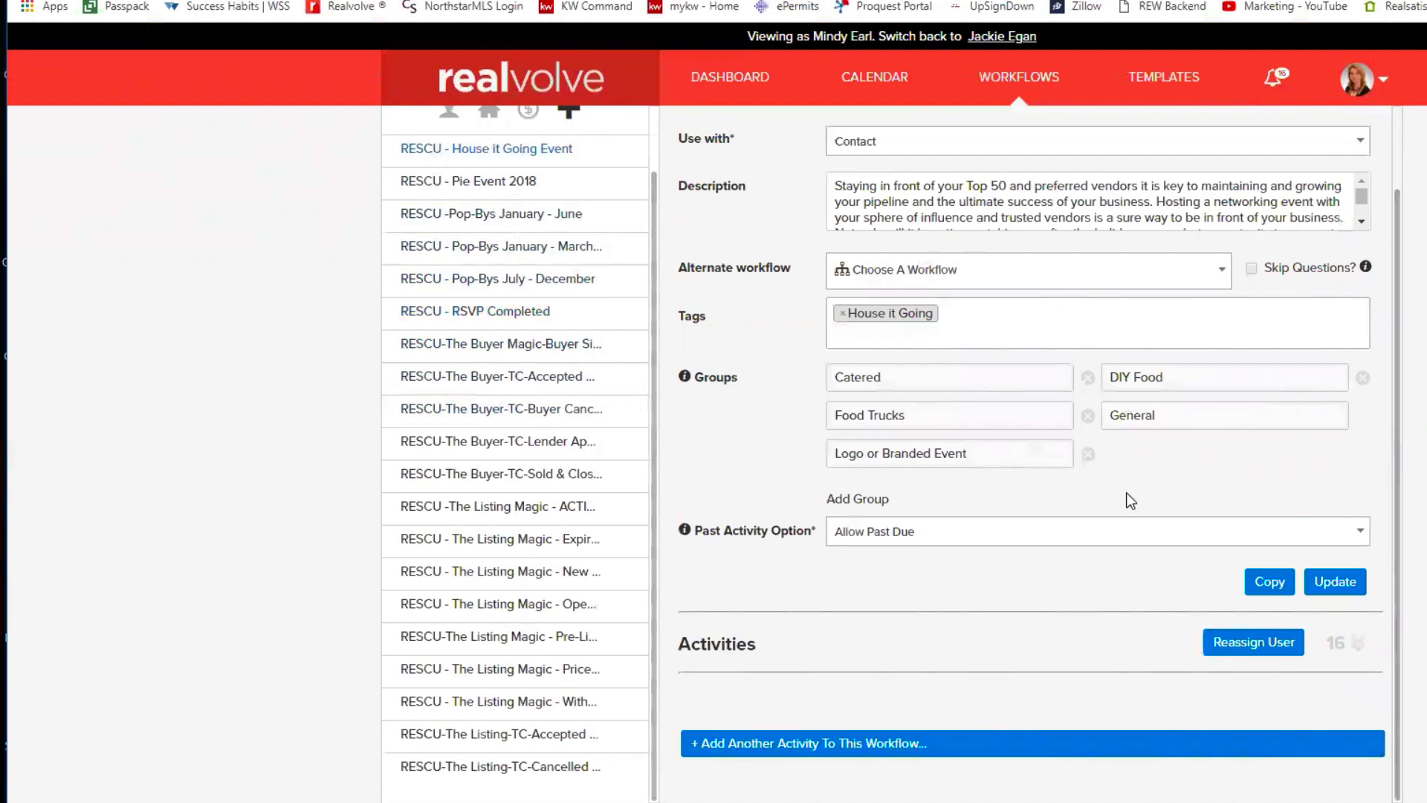
click(1358, 643)
scroll(1170, 715, down, 8)
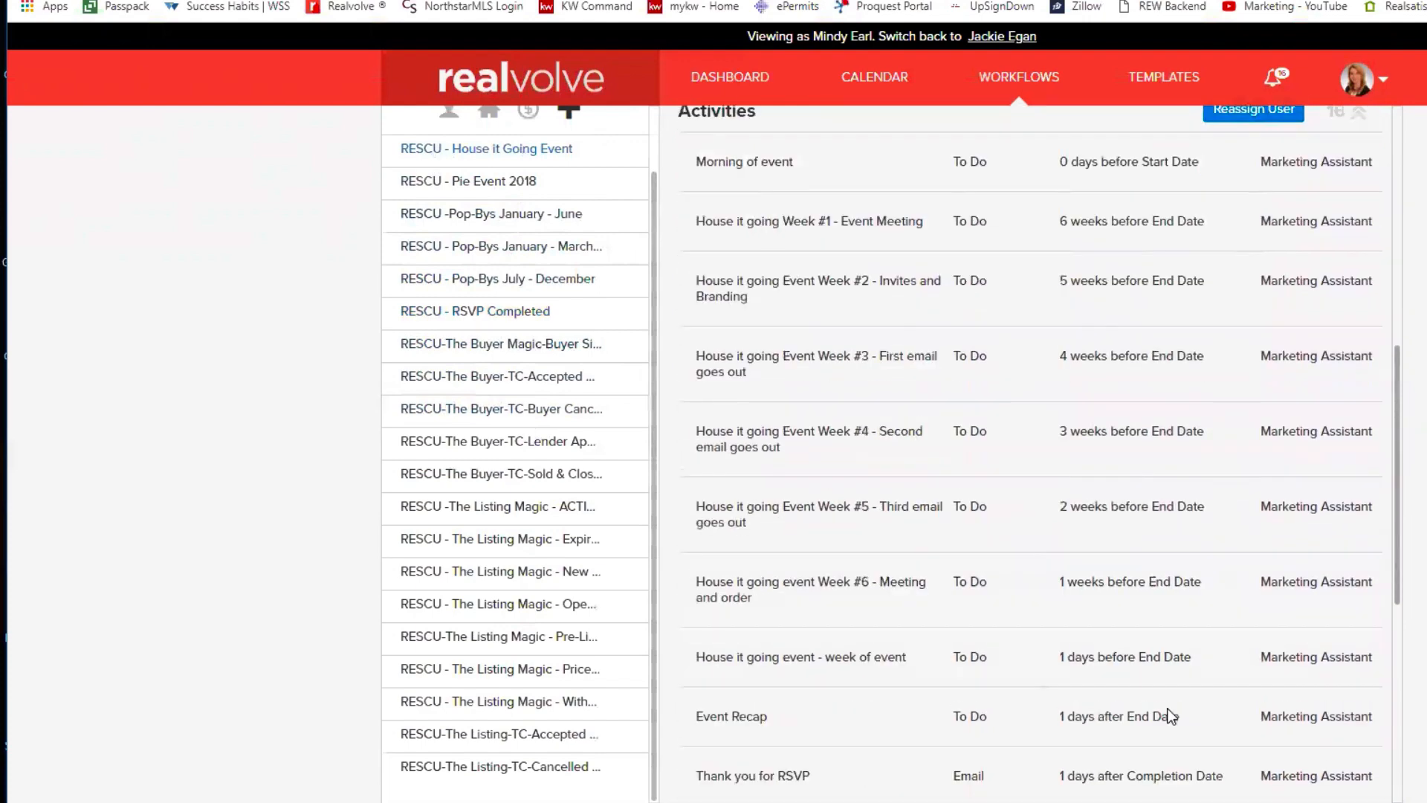
drag(1398, 413, 1394, 375)
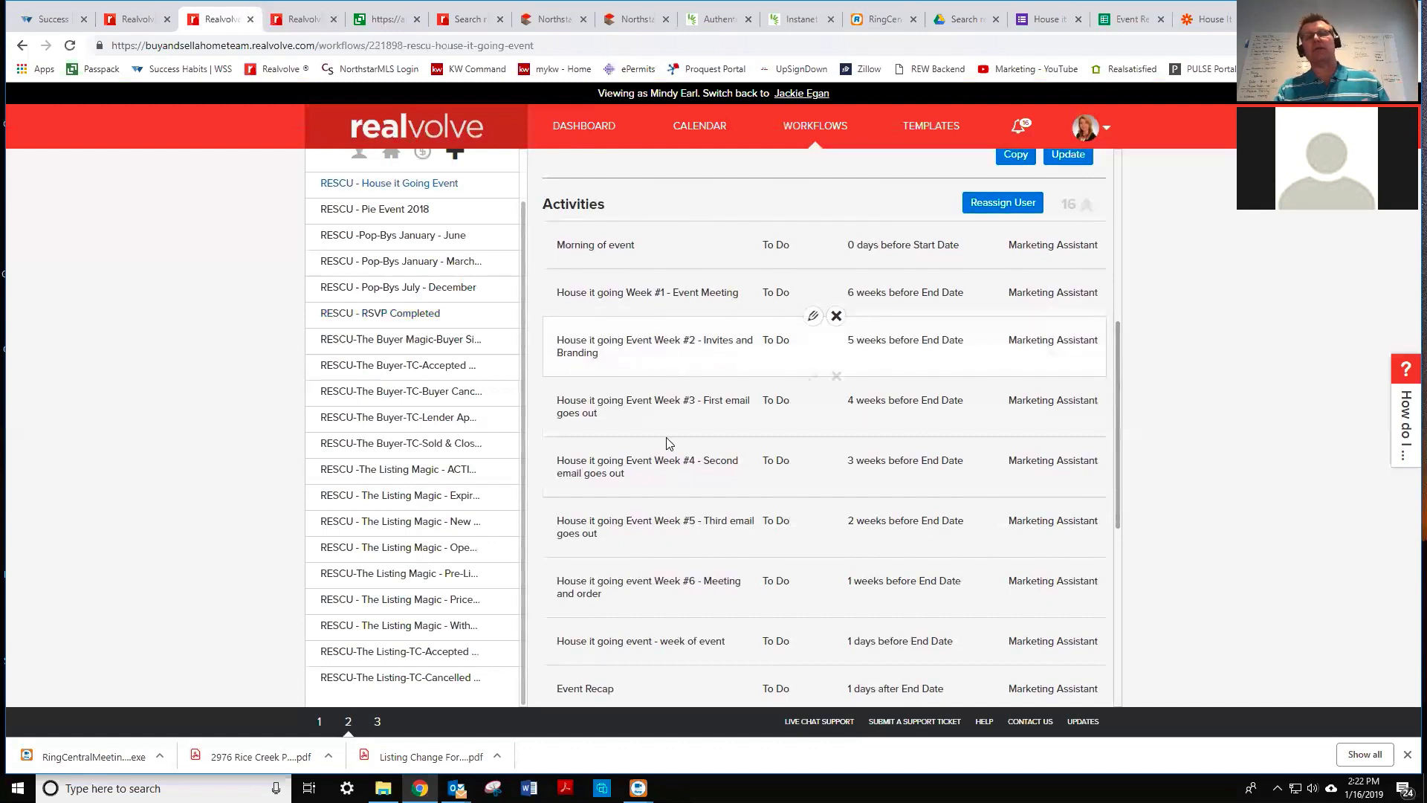
- Open the Week #3 First email activity and review its title, RSVP invitation notes and checklist
click(812, 378)
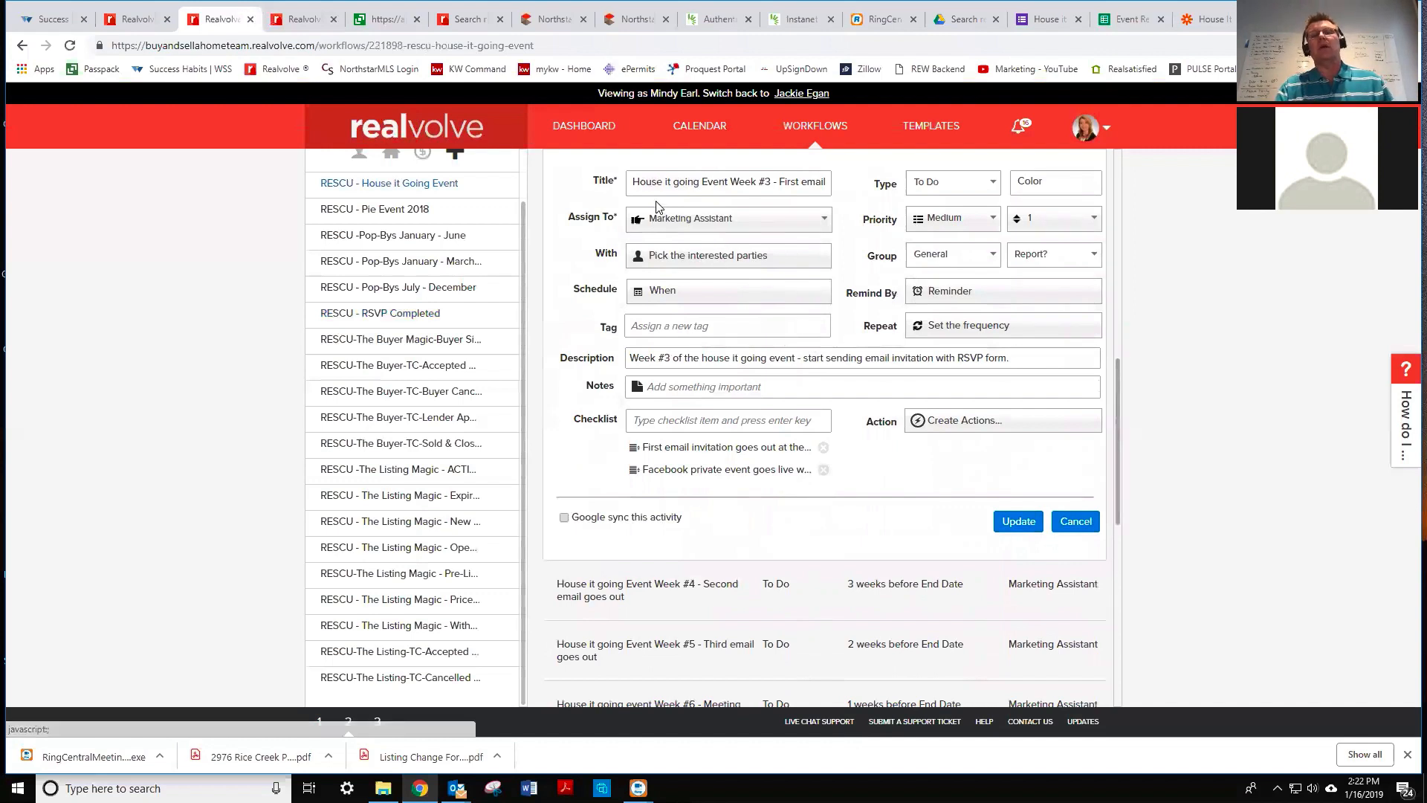
click(691, 188)
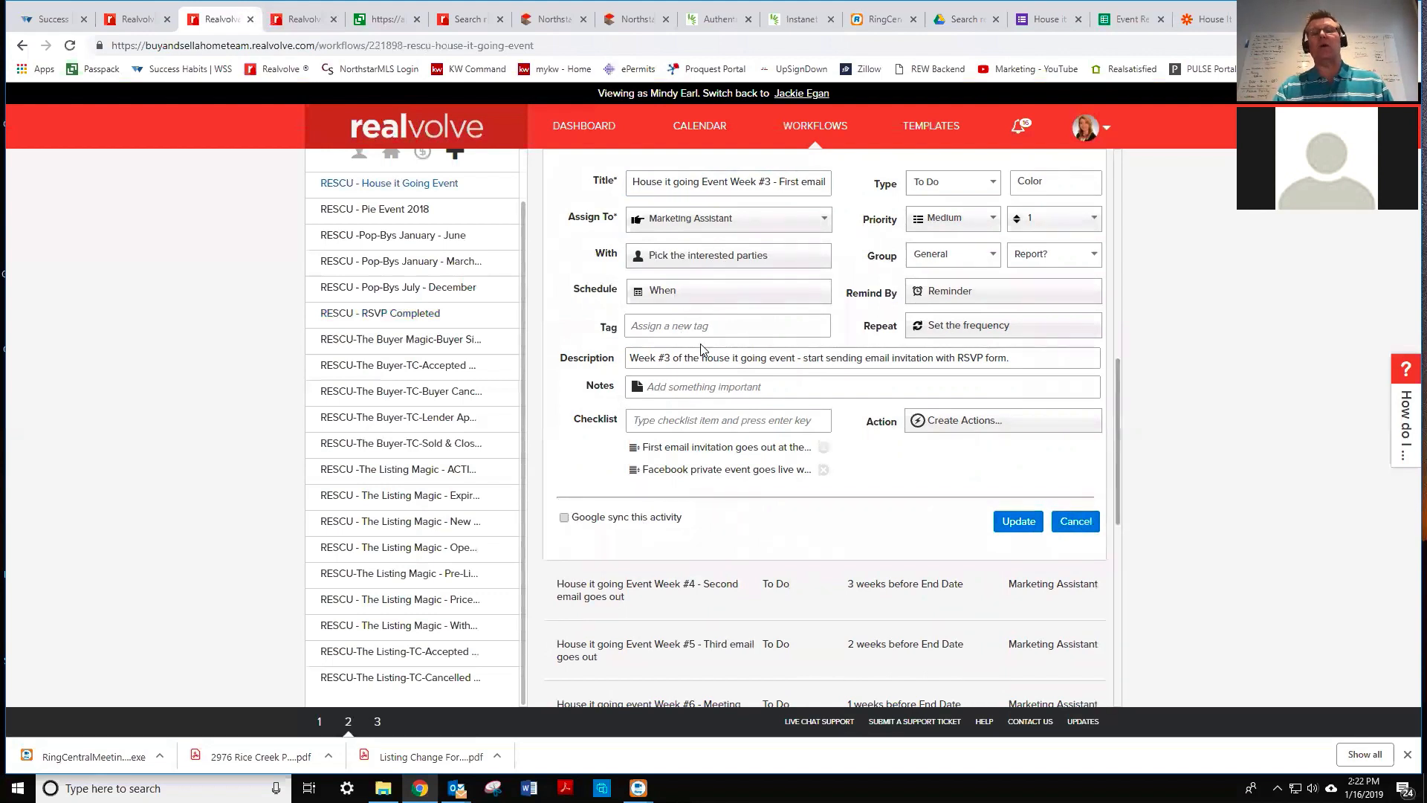
click(724, 386)
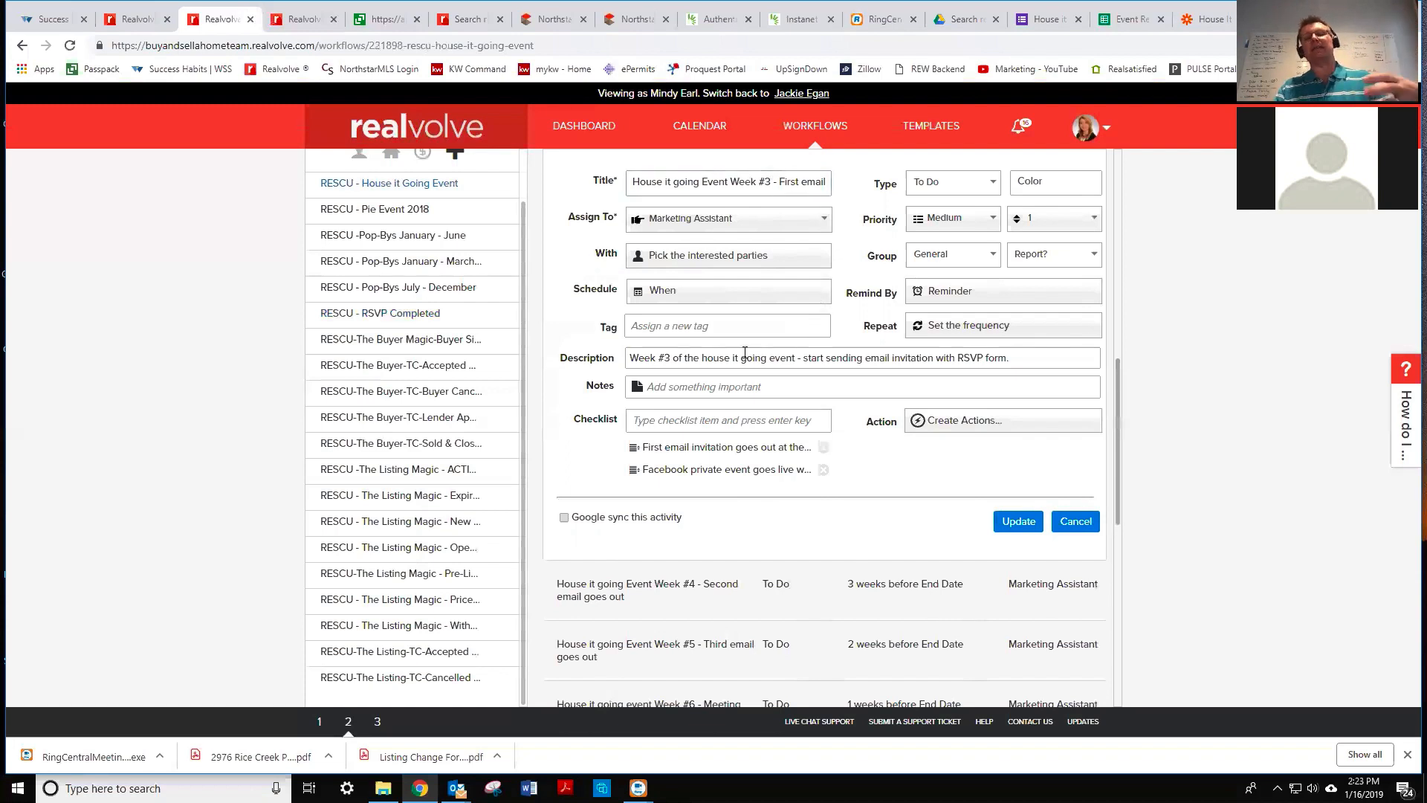
click(727, 386)
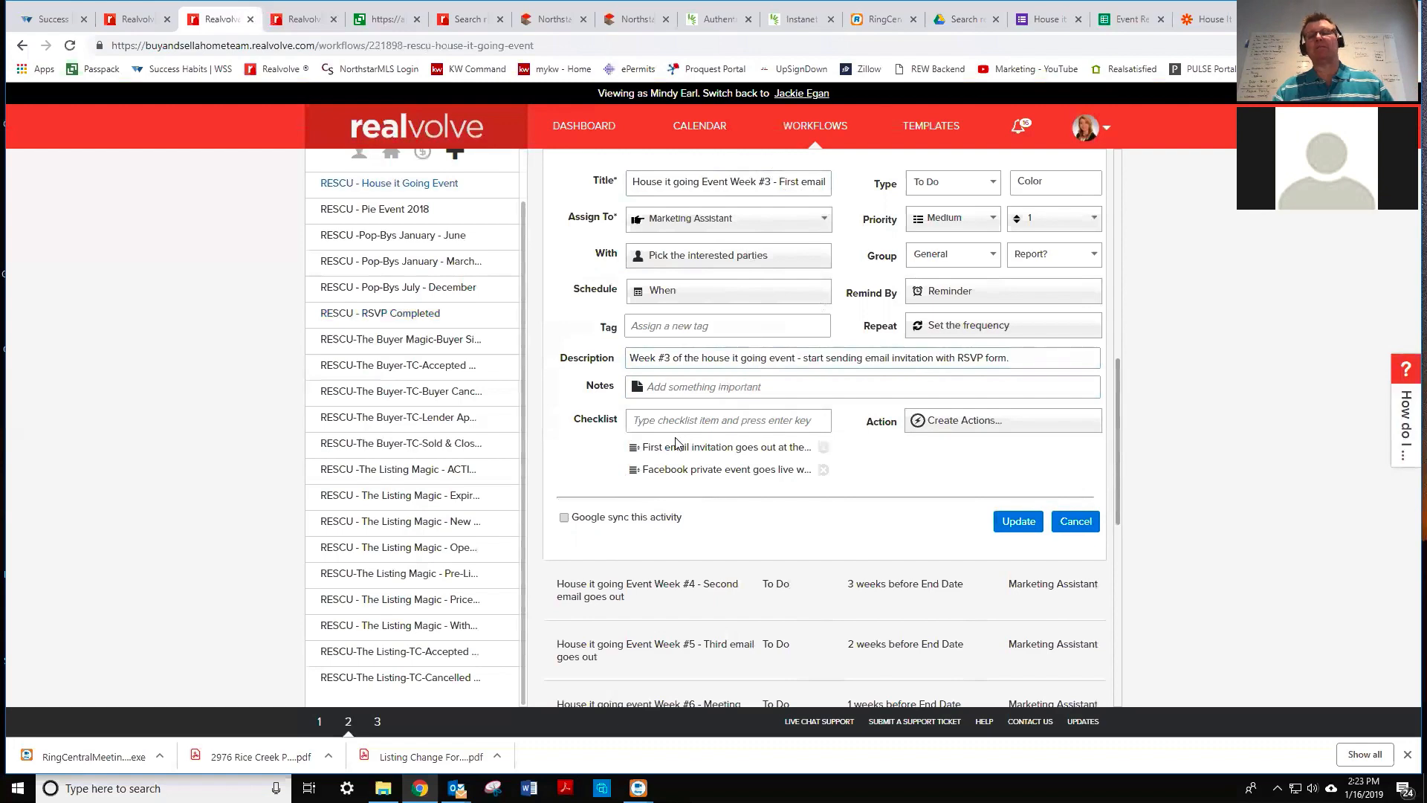
scroll(968, 547, down, 1)
scroll(968, 548, up, 2)
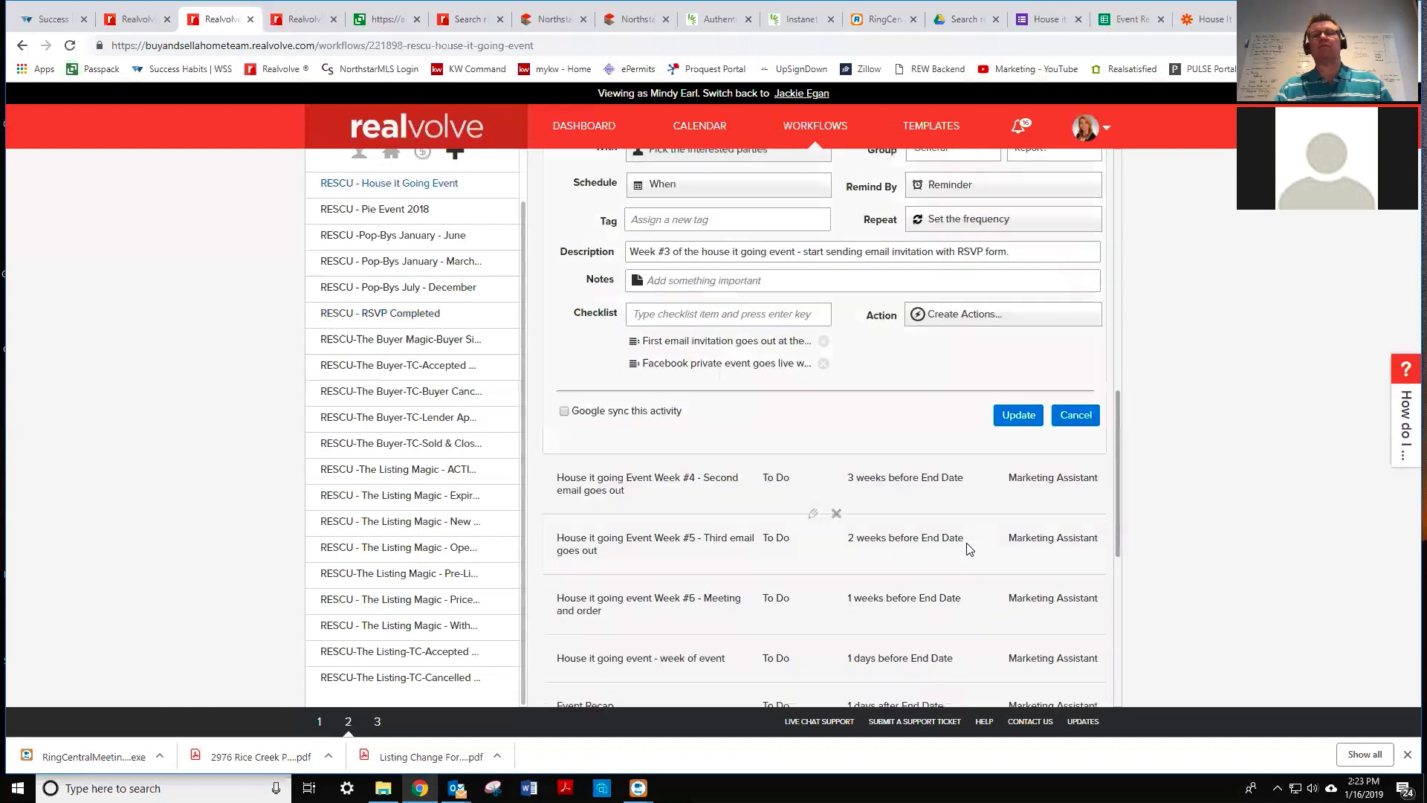
scroll(968, 551, up, 8)
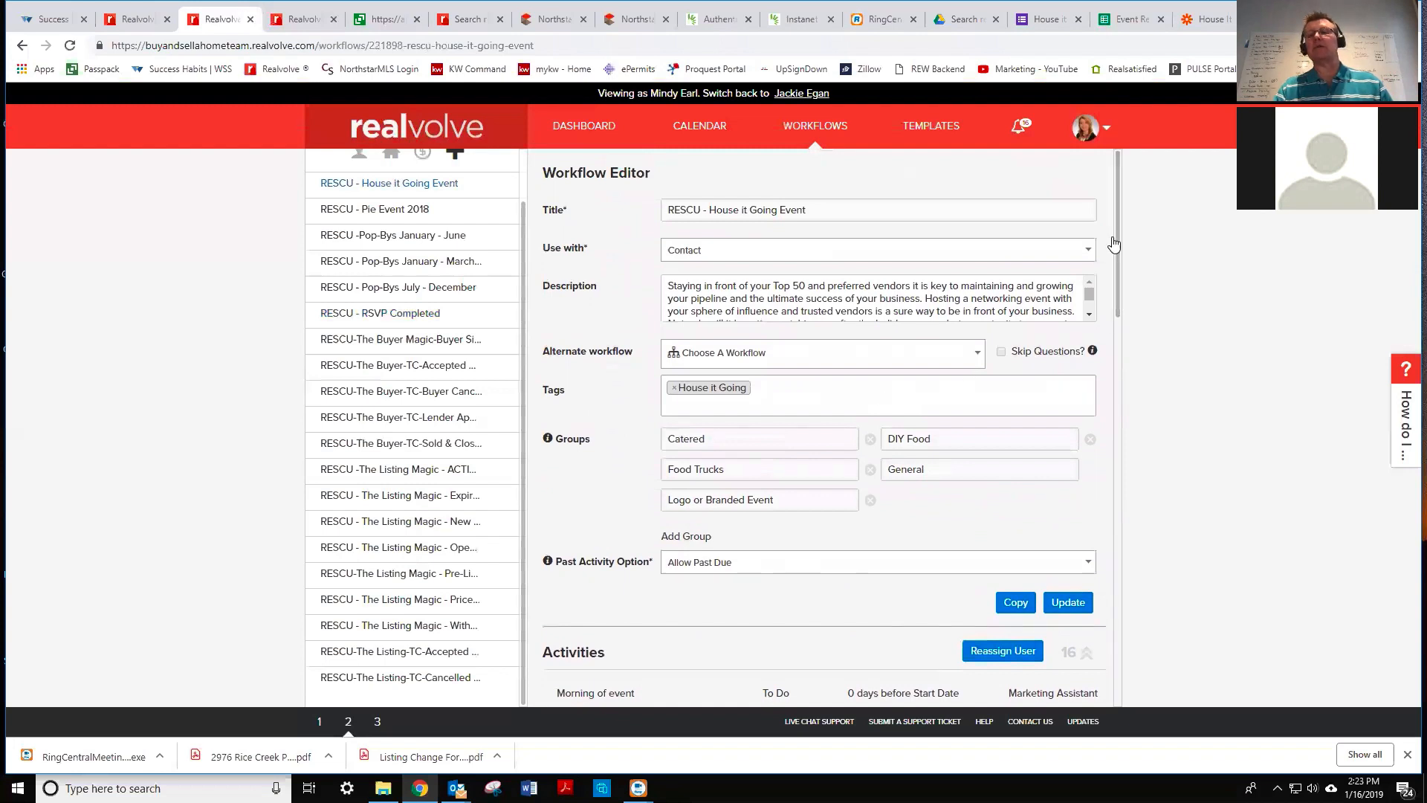
scroll(1120, 318, down, 1)
scroll(1120, 318, down, 5)
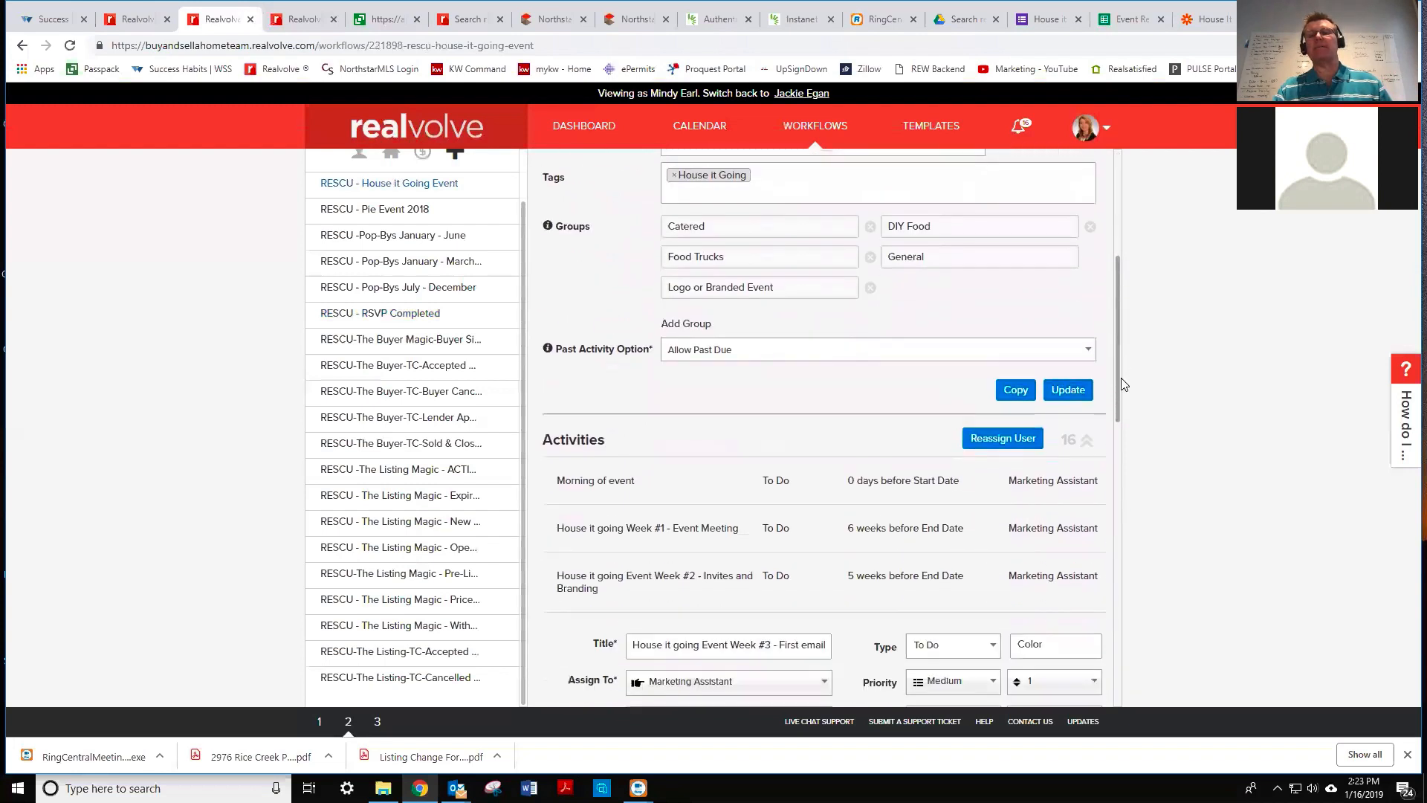
scroll(1122, 408, down, 3)
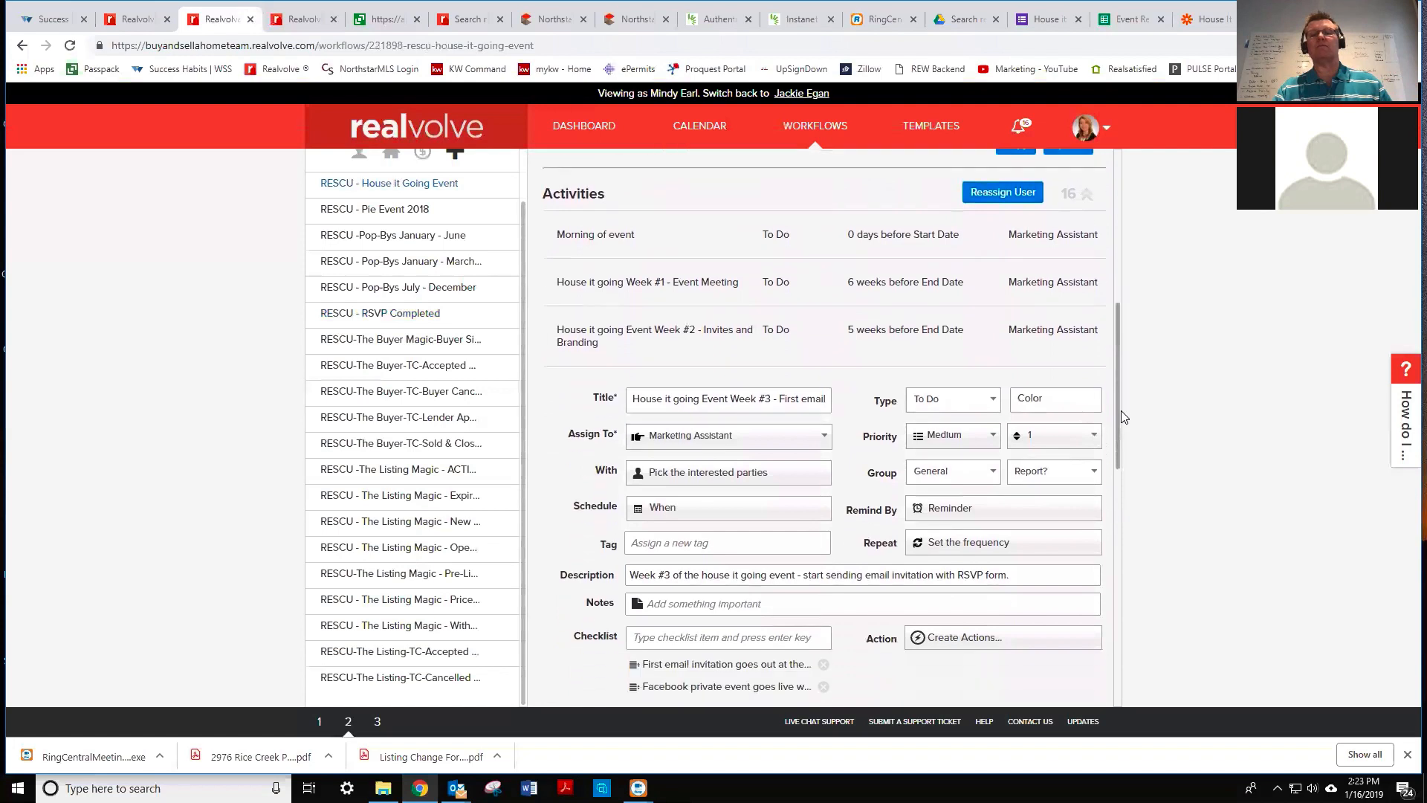
scroll(1123, 446, down, 1)
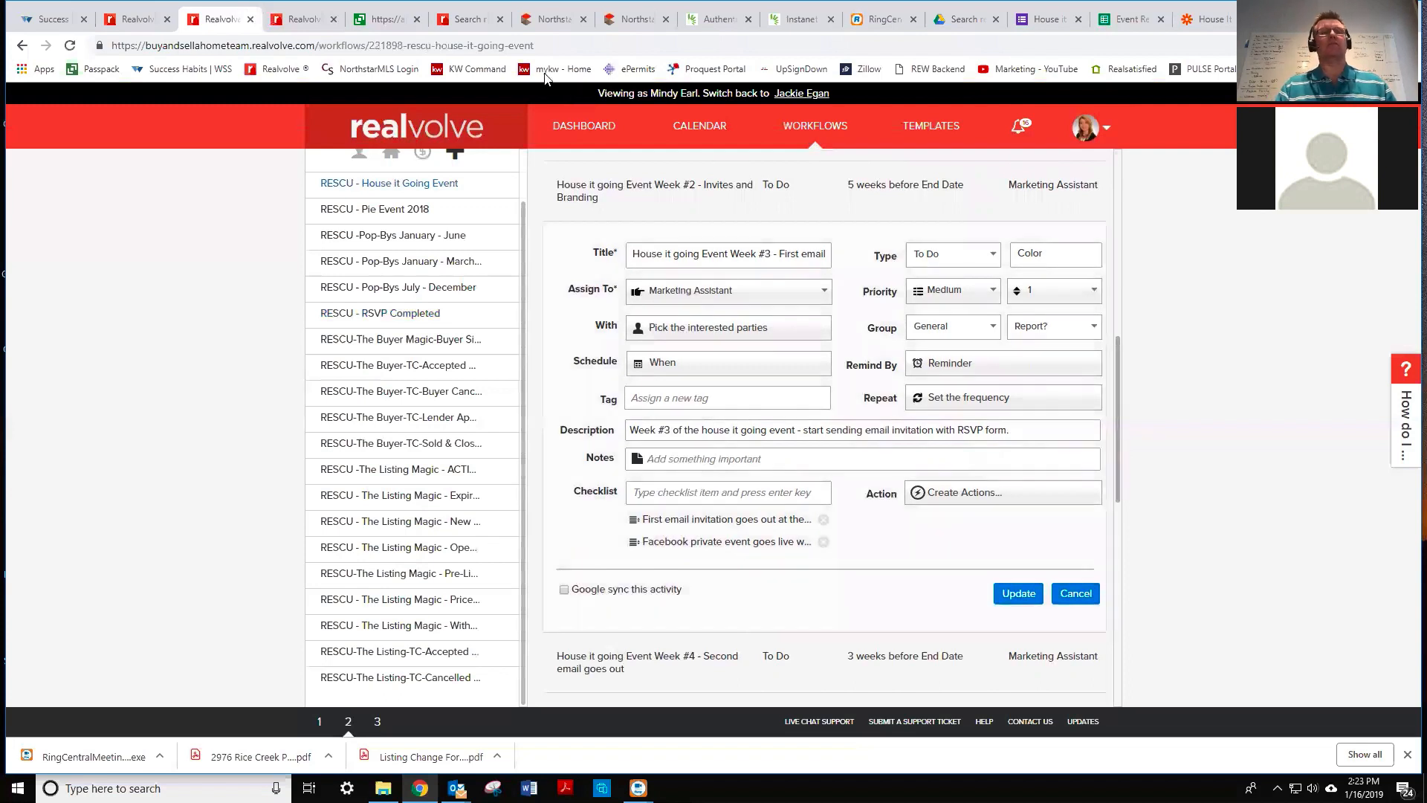
- Create a new contact filter by tag and search 'hou' to list the House it Going tags
click(583, 129)
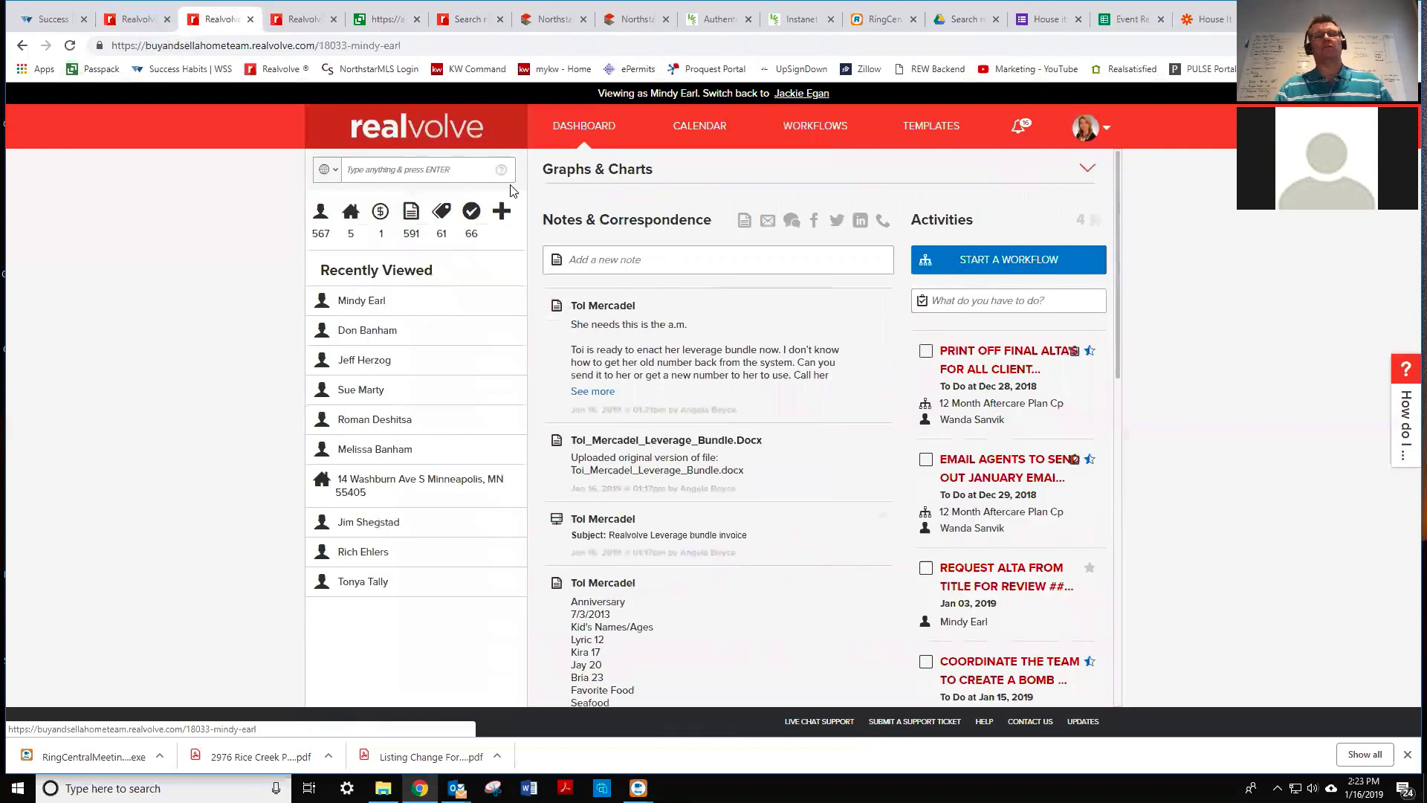
click(321, 214)
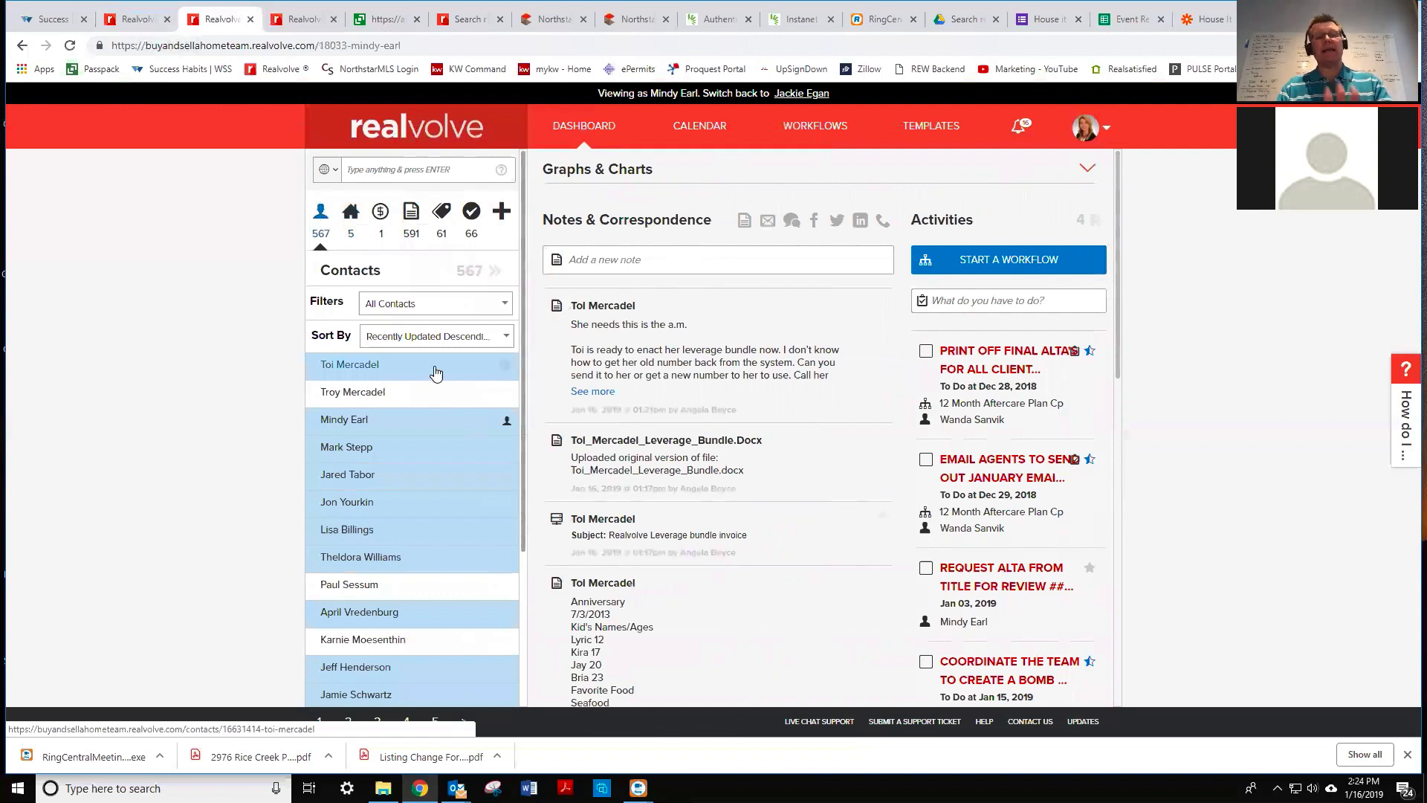
click(414, 305)
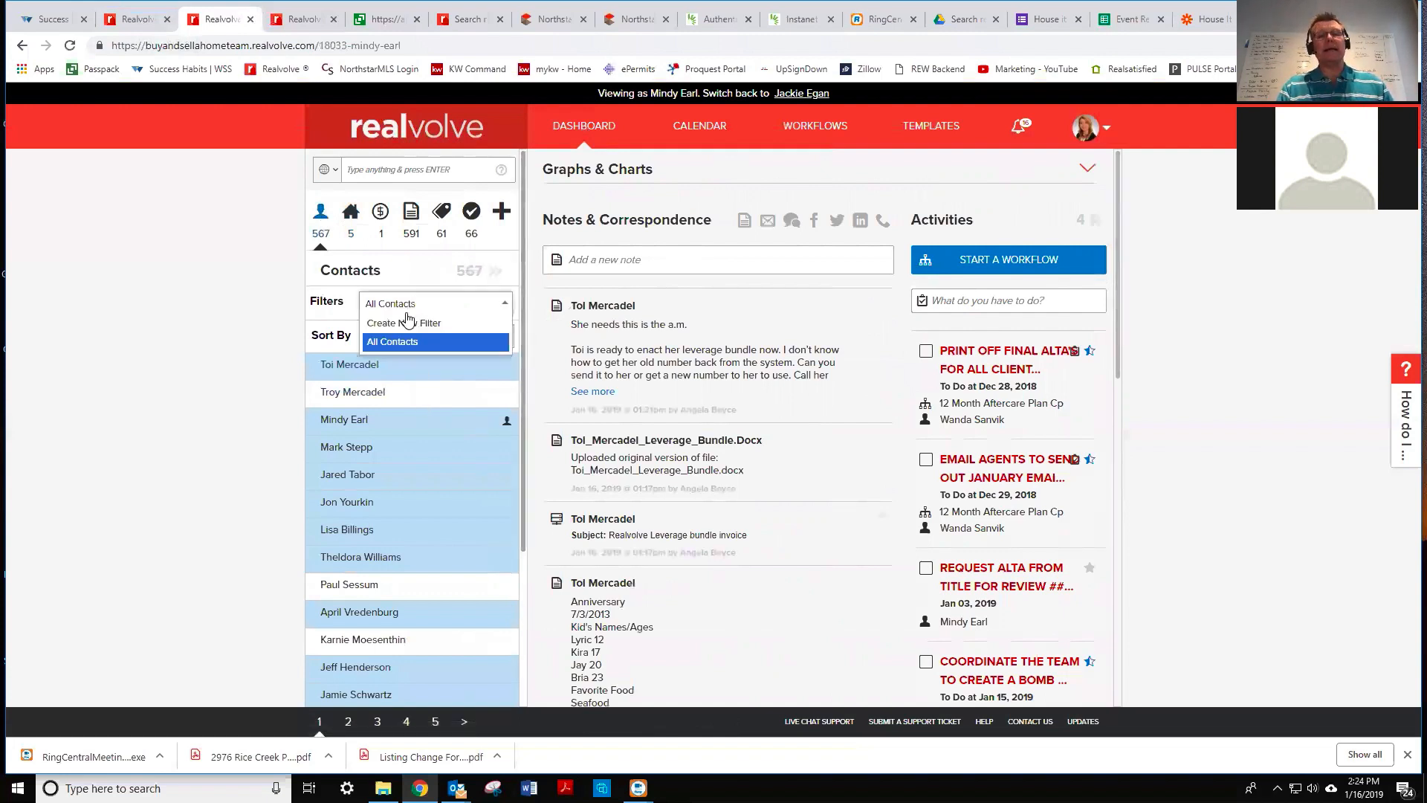
click(408, 324)
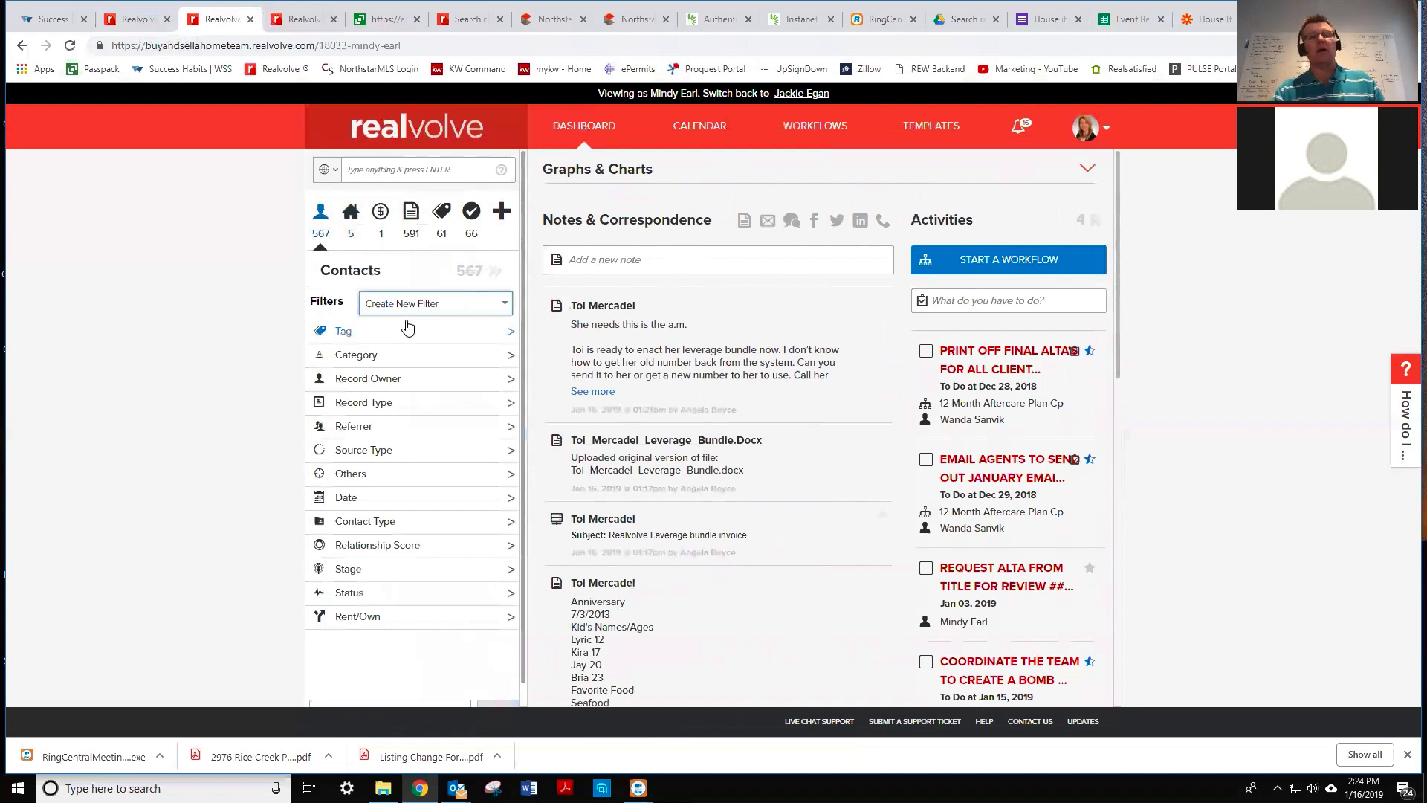
click(351, 330)
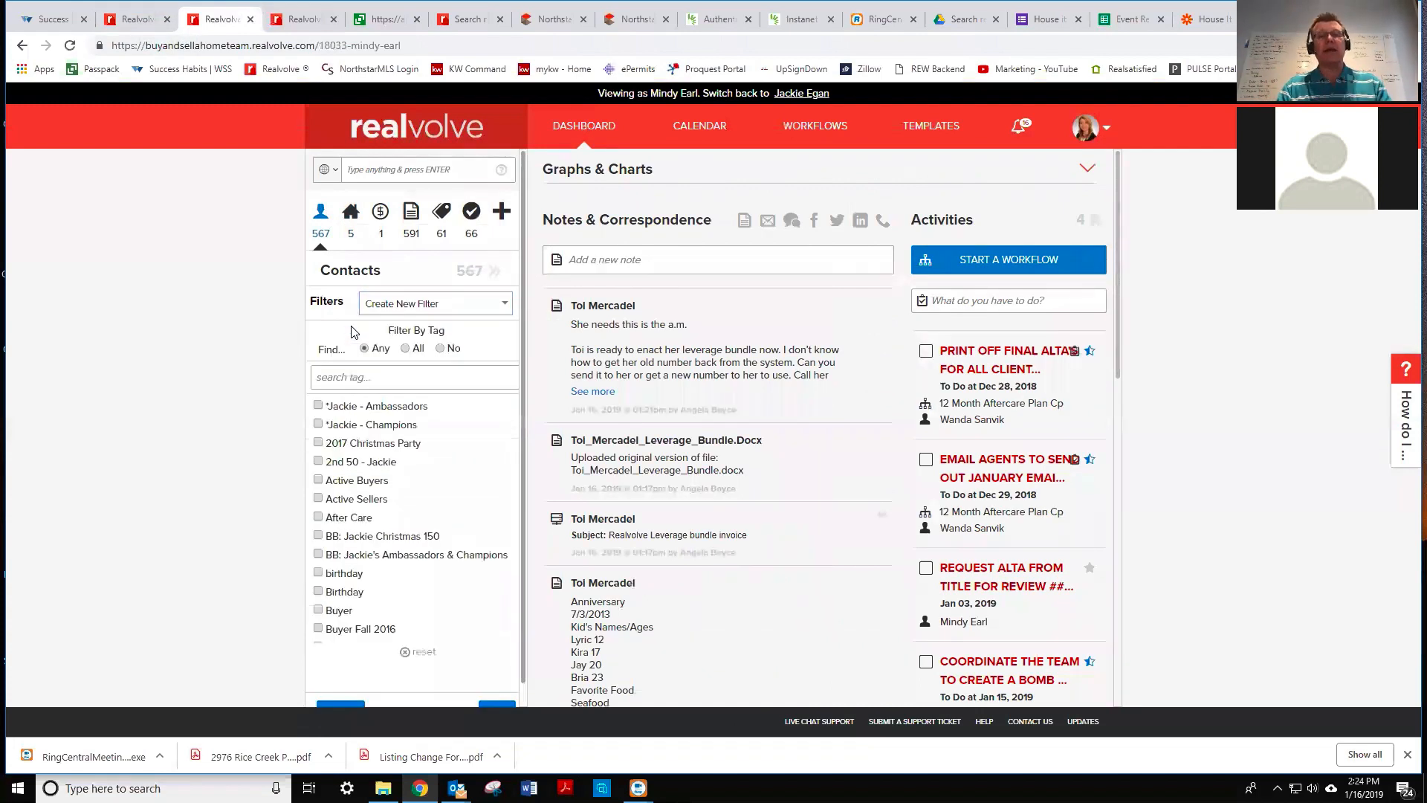
click(382, 374)
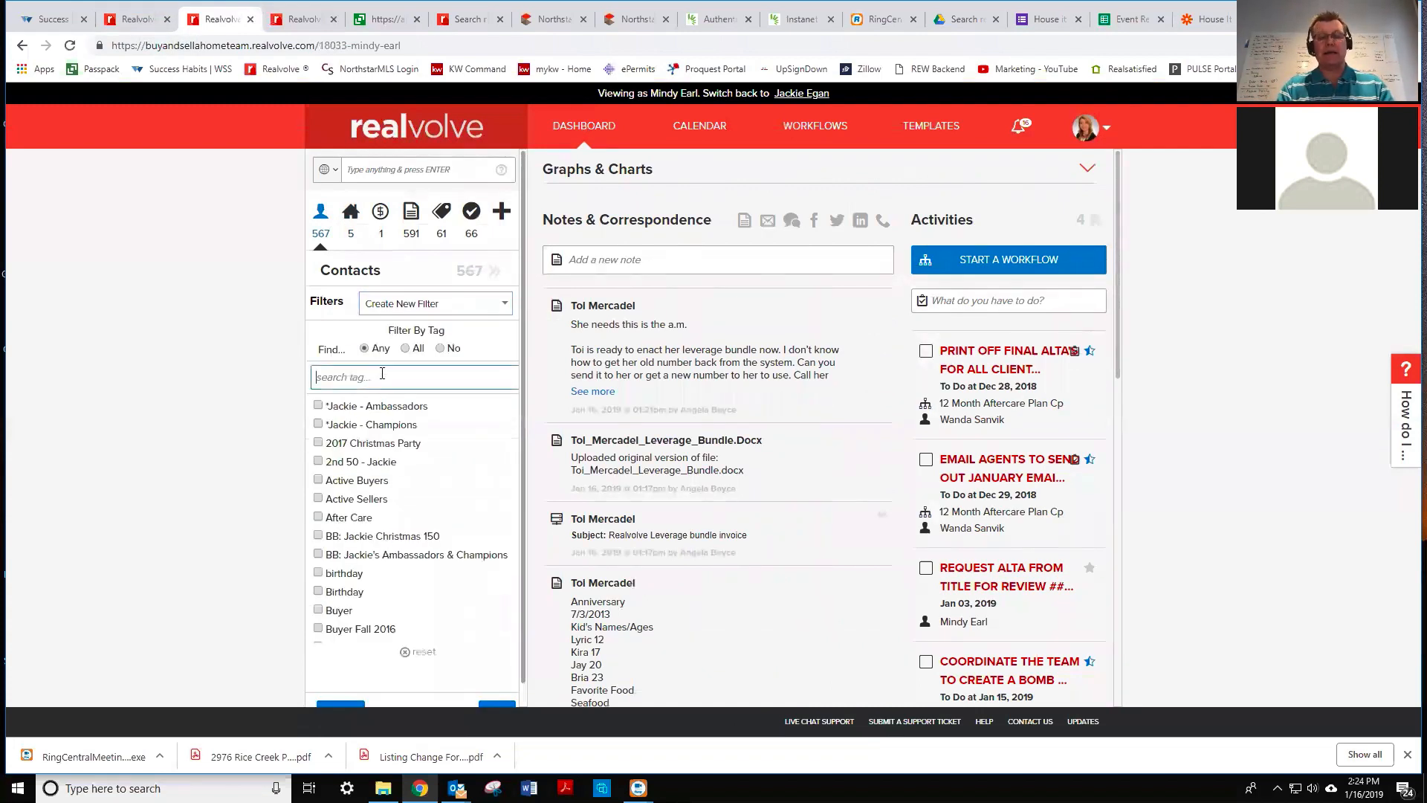
text(house)
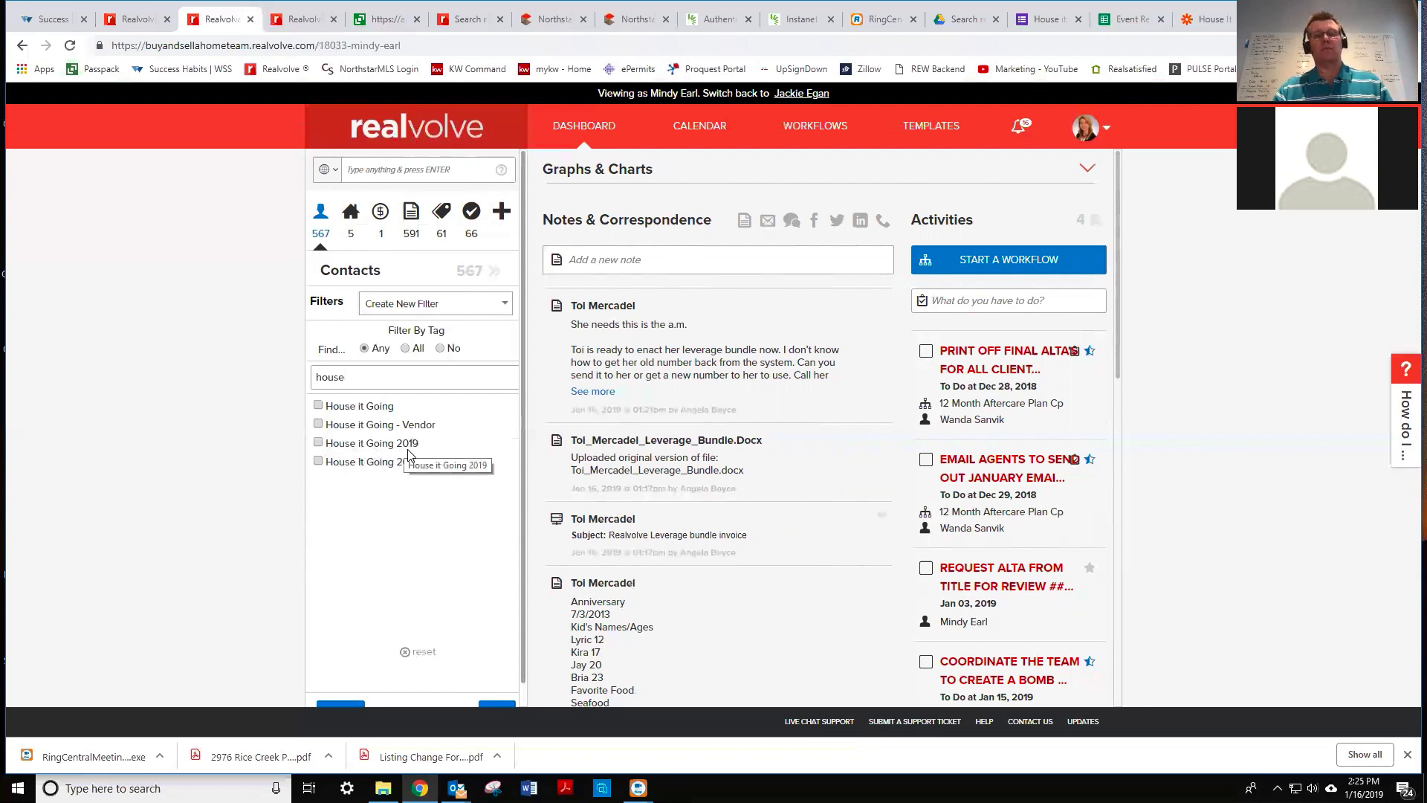
- Review the House it Going? form's Full Name, Email and guest-count questions
click(1043, 20)
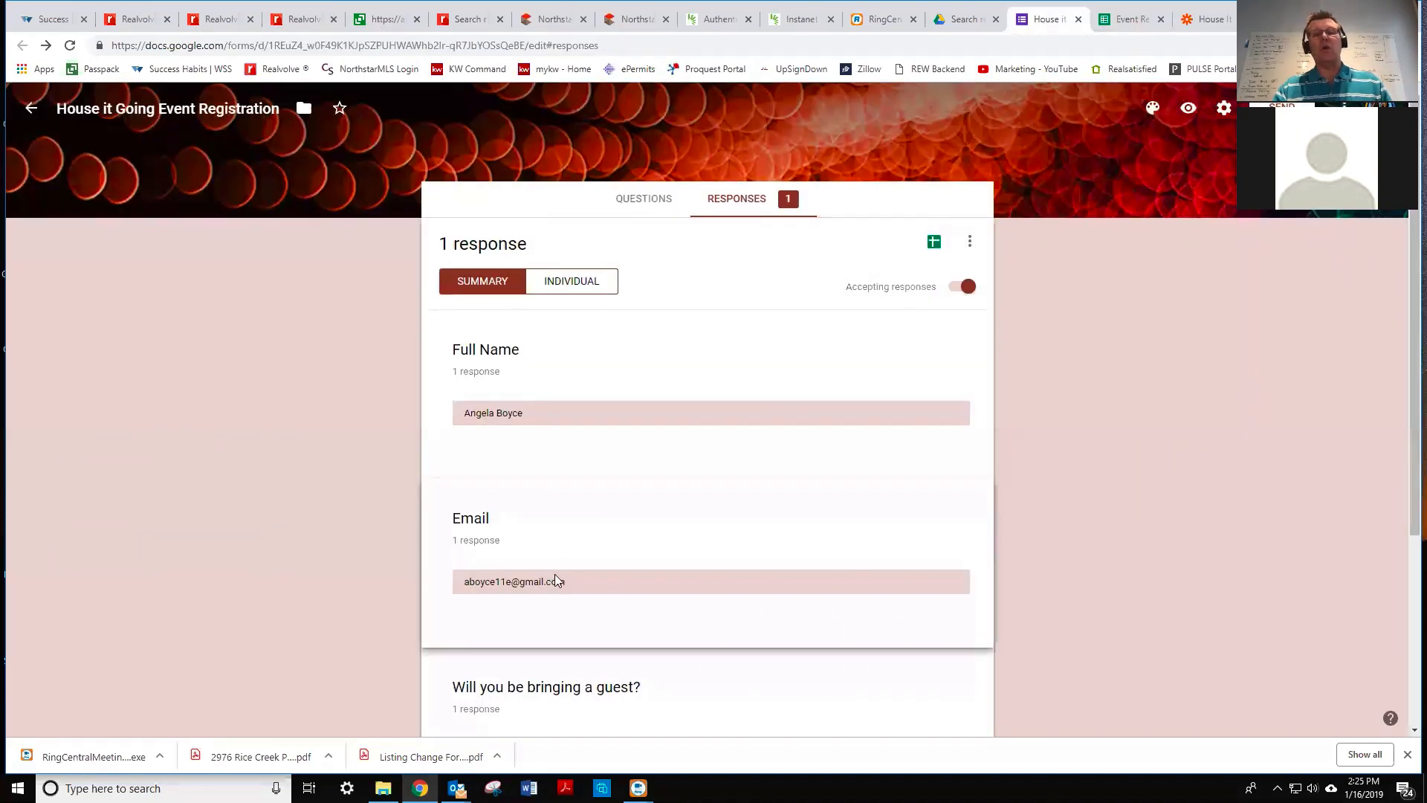
scroll(558, 581, down, 1)
scroll(557, 581, down, 1)
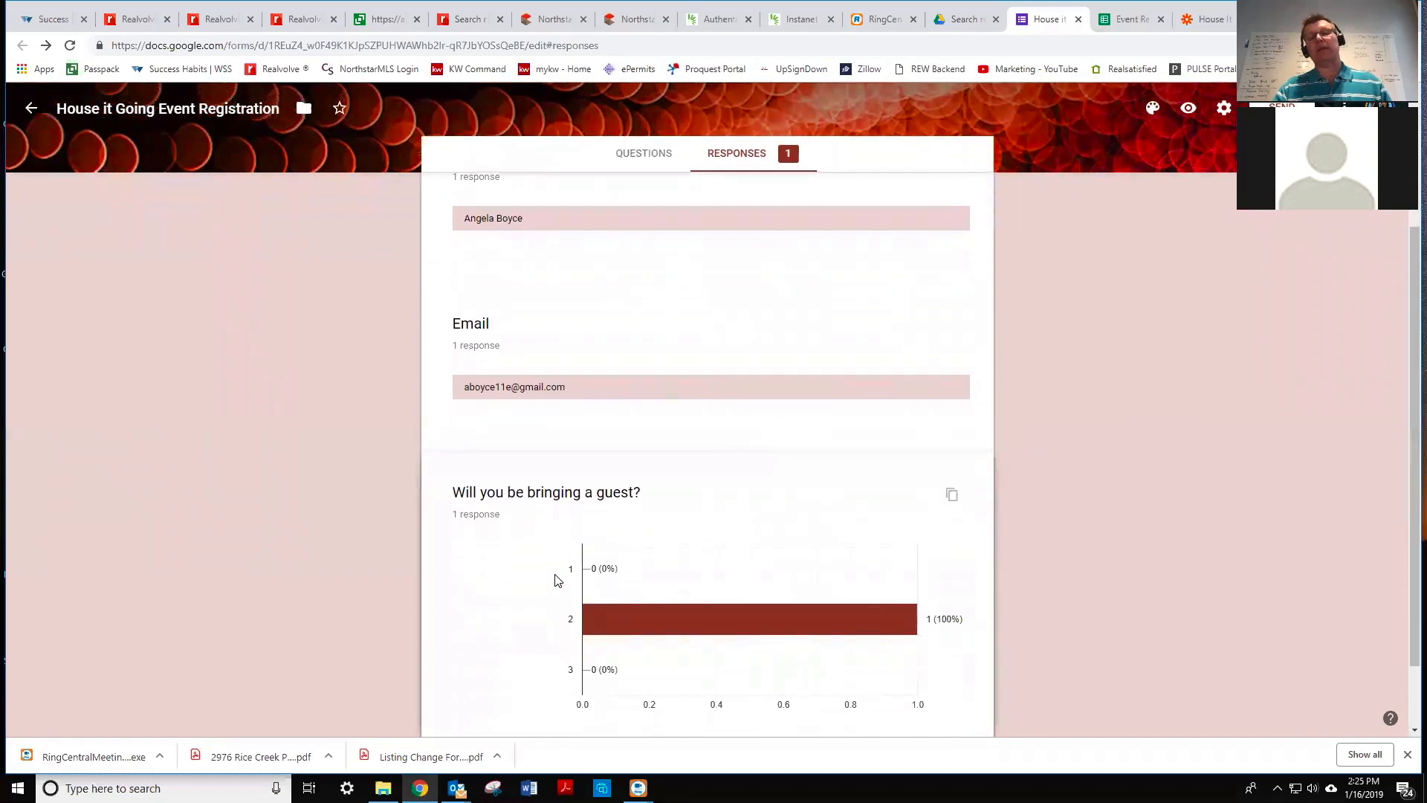
scroll(558, 581, down, 1)
scroll(652, 197, up, 3)
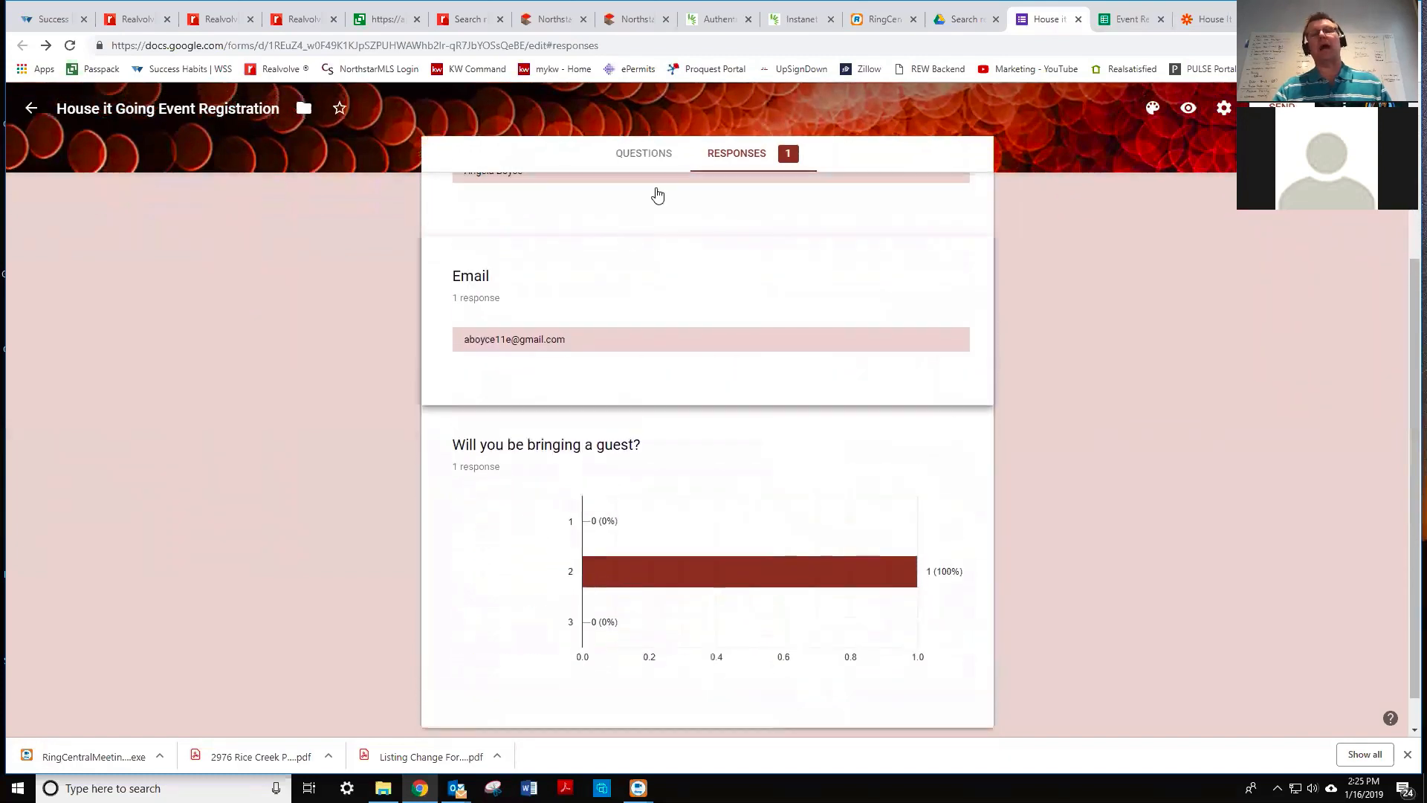
click(644, 200)
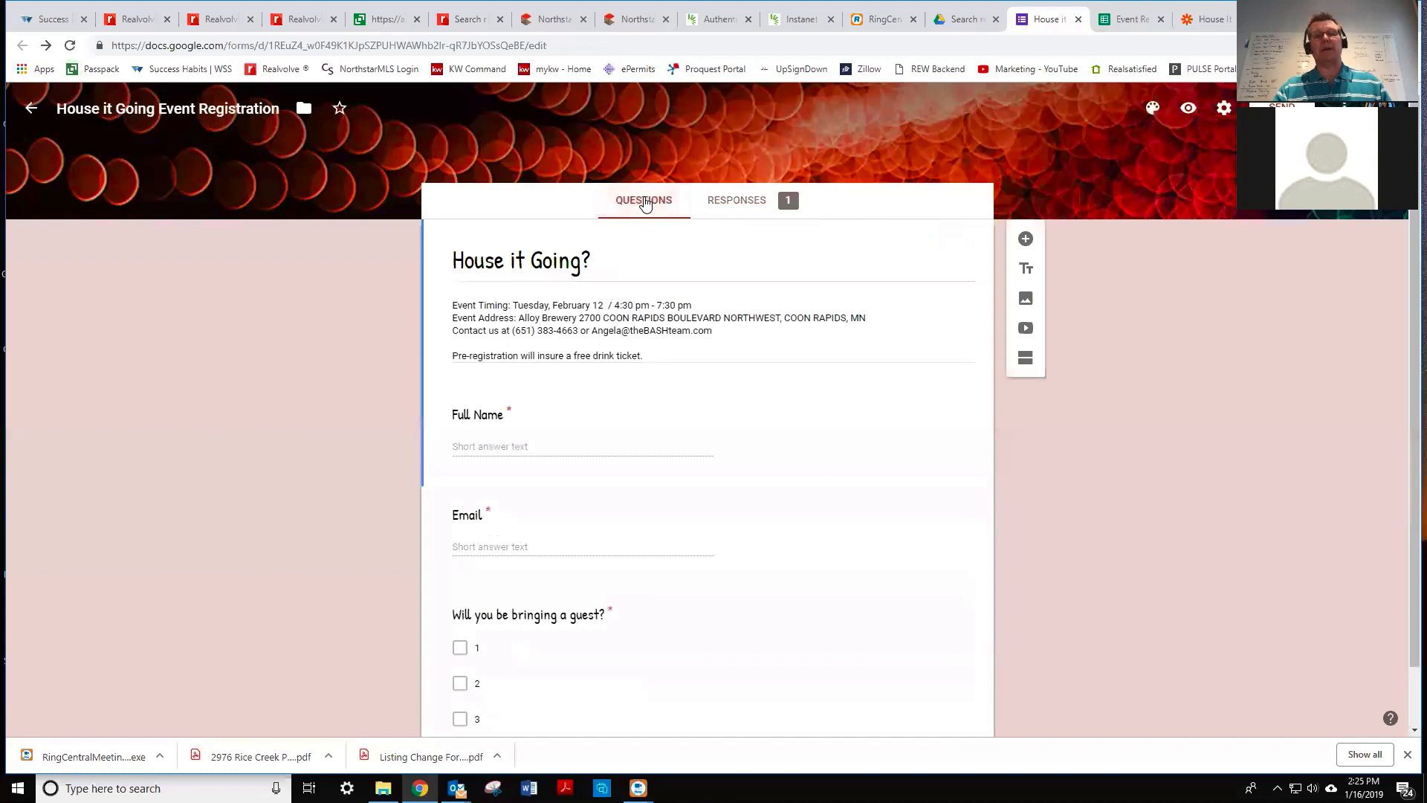
scroll(547, 605, down, 1)
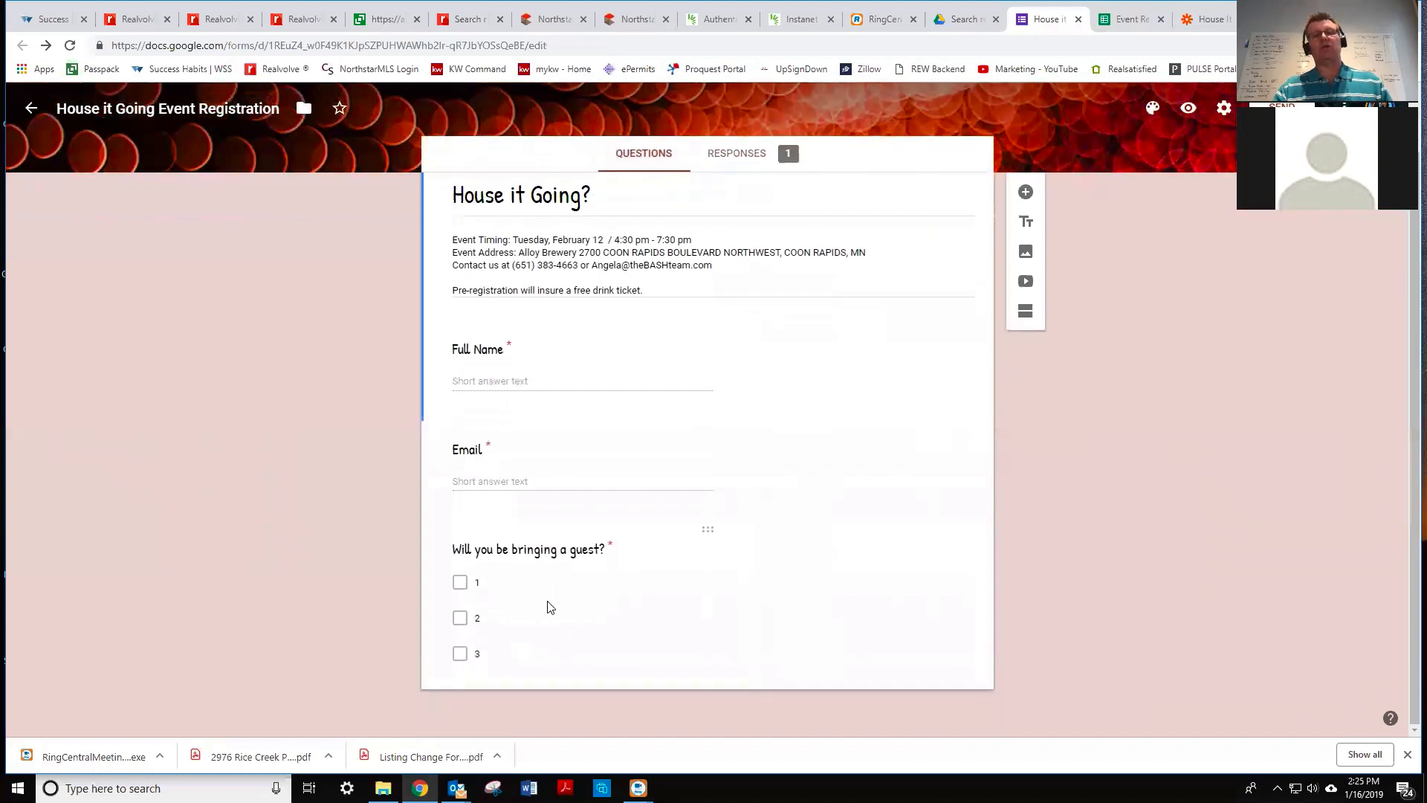
scroll(548, 602, up, 1)
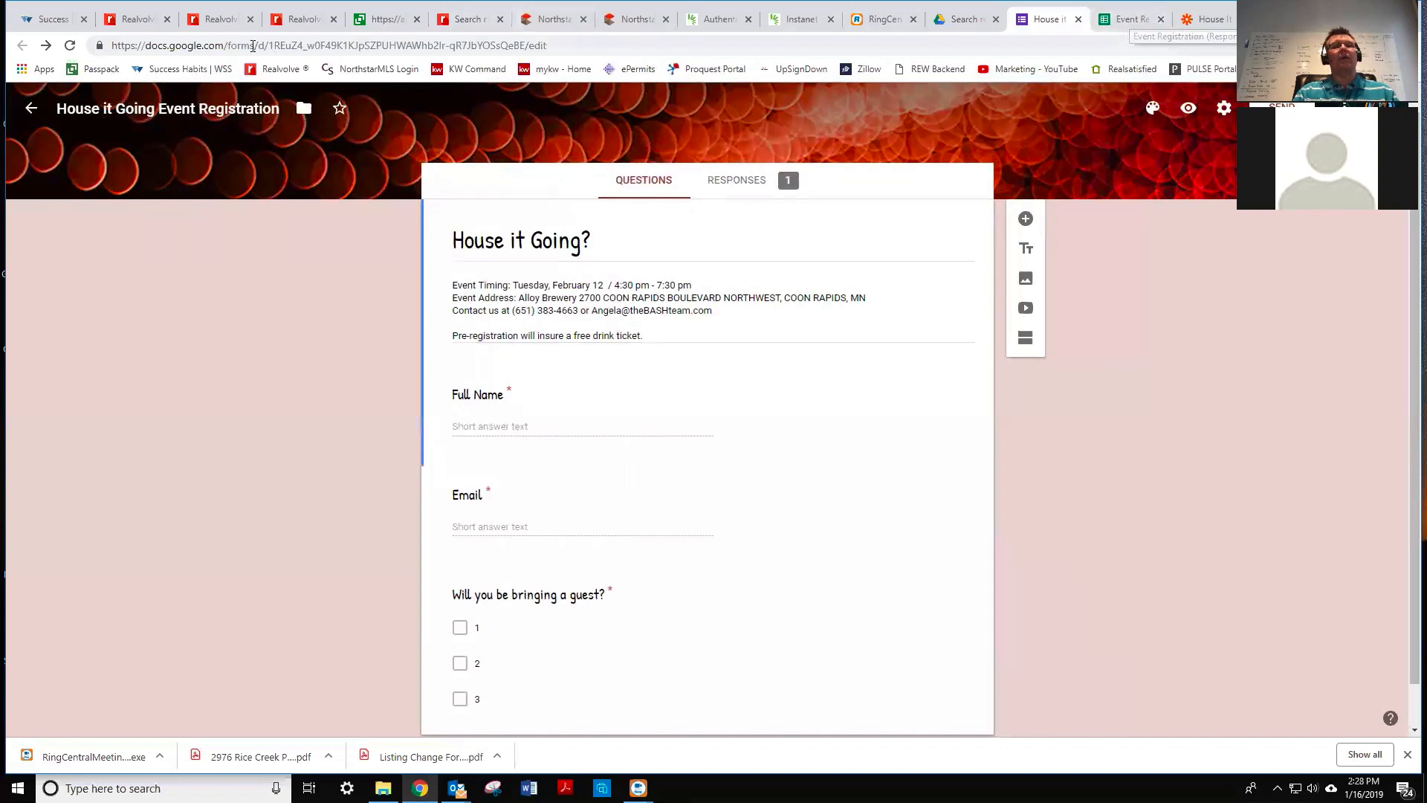
click(109, 18)
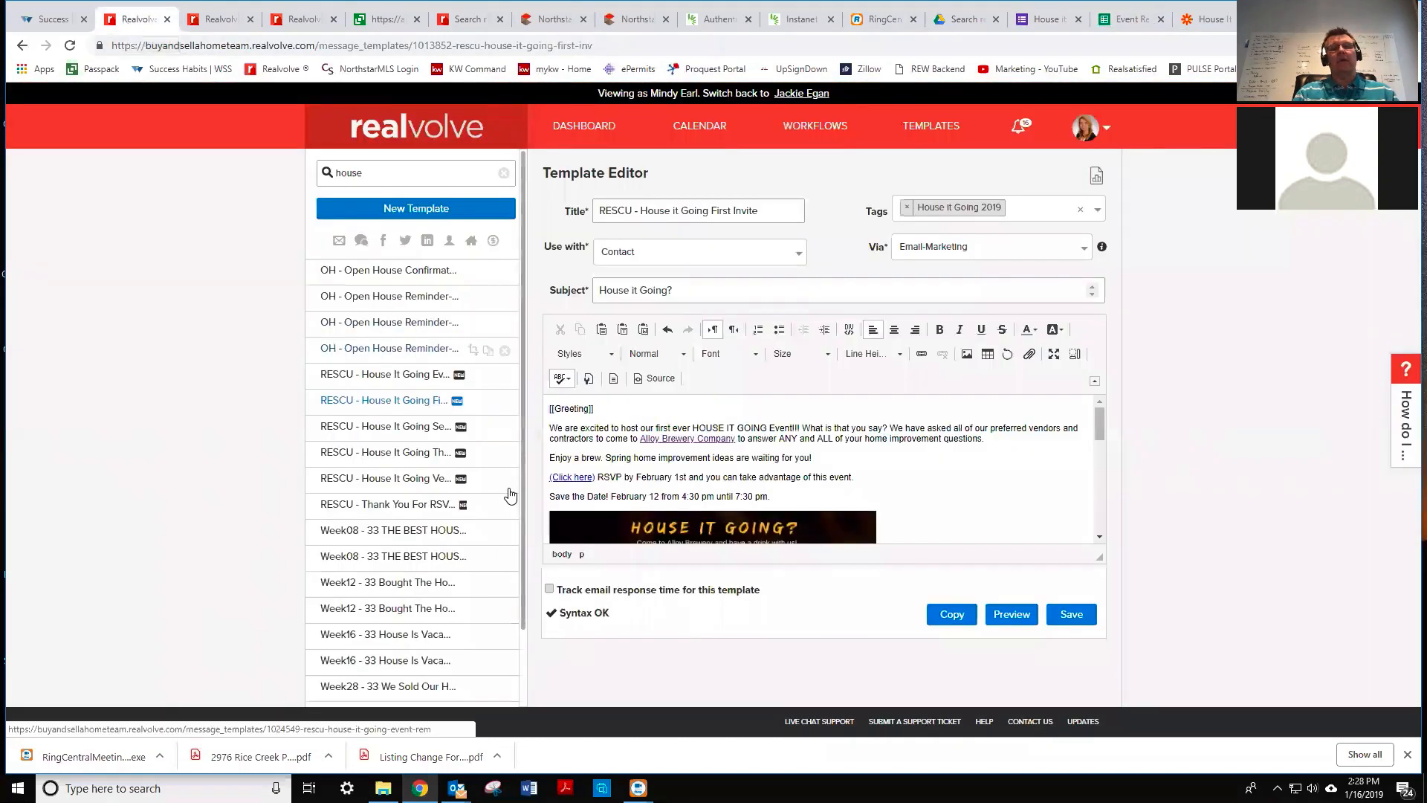
- Compare the House it Going First Invite and Thank you for RSVP email templates
click(209, 20)
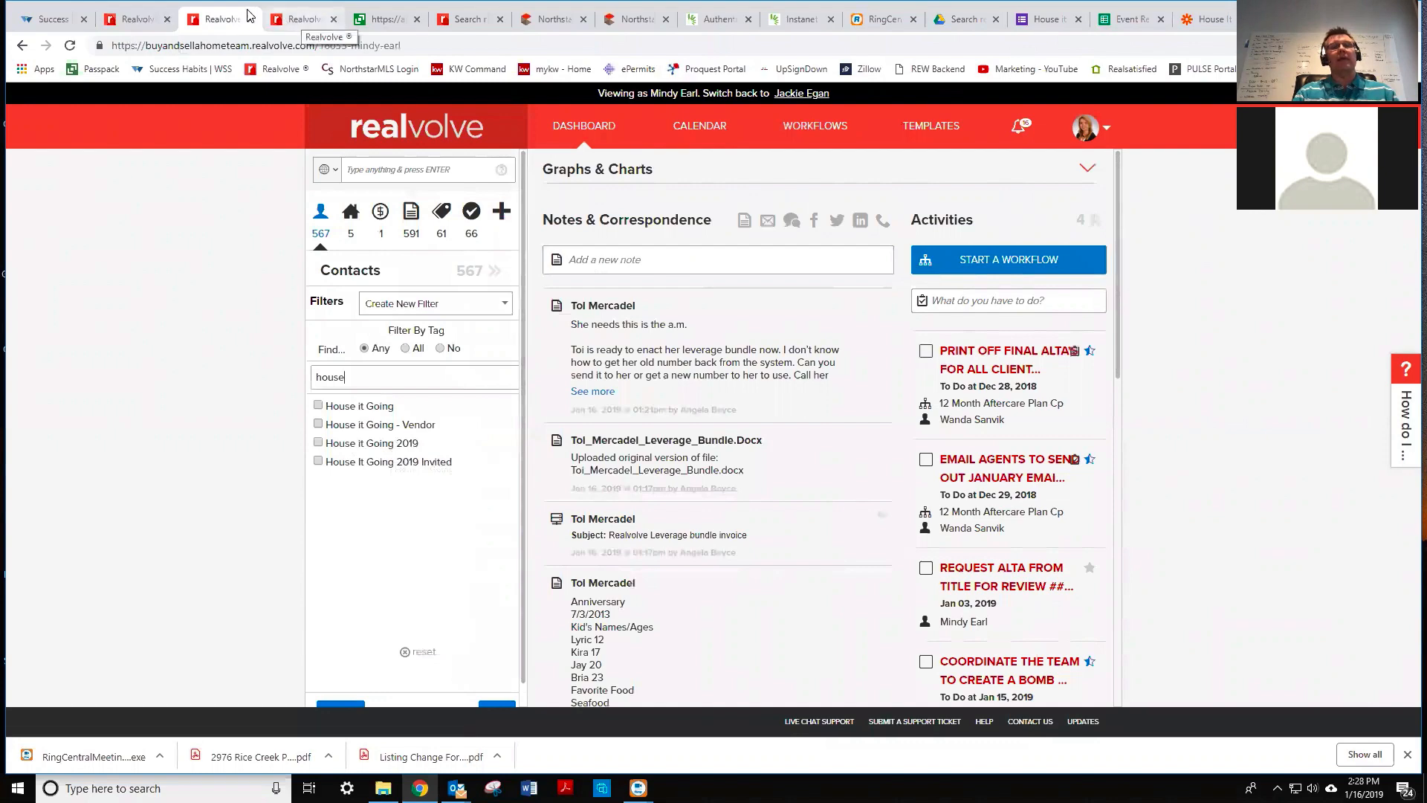
click(307, 22)
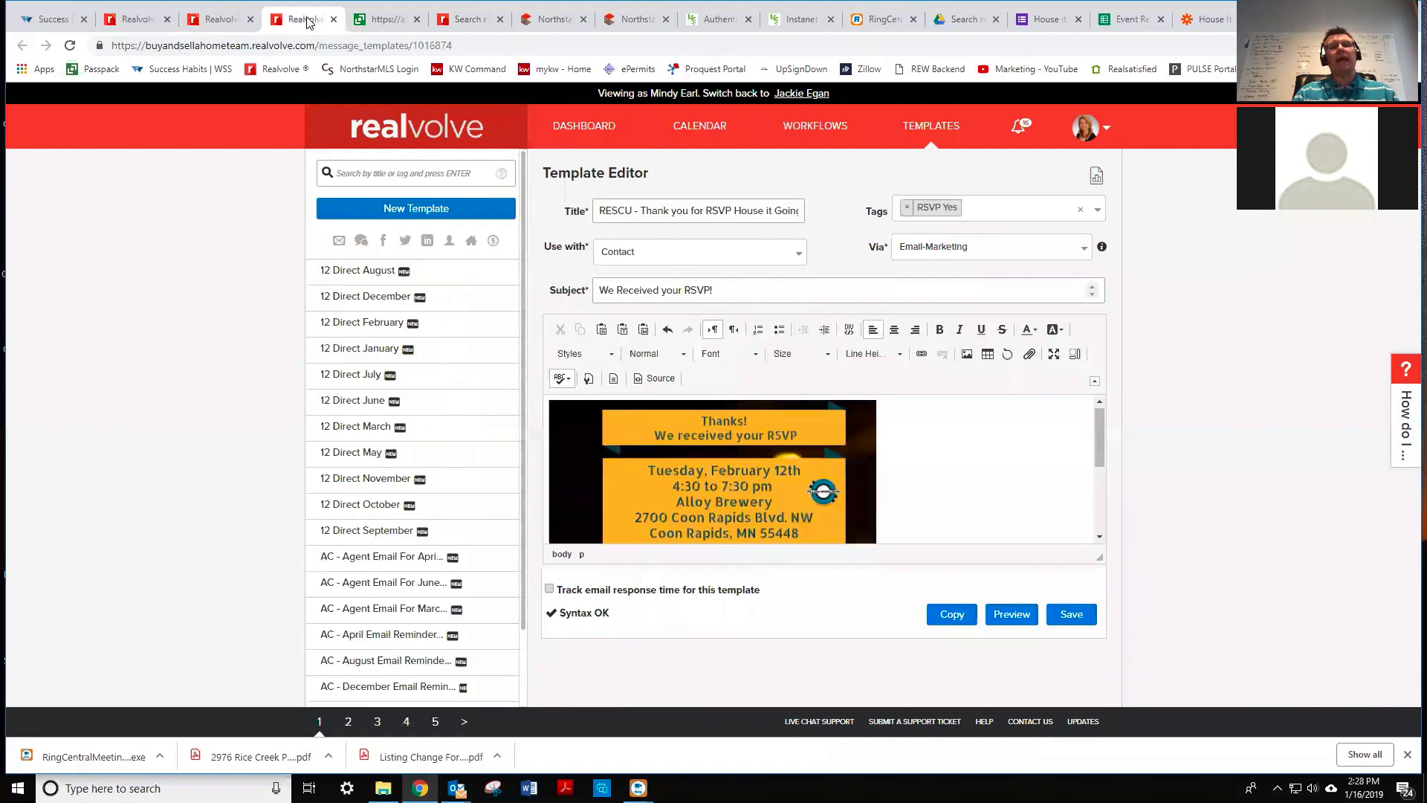
click(131, 20)
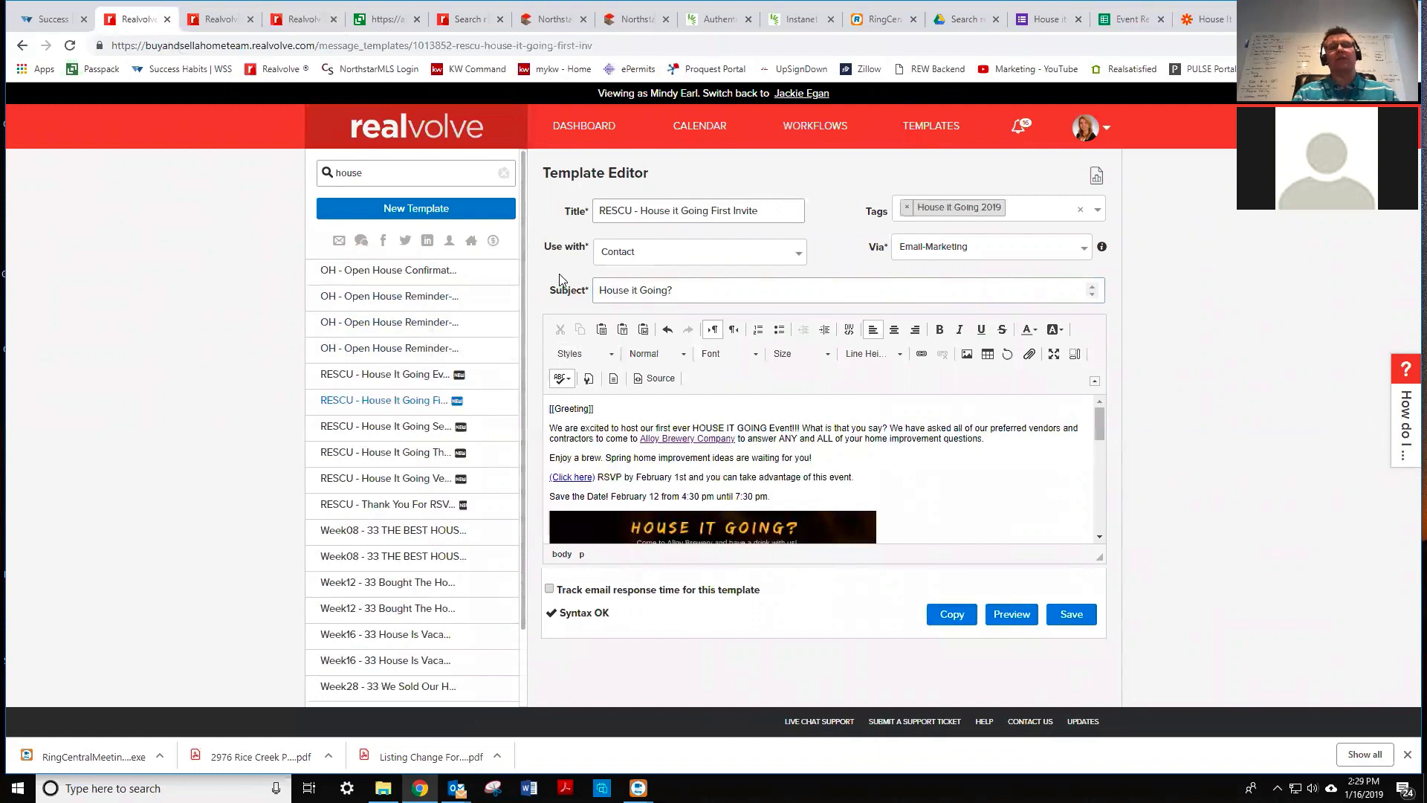
click(296, 20)
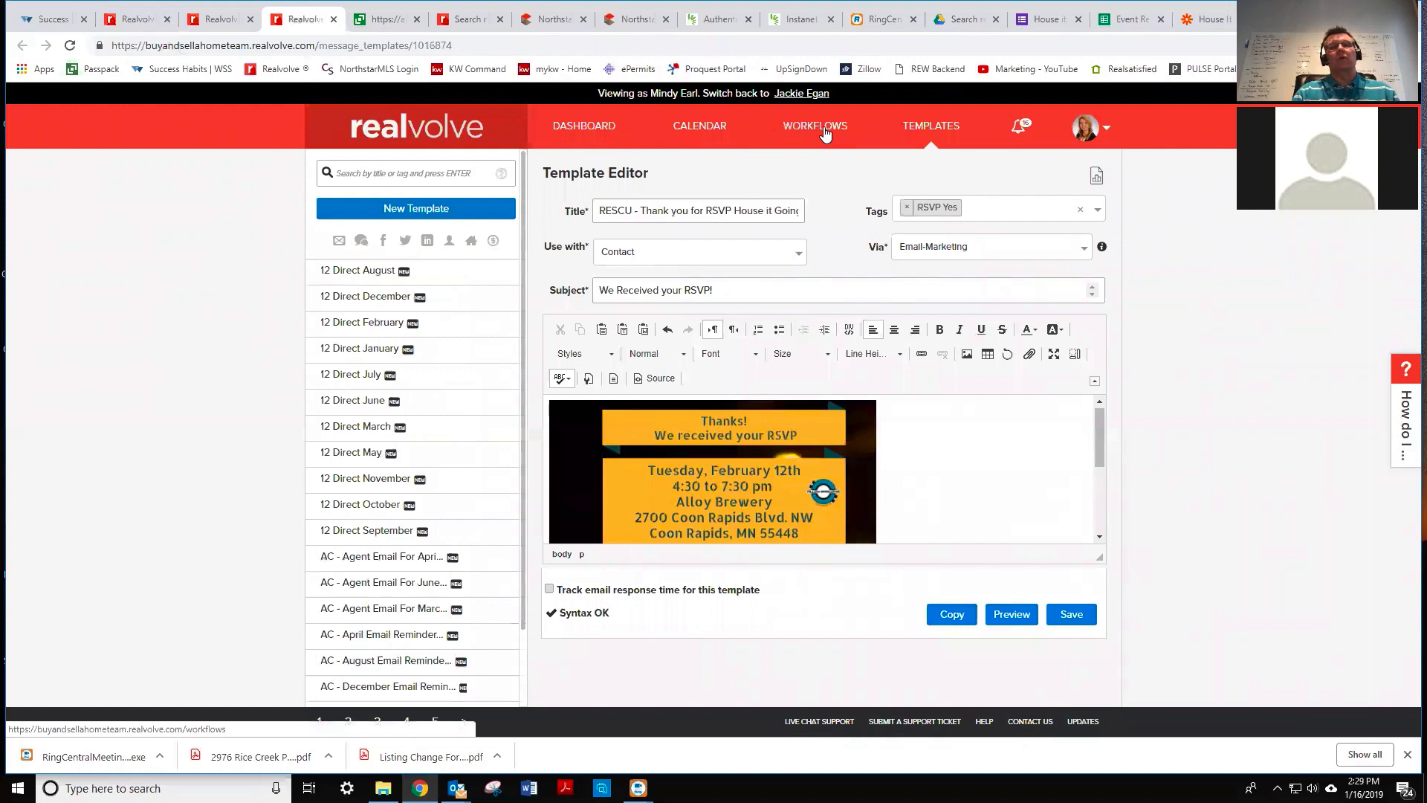
click(821, 128)
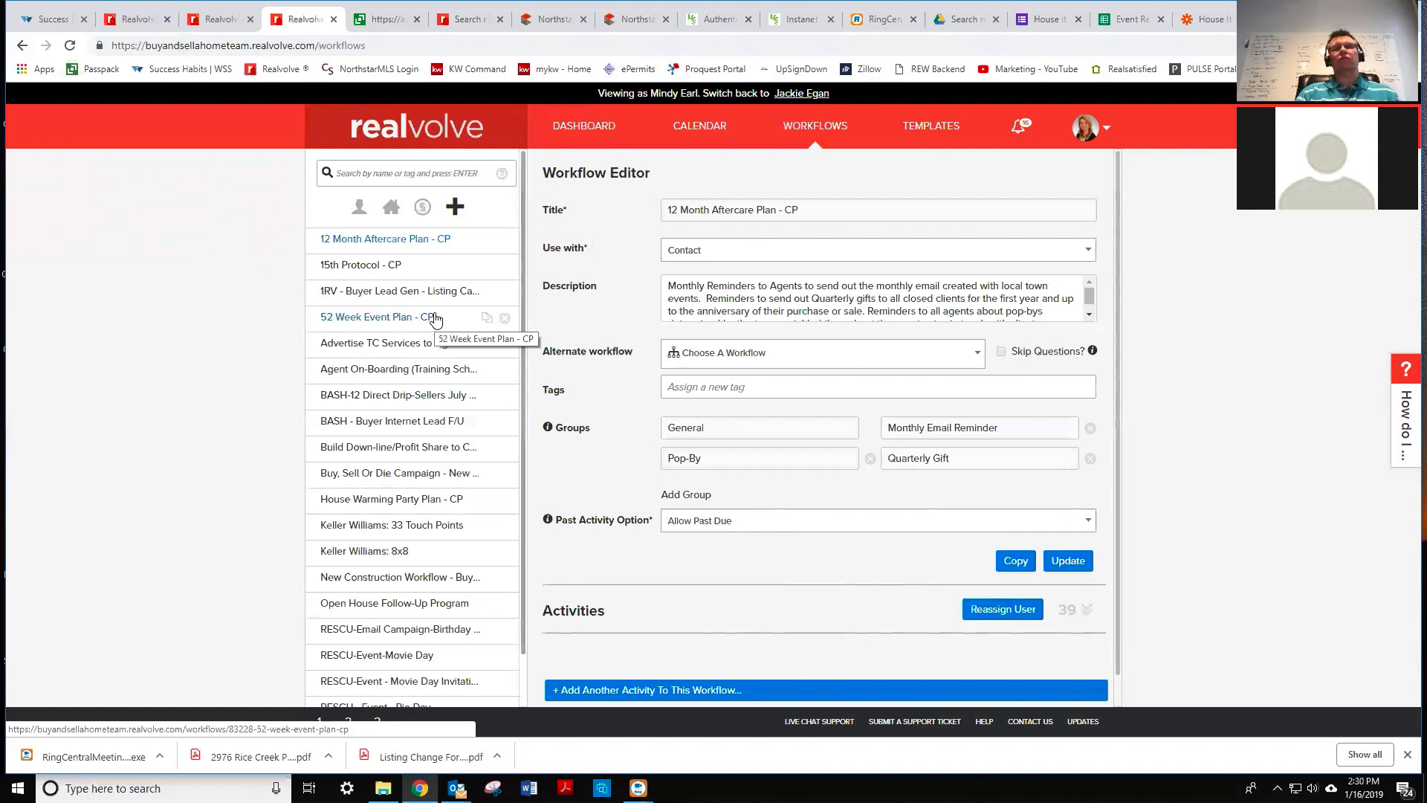
- Switch to the Event Registration (Responses) spreadsheet holding one response row
click(1128, 21)
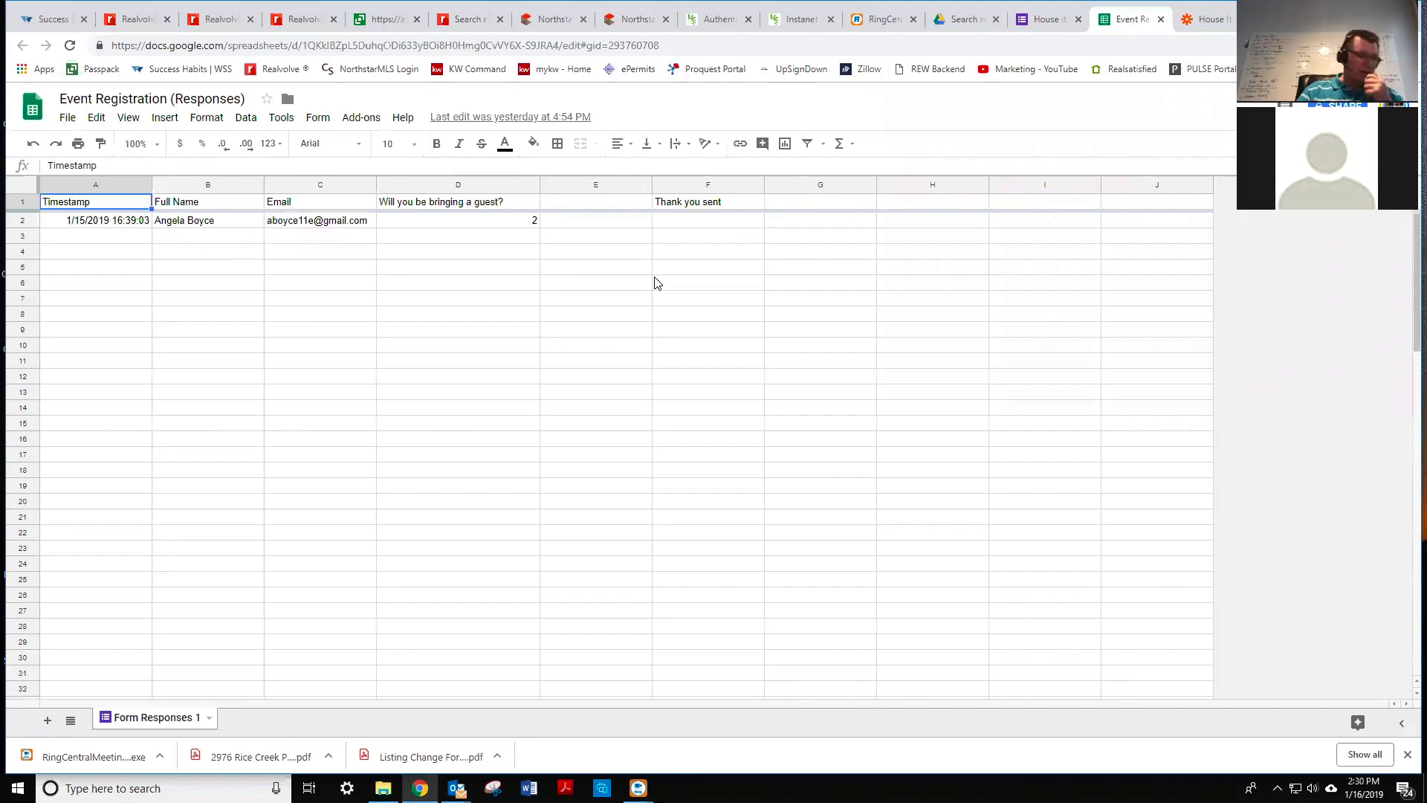
- Insert a new untitled multiple-choice question after the guest-count question
click(1048, 22)
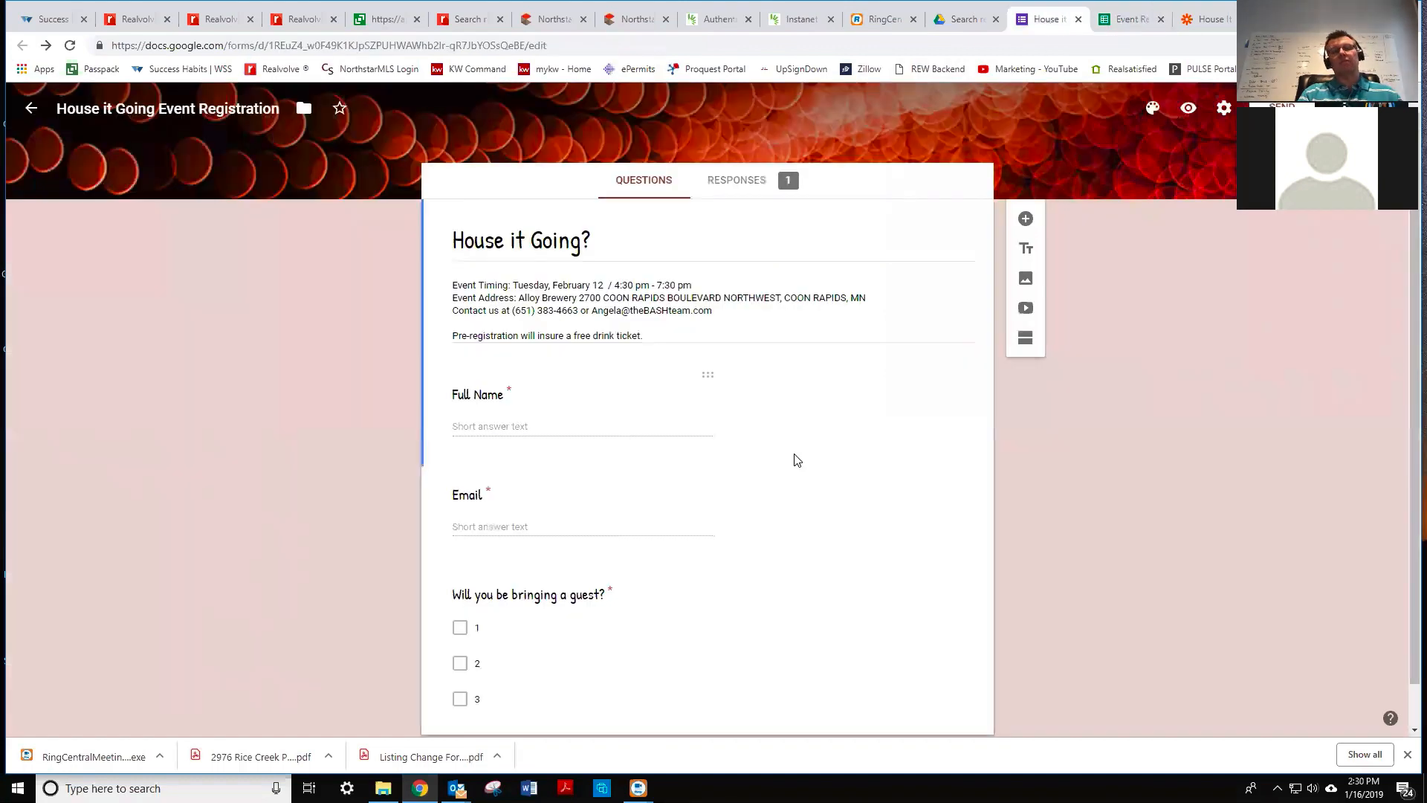
scroll(793, 468, down, 1)
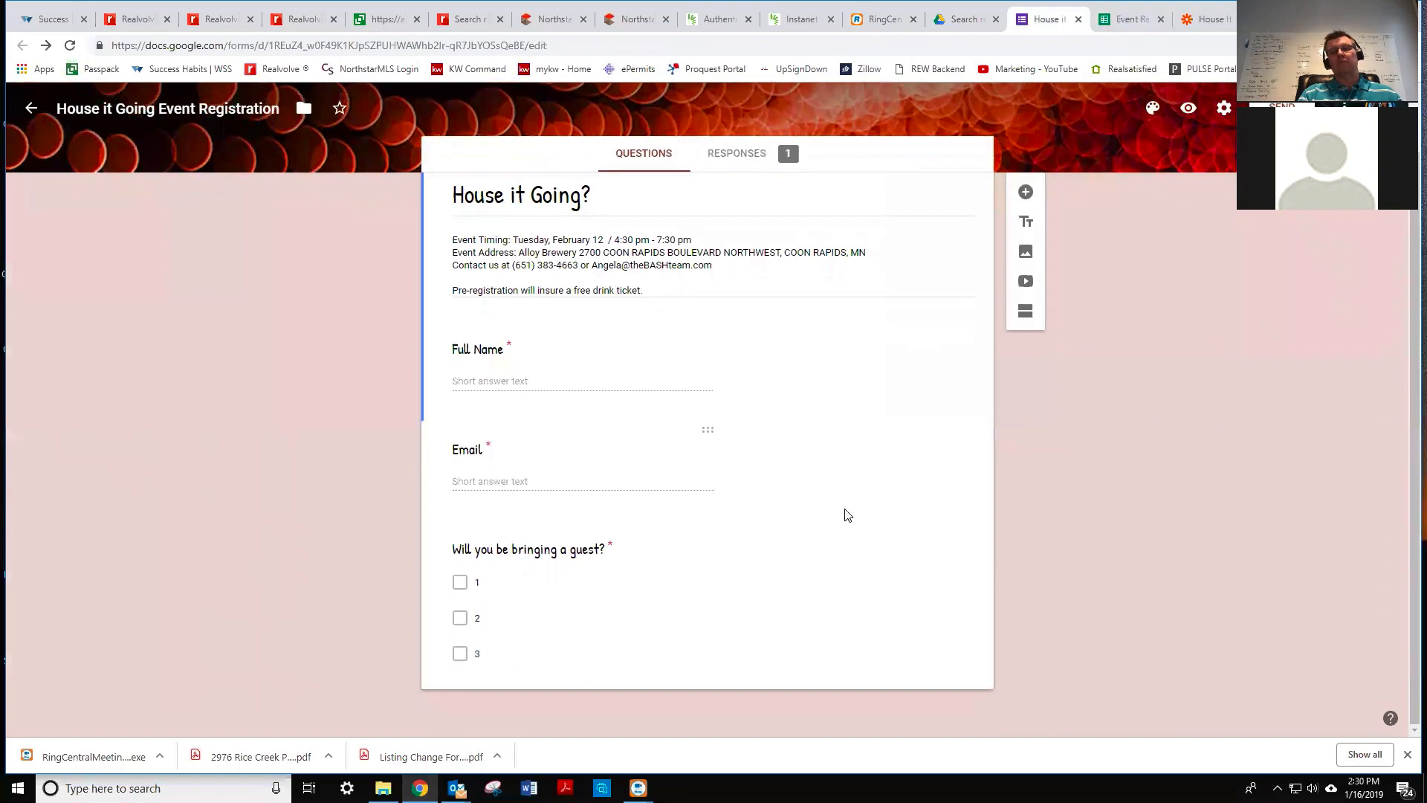
click(706, 584)
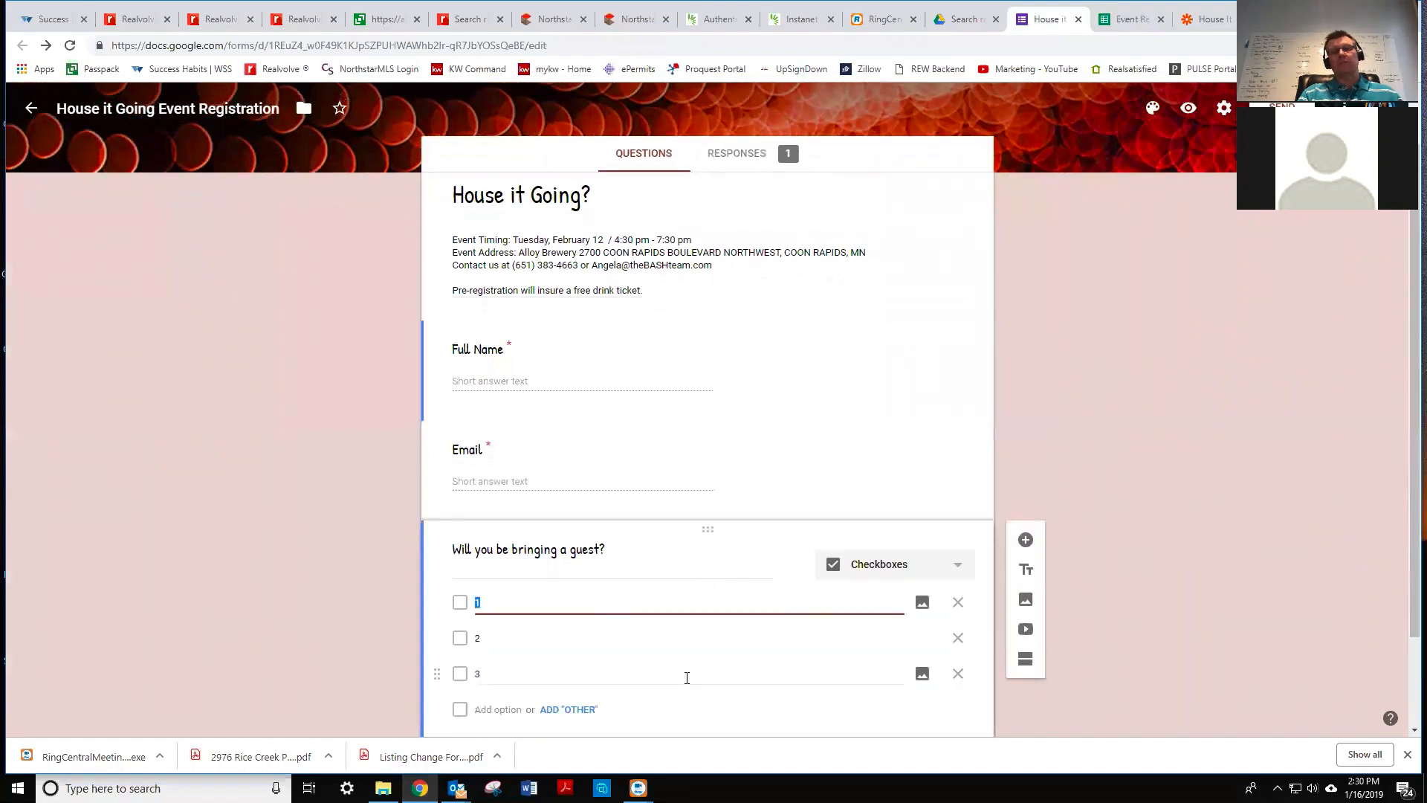
scroll(685, 691, down, 2)
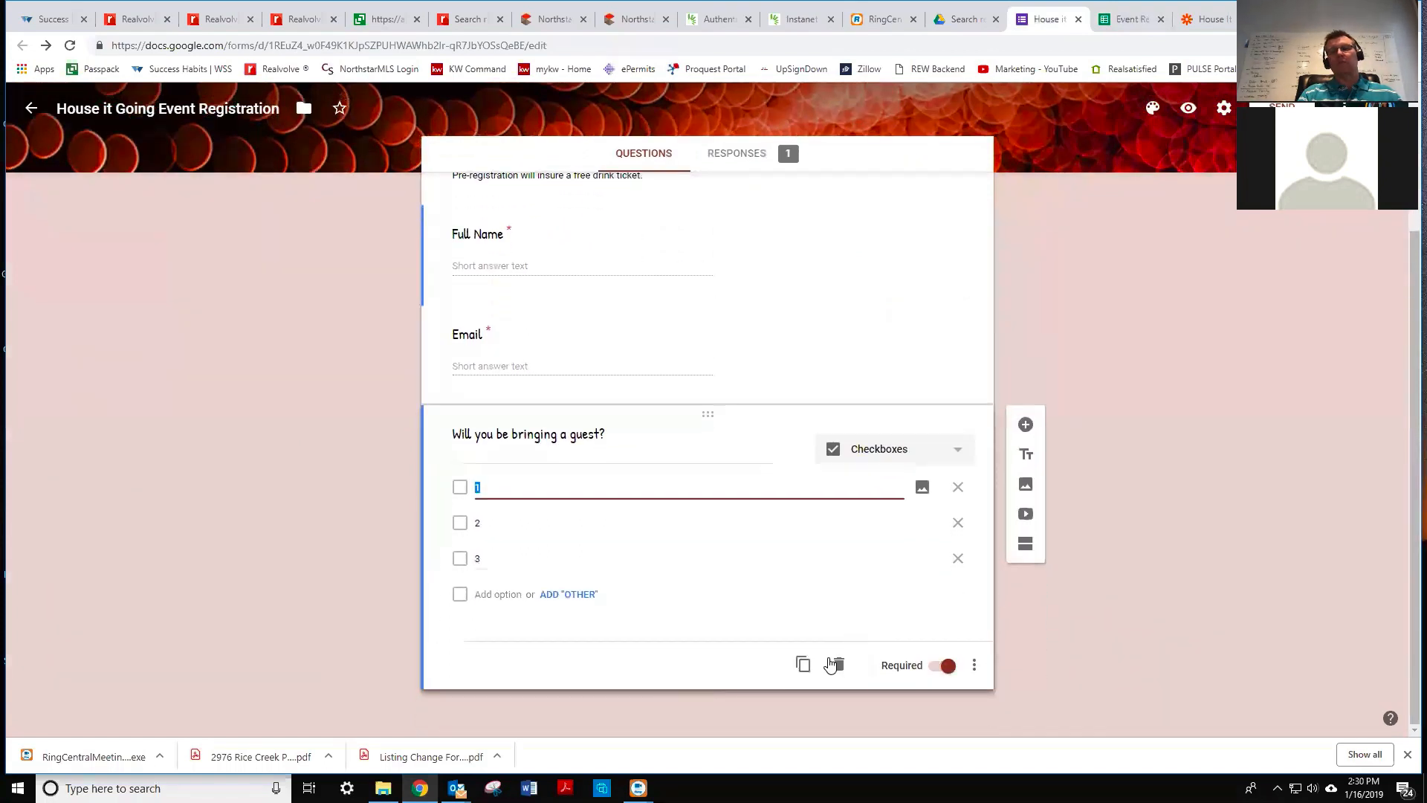
click(1027, 427)
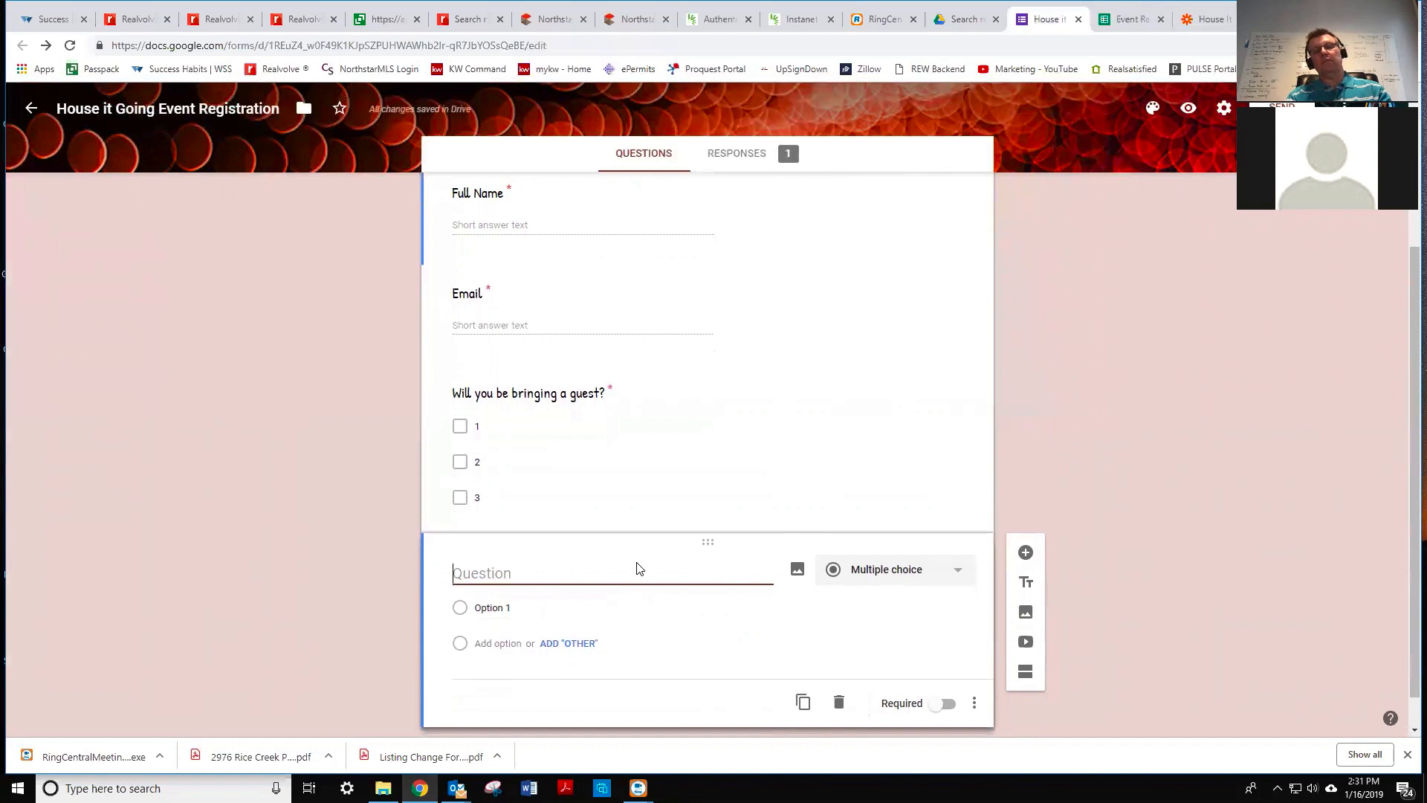
- Title the new question 'Attending' with answer choices Yes and No
text(Attending)
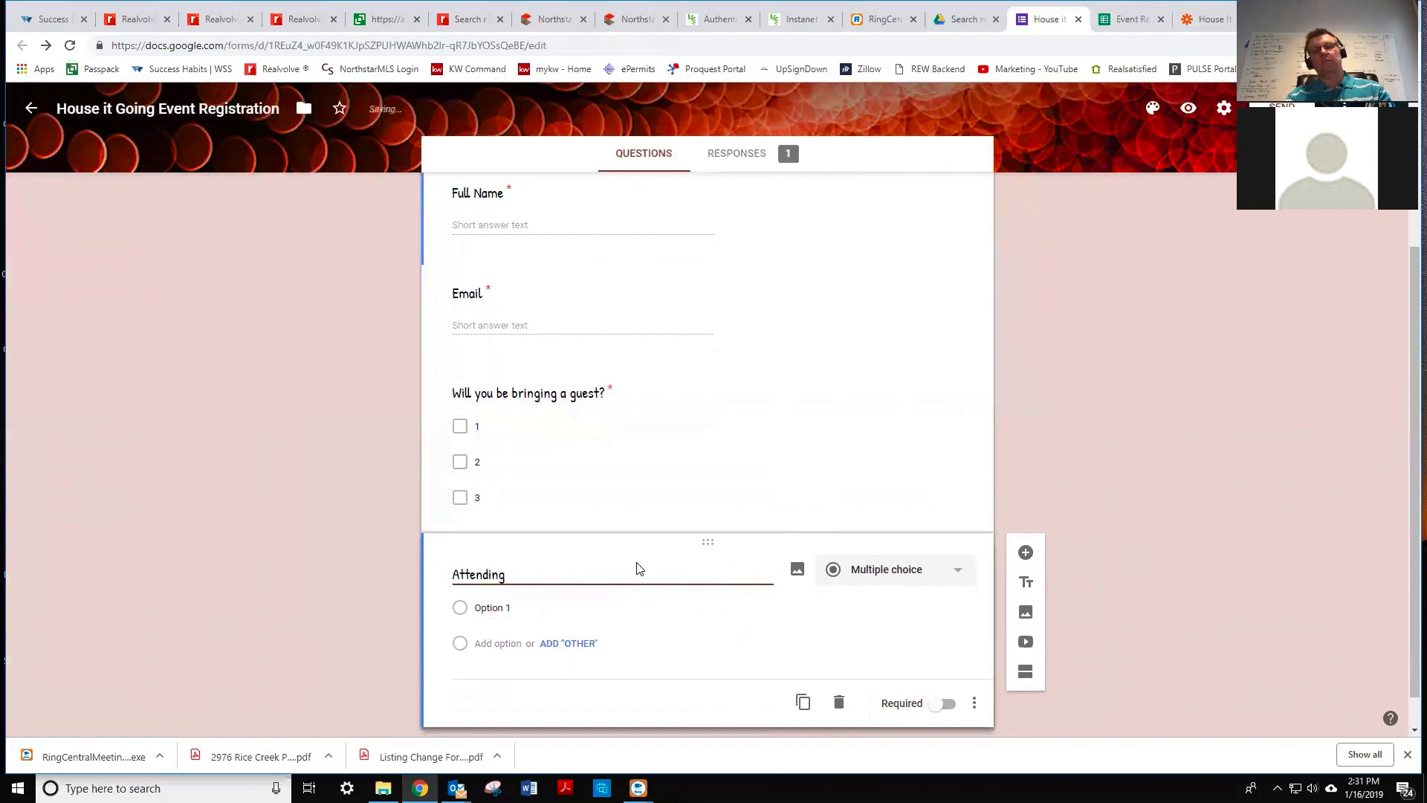
click(513, 637)
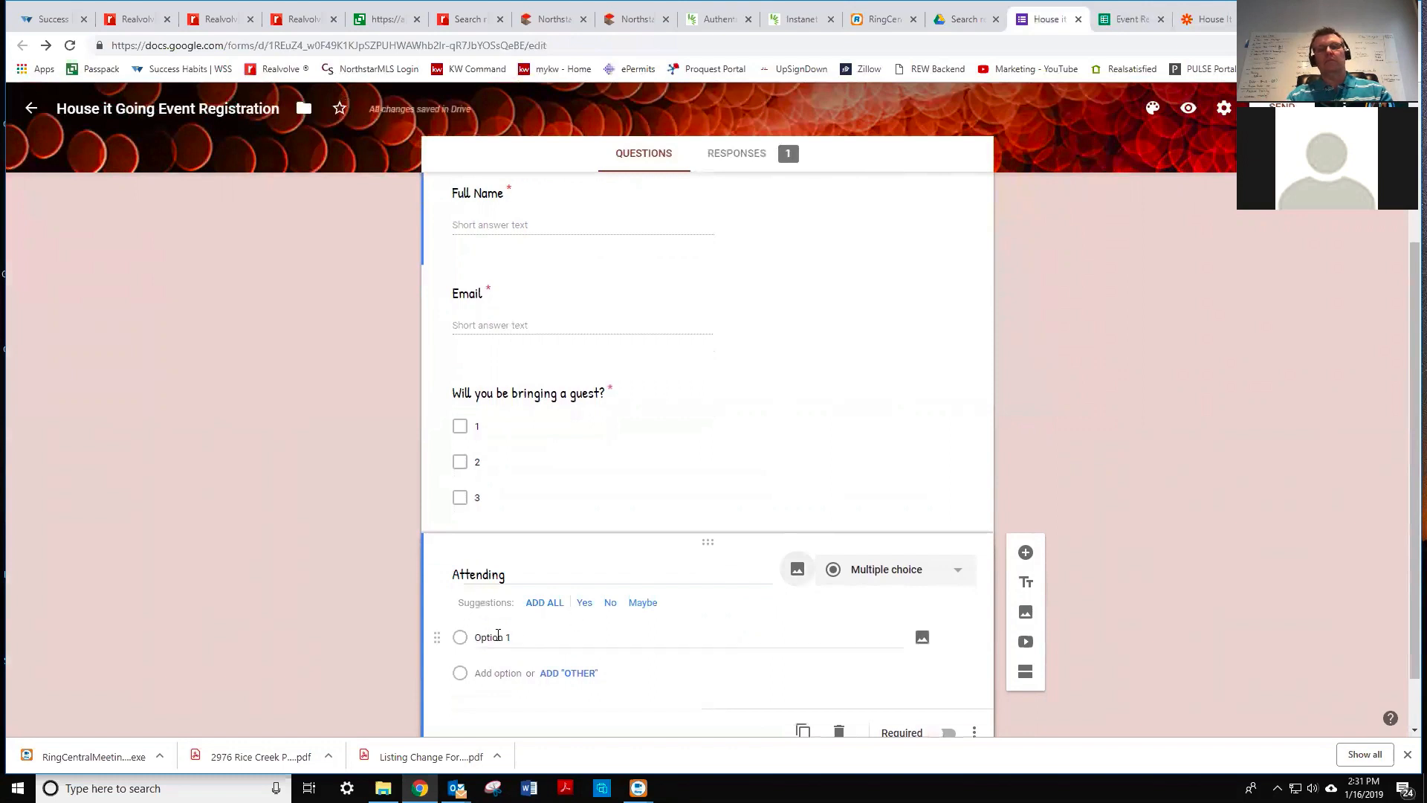
click(498, 637)
text(Yes)
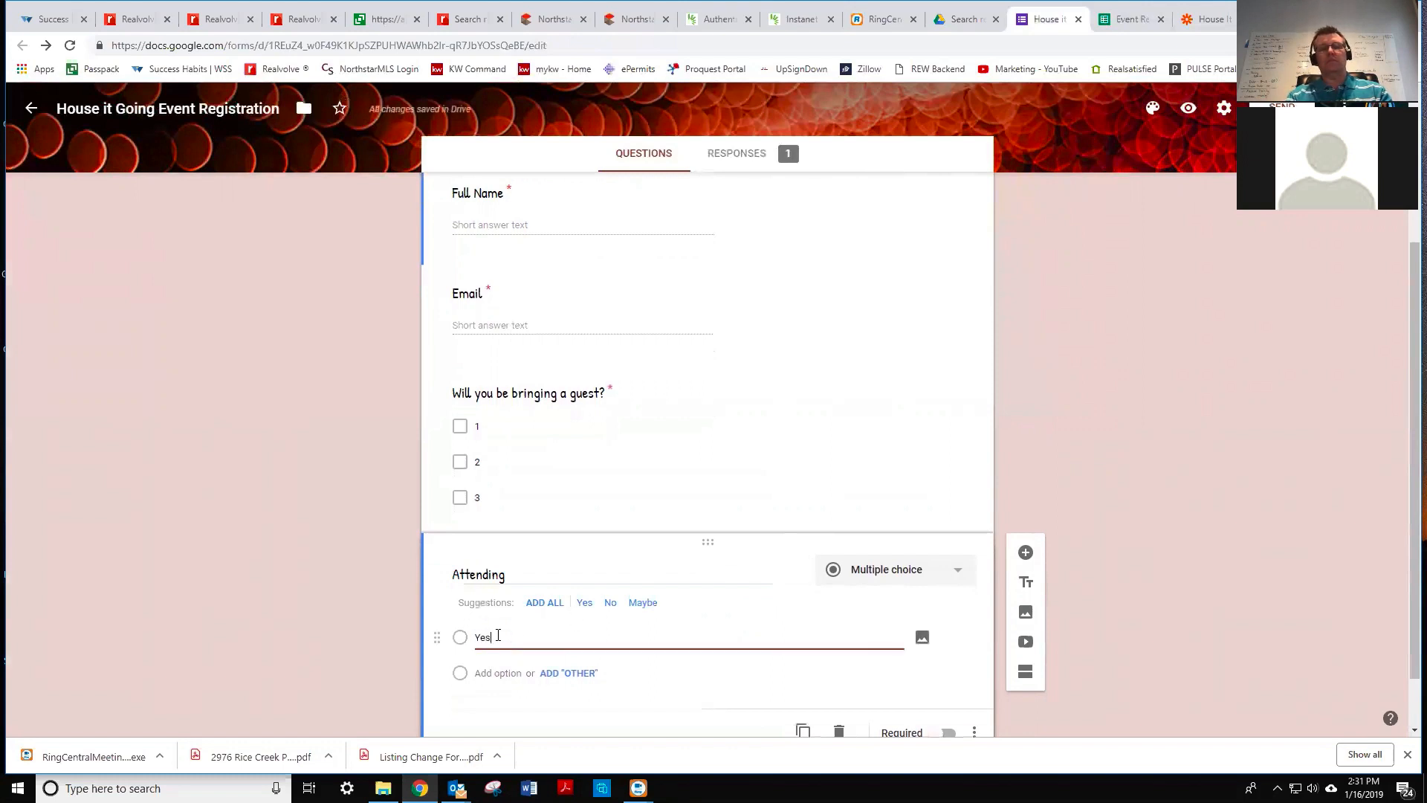
click(512, 668)
key(Tab)
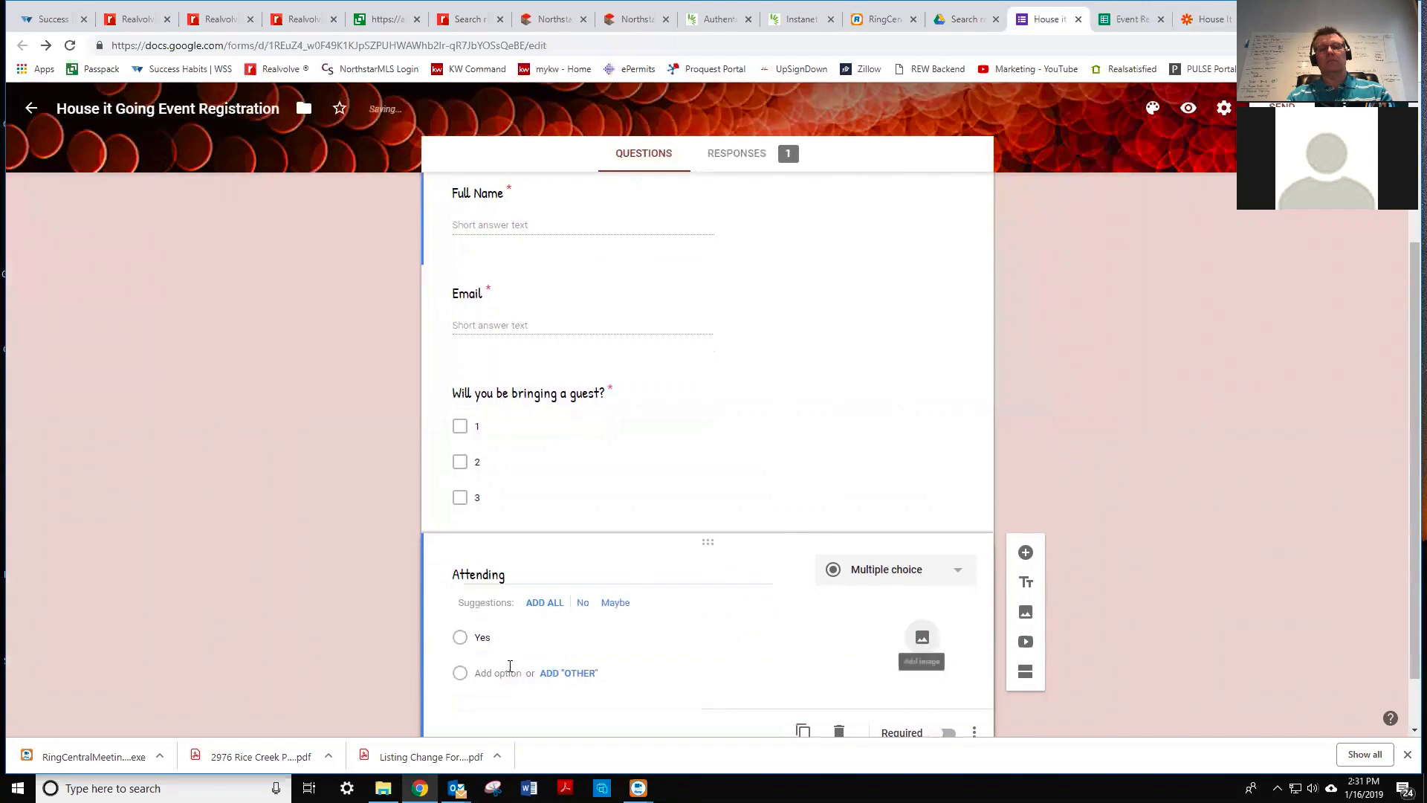
scroll(525, 666, down, 1)
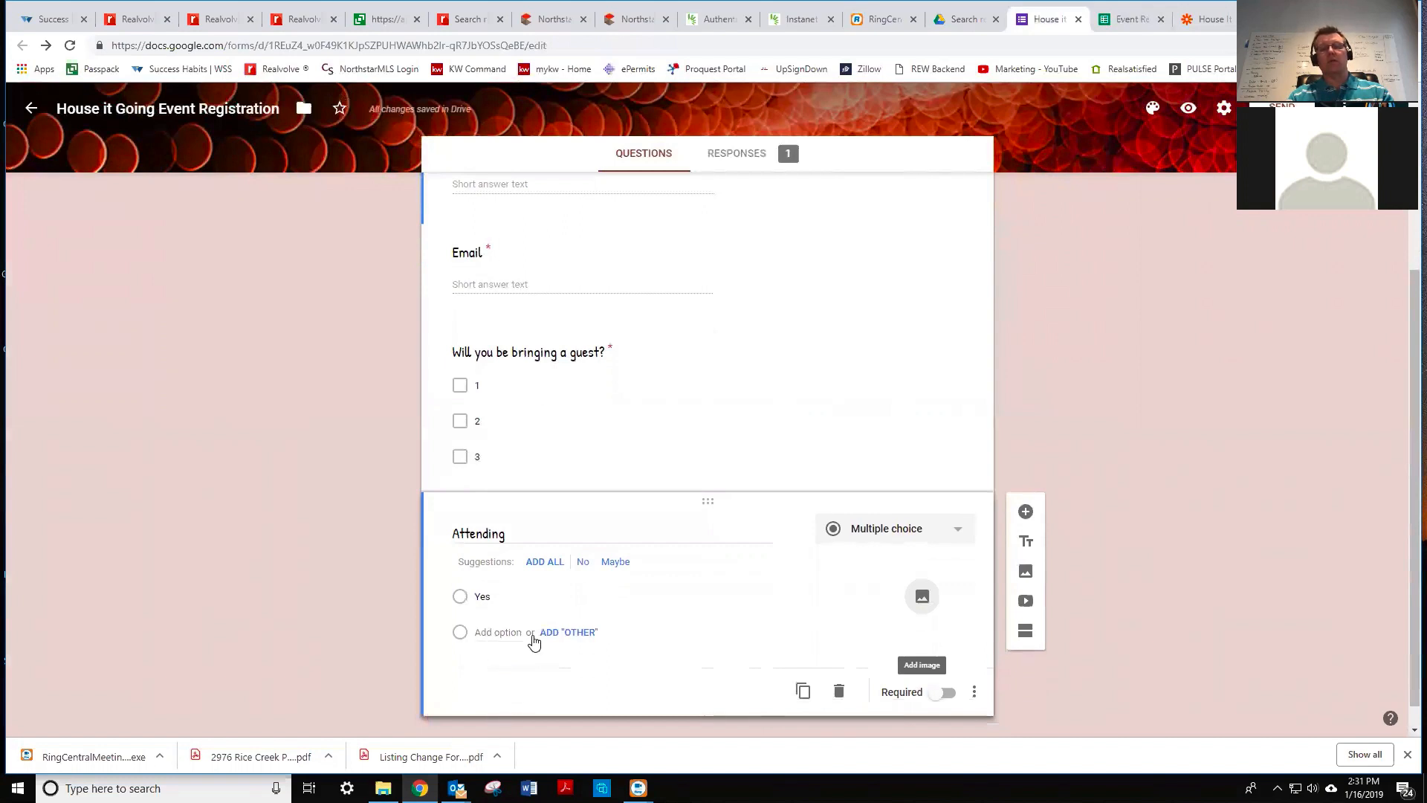
click(581, 563)
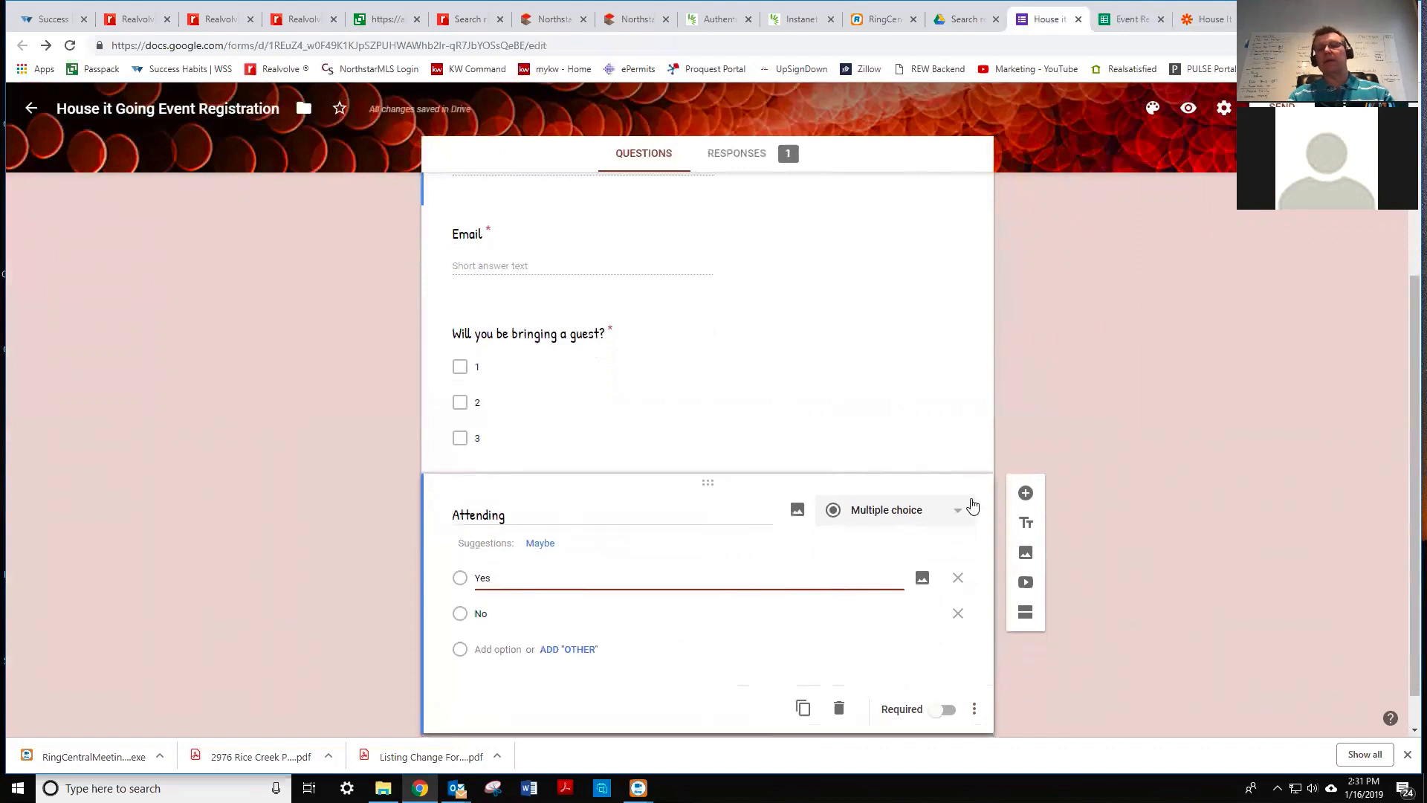
- Add a 'Comments' question below and make Attending required
click(1026, 494)
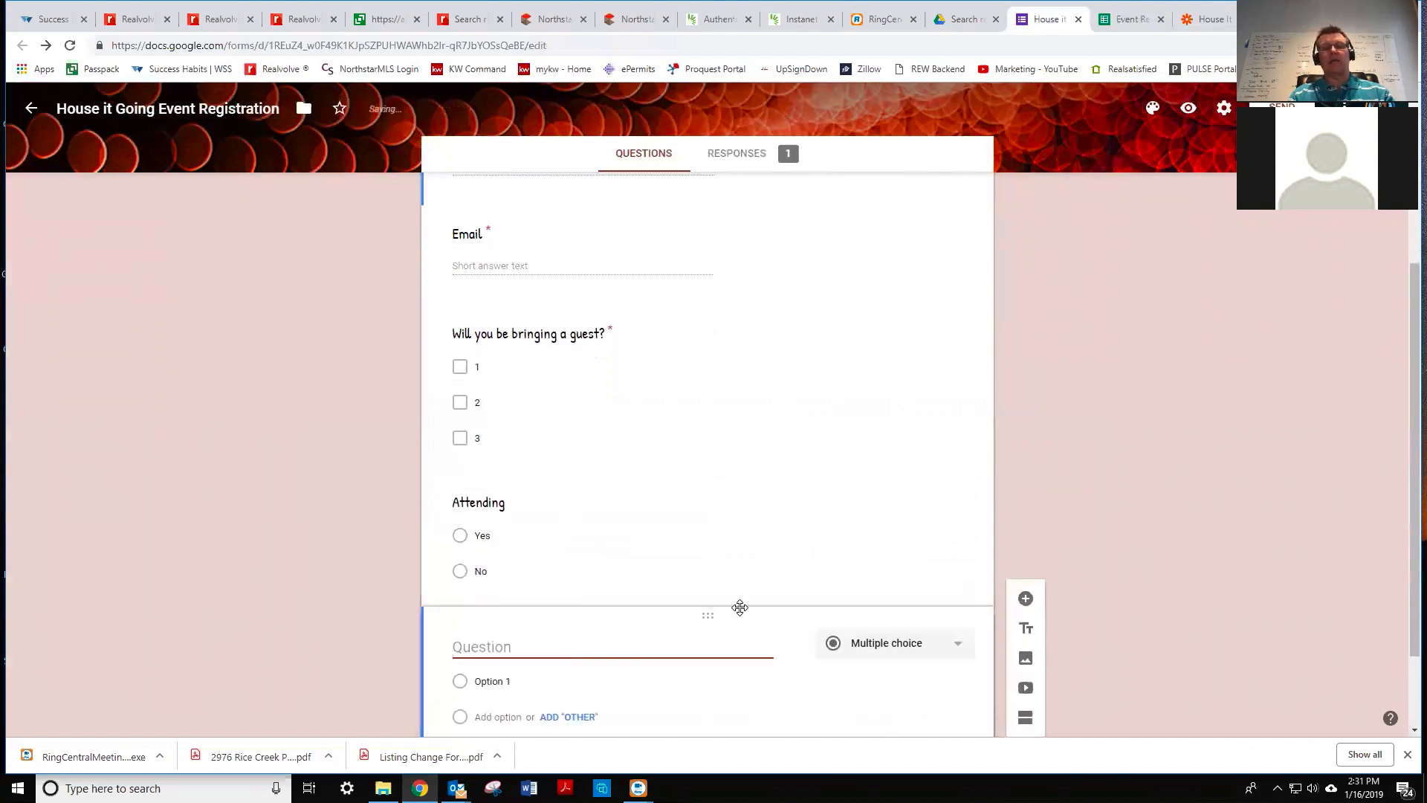
text(Comments)
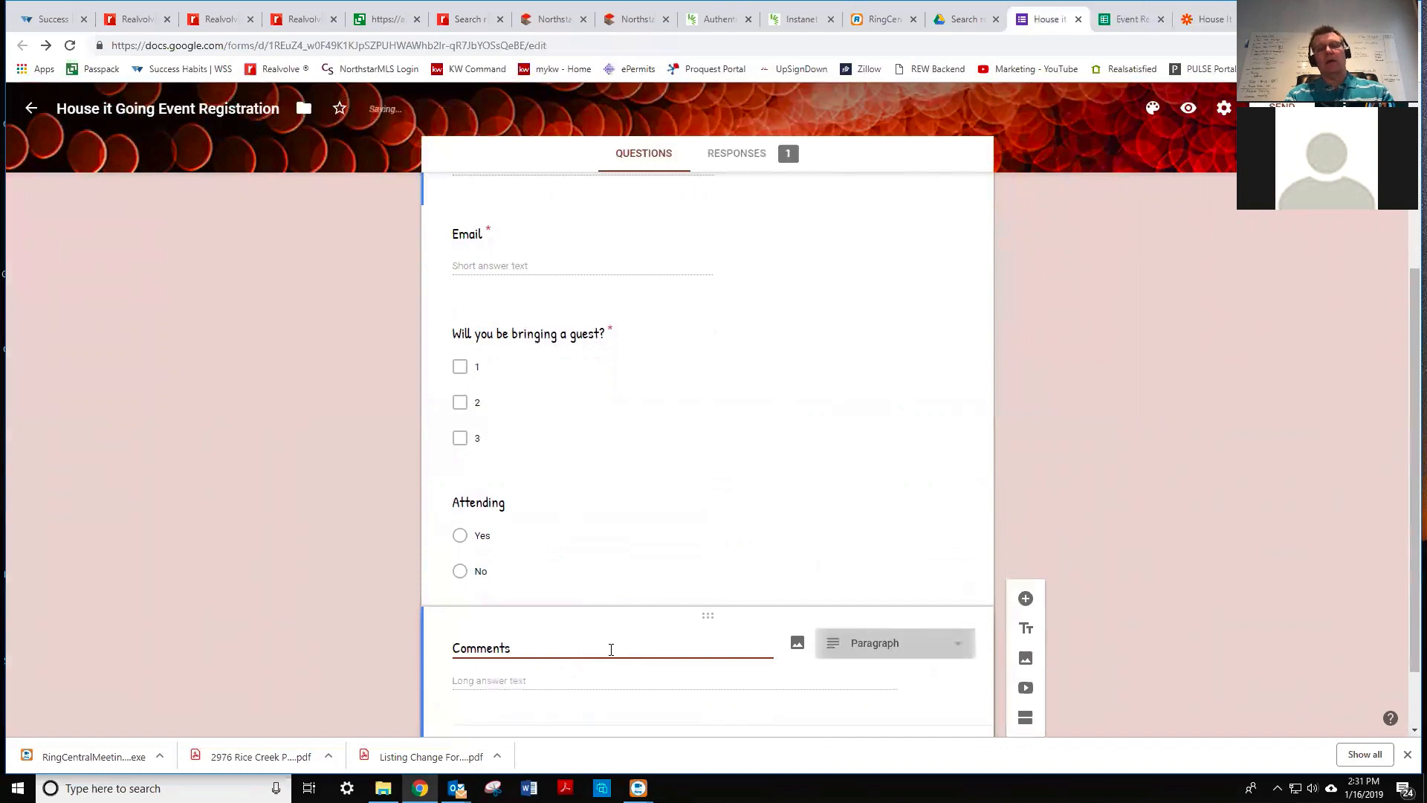
key(Tab)
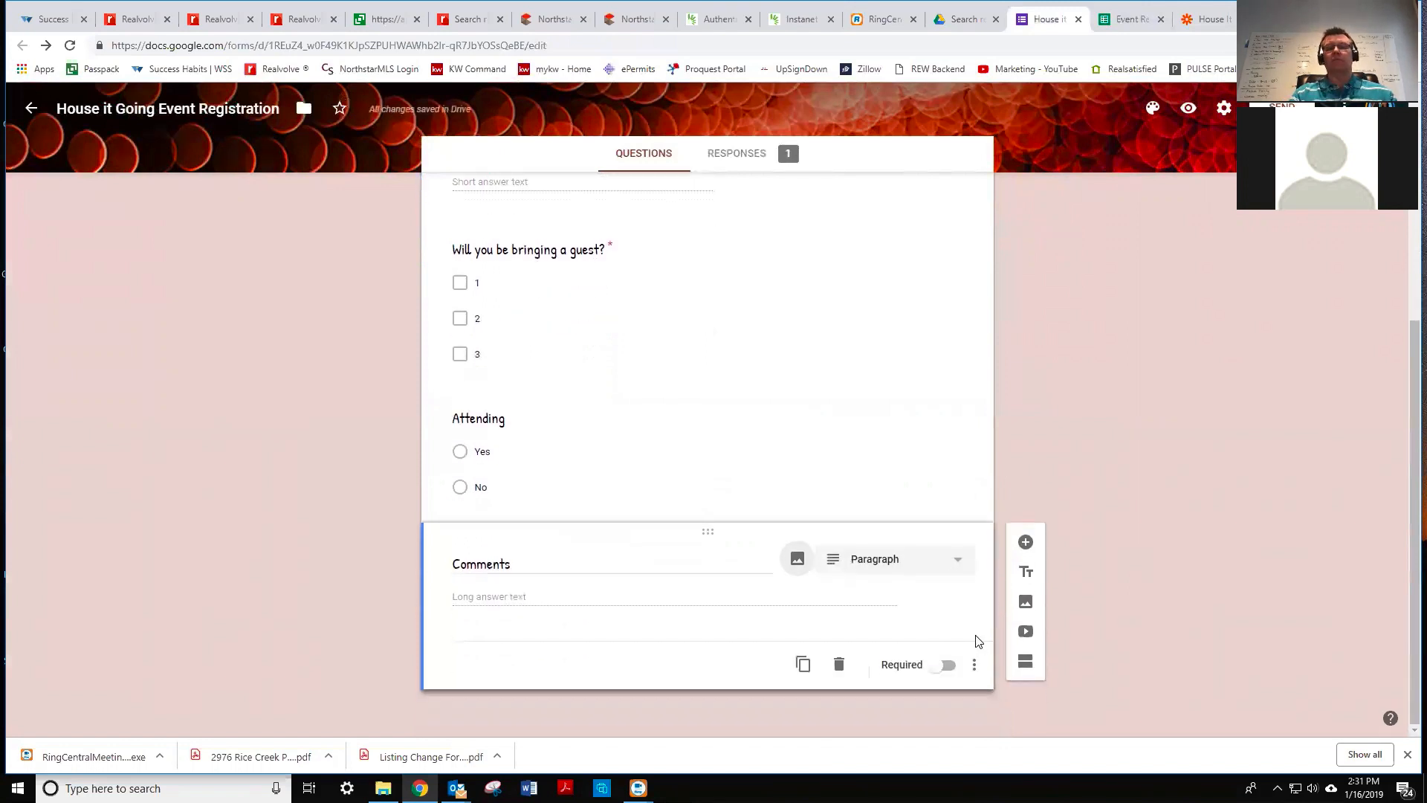
click(519, 421)
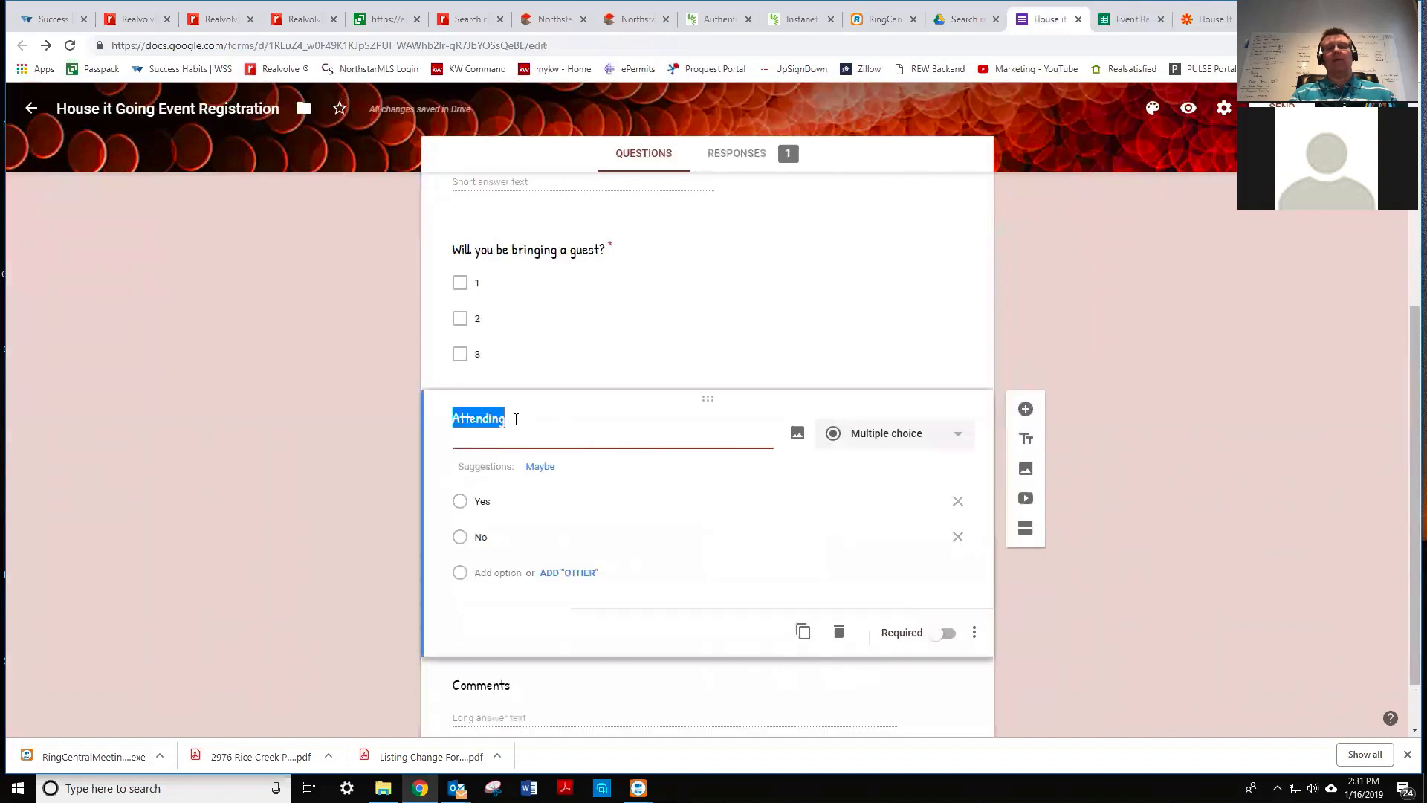
click(942, 632)
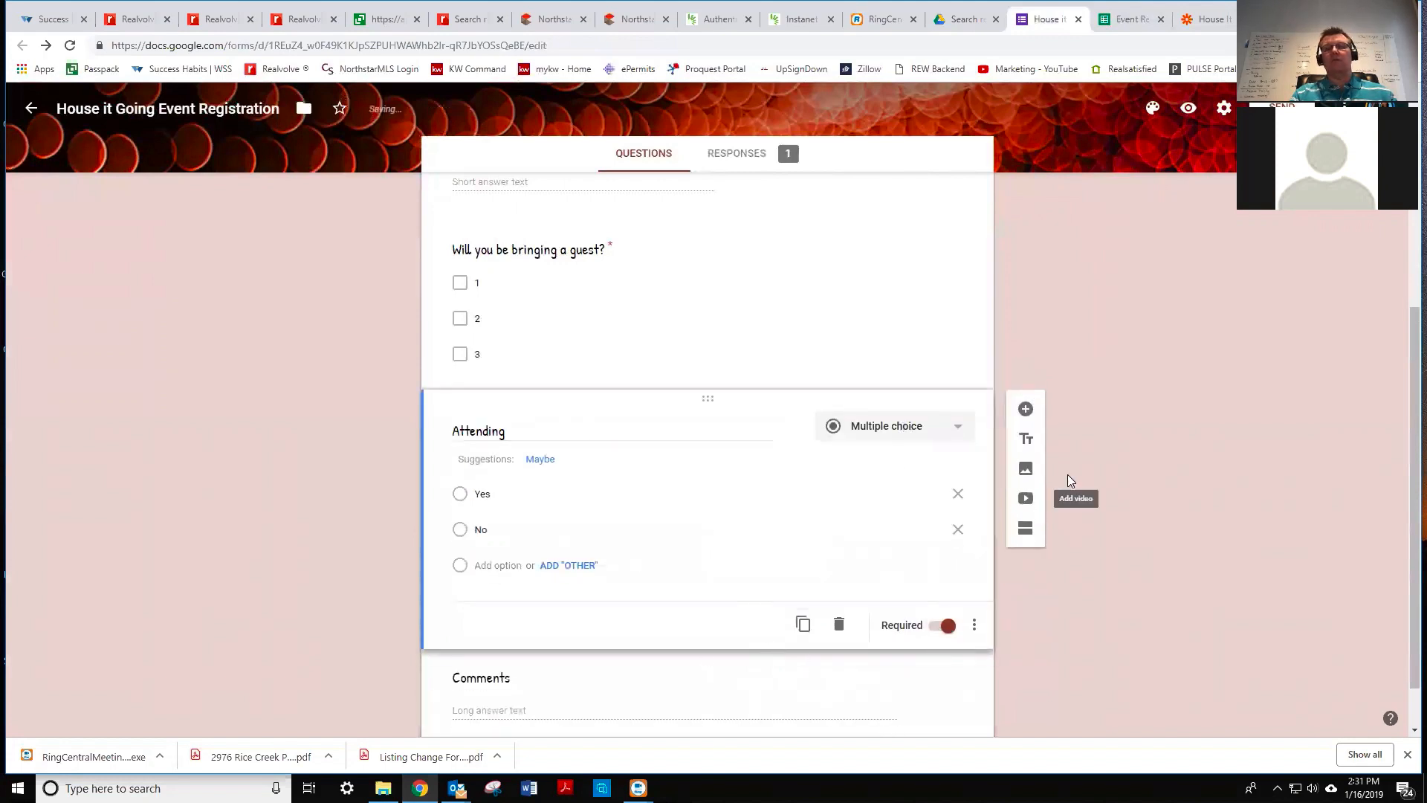
click(513, 677)
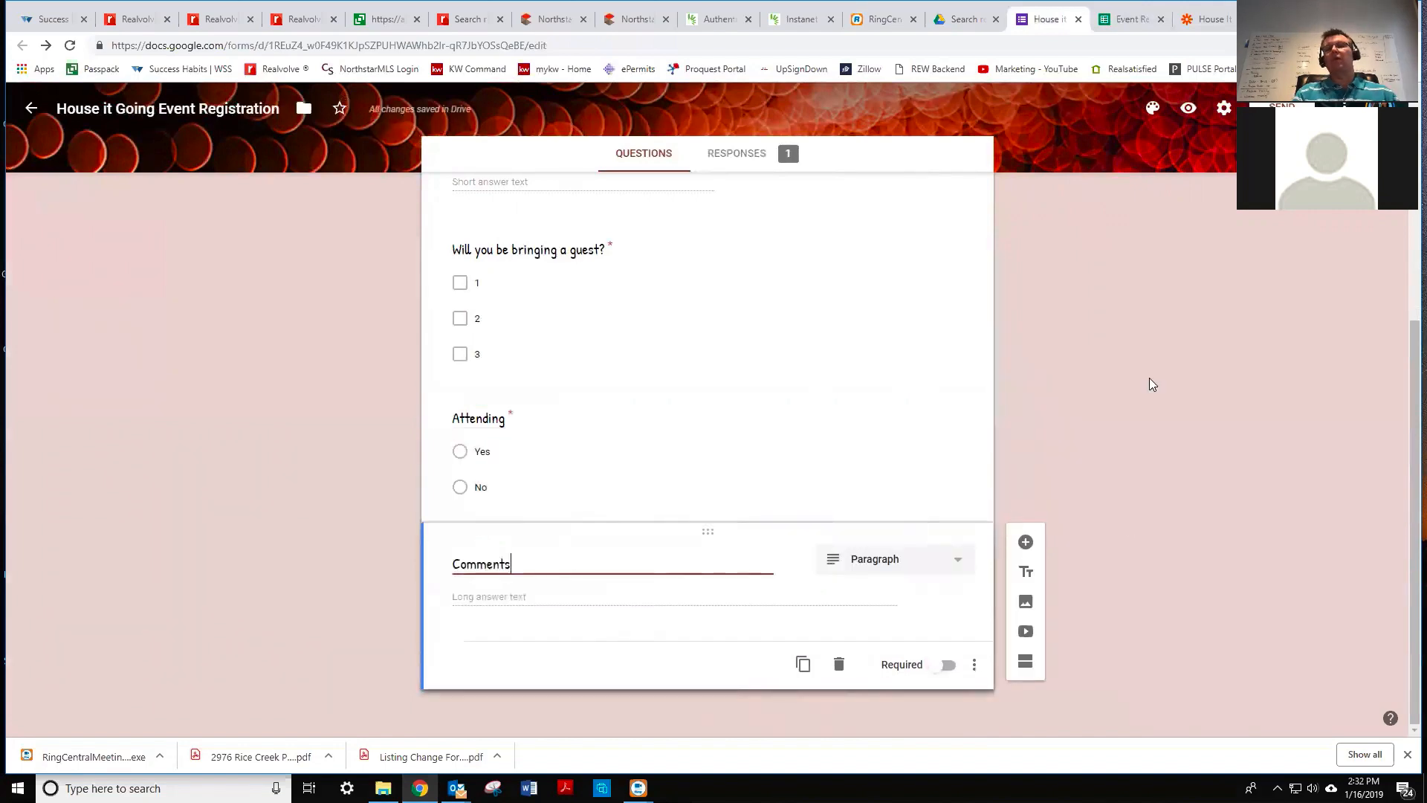
click(1189, 108)
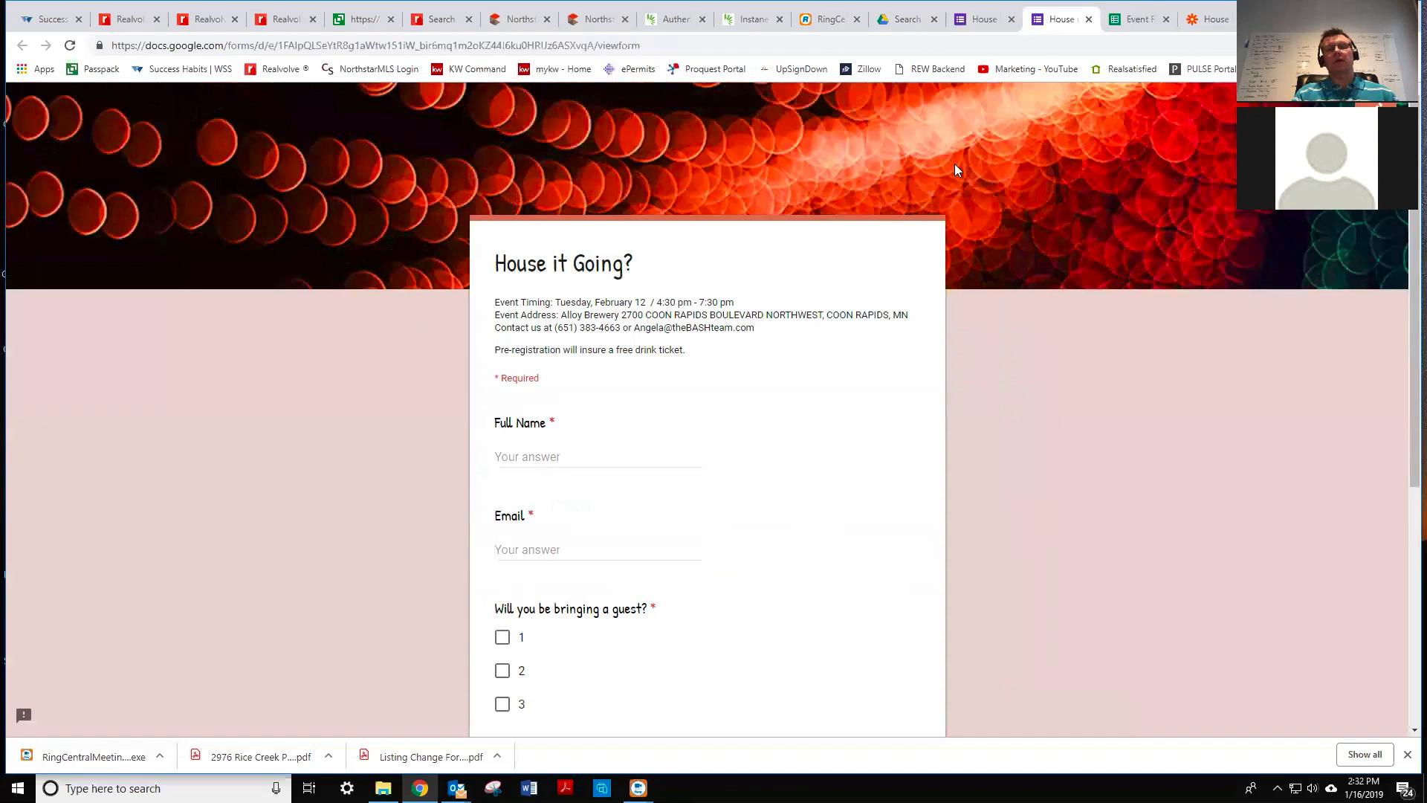
- Fill in the test guest's full name and e-mail address on the RSVP form
scroll(638, 502, down, 2)
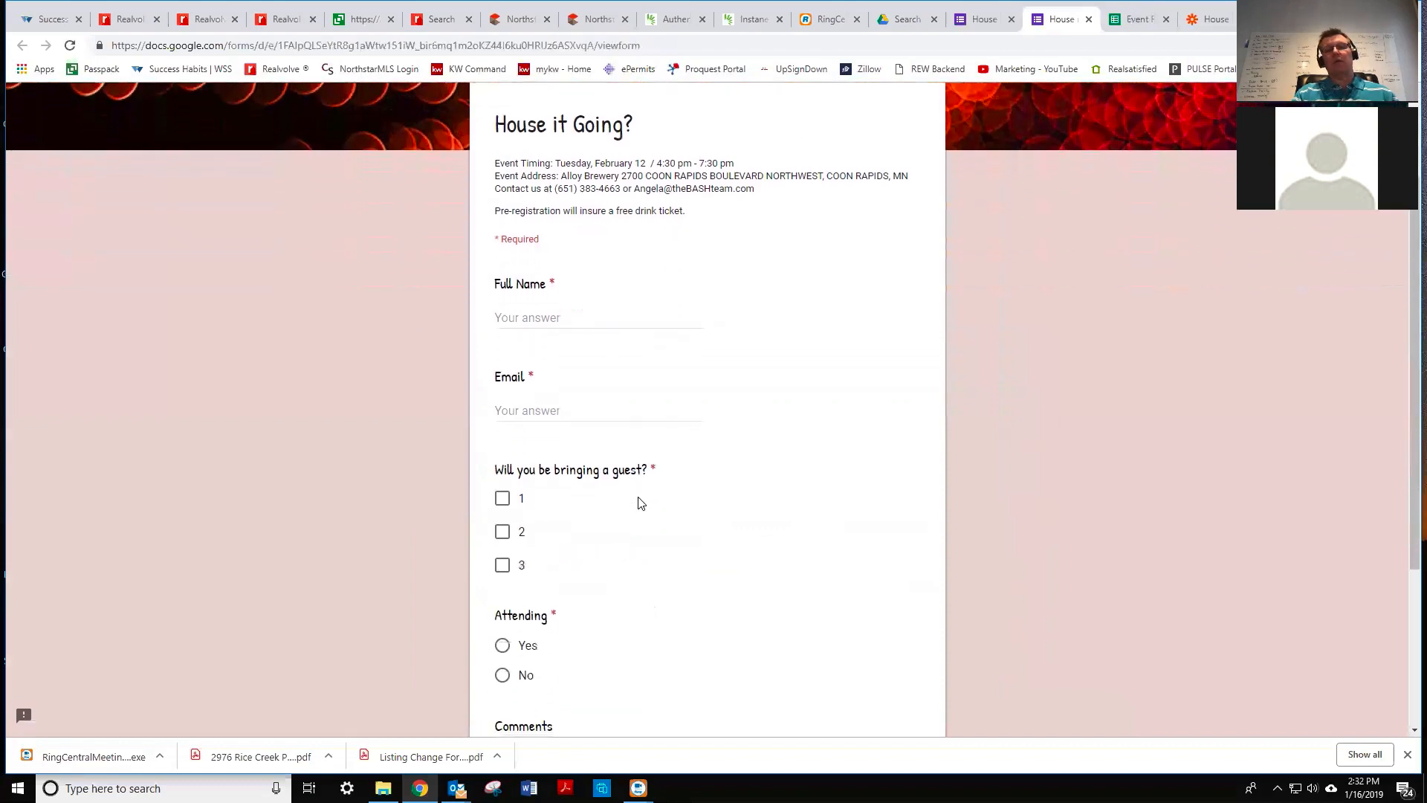
scroll(638, 502, down, 3)
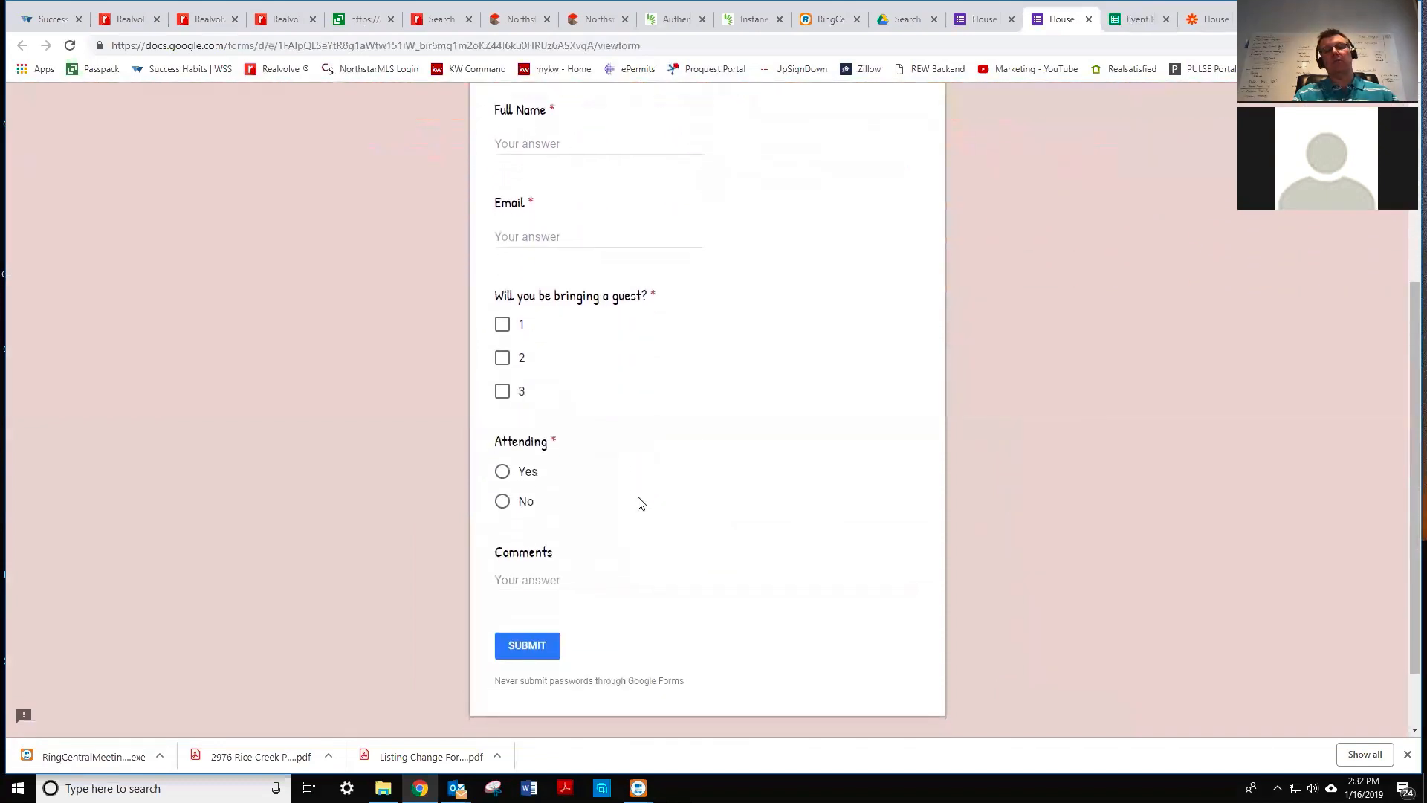
scroll(641, 503, up, 4)
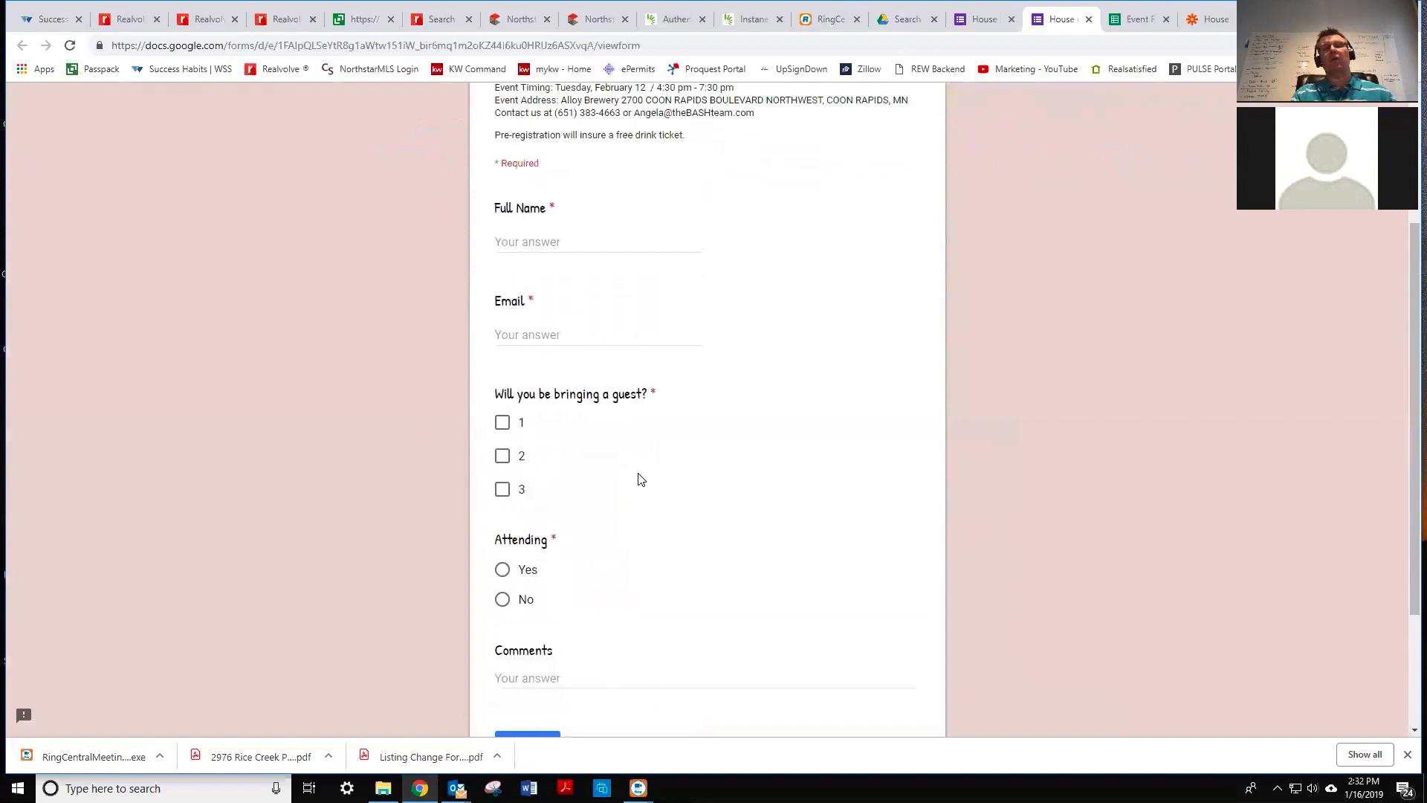
click(548, 420)
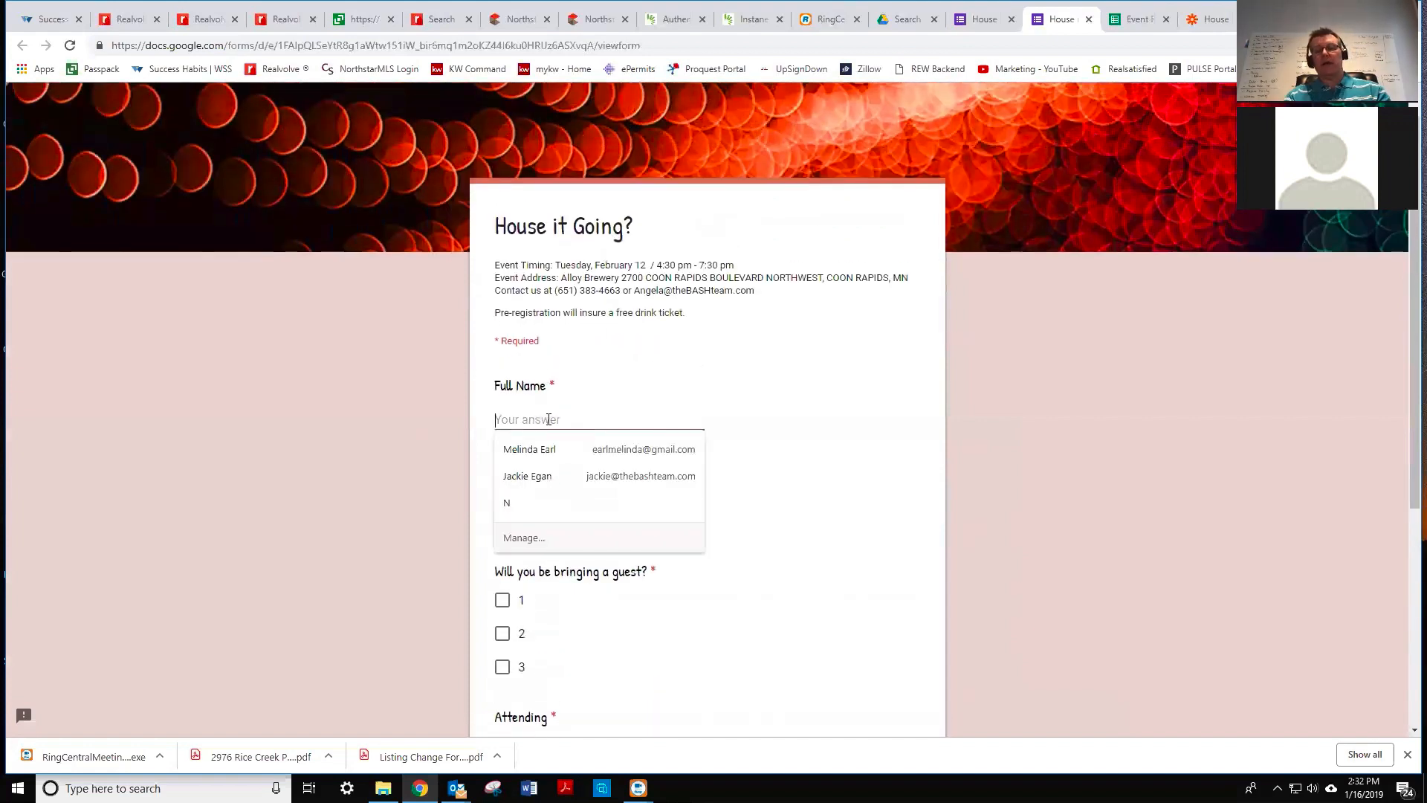
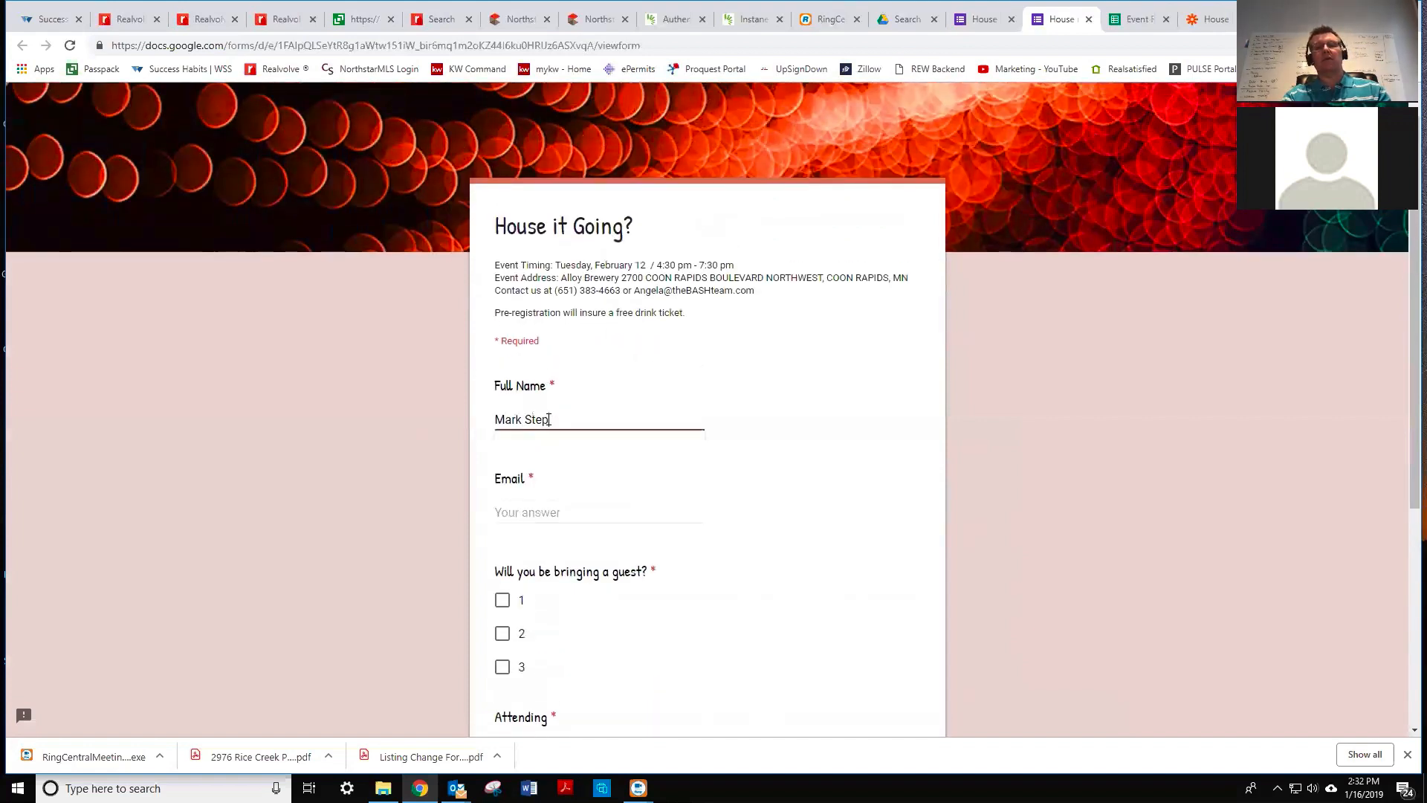
key(Tab)
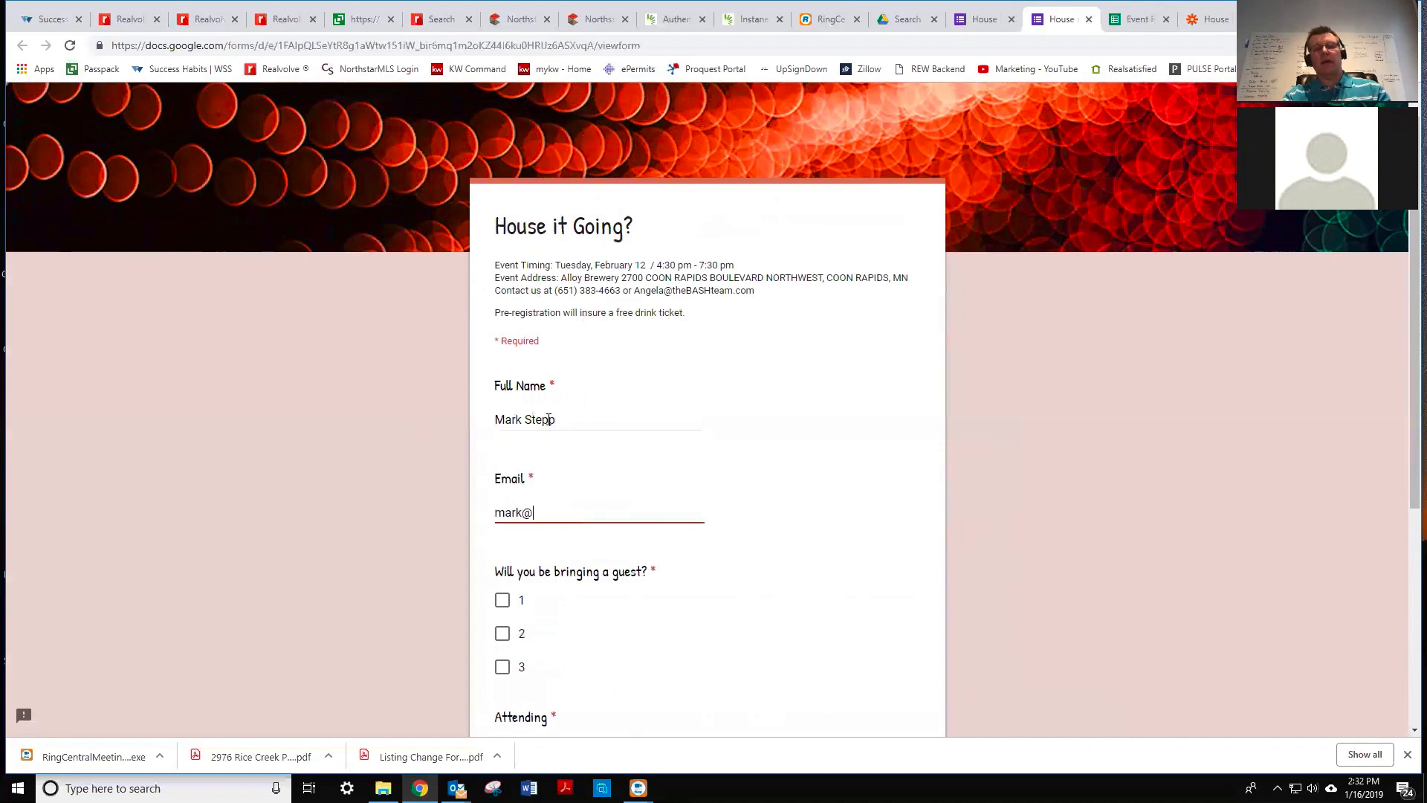
key(Tab)
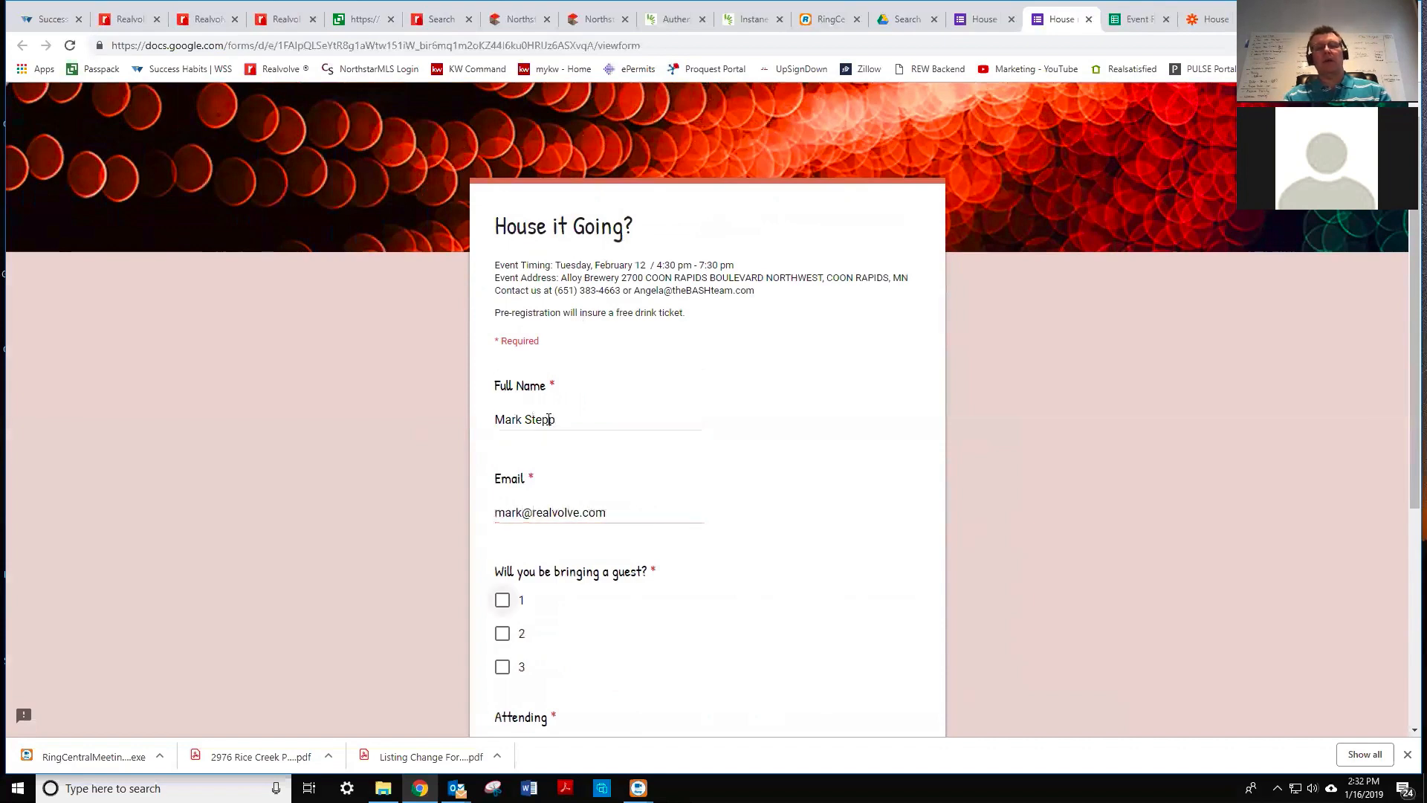
- Answer 1 for the number of guests, clearing the earlier 2 selection
click(503, 633)
scroll(563, 627, down, 1)
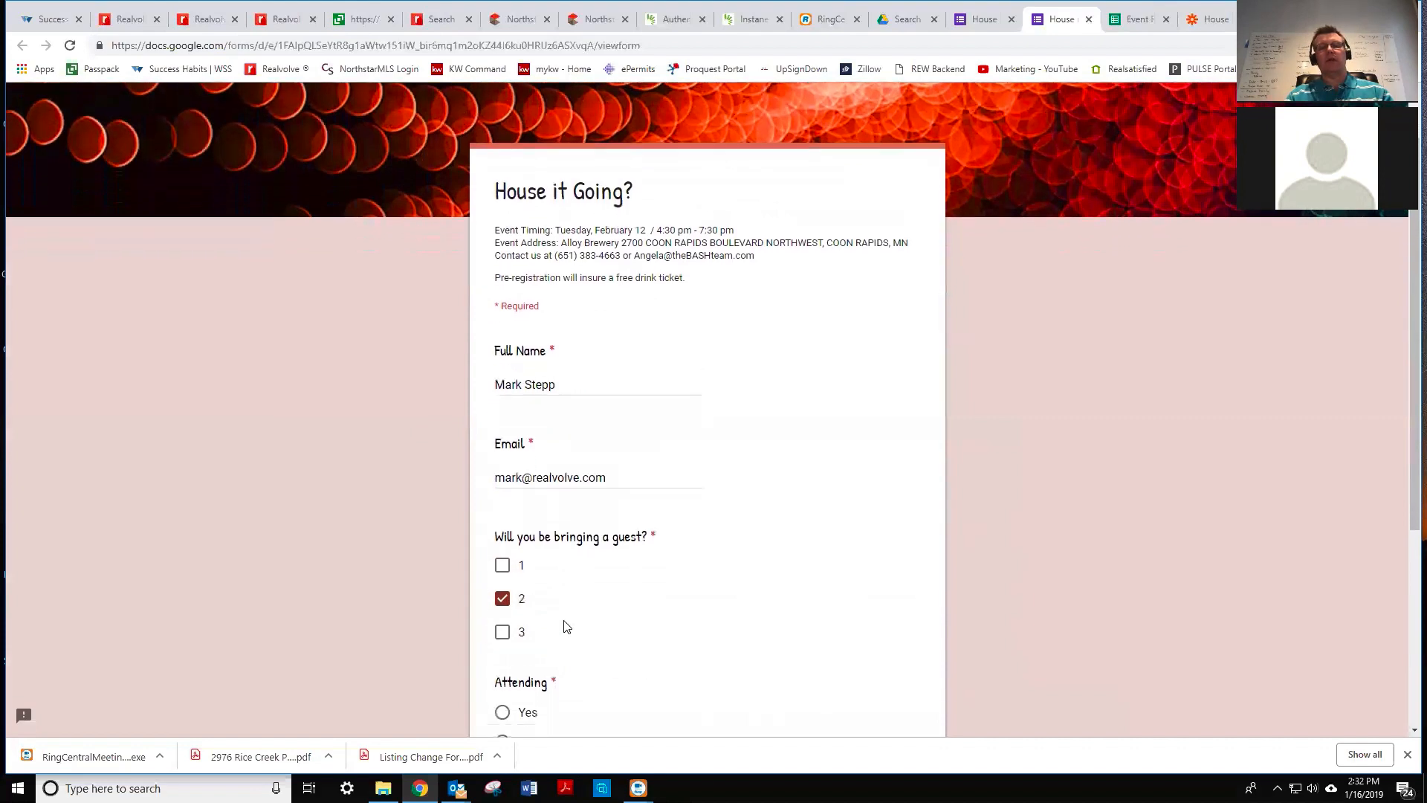
scroll(564, 626, down, 1)
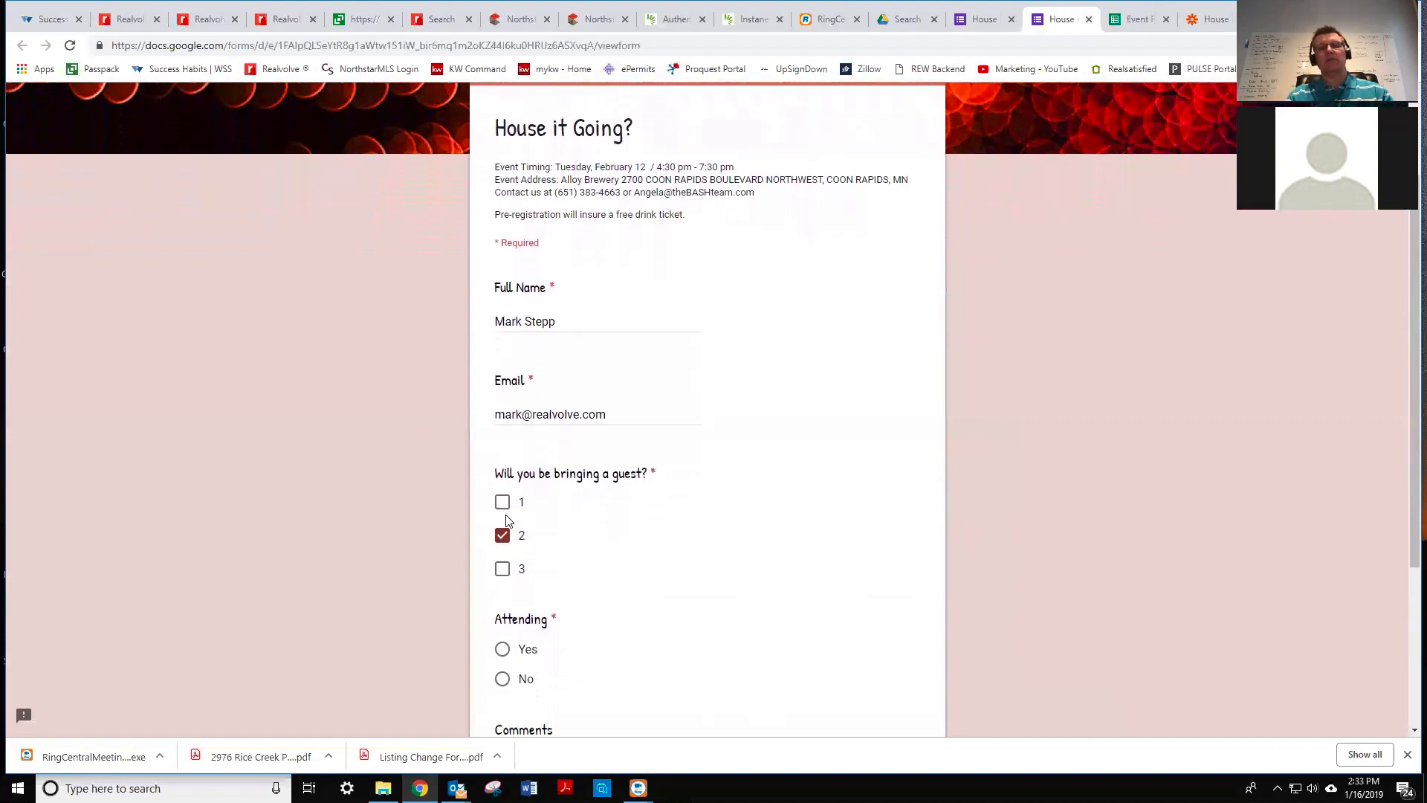
click(503, 503)
scroll(595, 573, down, 1)
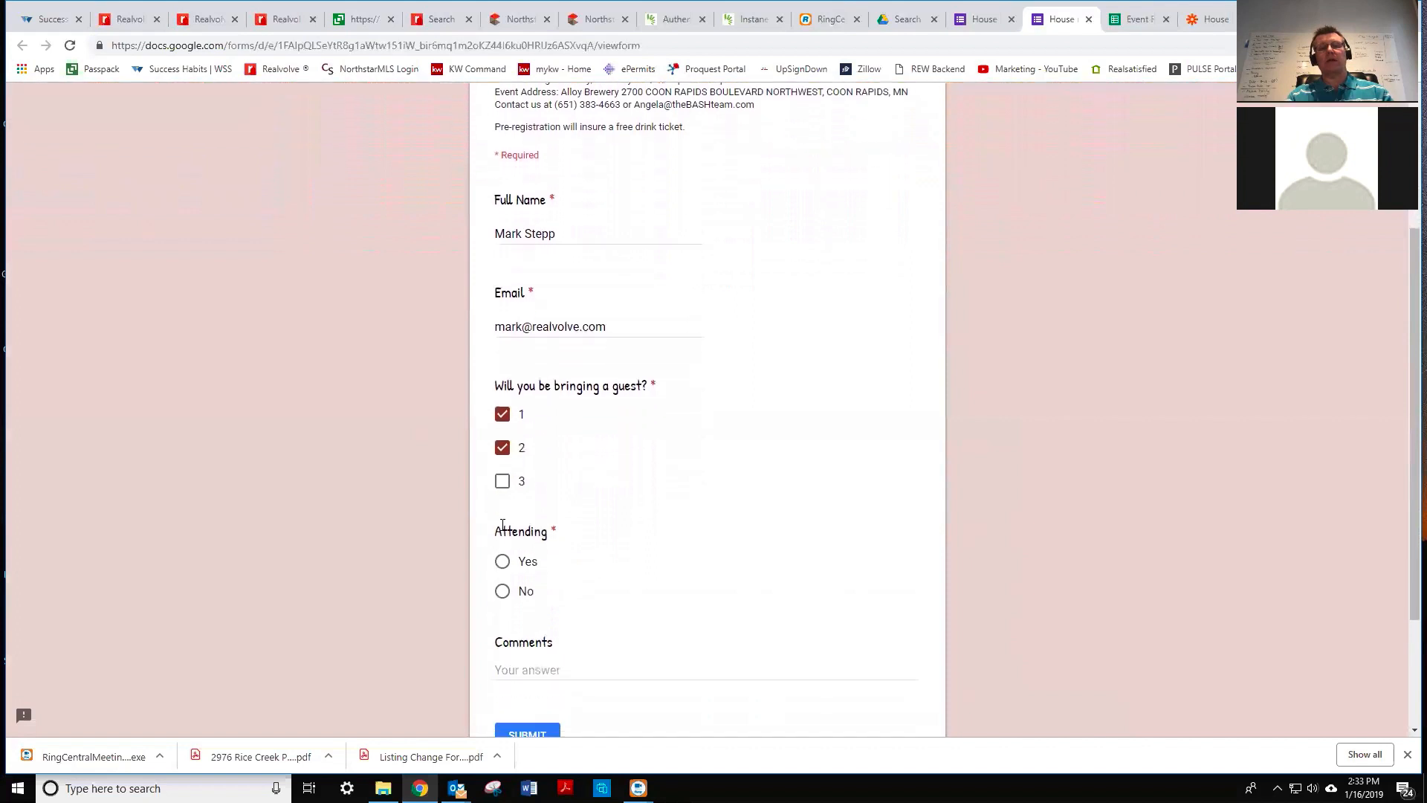
click(502, 448)
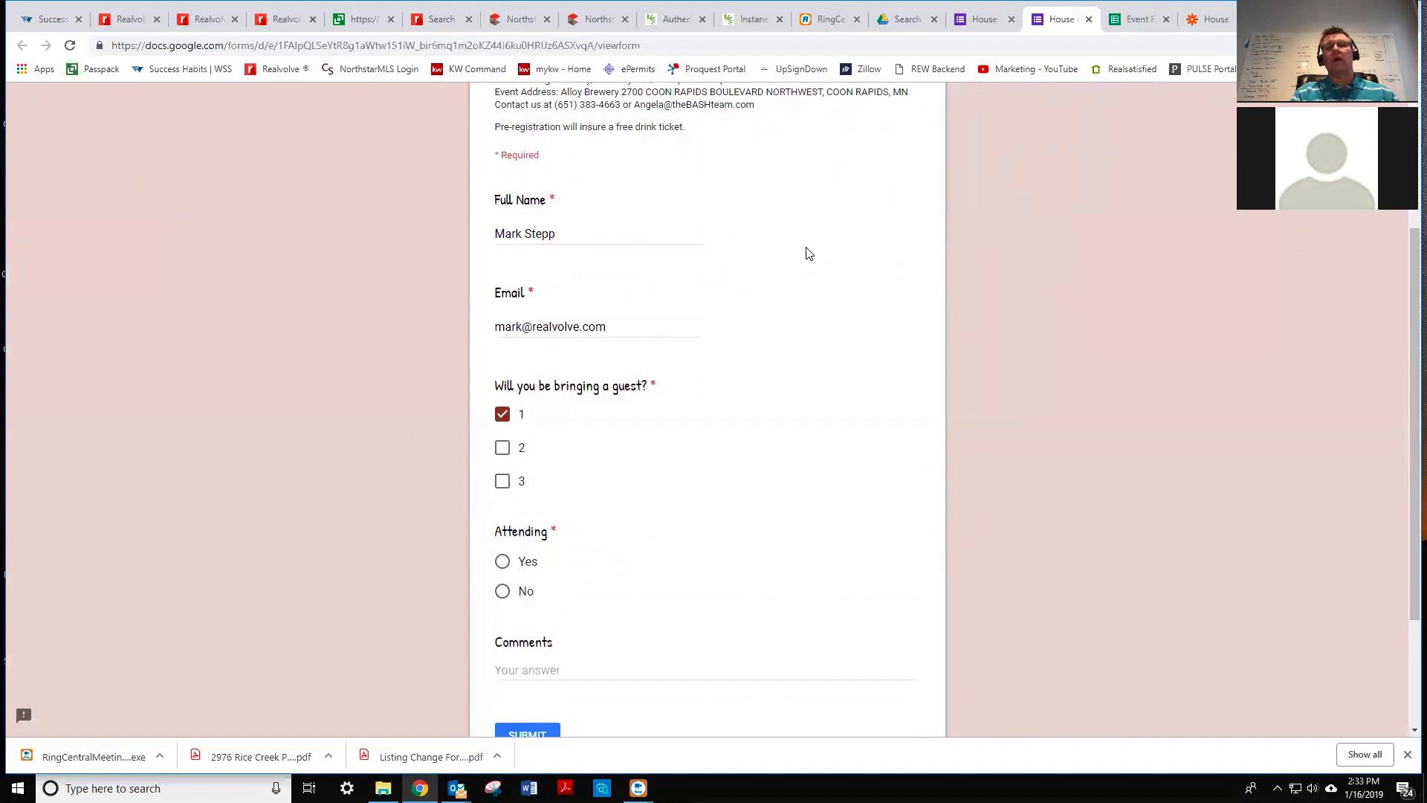
scroll(676, 422, down, 2)
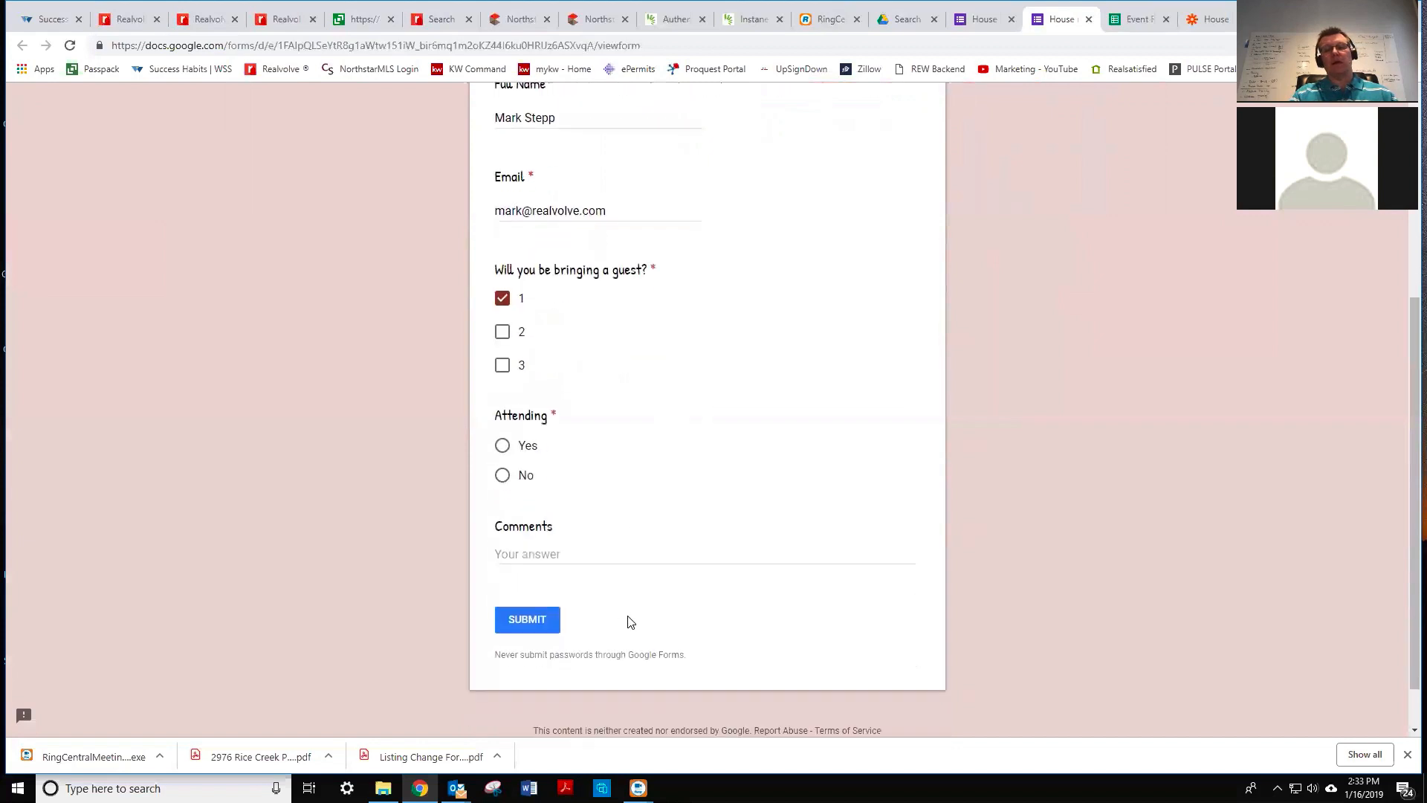
- Mark the guest as not attending, add a too-far-to-travel comment, submit, and view the responses sheet
click(549, 553)
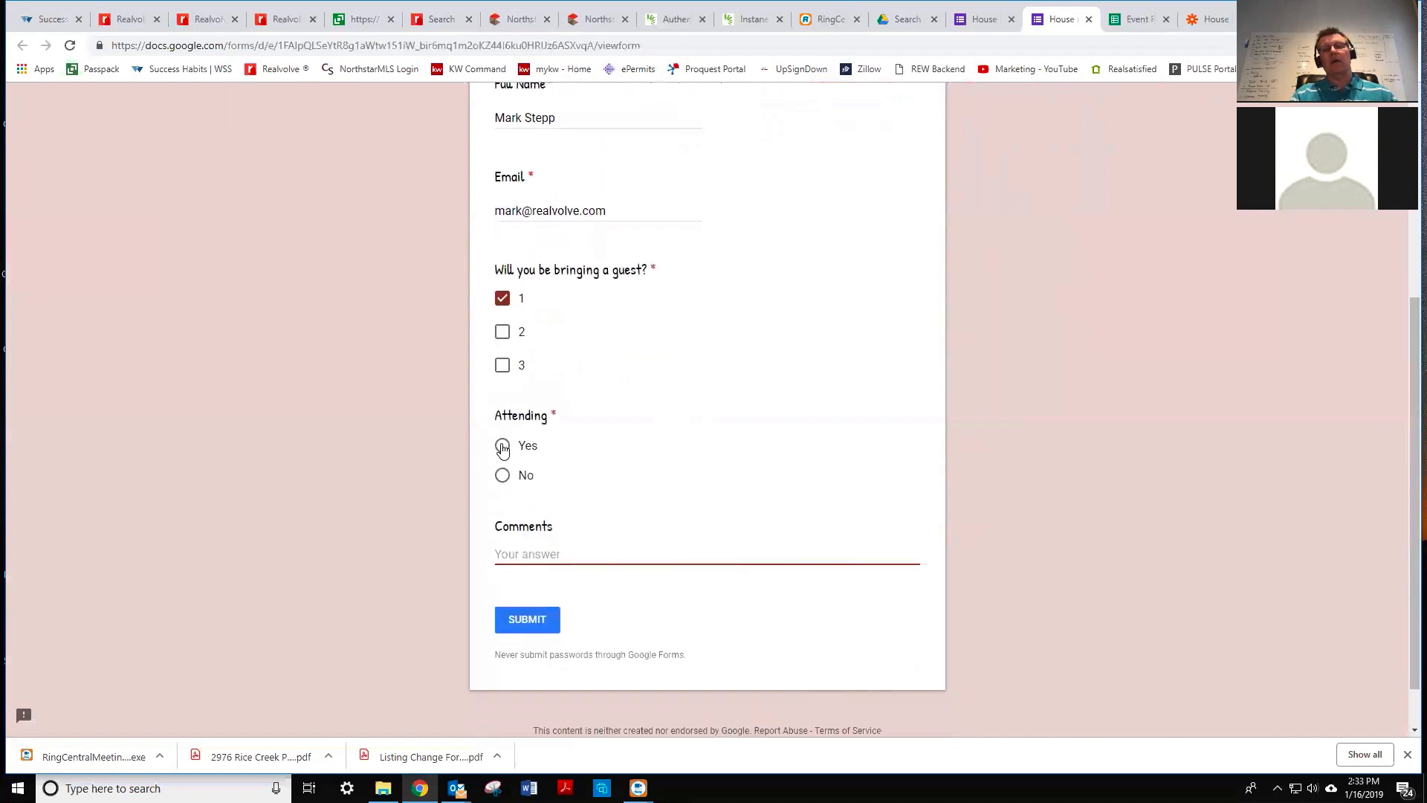
click(502, 477)
click(517, 545)
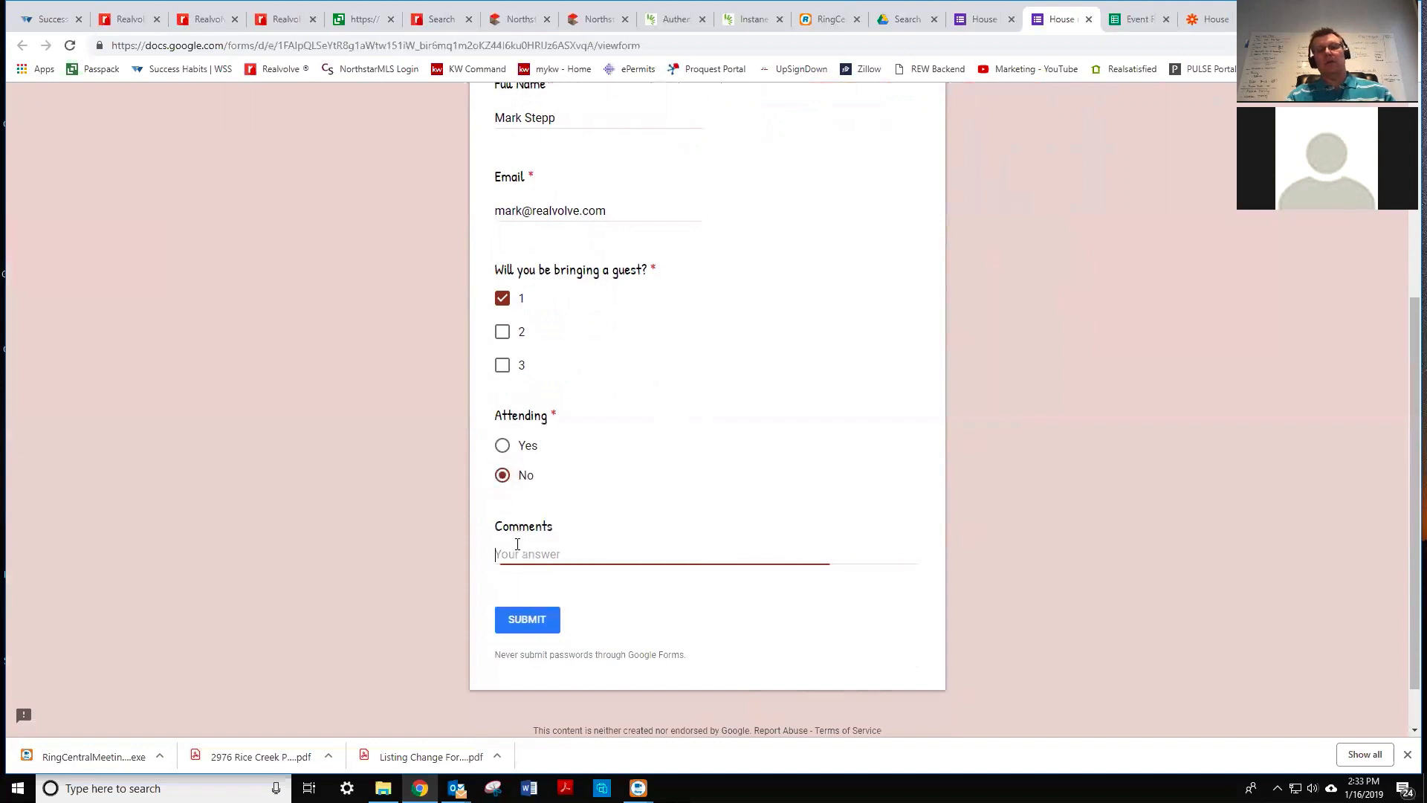
text(No)
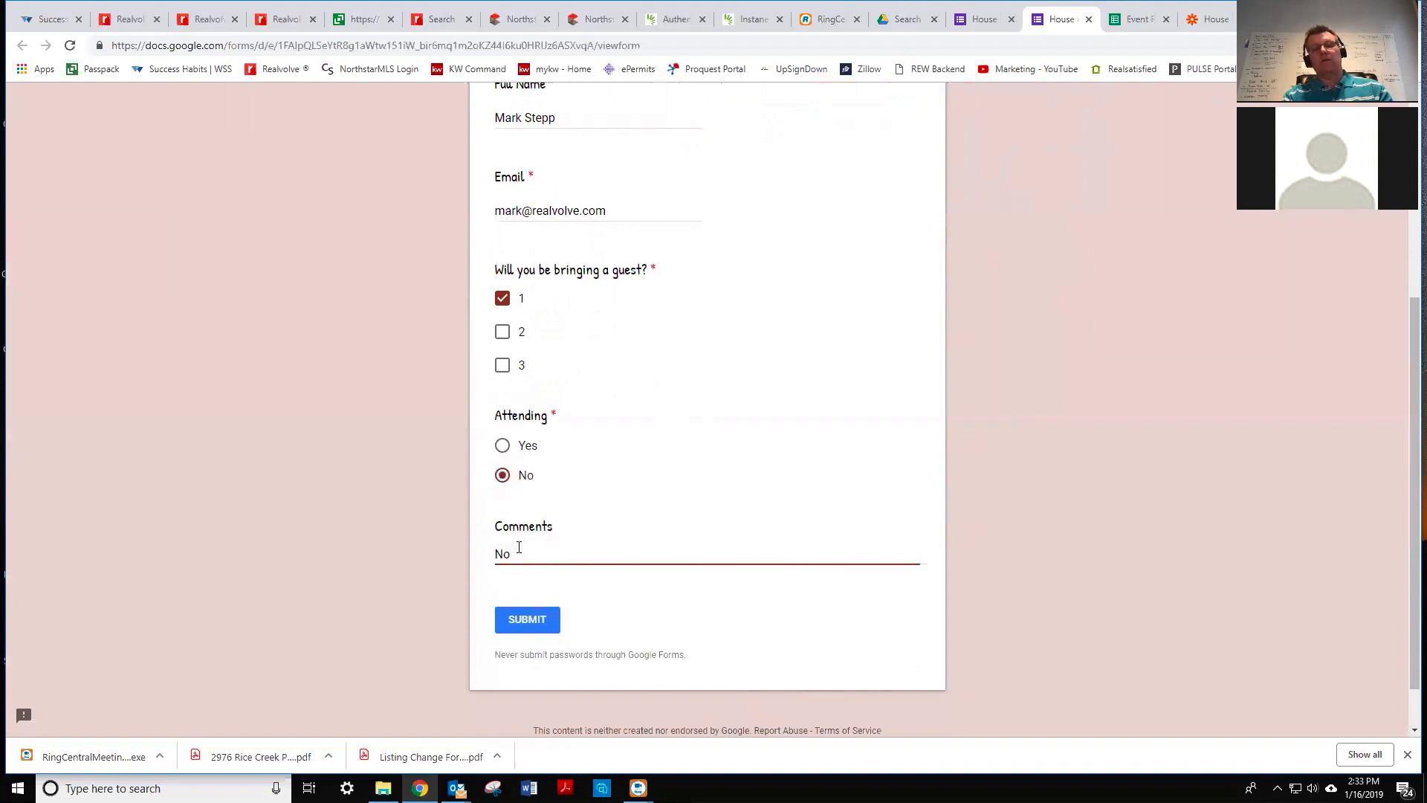
key(BackSpace)
key(BackSpace)
text(To far to travel - kath)
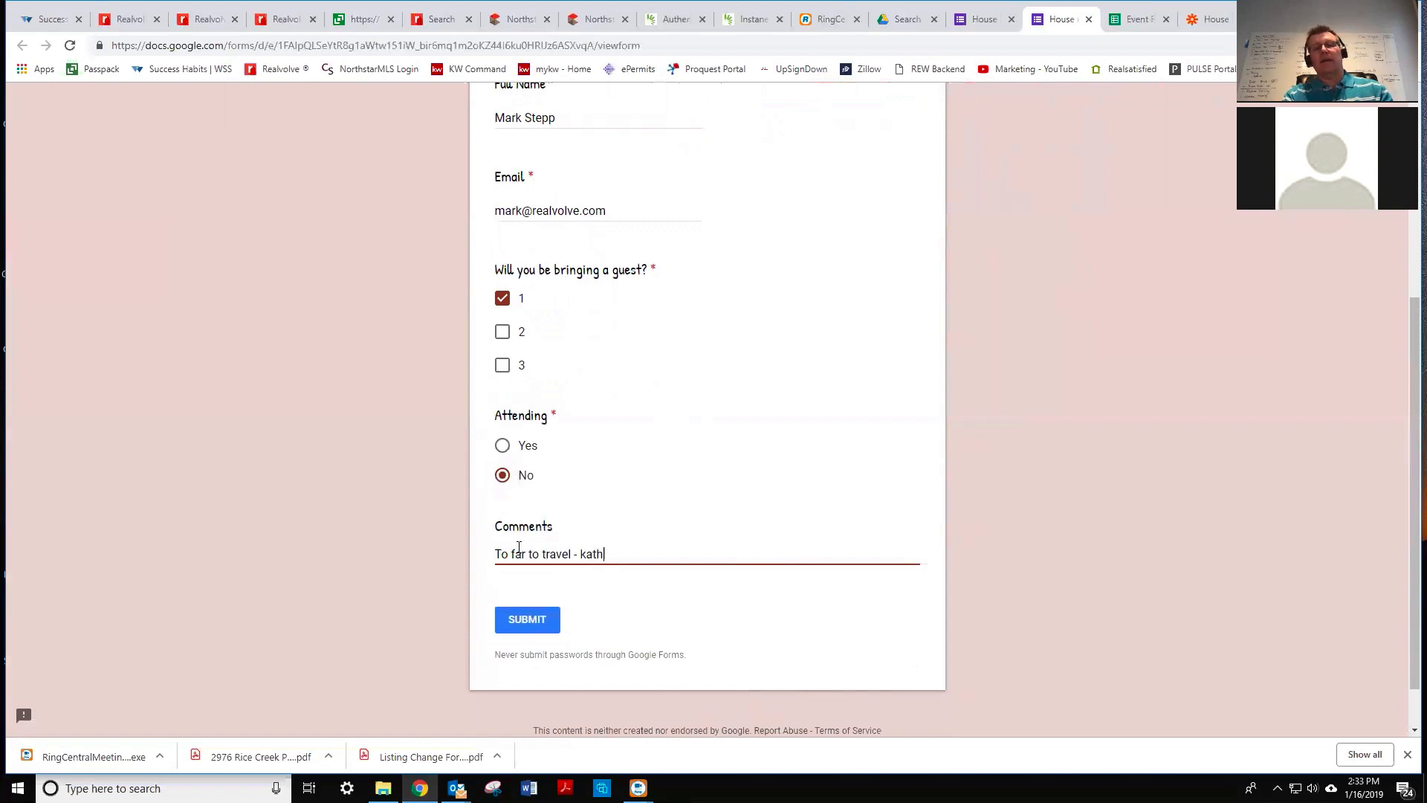
text(y would like)
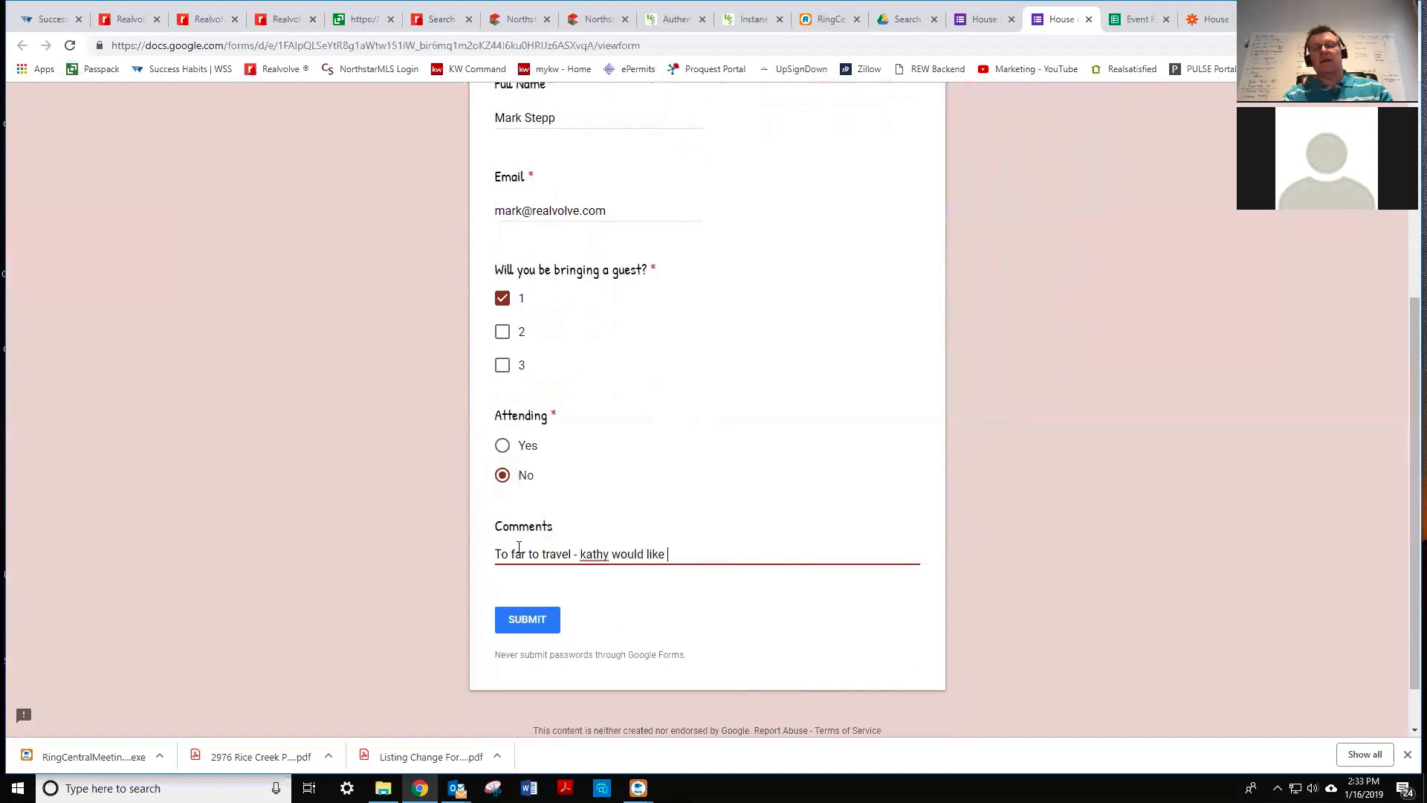
text( to come ho)
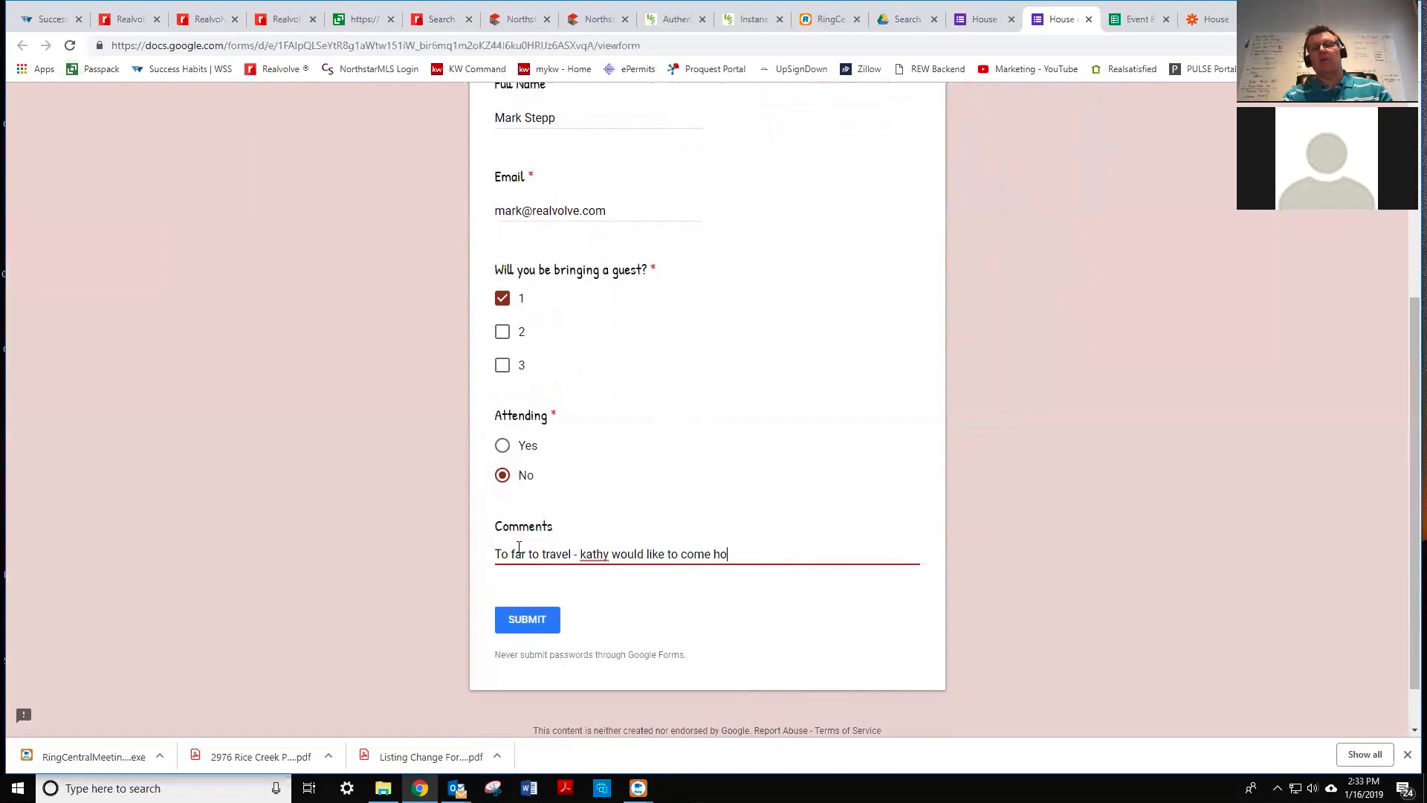
text(wever)
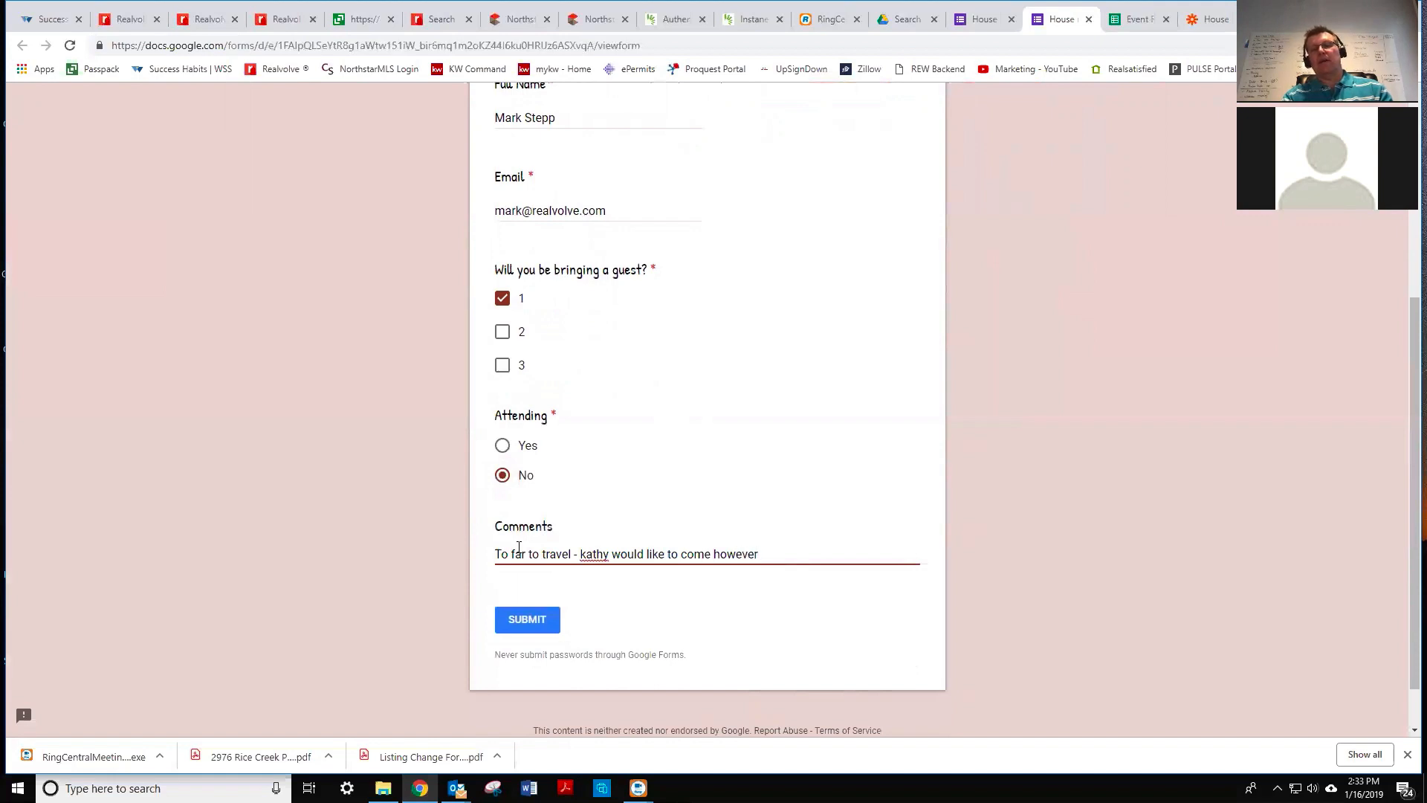
text( the next time...)
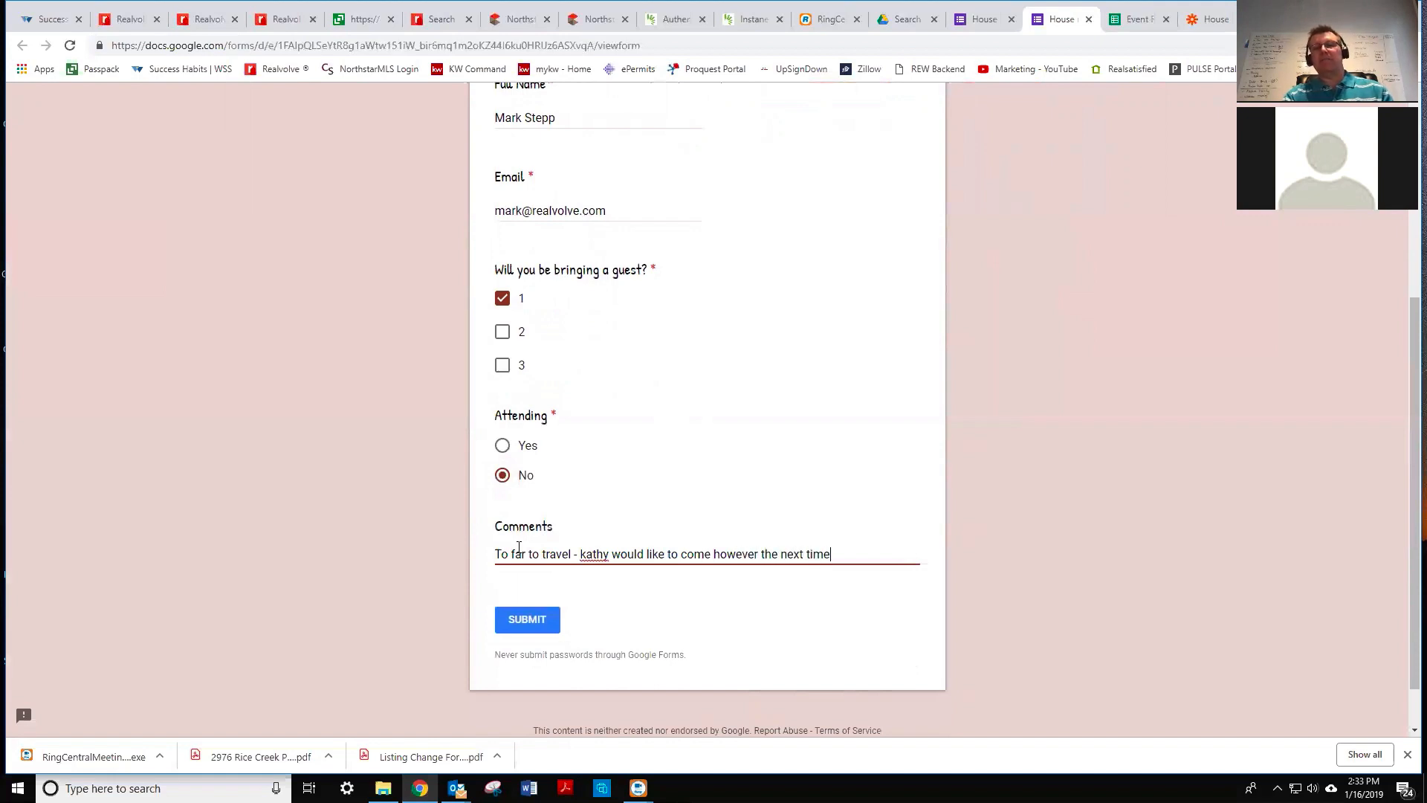
click(531, 624)
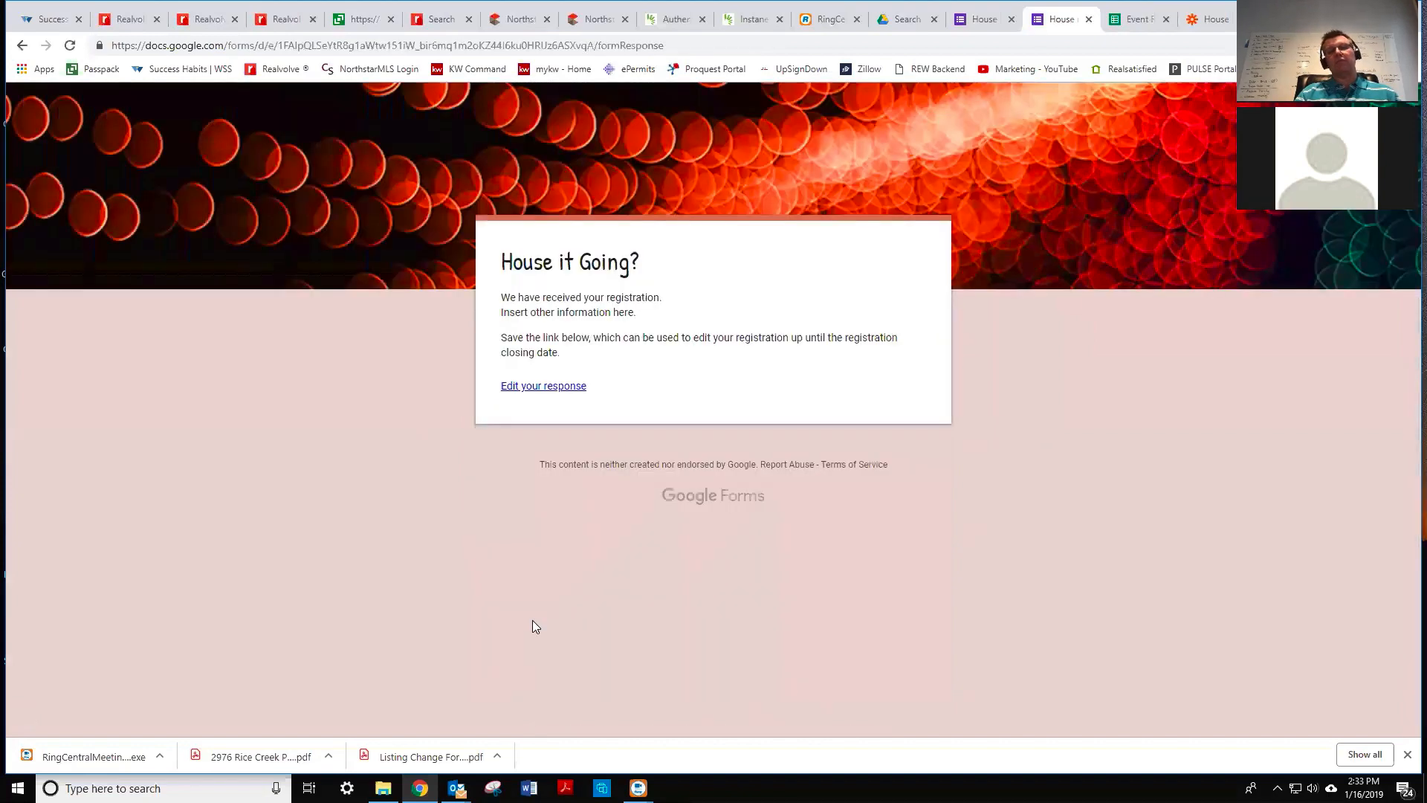
click(1138, 19)
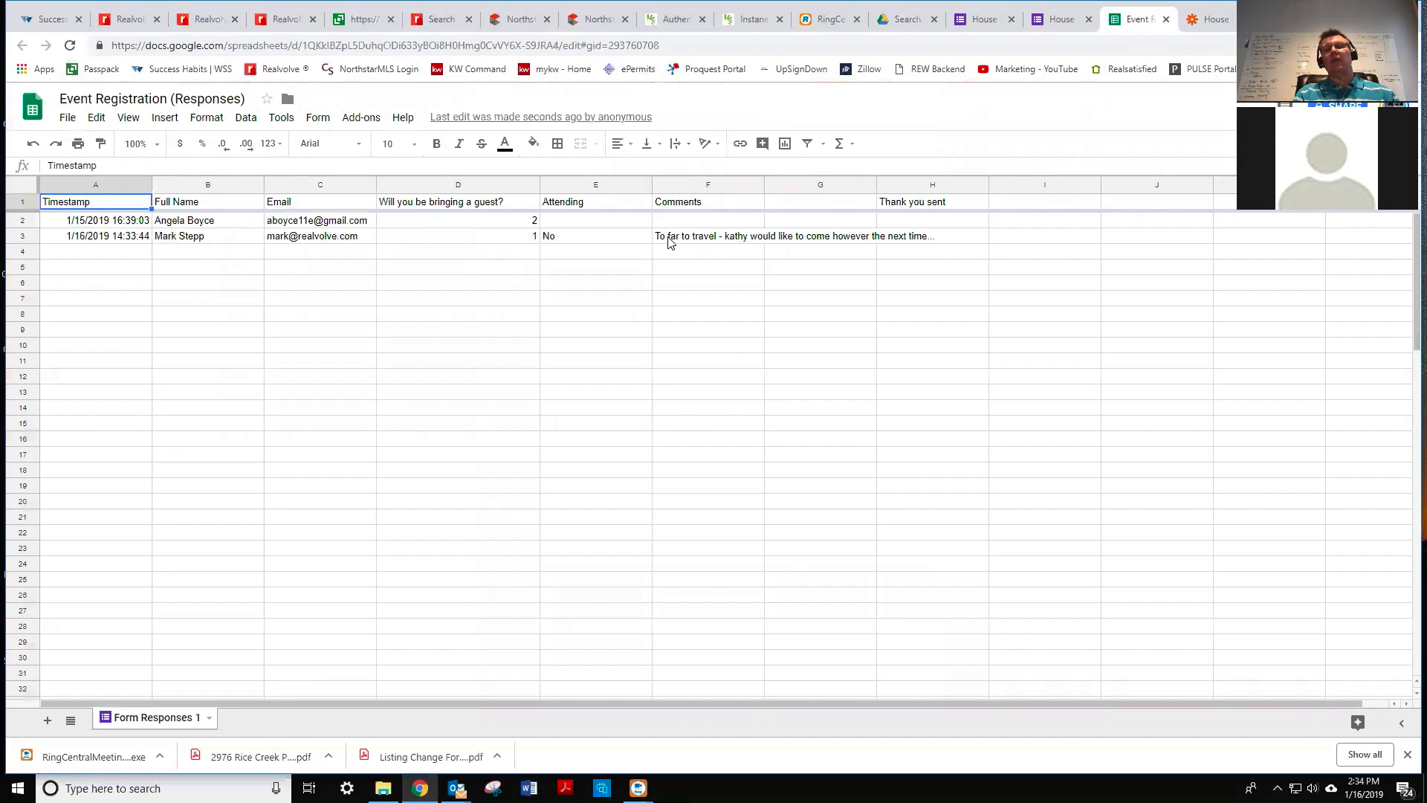
- Switch back to the Zapier 'House It Going RSVP' zap editor
click(1215, 23)
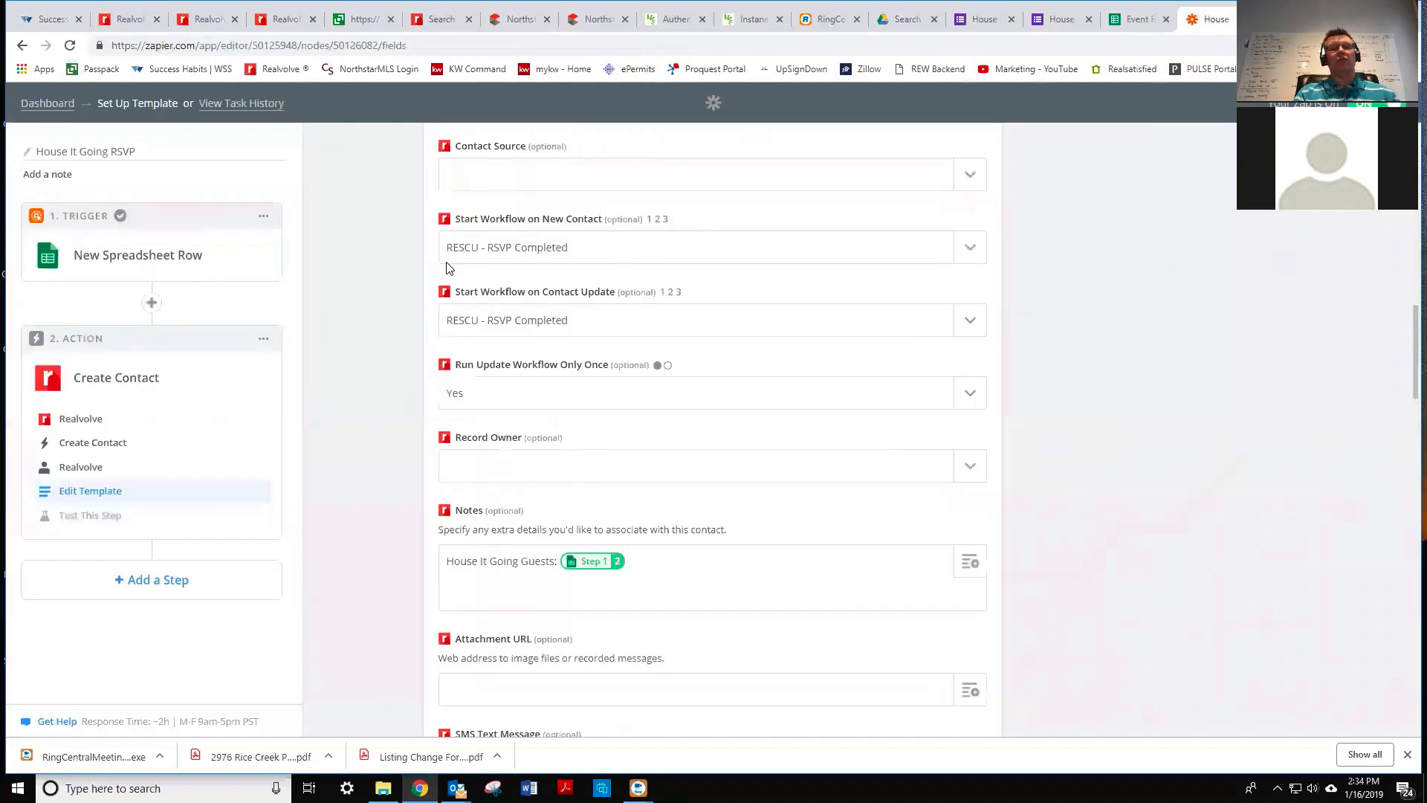
- Retest the Google Sheets trigger and fetch more sample rows from the spreadsheet
scroll(444, 267, up, 3)
scroll(443, 268, up, 9)
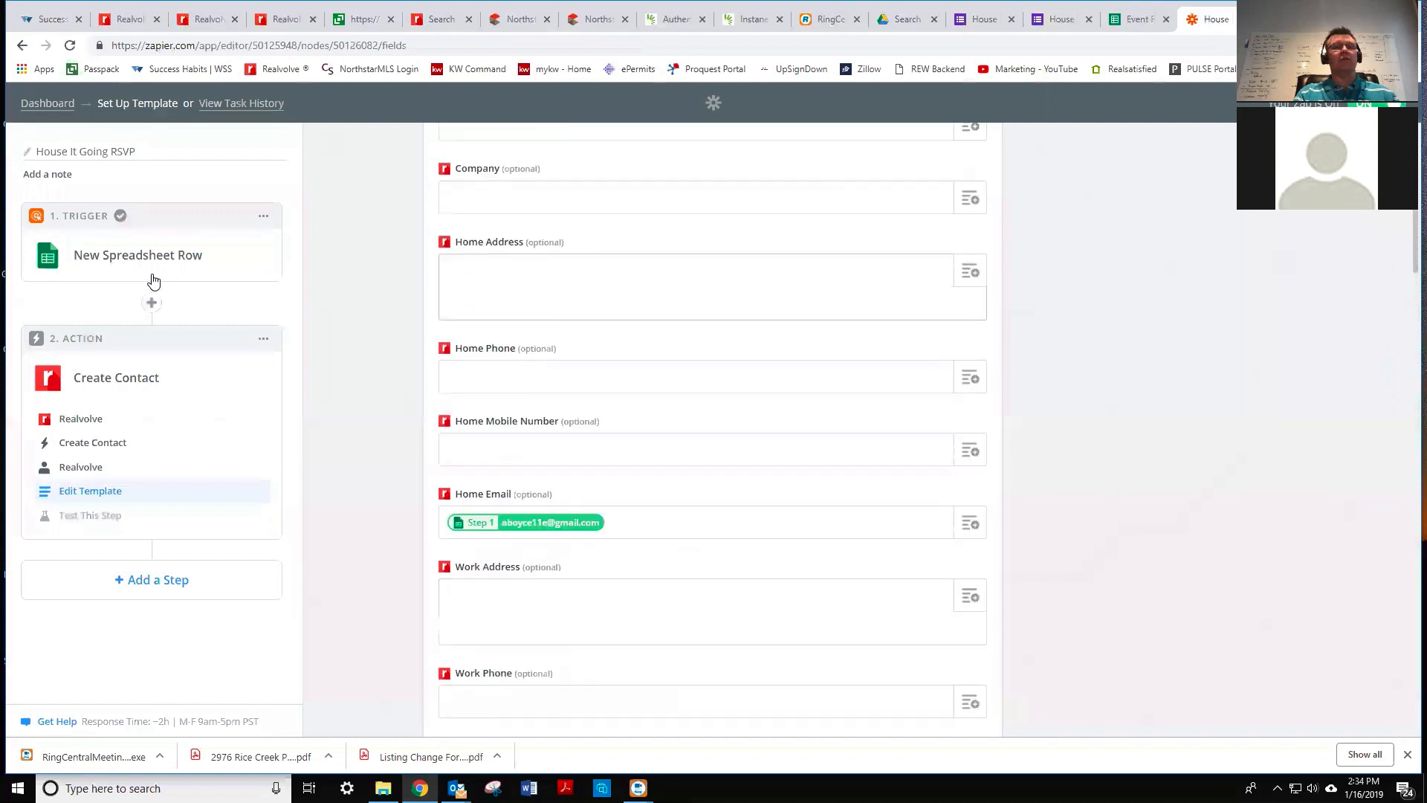
click(136, 257)
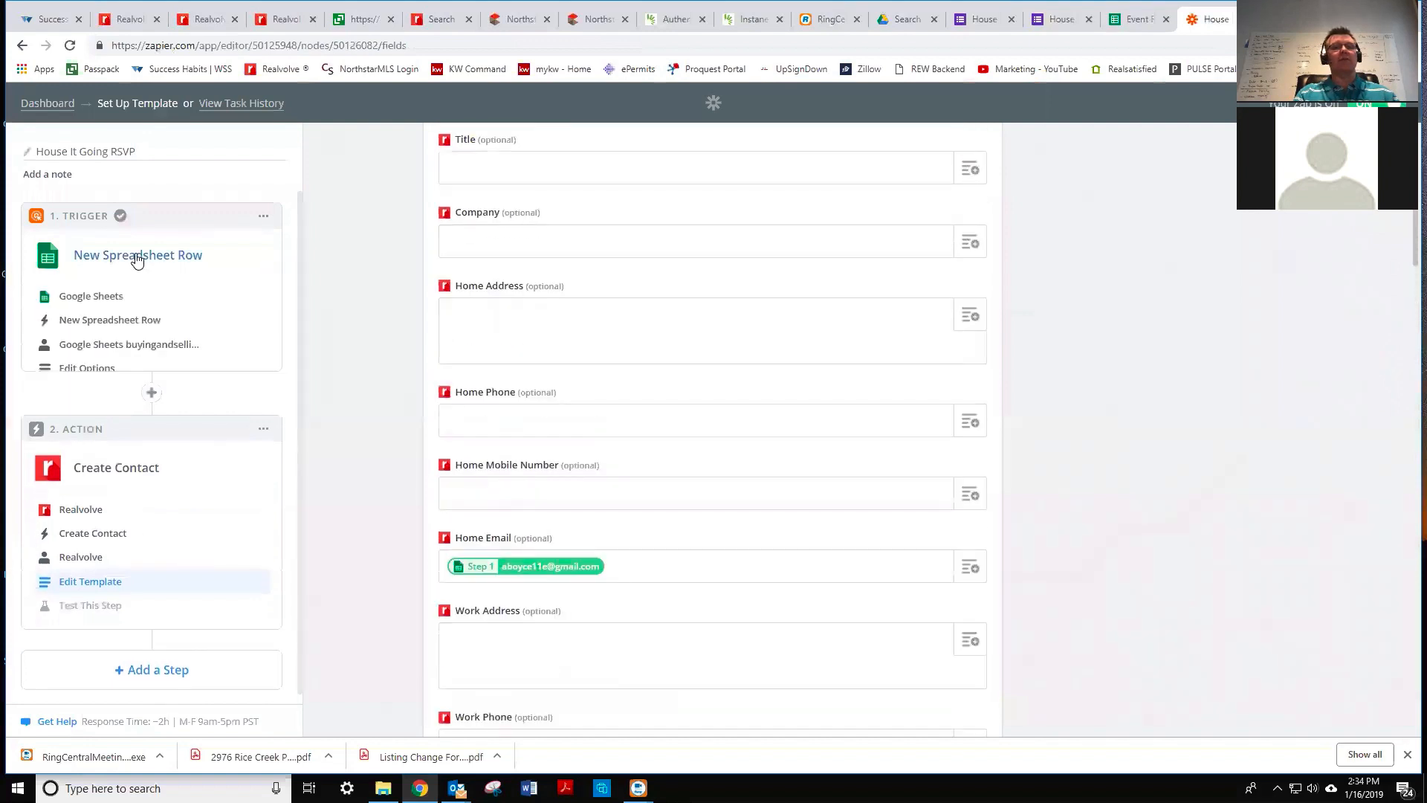
click(87, 368)
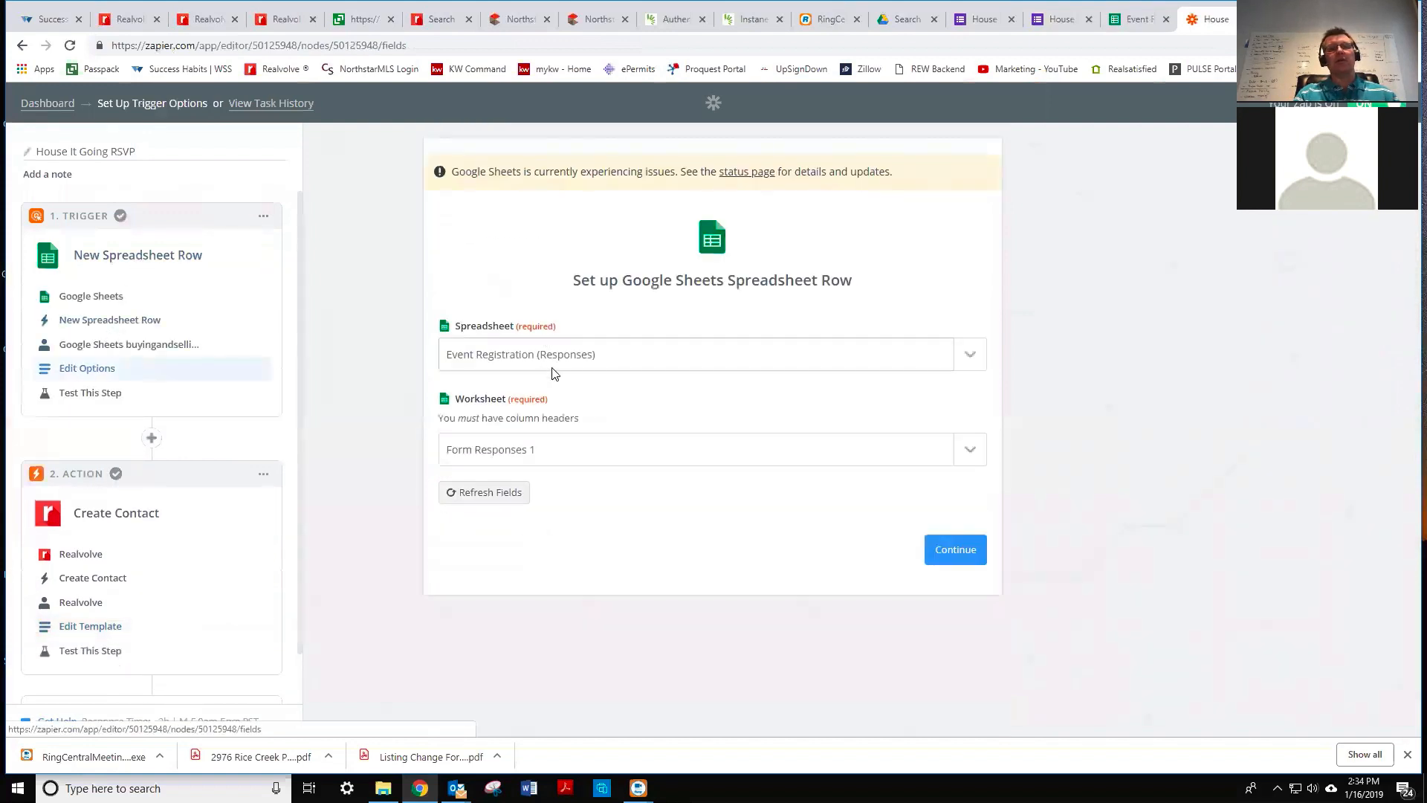
click(90, 393)
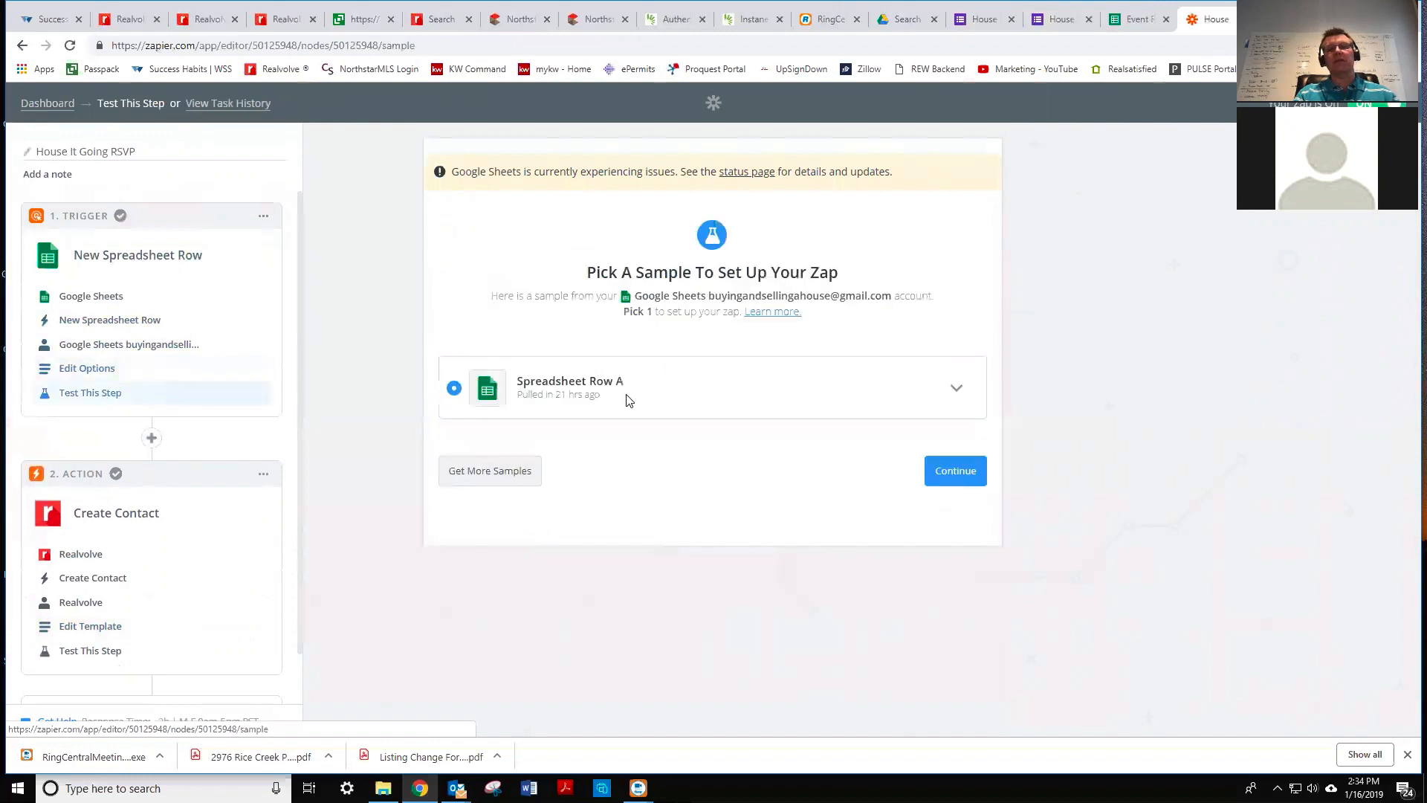
click(493, 473)
- Compare the sample rows, pick the newest RSVP row as Spreadsheet Row A, and continue
click(954, 468)
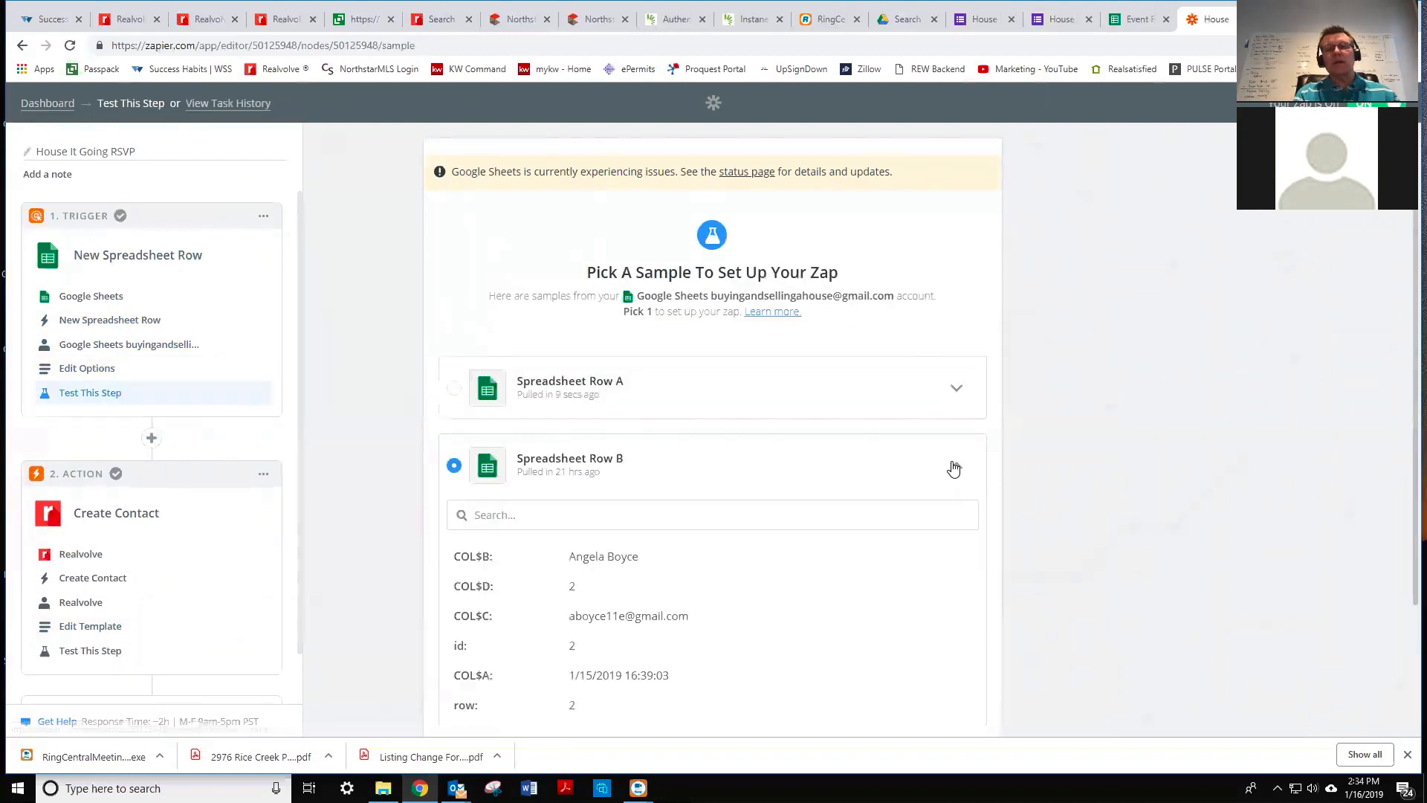
click(960, 392)
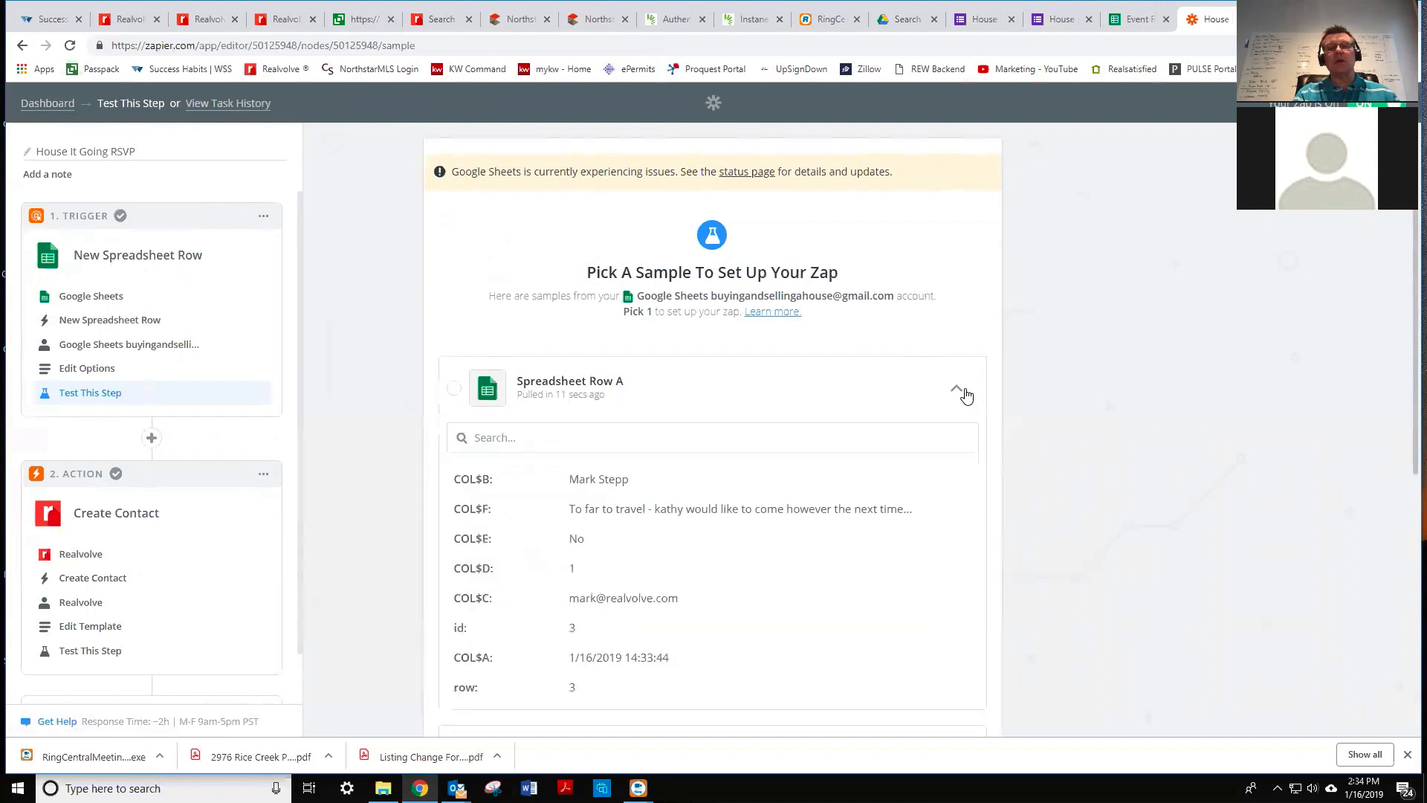
click(459, 388)
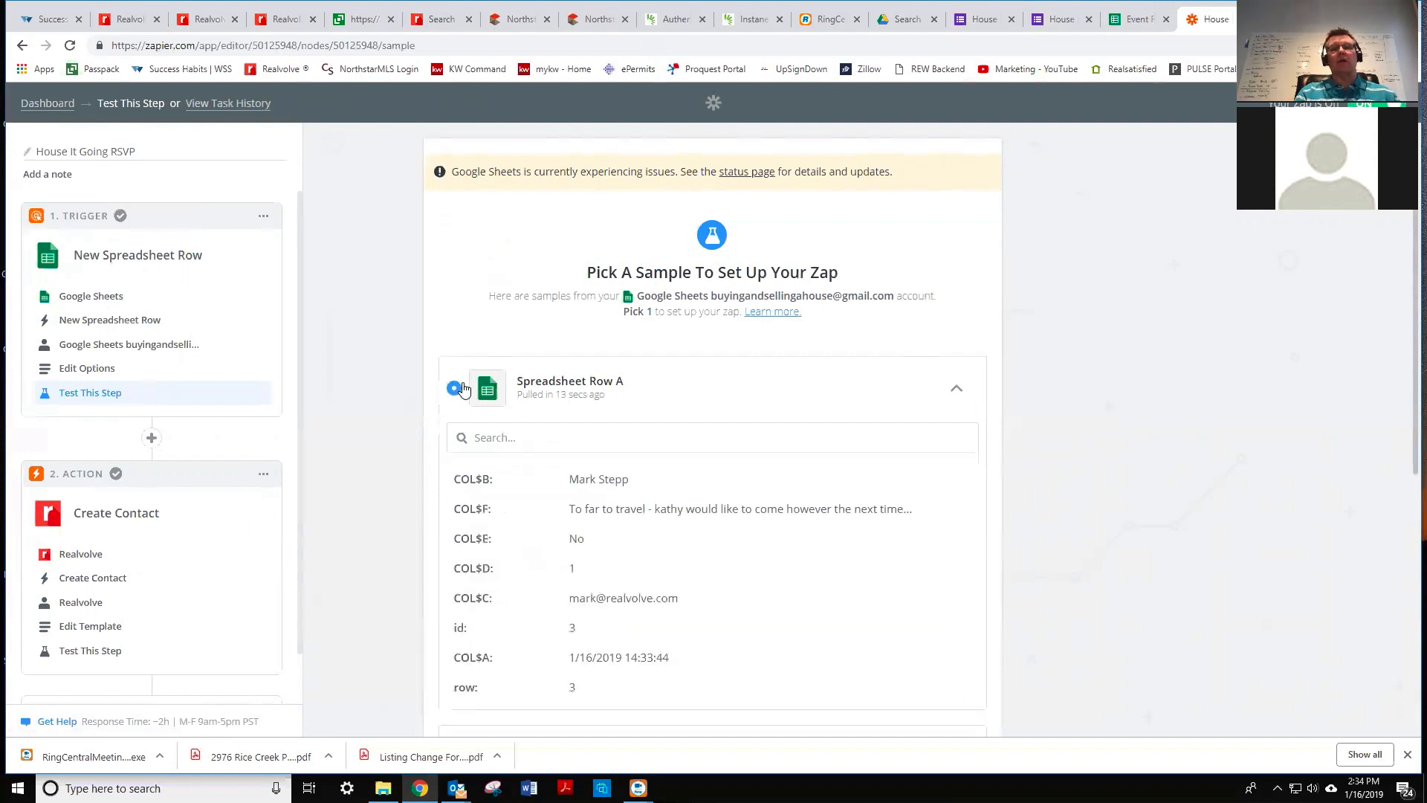
click(957, 392)
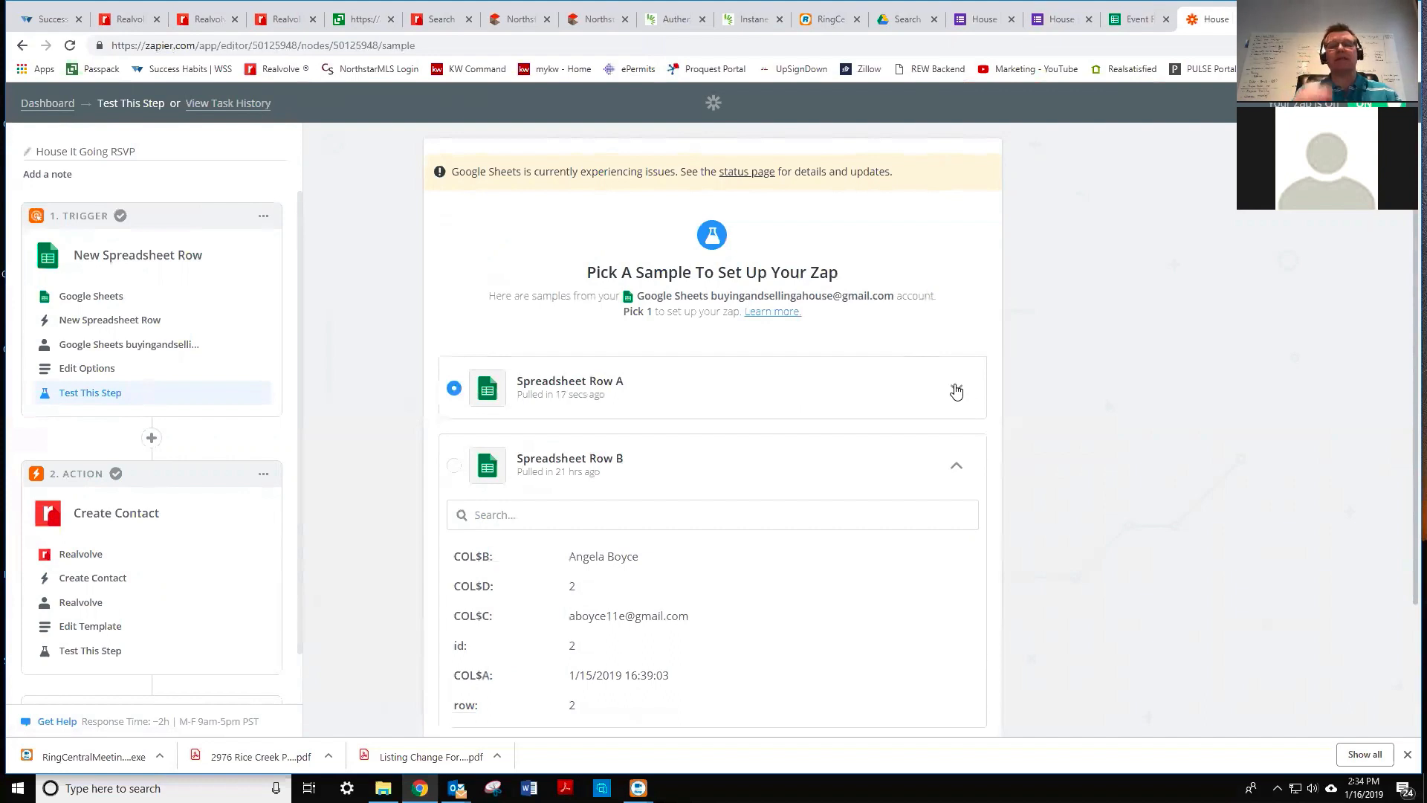
click(958, 468)
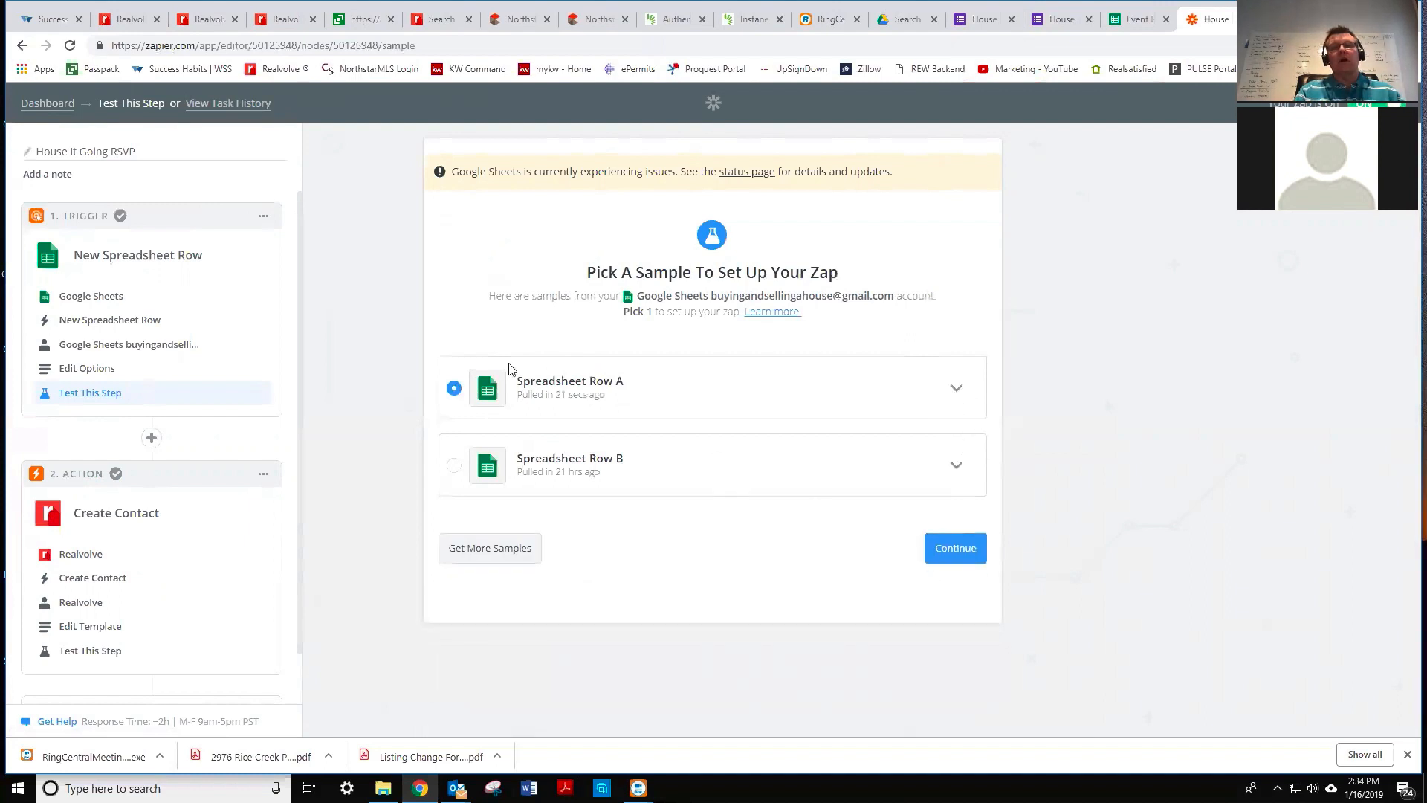
click(956, 388)
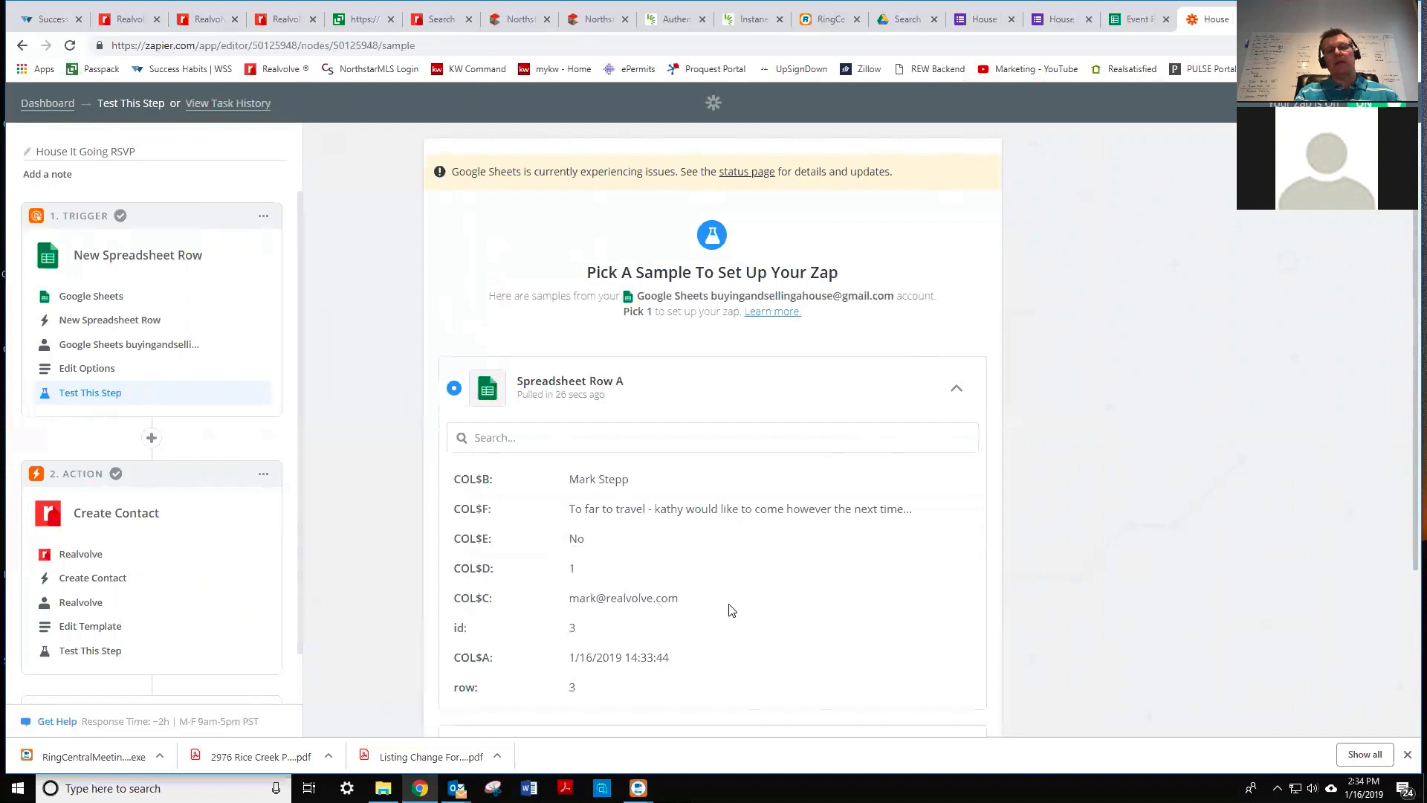
scroll(728, 609, down, 2)
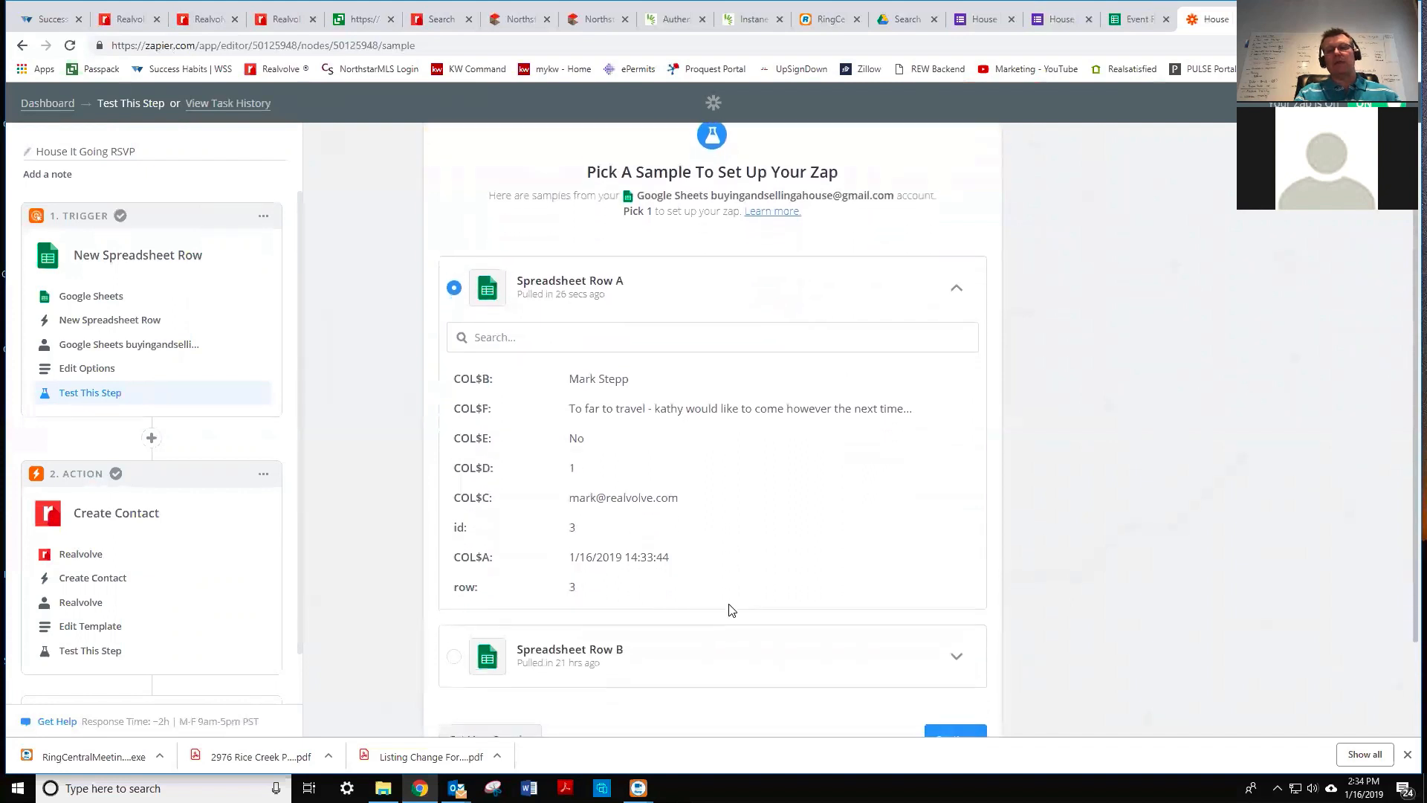
scroll(743, 609, down, 2)
click(957, 614)
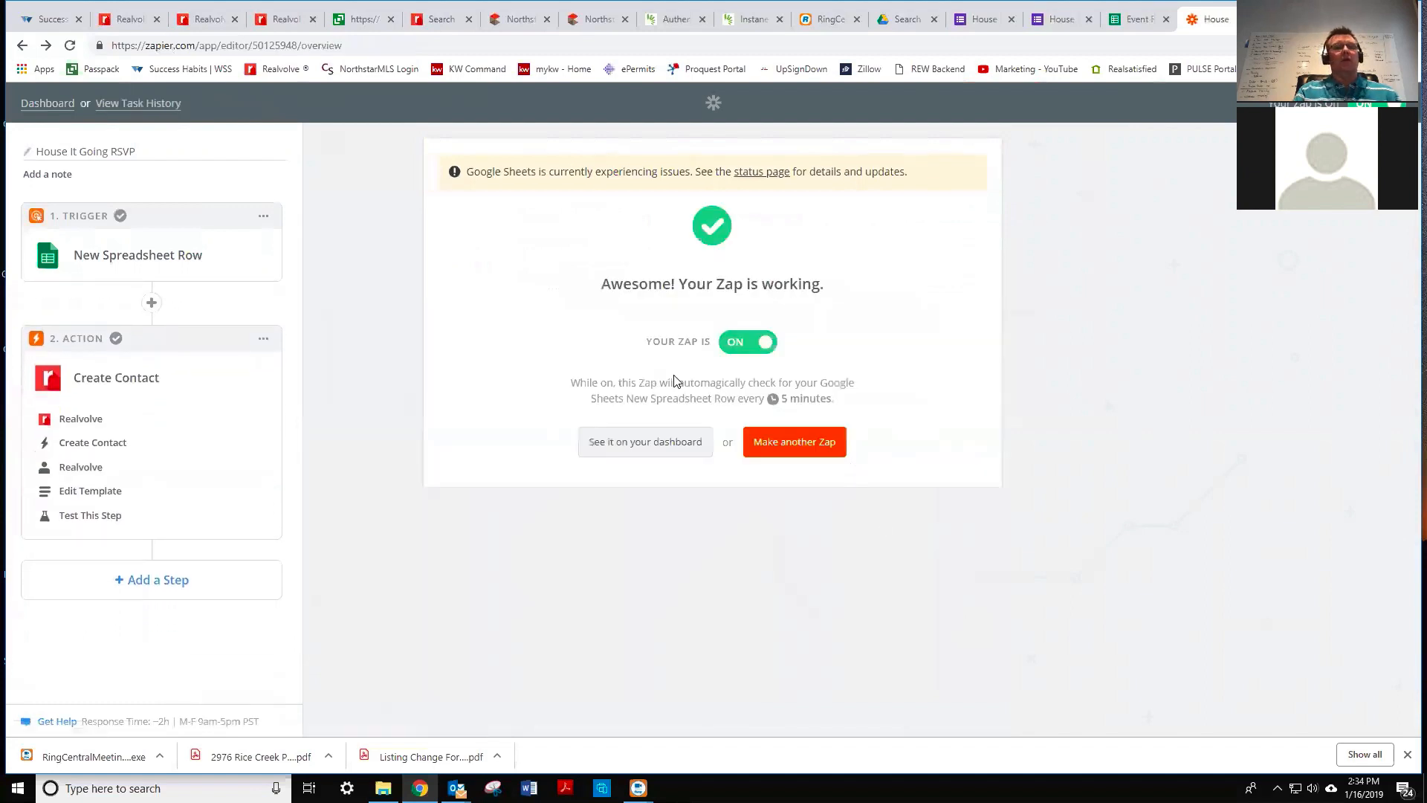
- Reopen the Realvolve Create Contact template and place the cursor in its Notes field
click(99, 490)
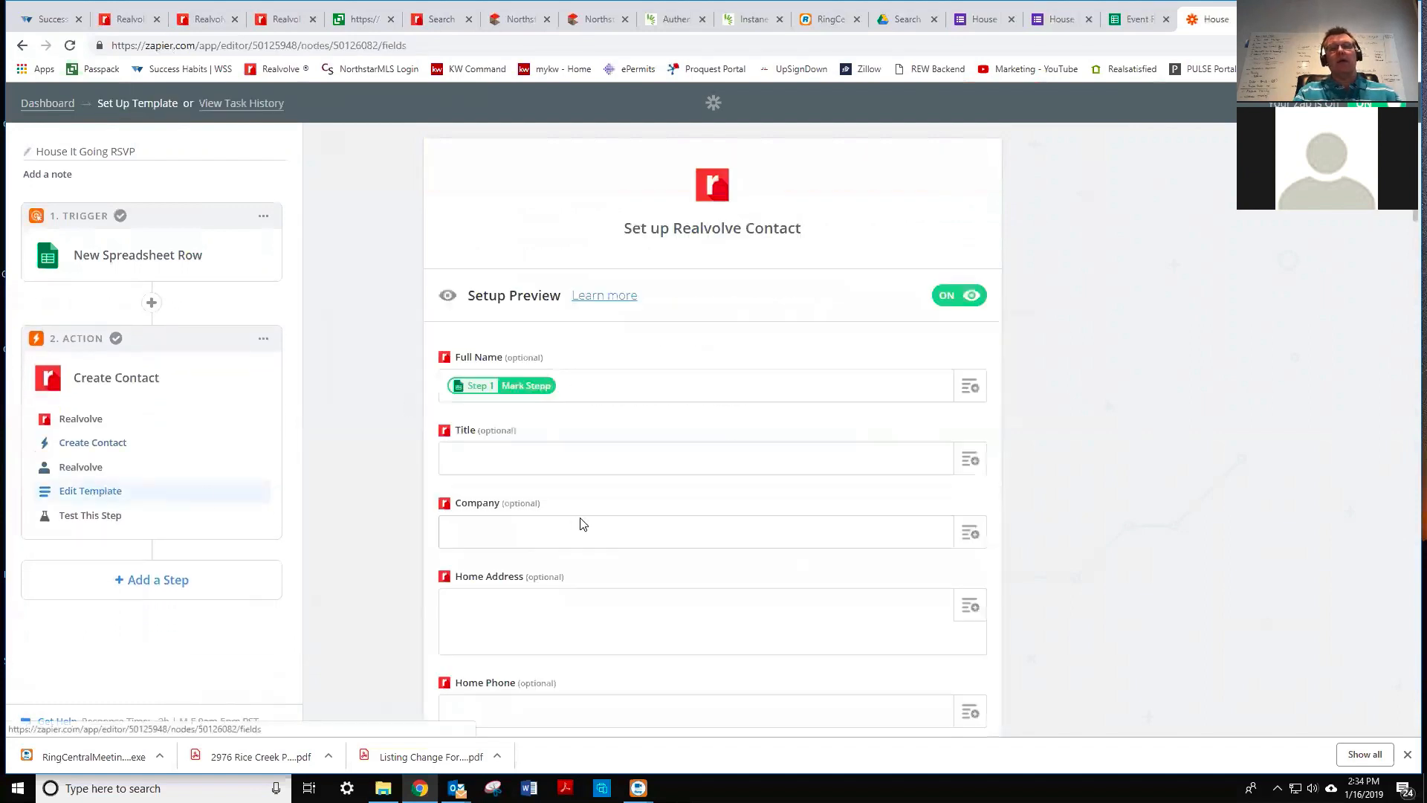
scroll(576, 482, down, 3)
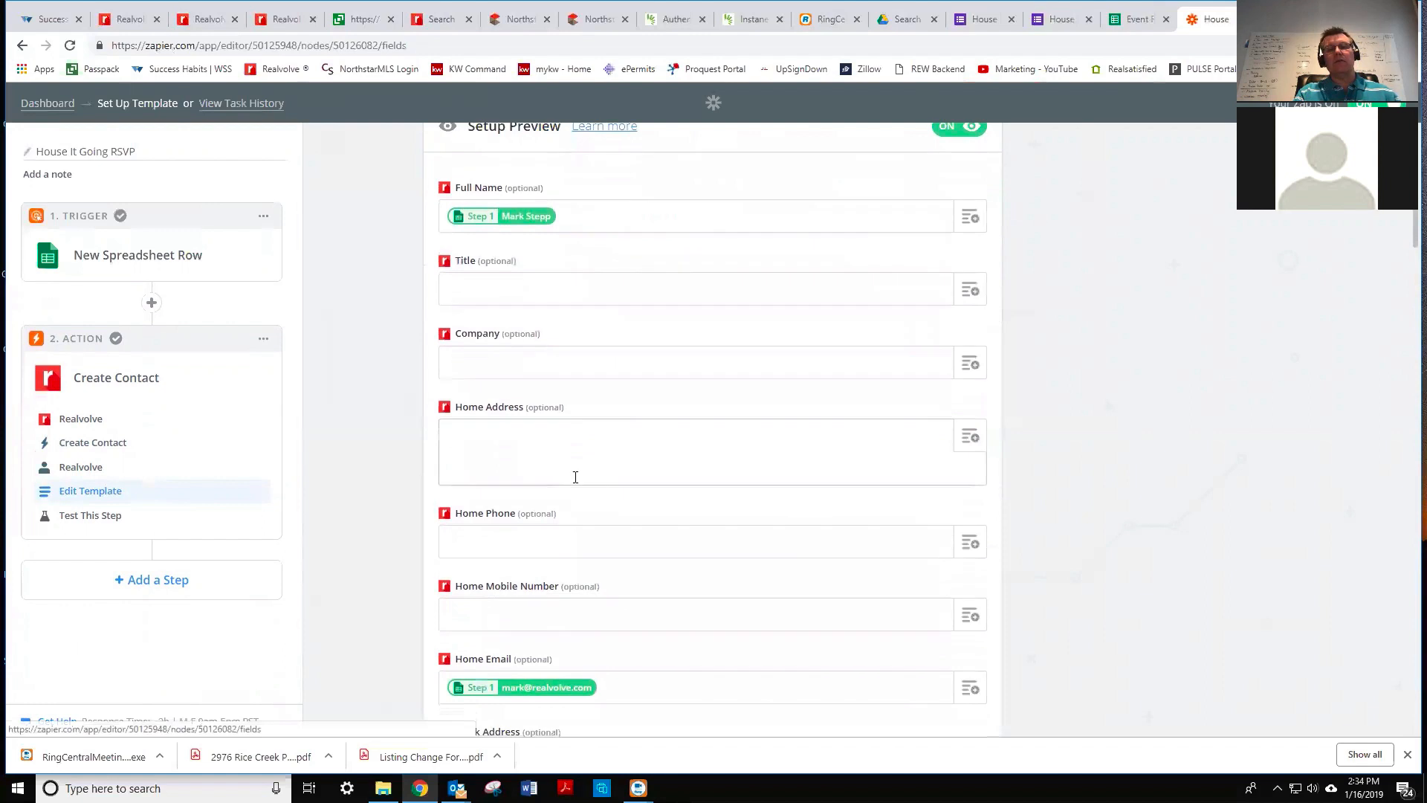
scroll(577, 481, down, 3)
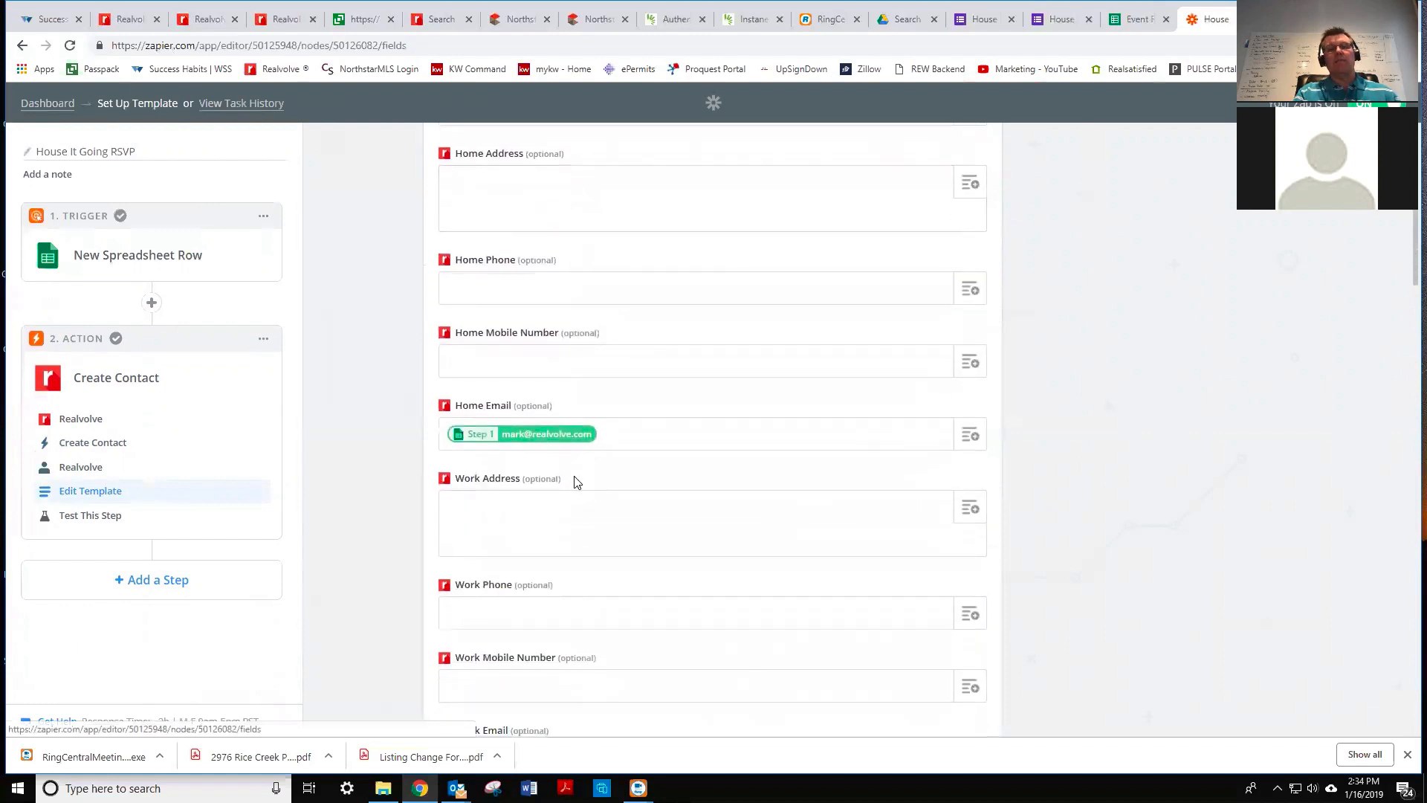
scroll(577, 482, down, 8)
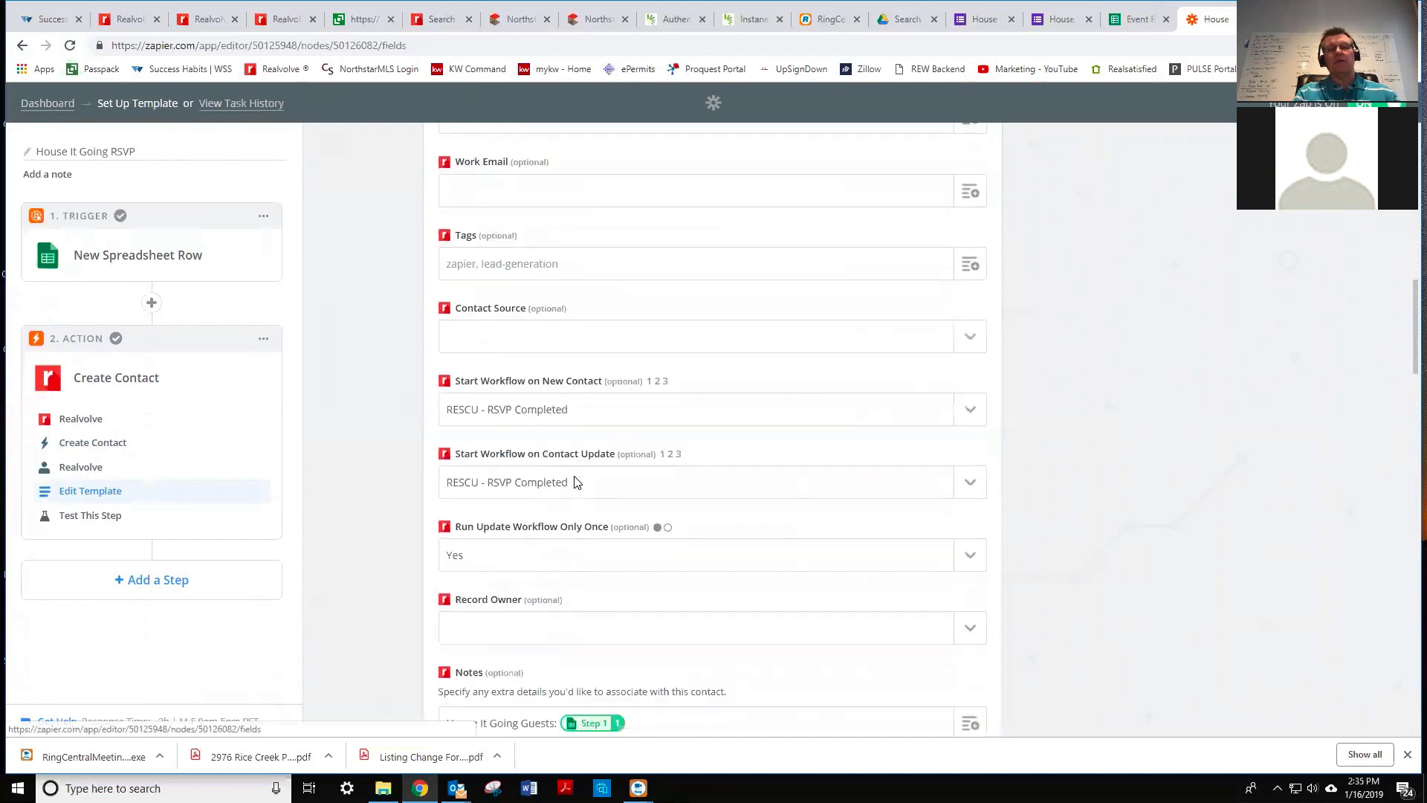
scroll(577, 482, down, 6)
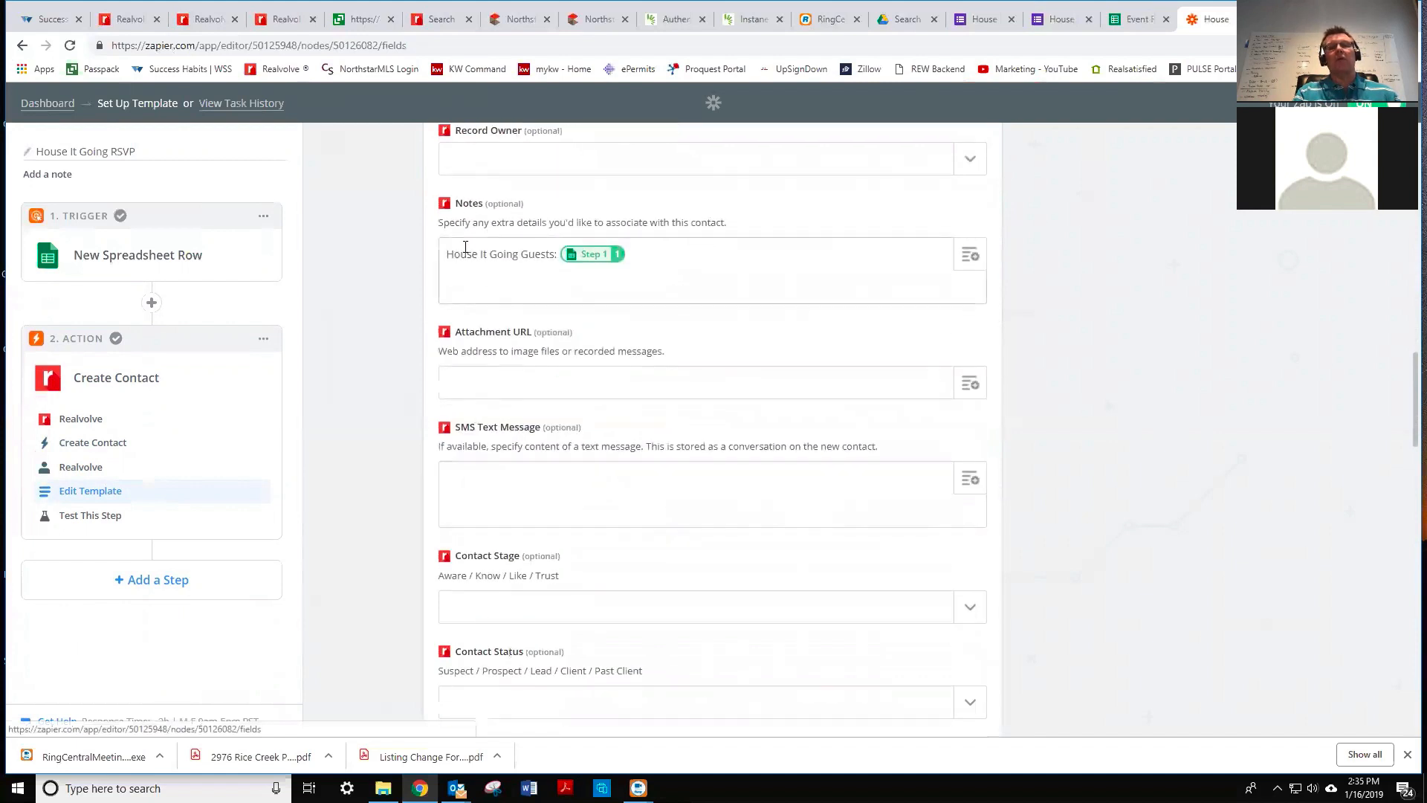
click(519, 255)
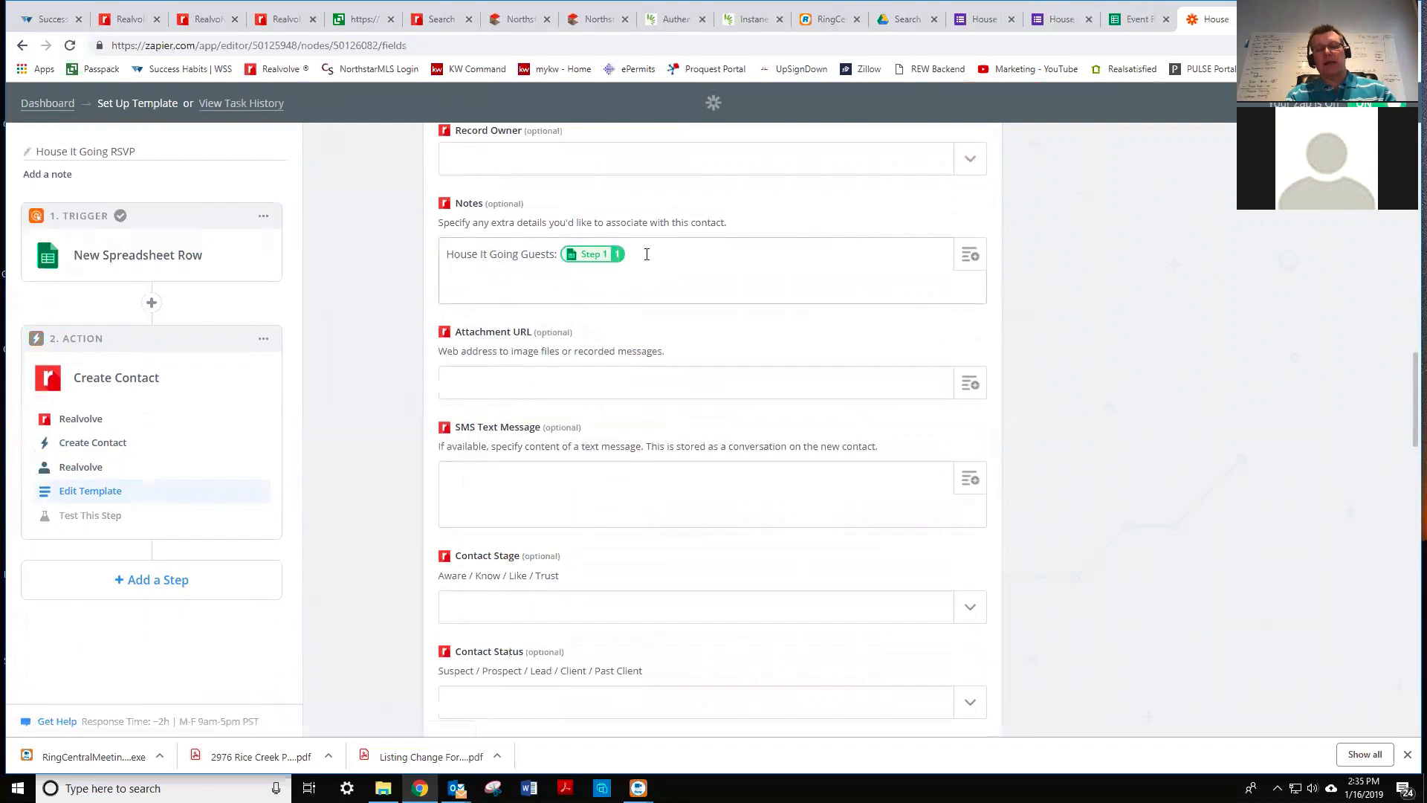
- Add 'Attending:' and 'Comments' lines to Notes, each mapped to its Step 1 spreadsheet field
text(ttending:)
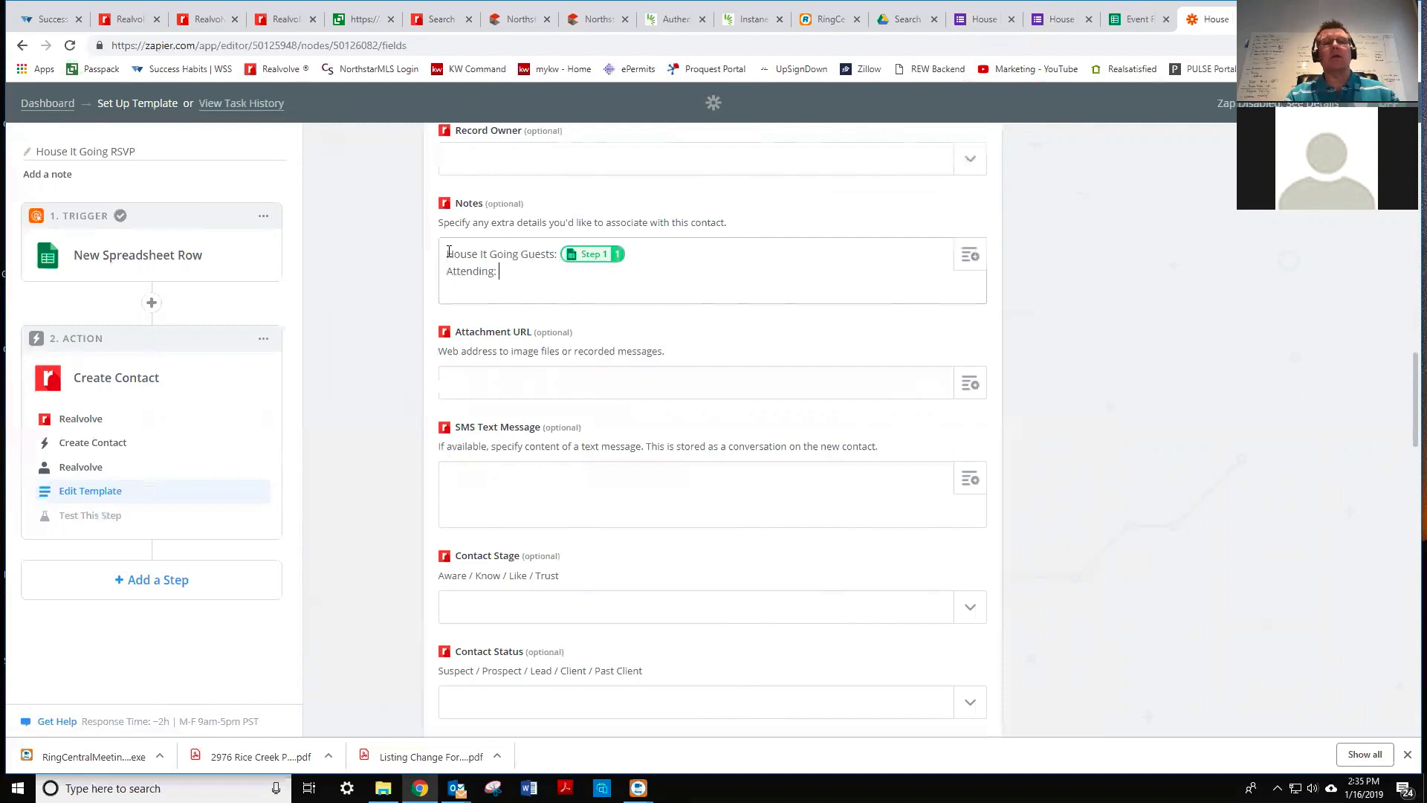
text(Attending:)
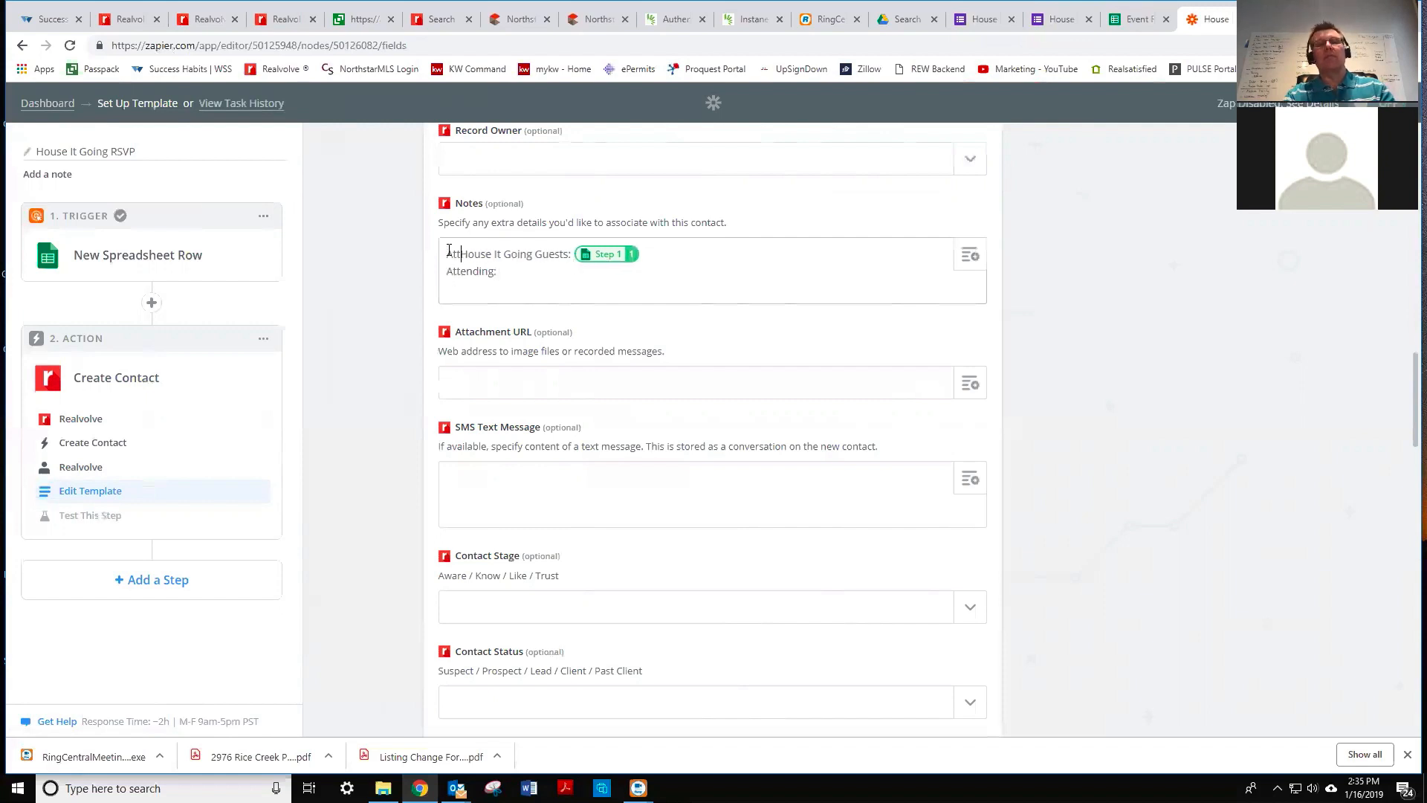
key(Return)
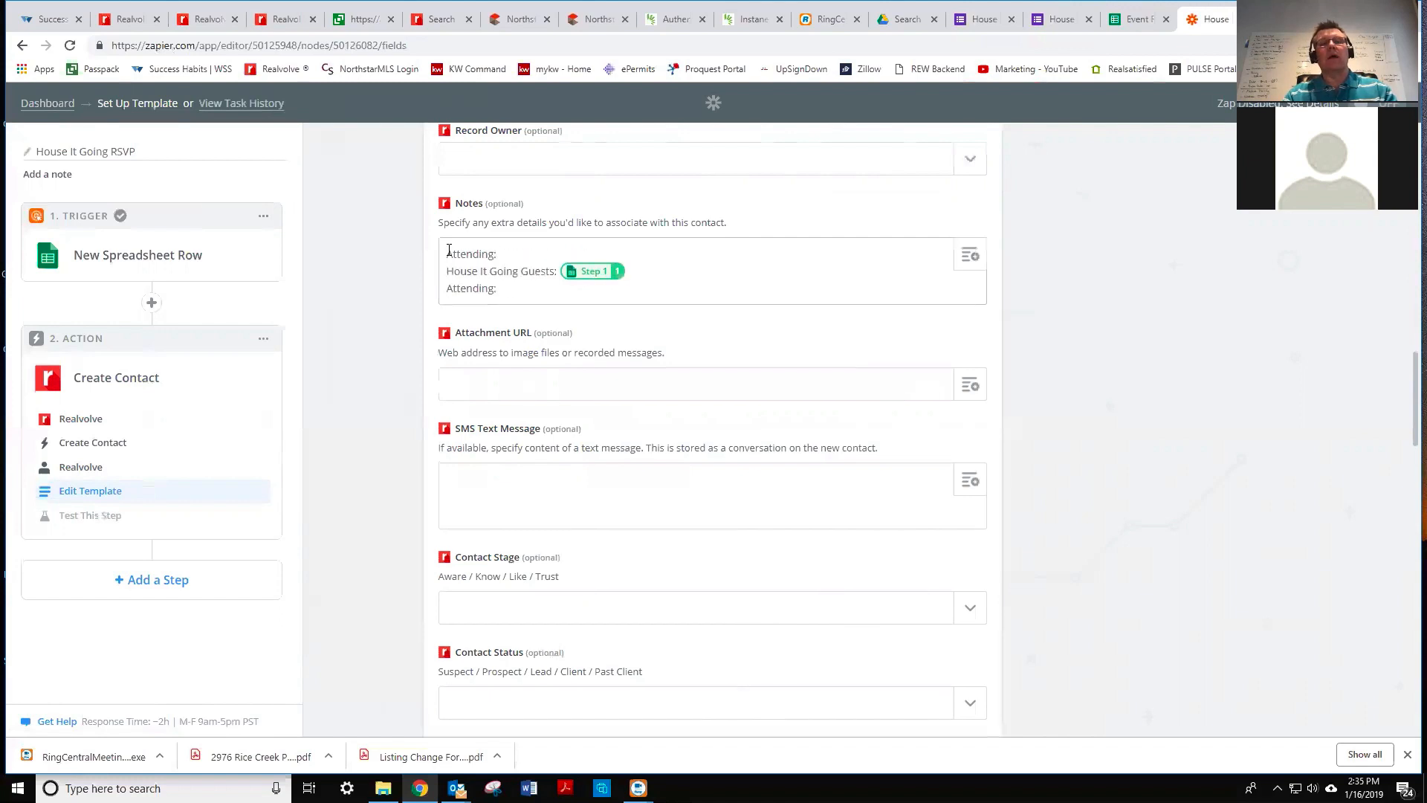
triple_click(472, 287)
text(Comments:)
click(973, 256)
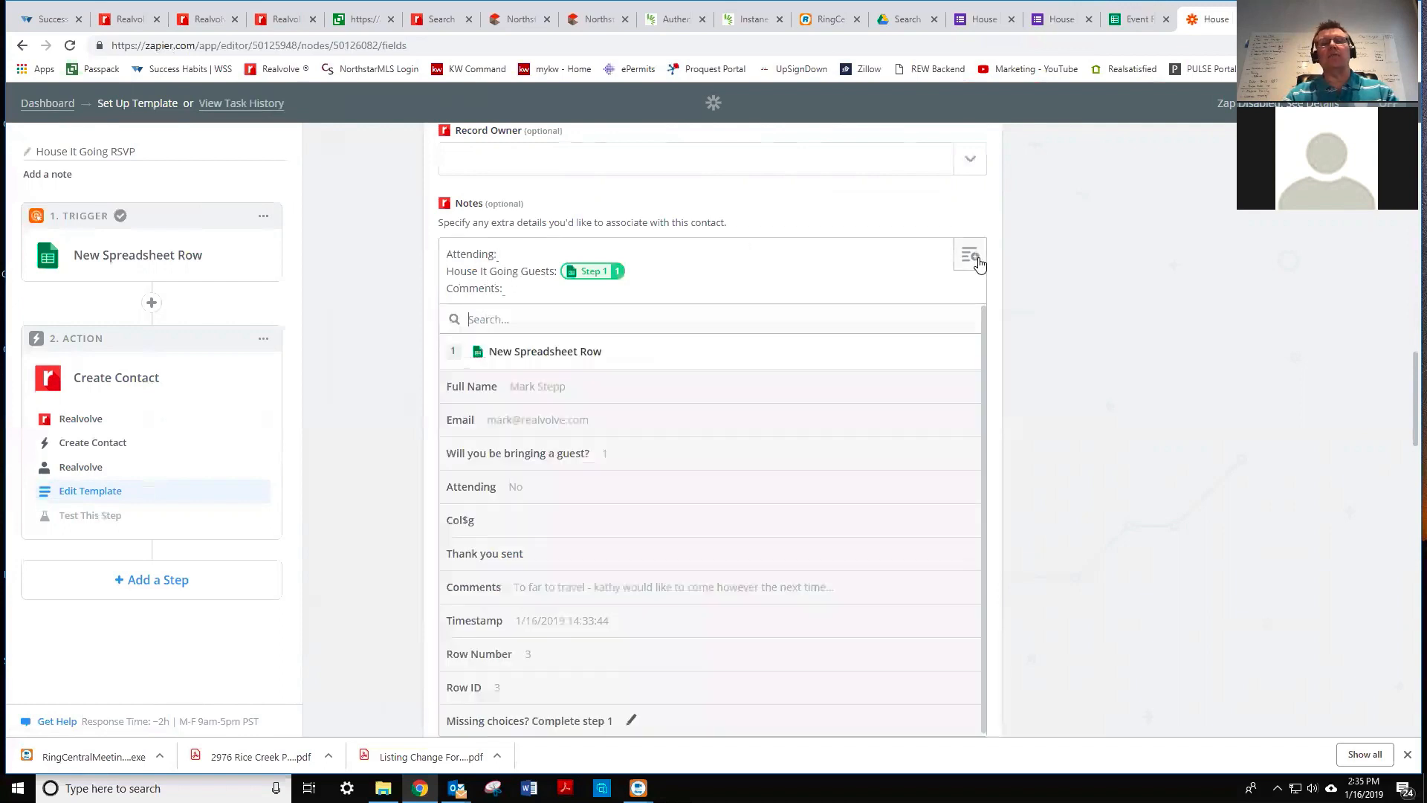
click(542, 487)
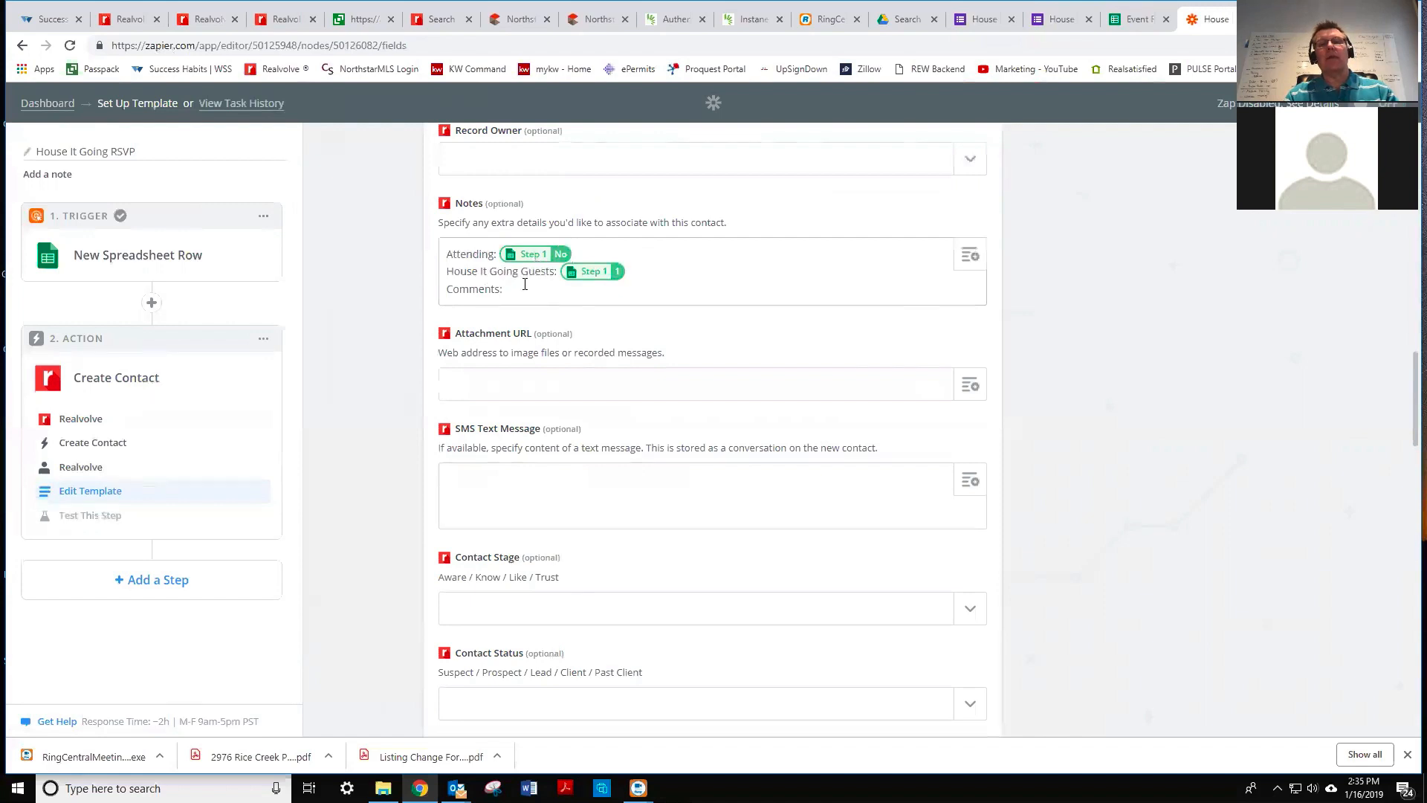
click(972, 257)
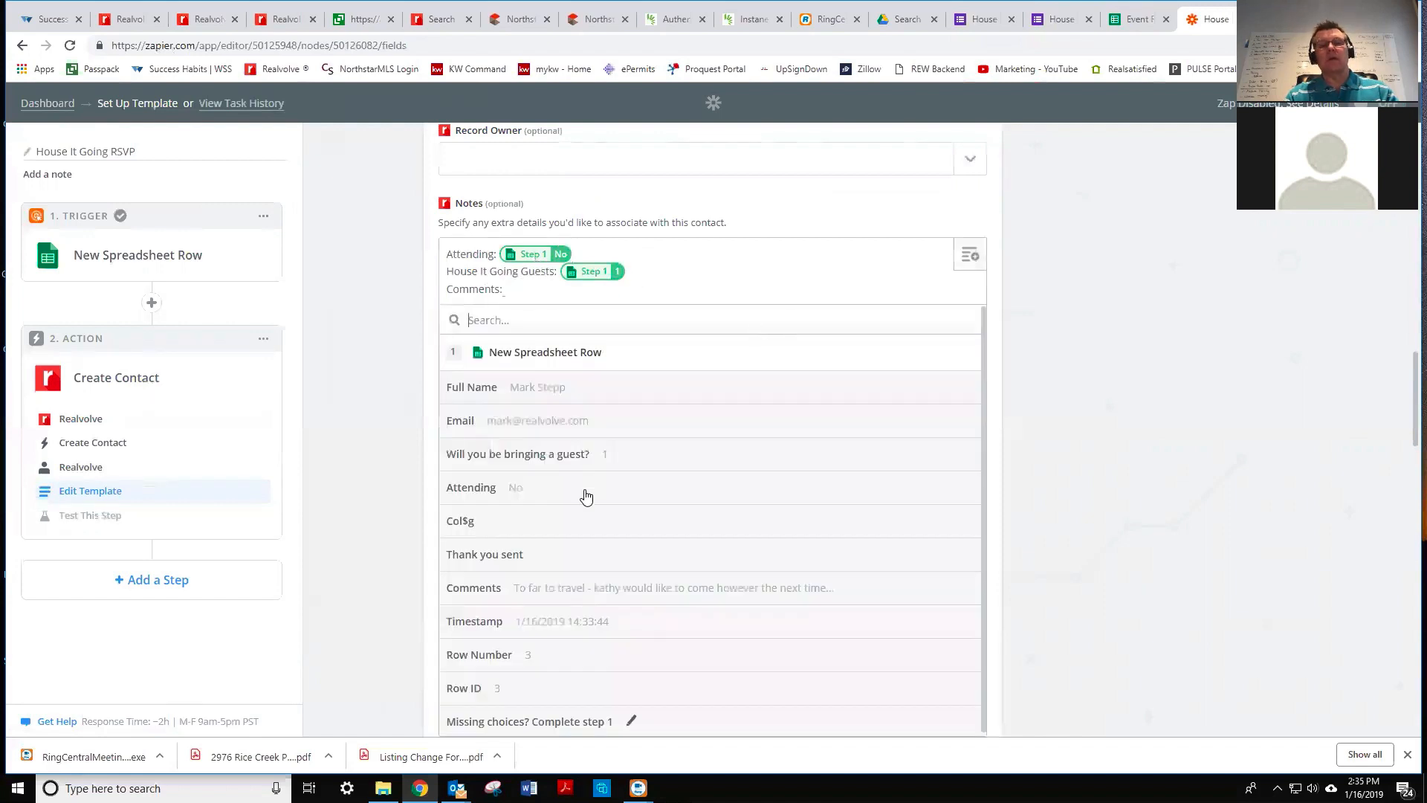
click(605, 593)
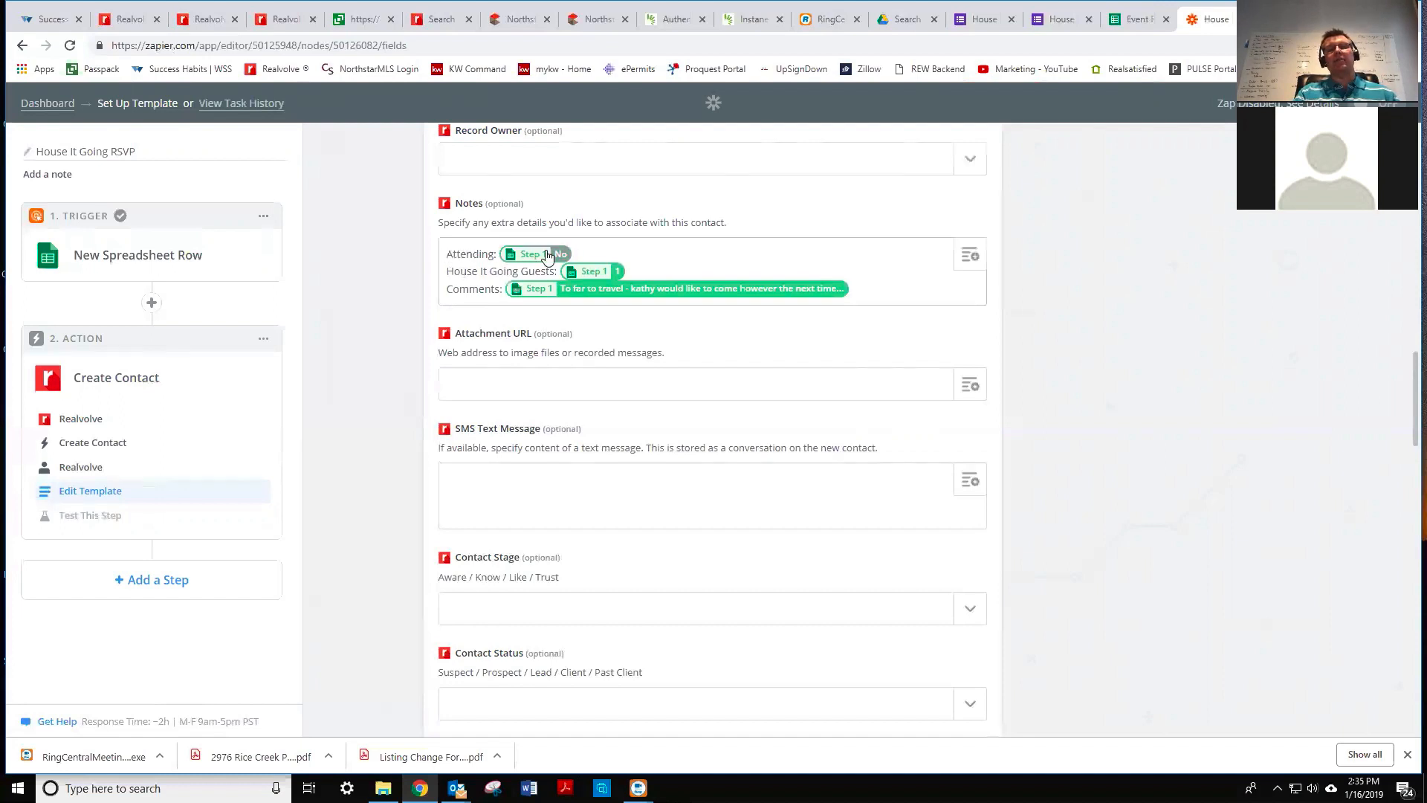
- Replace 'House It Going' on the guests line with a 'House It Going Event:' heading line
click(570, 273)
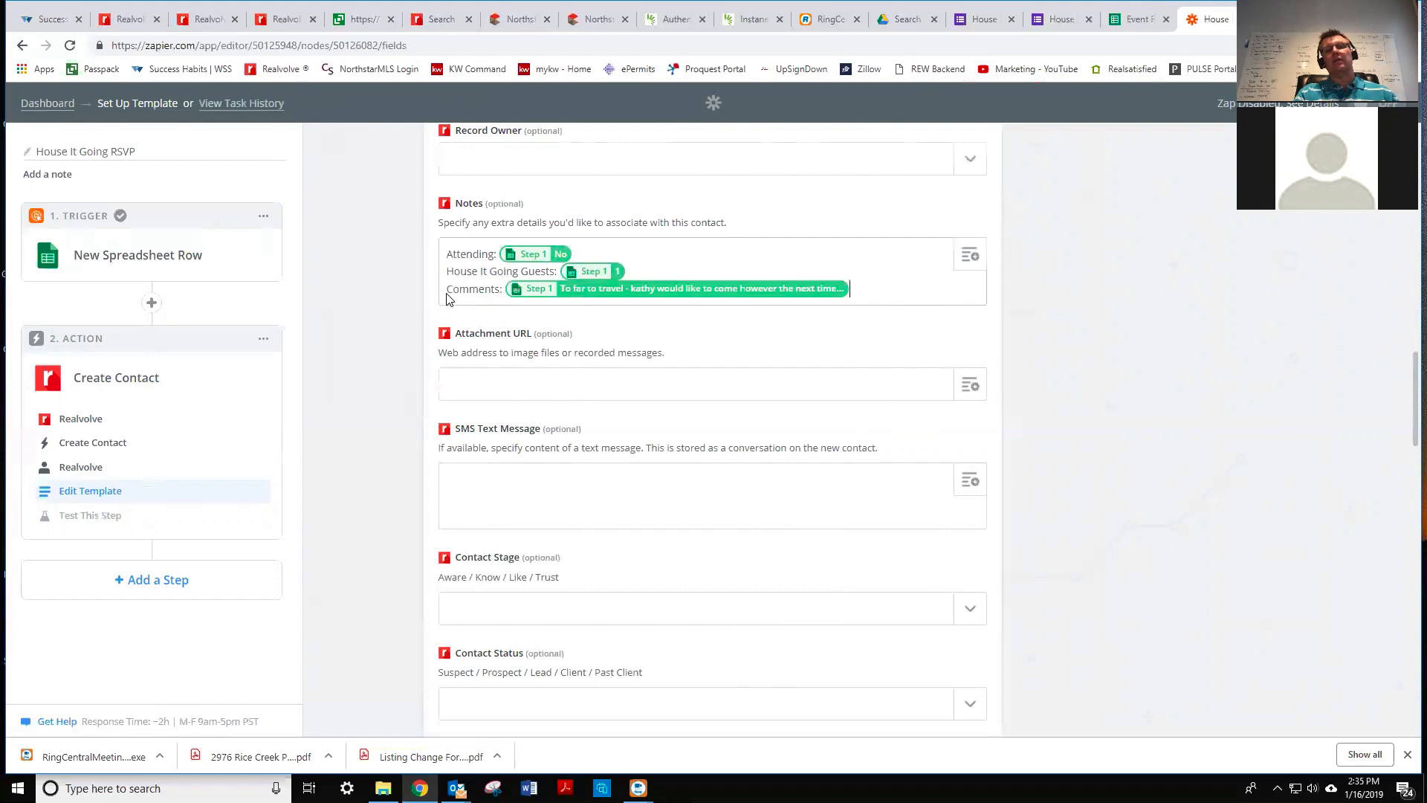
click(524, 286)
drag(520, 270, 434, 272)
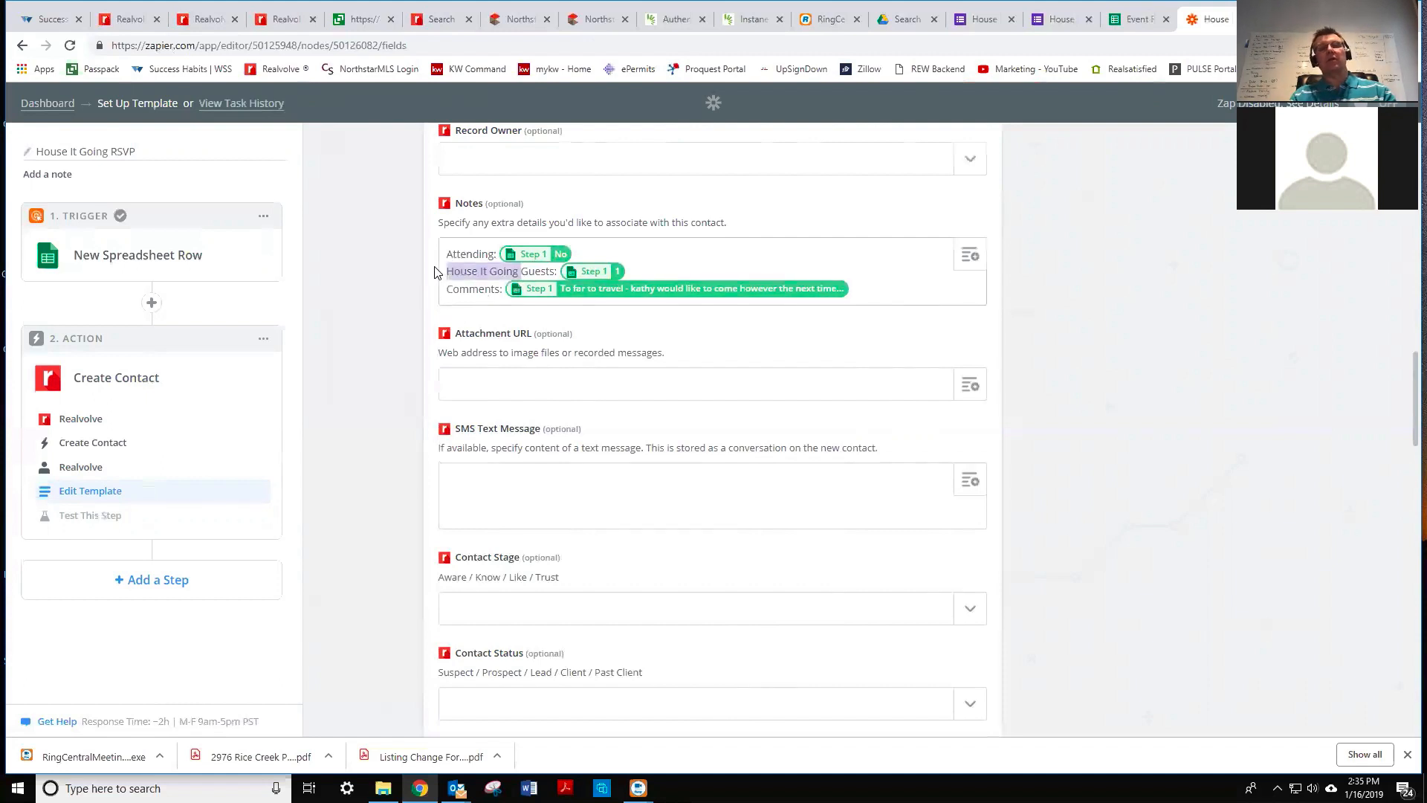
key(super+x)
click(467, 272)
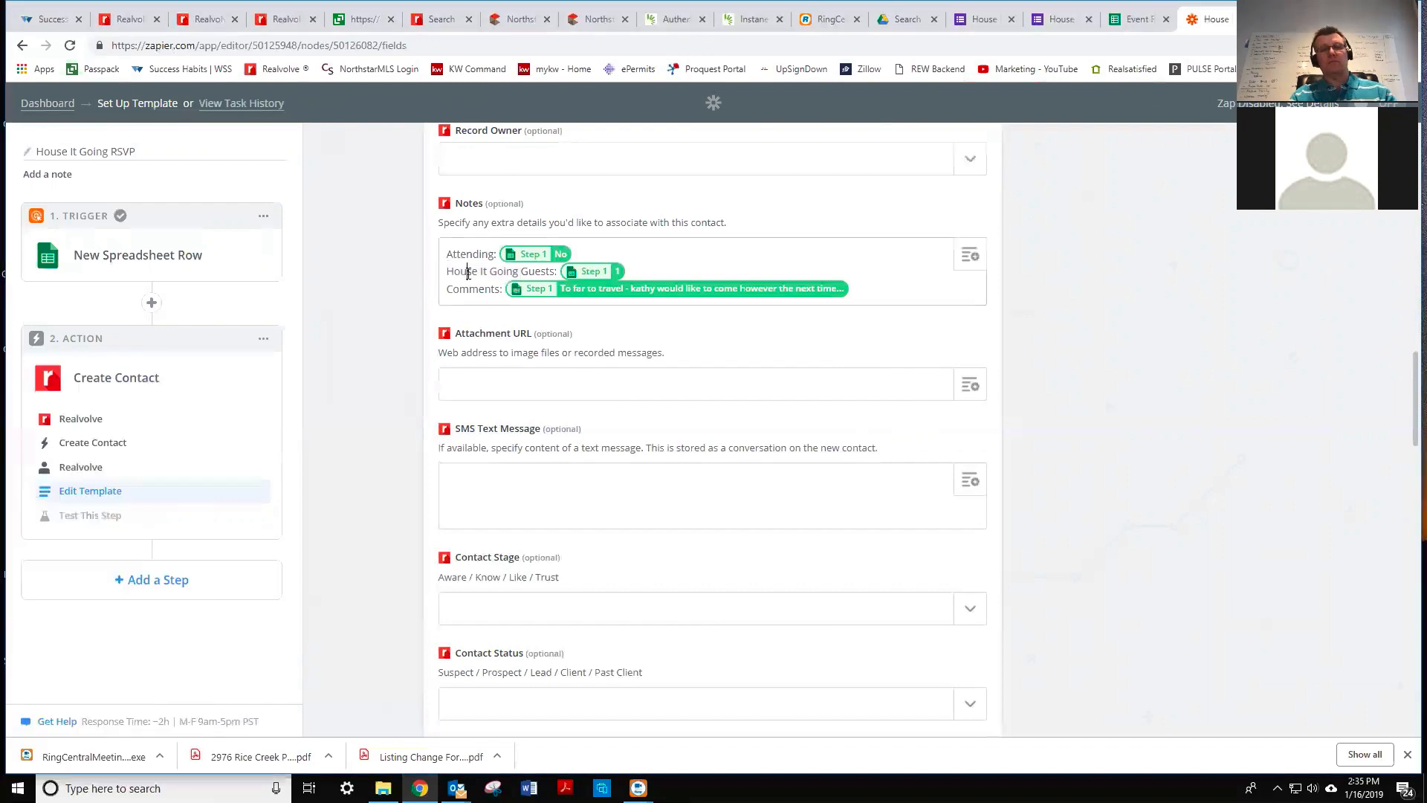
drag(521, 272, 439, 272)
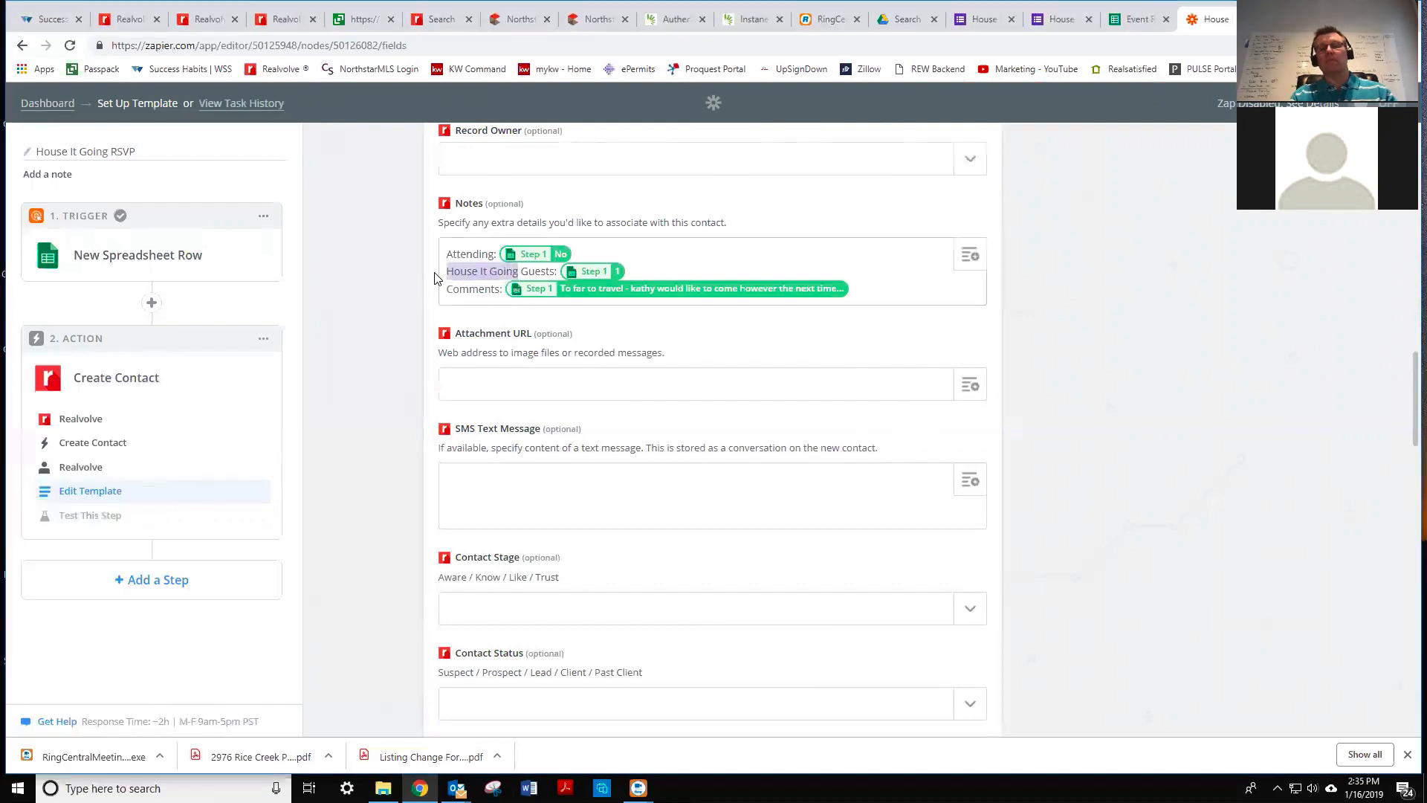
key(BackSpace)
text(House It Go)
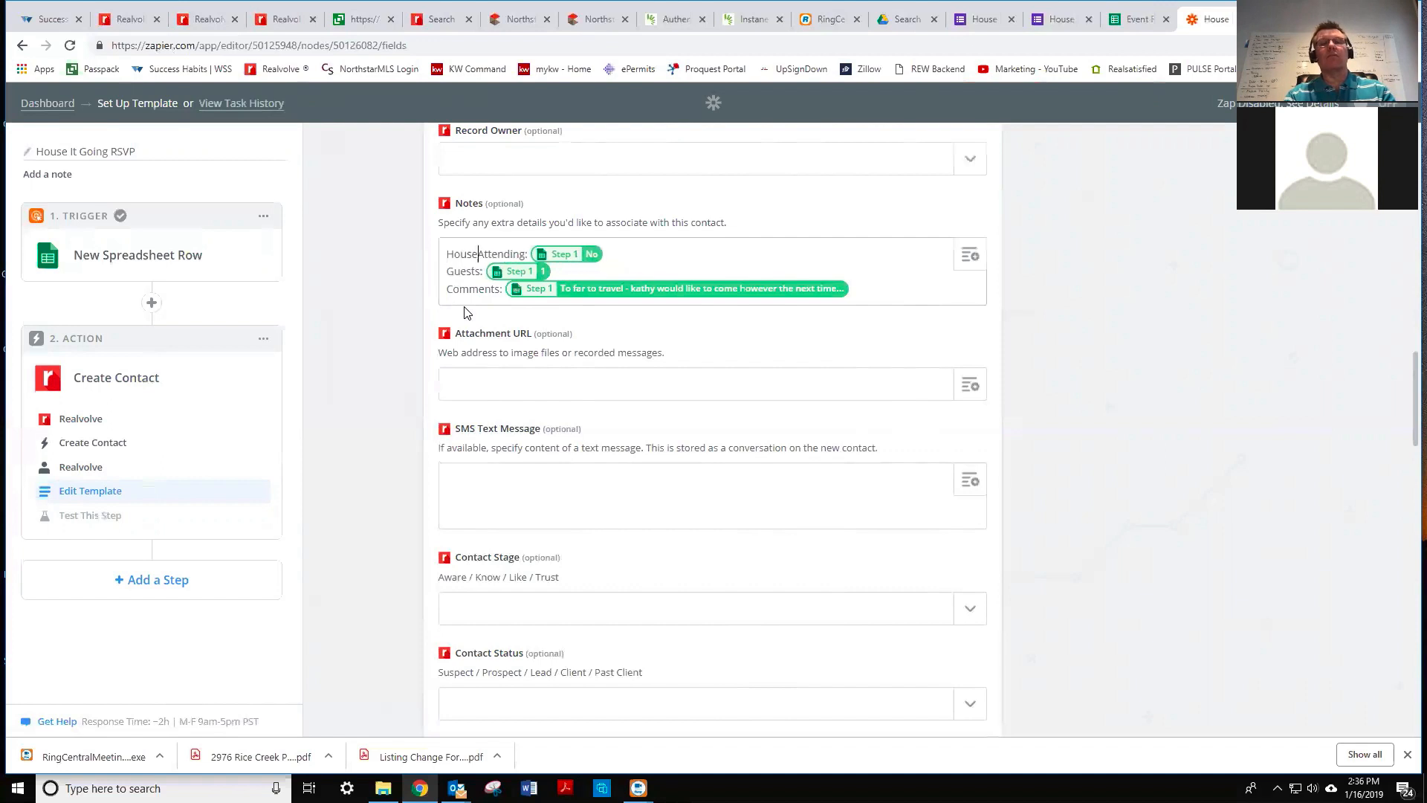
text(ing Event)
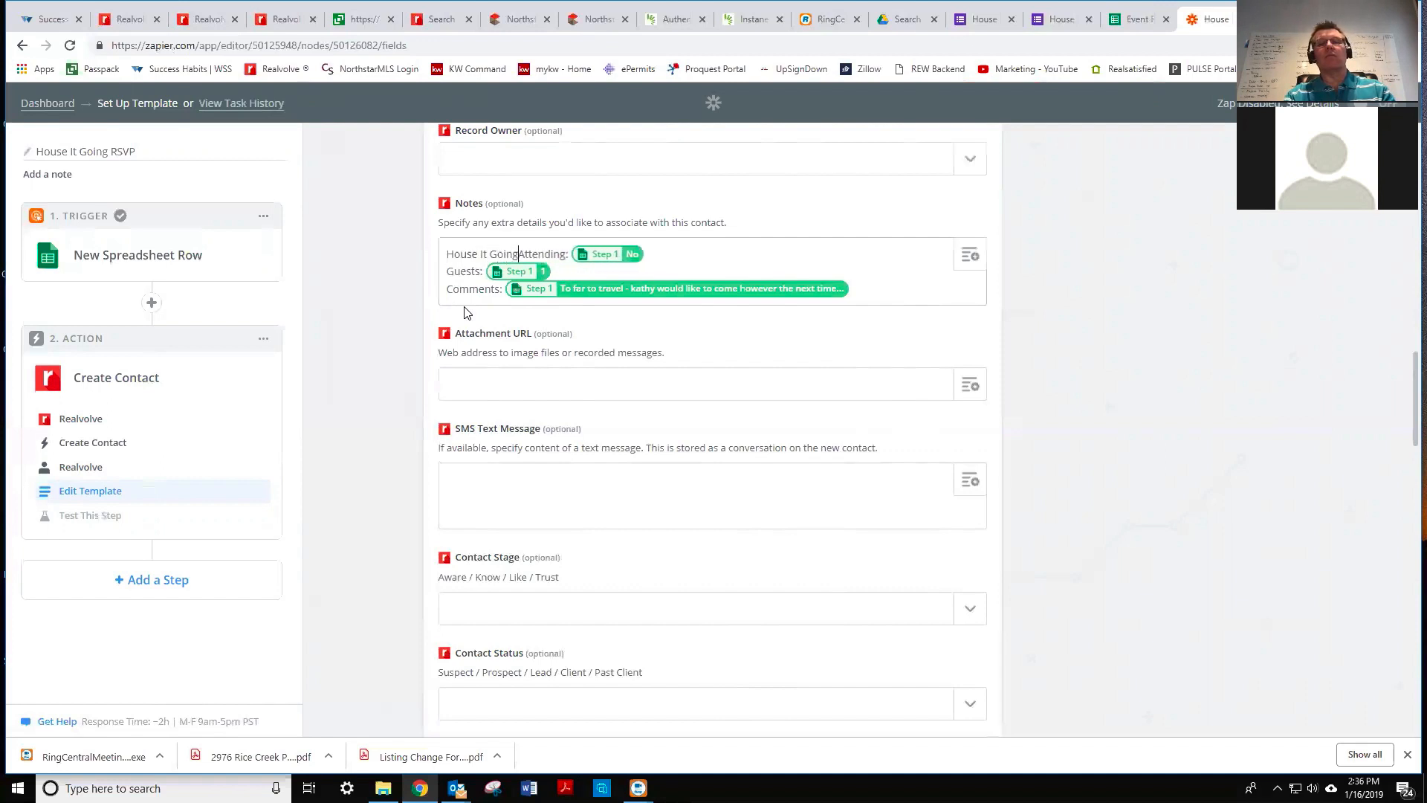
text(:)
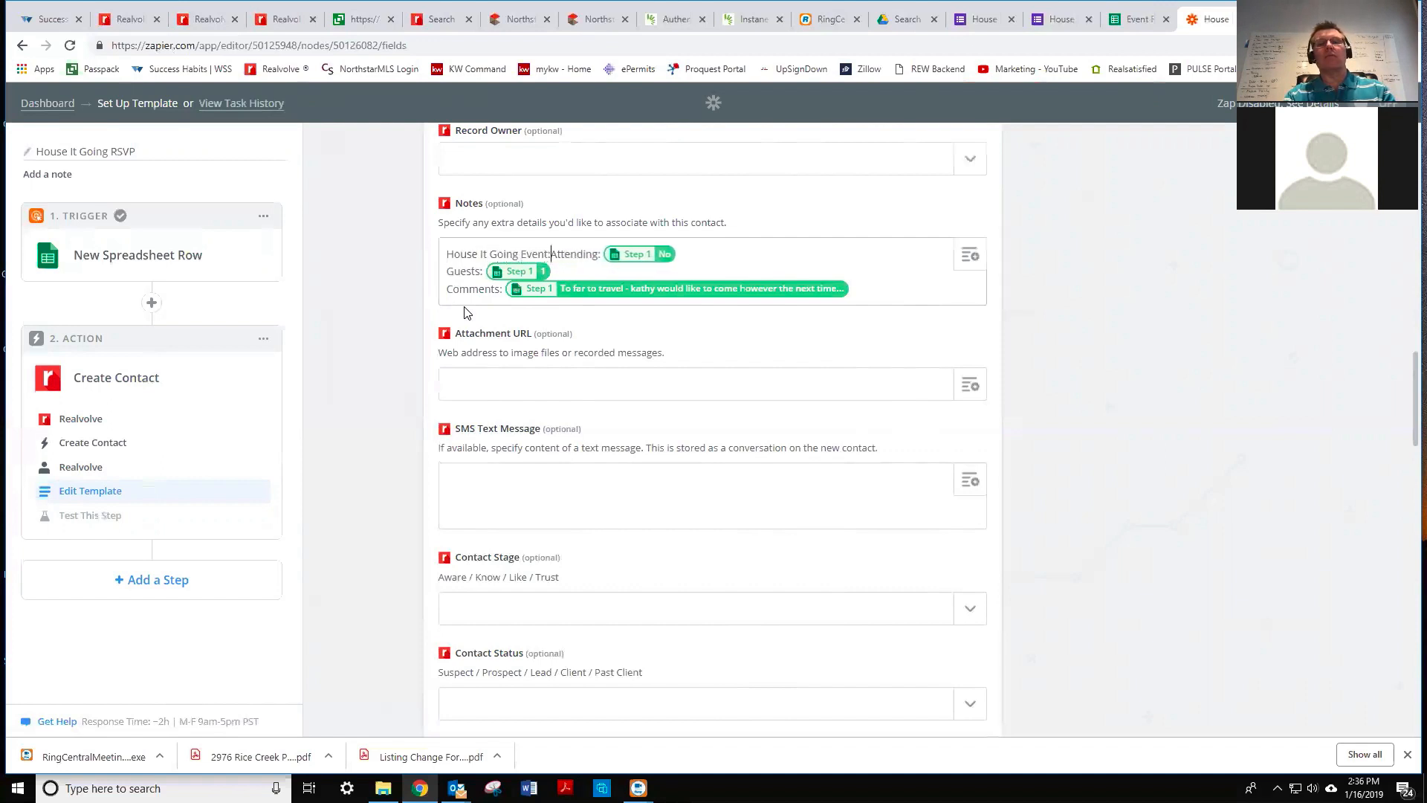
key(Return)
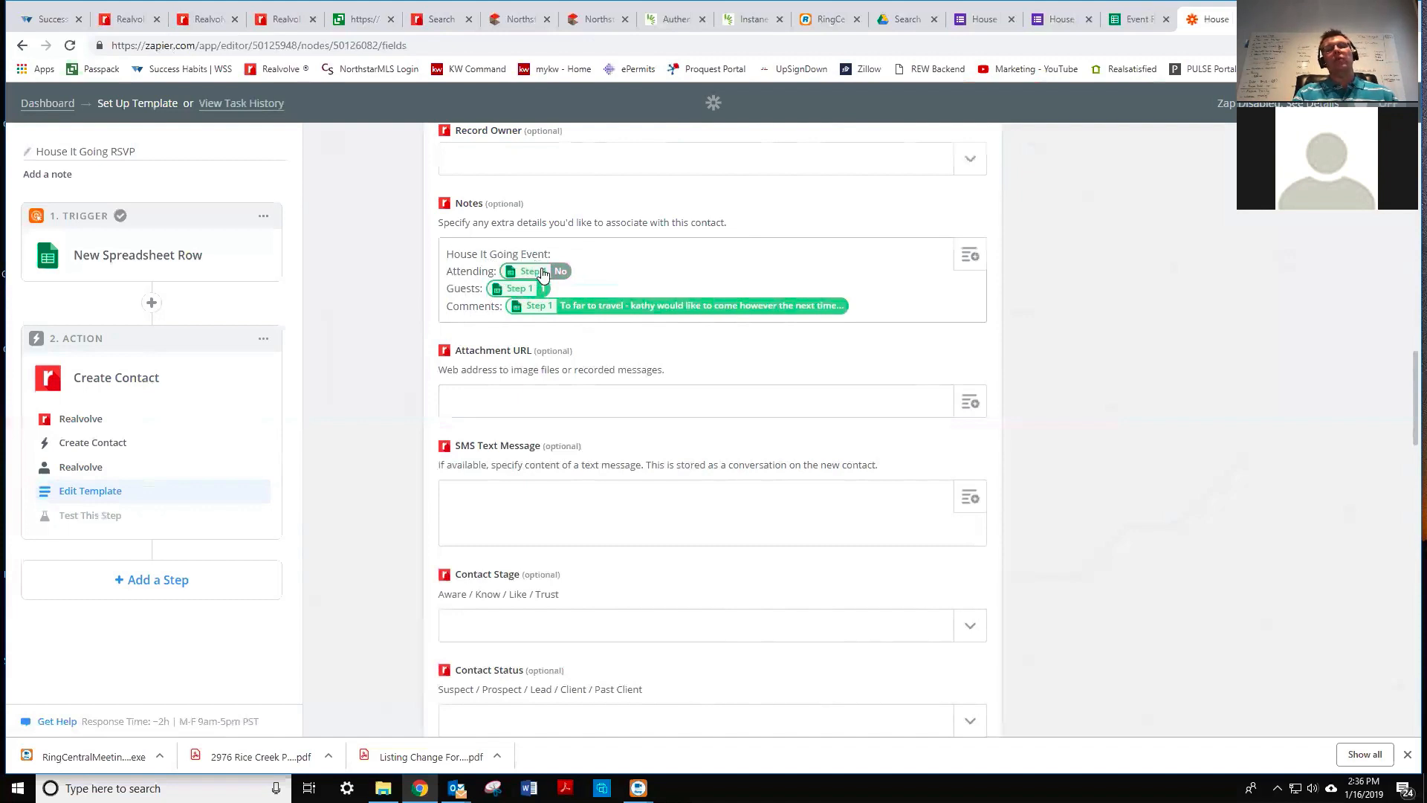
- Set the contact Tags to RSVP plus the Step 1 Attending value
scroll(543, 274, up, 1)
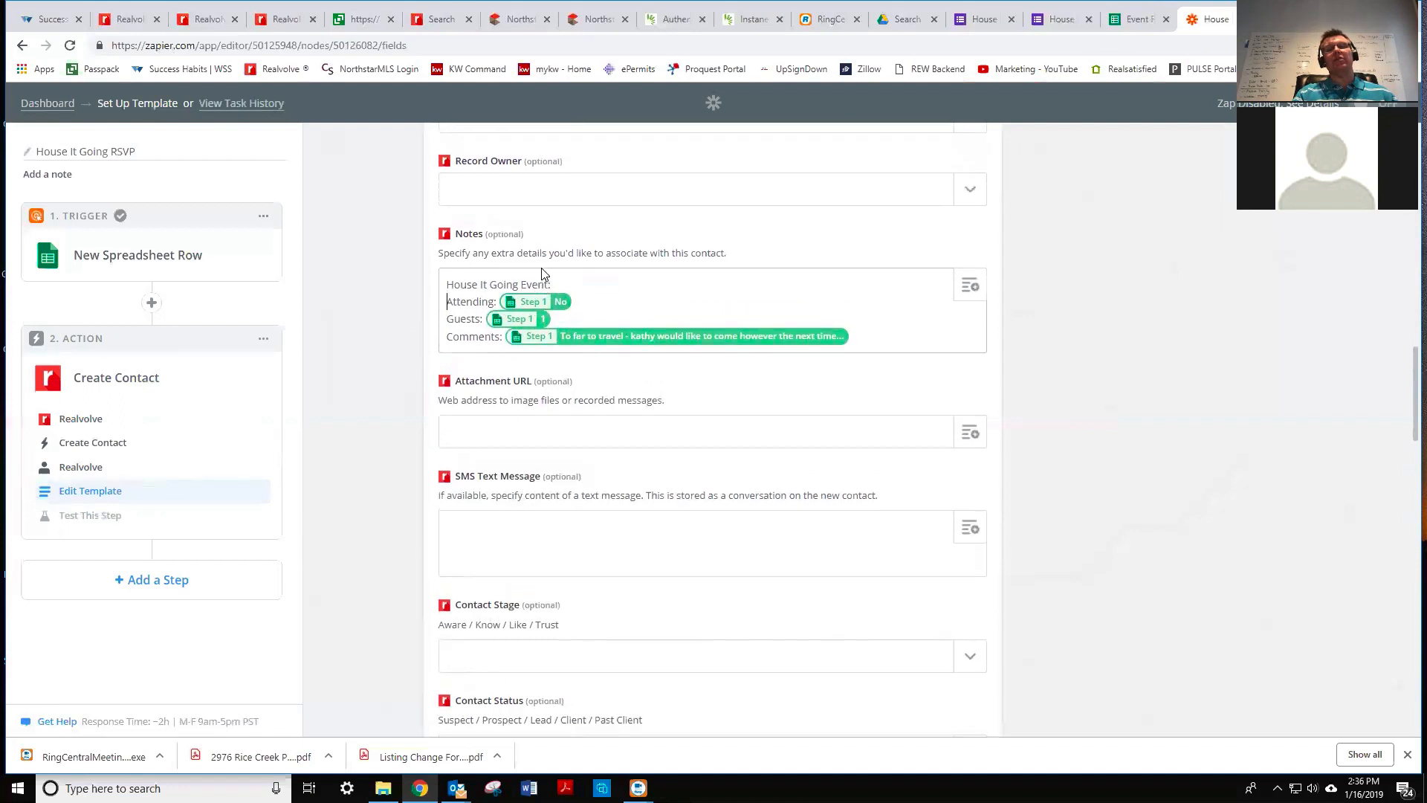
scroll(541, 273, up, 3)
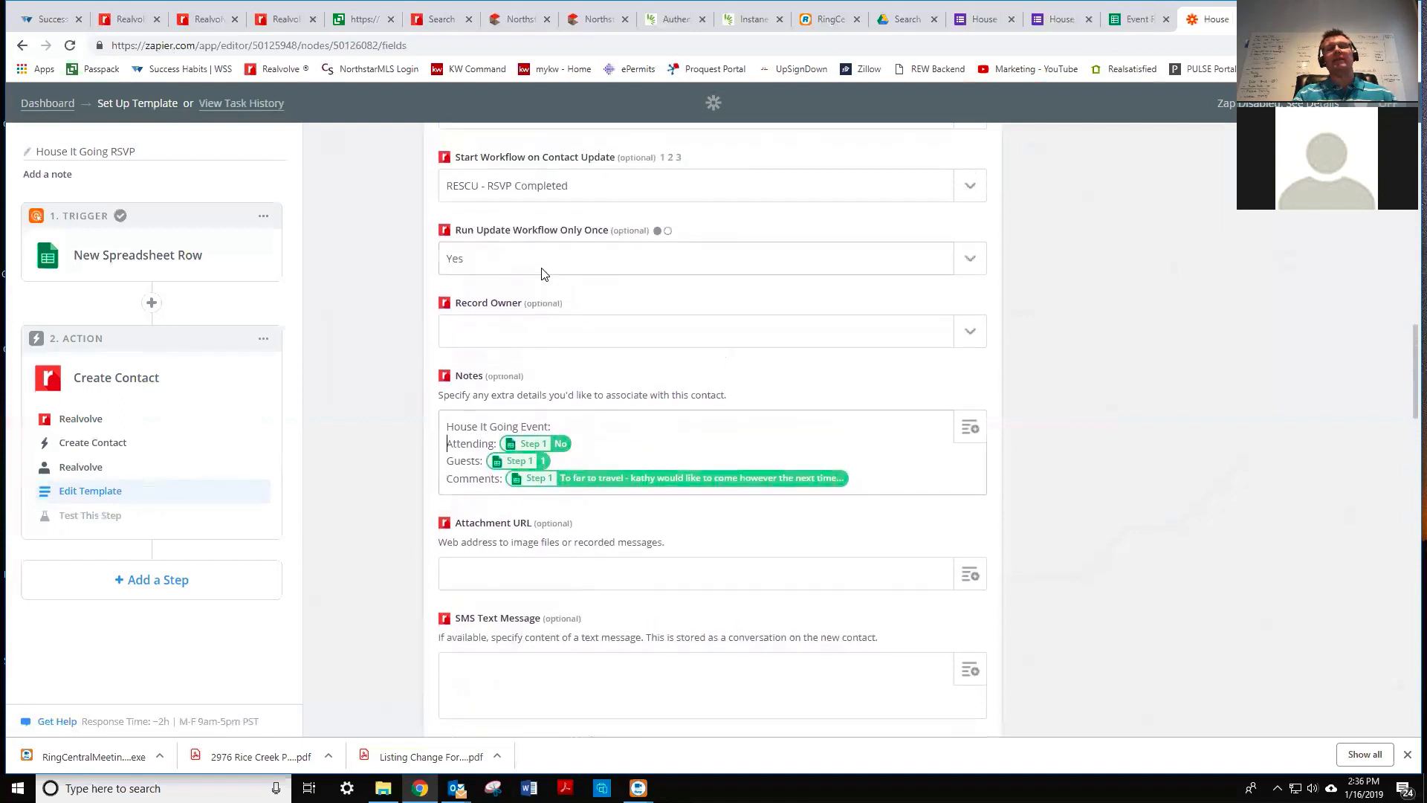
scroll(541, 274, up, 2)
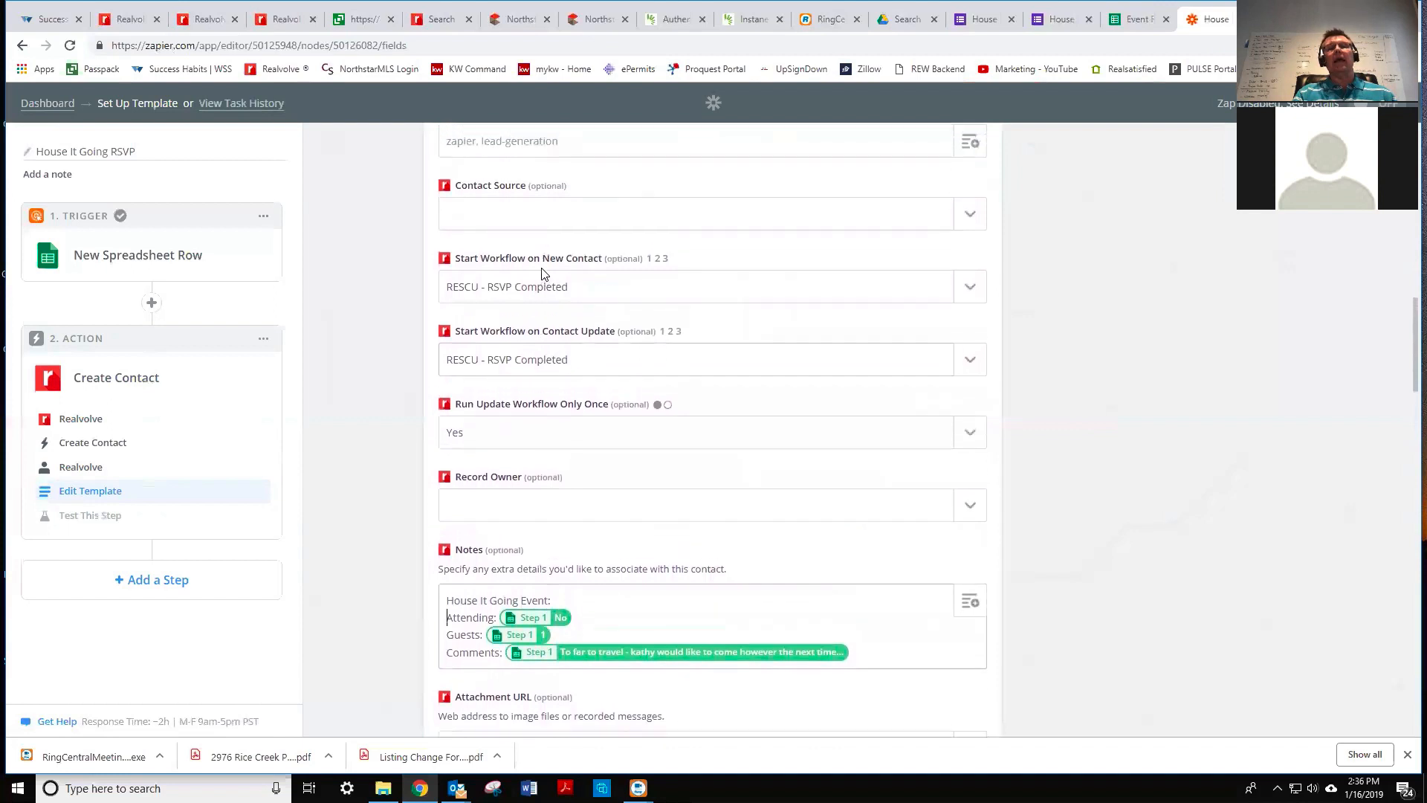
scroll(543, 274, up, 2)
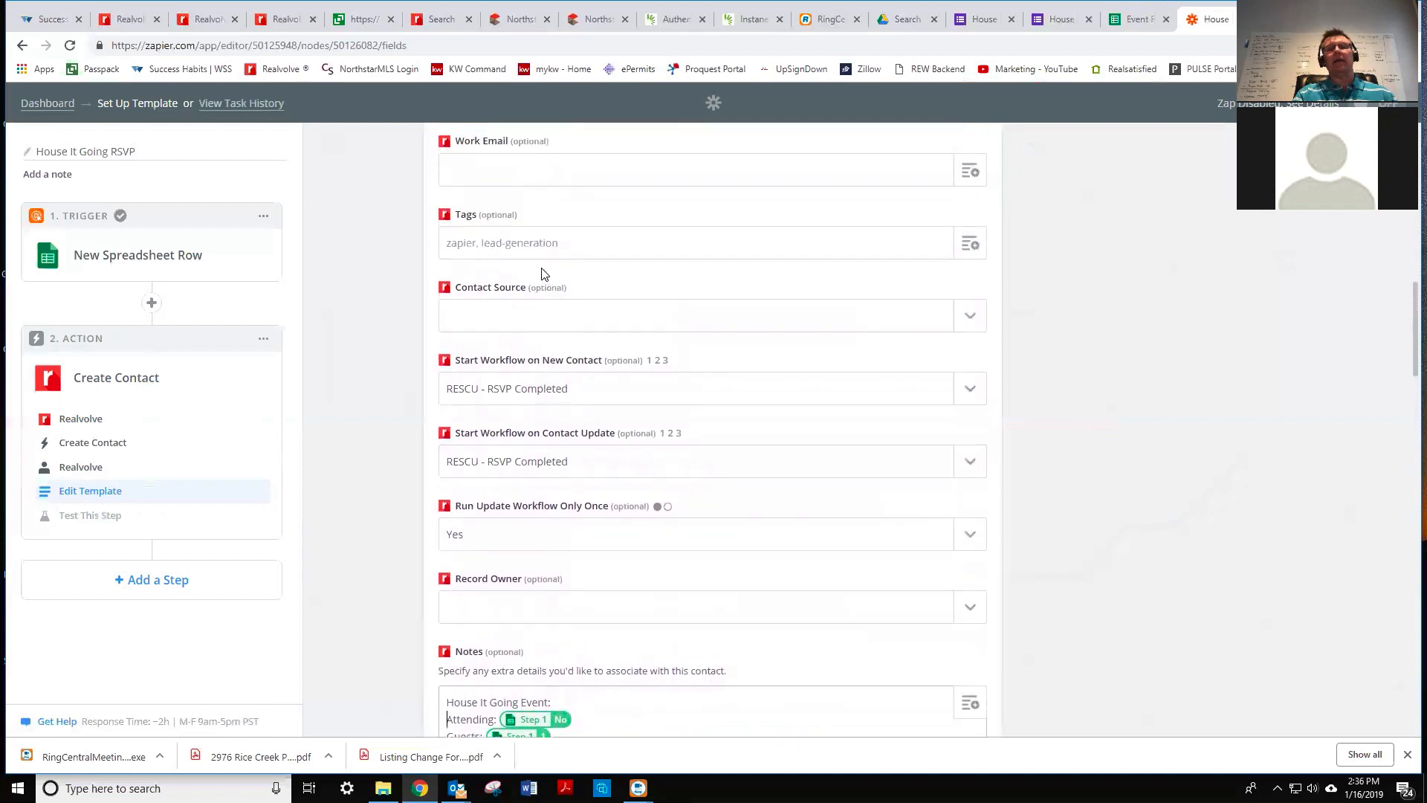
click(587, 251)
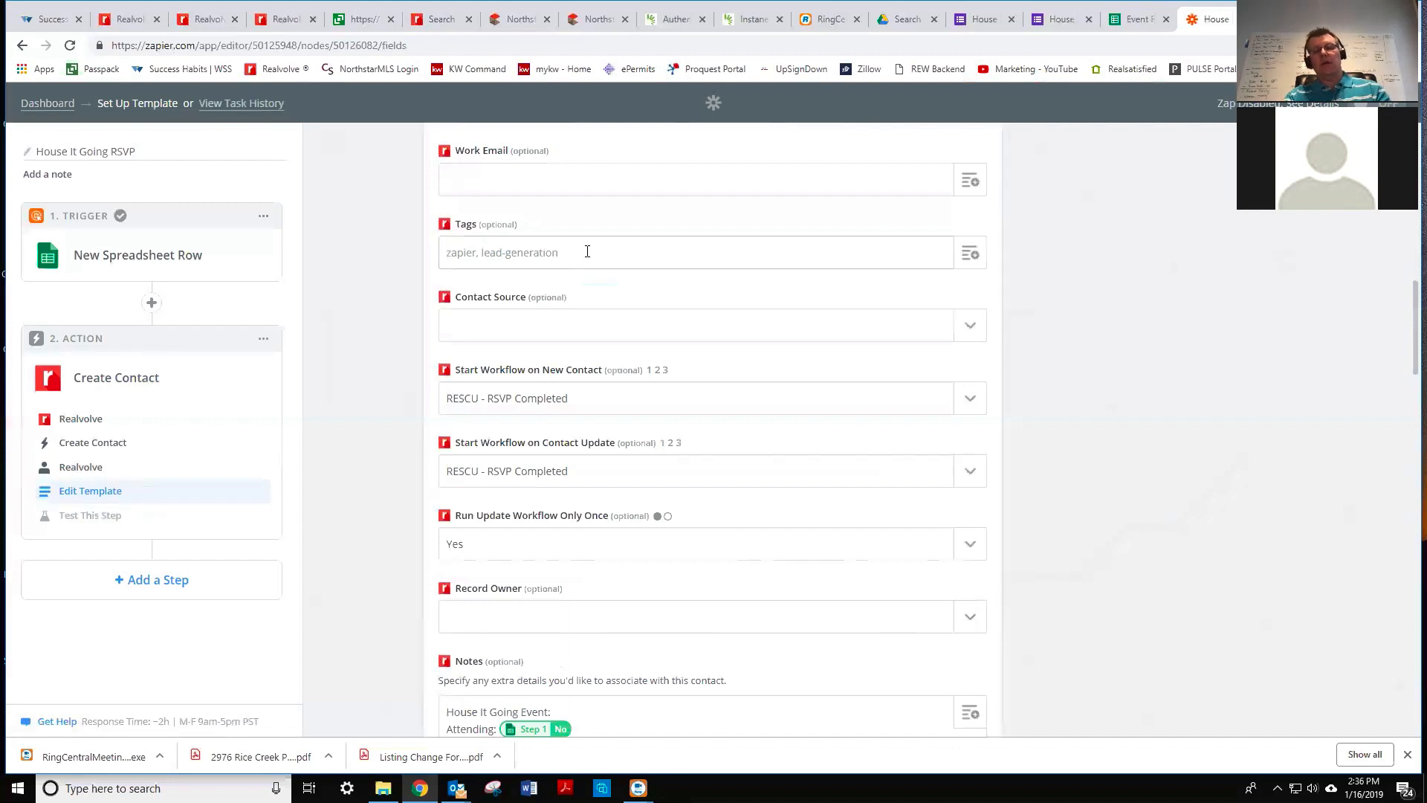
text(RSPT:)
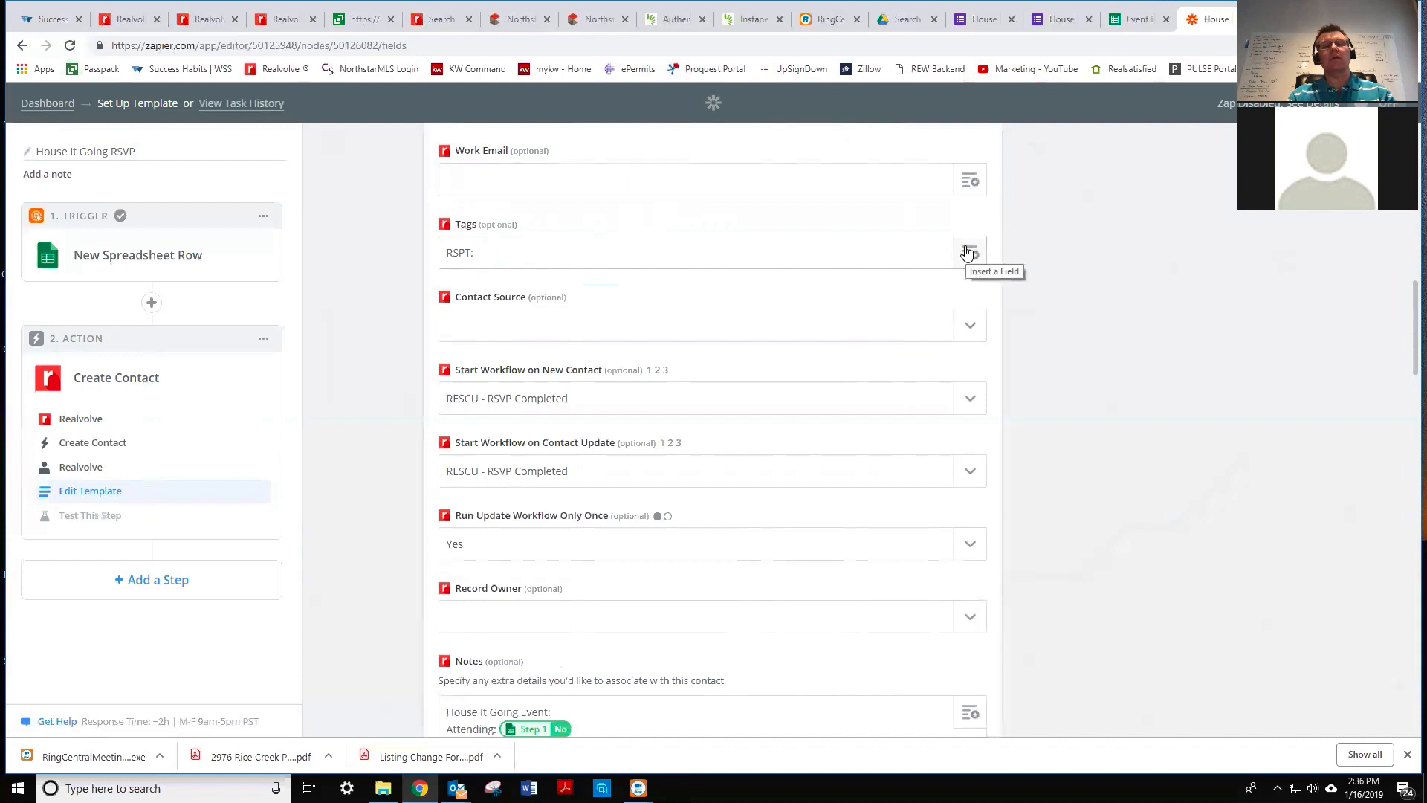
key(BackSpace)
key(BackSpace)
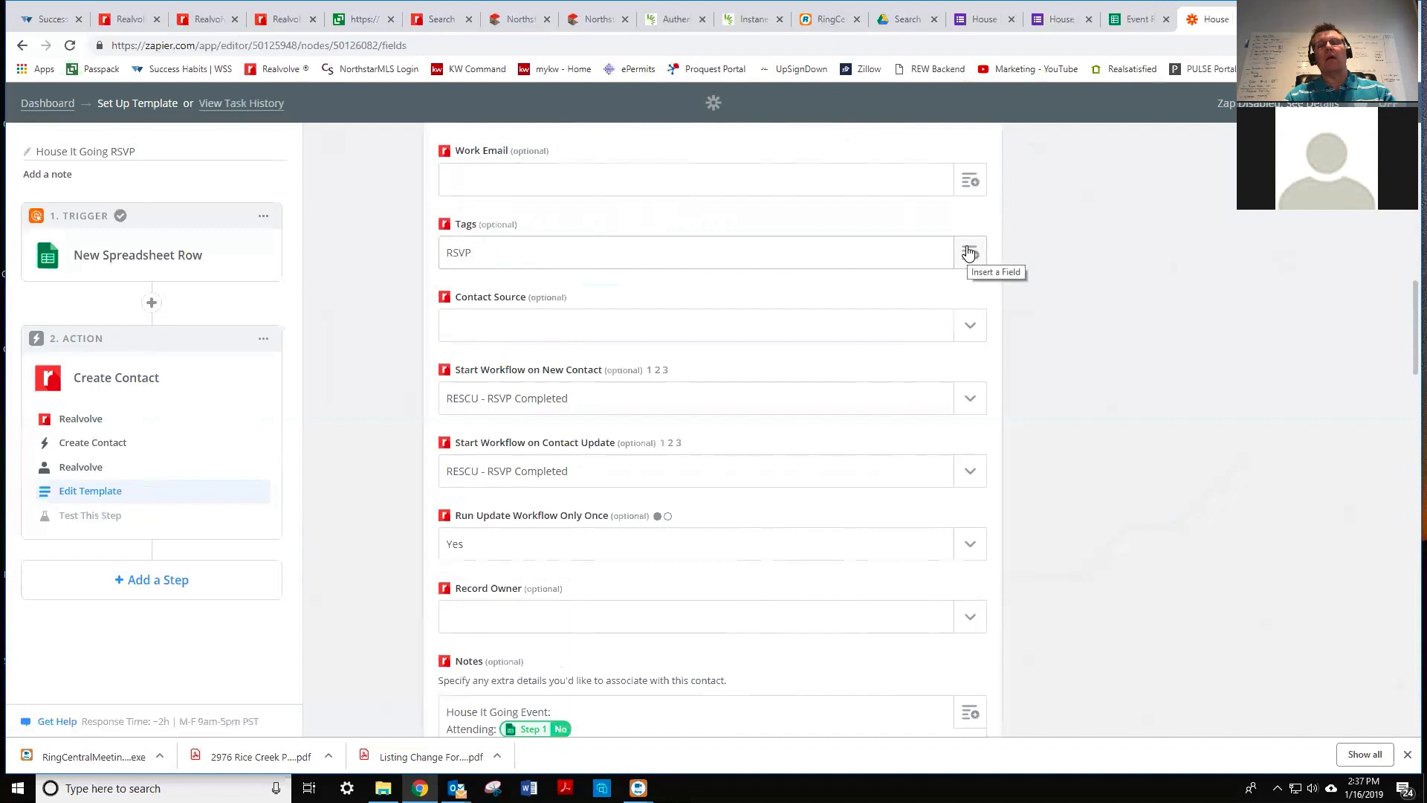
click(968, 253)
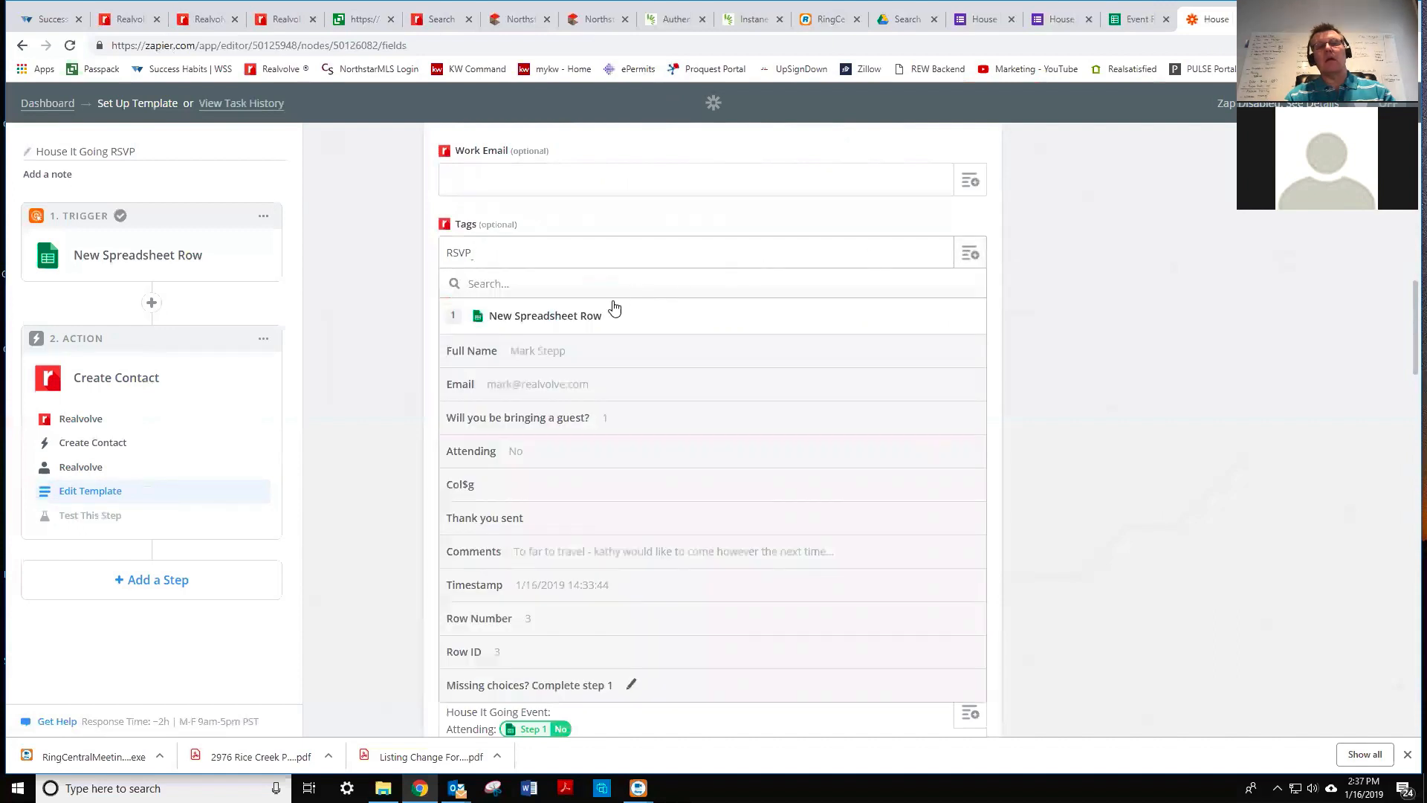
click(525, 450)
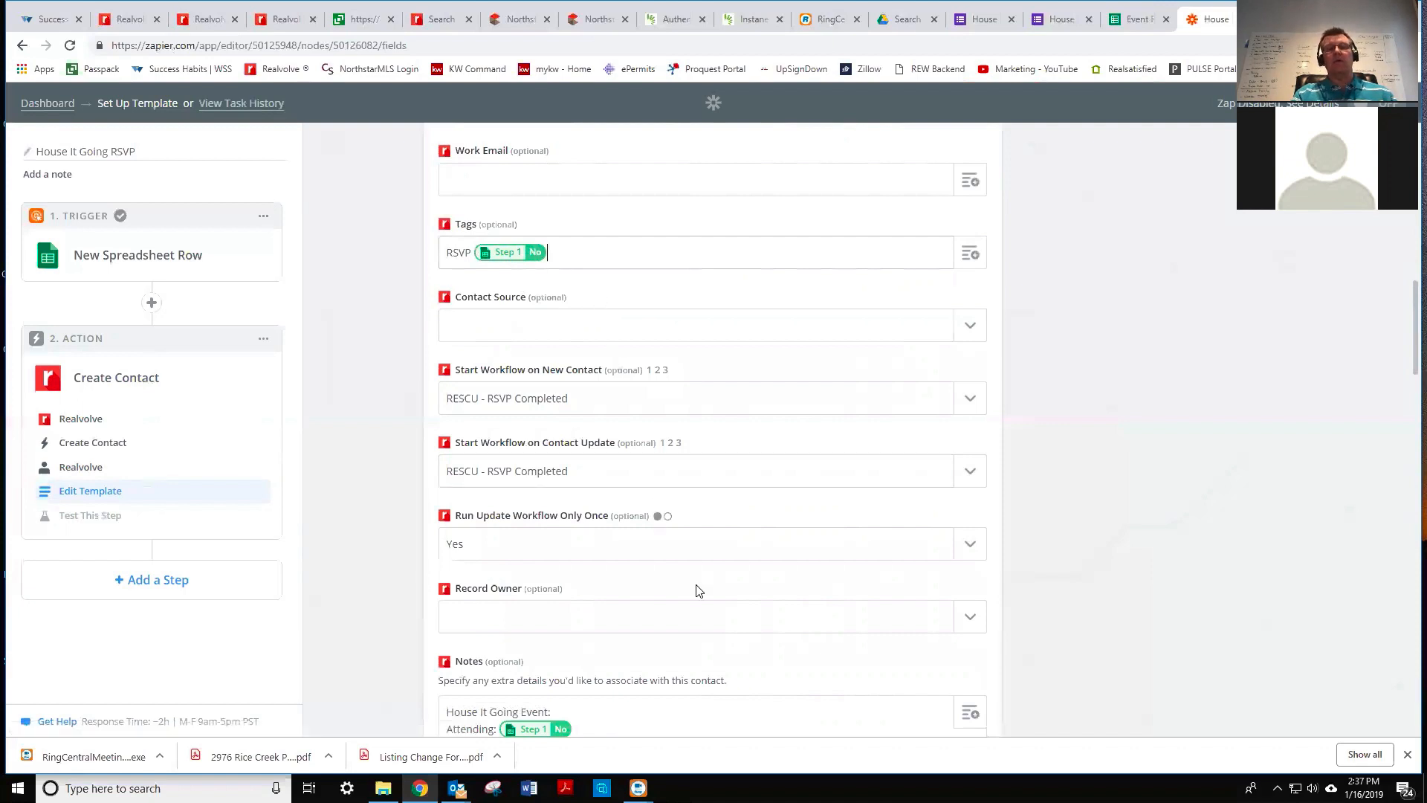
scroll(696, 590, down, 1)
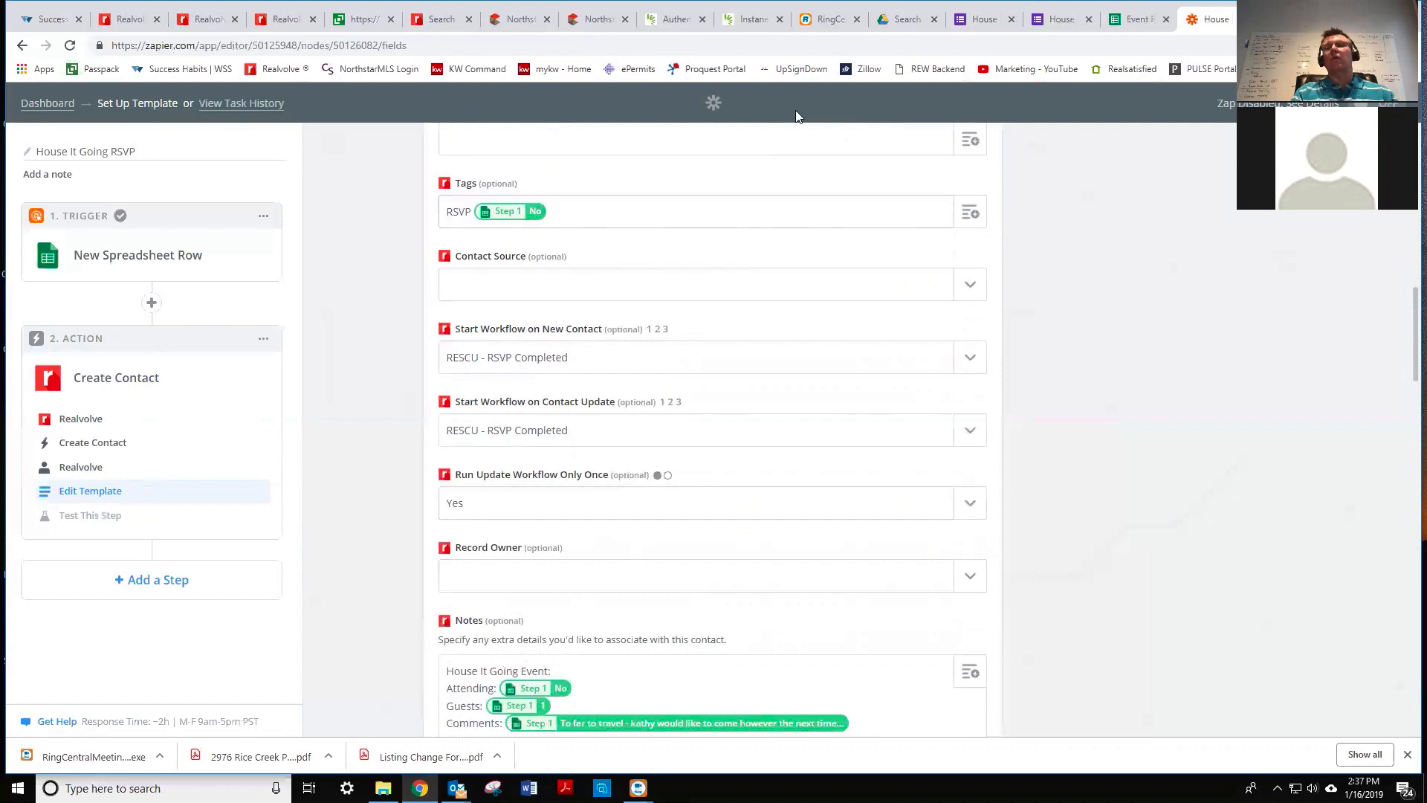
scroll(895, 354, down, 9)
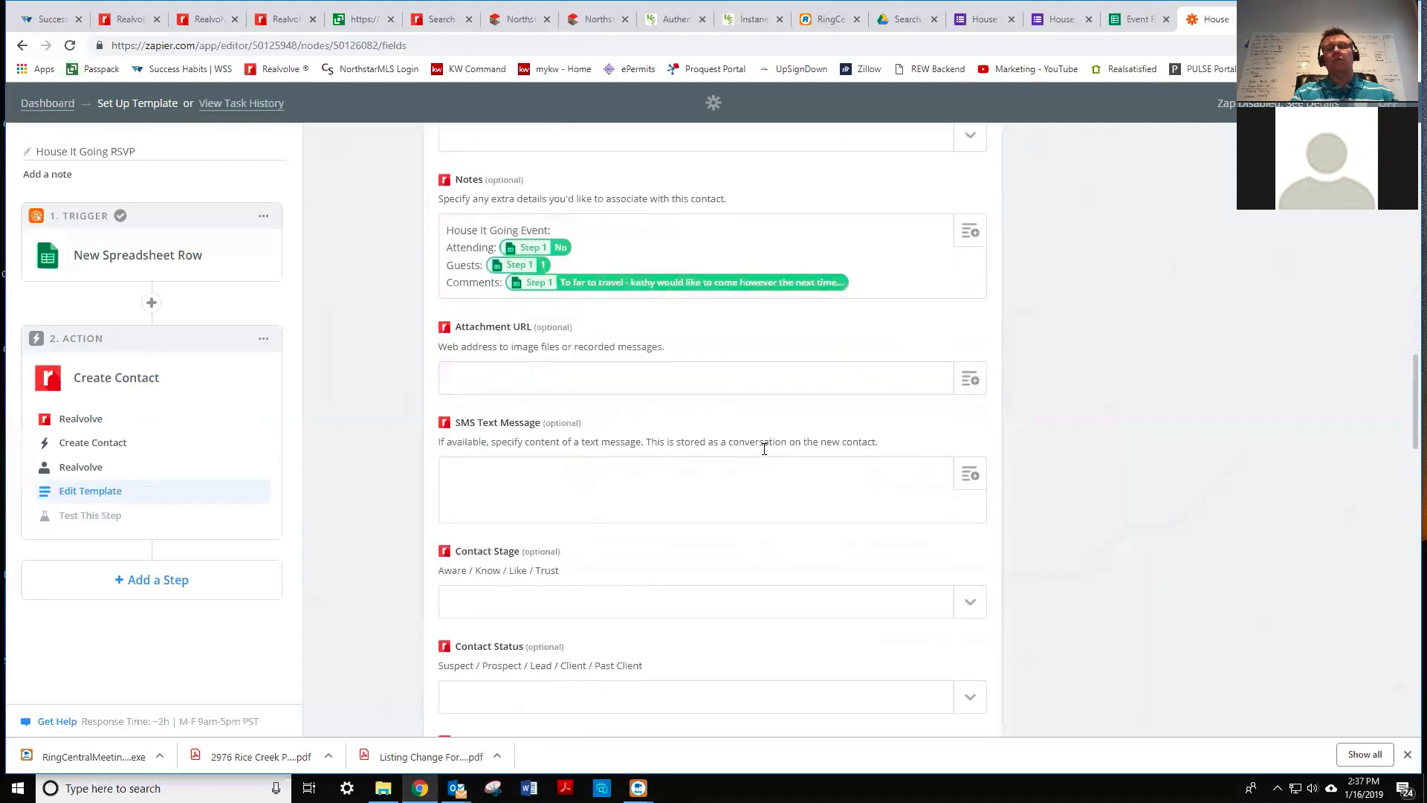
scroll(764, 449, down, 9)
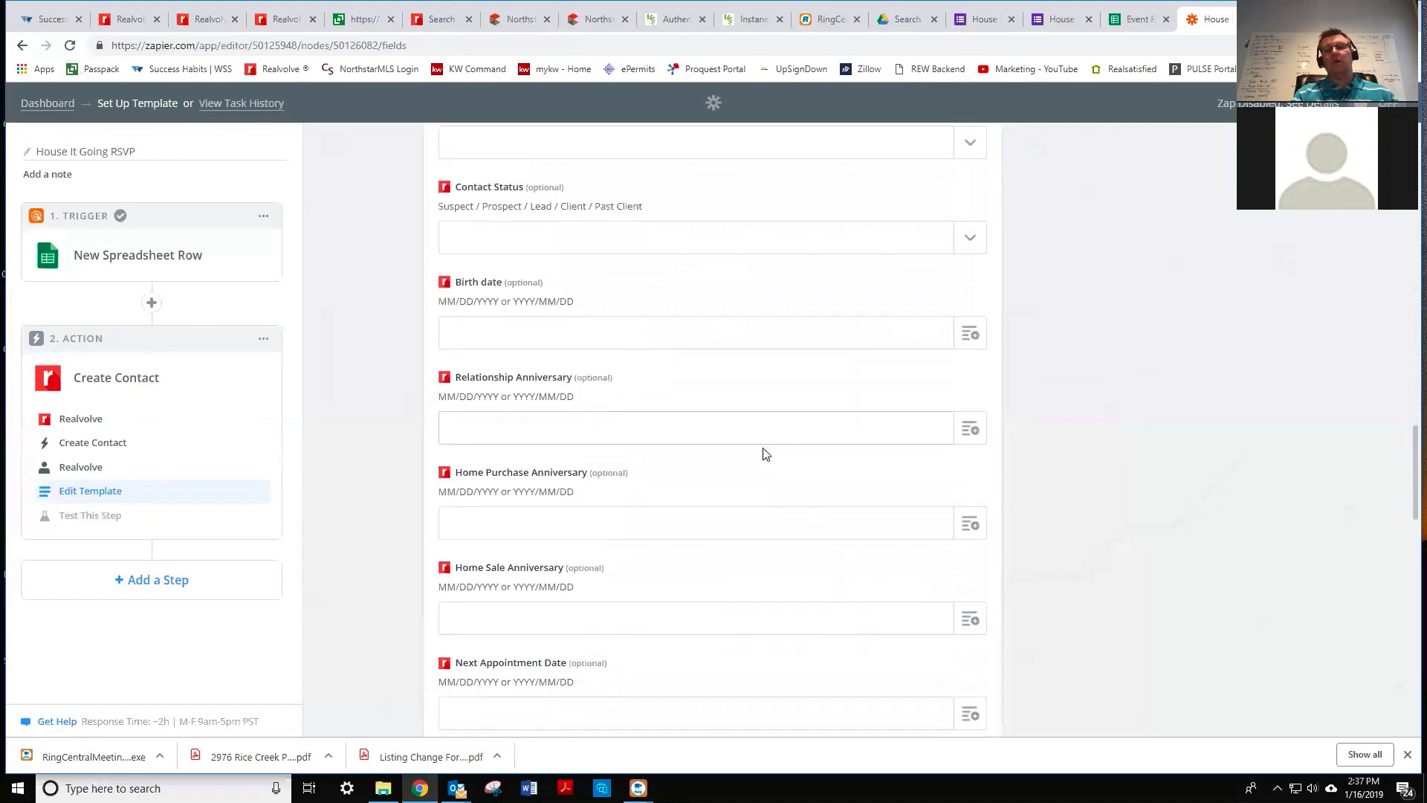
scroll(766, 453, down, 6)
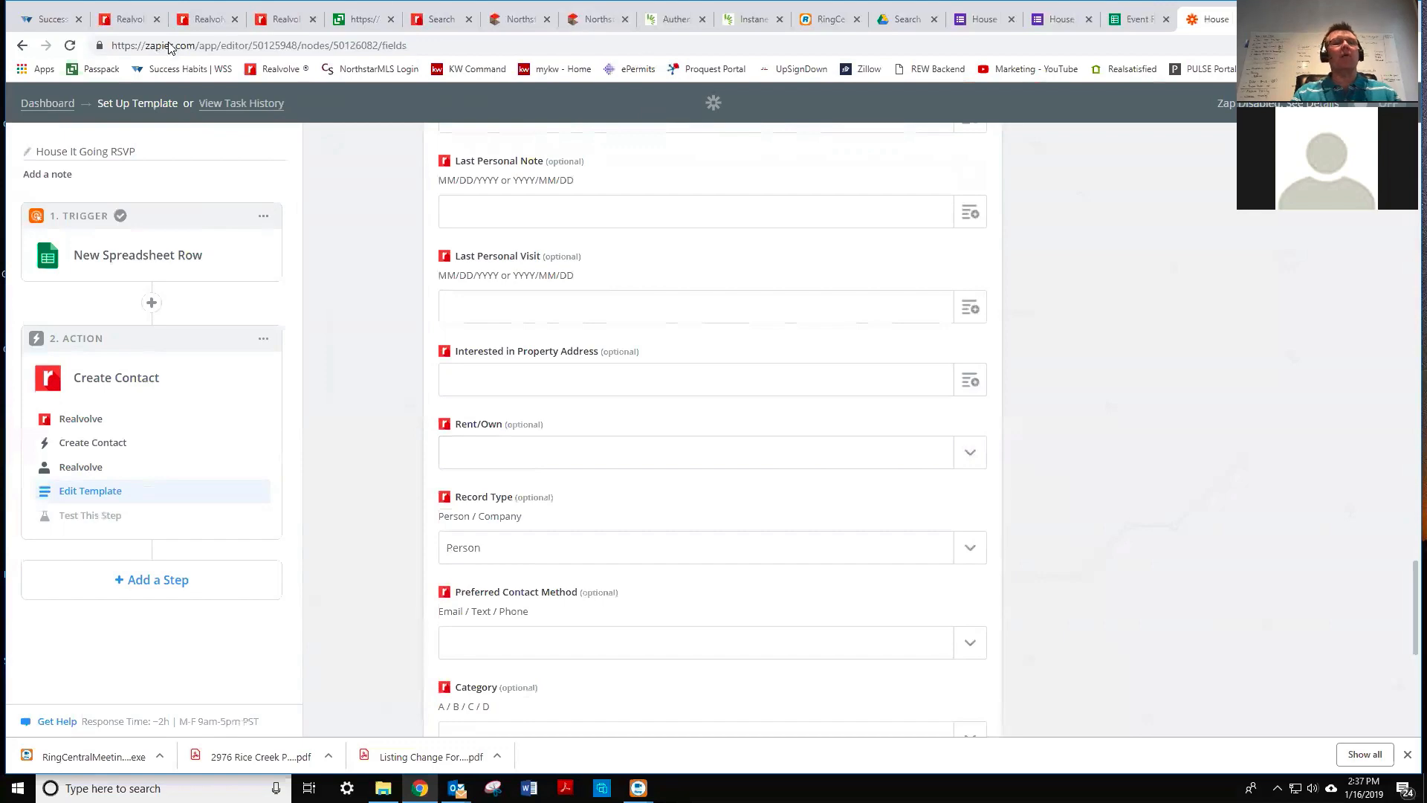
click(136, 22)
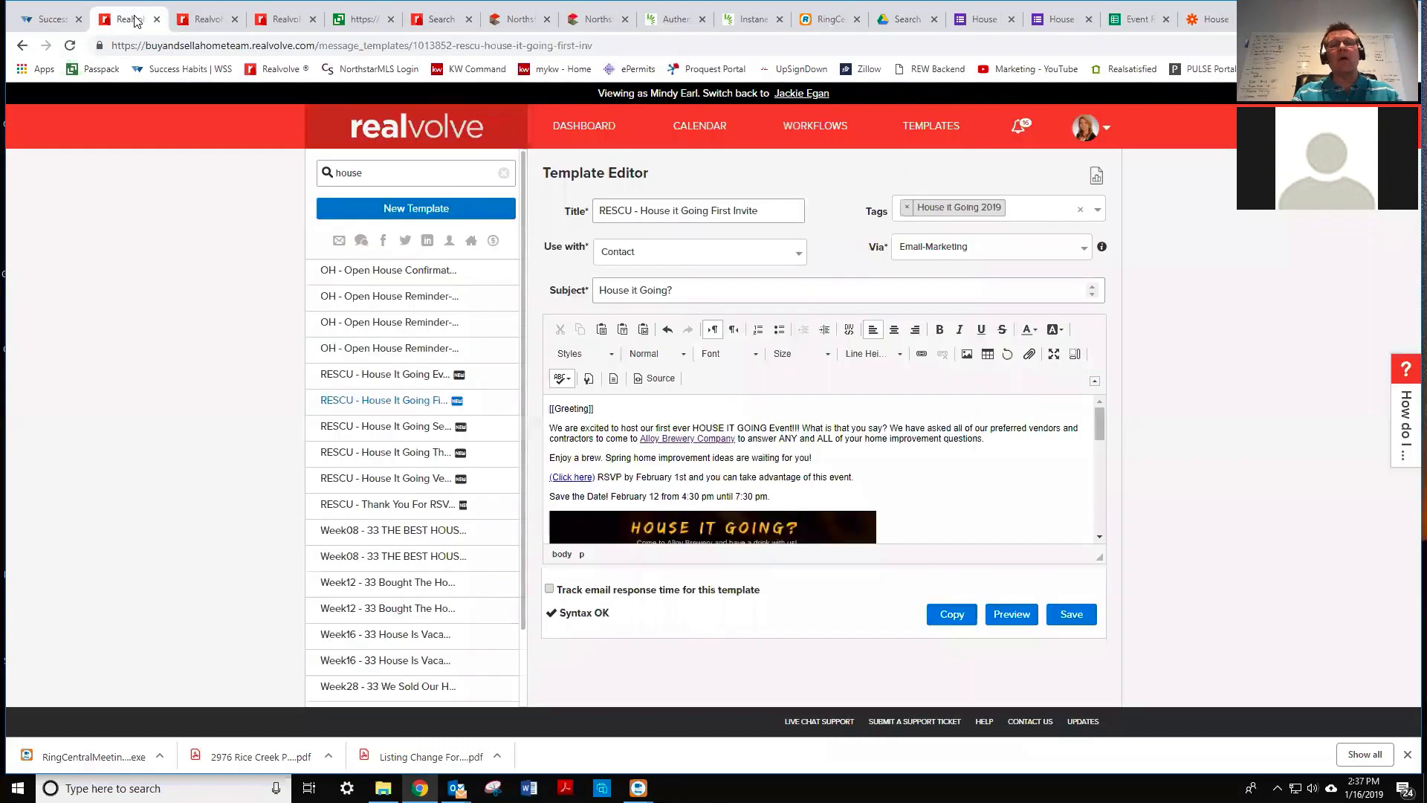
- Search workflows for rsvp, open RESCU - RSVP Completed, and edit its Send Thank You for RSVP activity
click(208, 20)
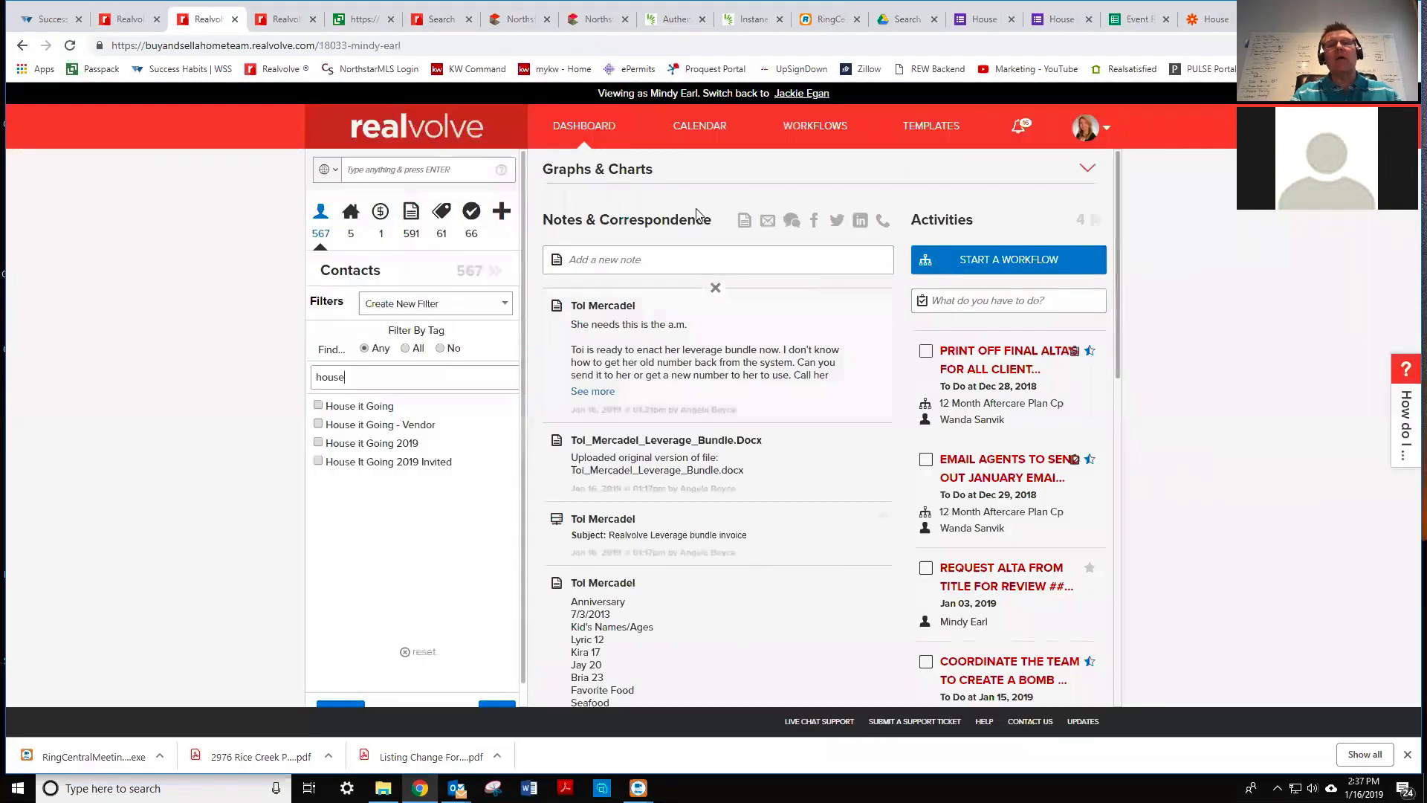
click(284, 22)
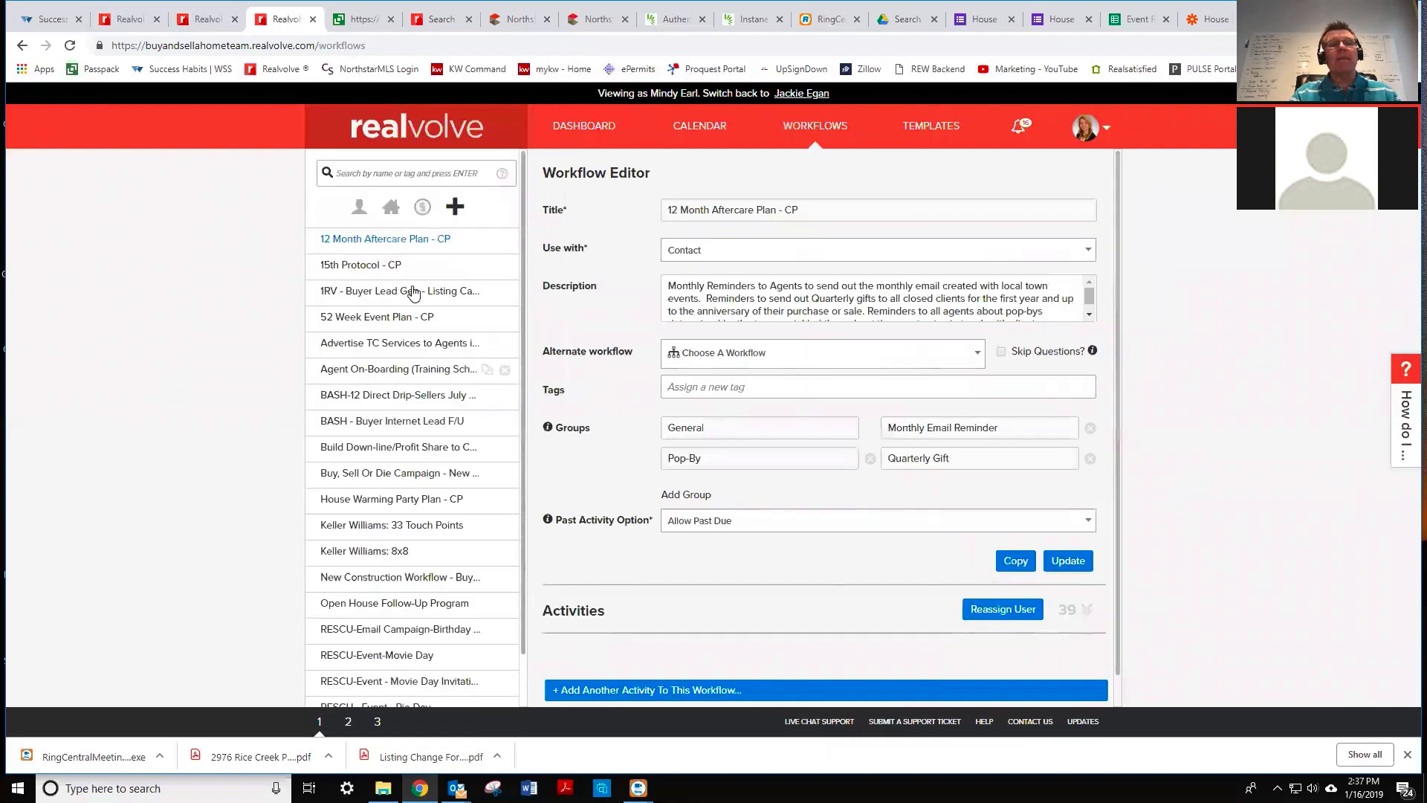
click(350, 173)
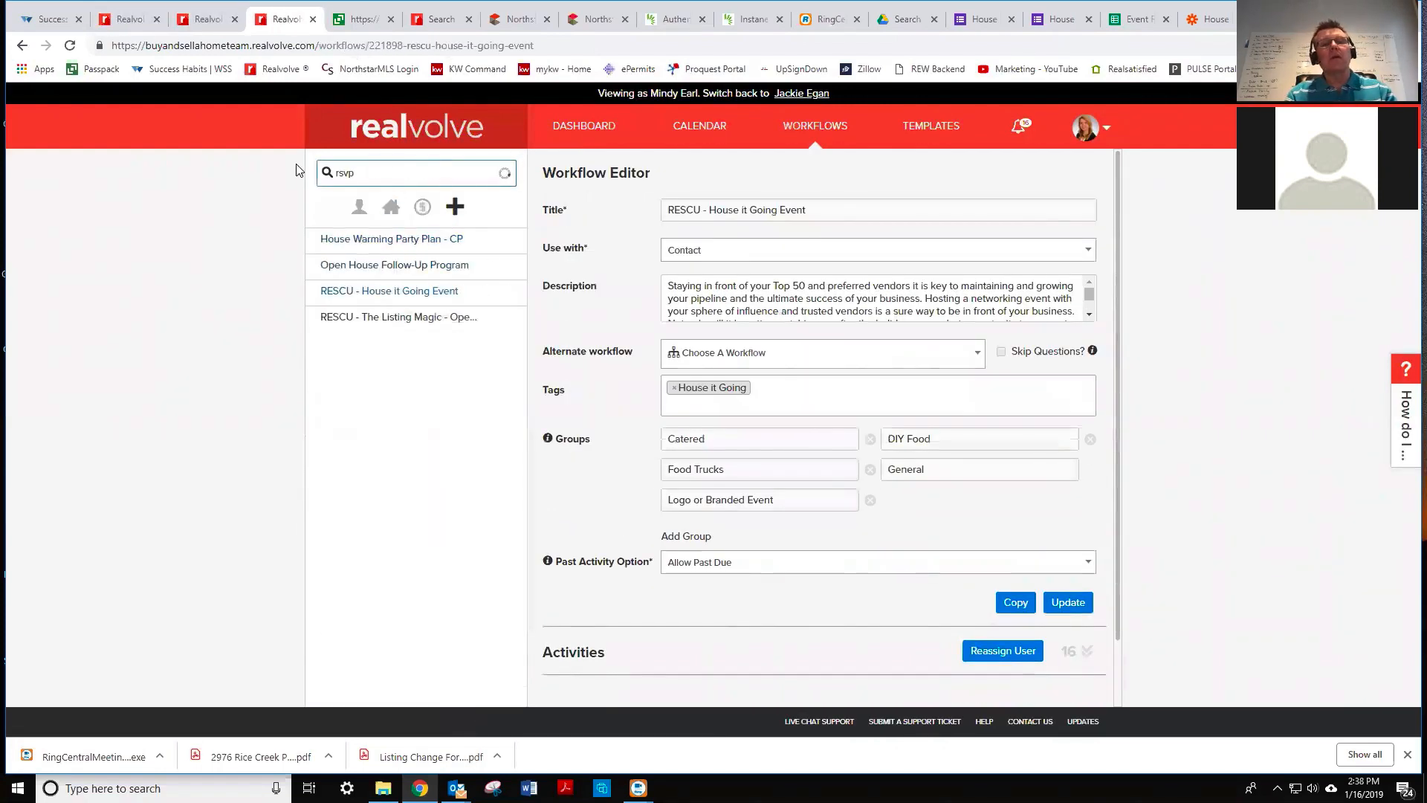
click(419, 246)
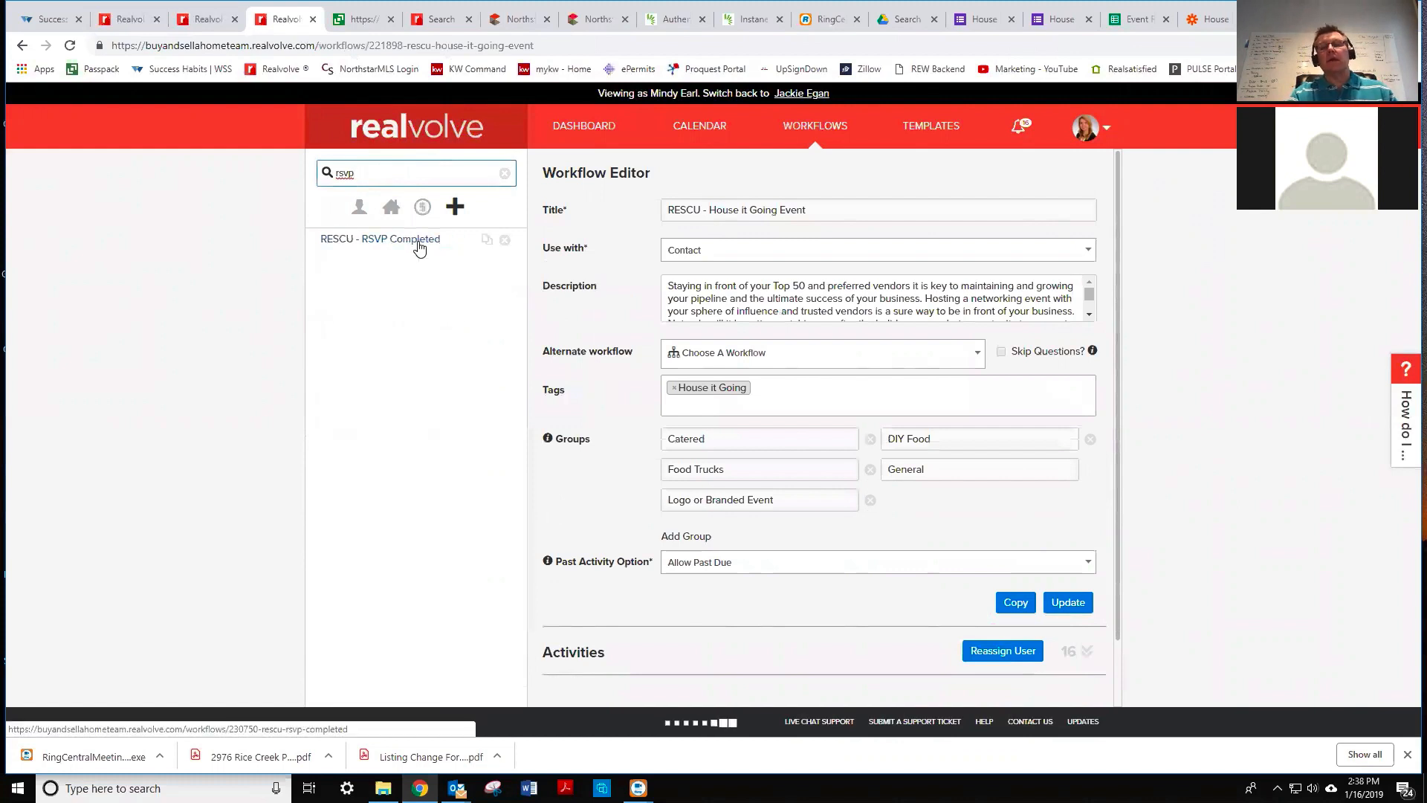
click(1081, 581)
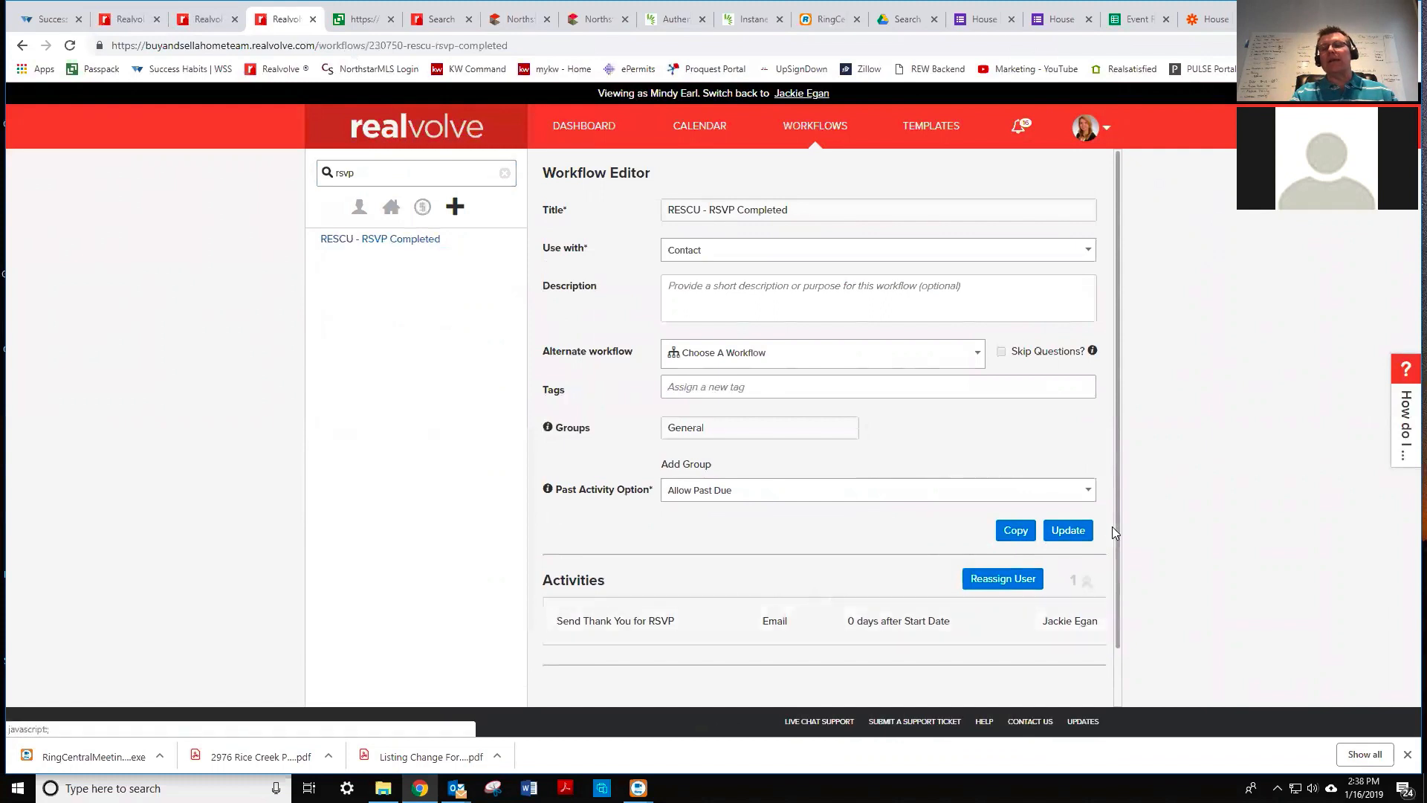
scroll(1115, 590, down, 1)
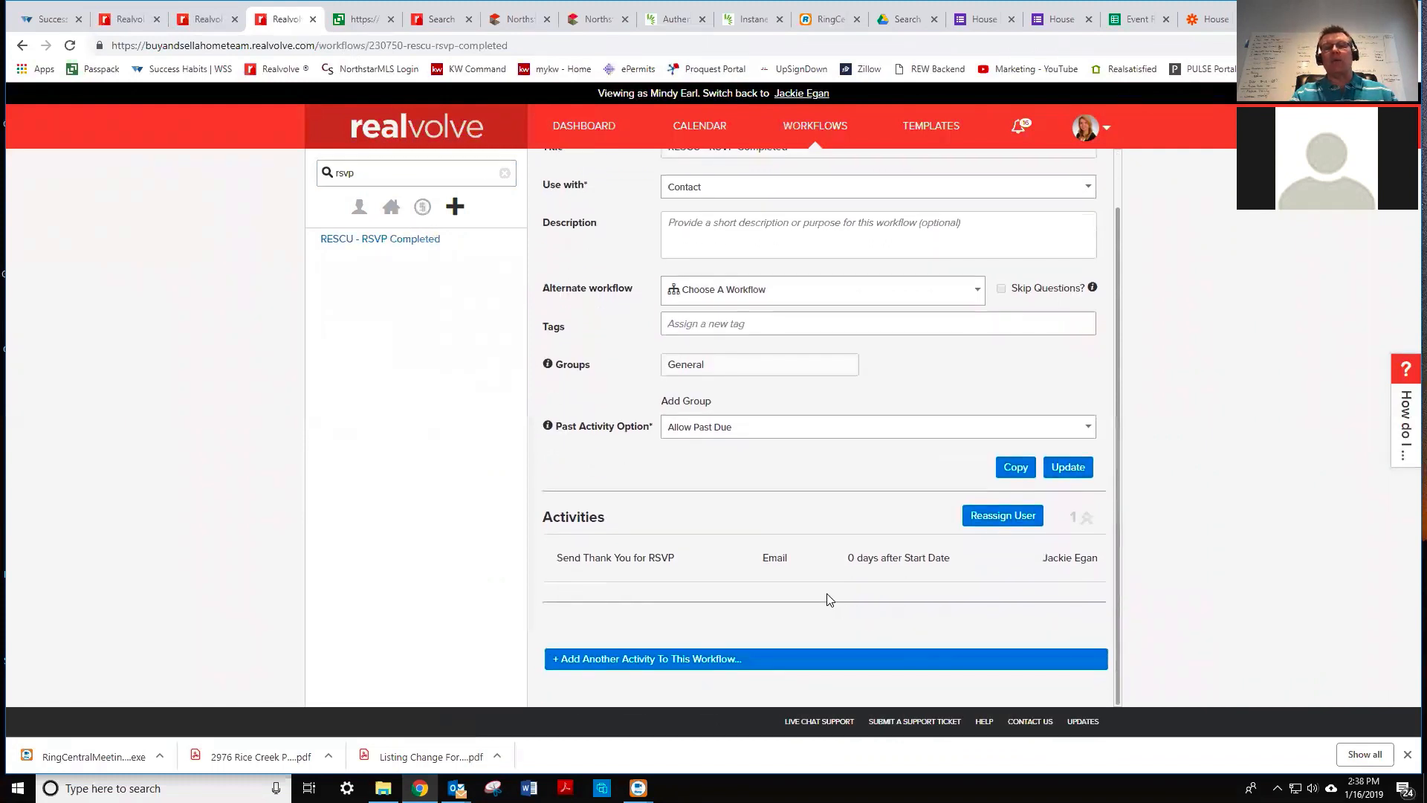
click(814, 535)
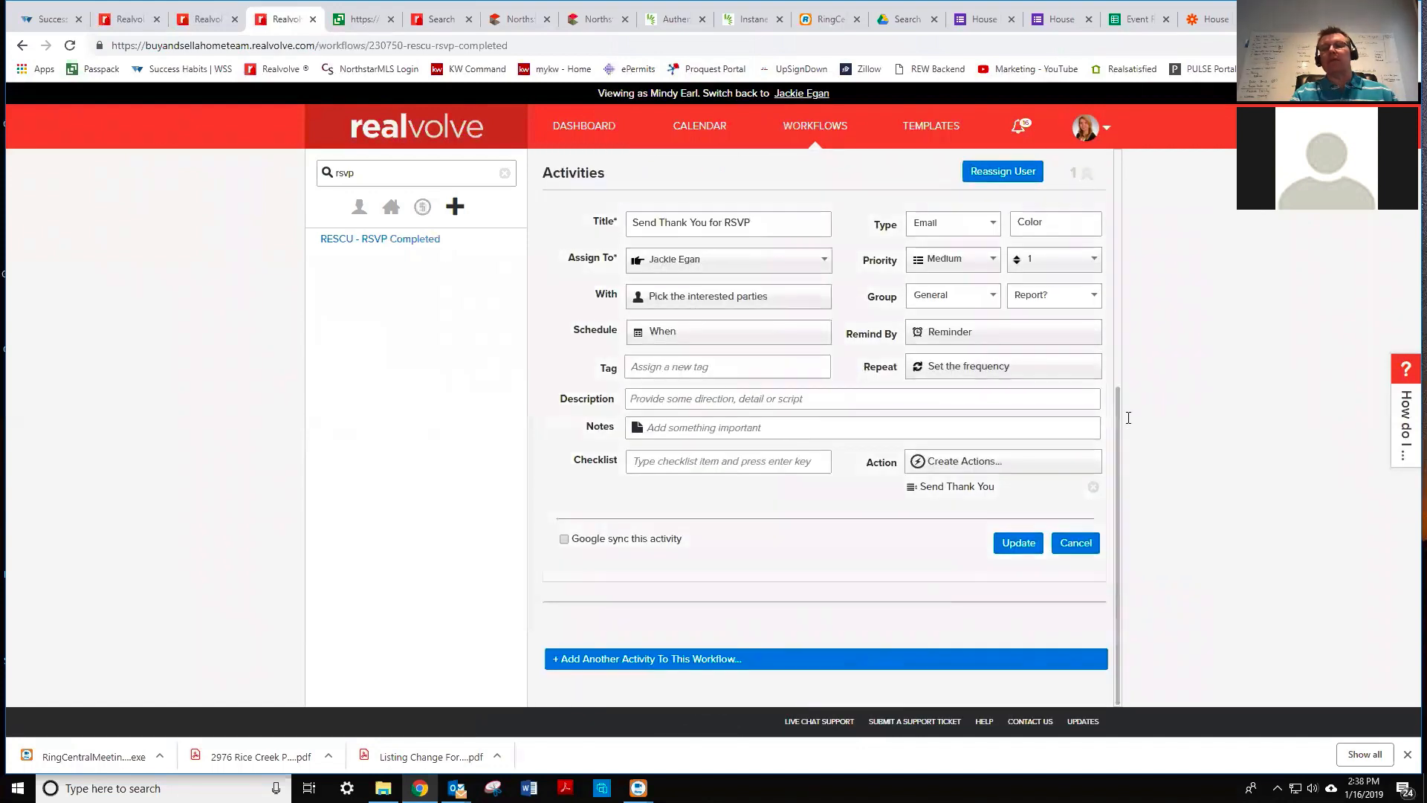
- Delete the RSVP Yes tag from the Send Thank You action, leaving only House it Going 2019
click(958, 489)
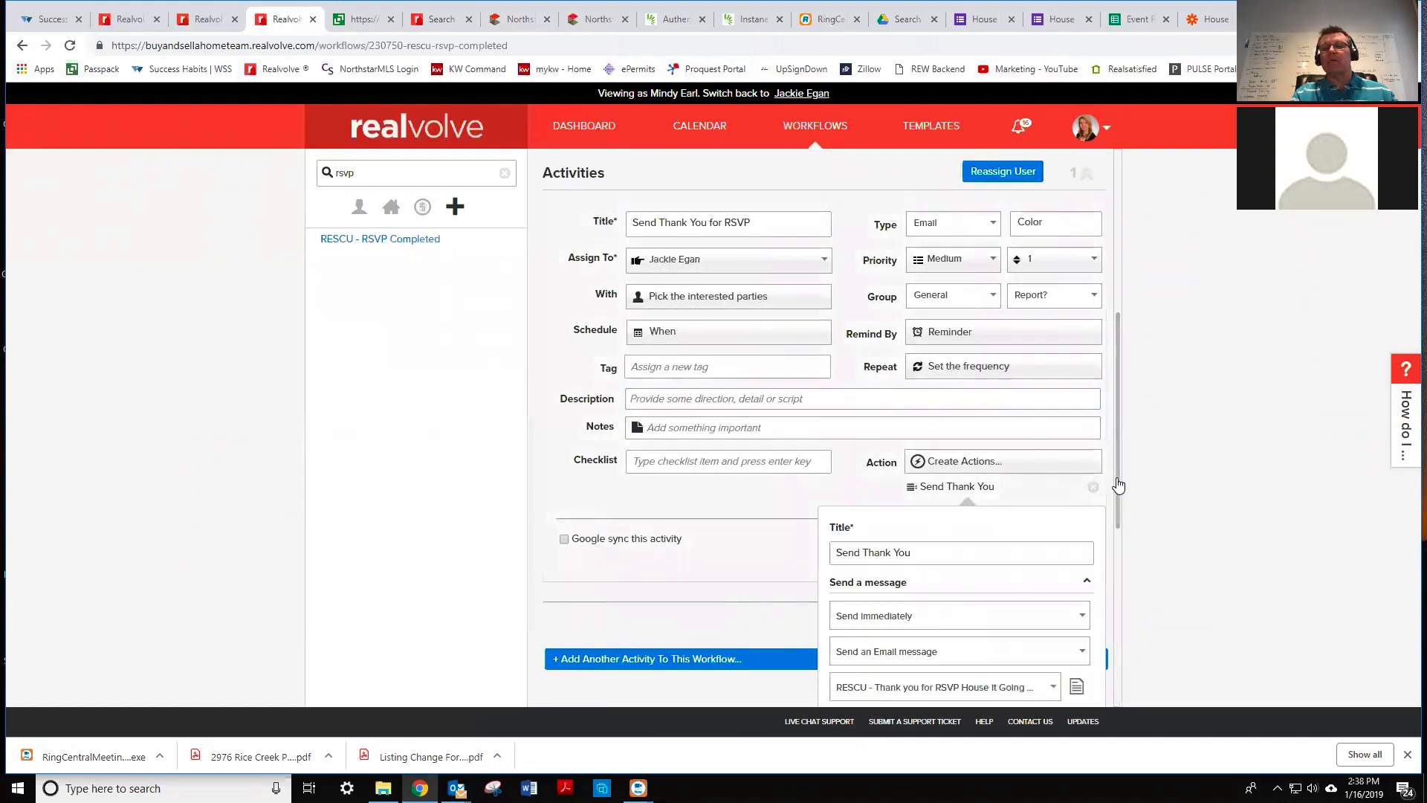
drag(1119, 484, 1116, 603)
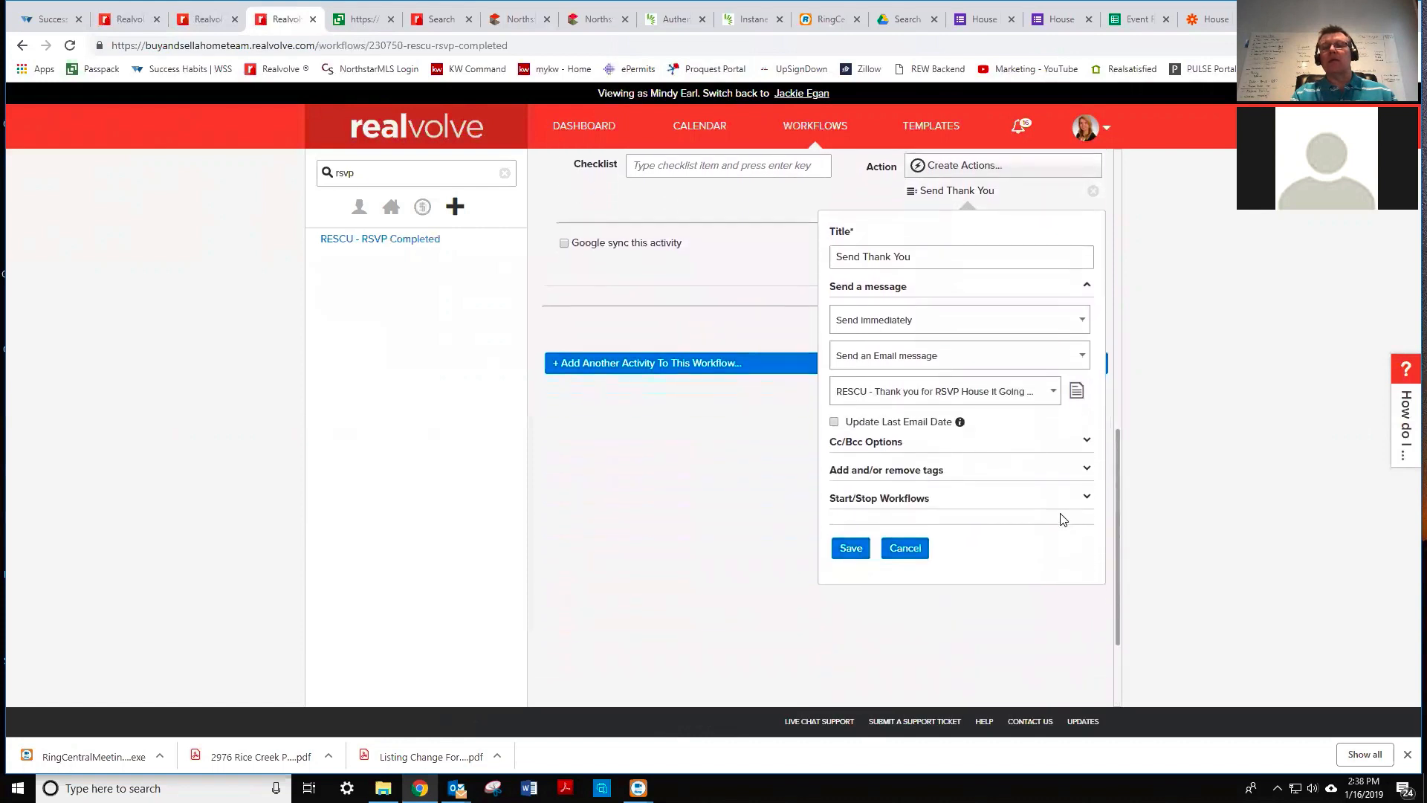
click(1086, 471)
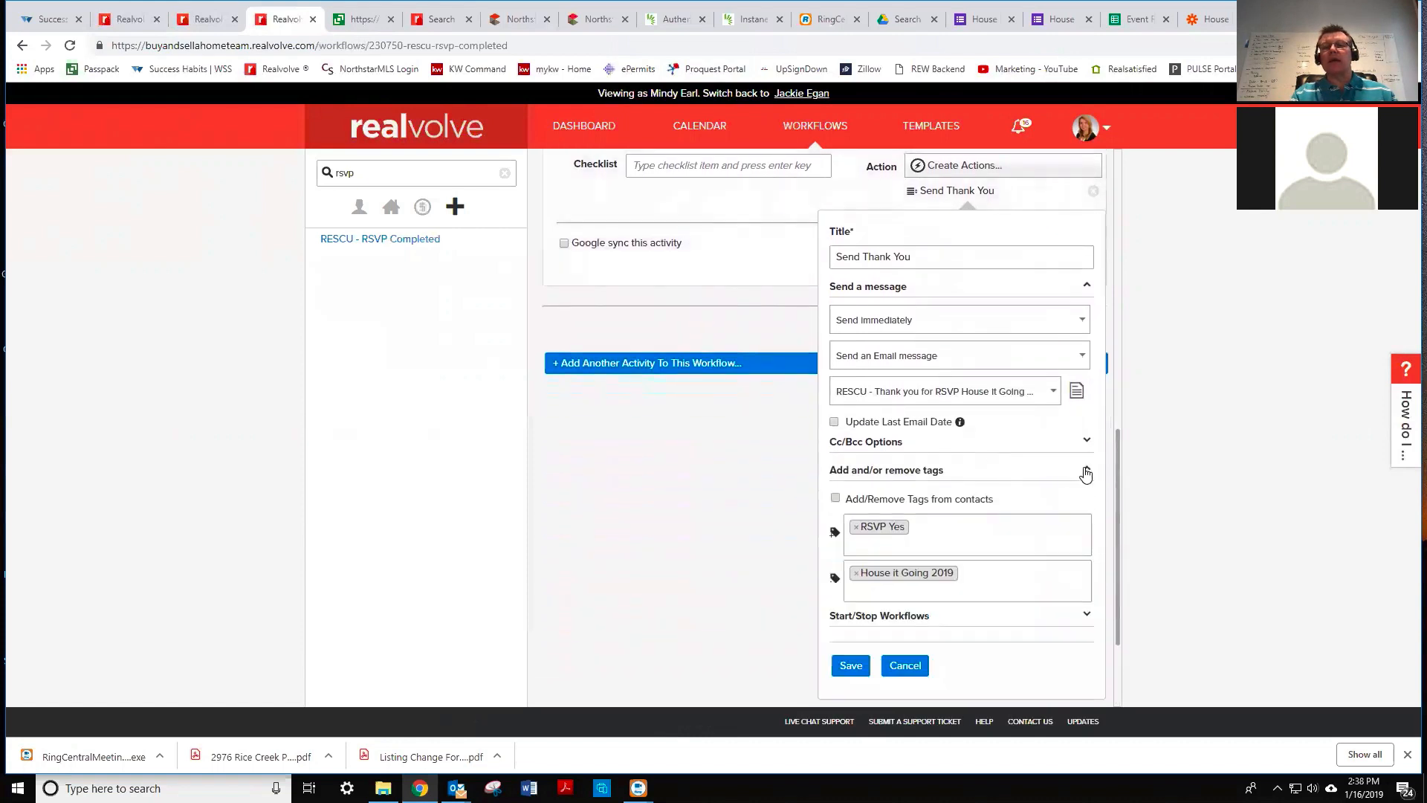
click(920, 524)
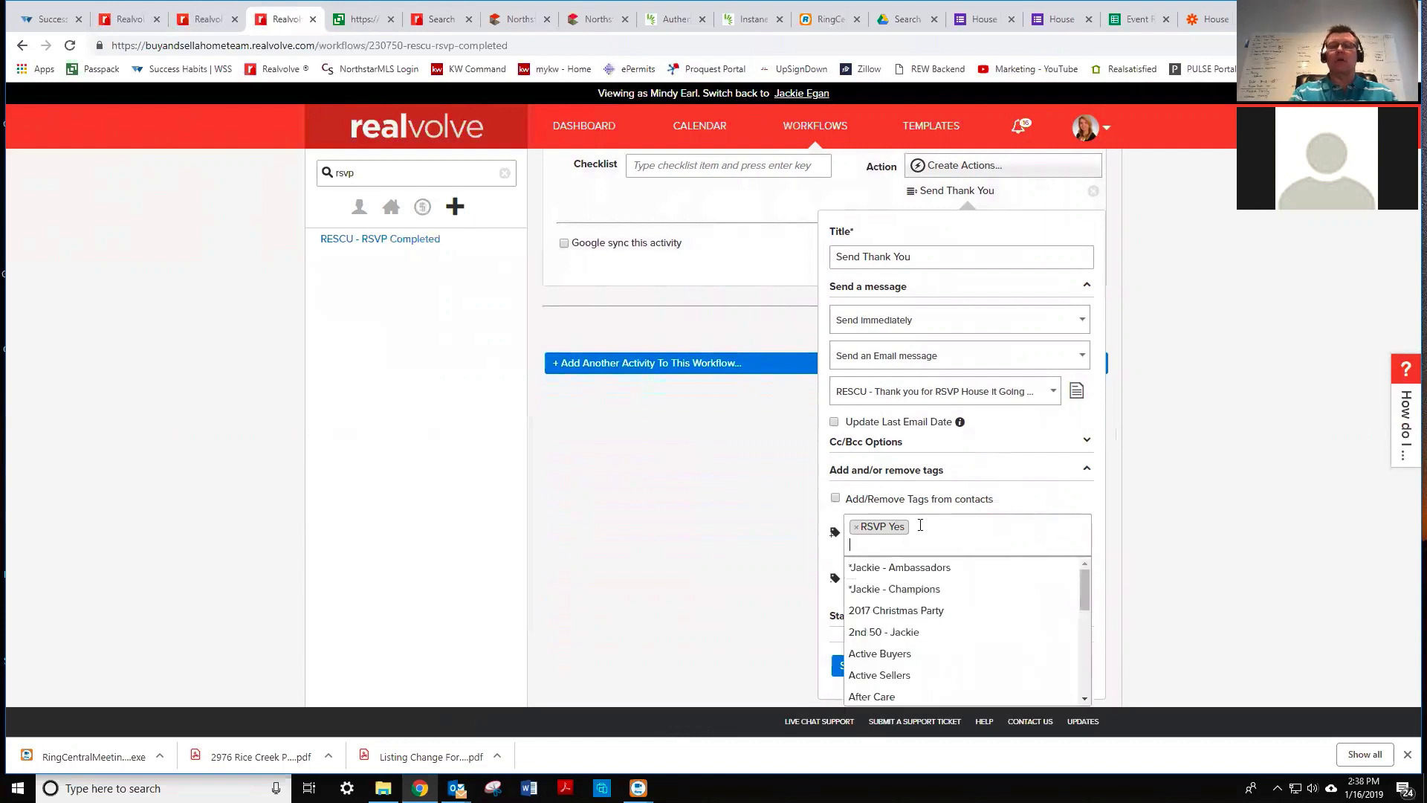
key(BackSpace)
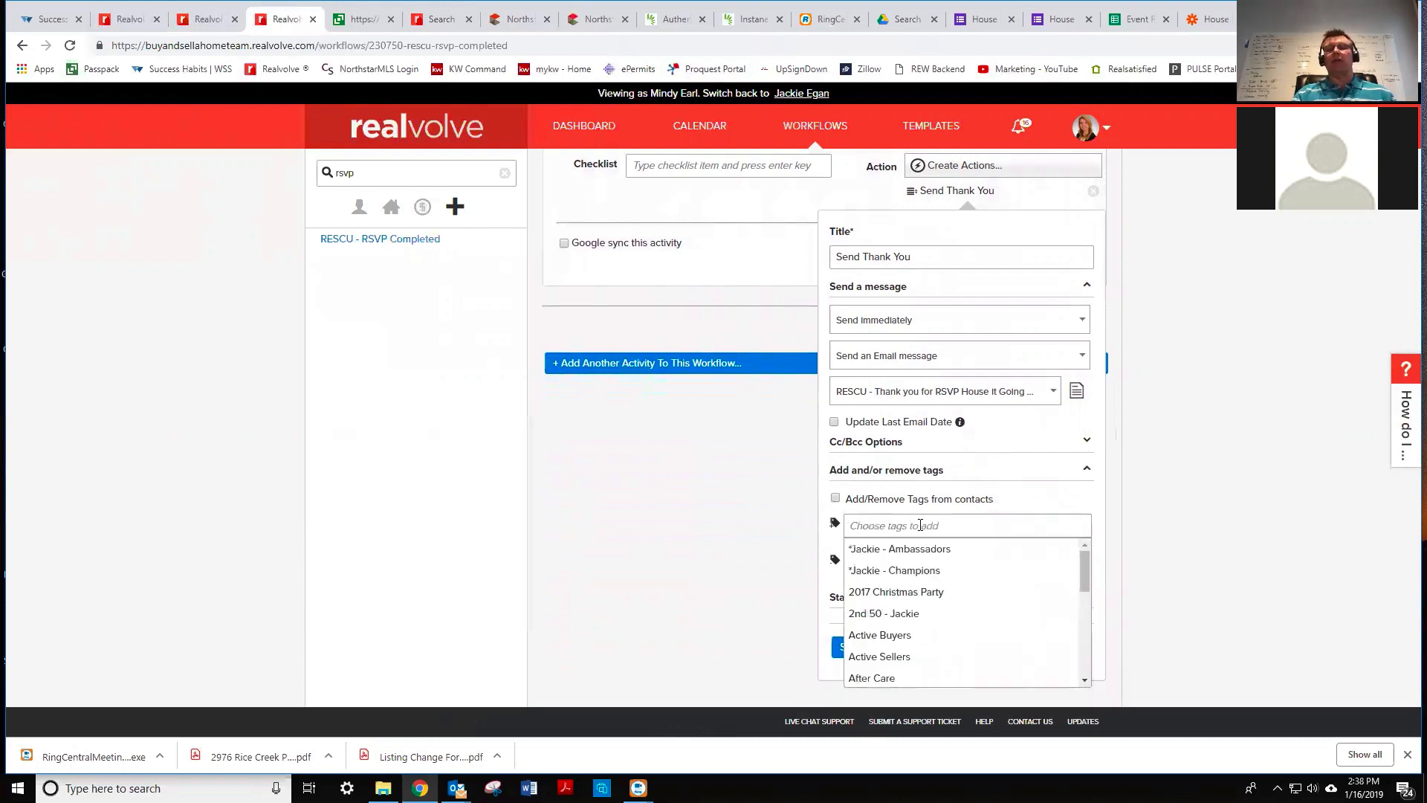
click(1047, 500)
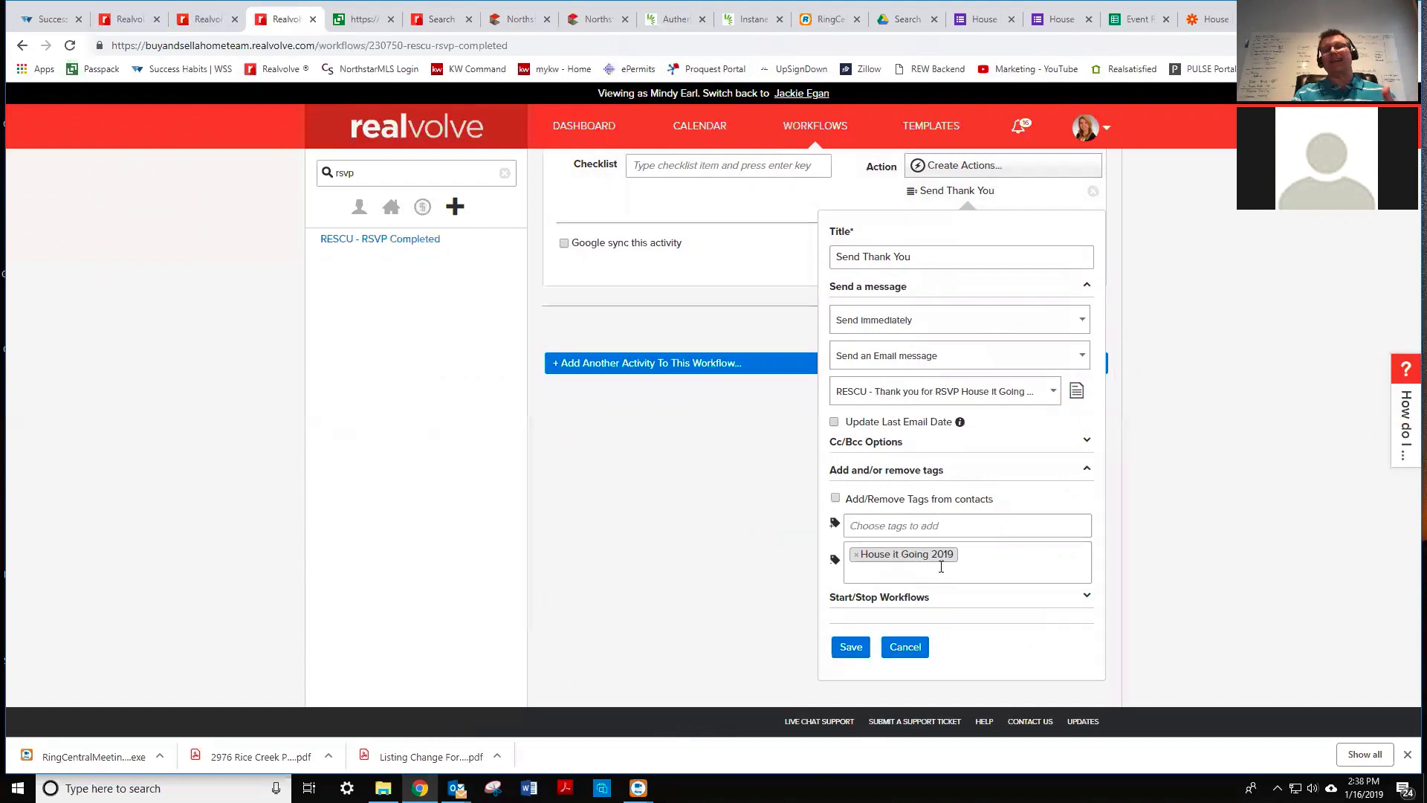
- Save the Send Thank You action and update the thank-you activity
click(851, 647)
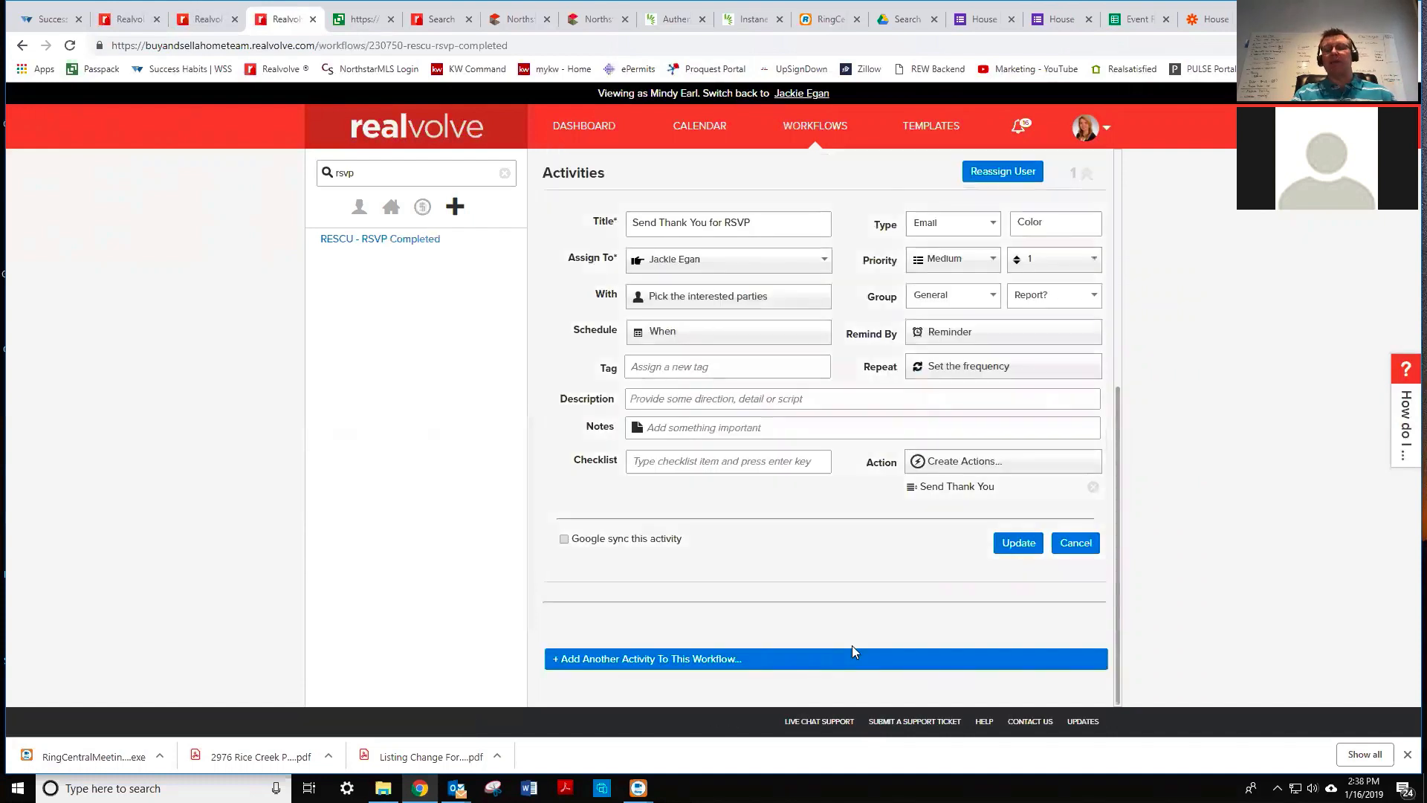
click(1015, 543)
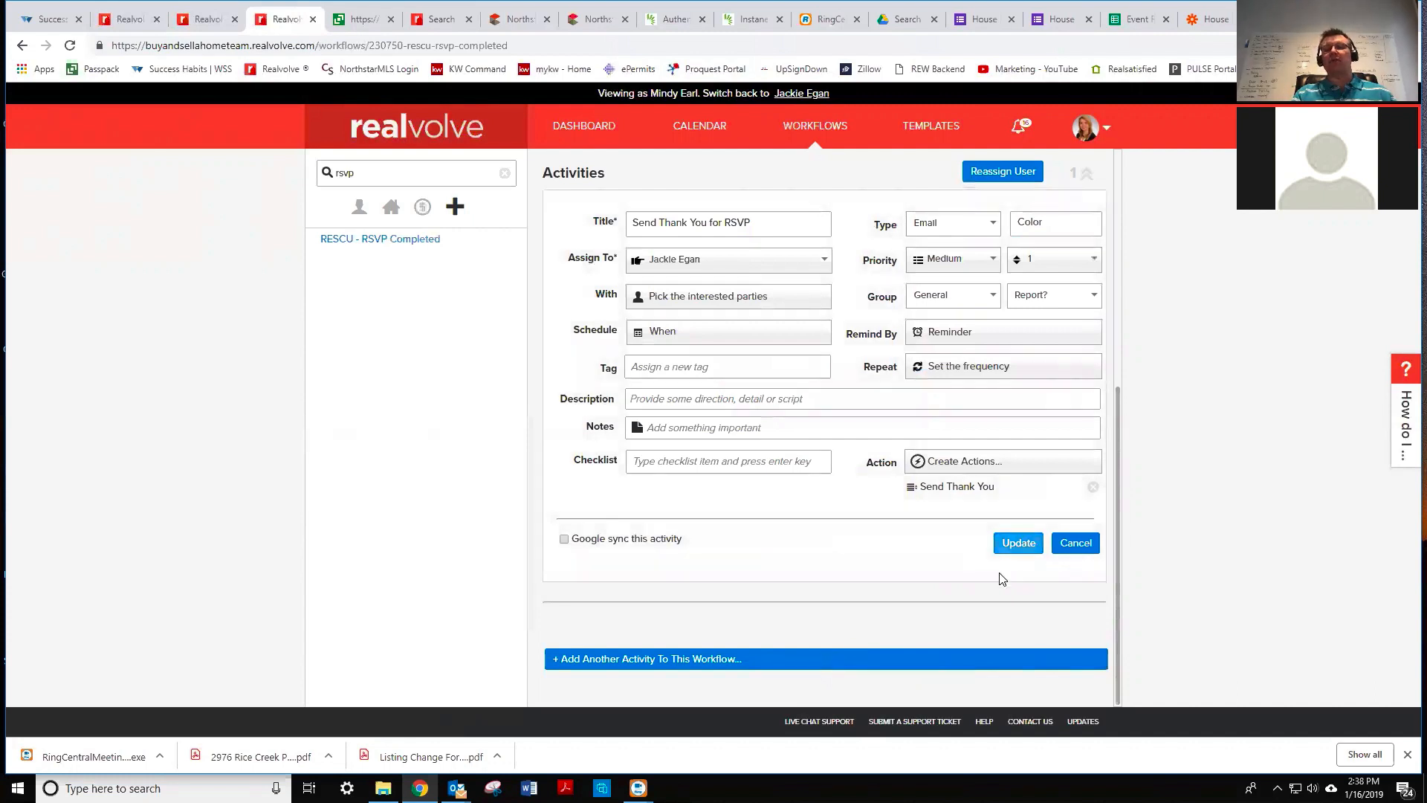
click(1021, 545)
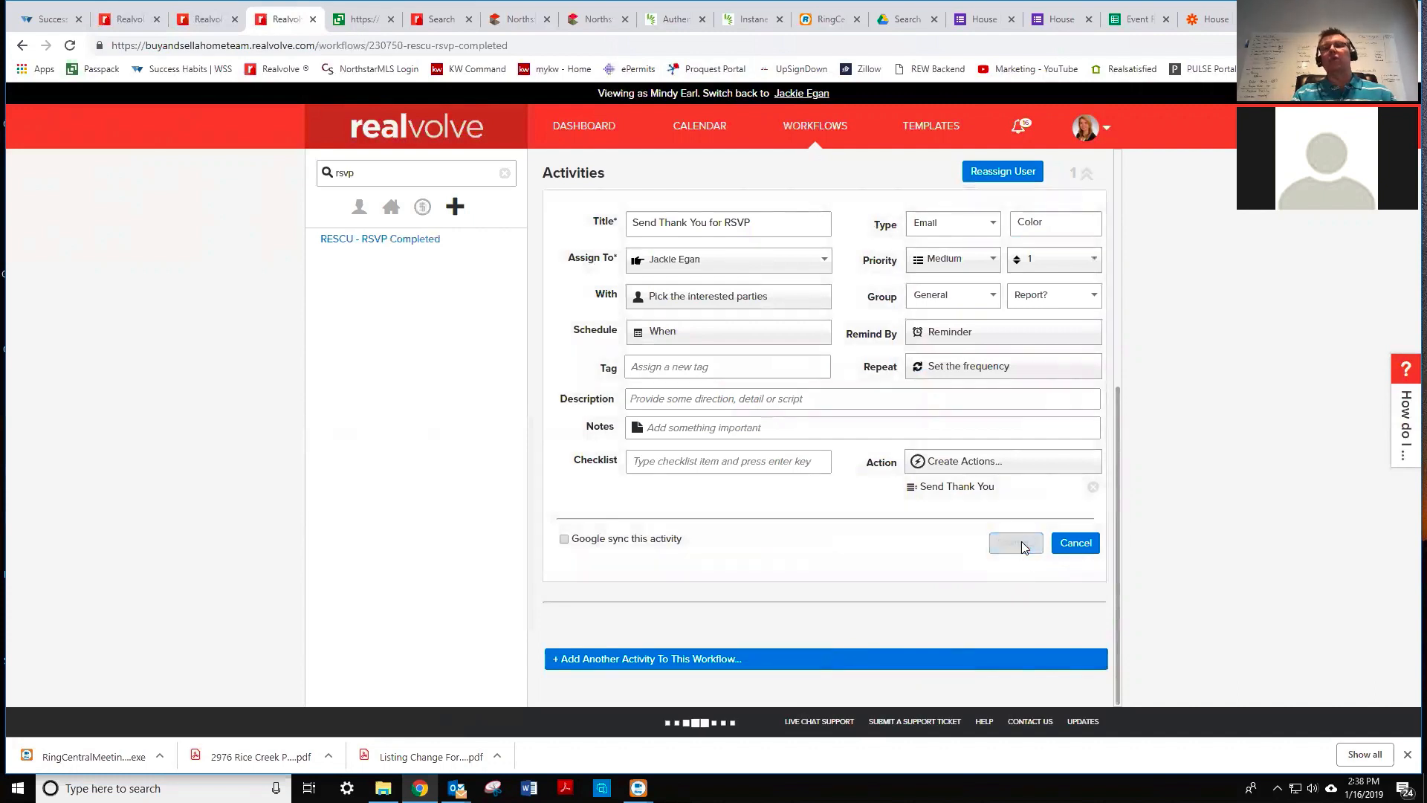
click(1212, 22)
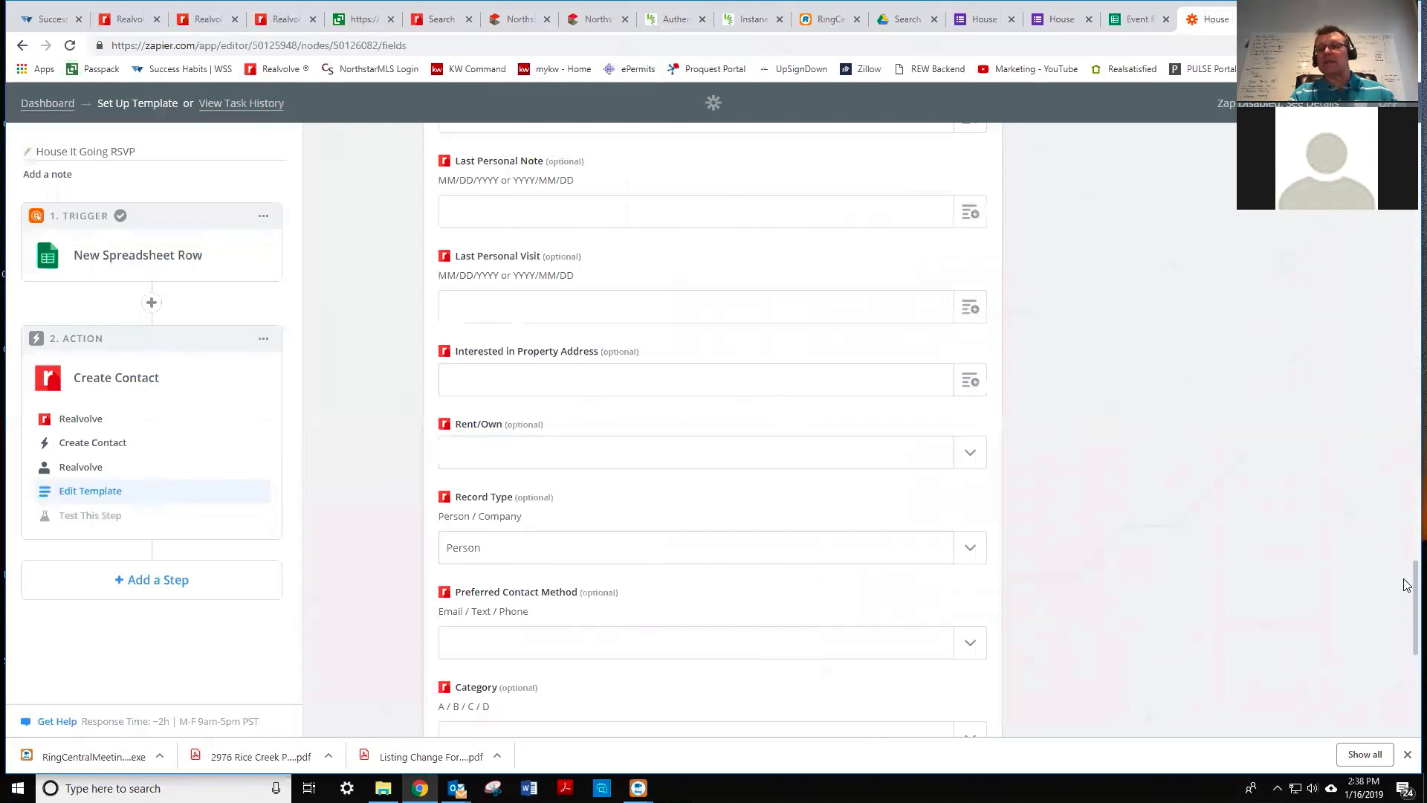
- Continue past the Create Contact template and send a test contact to Realvolve
scroll(1406, 589, down, 7)
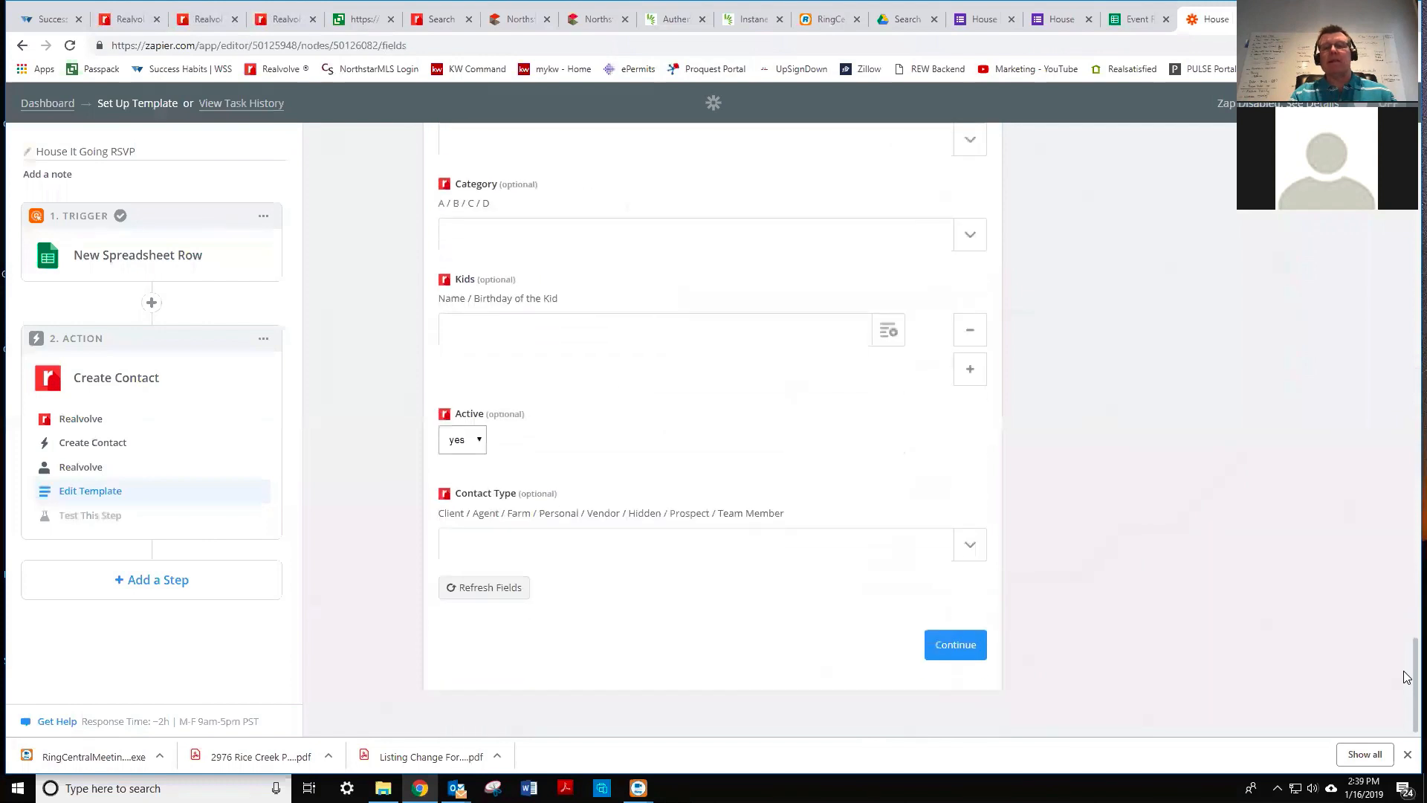
click(963, 644)
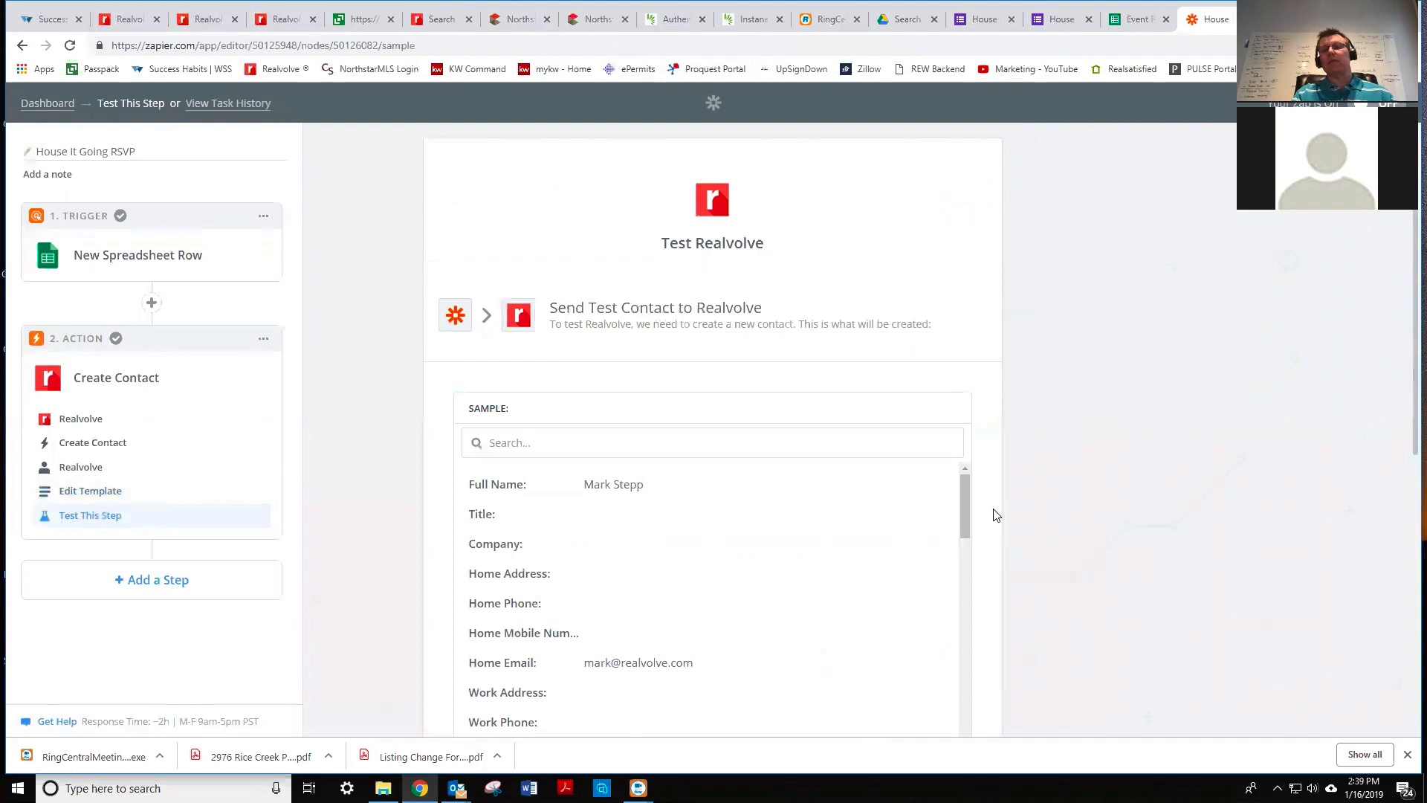
scroll(1079, 529, down, 7)
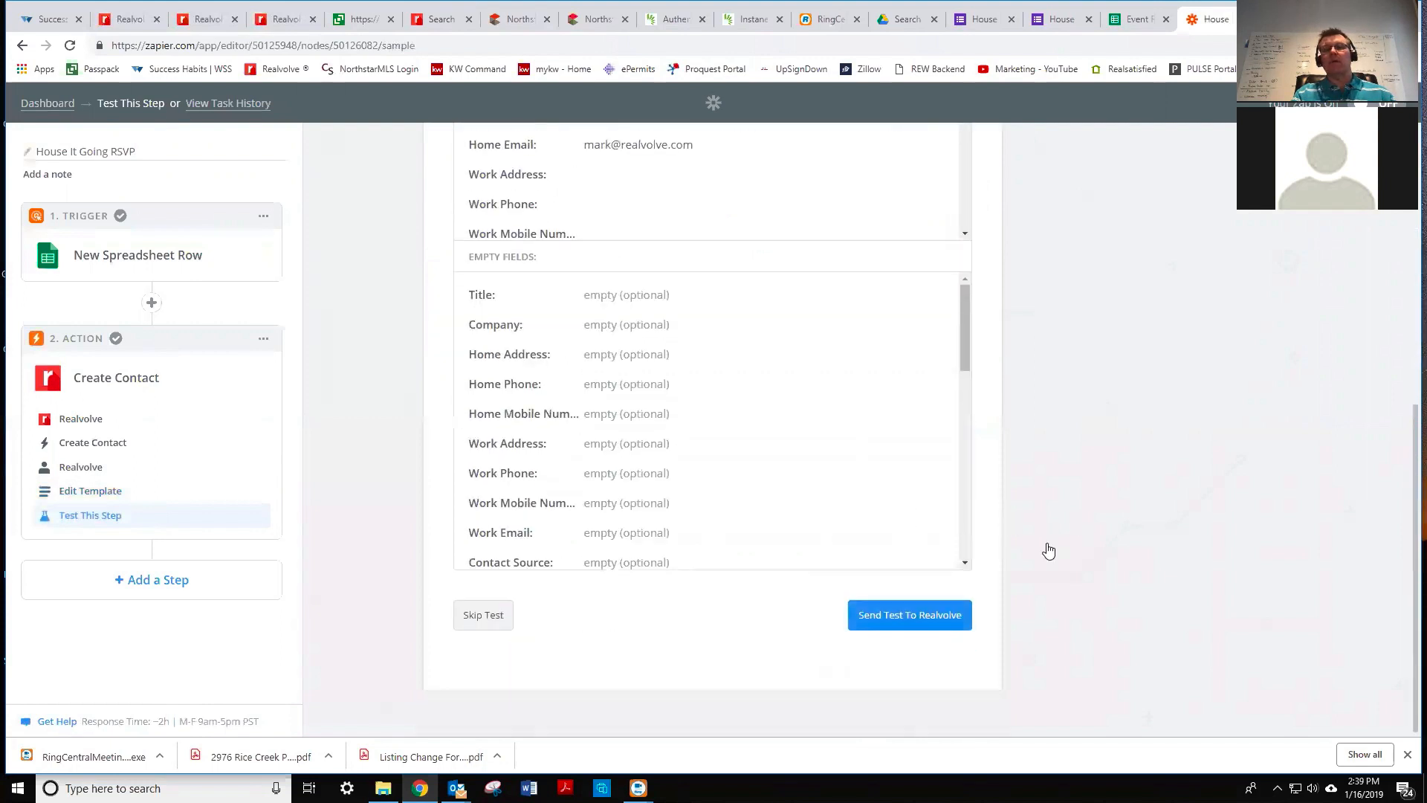
click(896, 616)
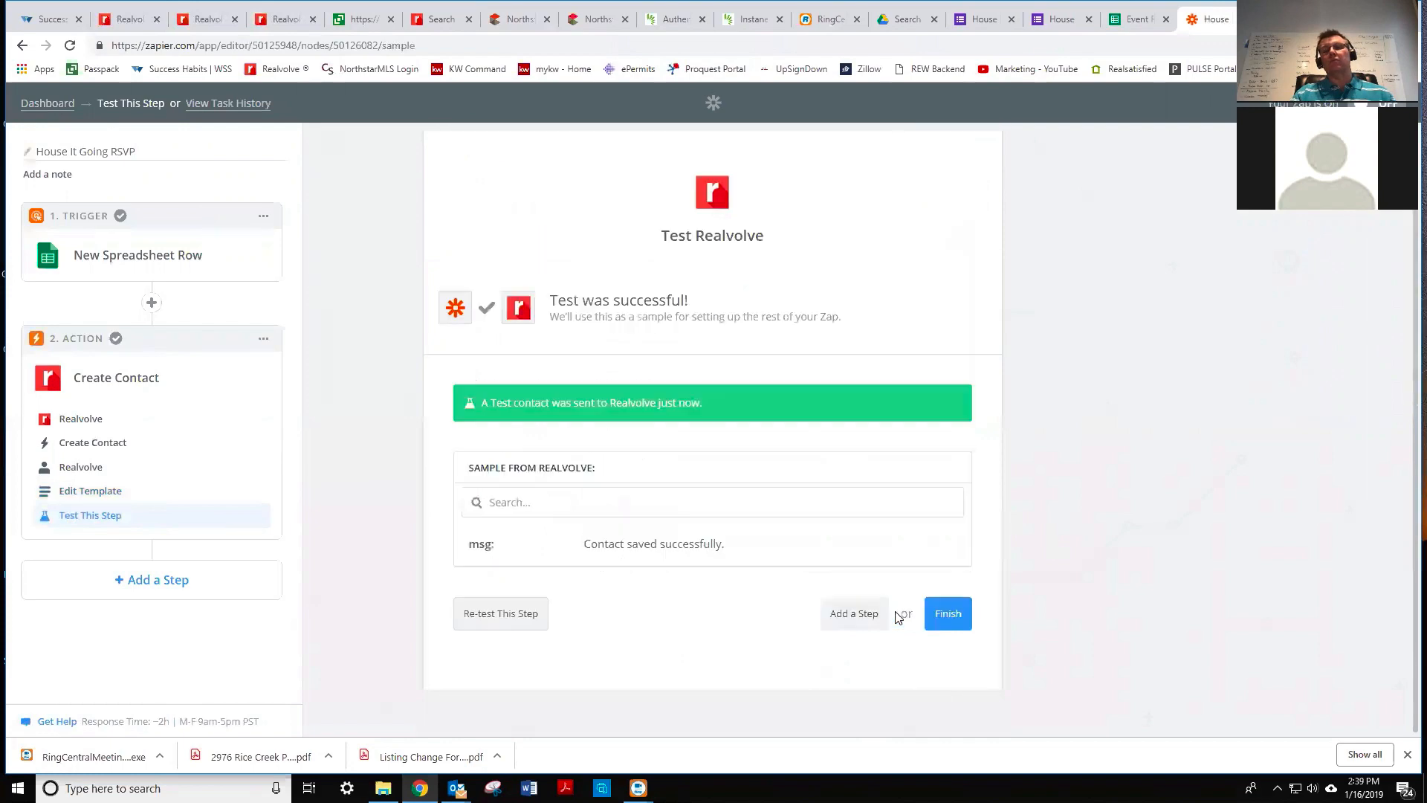
click(130, 20)
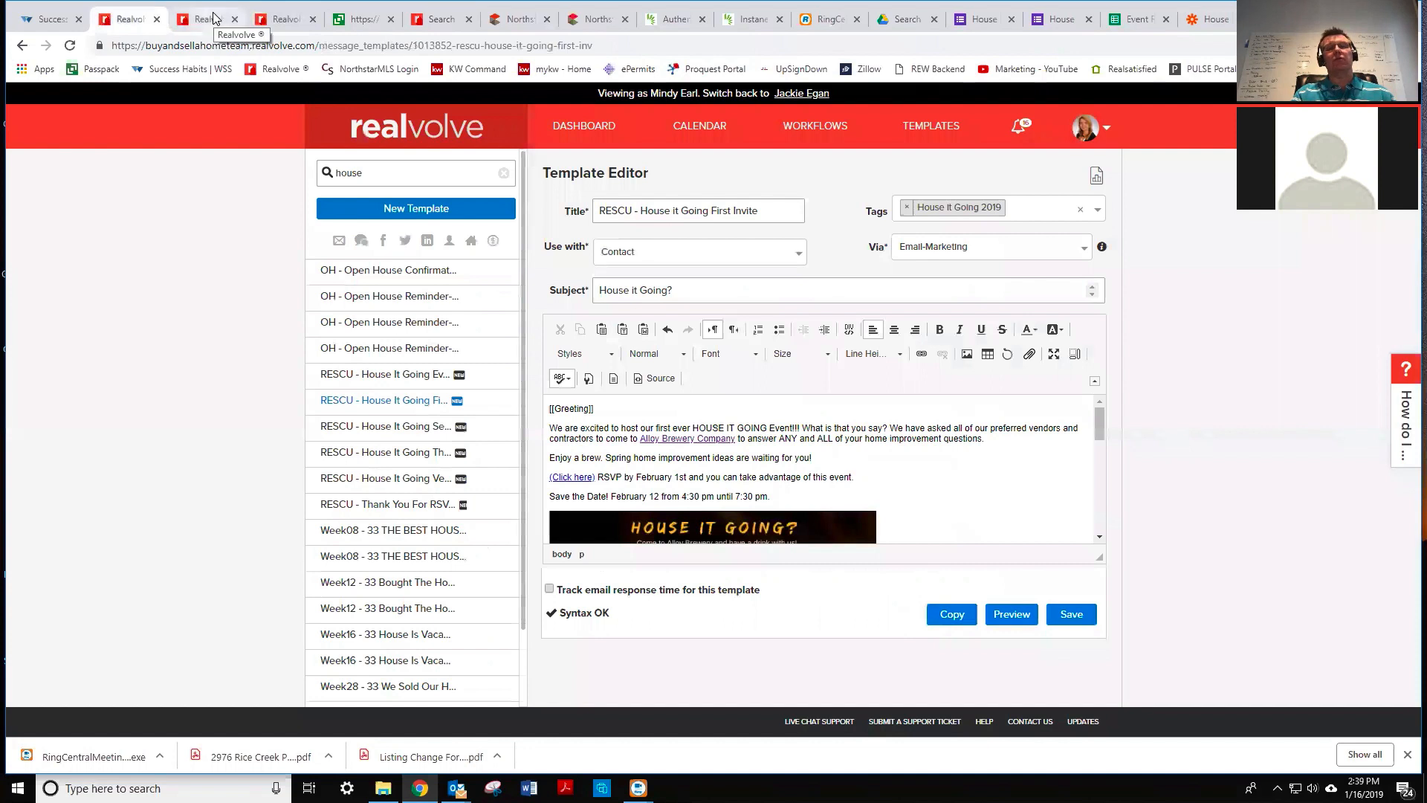
- Search the Realvolve dashboard for the test contact and open its record
click(581, 128)
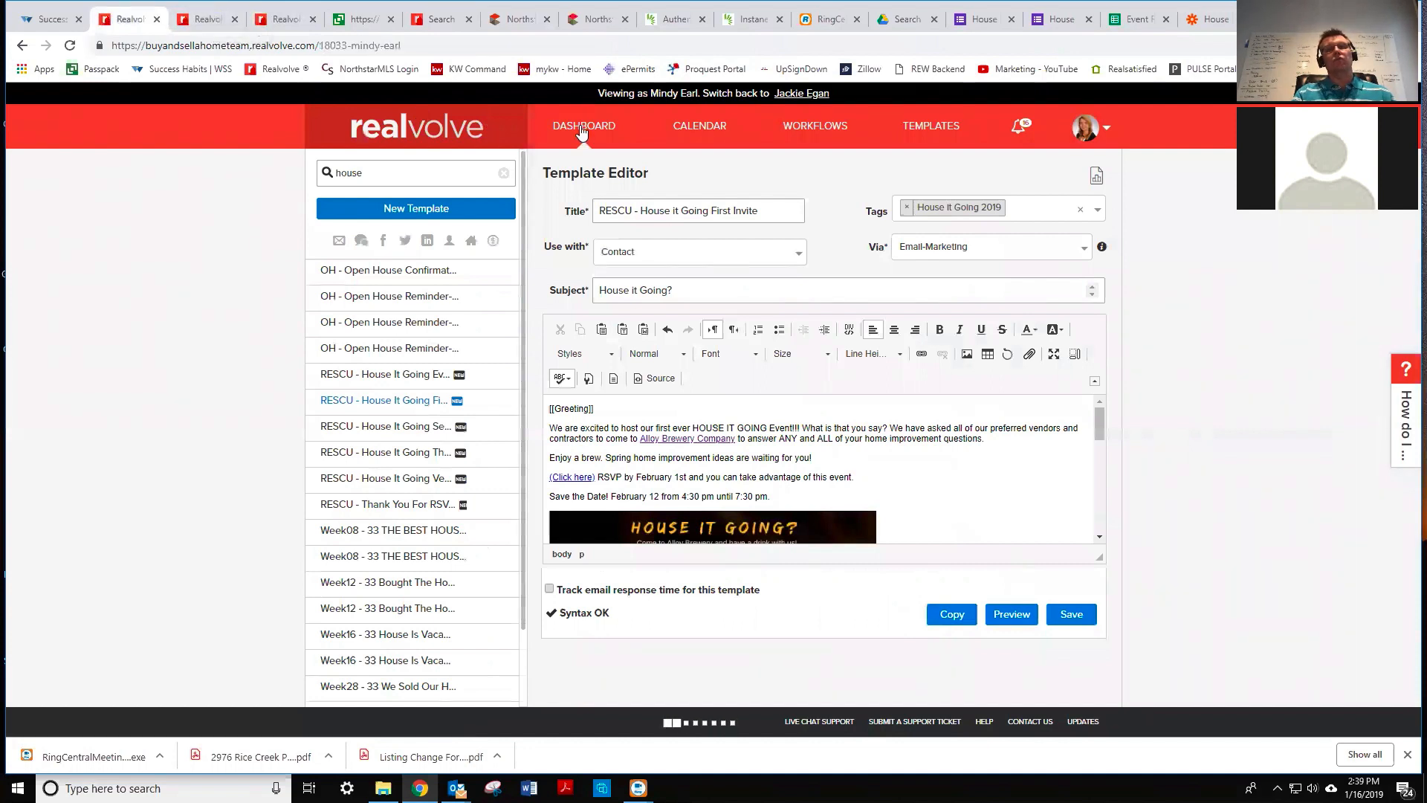
click(436, 170)
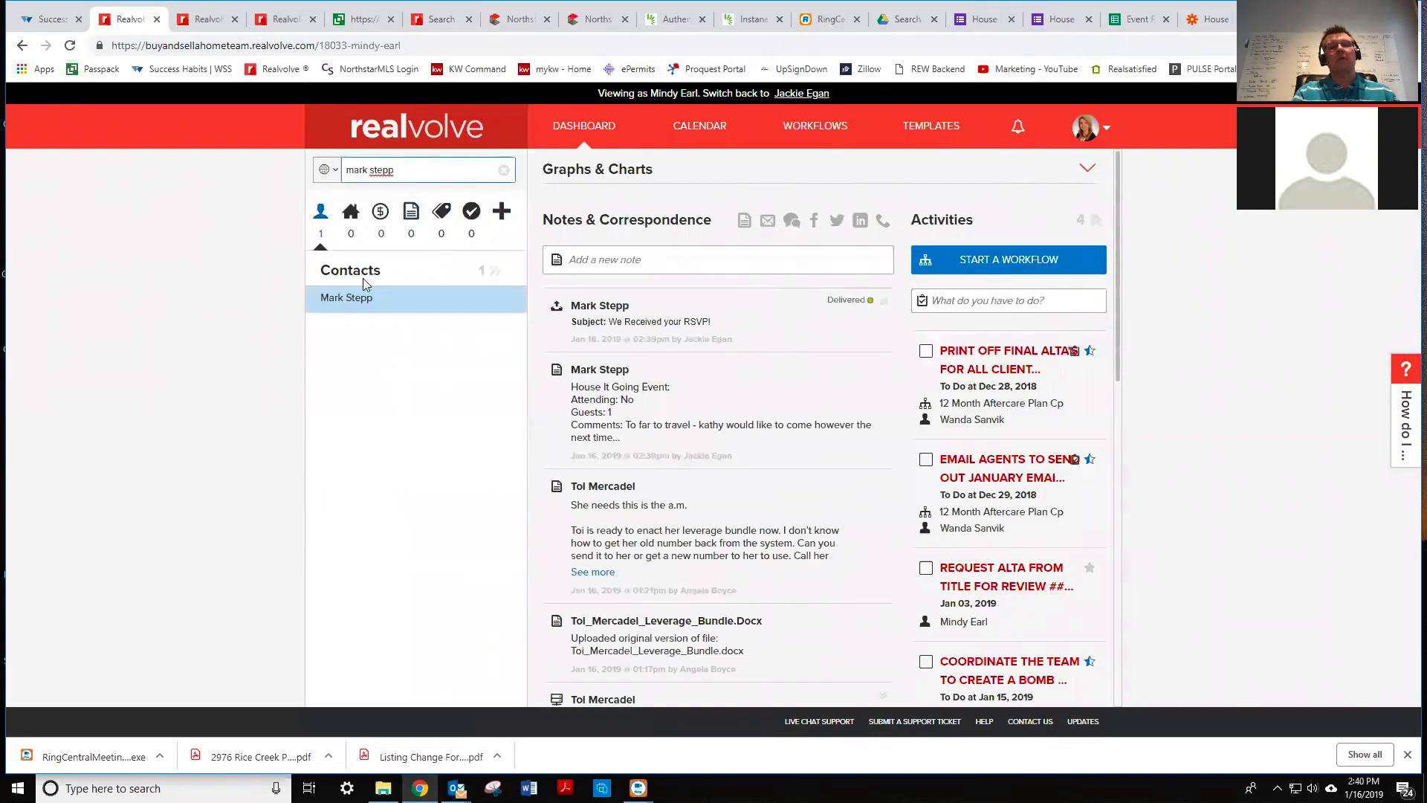
click(346, 298)
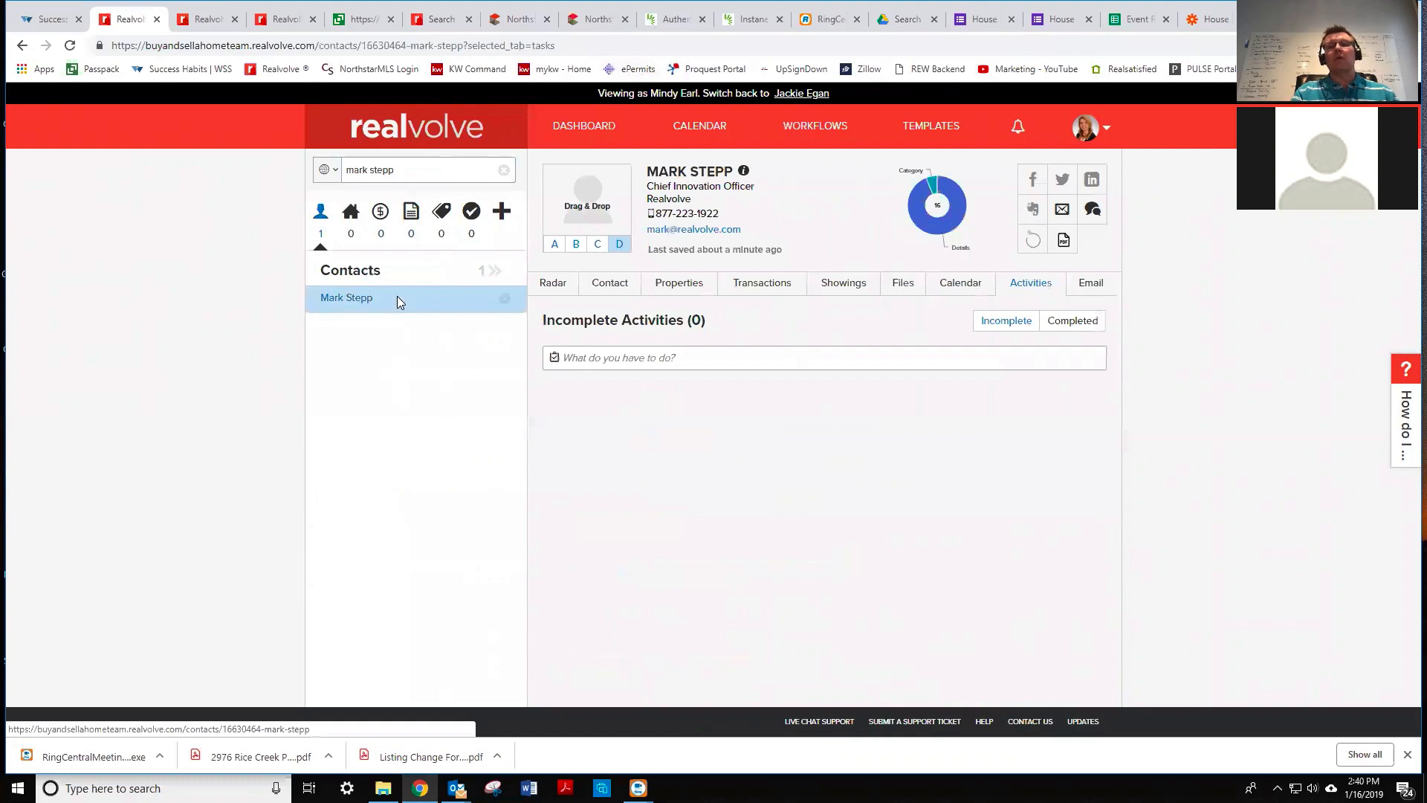
- On the Radar tab, expand the 'We Received your RSVP!' email to check the thank-you flyer
click(563, 286)
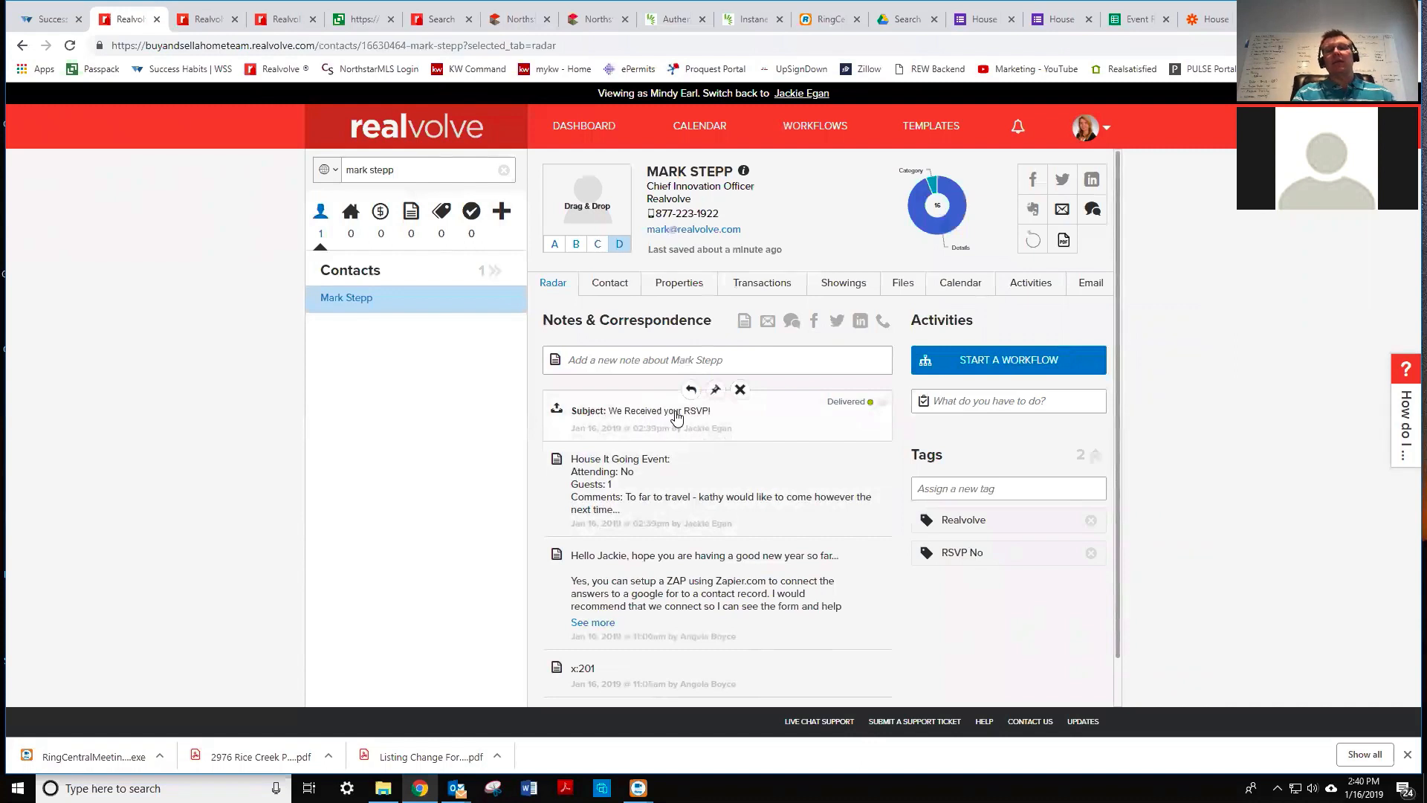
click(676, 418)
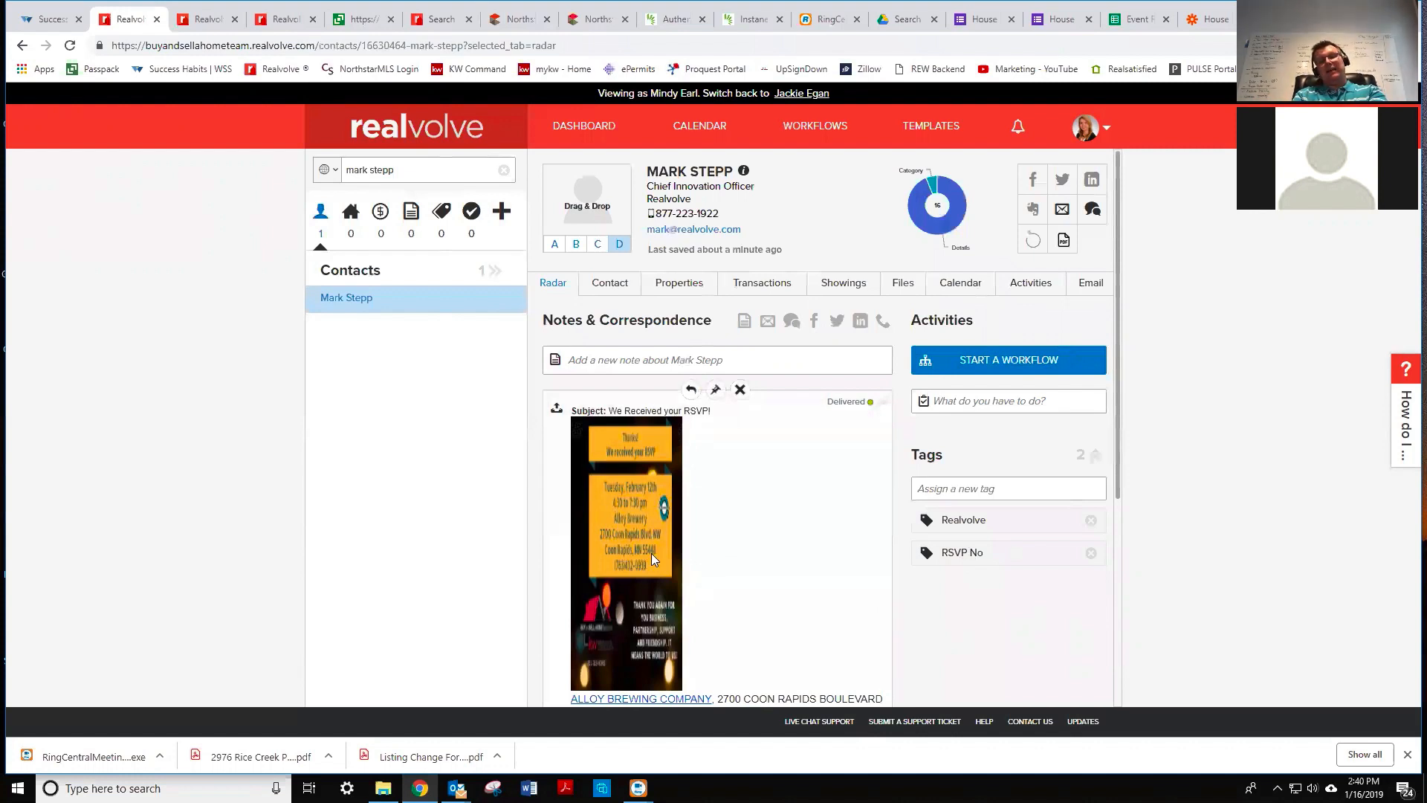
scroll(651, 553, down, 4)
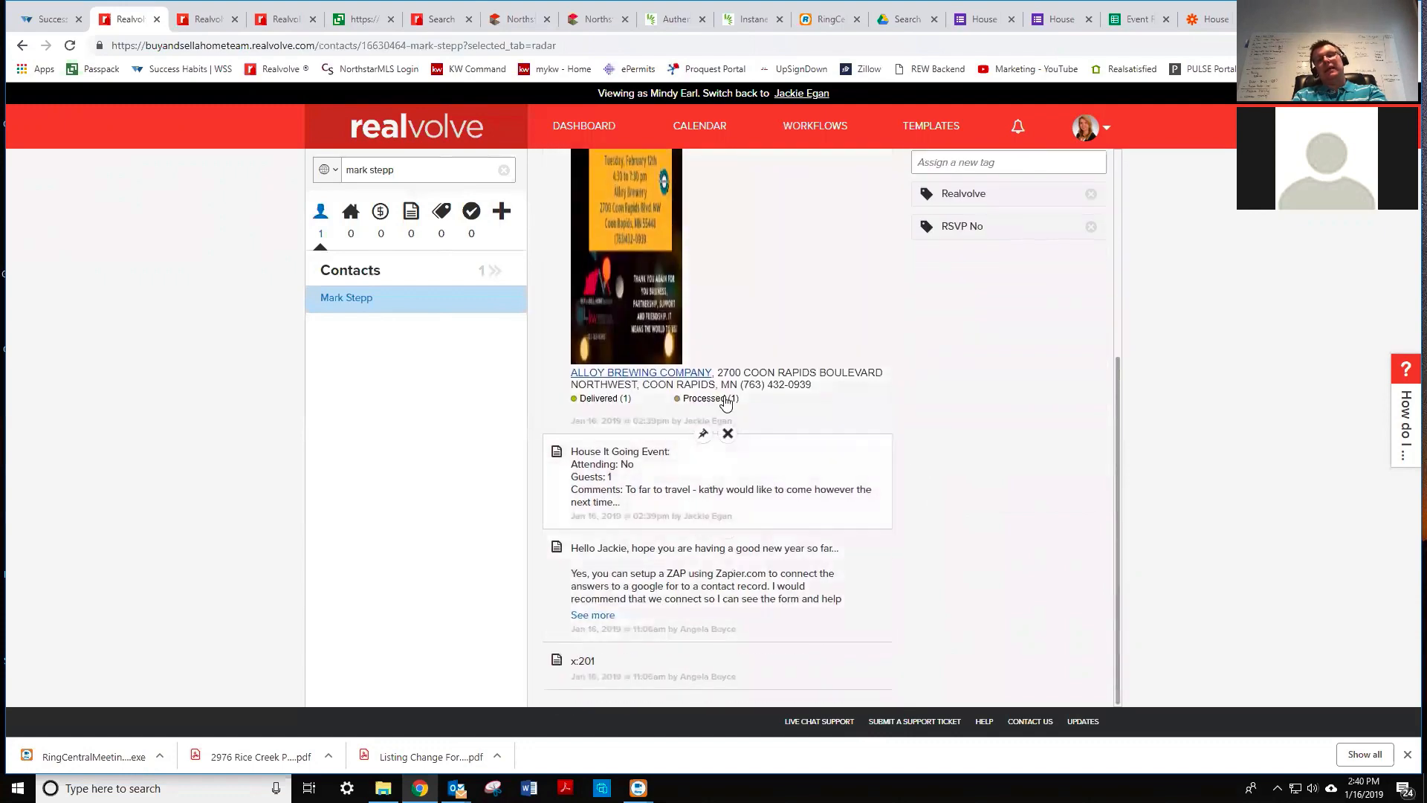
scroll(727, 364, up, 3)
scroll(727, 365, up, 2)
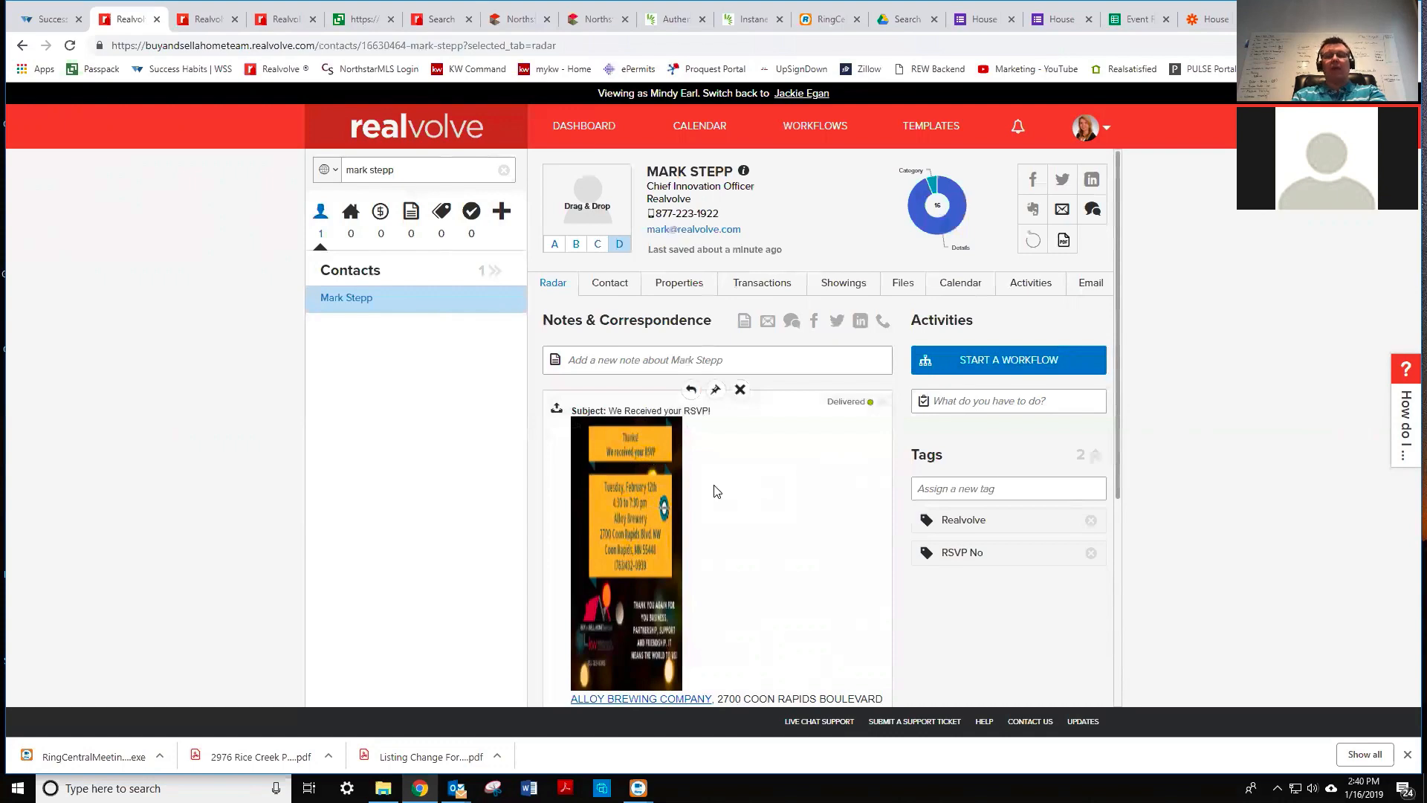
scroll(738, 533, down, 5)
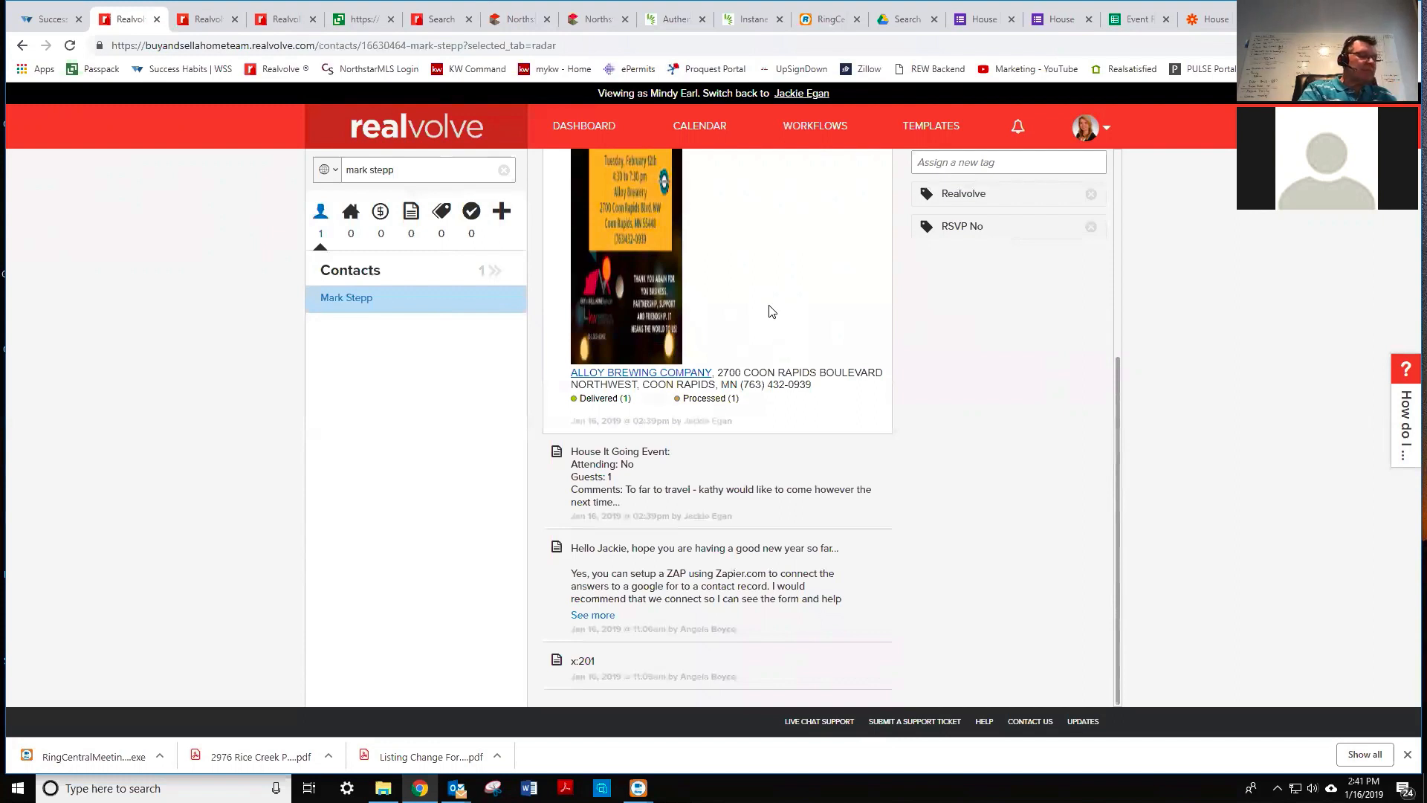
- Widen column F (Comments) in the RSVP responses sheet, then return to the Realvolve test contact
click(1134, 21)
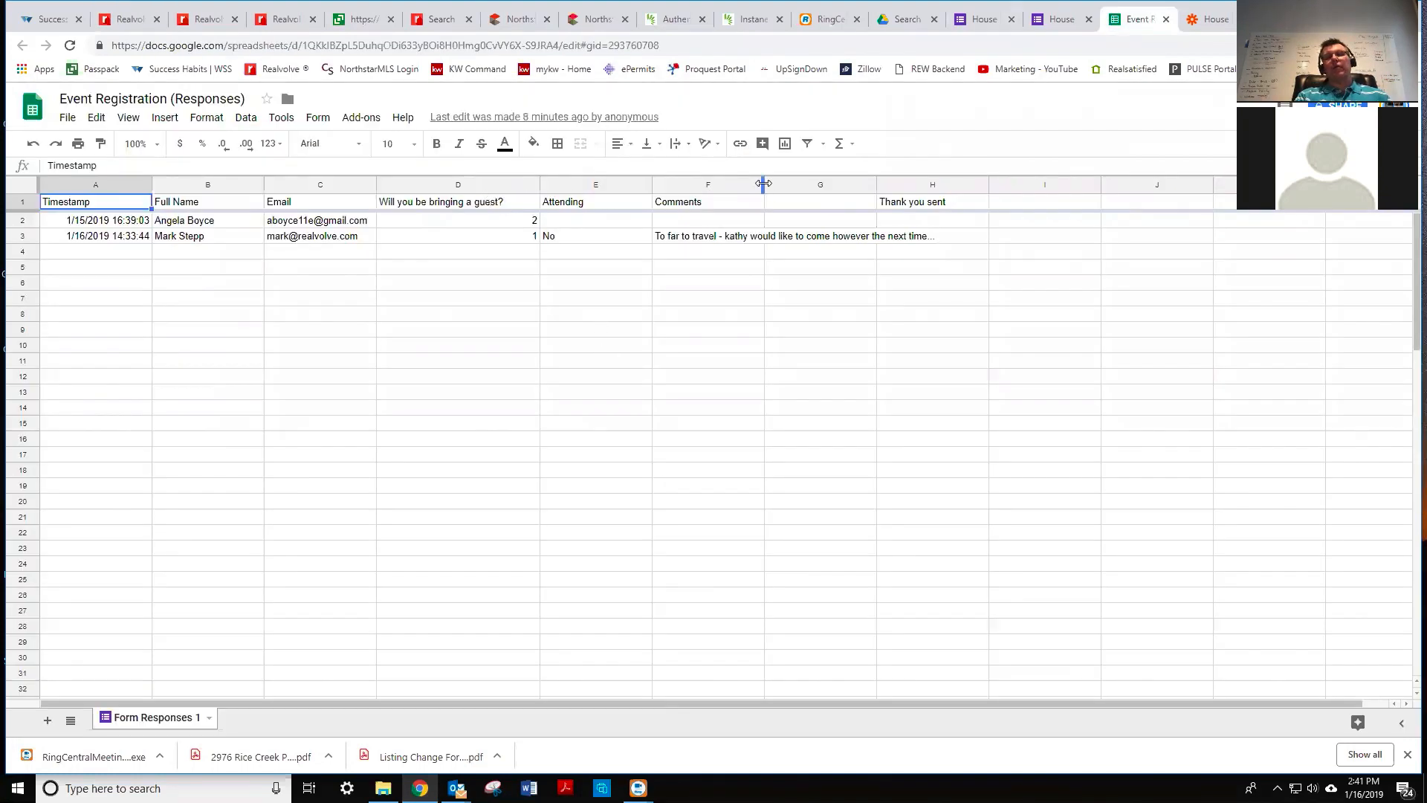
drag(760, 182, 978, 183)
key(ctrl+Tab)
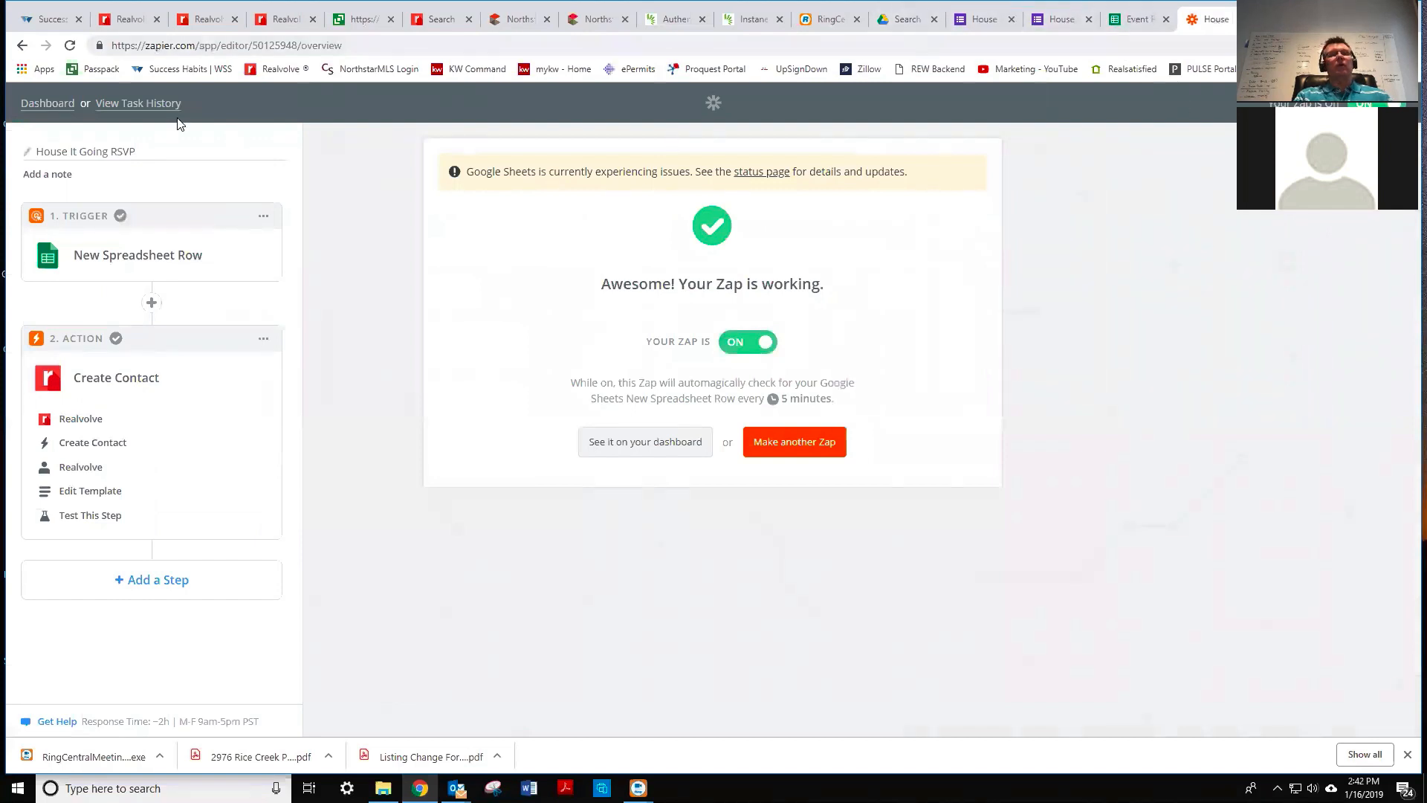
click(132, 20)
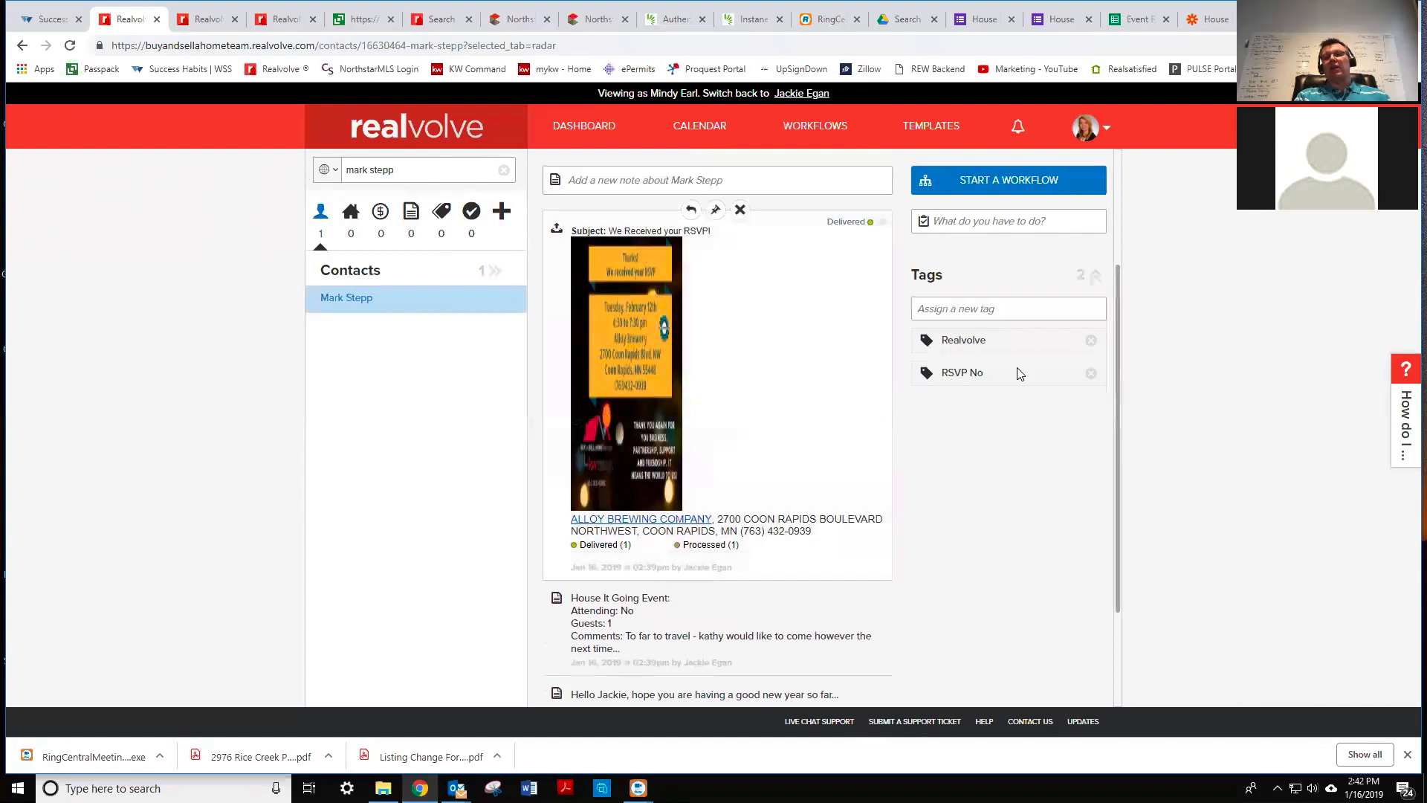
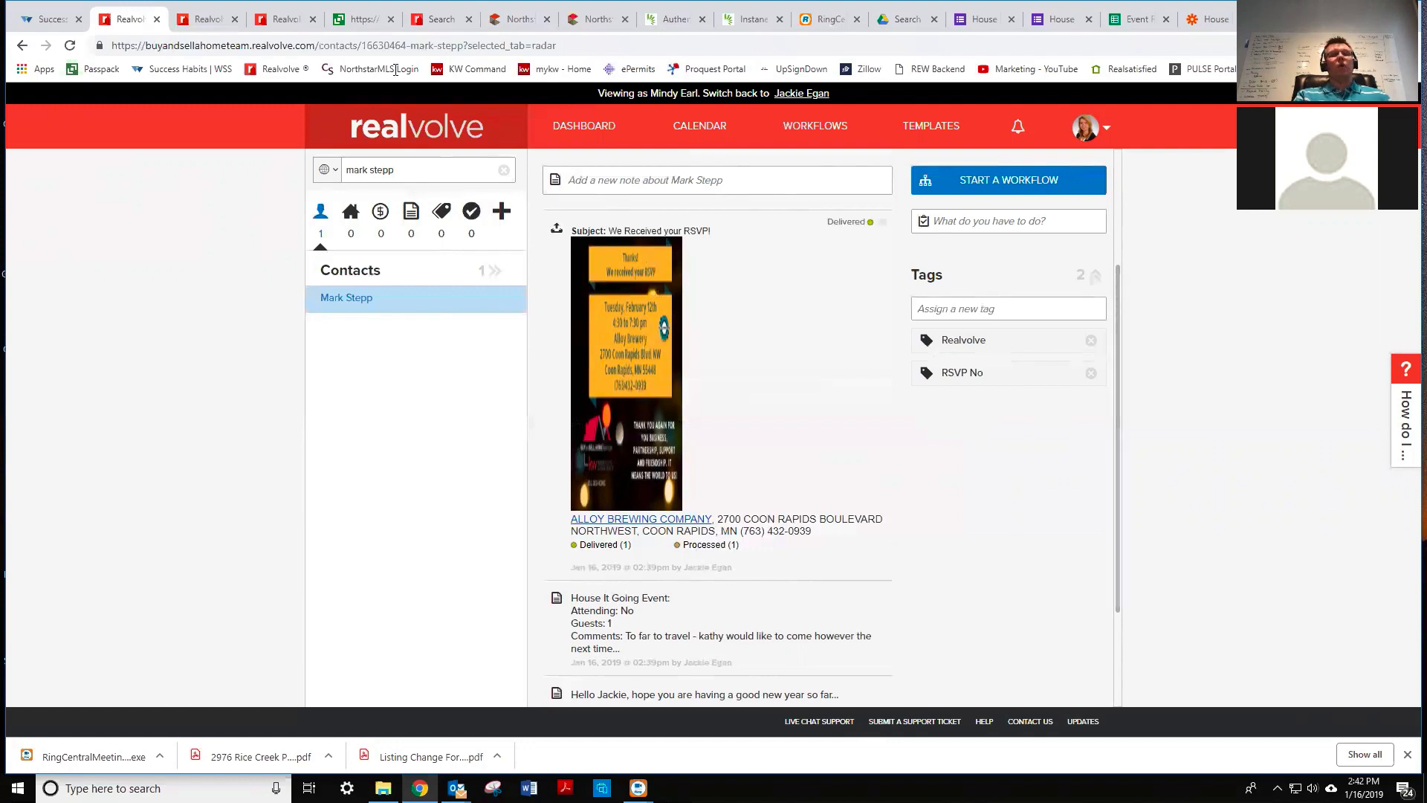
- Delete 'rsvp' from the workflow search on the RSVP Completed page, then go to the Dashboard
click(205, 20)
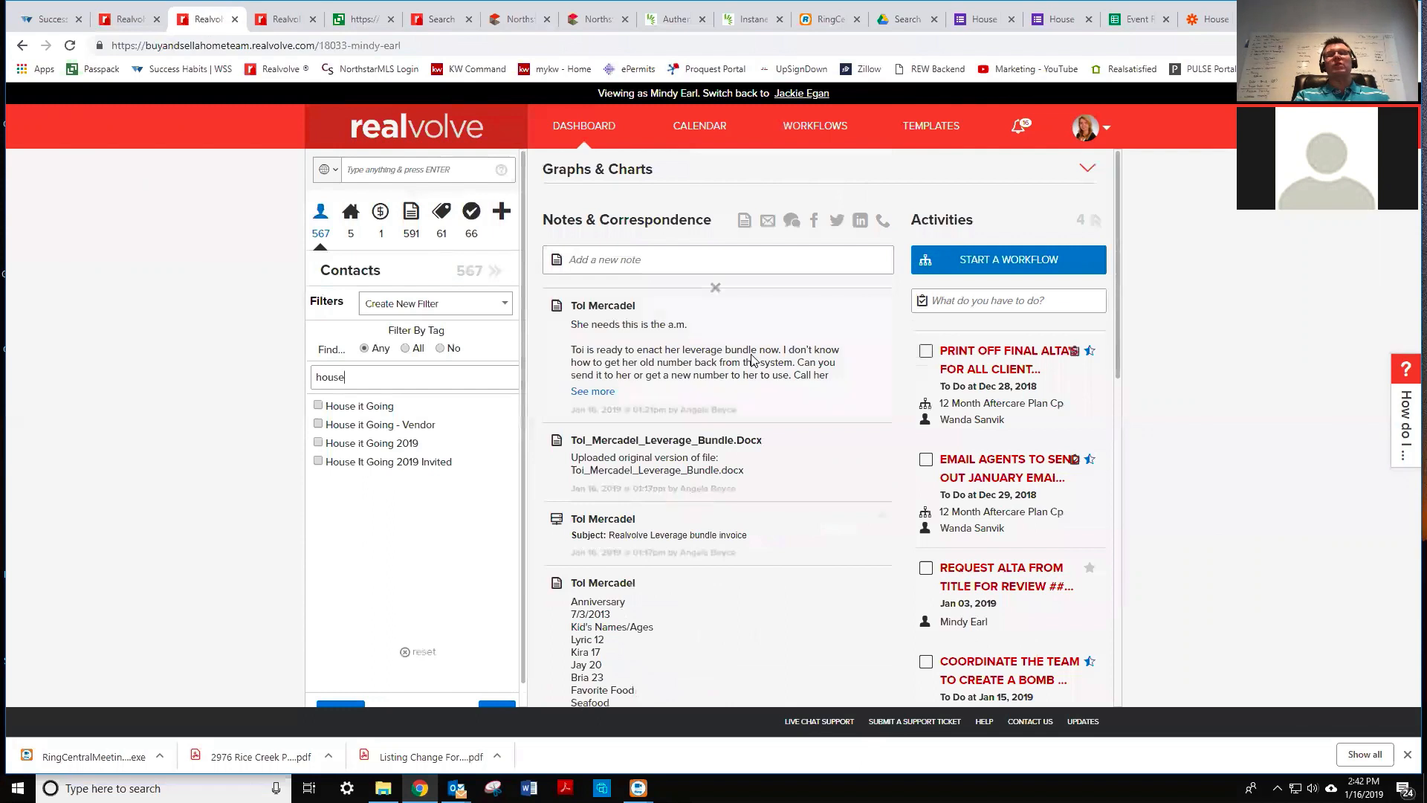
click(282, 21)
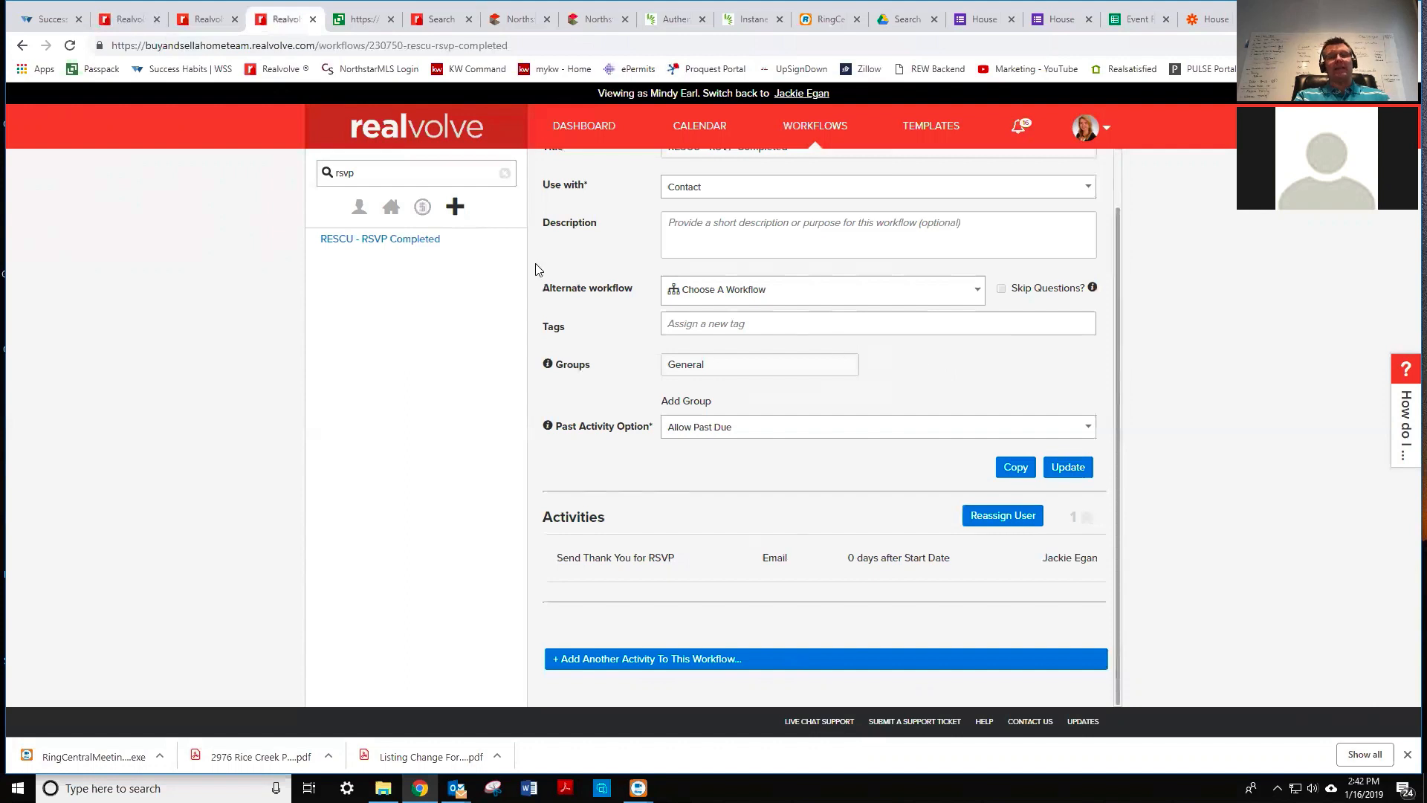
click(375, 173)
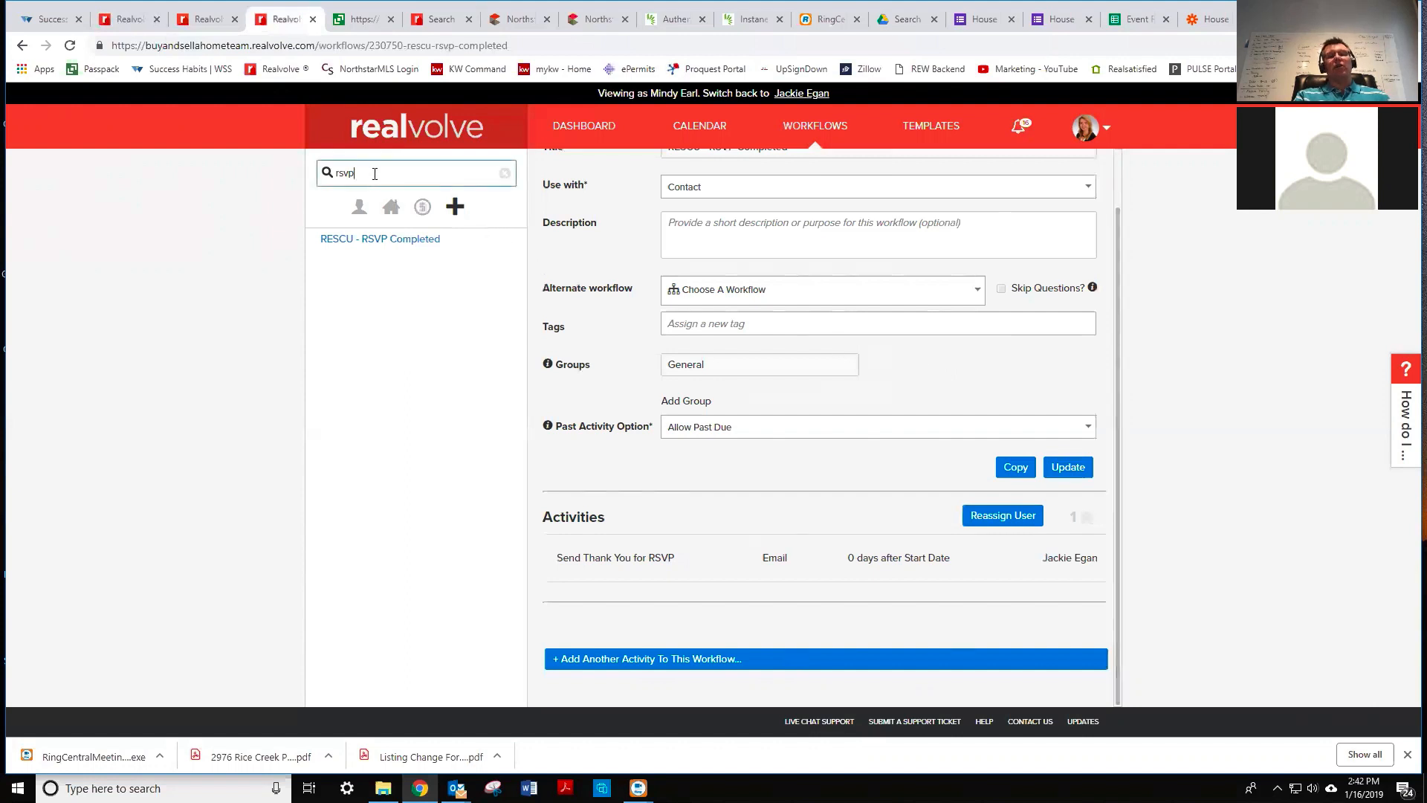
double_click(337, 170)
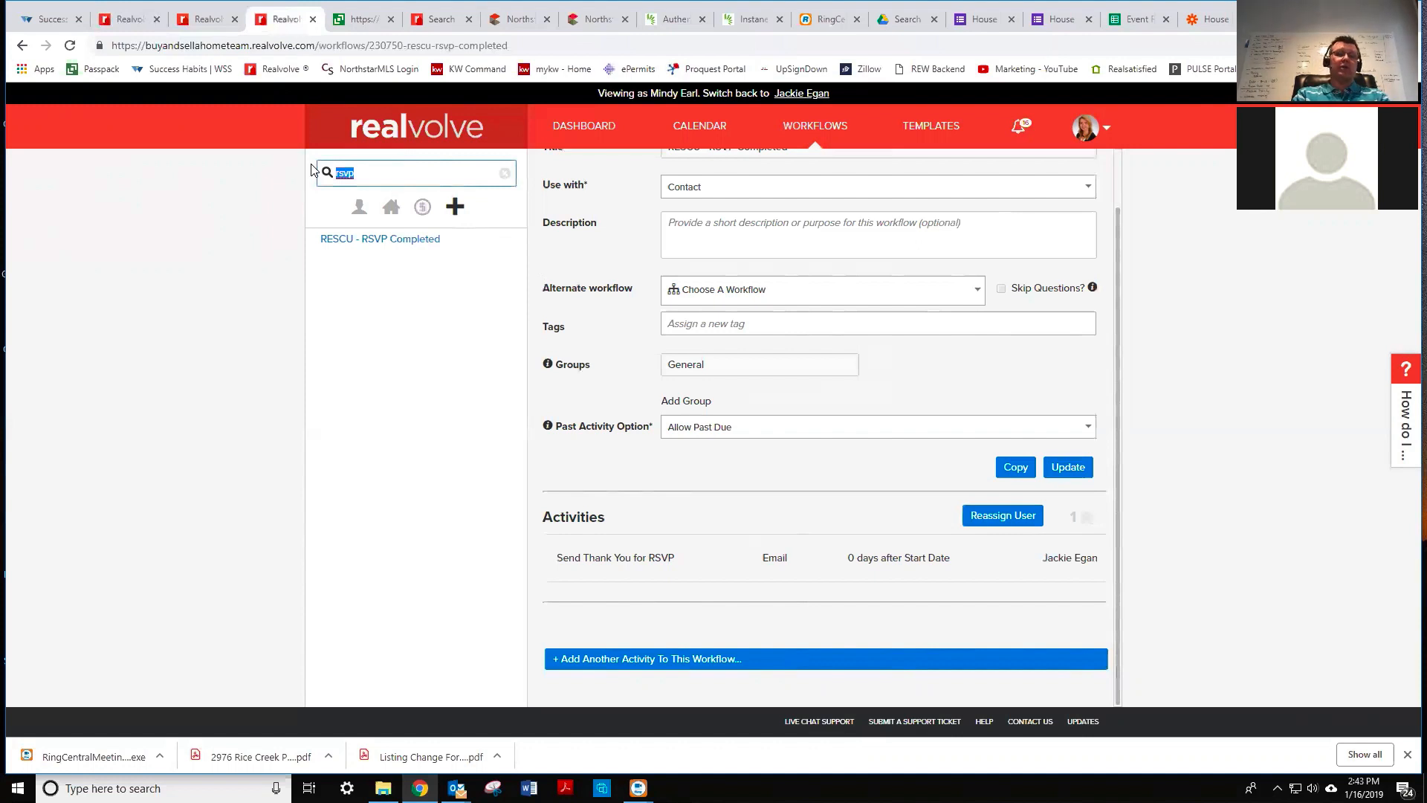
key(BackSpace)
key(Return)
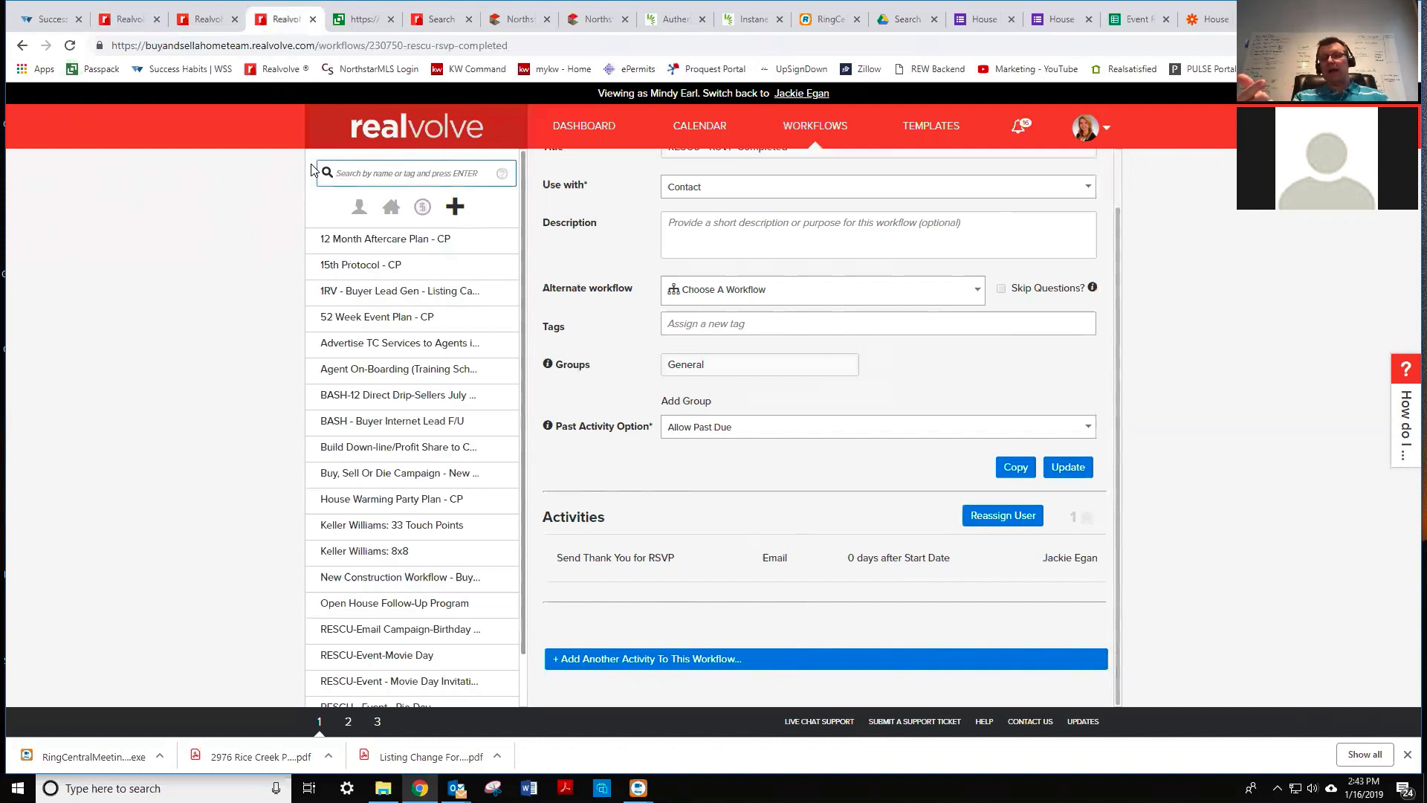
click(591, 130)
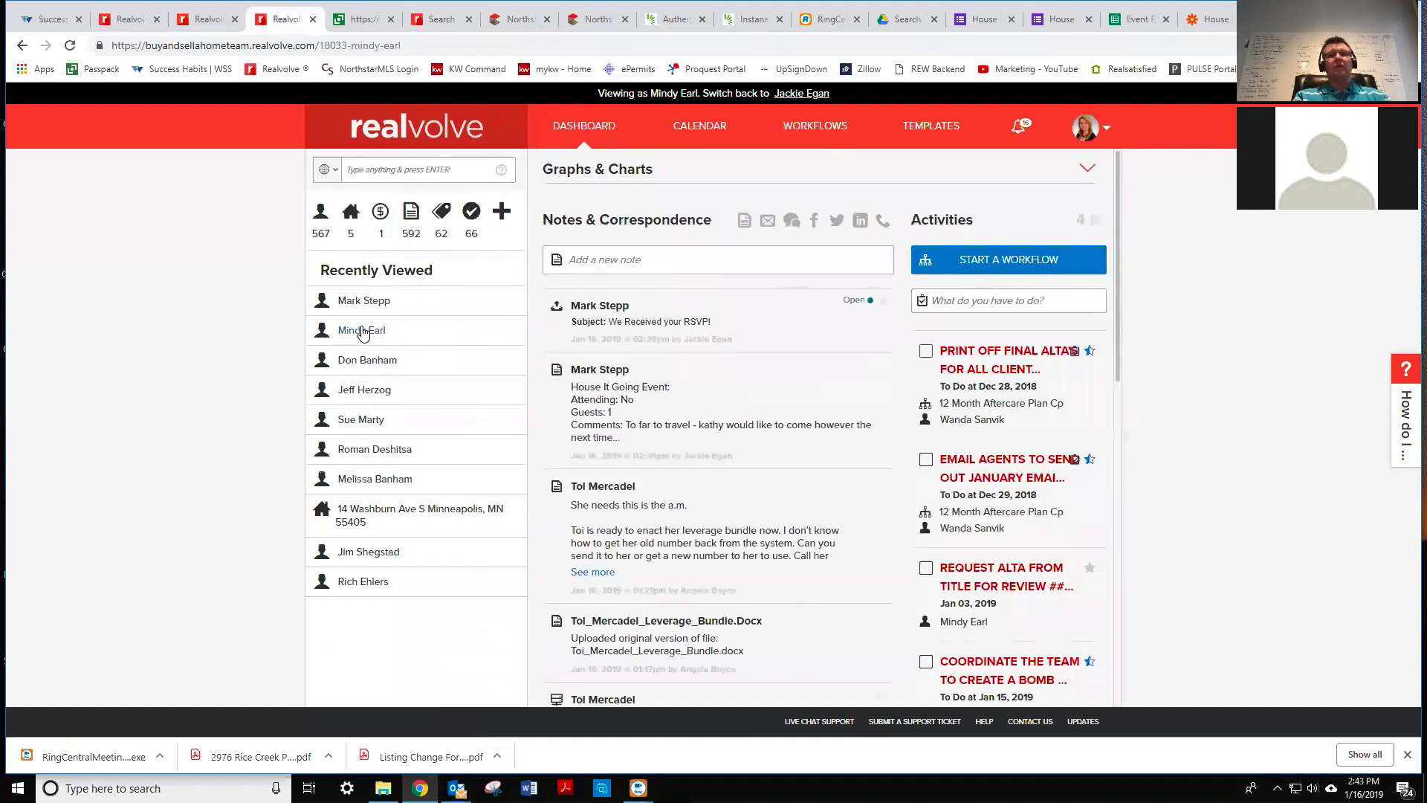
- Start an email to the recent contact using the RESCU - House it Going First Invite template
click(370, 307)
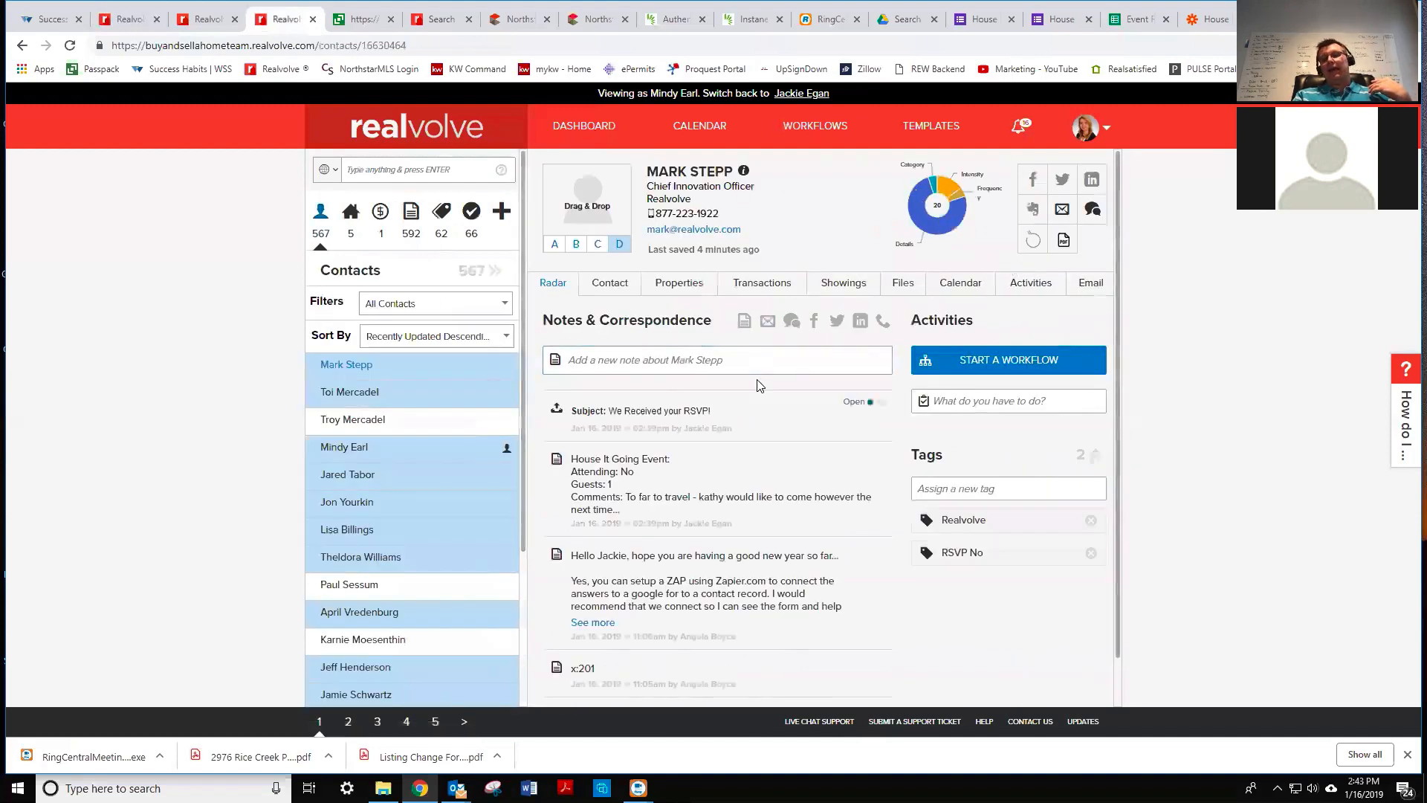
click(1062, 211)
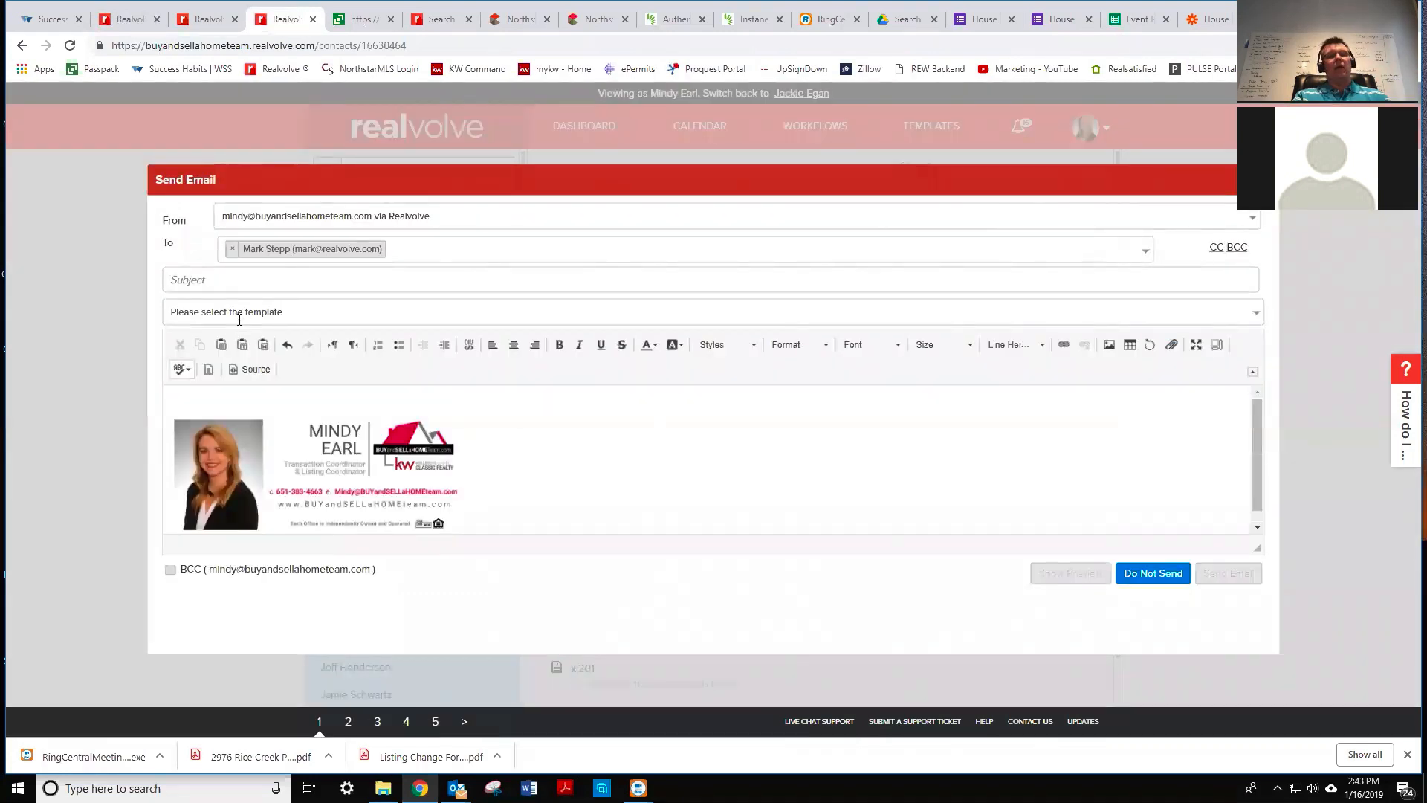
click(239, 312)
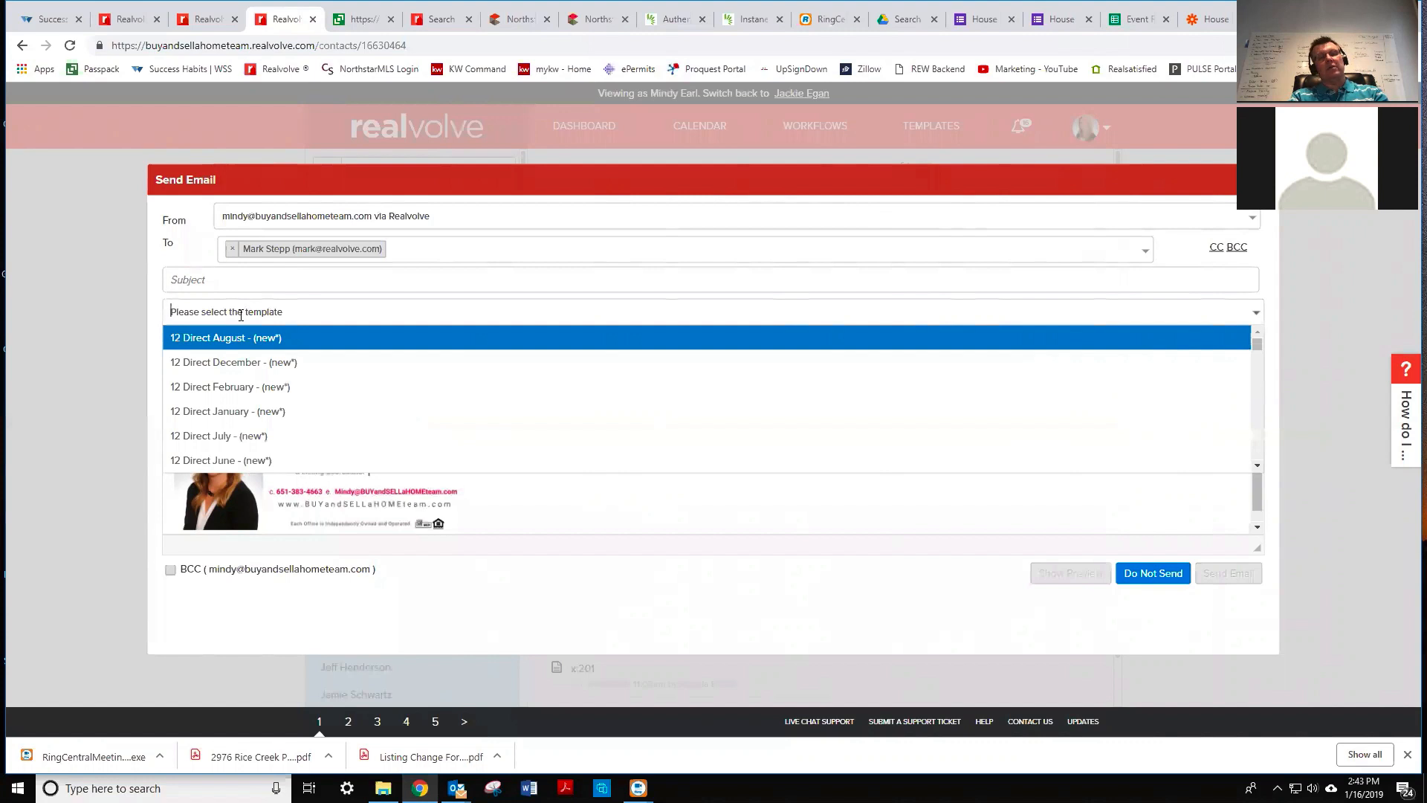
text(house)
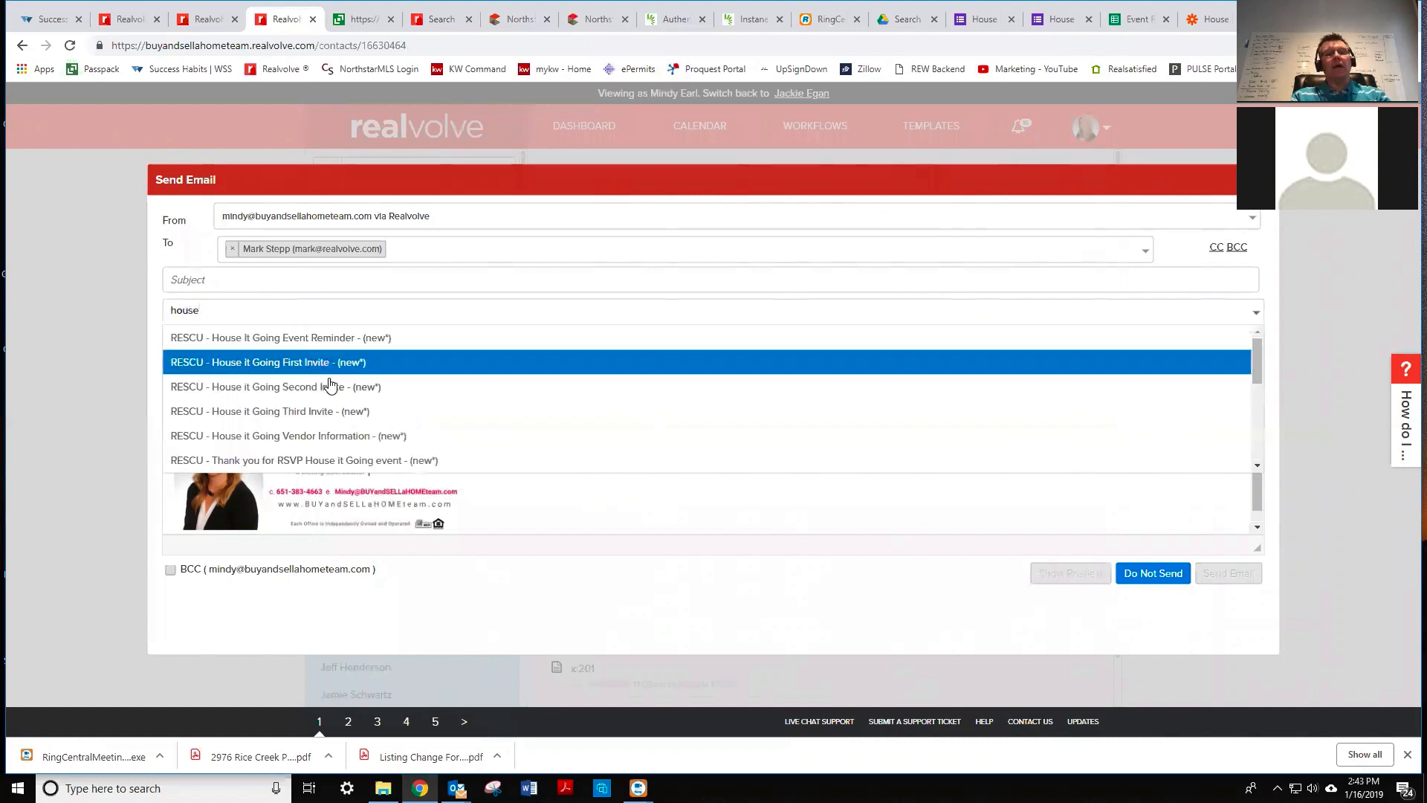
click(349, 364)
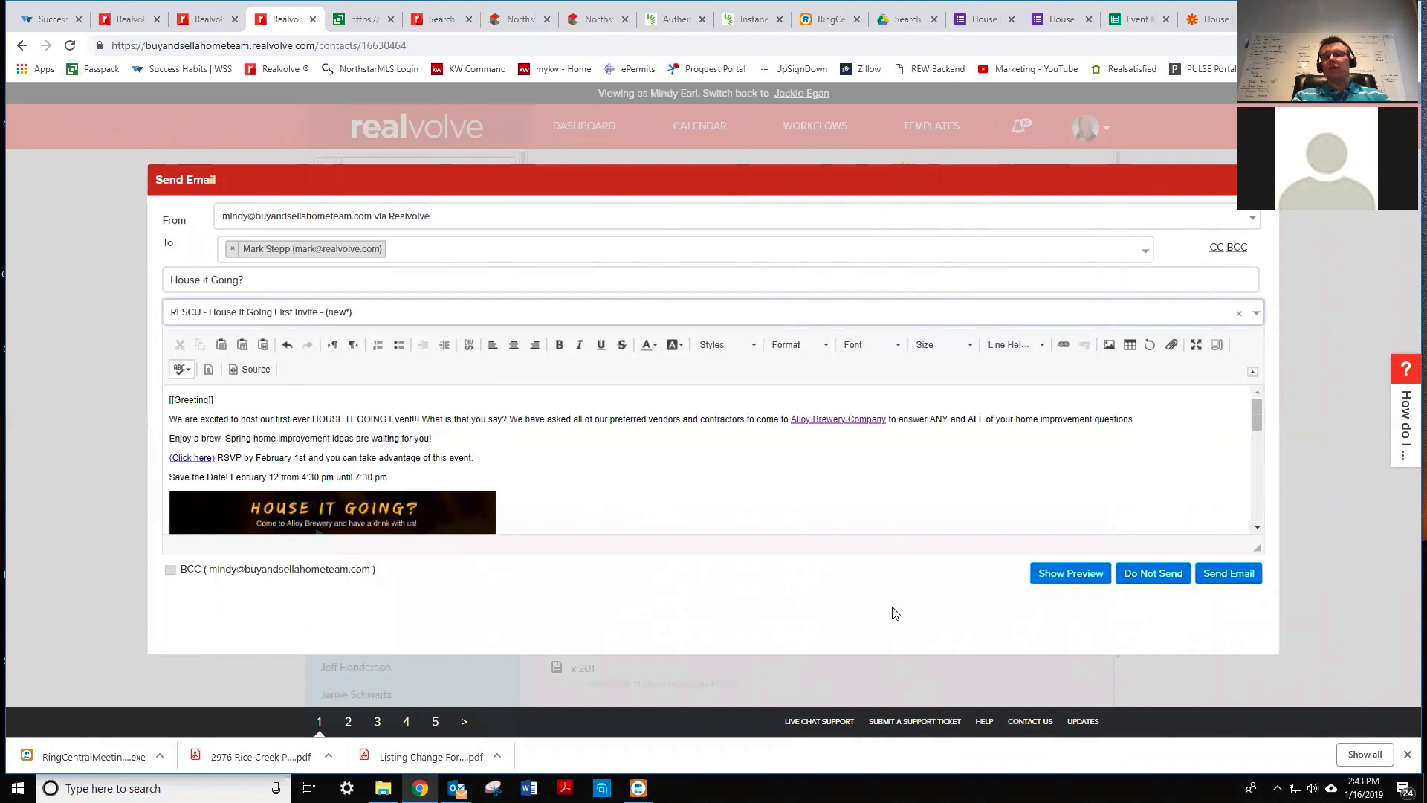
- Preview the invite email and follow its RSVP link
click(1079, 580)
scroll(1035, 591, down, 4)
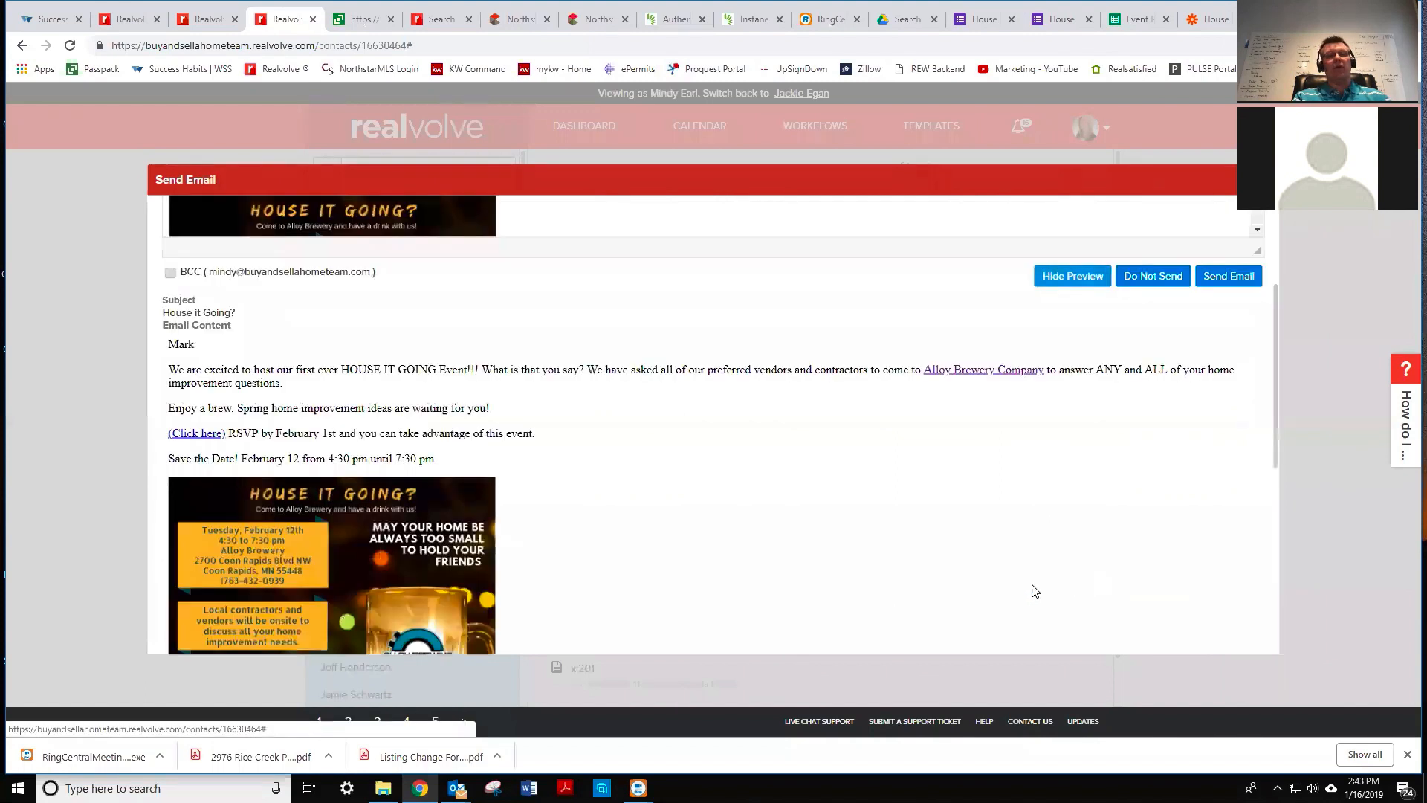
click(202, 435)
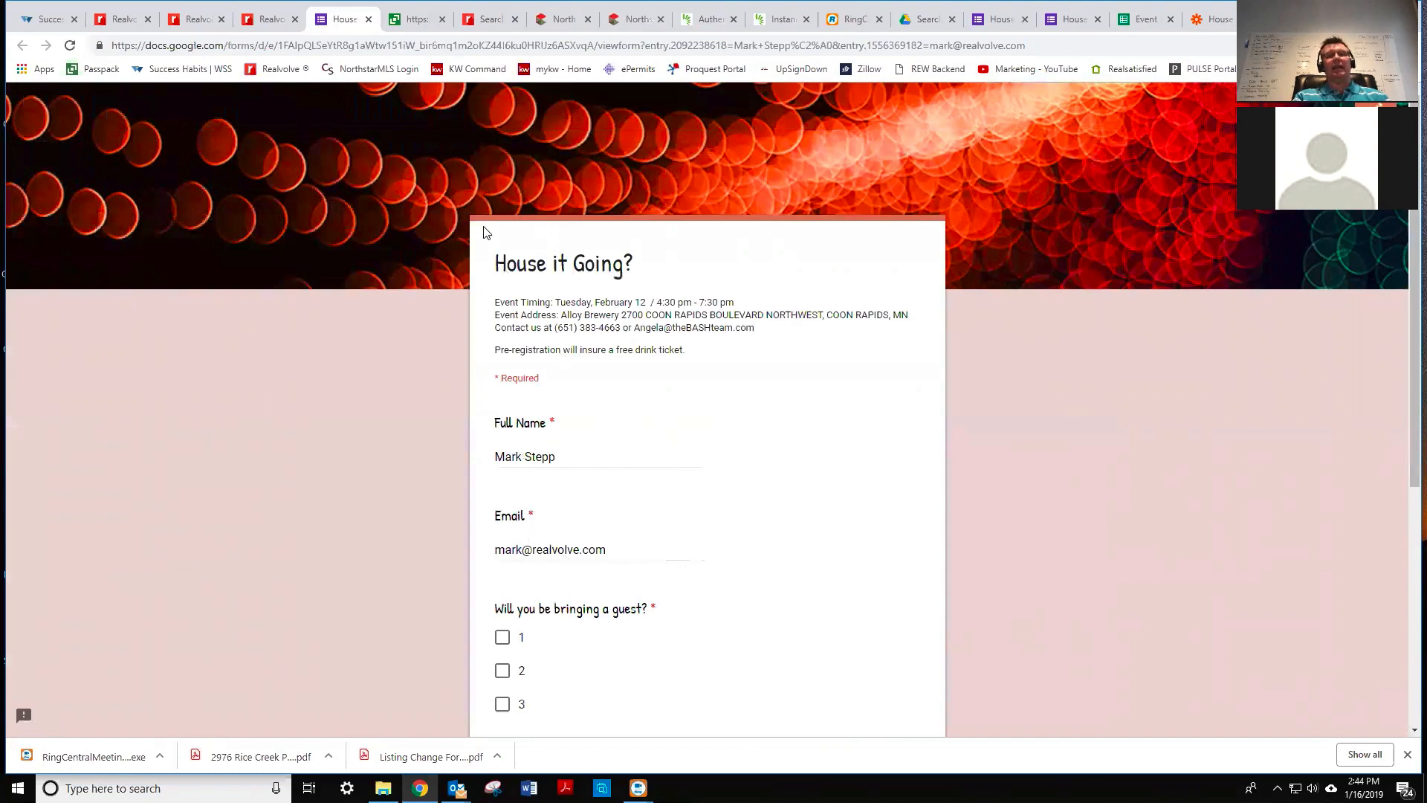
- Close the prefilled House it Going? form tab to return to Realvolve Workflows
click(367, 19)
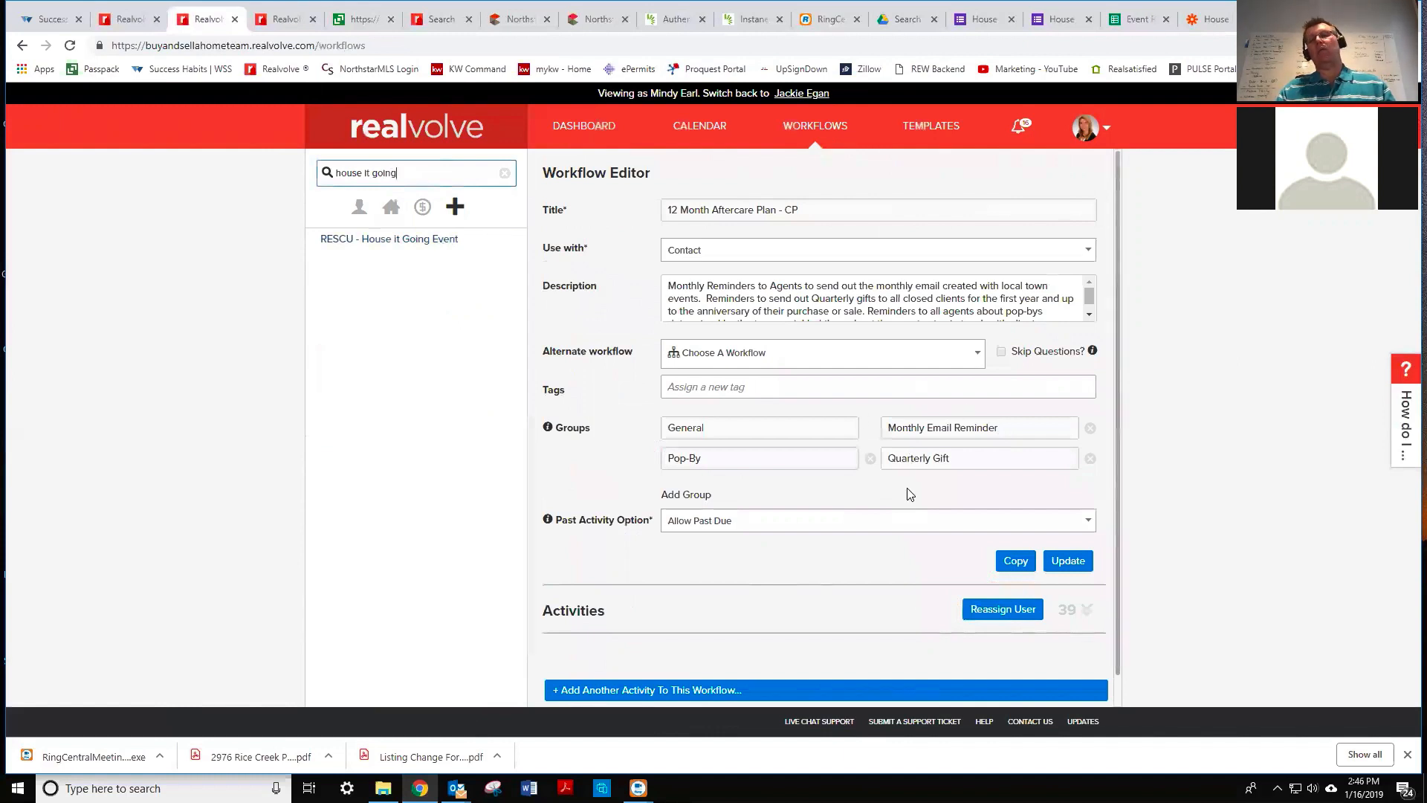
- Expand and scroll through the House it Going Event workflow's activities list
scroll(924, 496, down, 1)
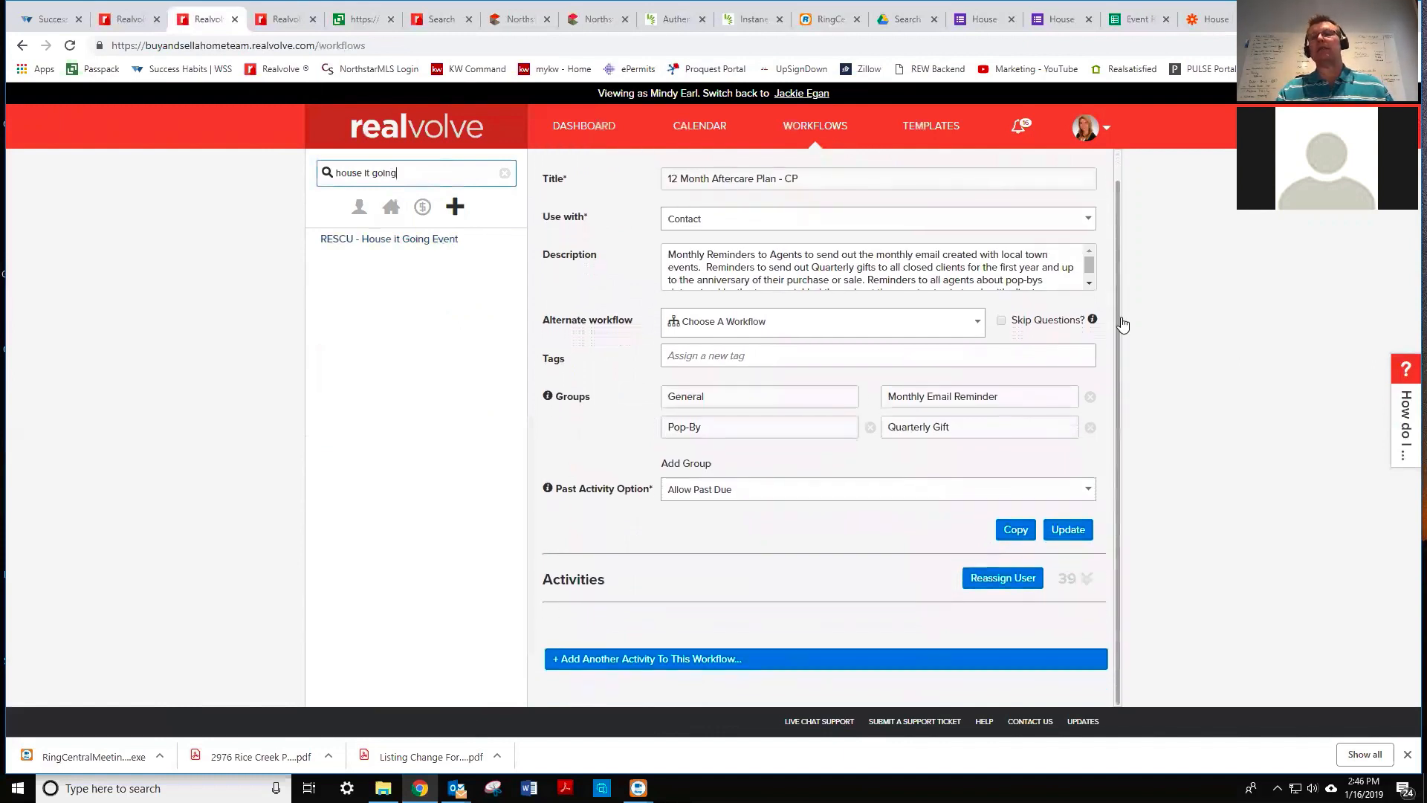
click(1086, 578)
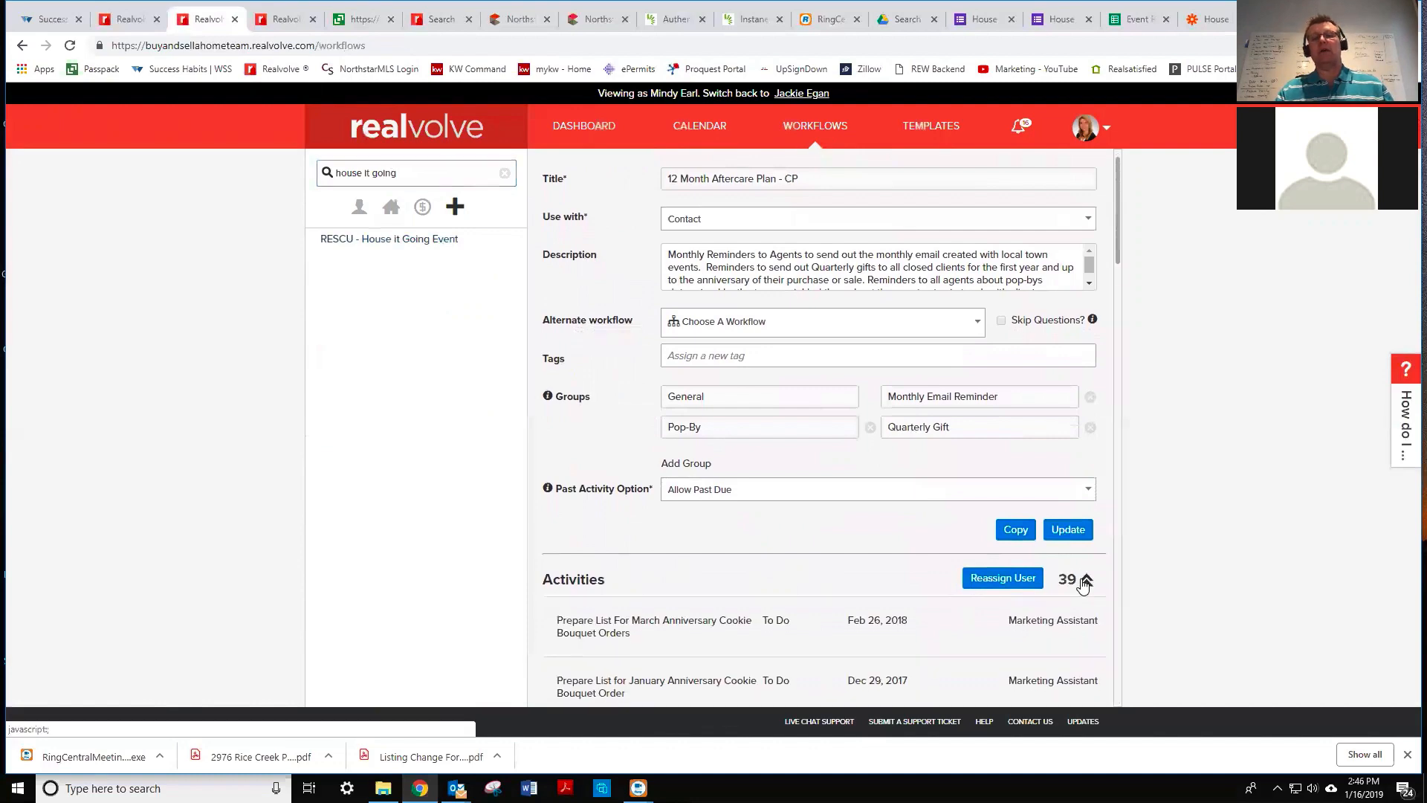
scroll(789, 606, down, 10)
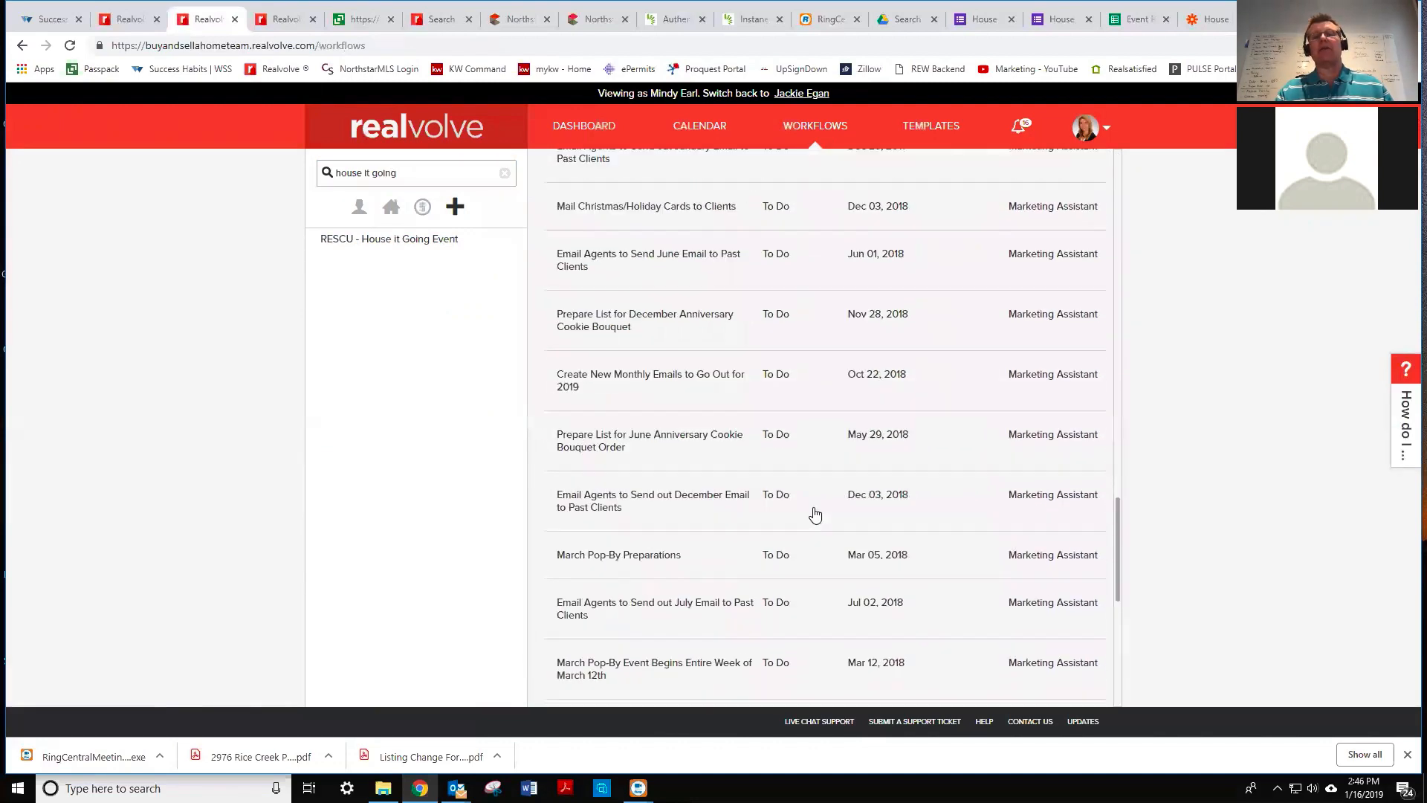
drag(1118, 605, 1122, 385)
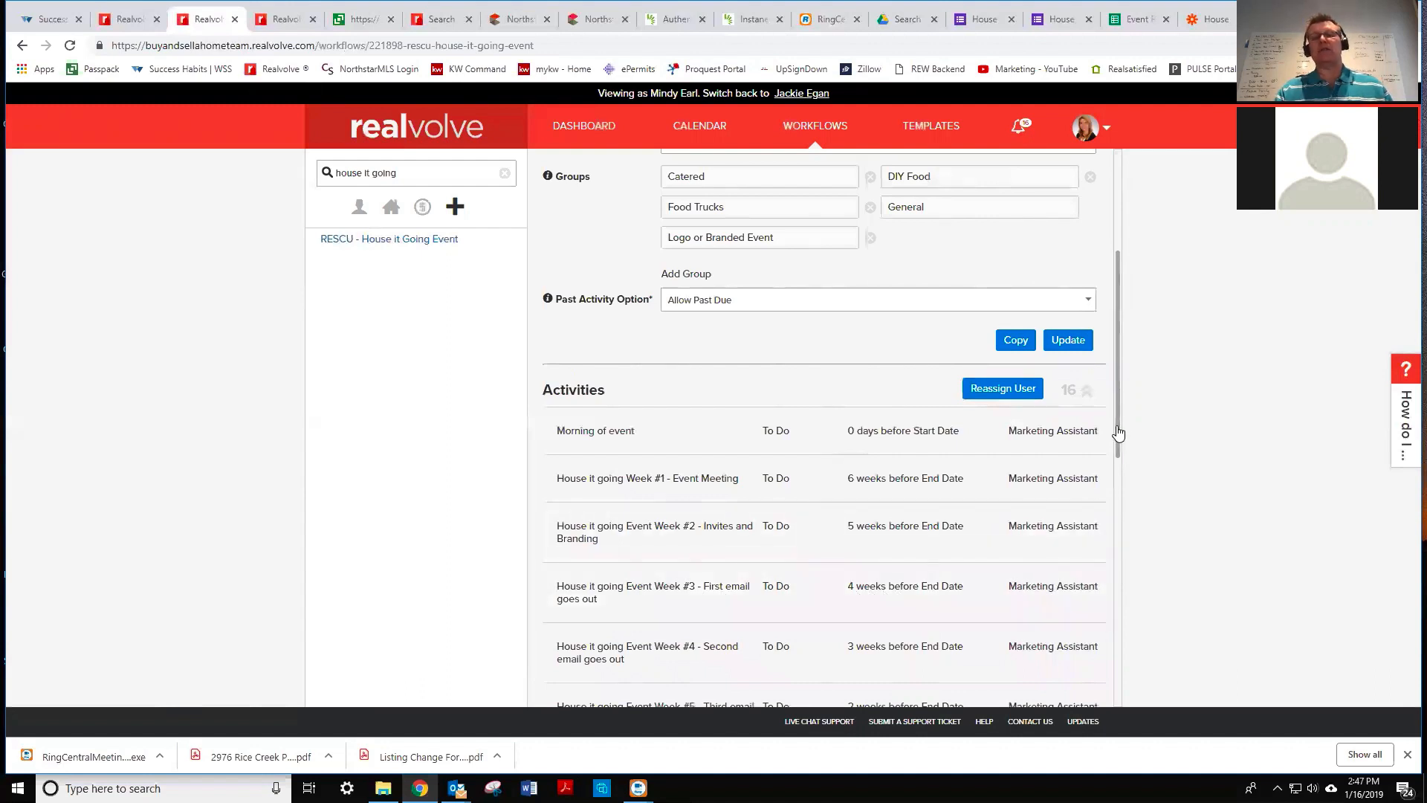
drag(1119, 432, 1121, 537)
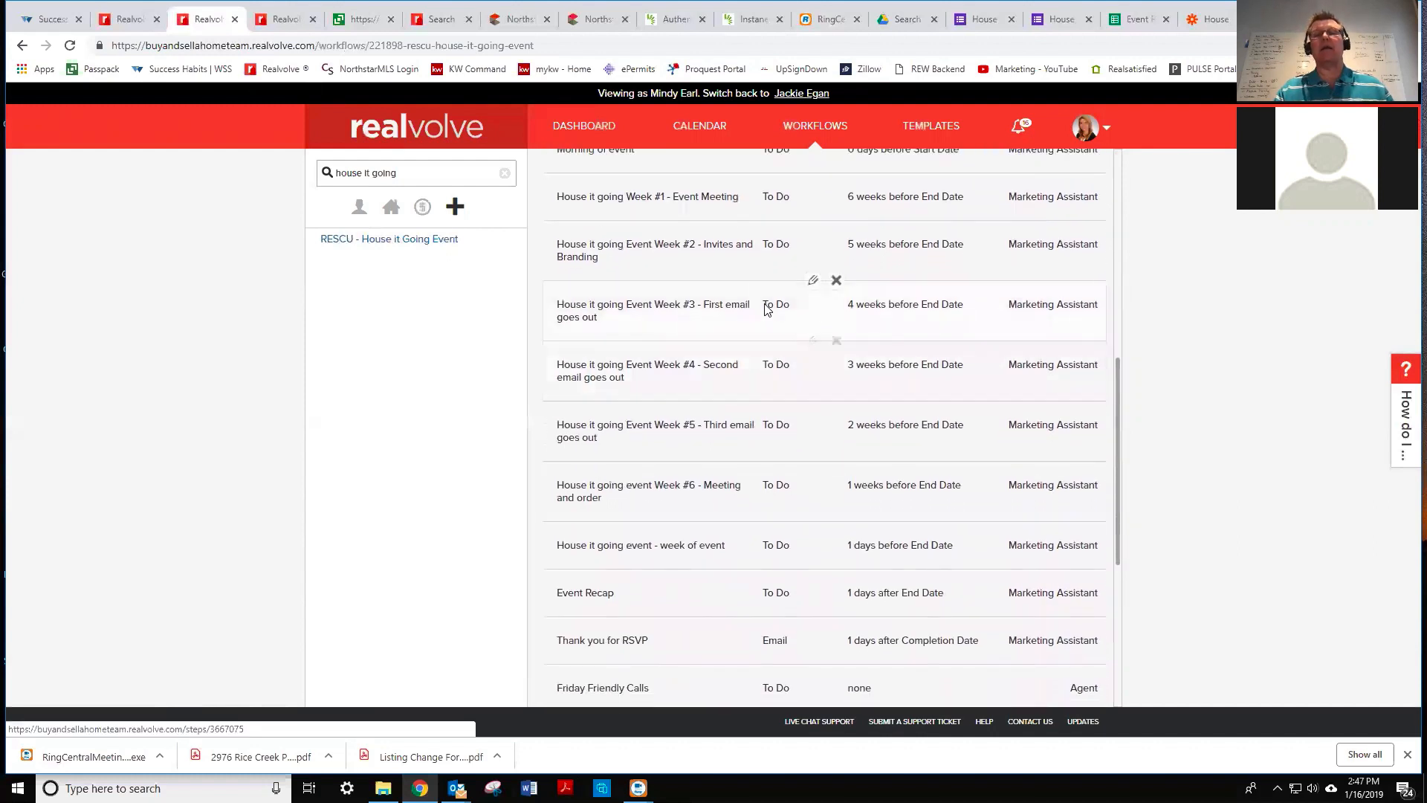
- Inspect the Week #3 email activity's parties, cancel, and scroll to the list end
click(810, 284)
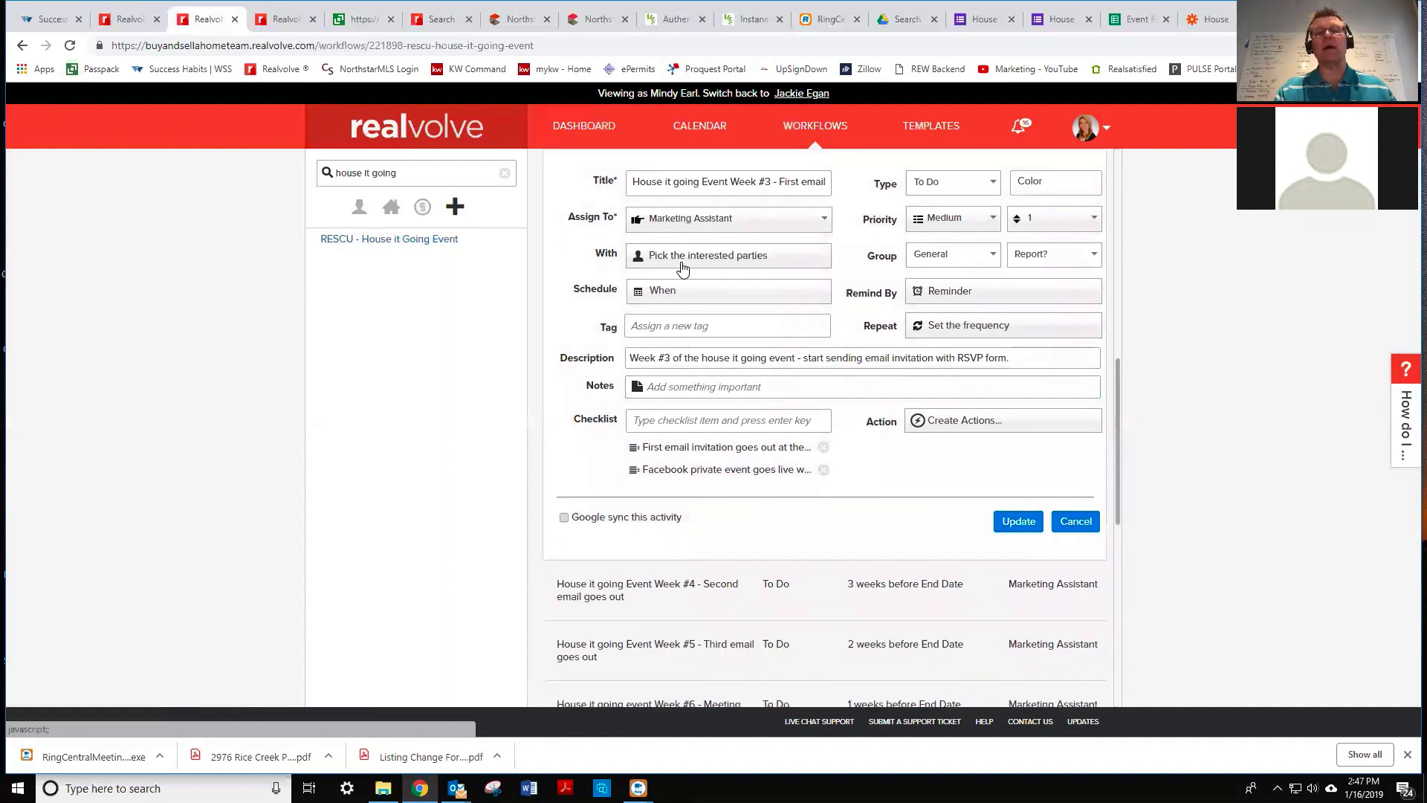
click(682, 268)
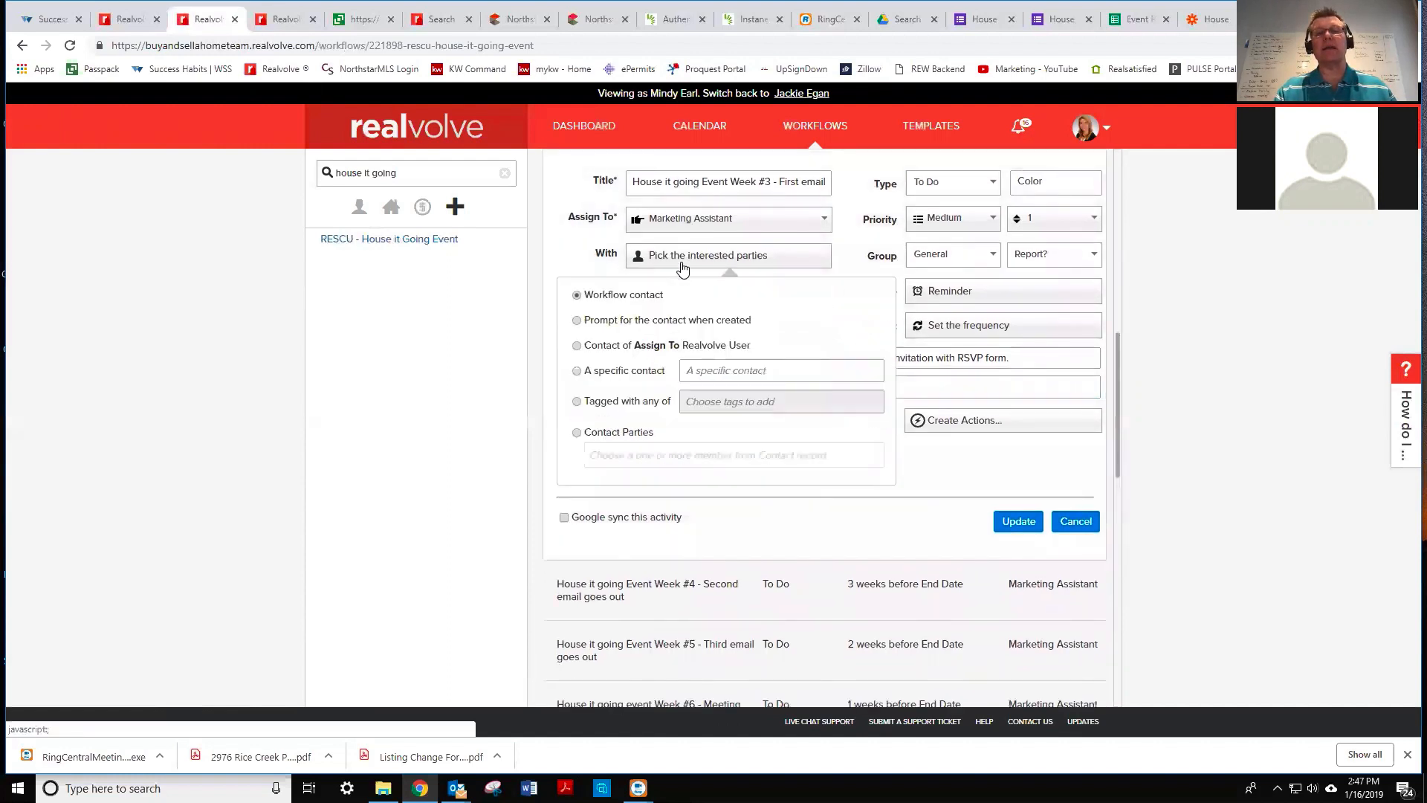
click(1075, 521)
drag(1119, 439, 1120, 568)
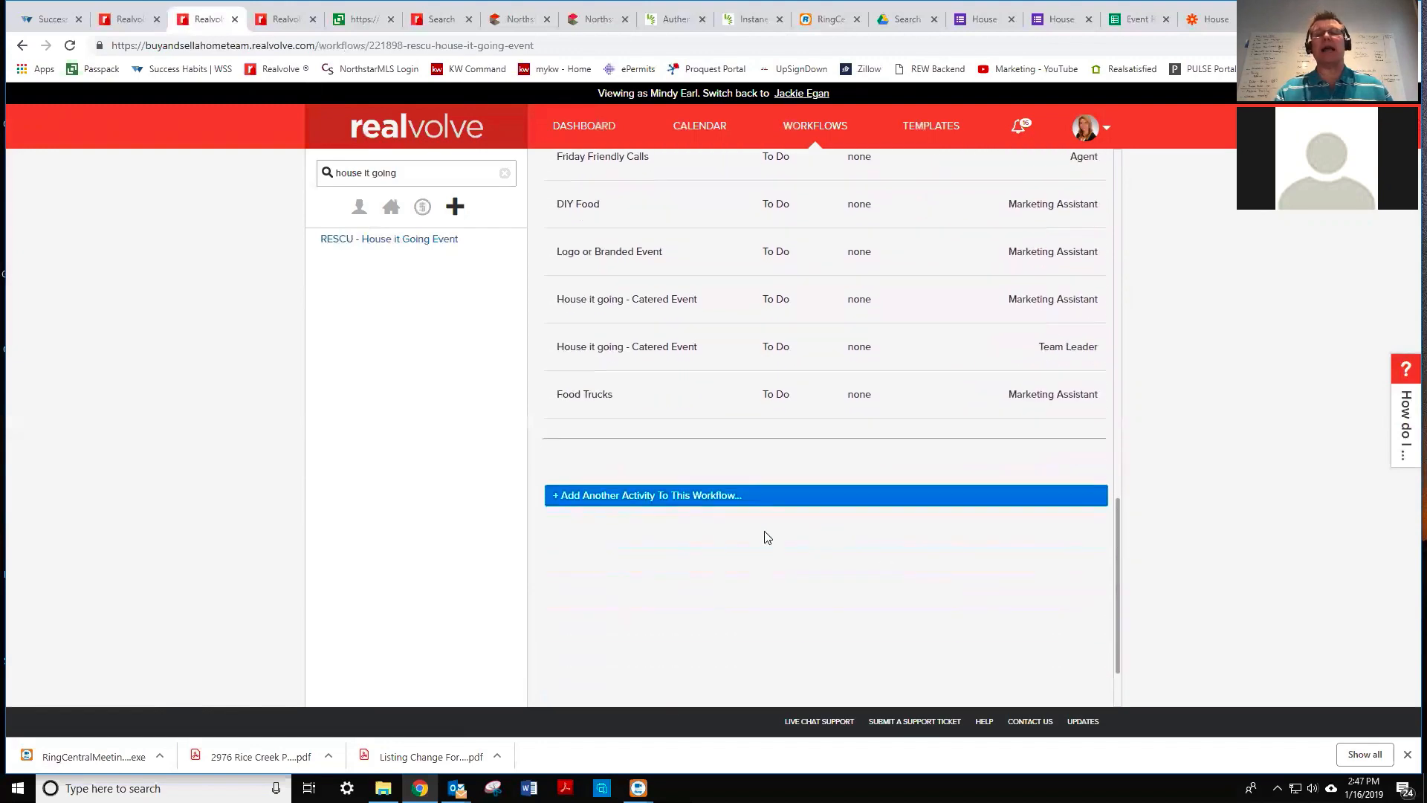
- Add a new activity titled 'Send 1st Invite Email' assigned to another team member
click(756, 499)
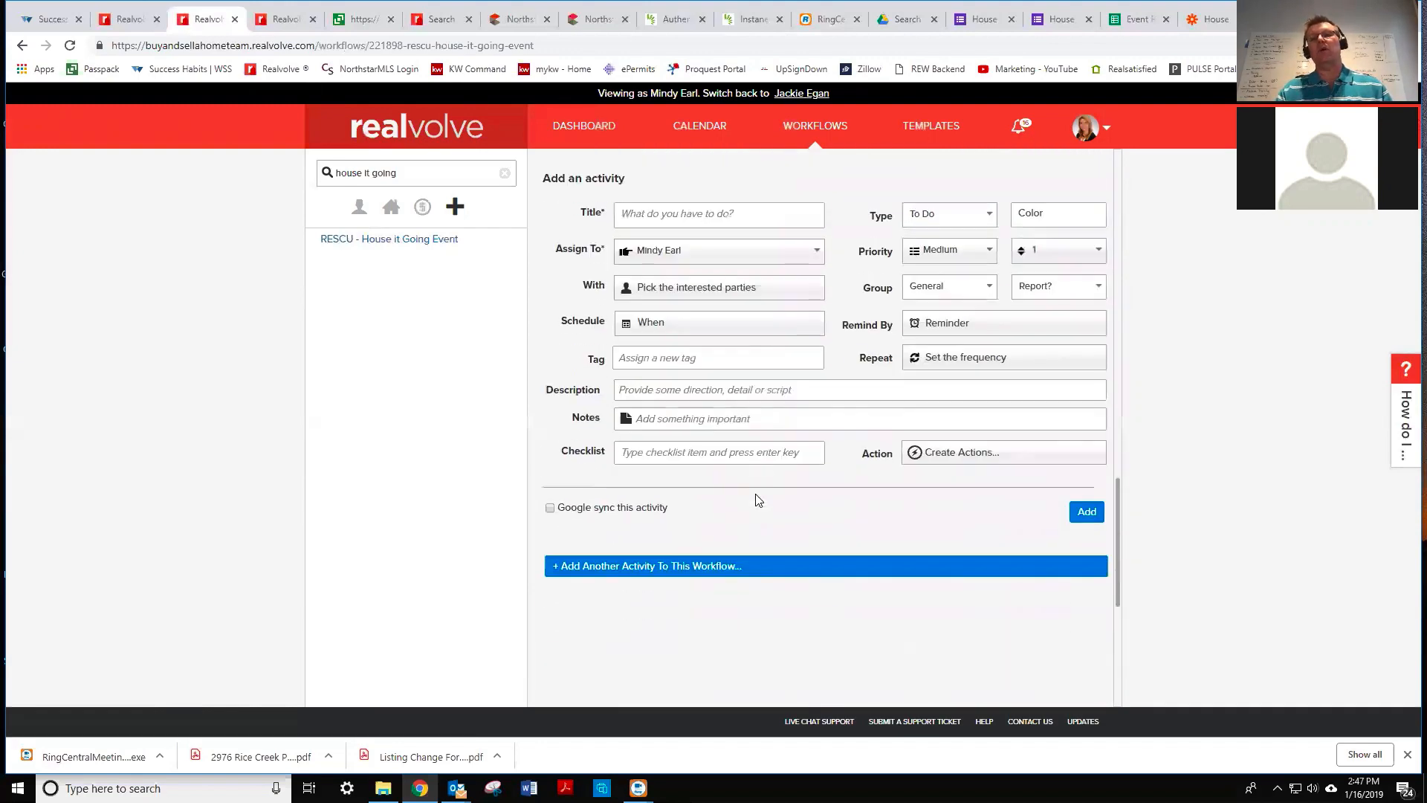
click(675, 215)
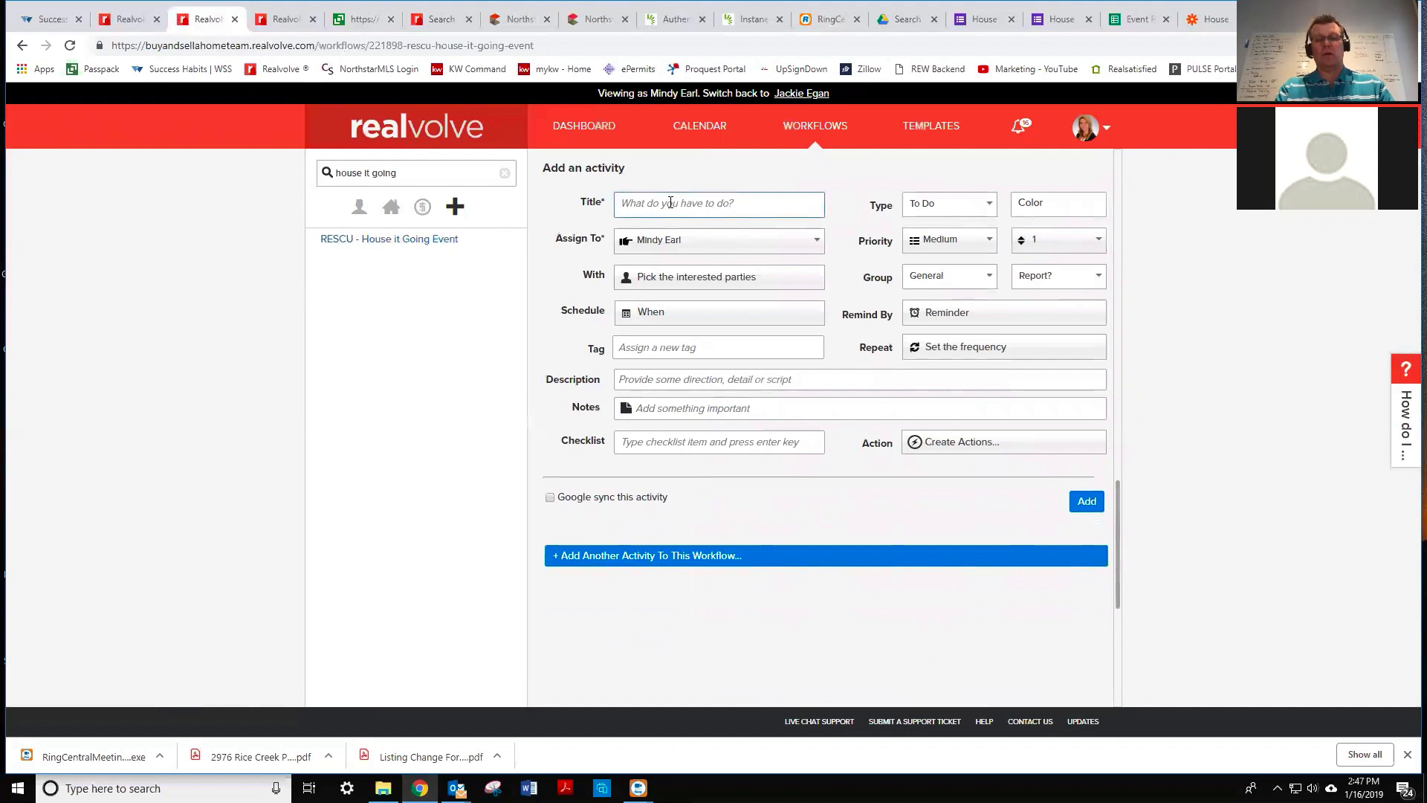
text(Send 1st Invite)
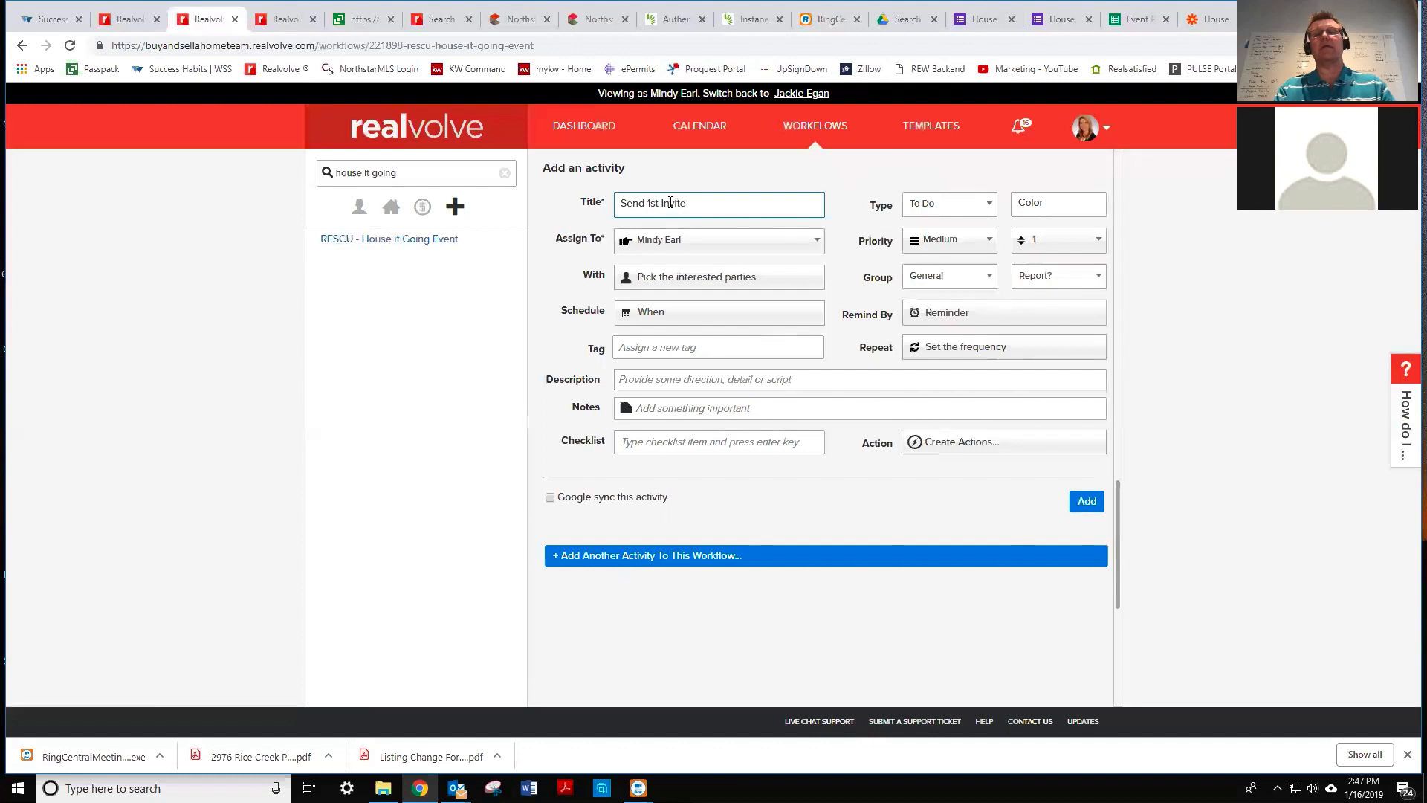
text(Email)
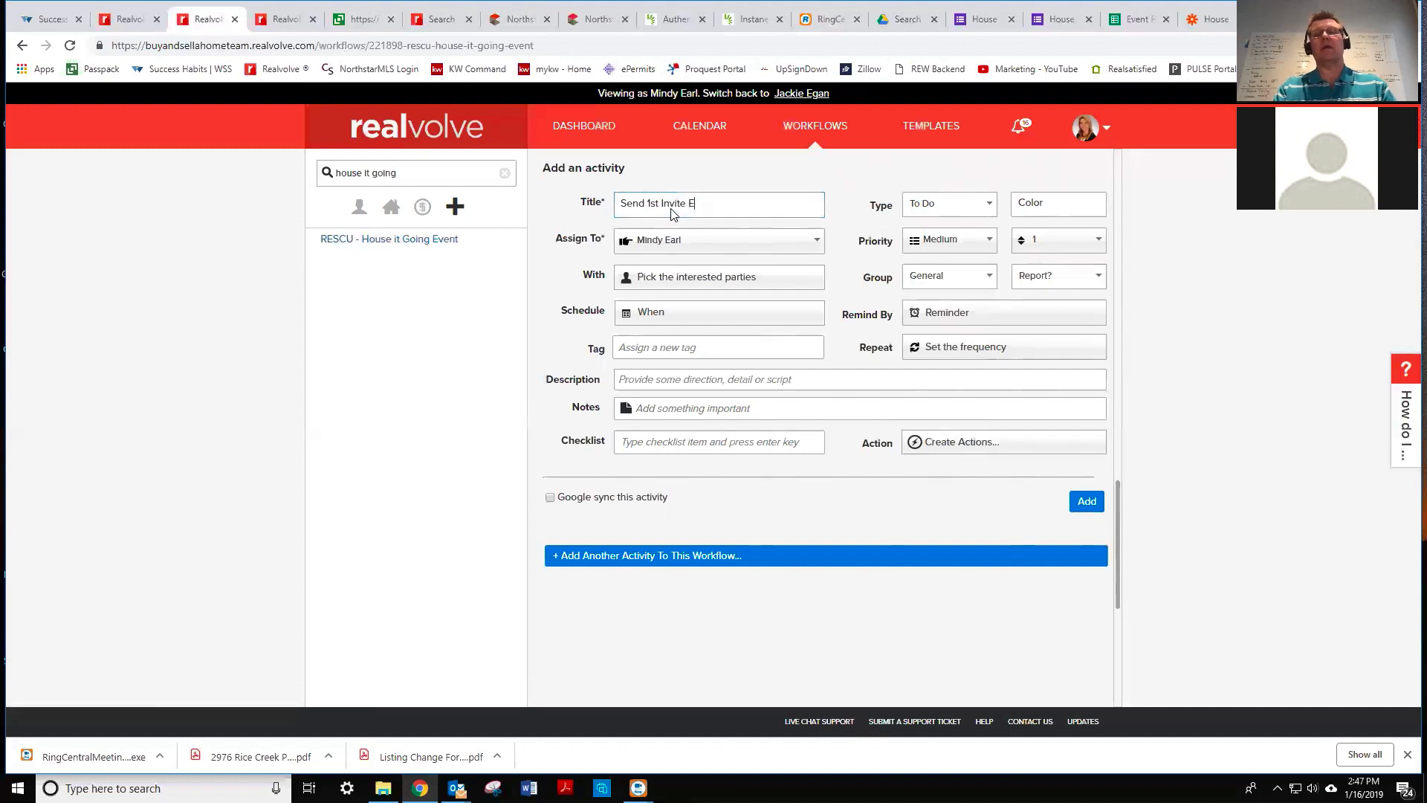
click(687, 242)
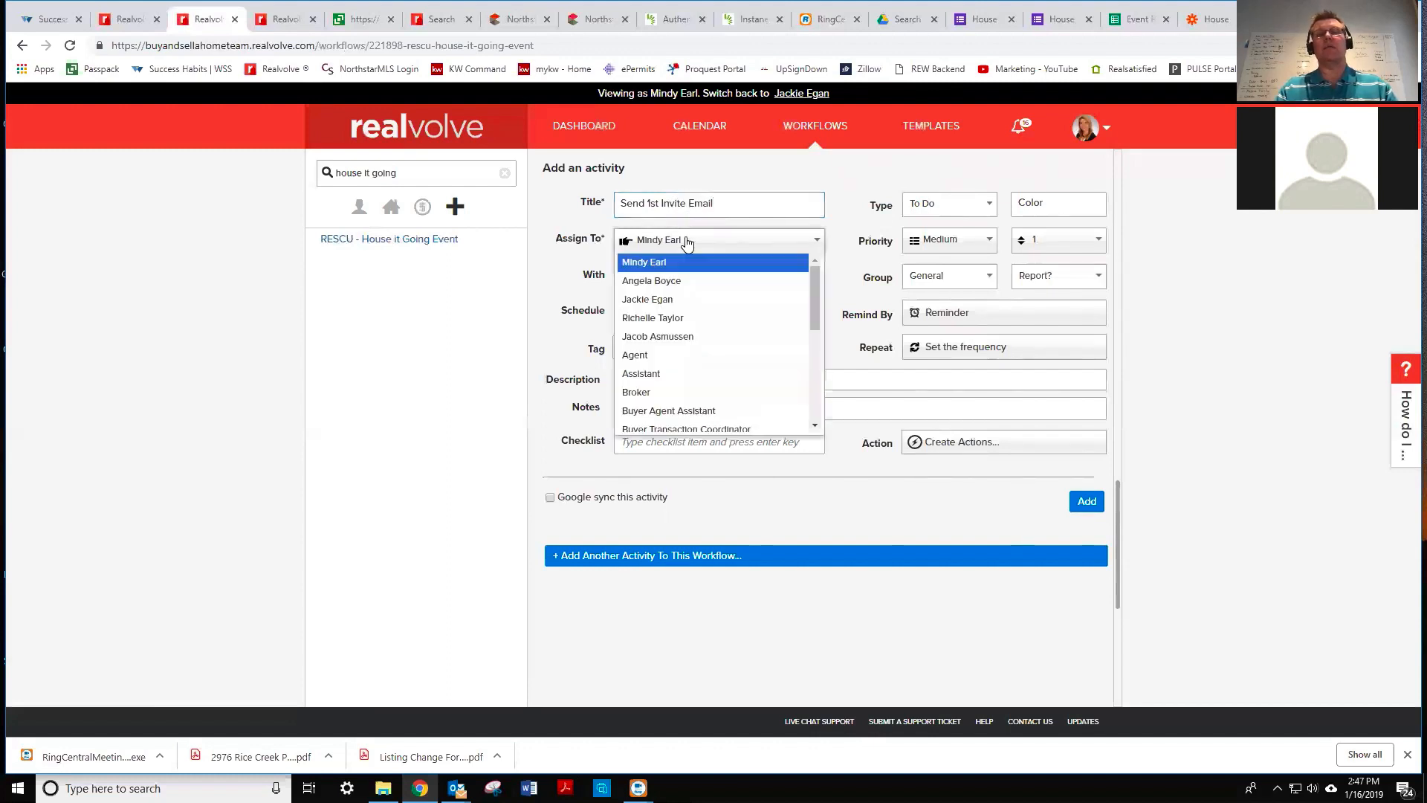
click(666, 299)
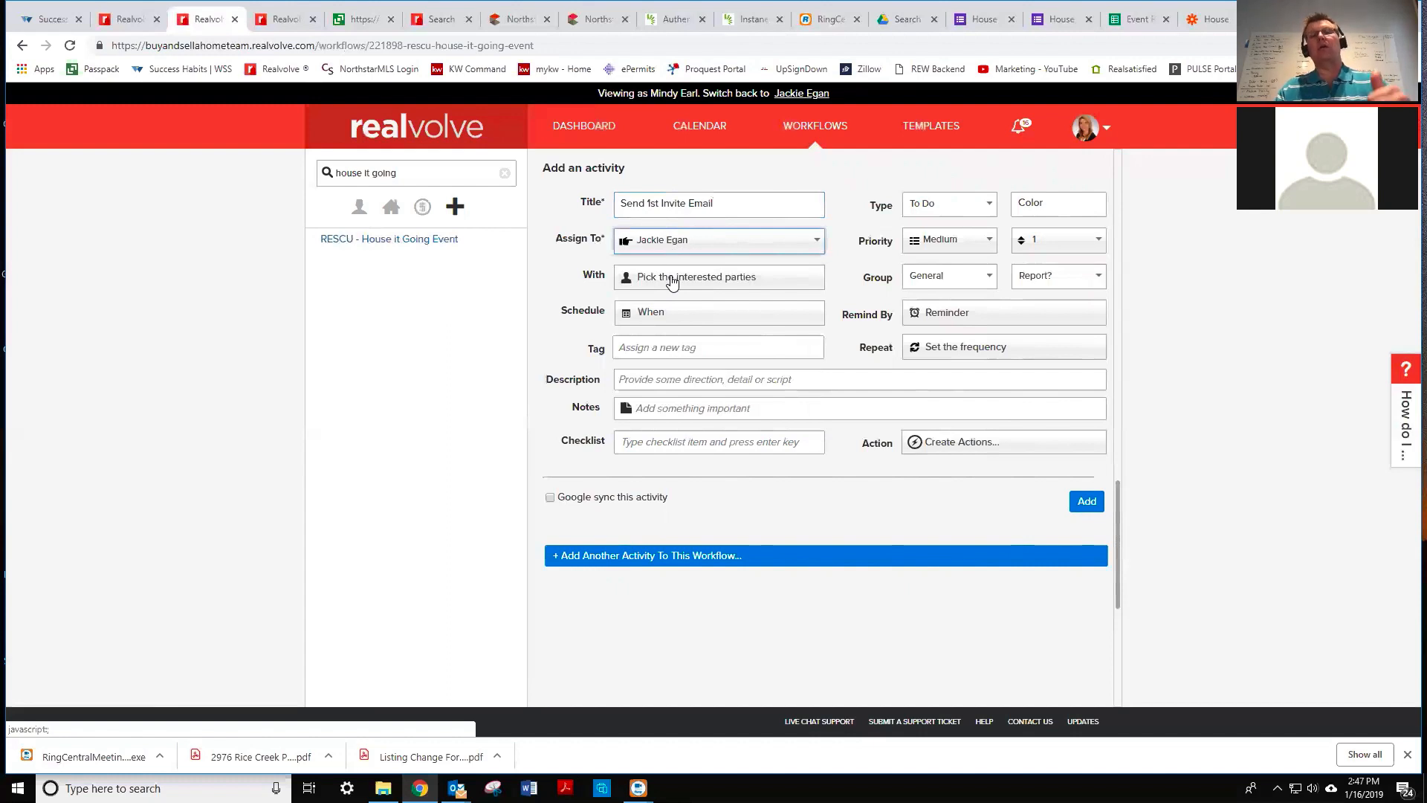
- Set the activity's parties to contacts tagged with House it Going 2019
click(672, 281)
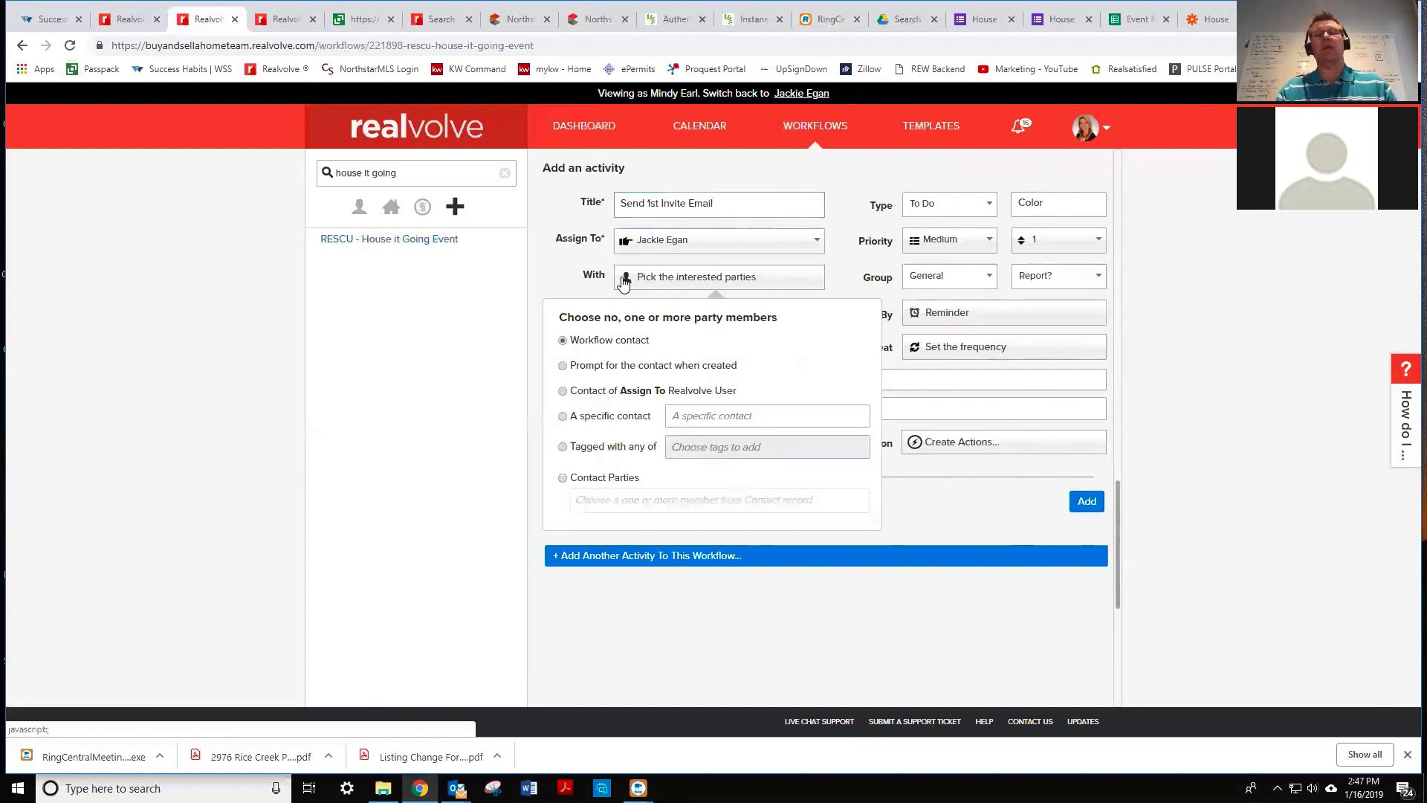
click(577, 447)
click(697, 446)
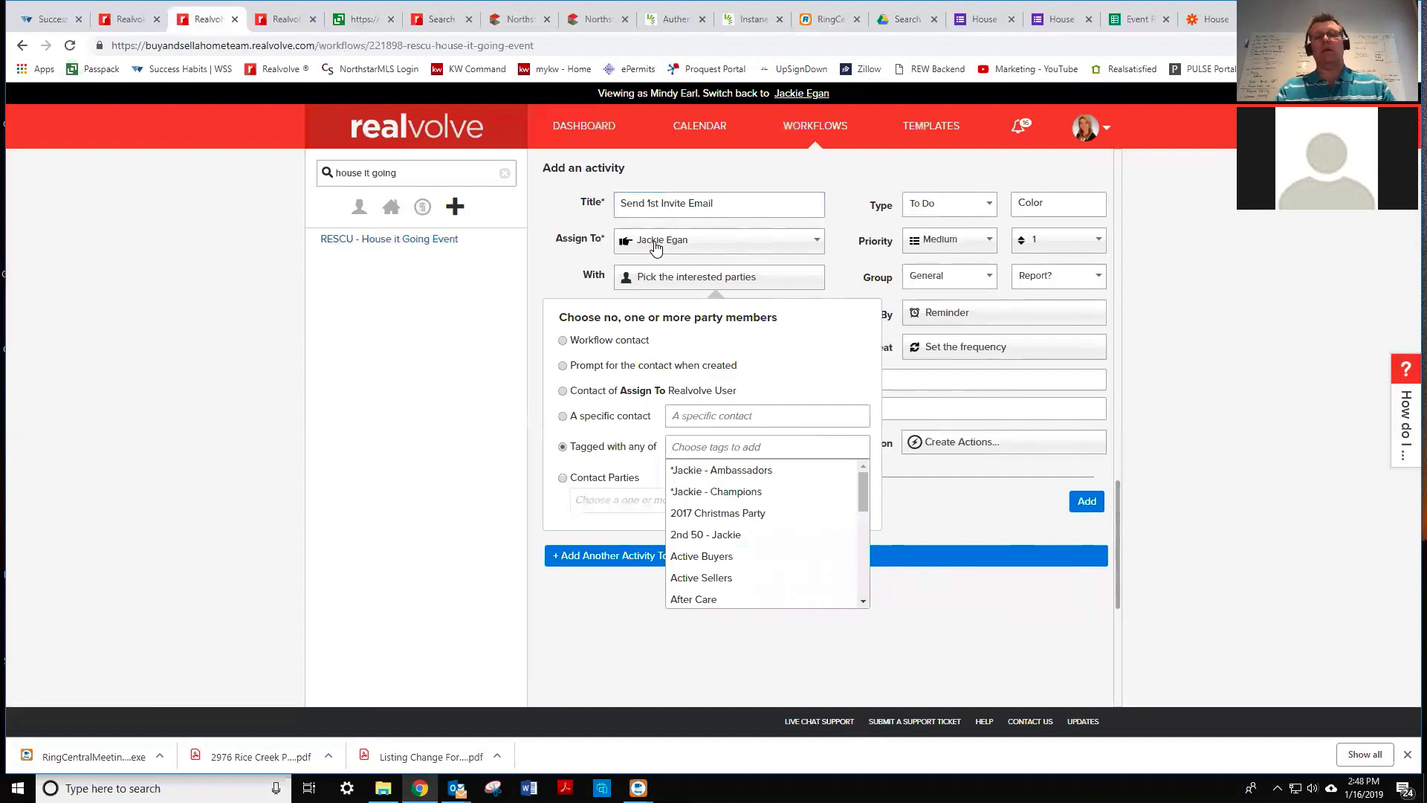
text(house)
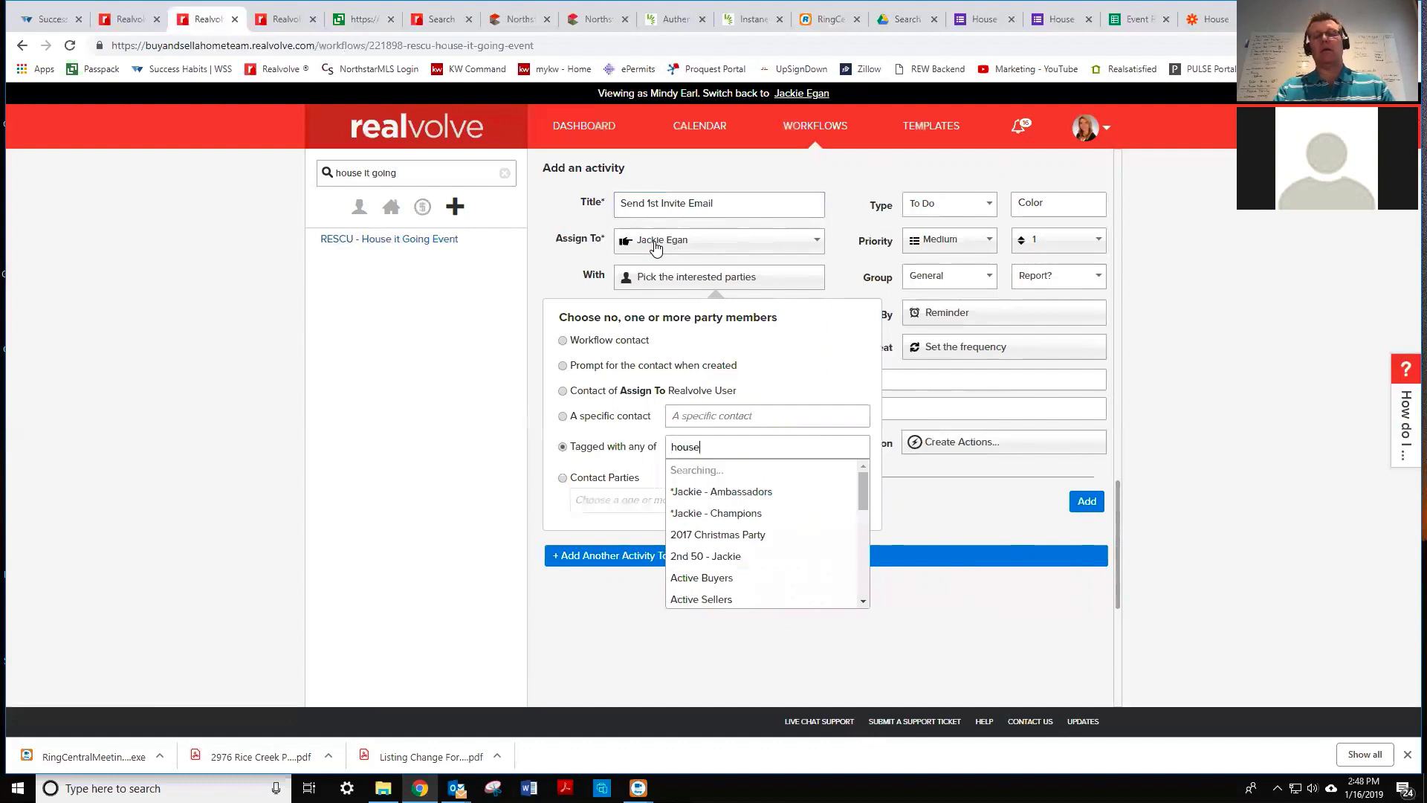
text( i)
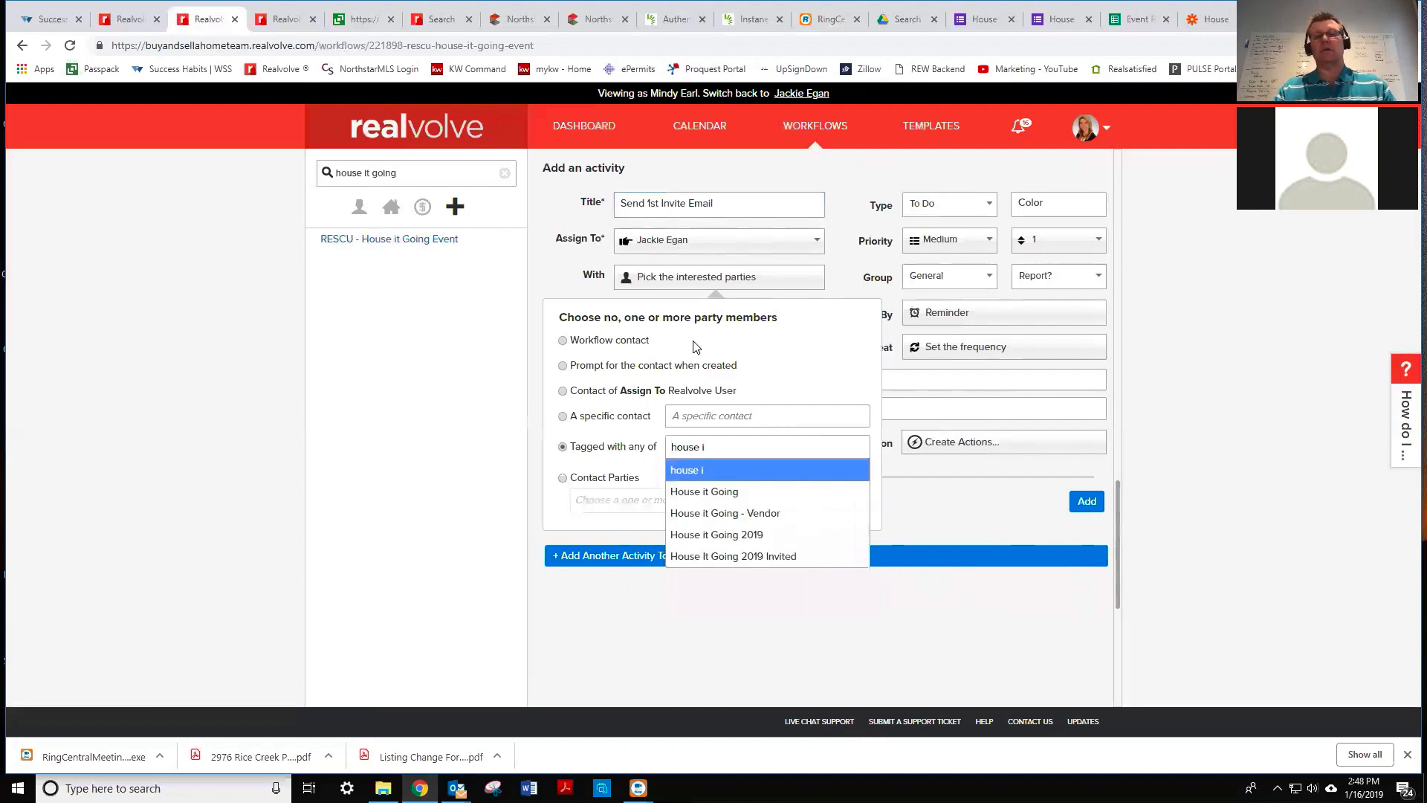
click(717, 535)
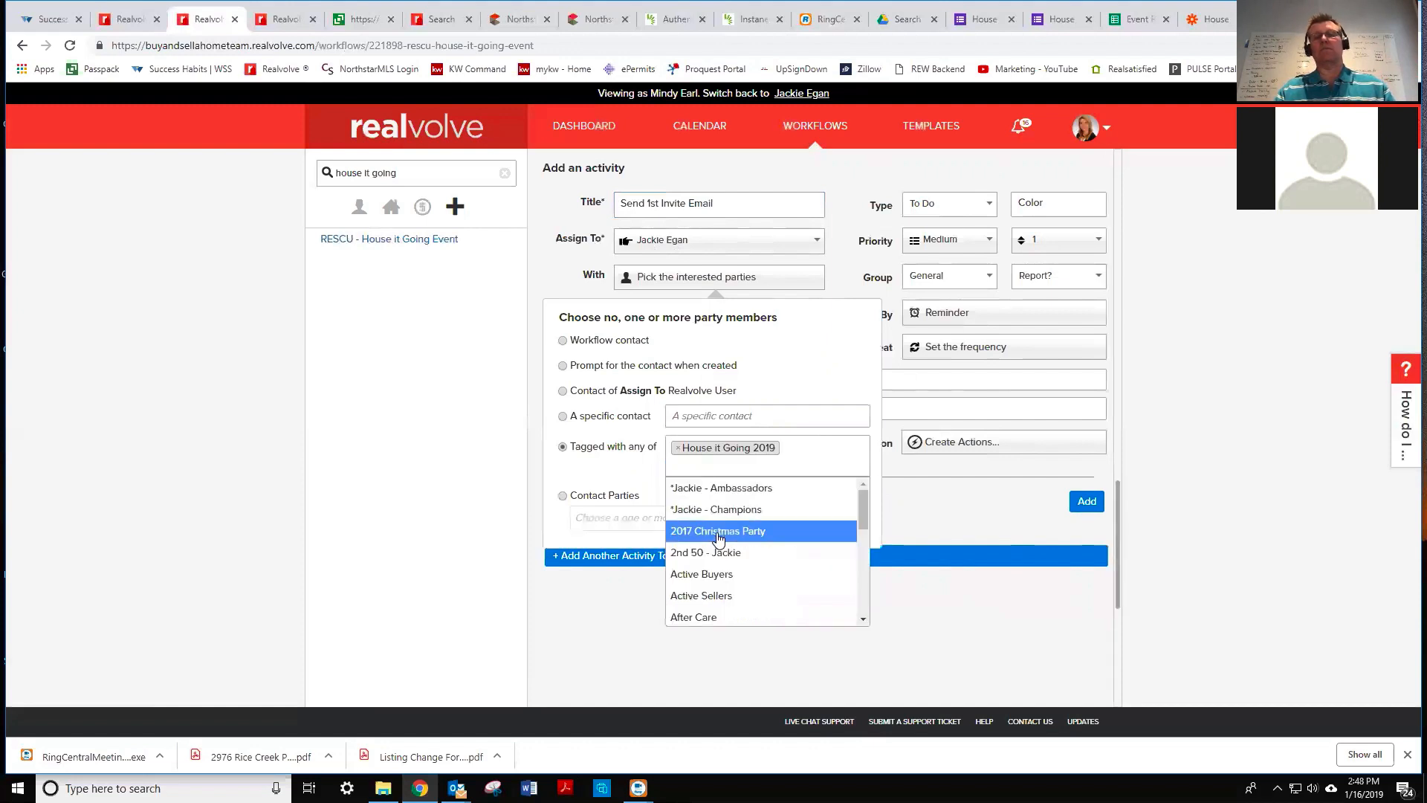
click(839, 246)
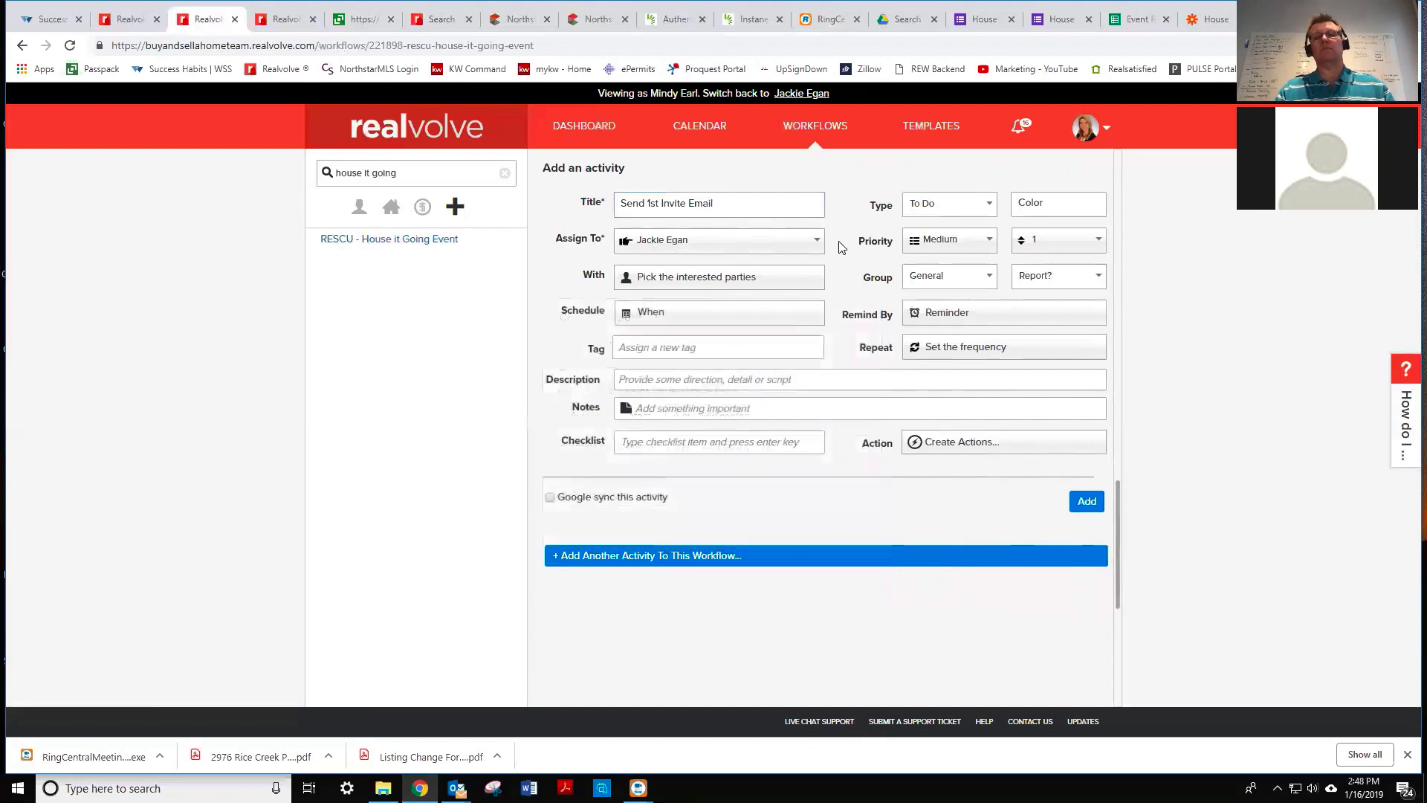
- Recheck the House it Going 2019 party selection and close it
click(685, 318)
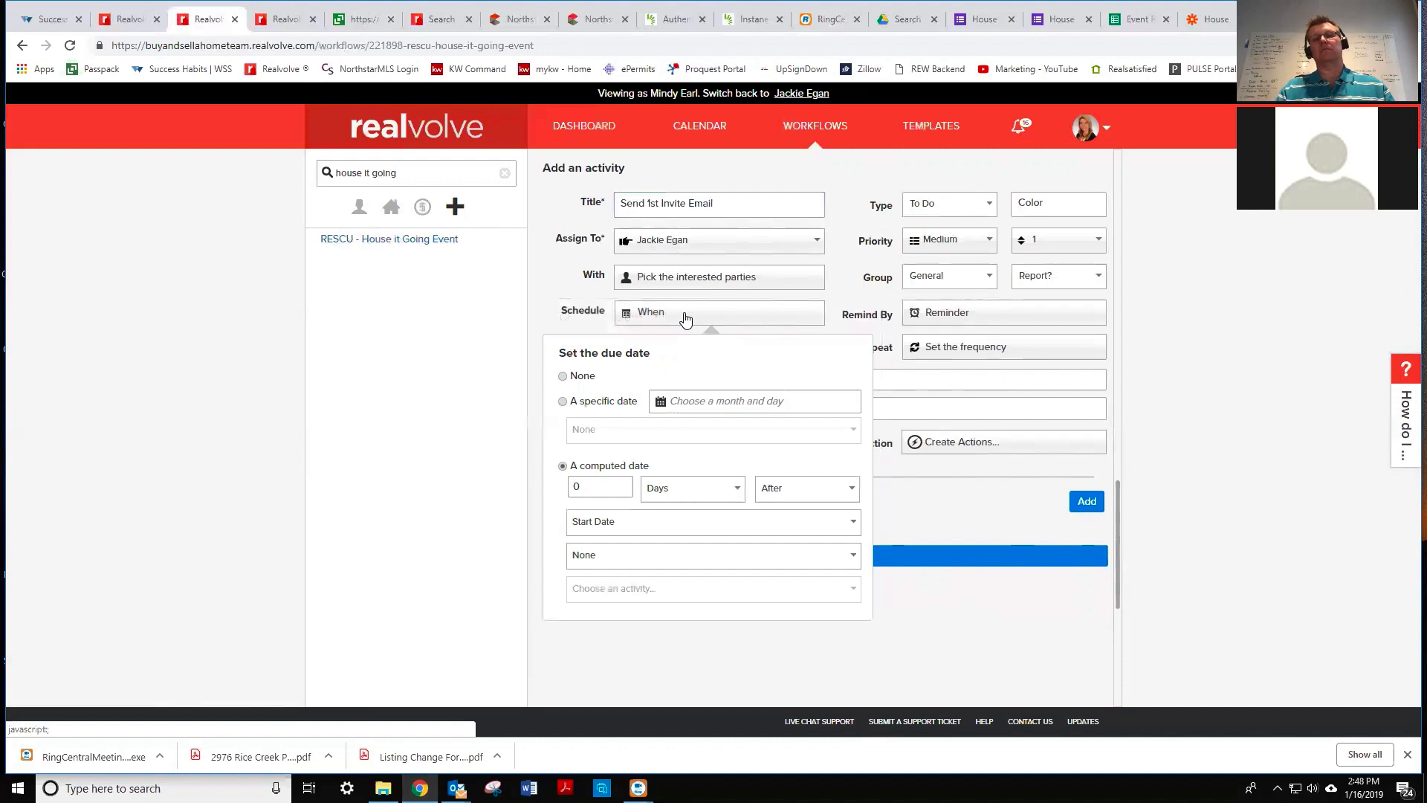
click(688, 280)
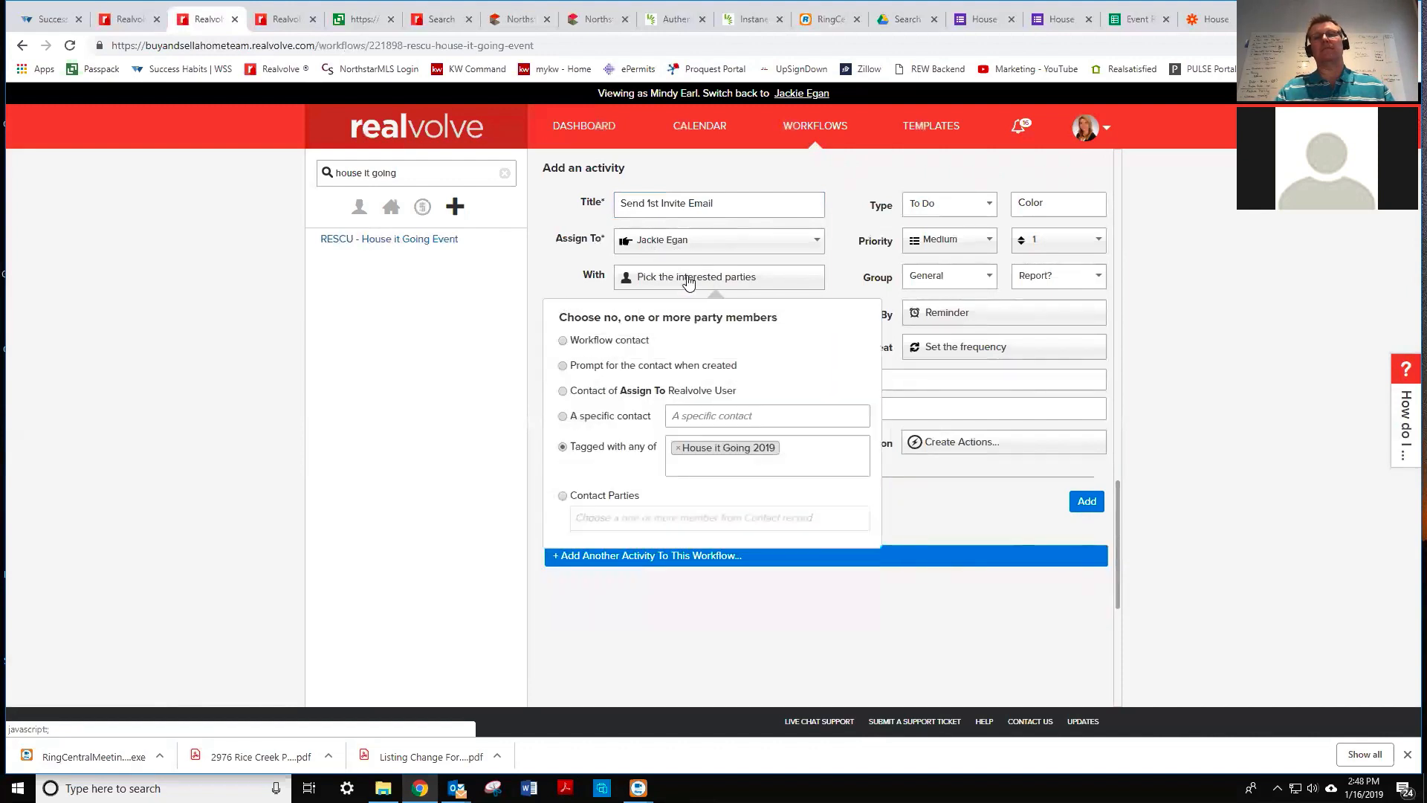
click(800, 295)
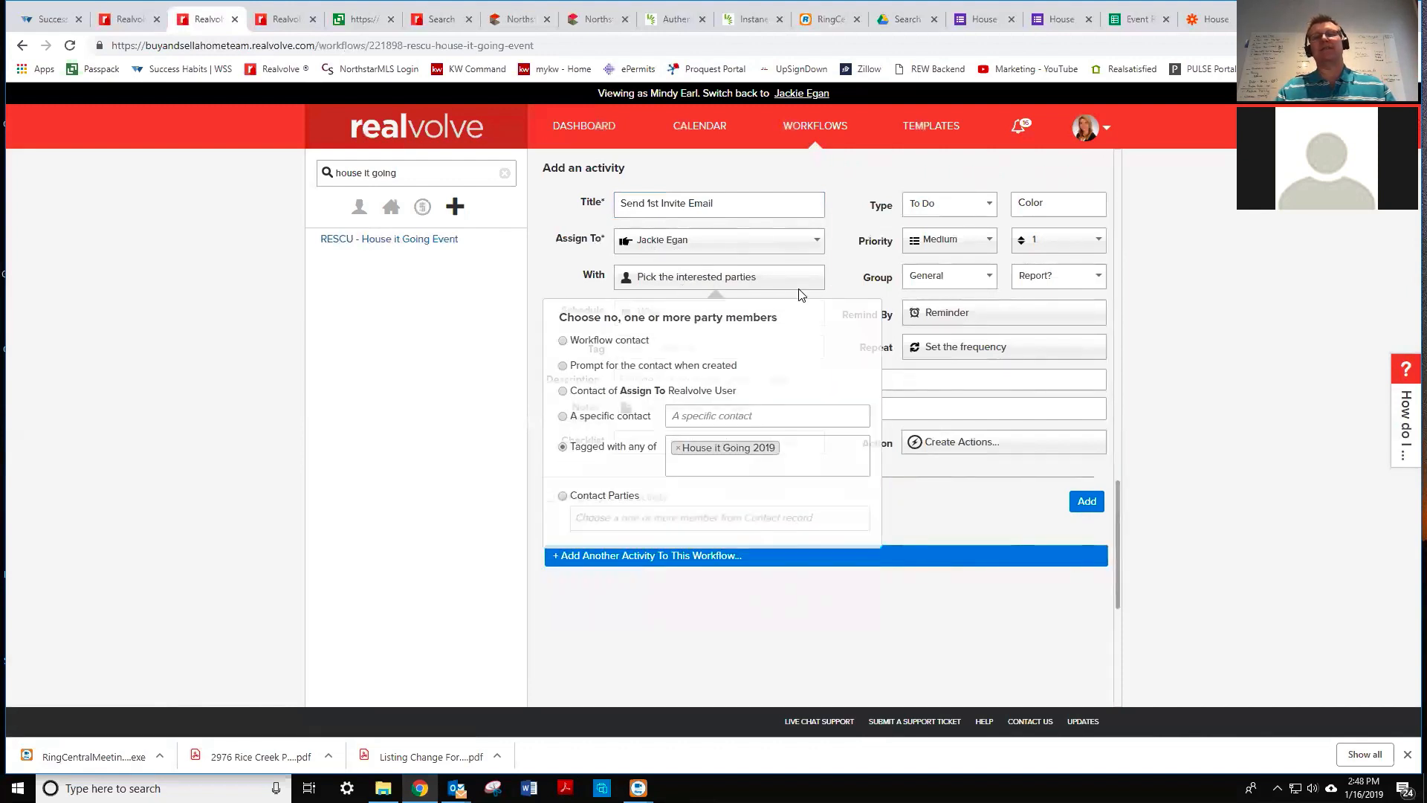
- Set the due date to 4 Weeks Before the End Date
click(673, 320)
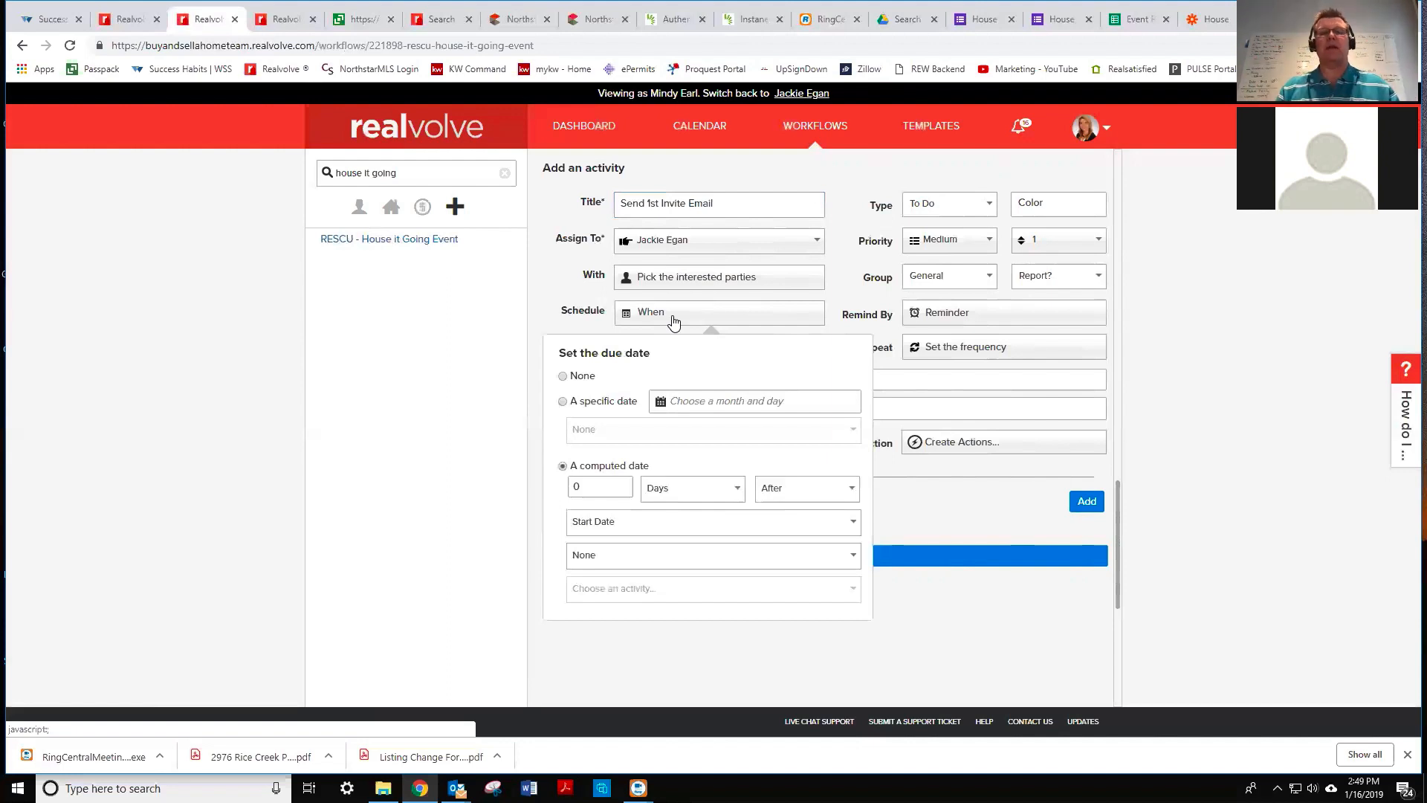
drag(591, 486, 553, 488)
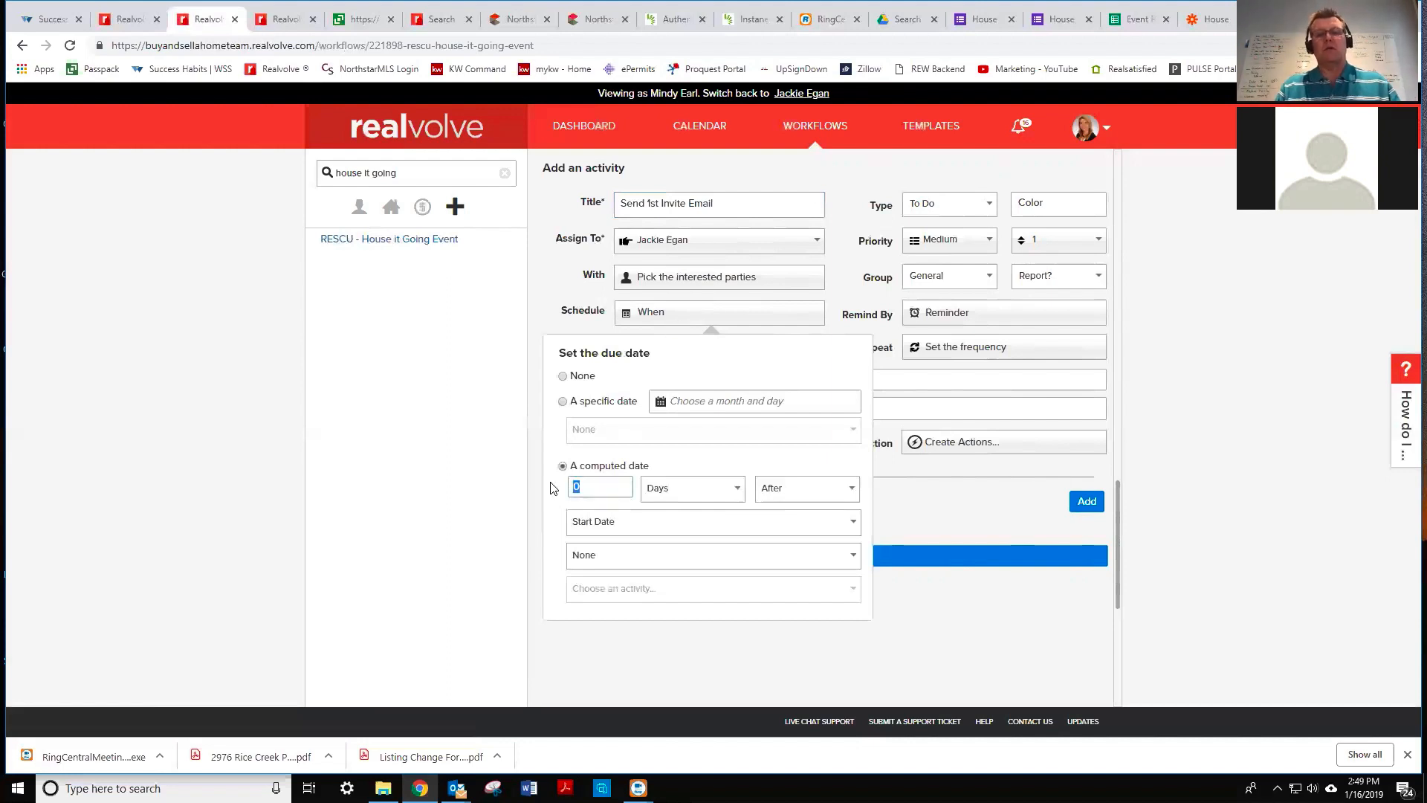
text(4)
key(Tab)
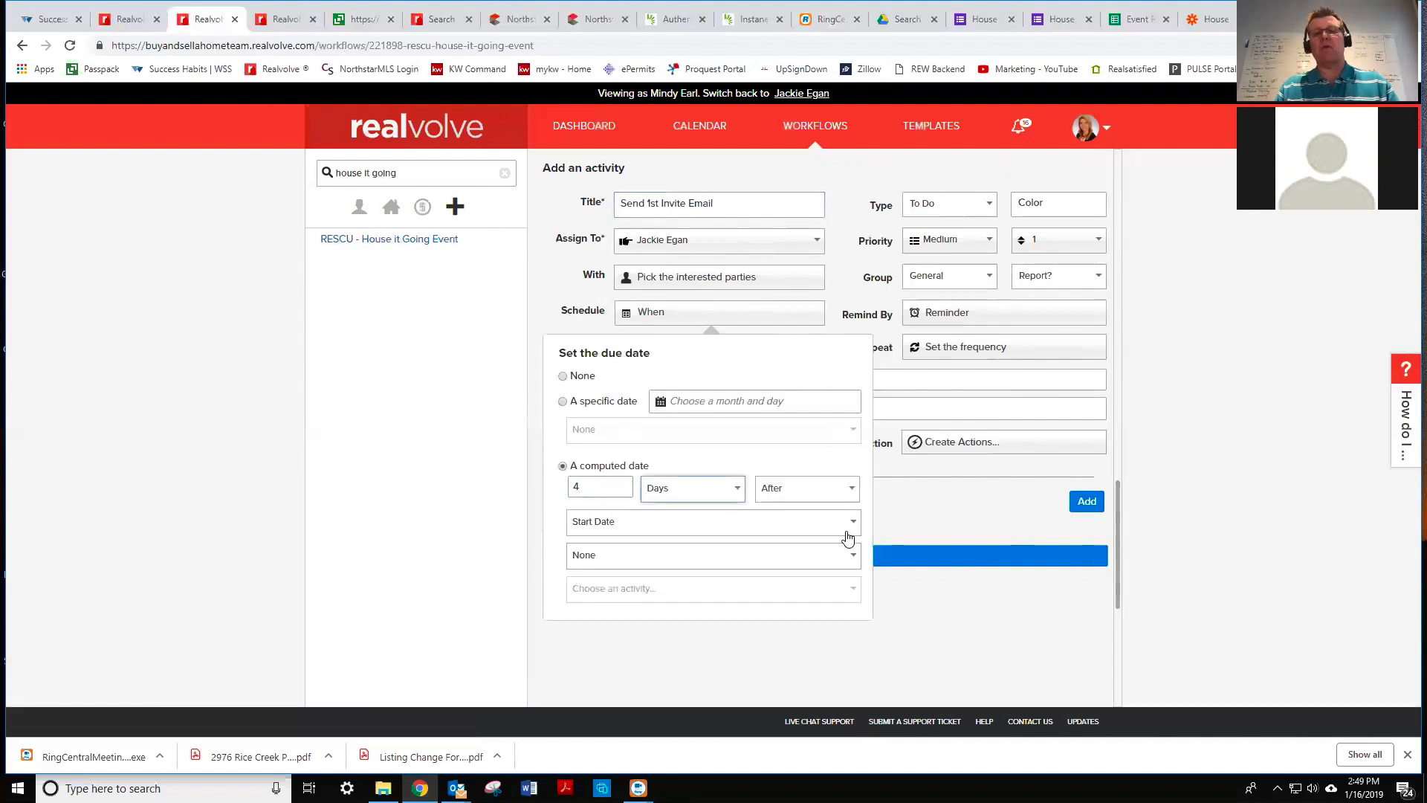
click(714, 493)
click(717, 526)
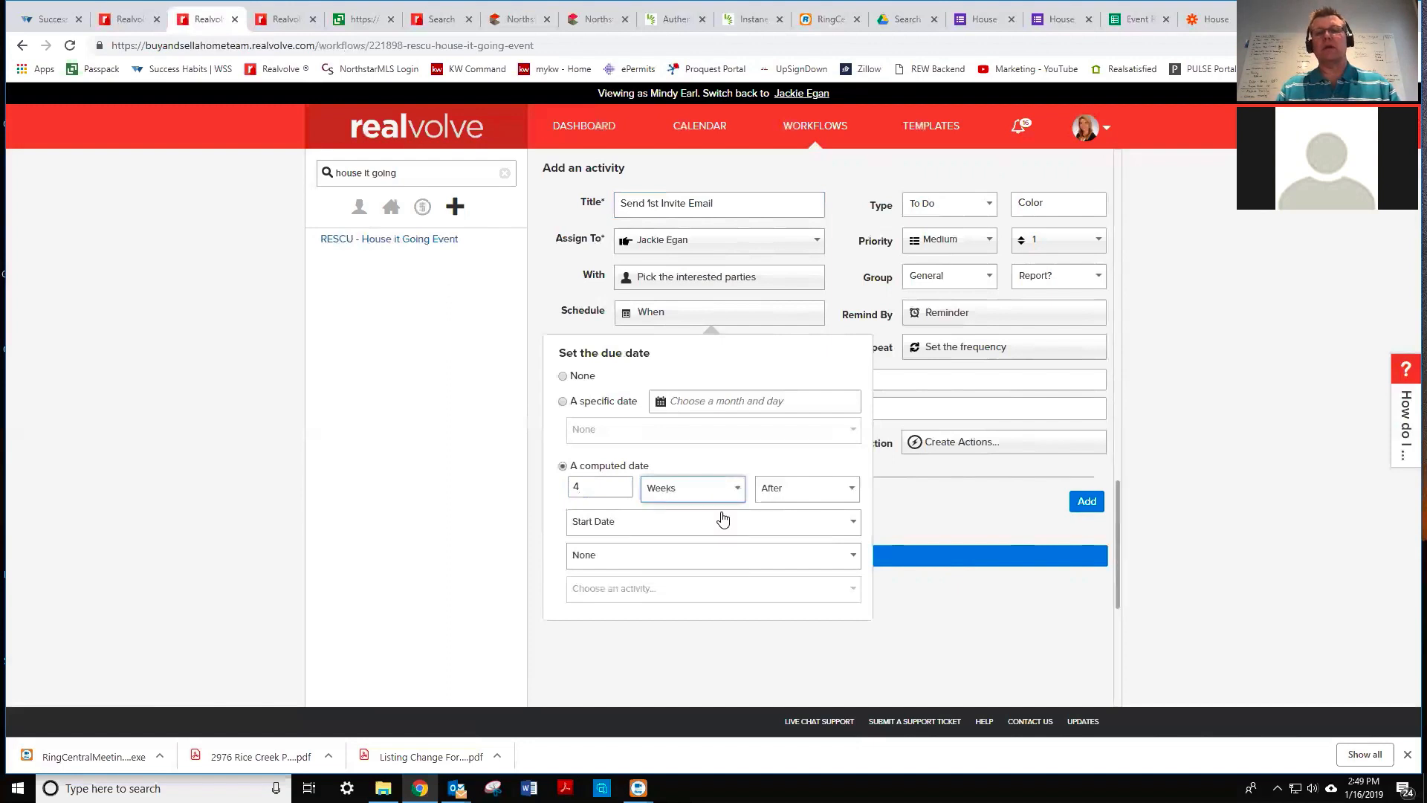
click(786, 496)
click(782, 529)
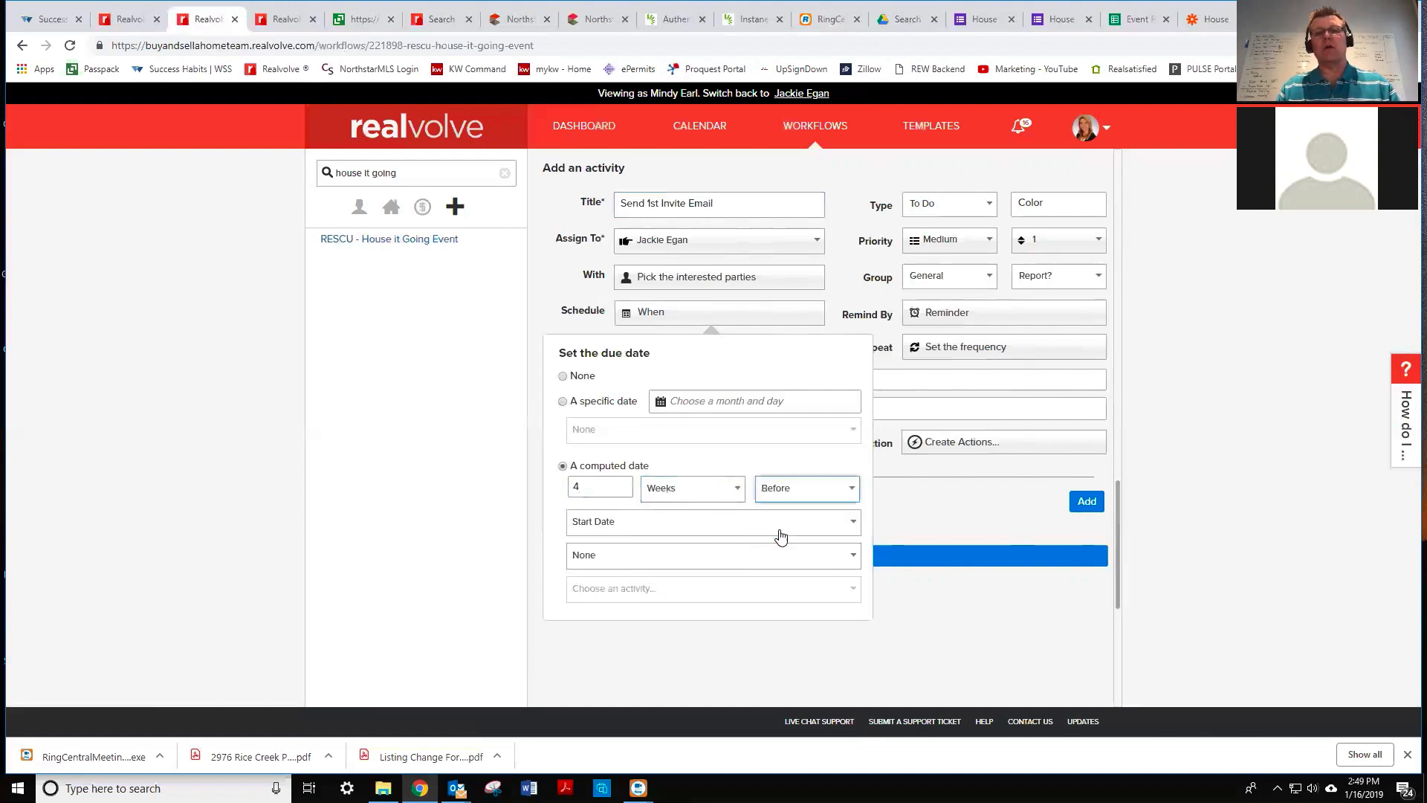
click(638, 529)
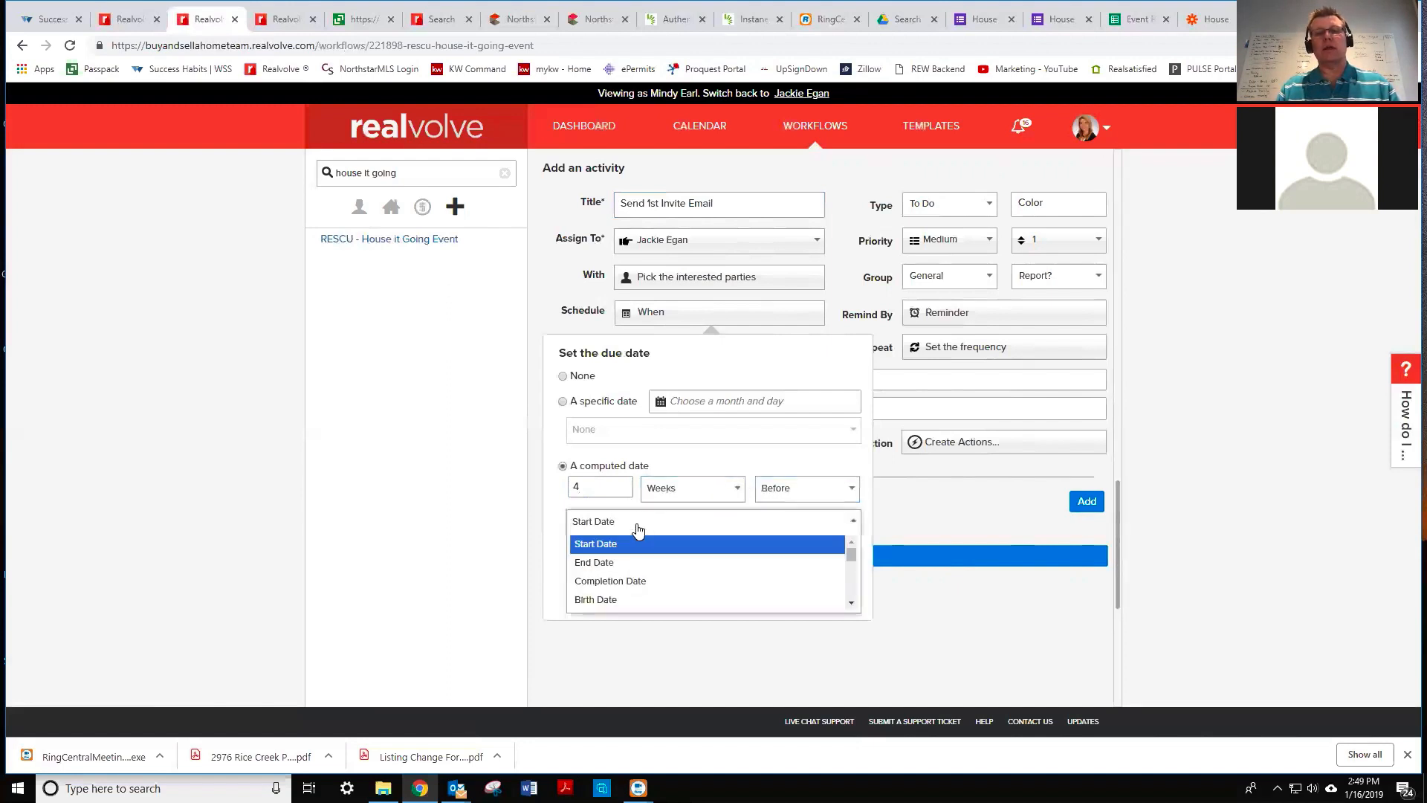
click(608, 564)
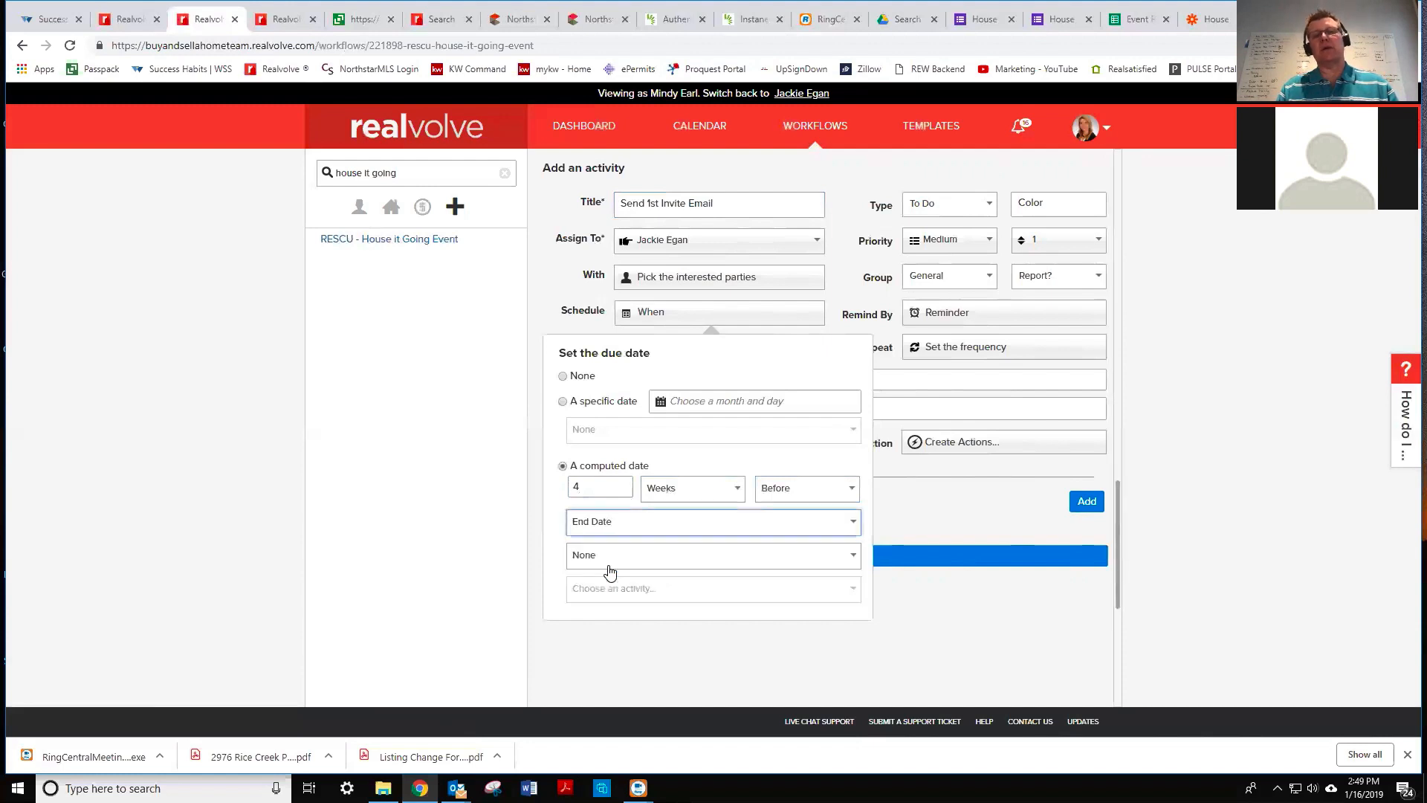
- Set the activity type to Email and create an action titled 'Send Invite Email'
click(942, 208)
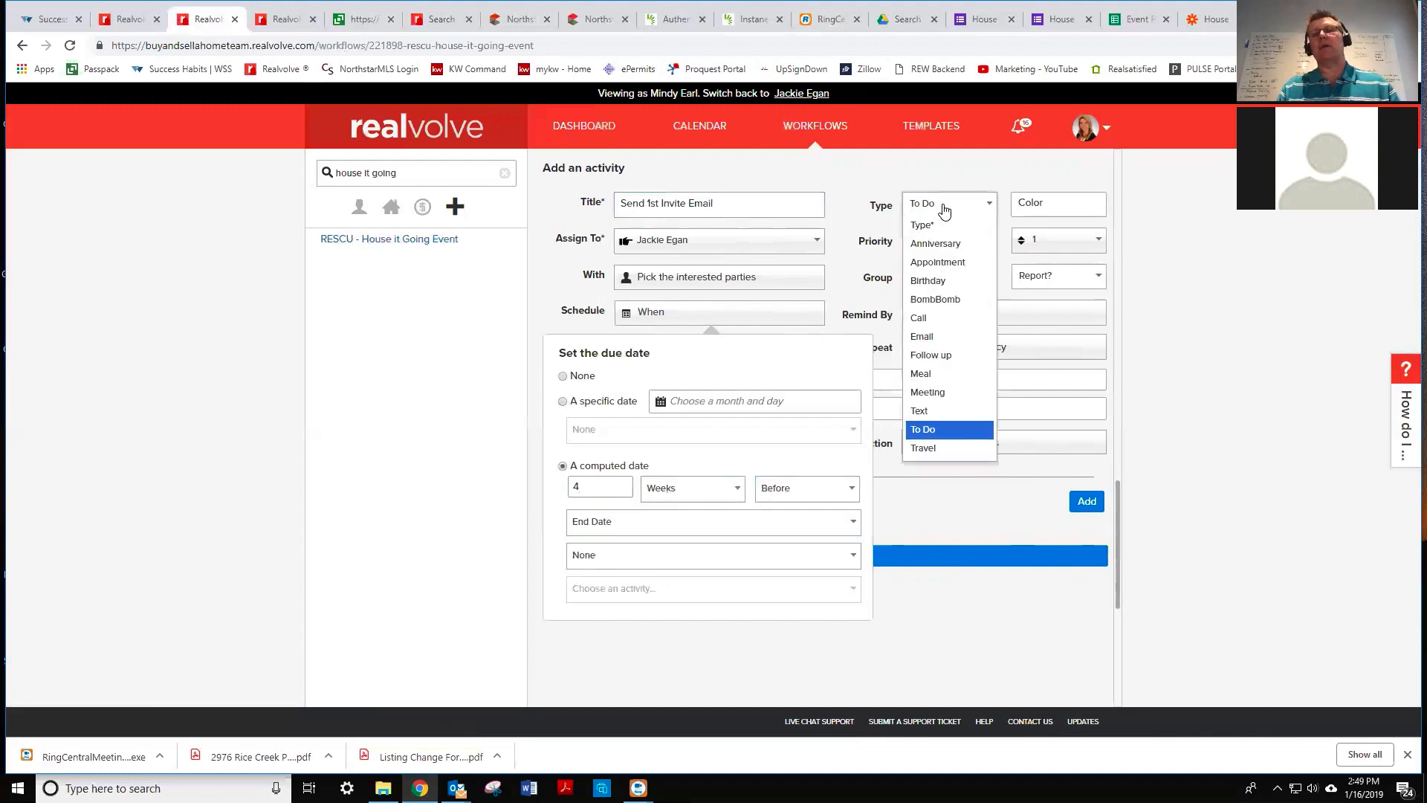
click(934, 337)
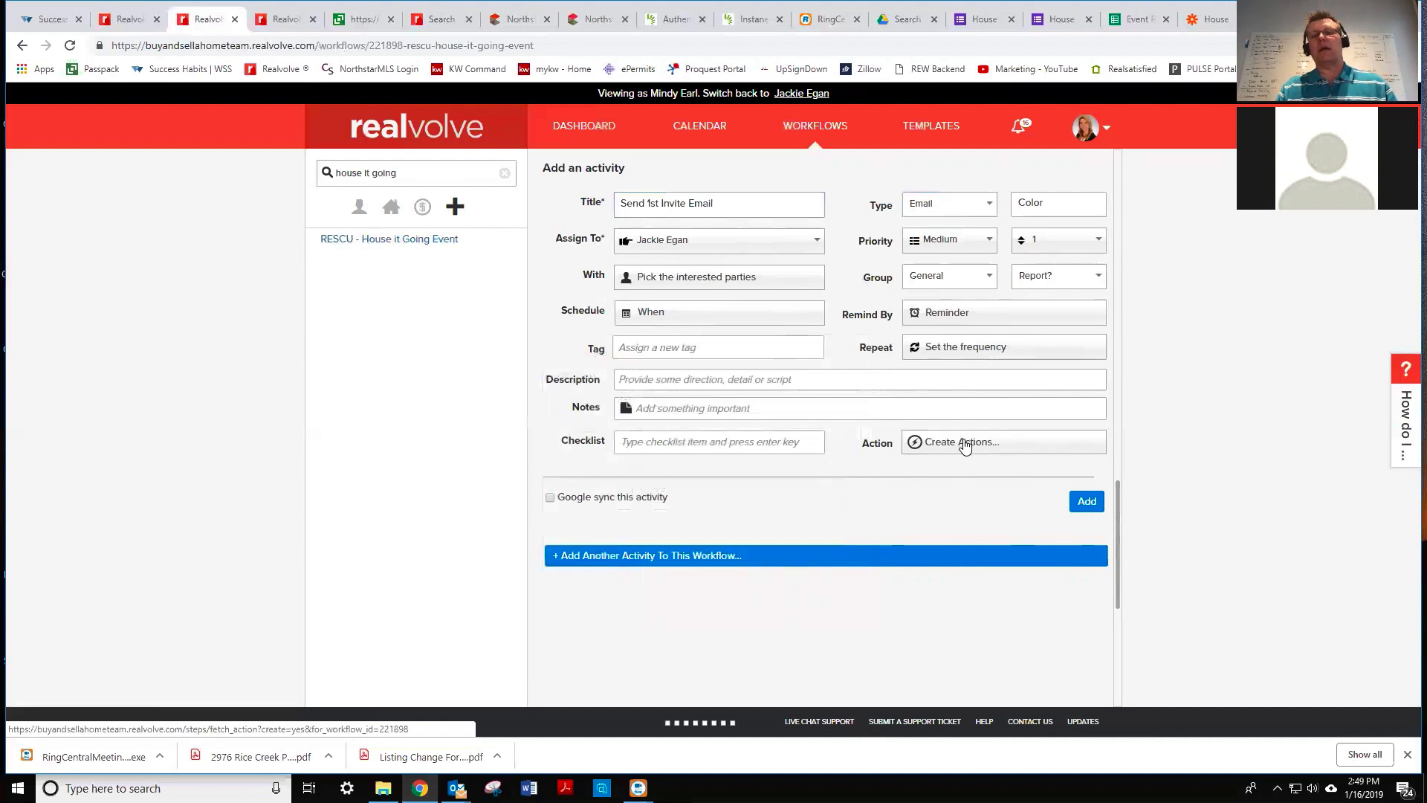
click(965, 443)
click(895, 512)
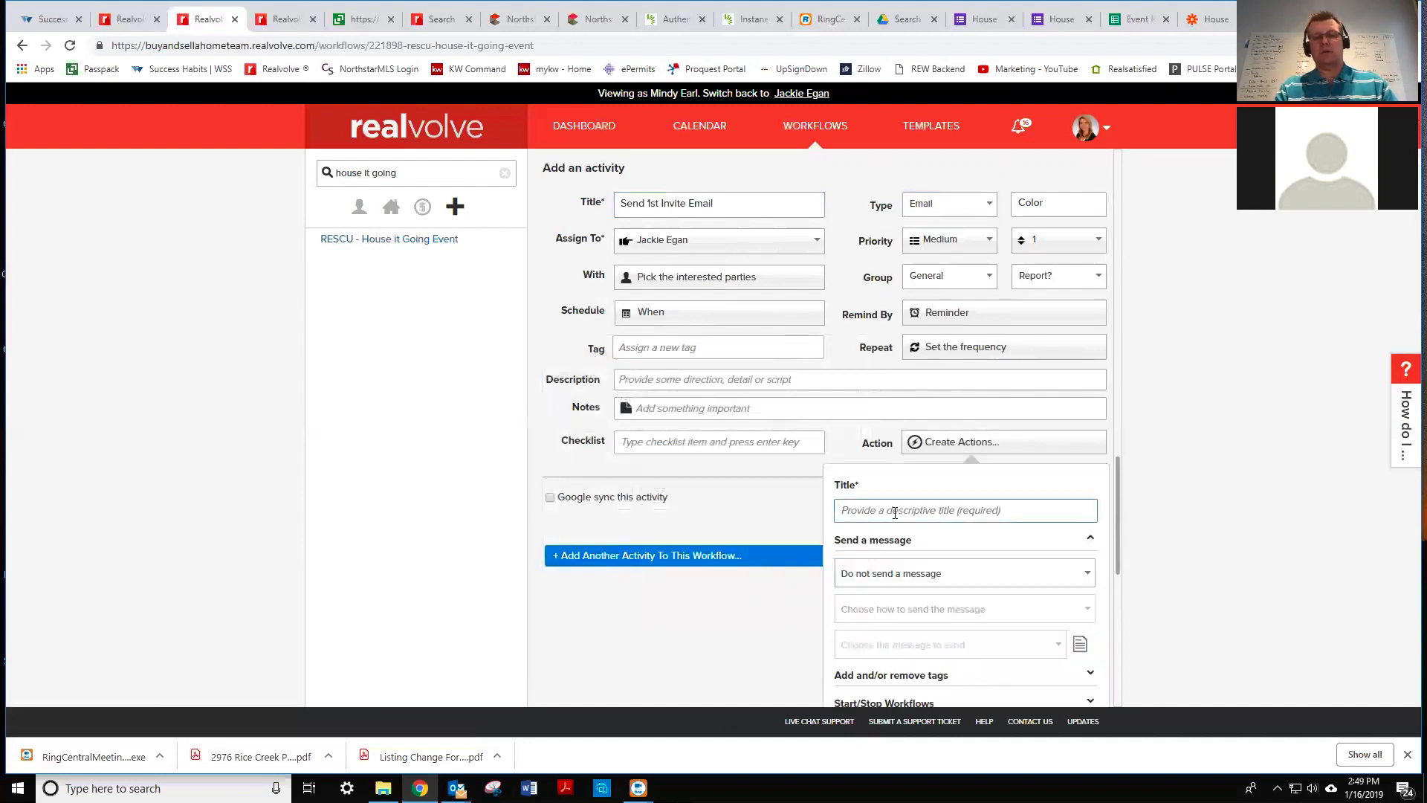
text(Send)
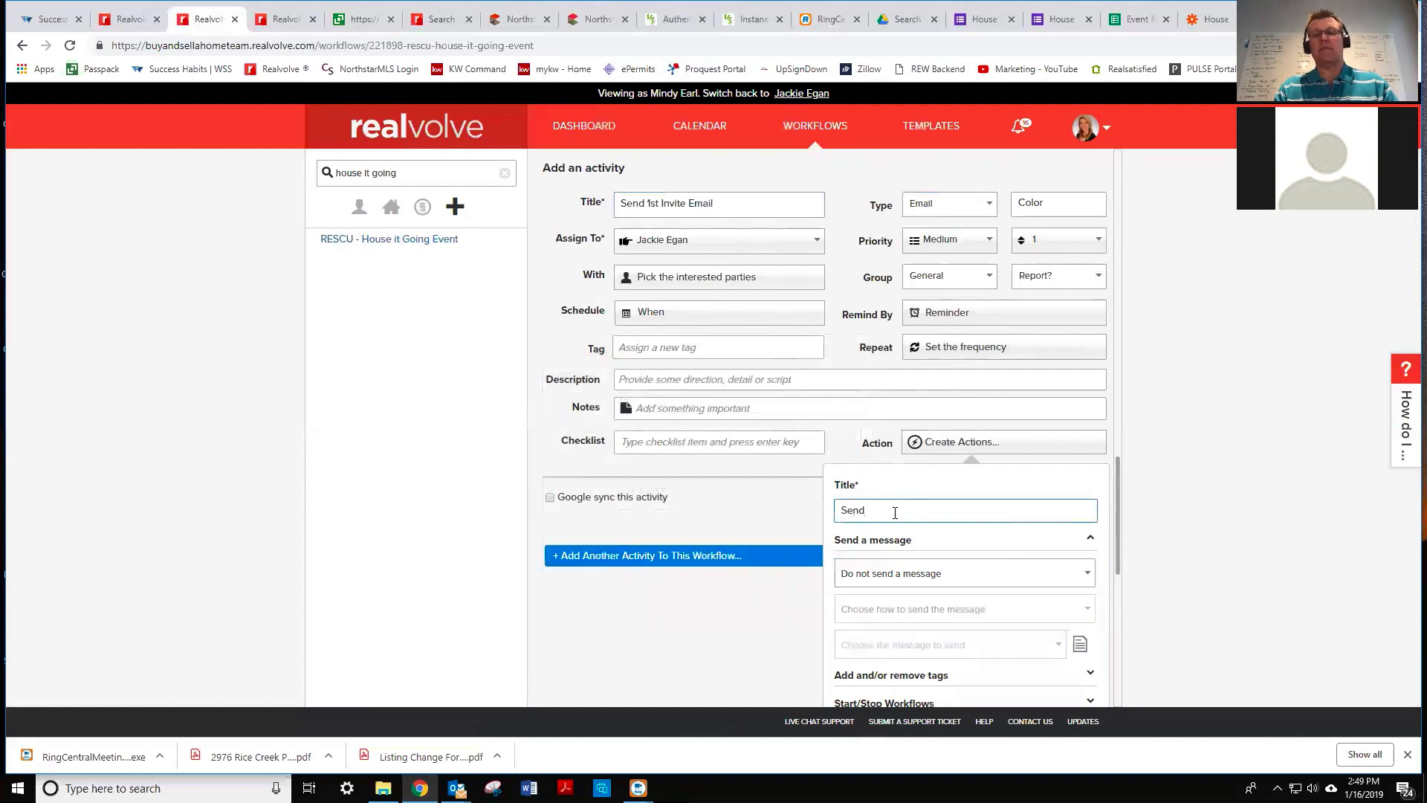
text( Invi)
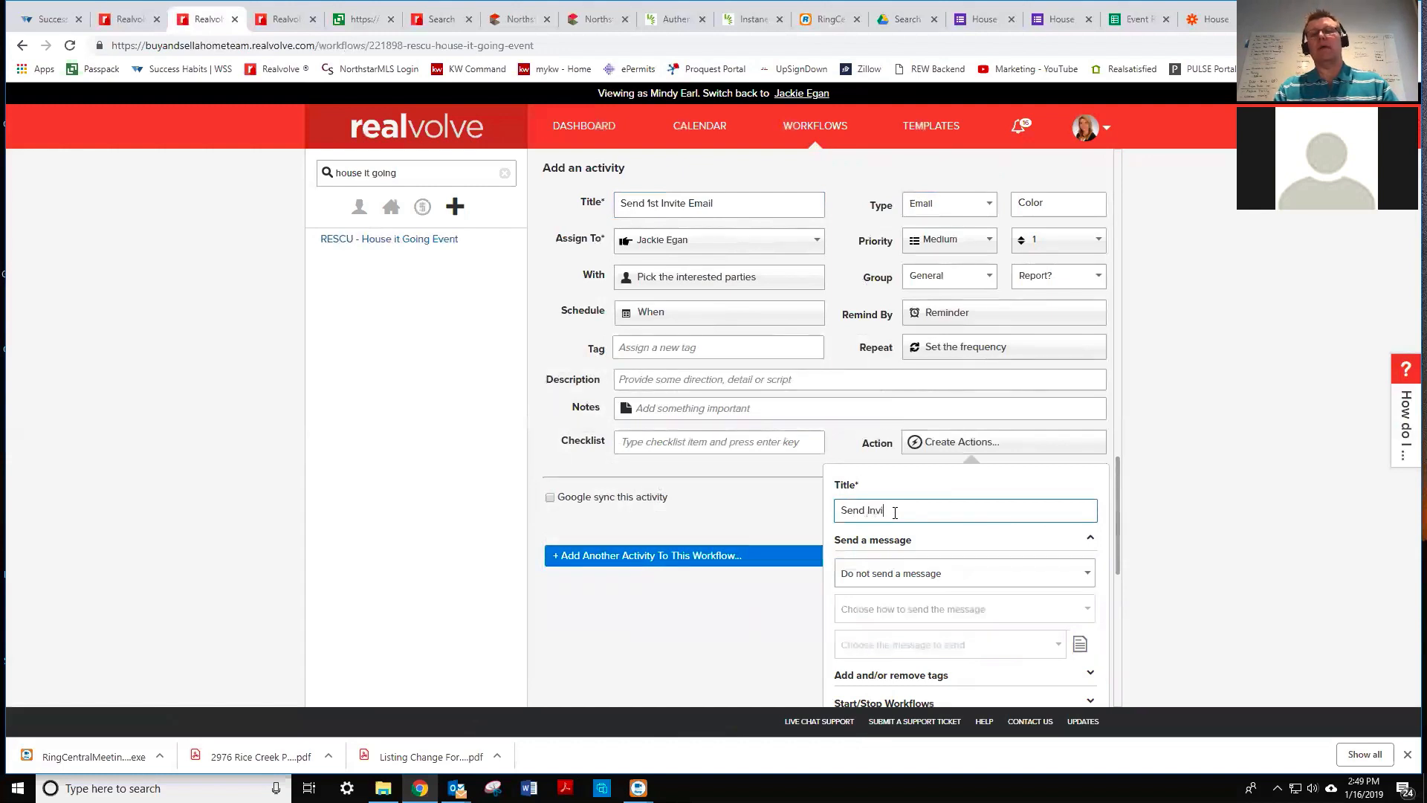
text(te Email)
key(Tab)
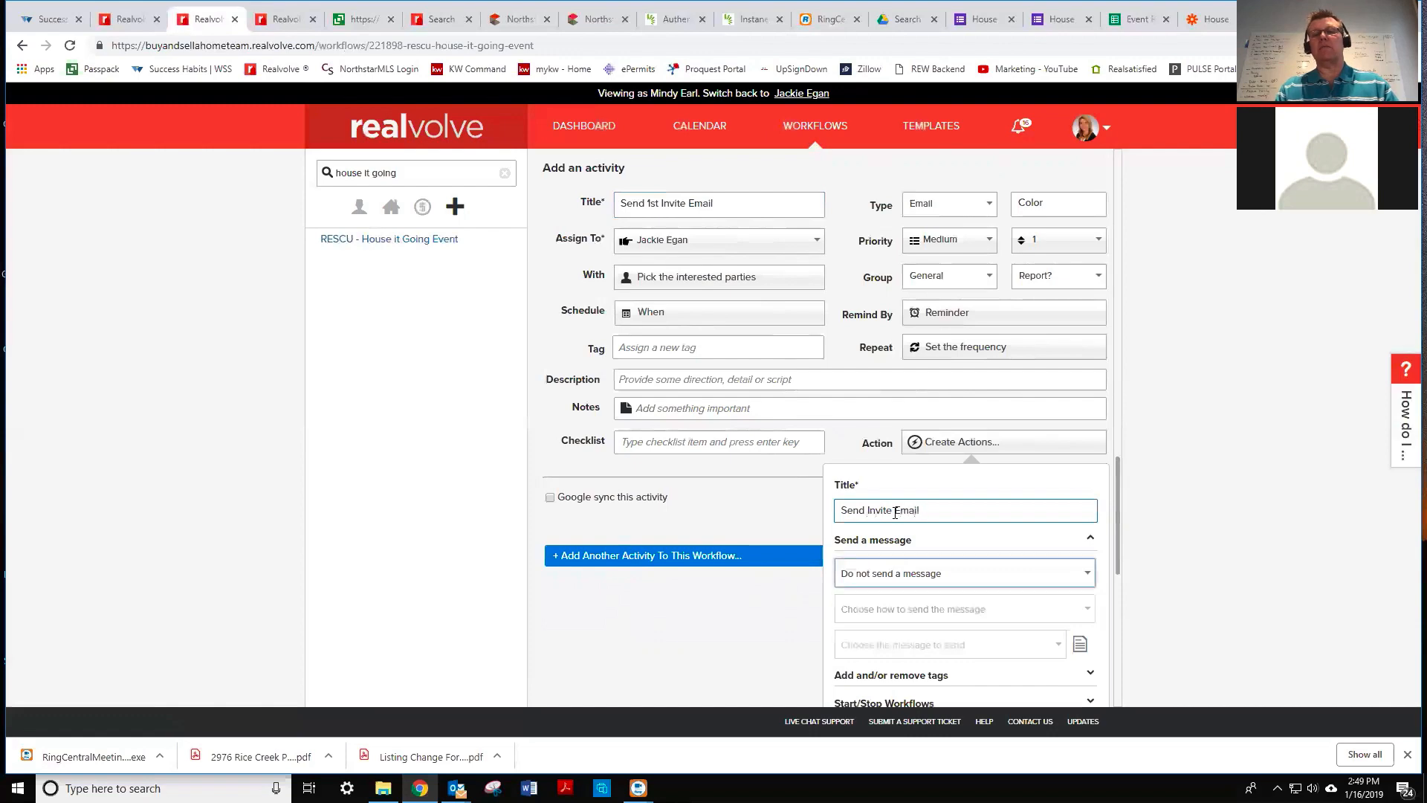
scroll(929, 536, down, 2)
scroll(929, 536, down, 4)
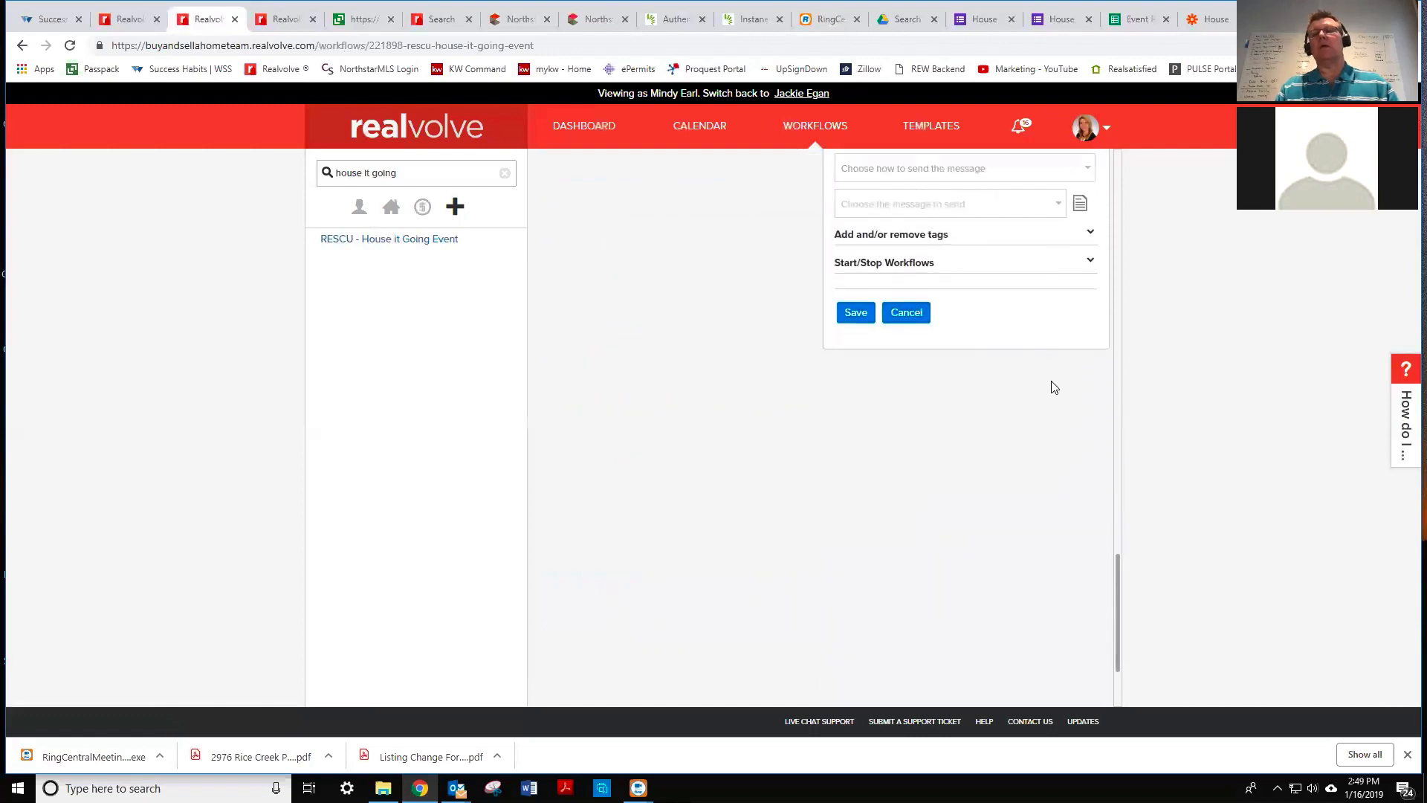
scroll(1117, 561, up, 5)
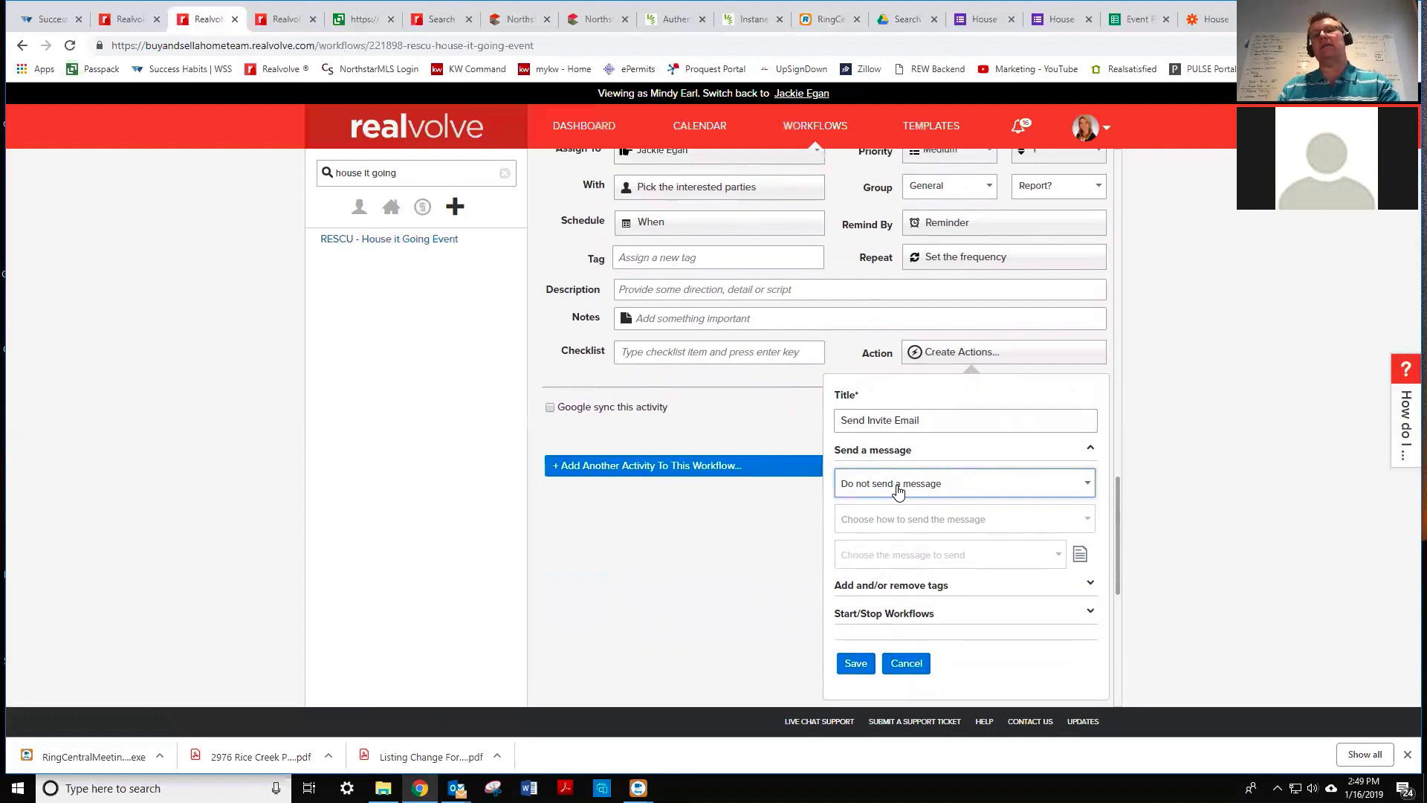
- Configure the action to send the House It Going First Invite template manually with preview, then save
click(898, 488)
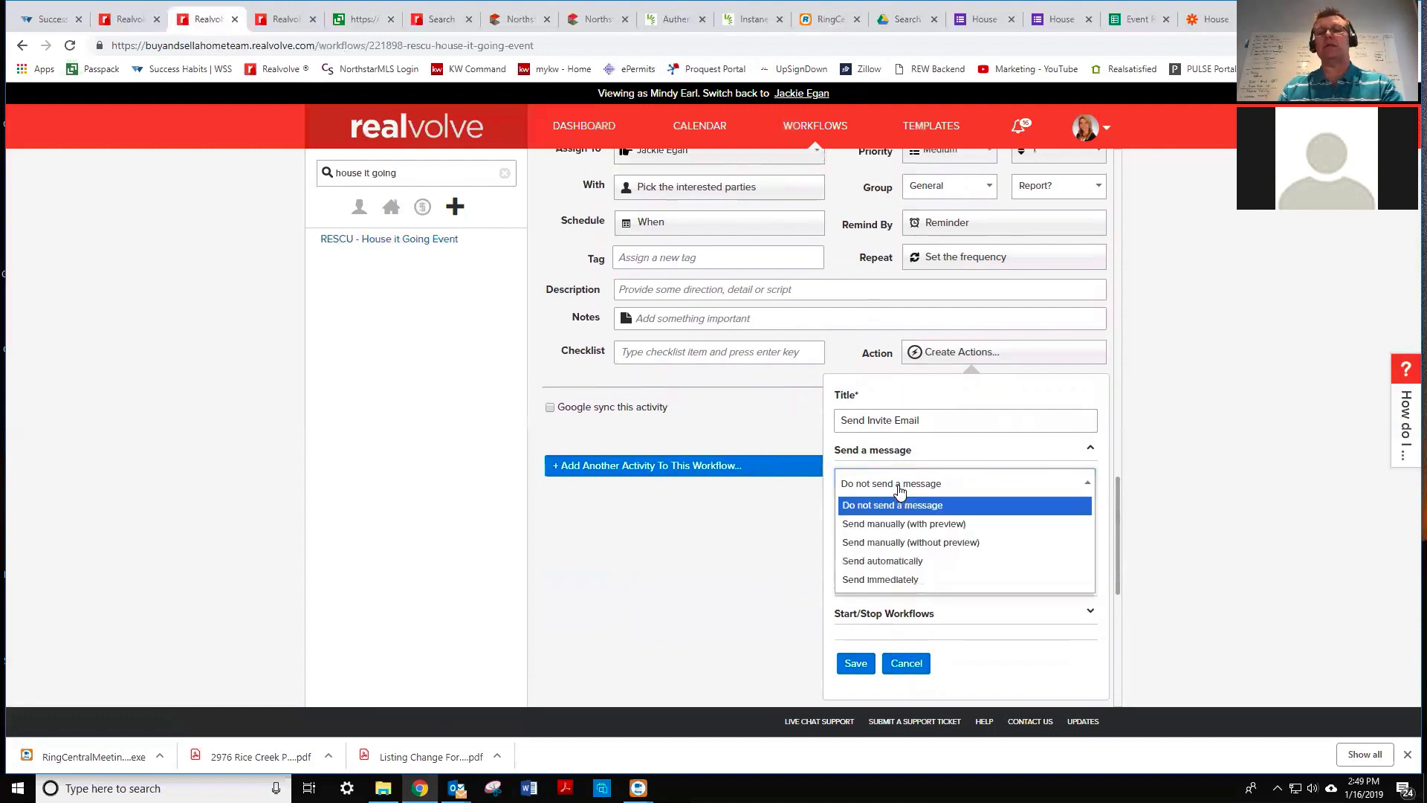
click(882, 562)
click(914, 484)
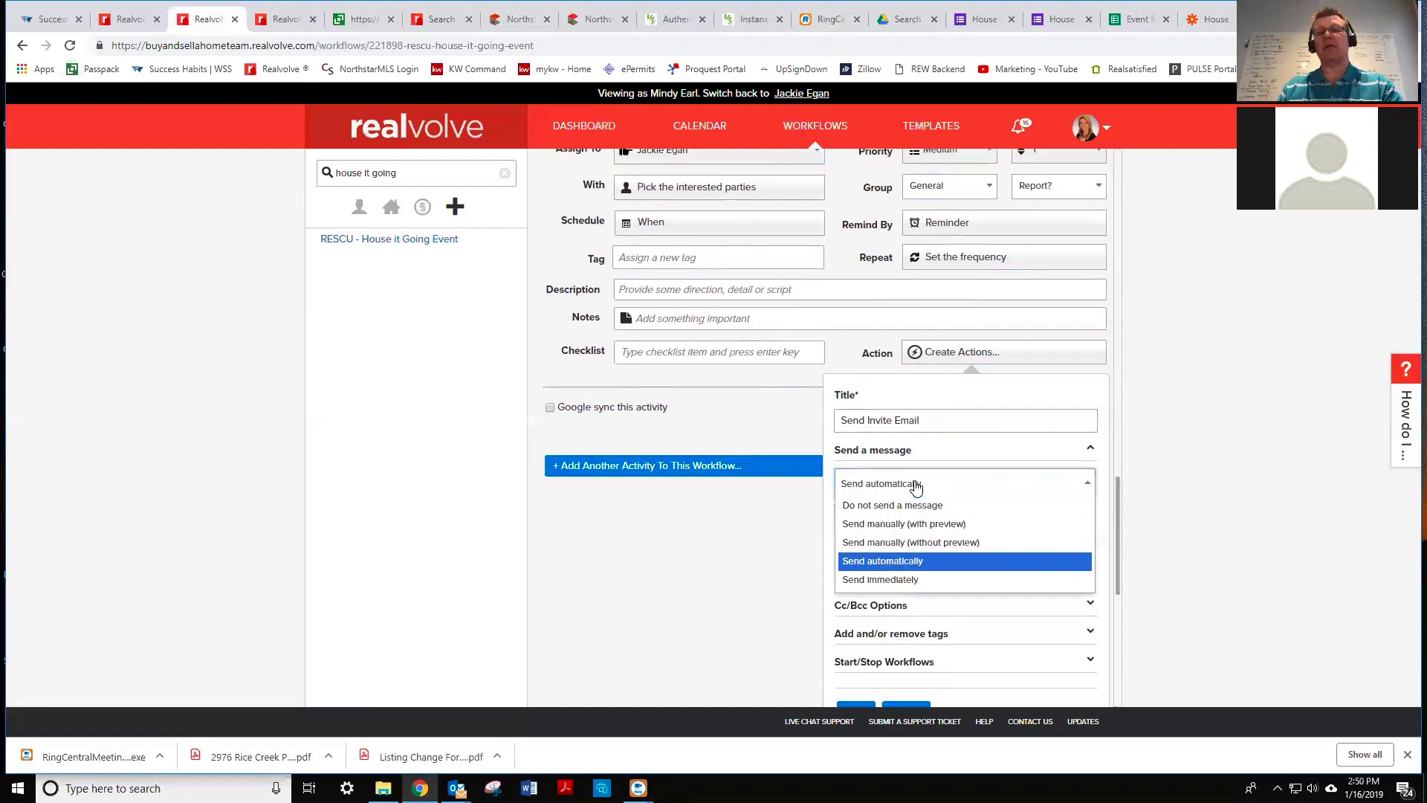
click(915, 523)
click(922, 562)
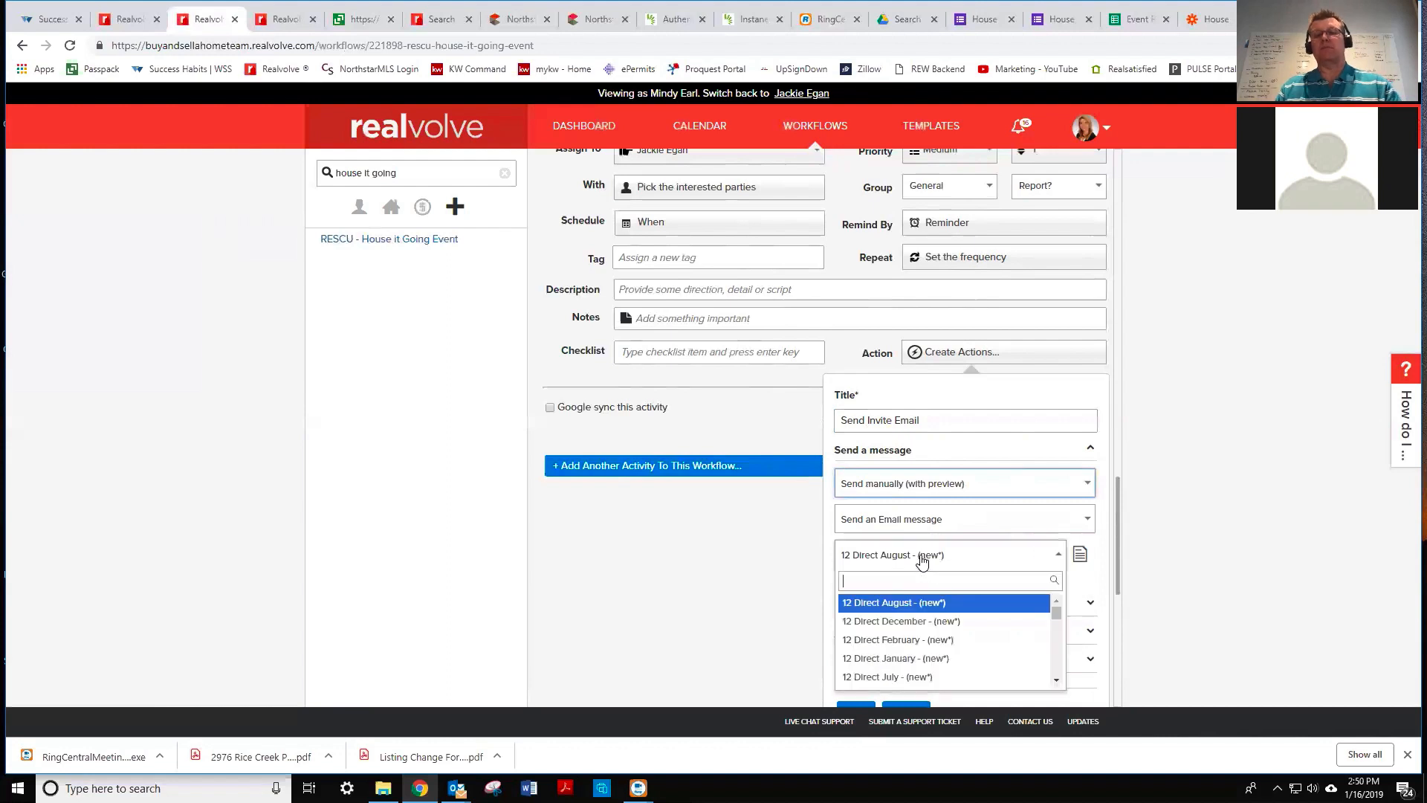
text(house)
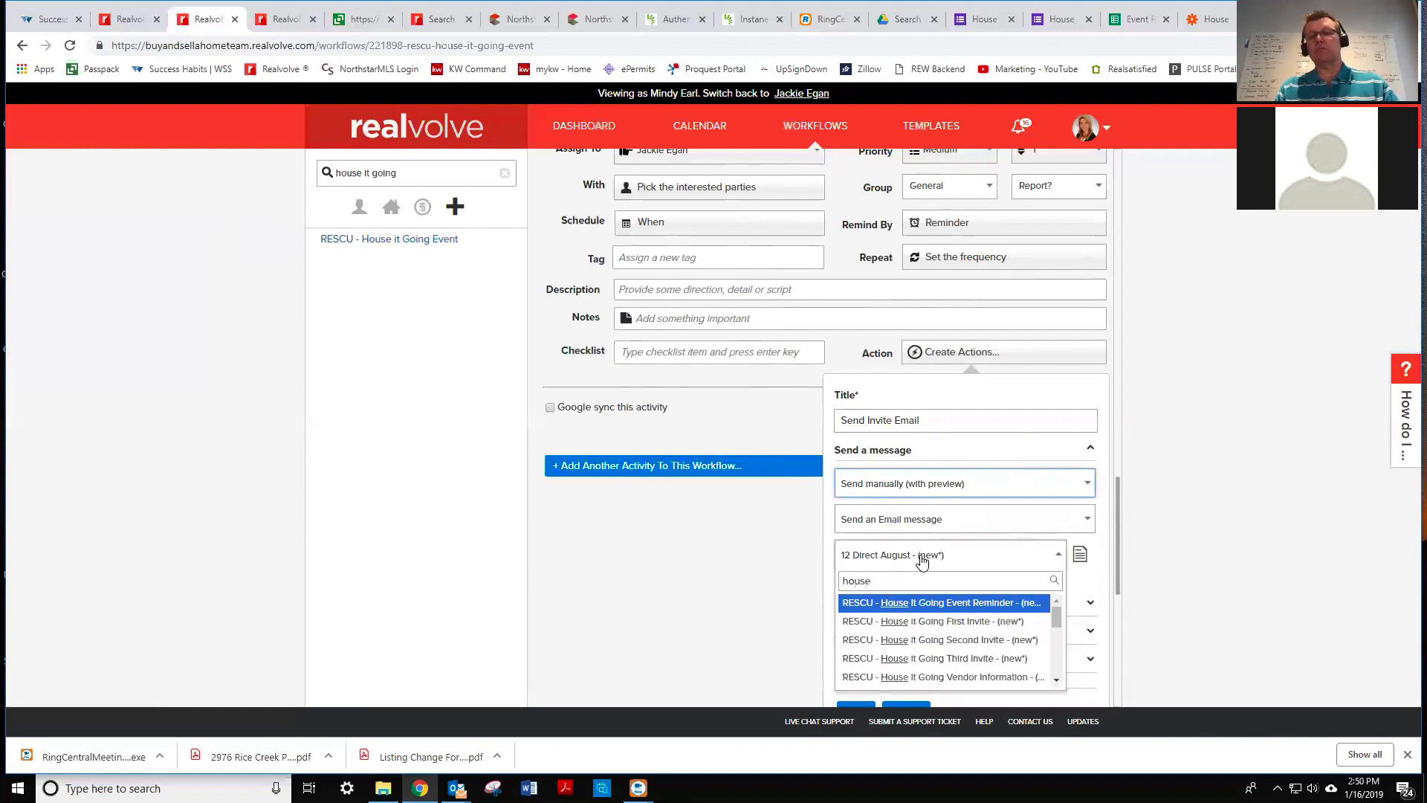
click(934, 622)
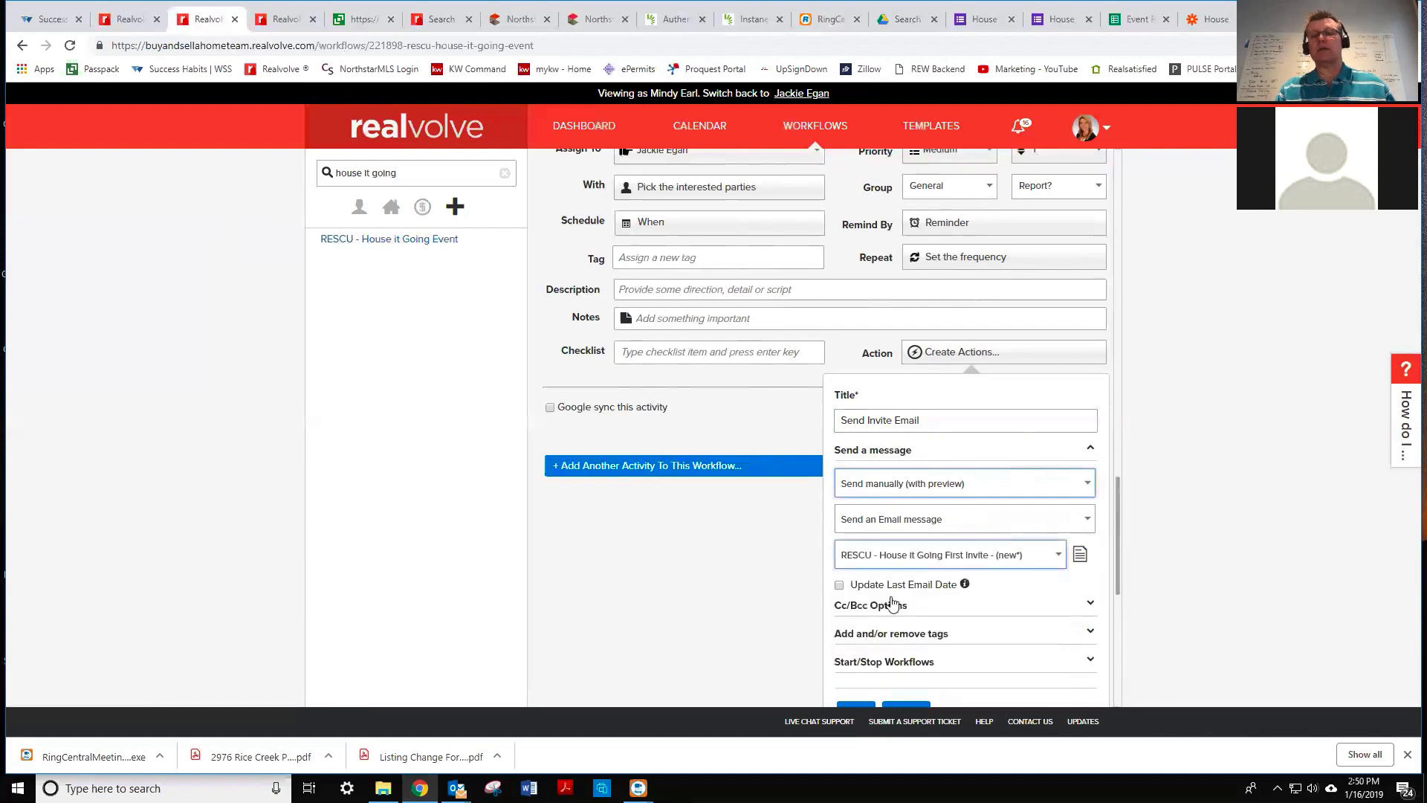
drag(1118, 556, 1119, 581)
scroll(1119, 588, down, 2)
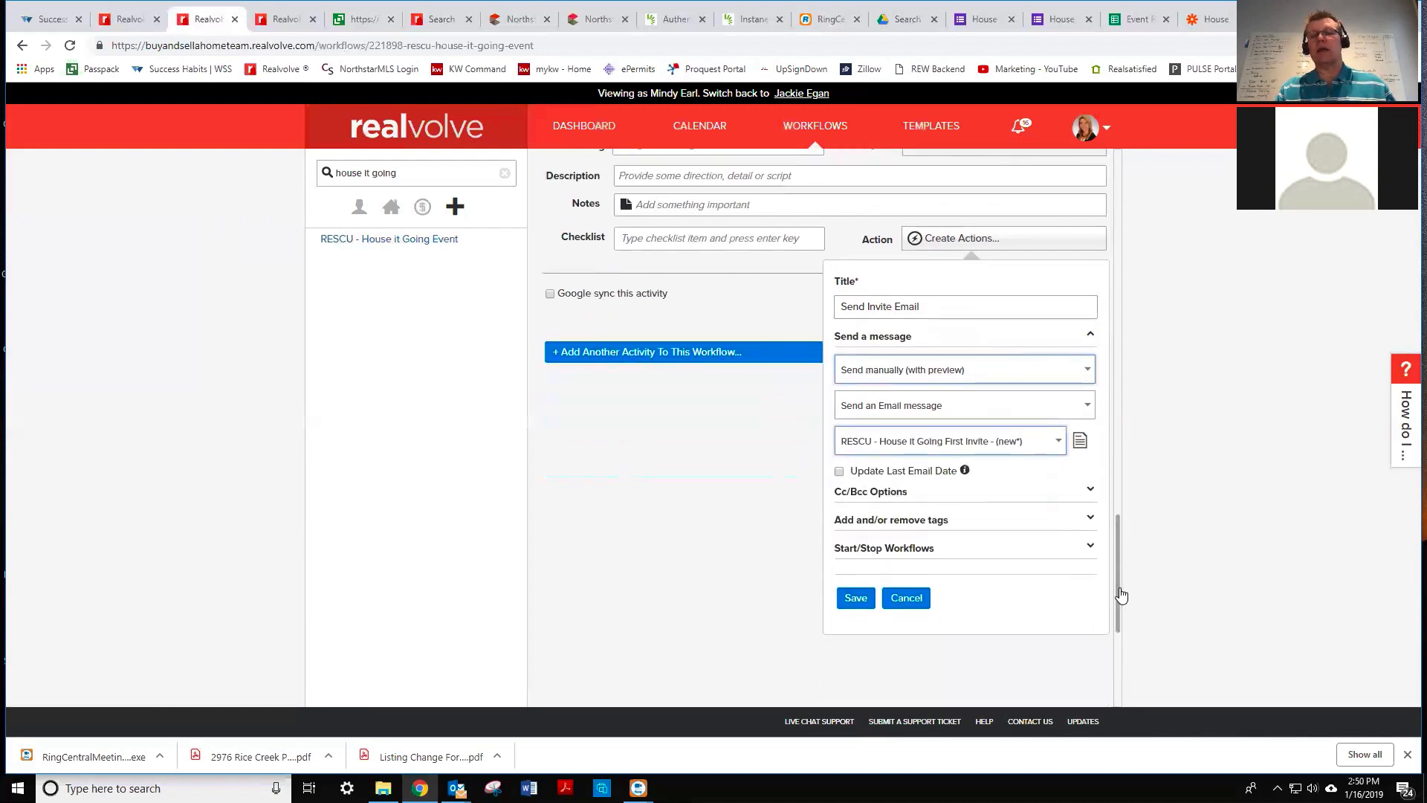
click(856, 544)
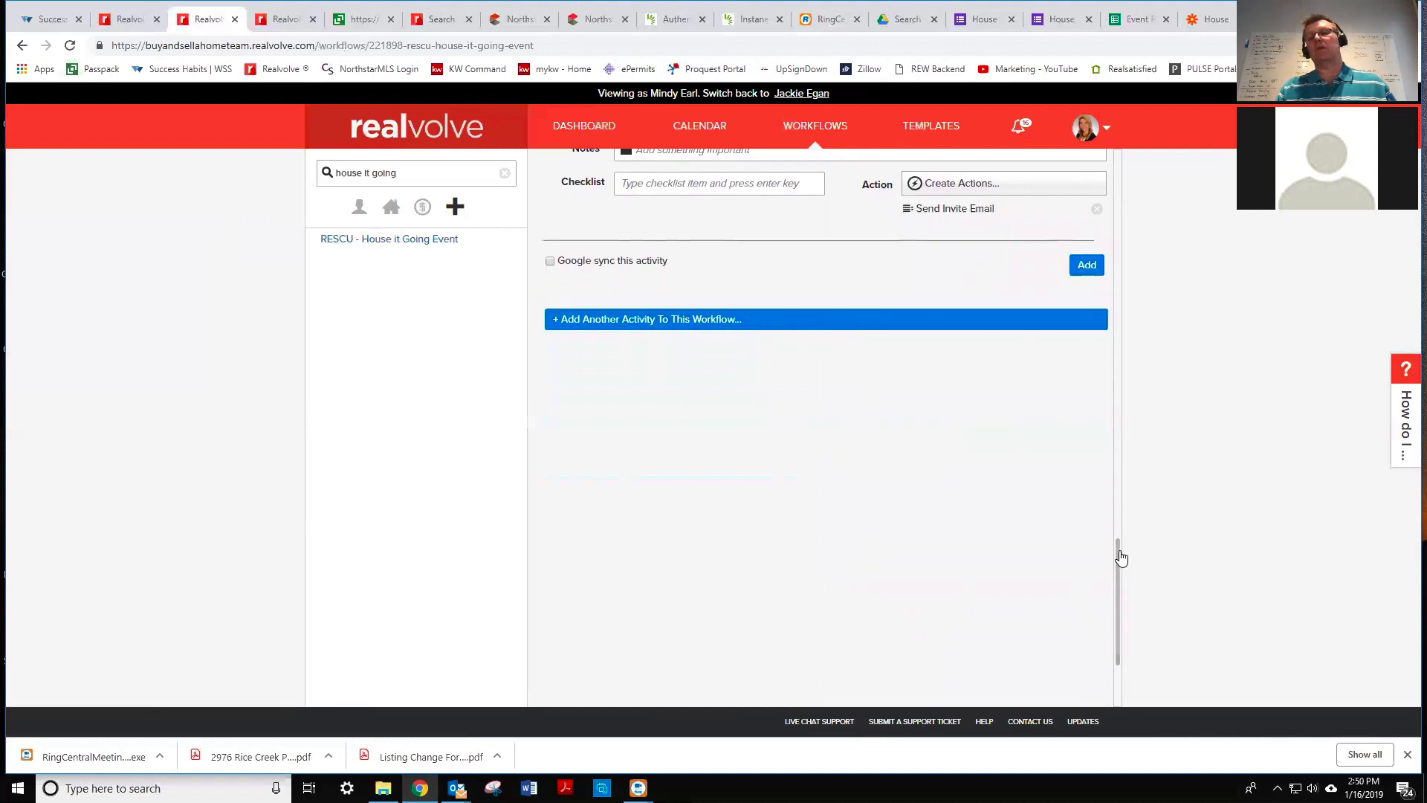
drag(1119, 554, 1121, 473)
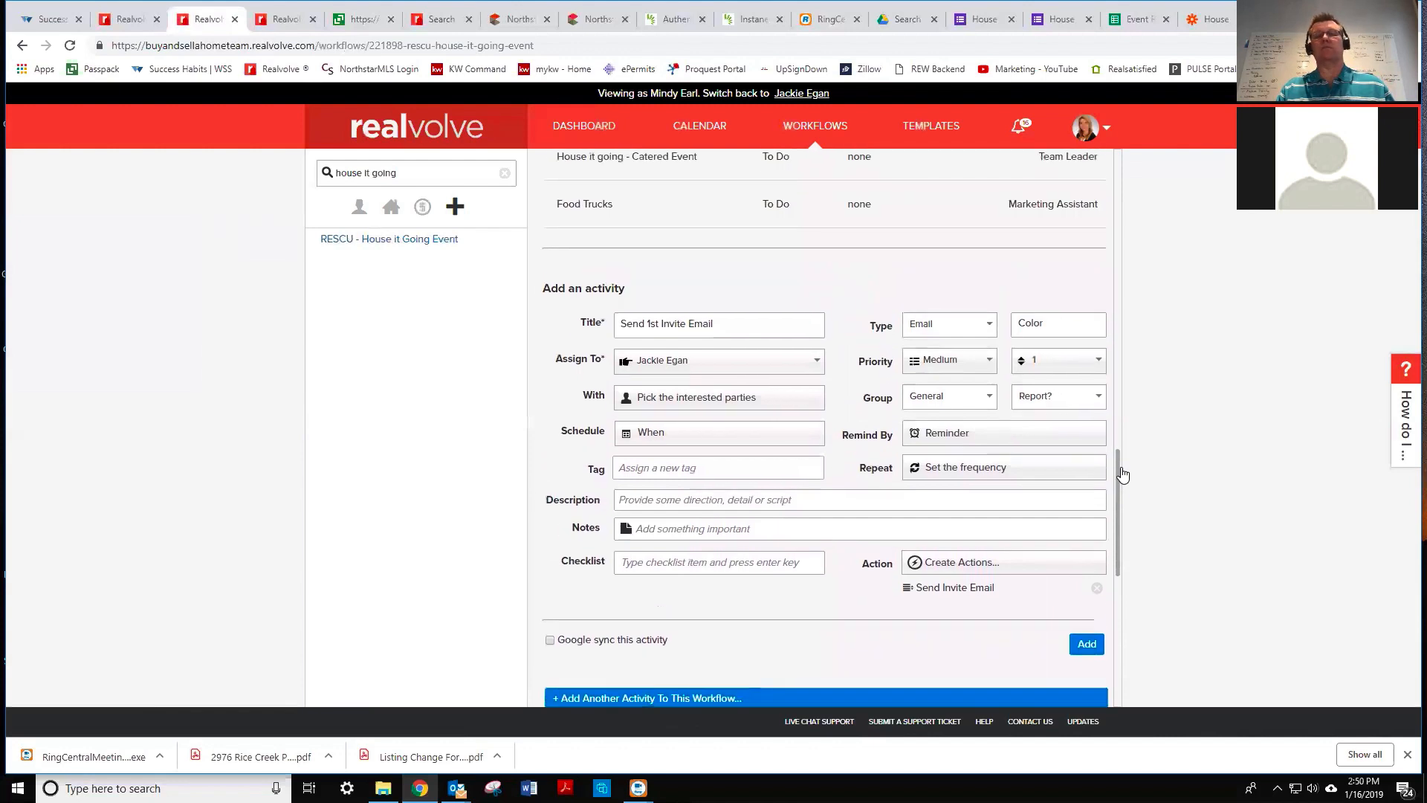
- Confirm the House it Going 2019 tag recipients and add the Send 1st Invite Email activity
click(646, 399)
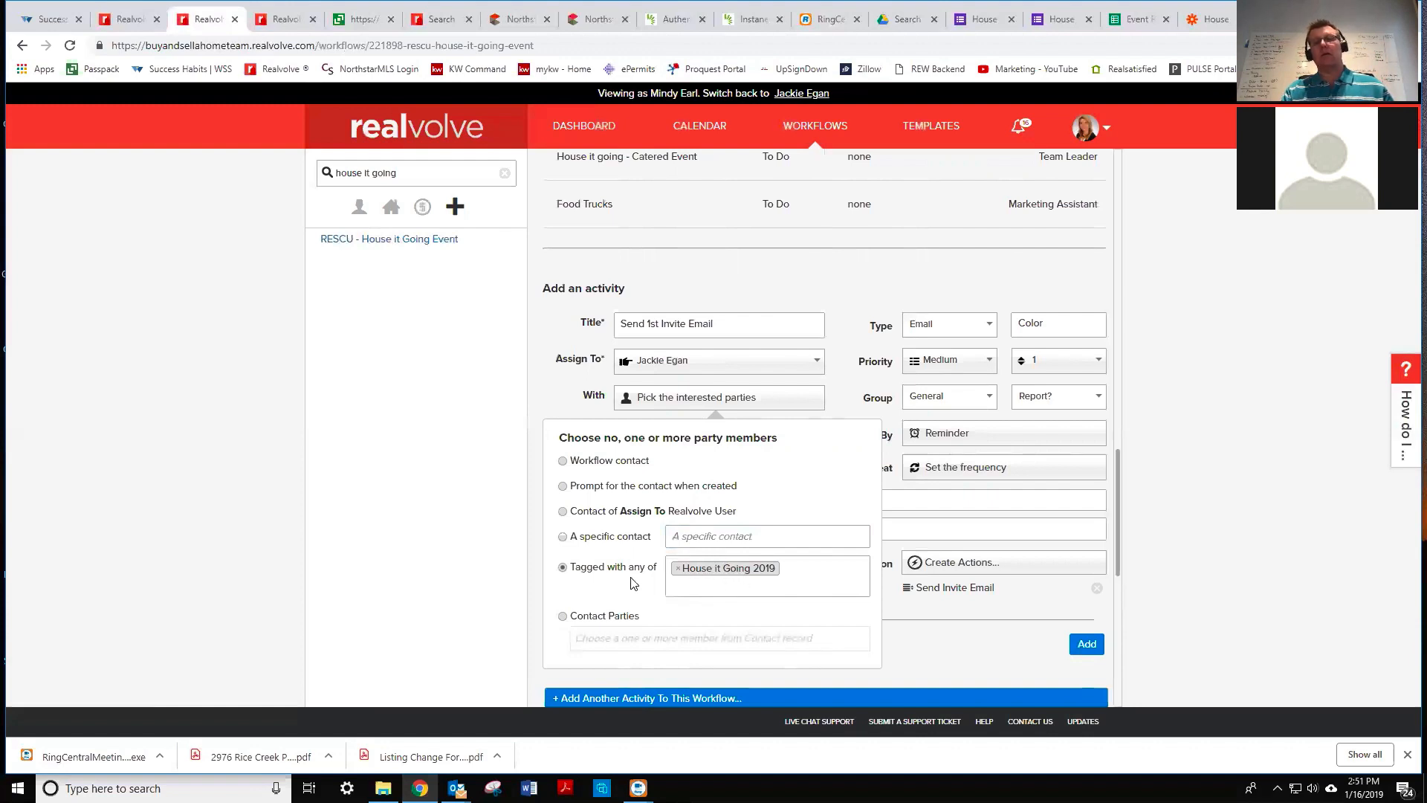
click(1015, 648)
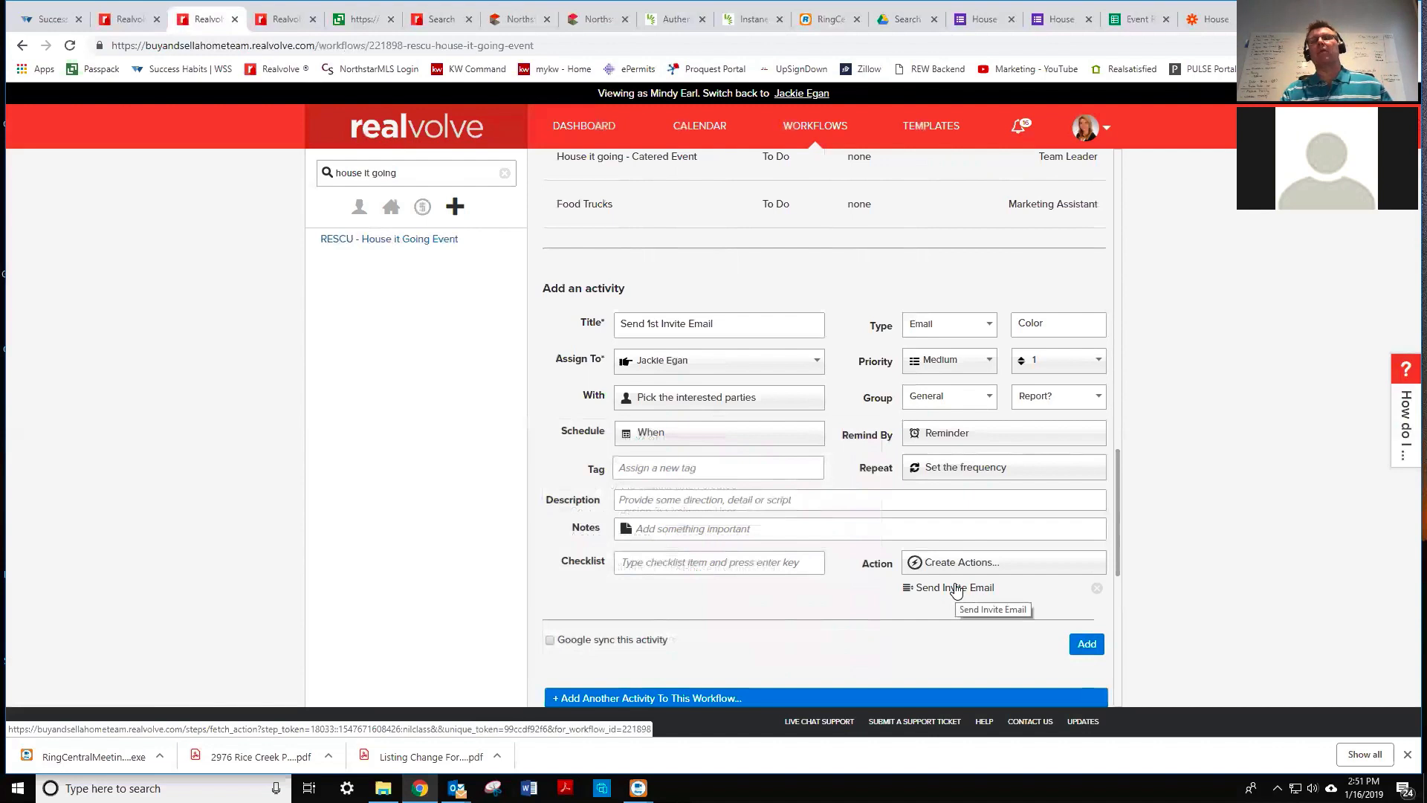
click(1087, 644)
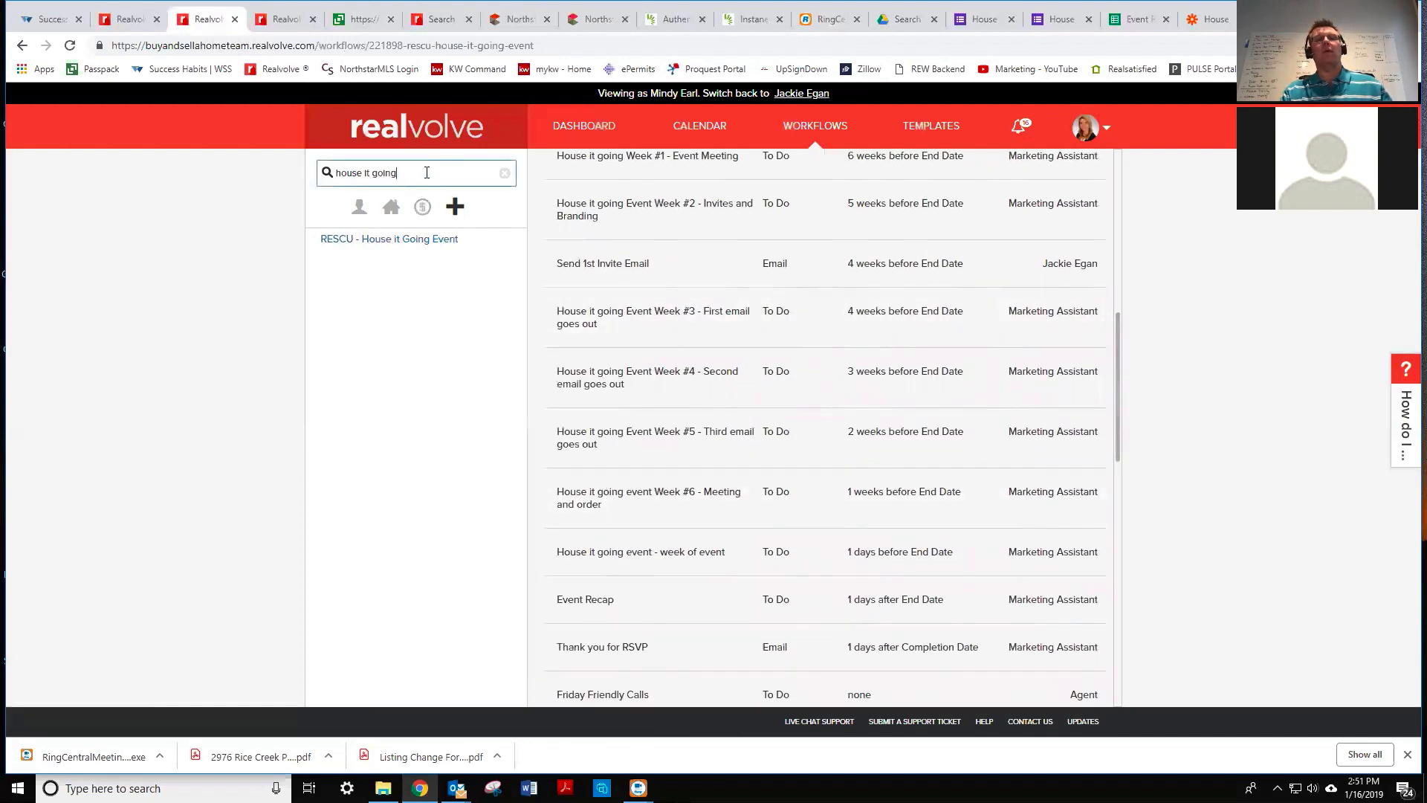
- Replace the workflow search with 'rs' and scroll down to the blank Add an activity form
drag(427, 172, 339, 167)
text(rsvp)
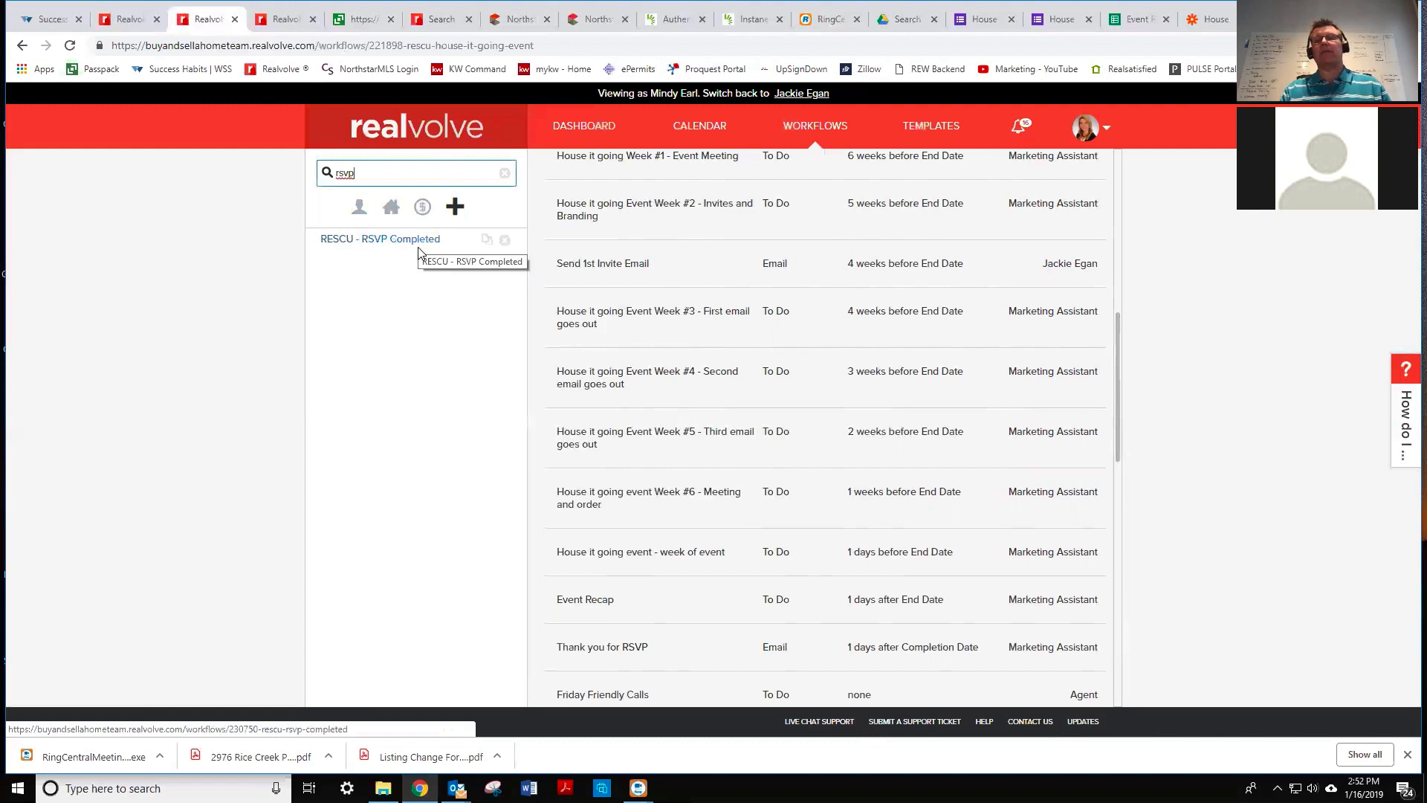
mouse_move(899, 289)
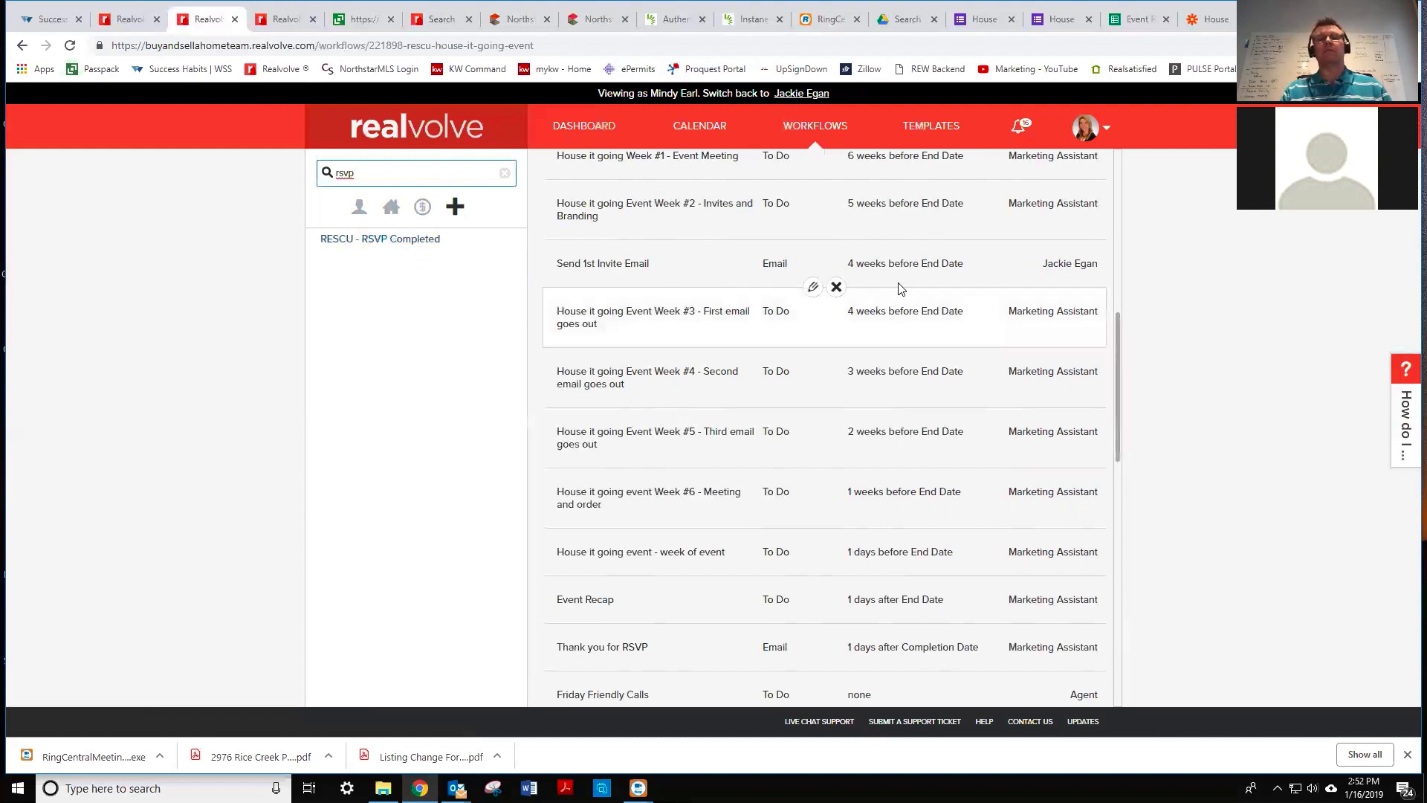
scroll(901, 287, up, 5)
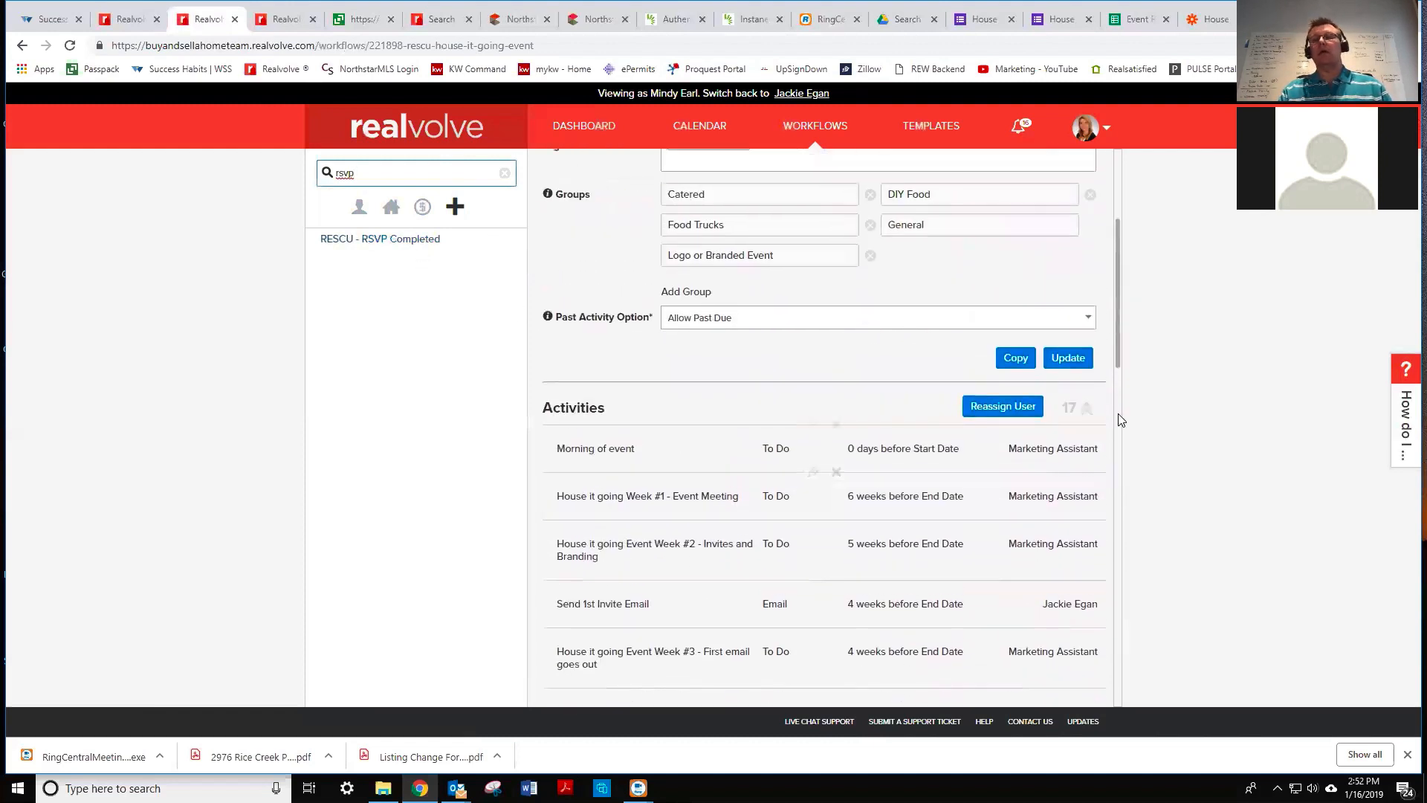
drag(1116, 350, 1122, 430)
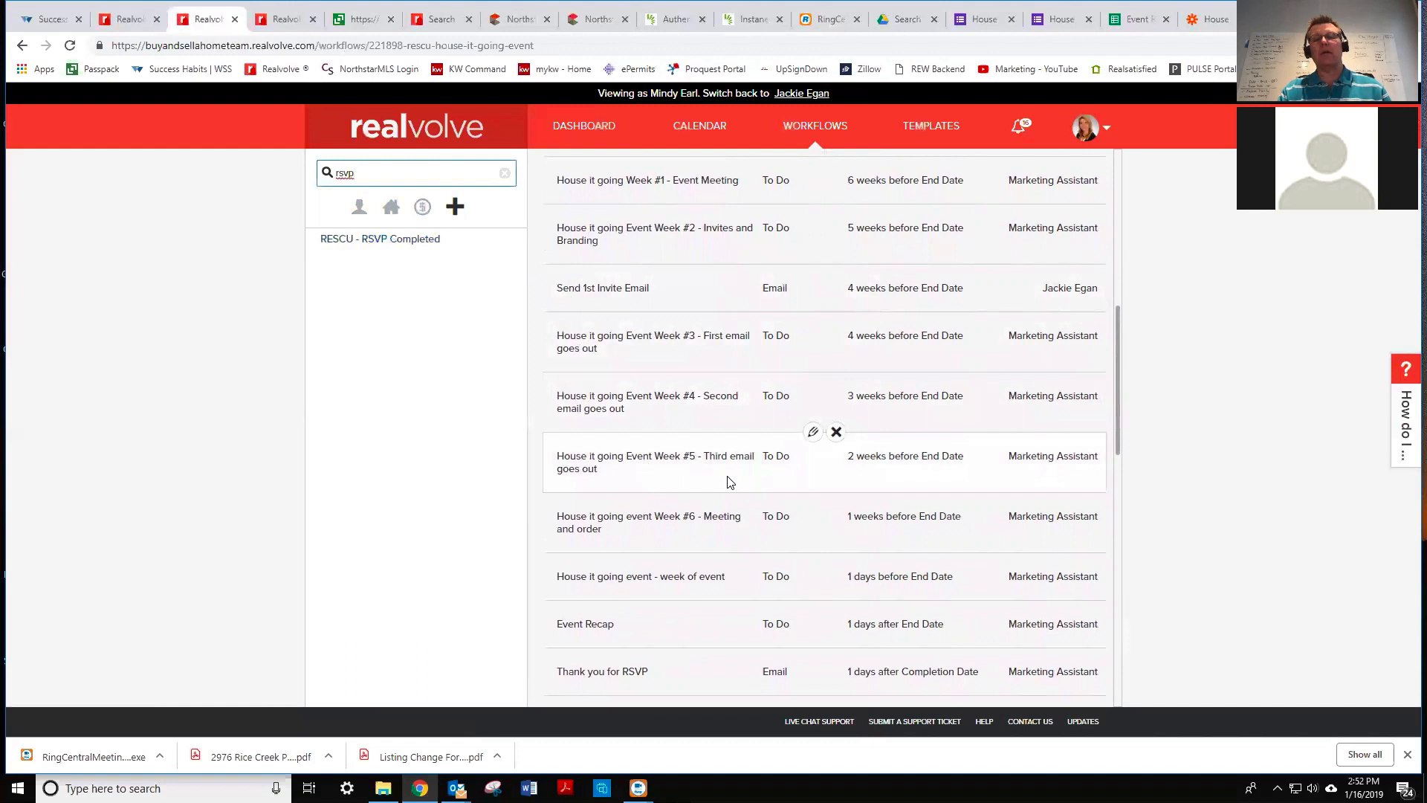
scroll(727, 482, down, 5)
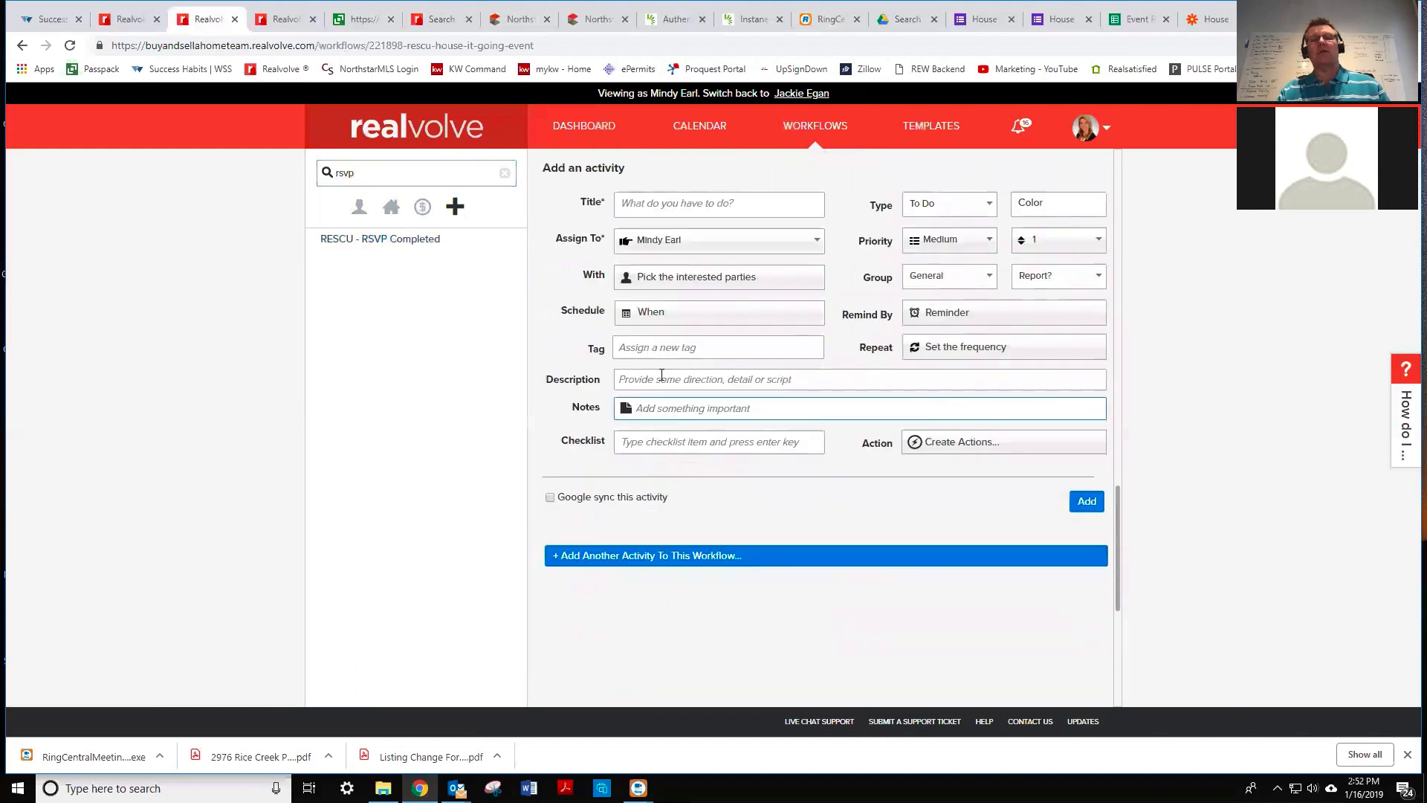
- Title the new activity '2nd Email Invite' and assign it to the other team member
click(630, 202)
text(2nd Email Invite)
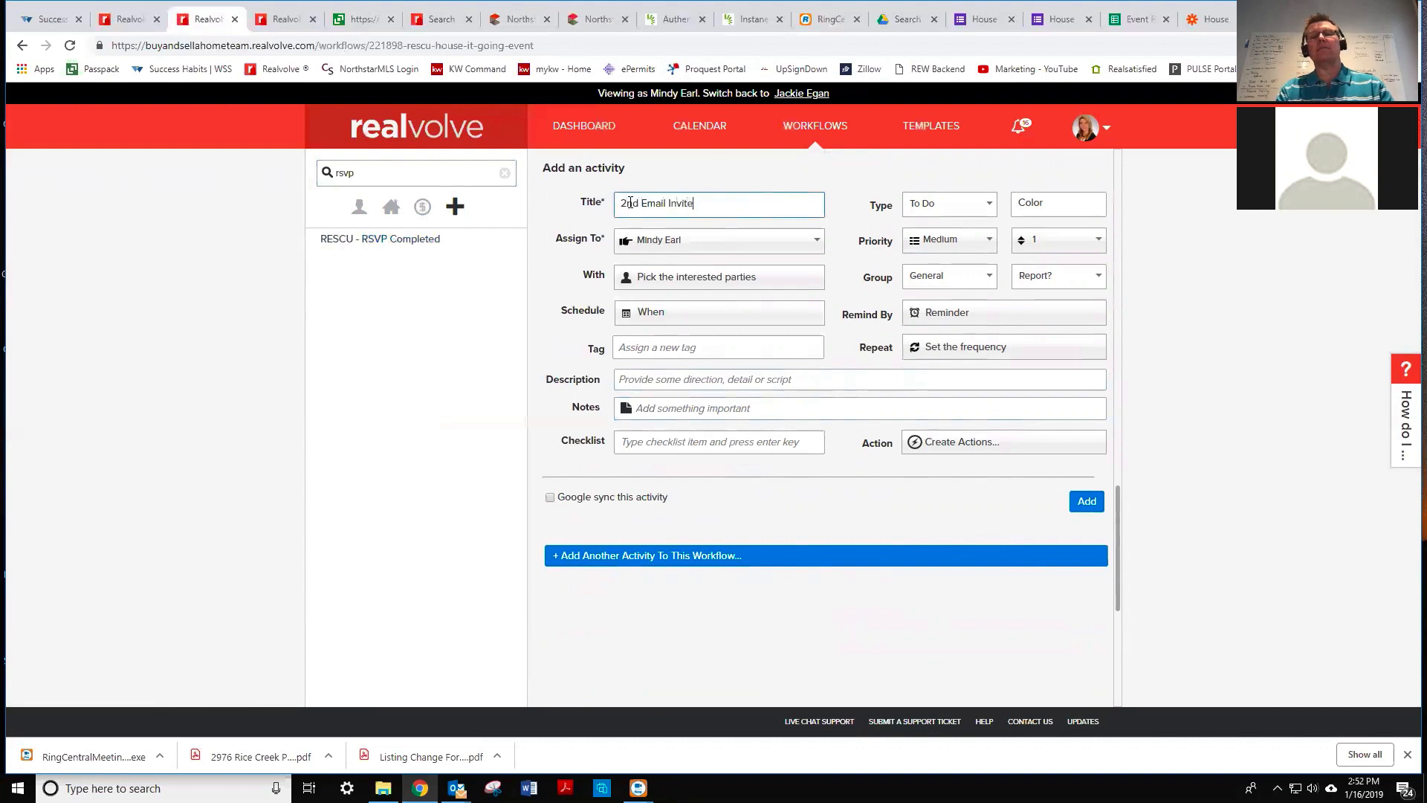
click(672, 239)
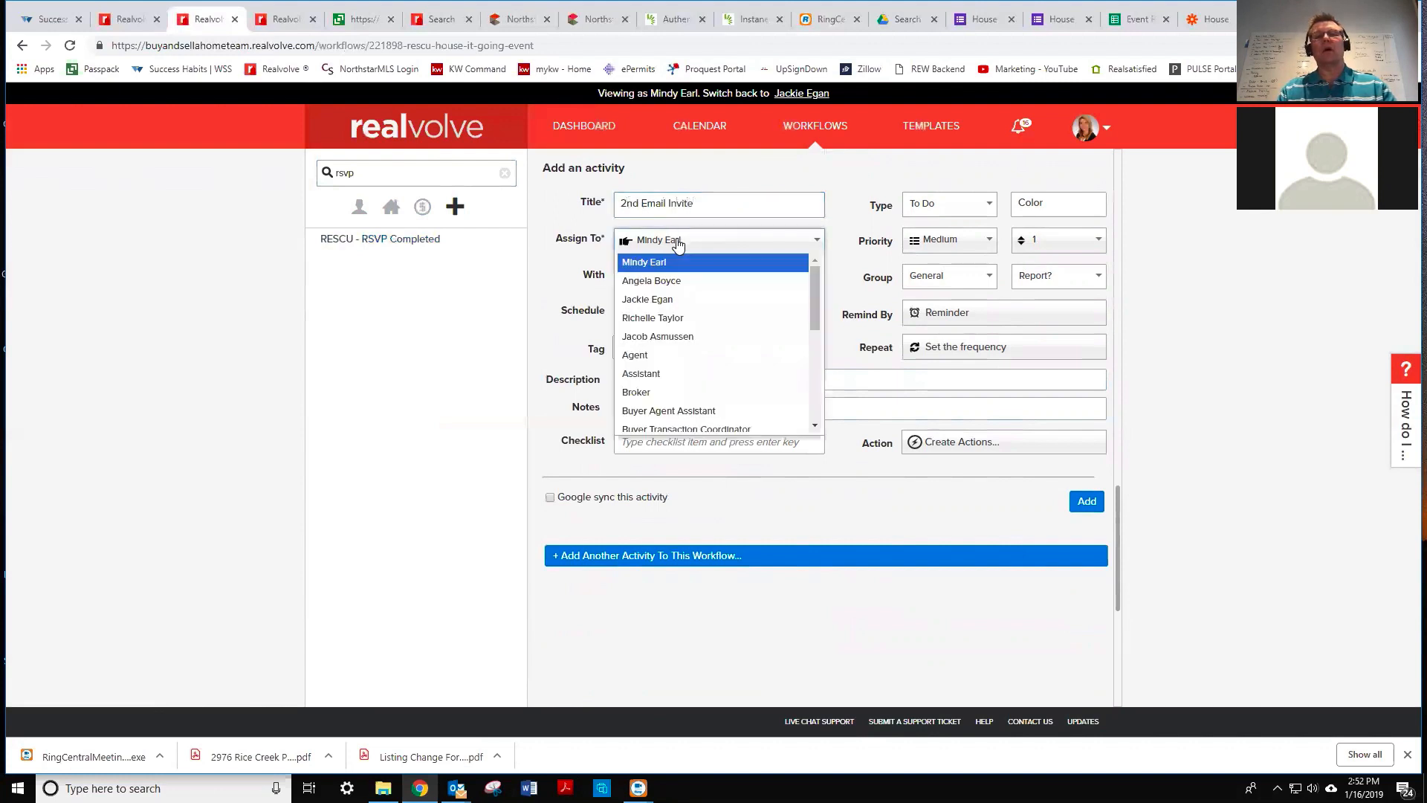
click(675, 299)
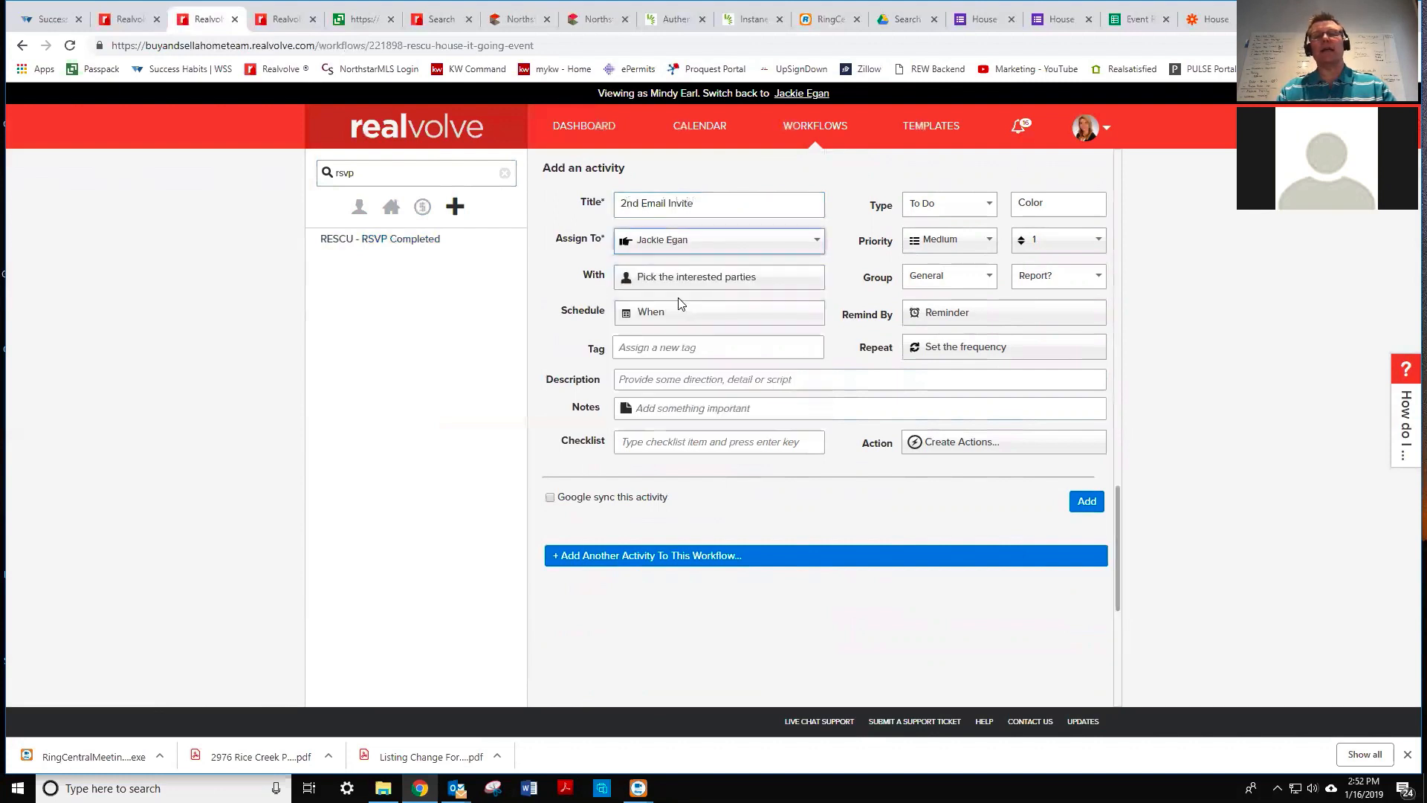
- Set With to contacts tagged with any of House it Going 2019
click(675, 289)
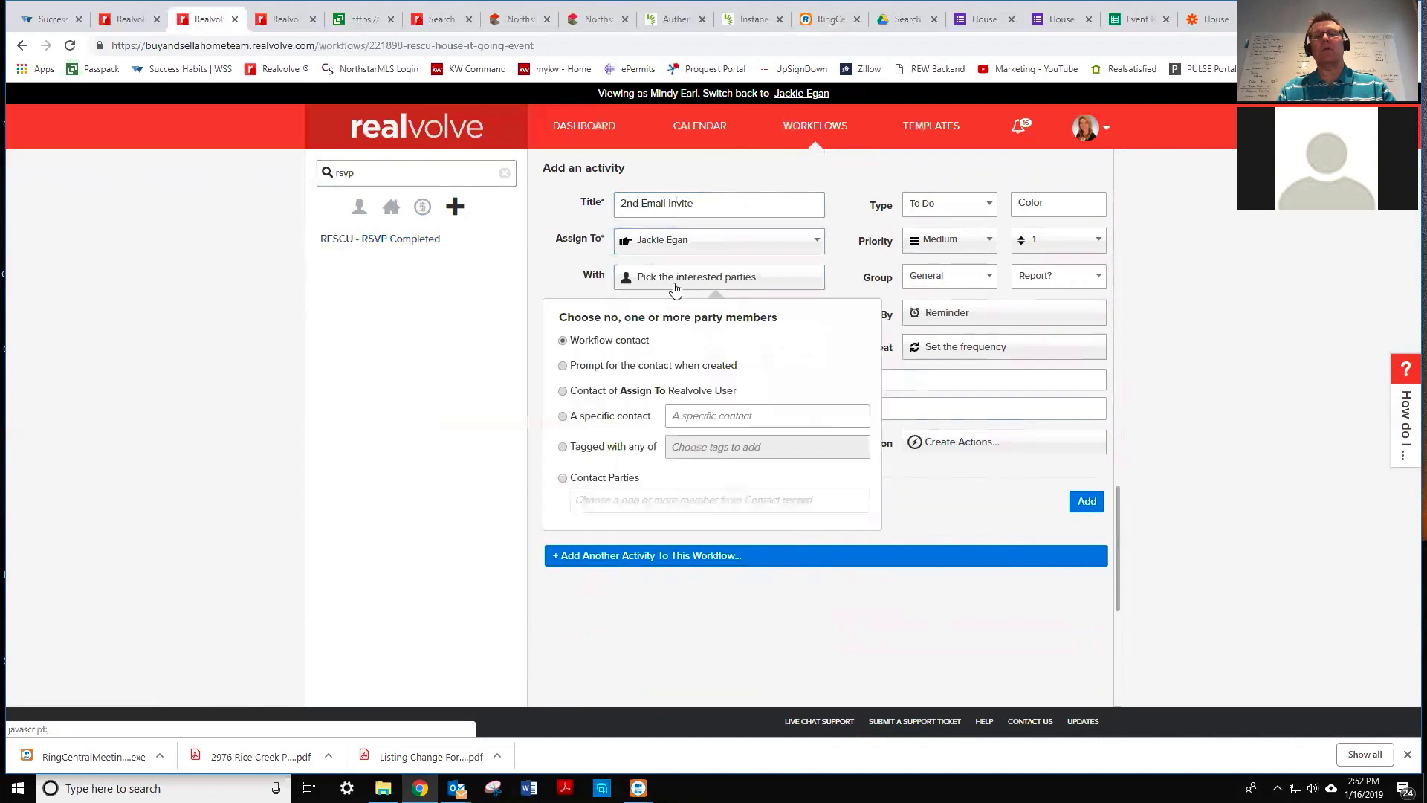
click(562, 446)
click(690, 446)
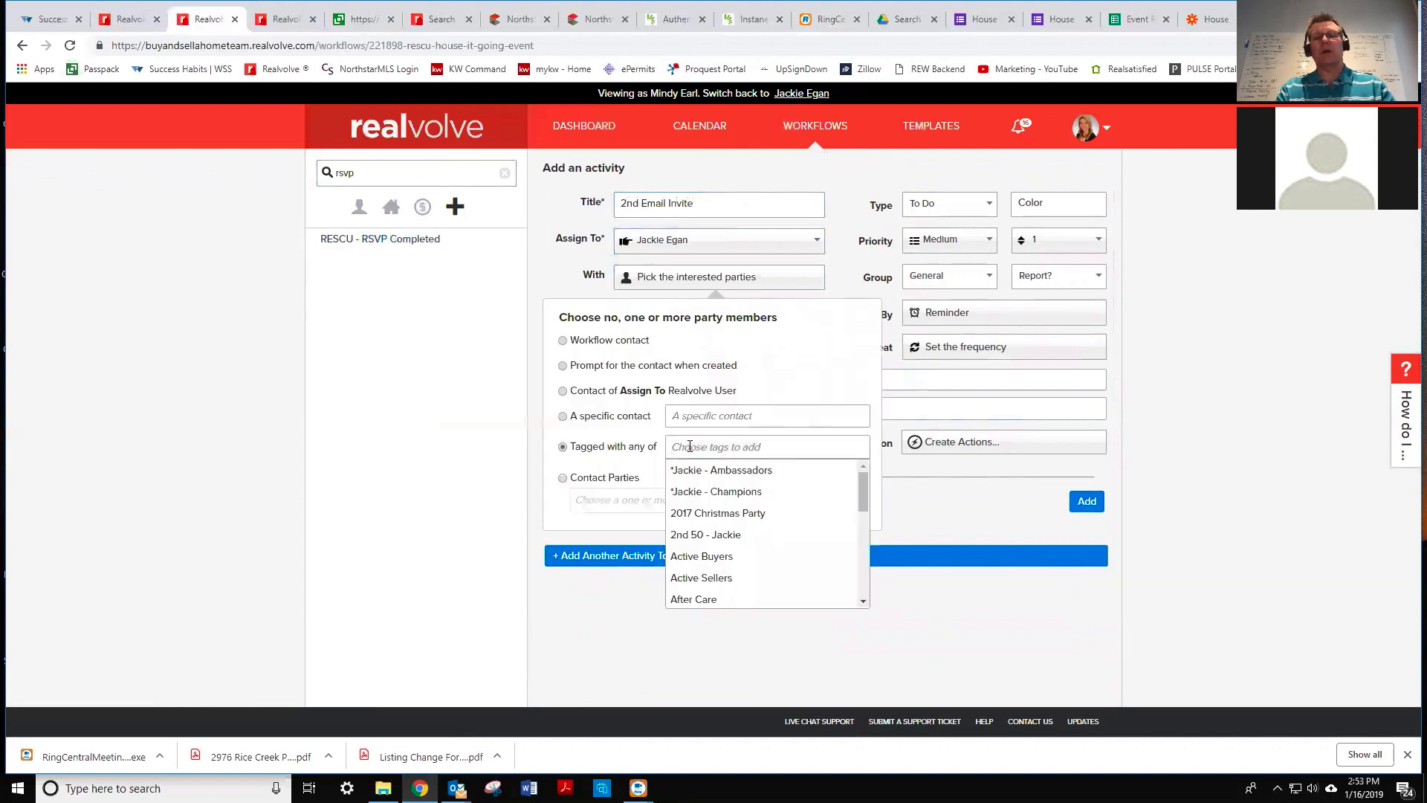
text(house)
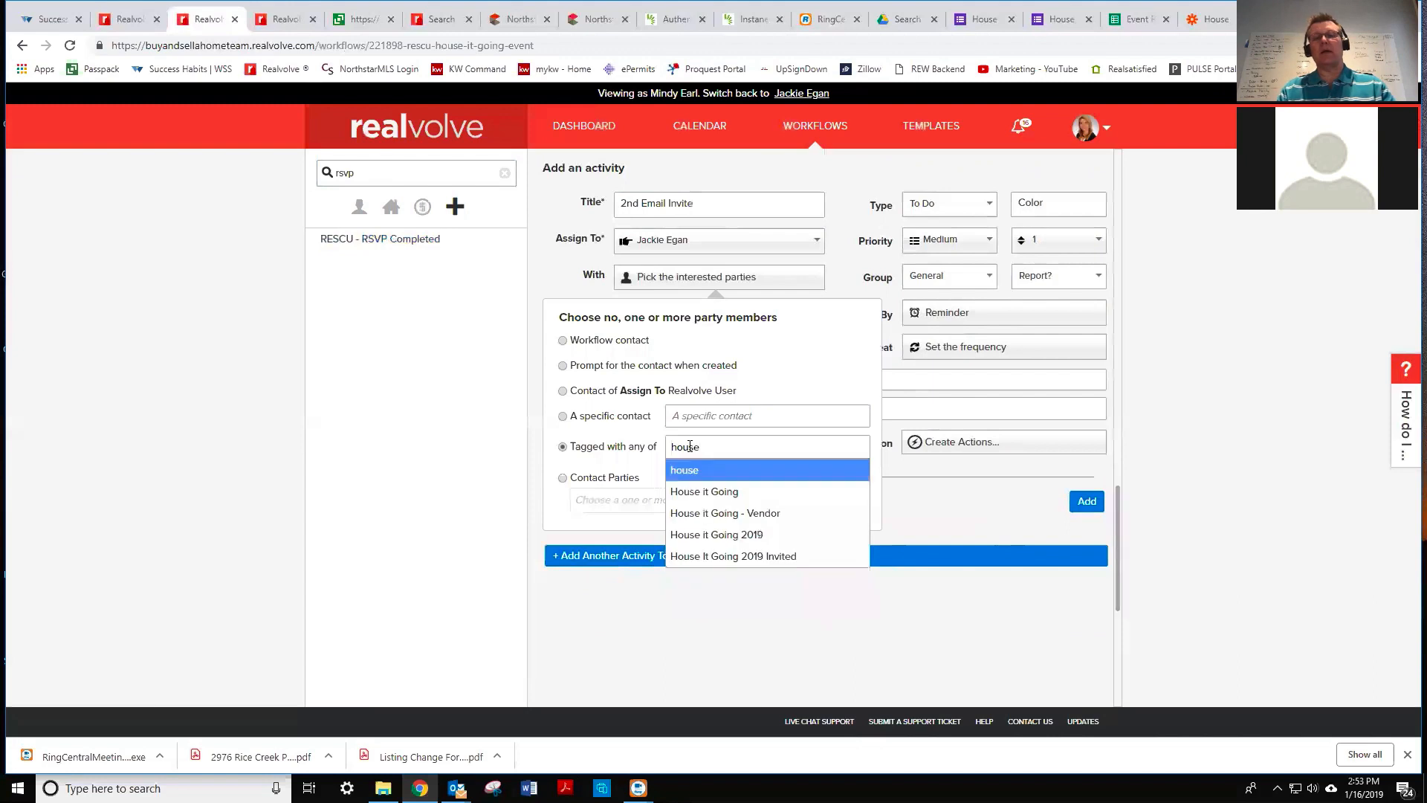
click(717, 535)
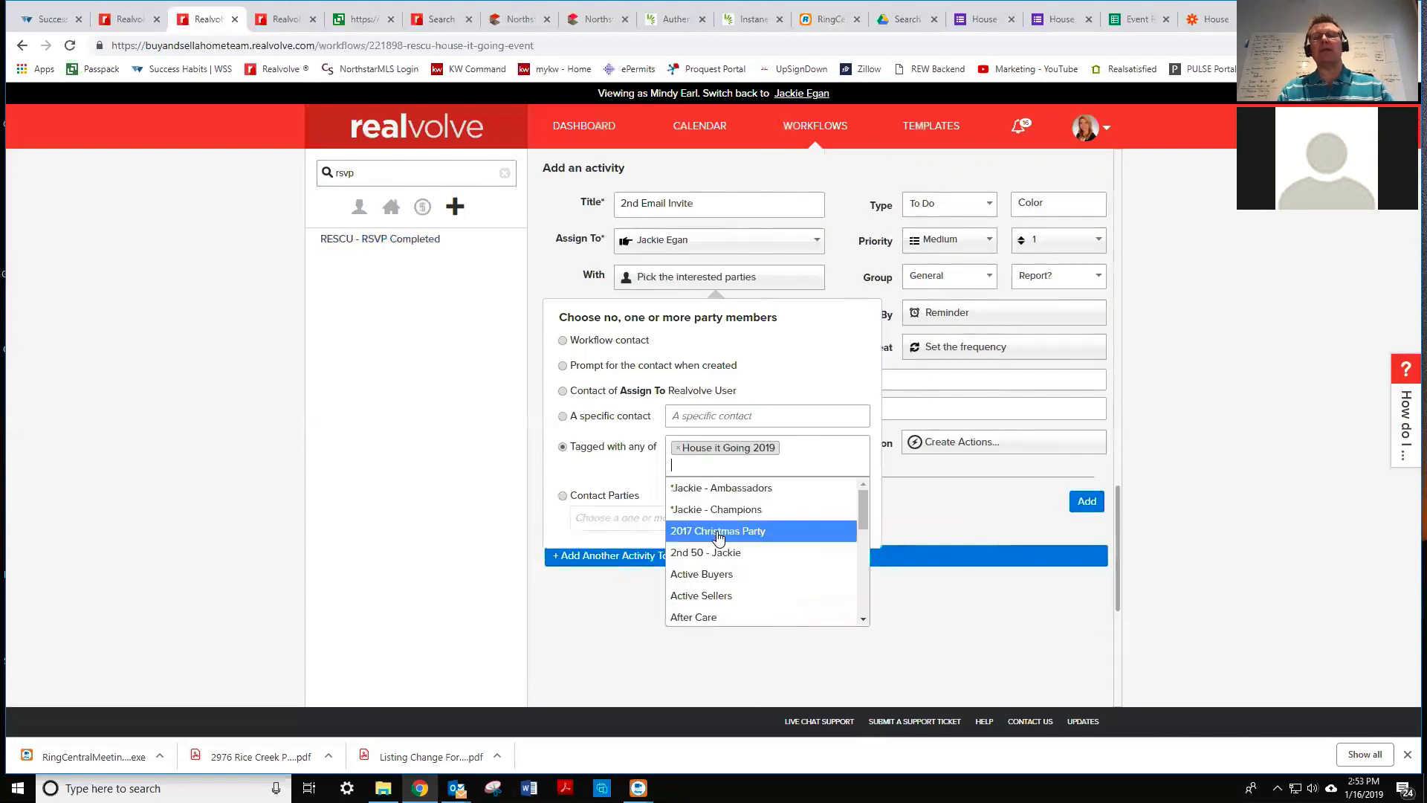
click(840, 281)
click(838, 281)
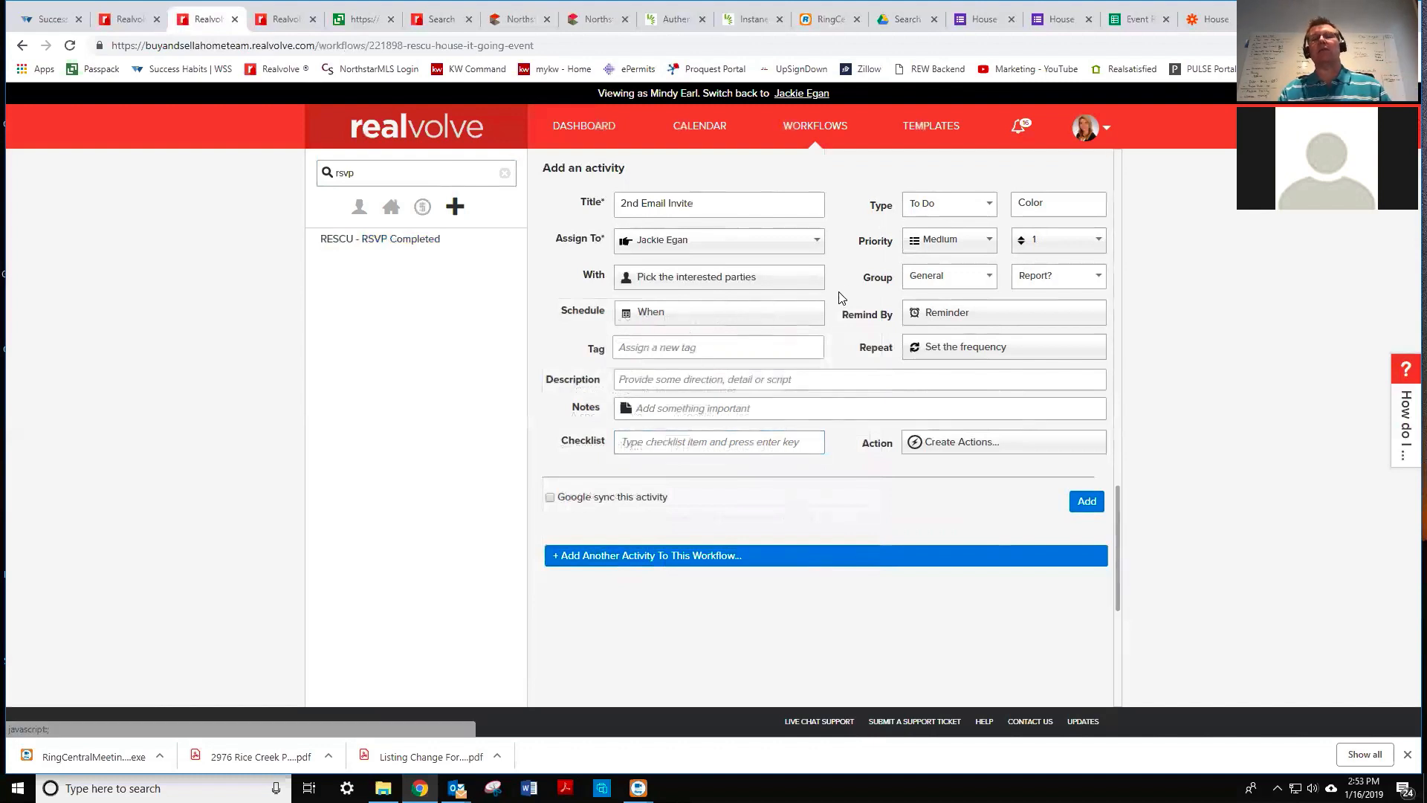
- Schedule the activity as a computed date 3 weeks before the End Date
click(671, 314)
click(592, 486)
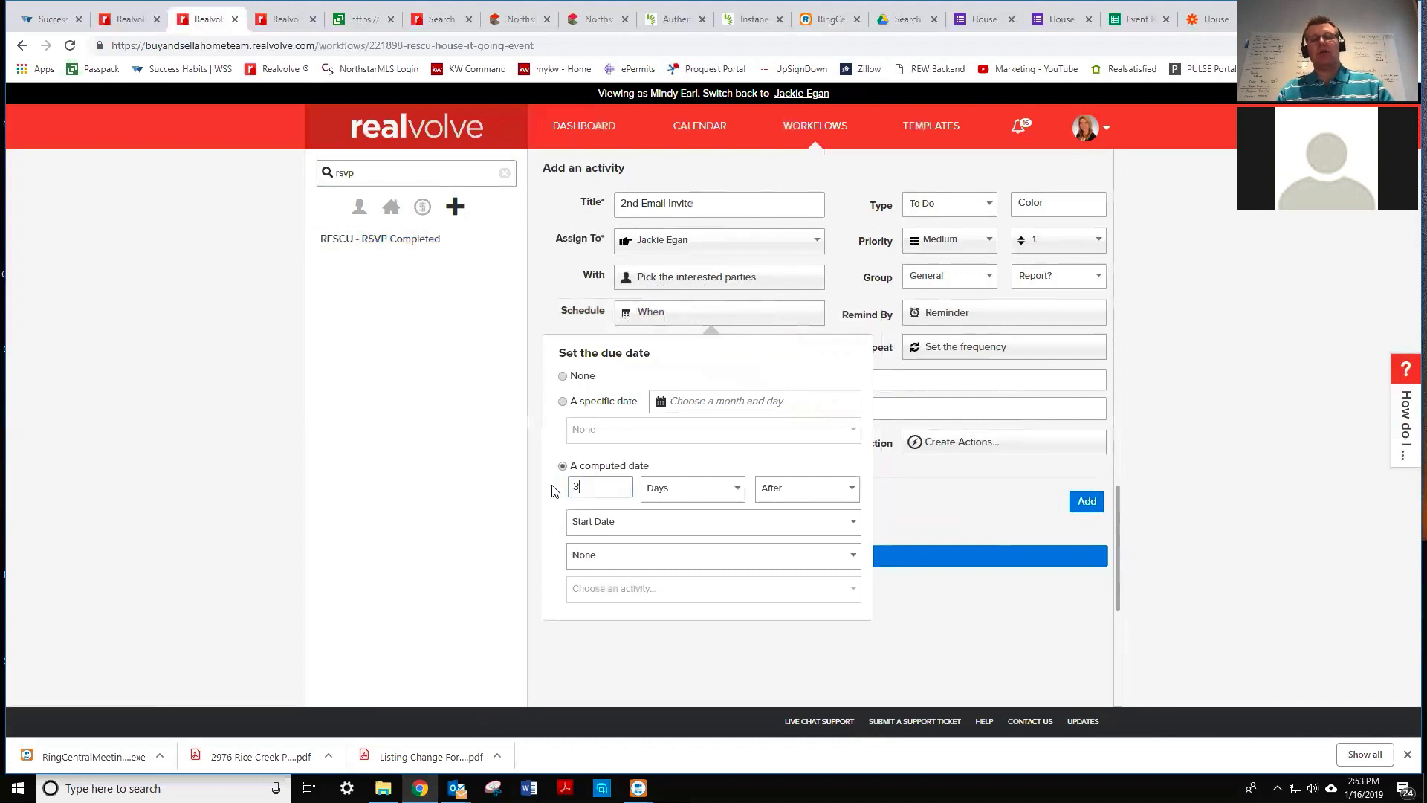
click(693, 496)
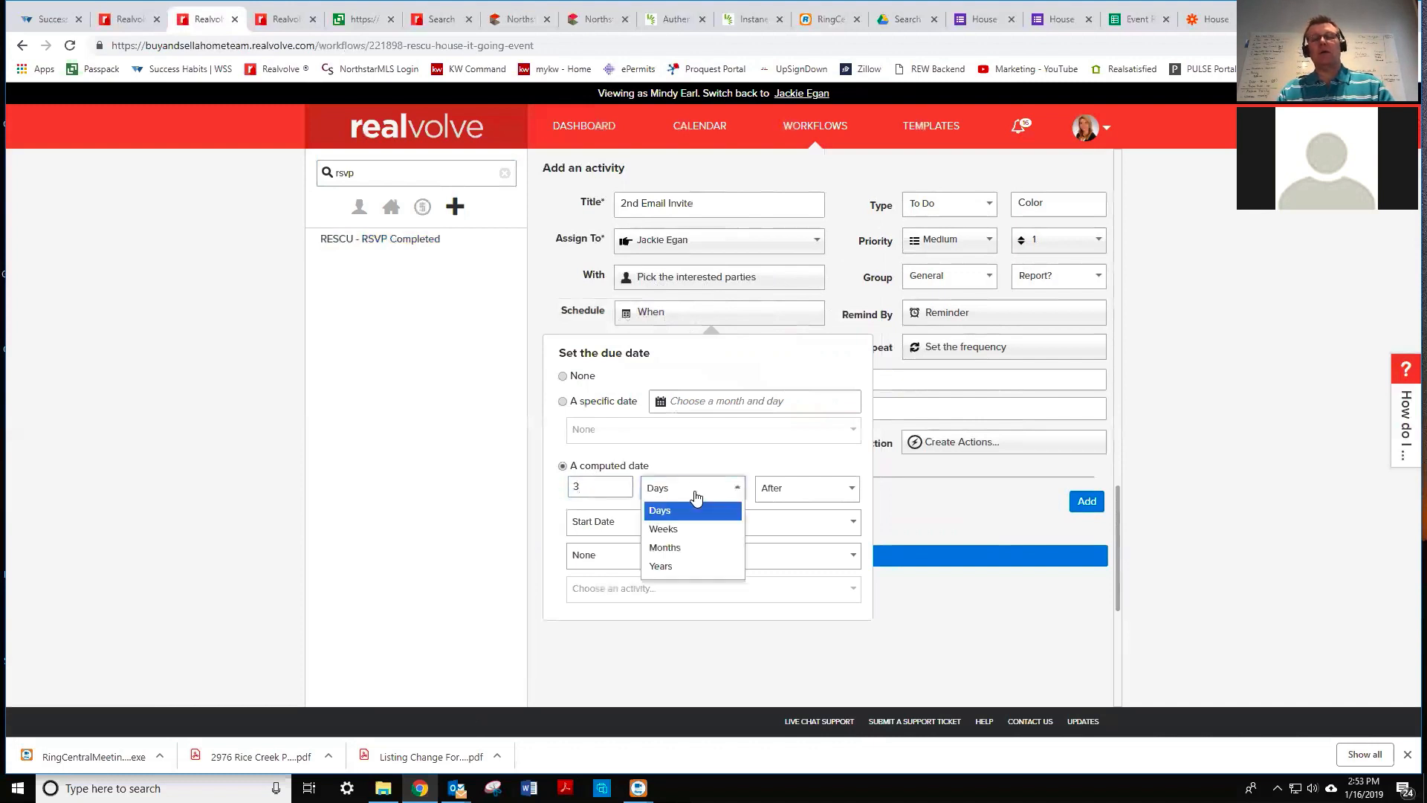
click(691, 528)
click(790, 493)
click(780, 528)
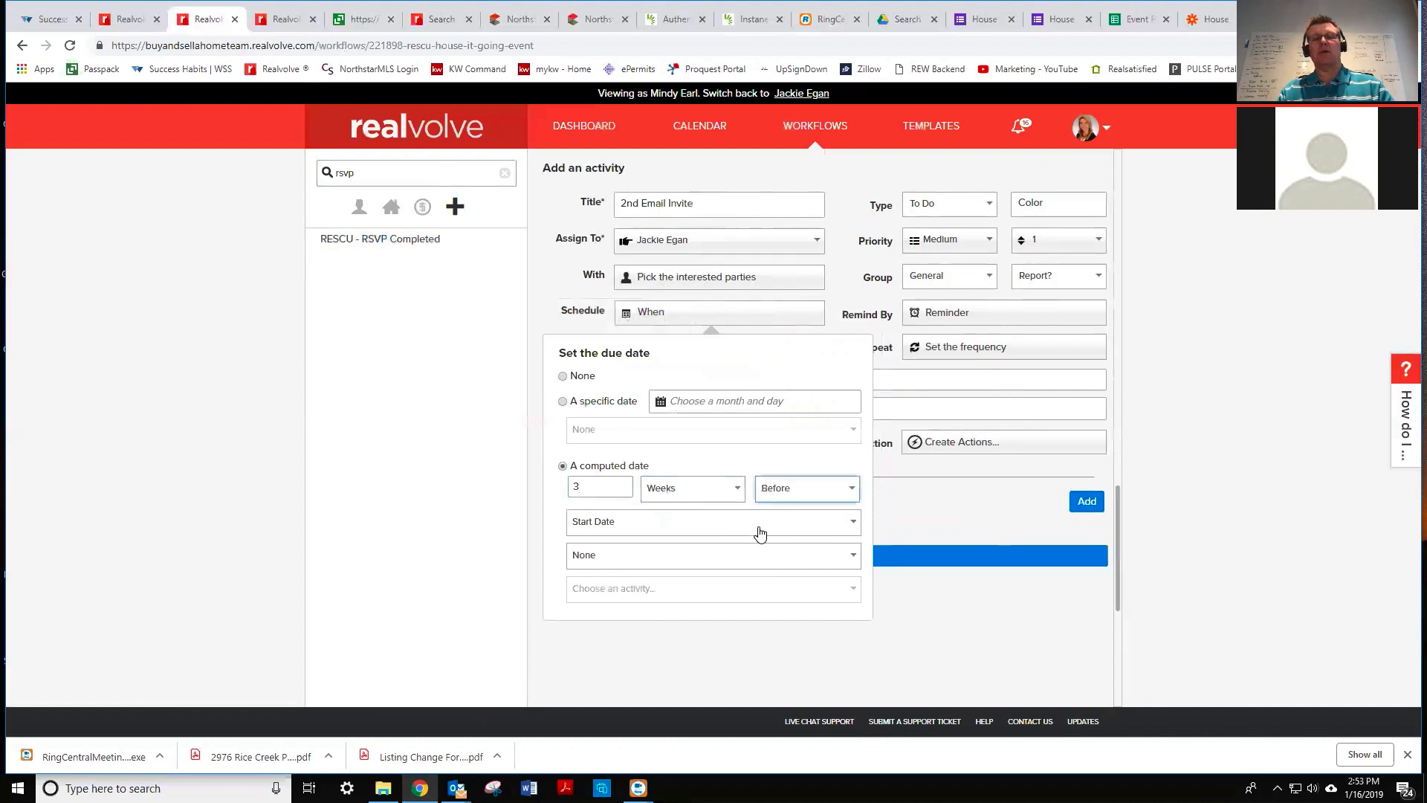
click(632, 529)
click(621, 564)
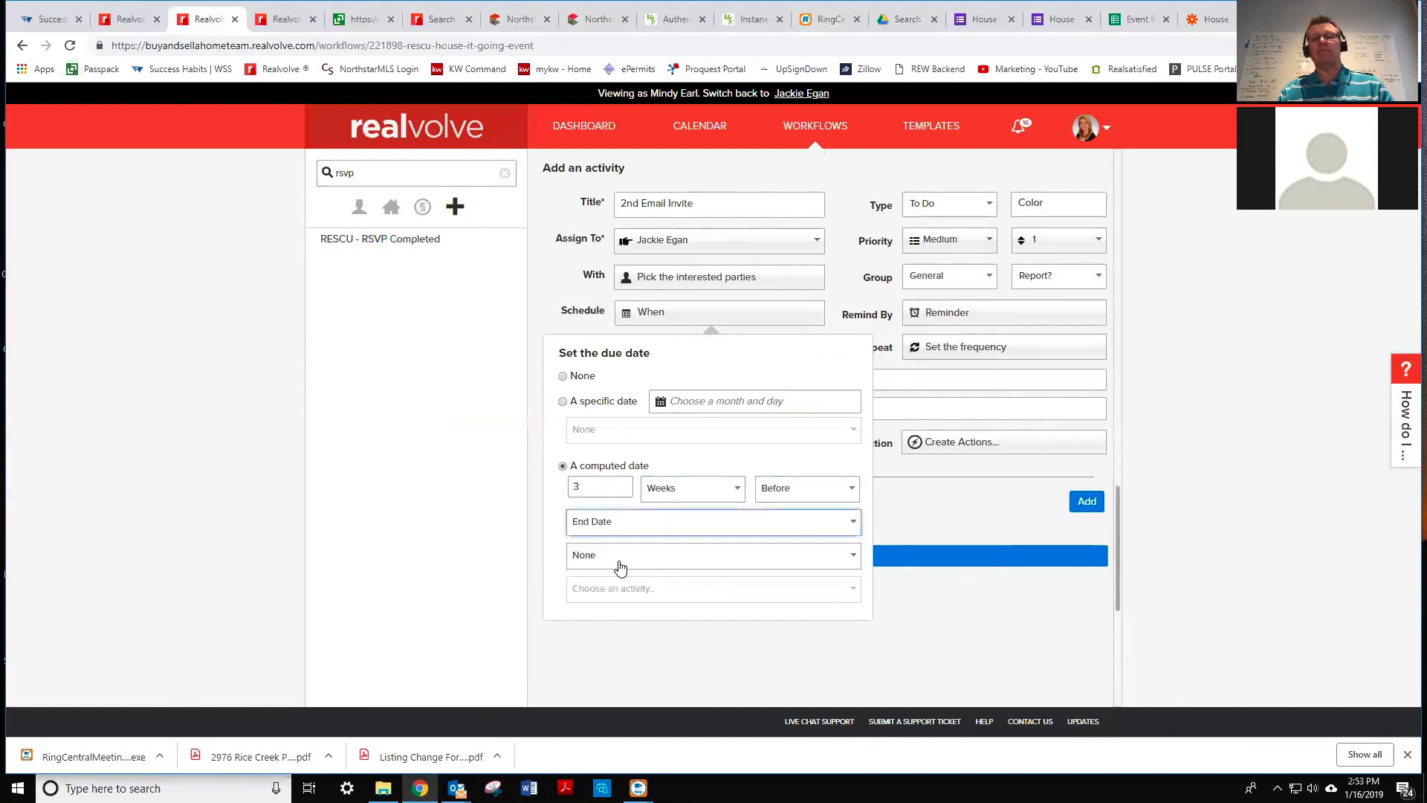
- Make it an Email sending the House It Going Second Invite template, then add it
click(932, 209)
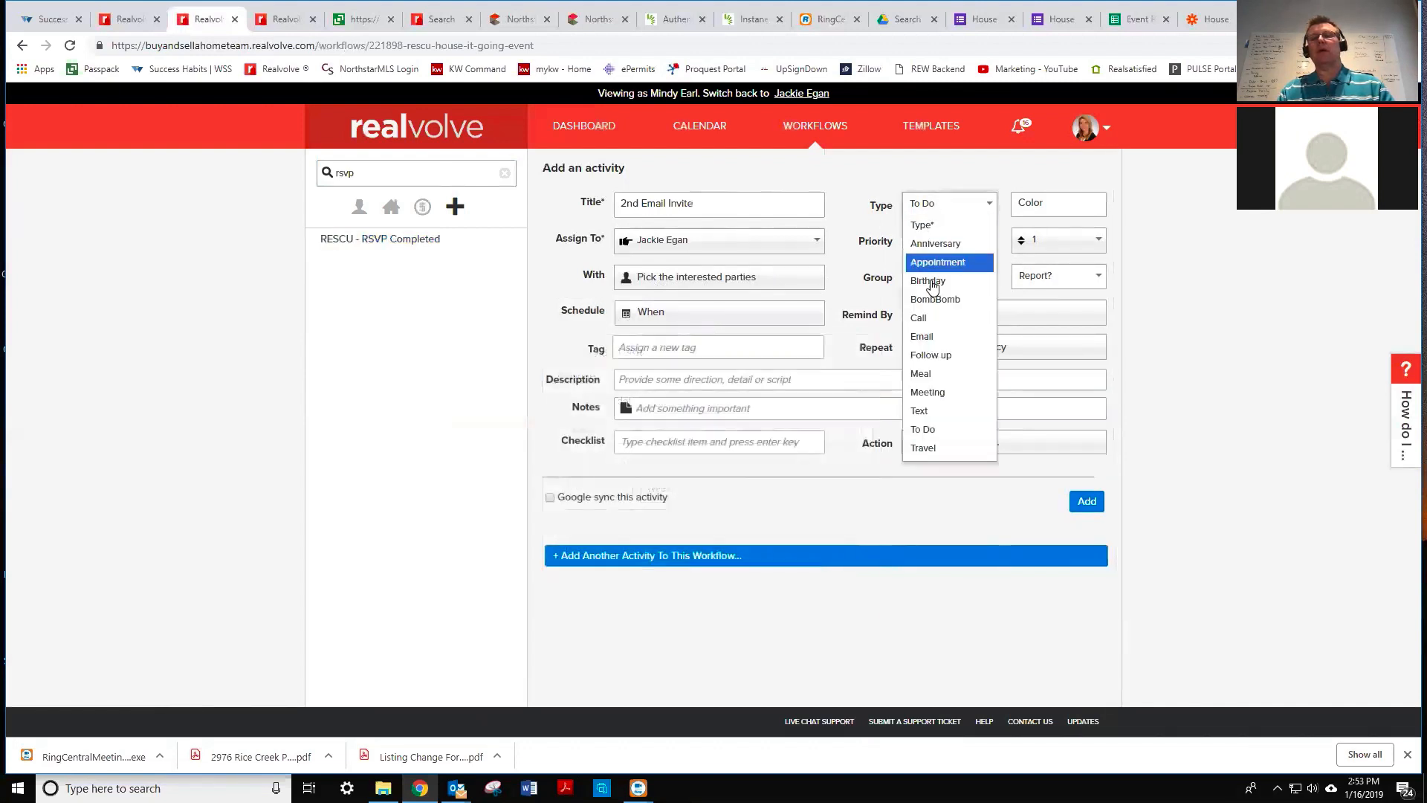
click(931, 336)
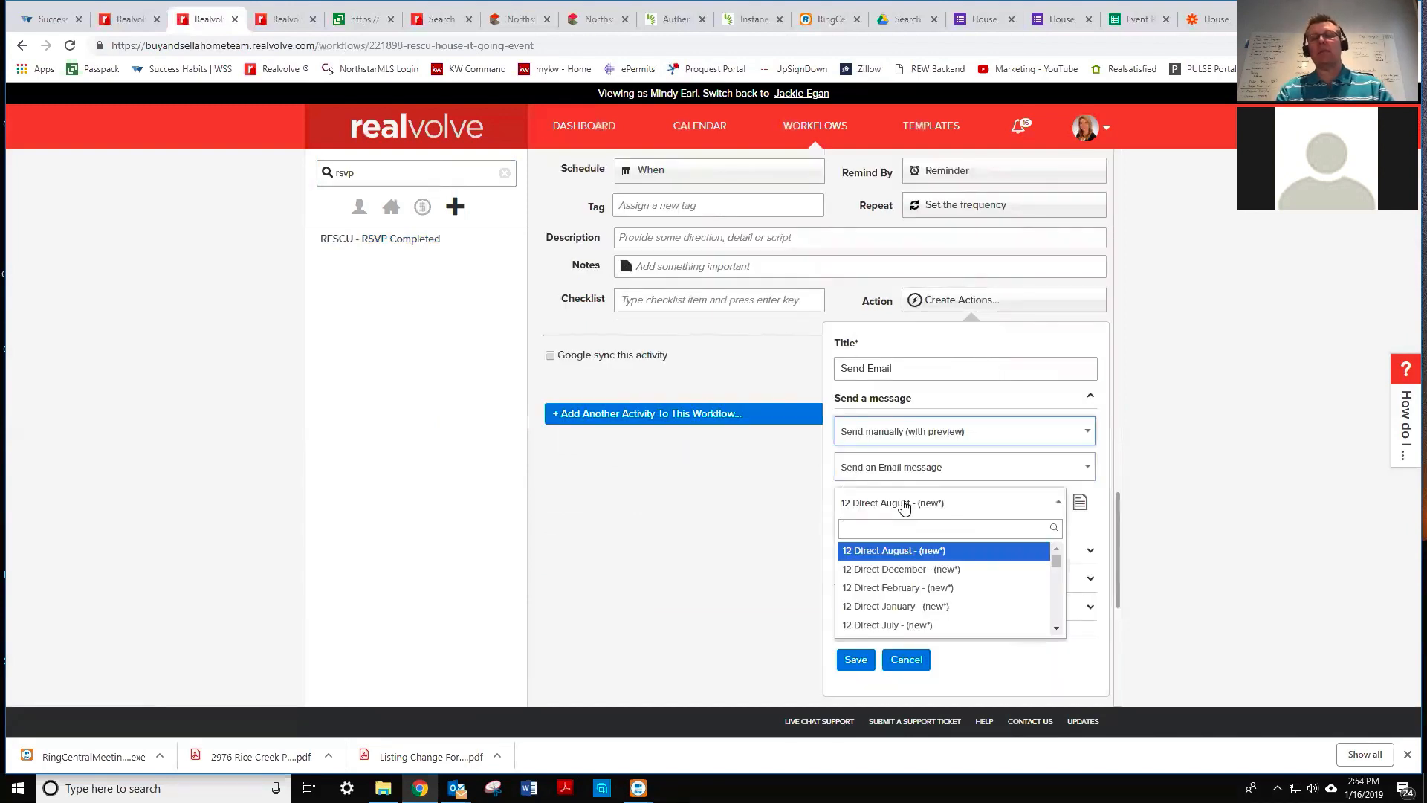
text(house)
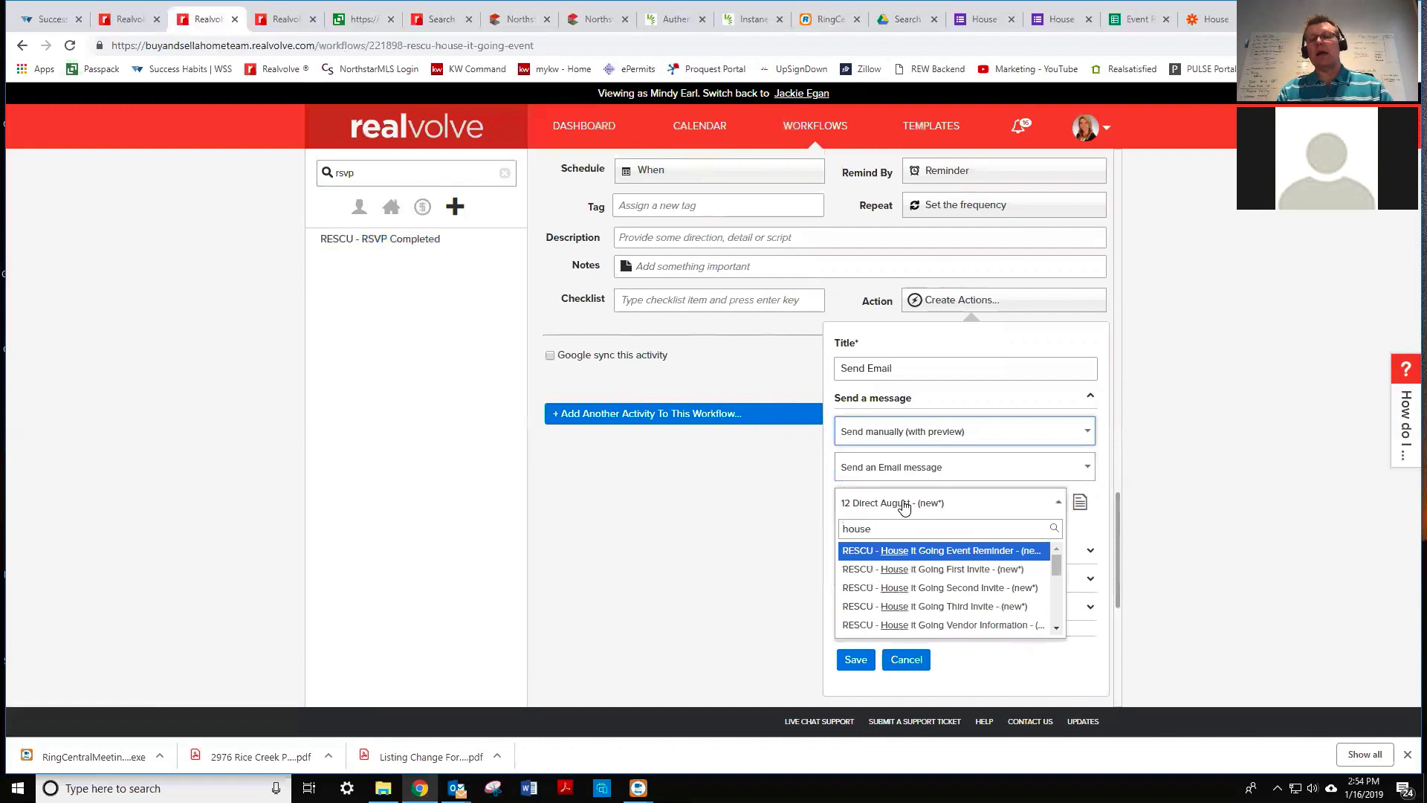
click(946, 589)
click(855, 659)
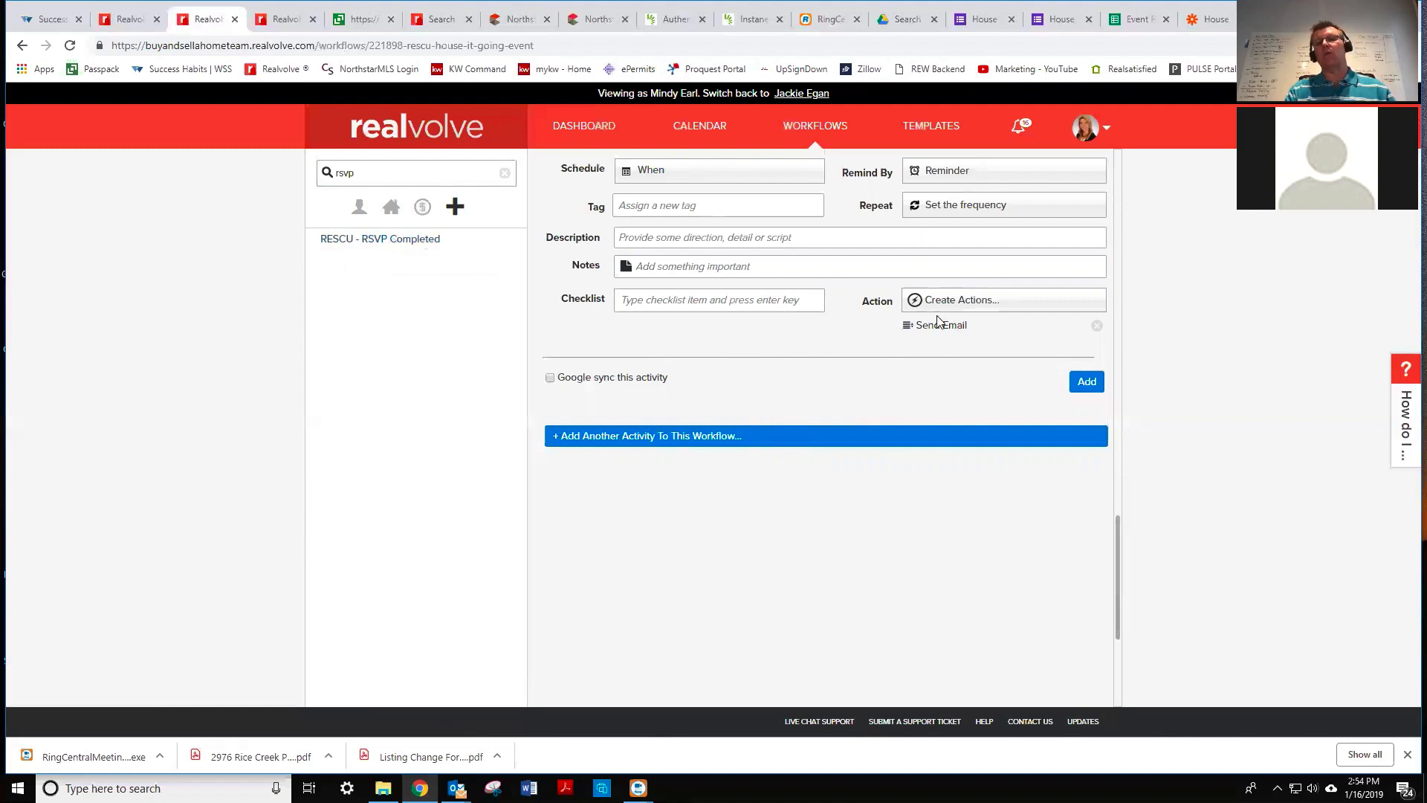
click(1091, 382)
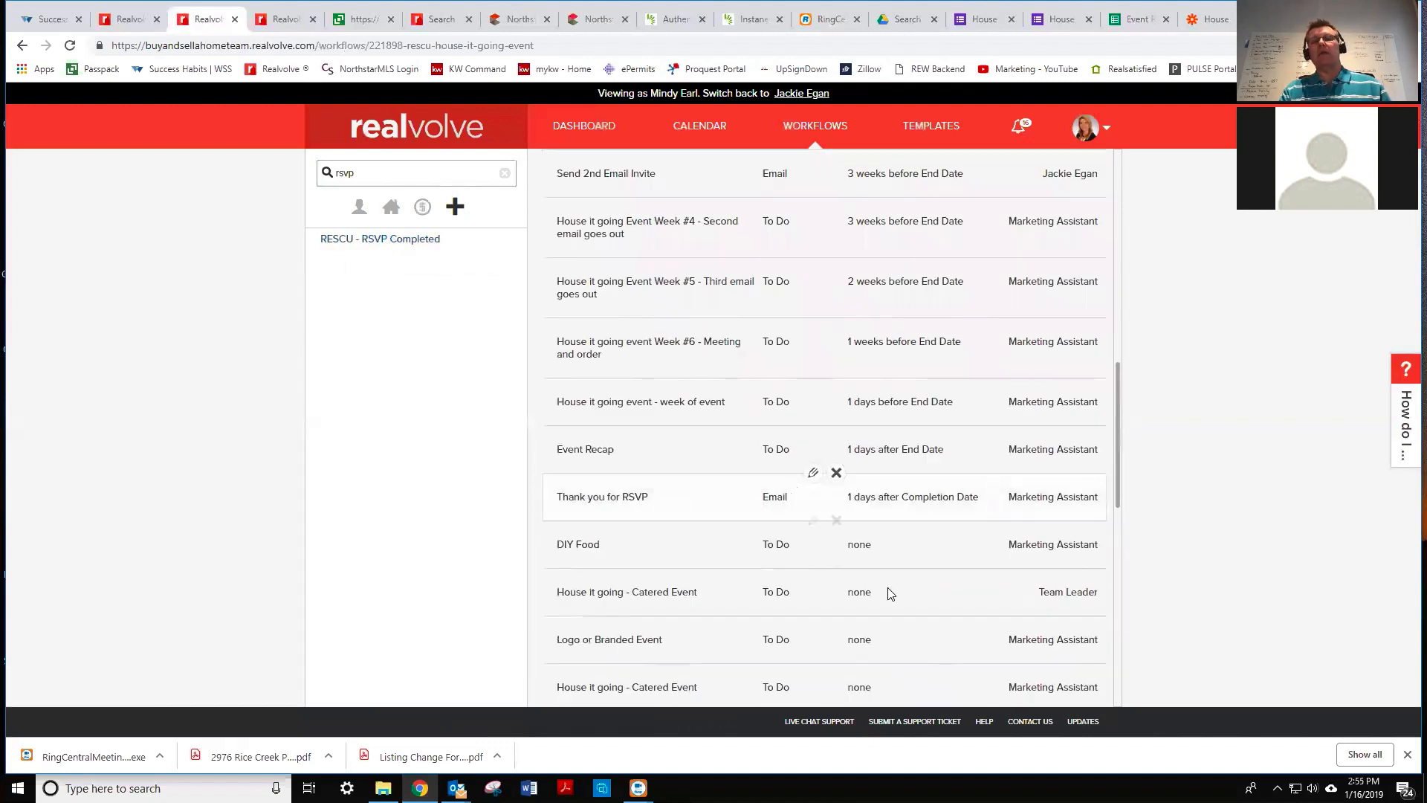
- Assign the activity to the other team member and involve contacts tagged House it Going 2019
scroll(1114, 408, down, 3)
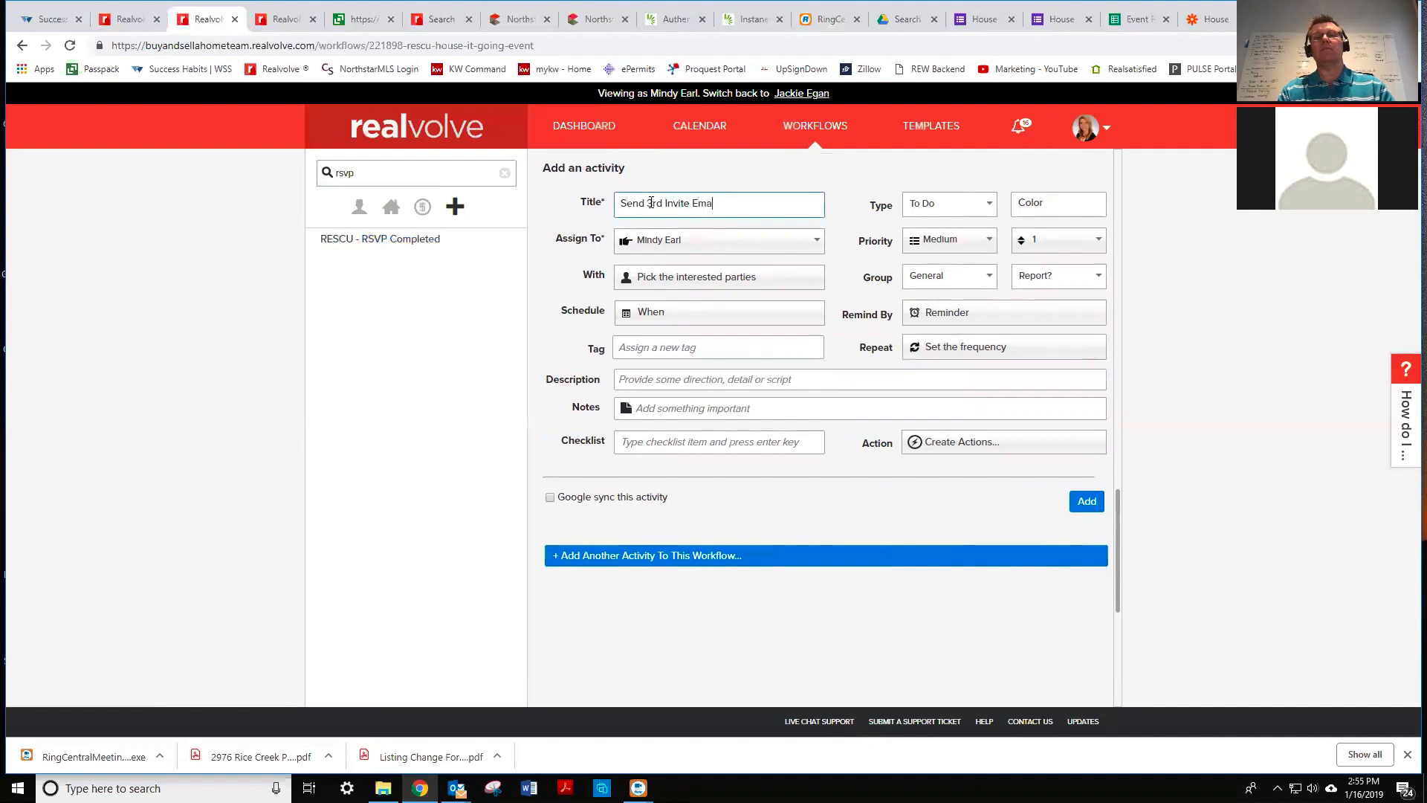
click(669, 249)
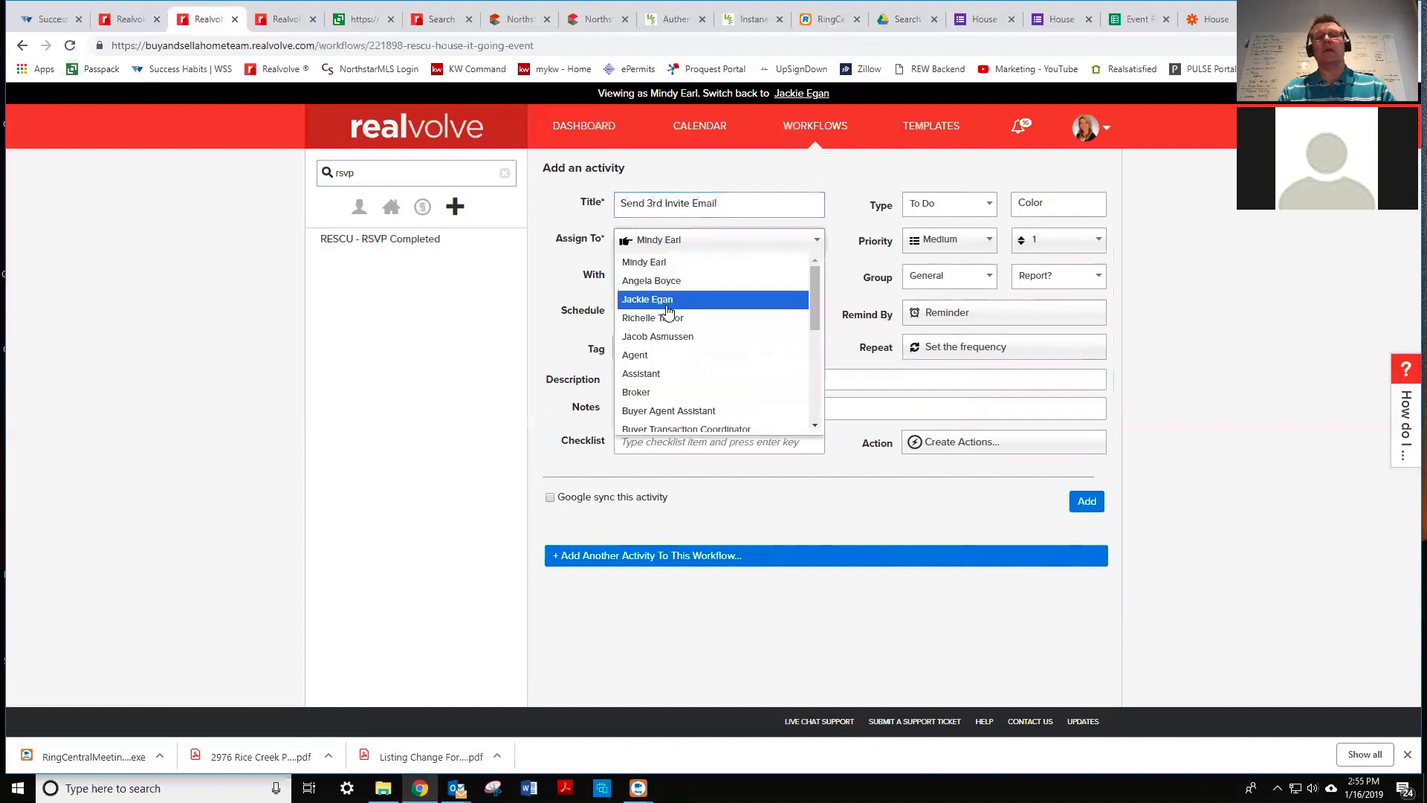
click(668, 301)
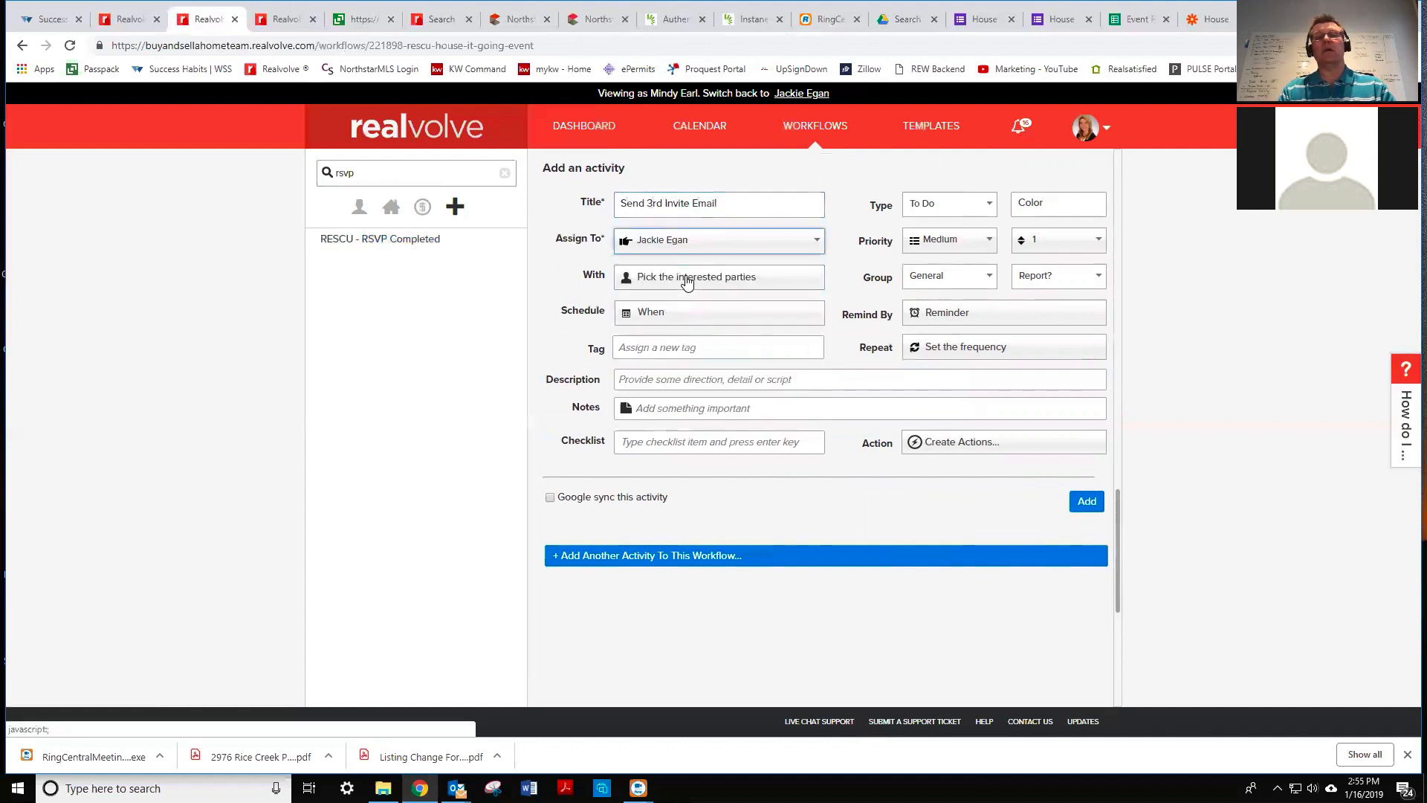
click(686, 279)
click(563, 447)
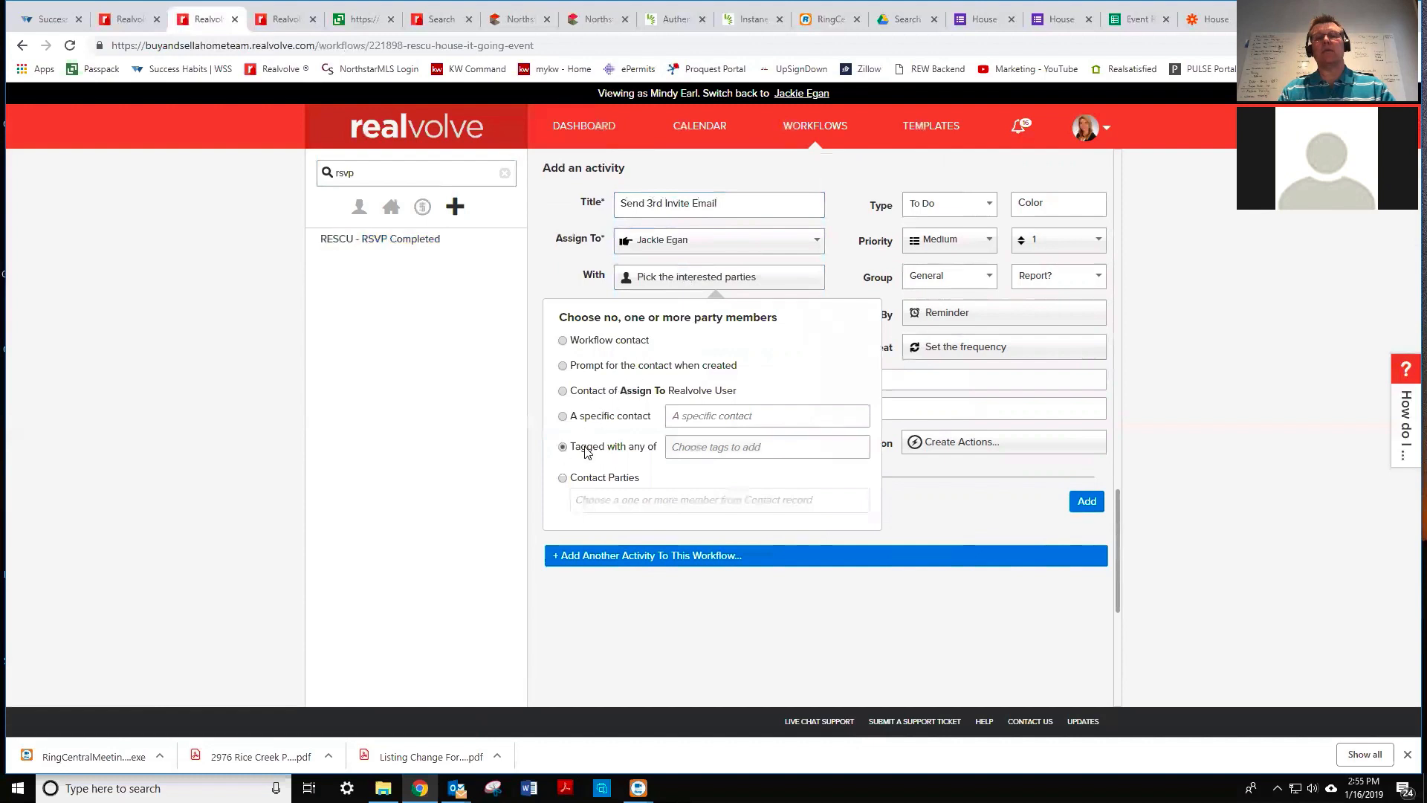
click(690, 444)
text(house)
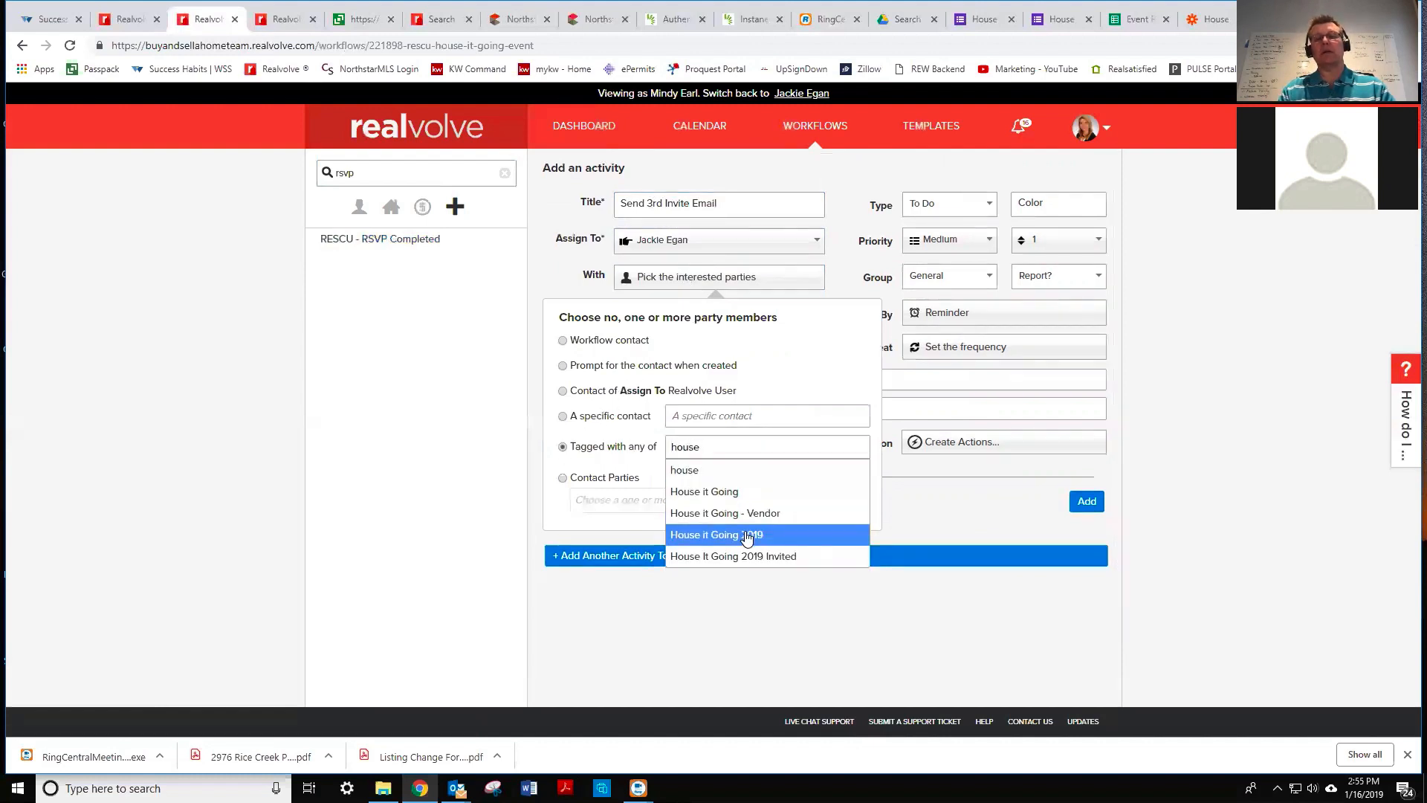
click(747, 537)
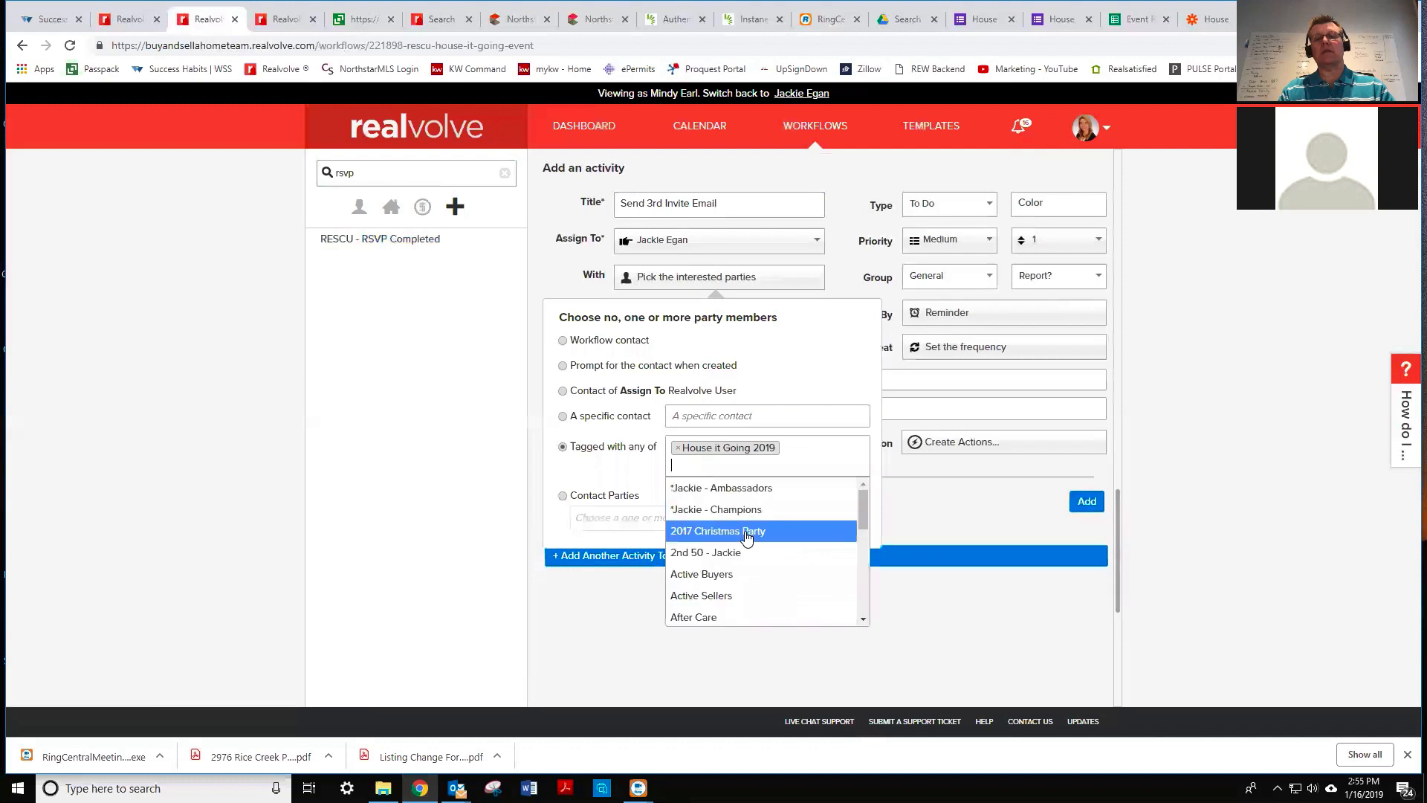
click(842, 292)
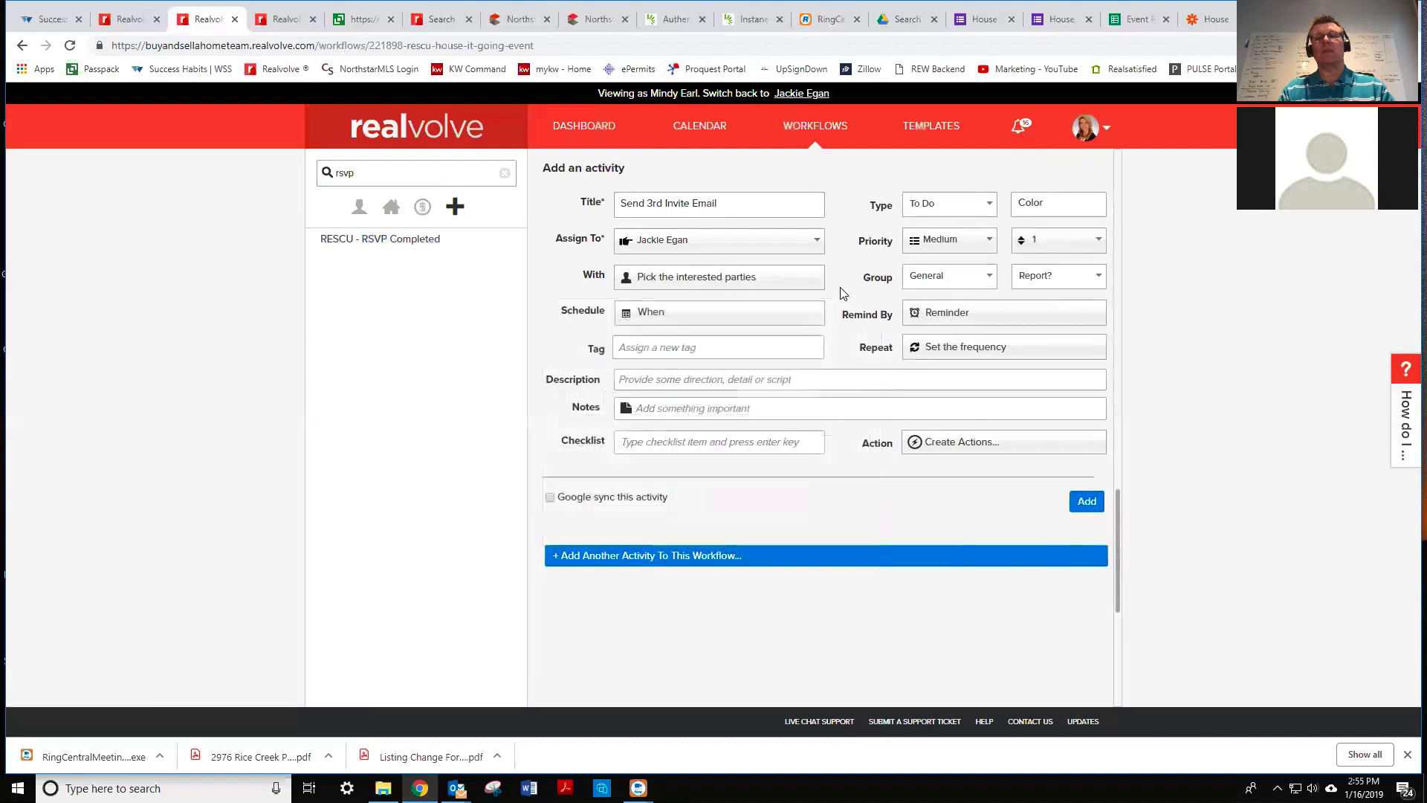
- Schedule it 2 weeks before the End Date and make it an Email activity
click(657, 312)
click(597, 489)
key(BackSpace)
text(2)
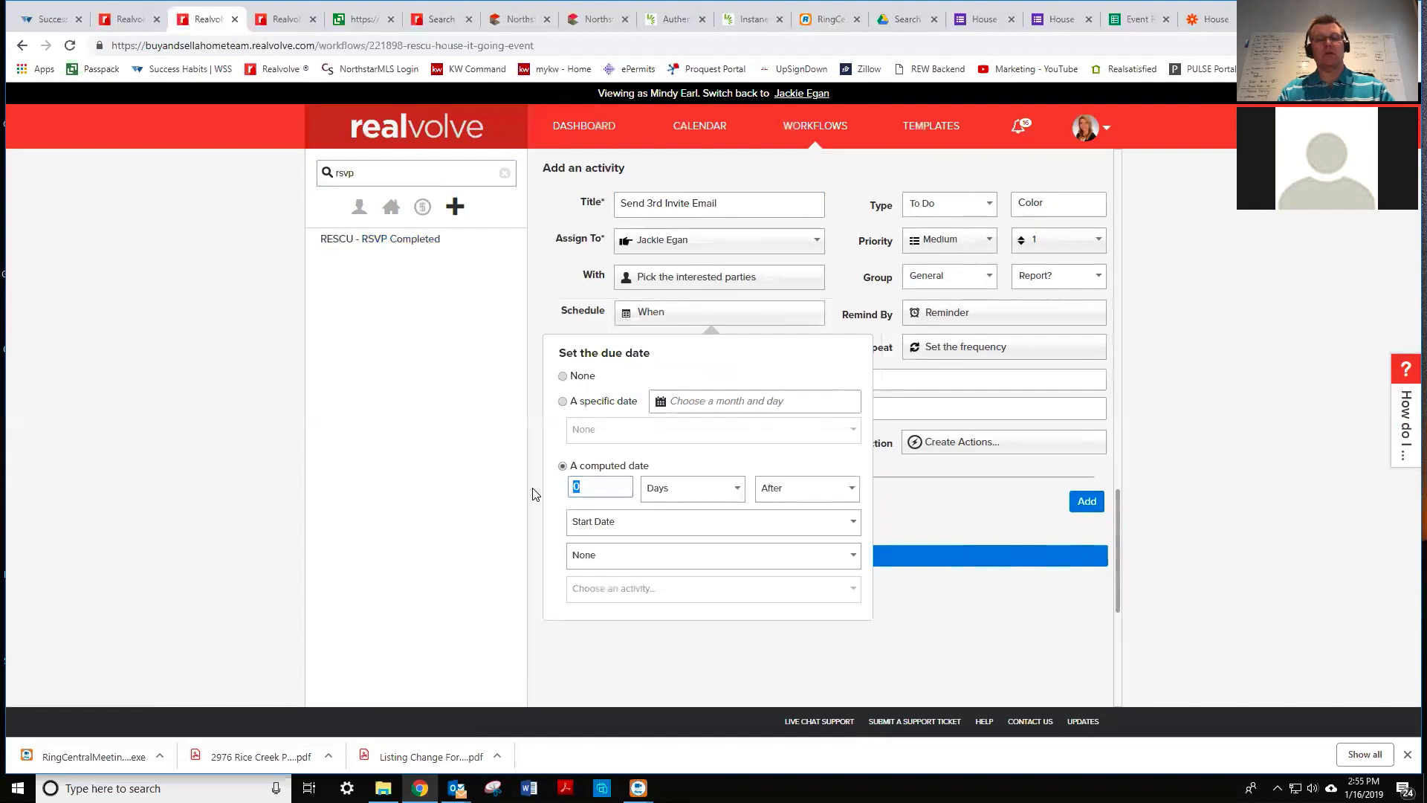
click(695, 492)
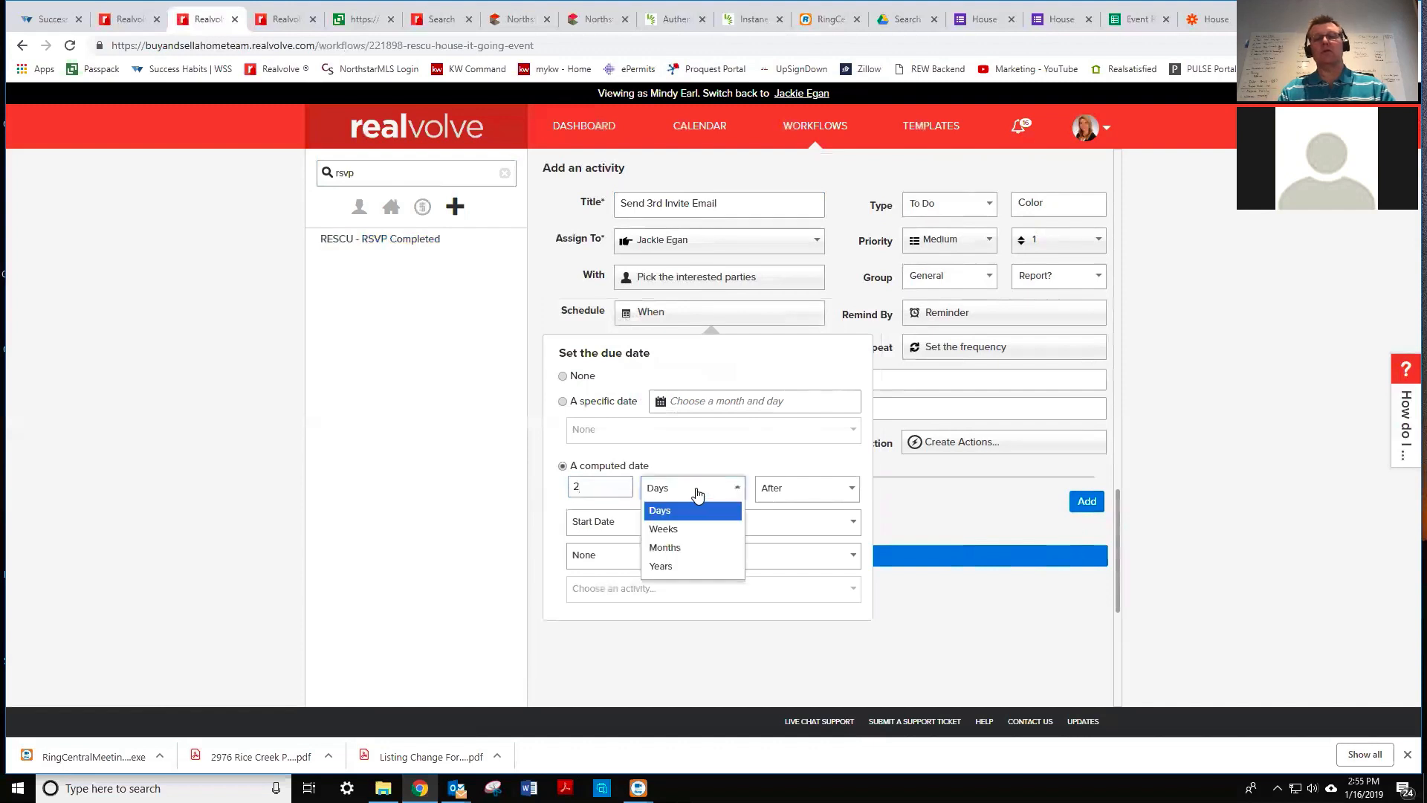
click(694, 530)
click(788, 500)
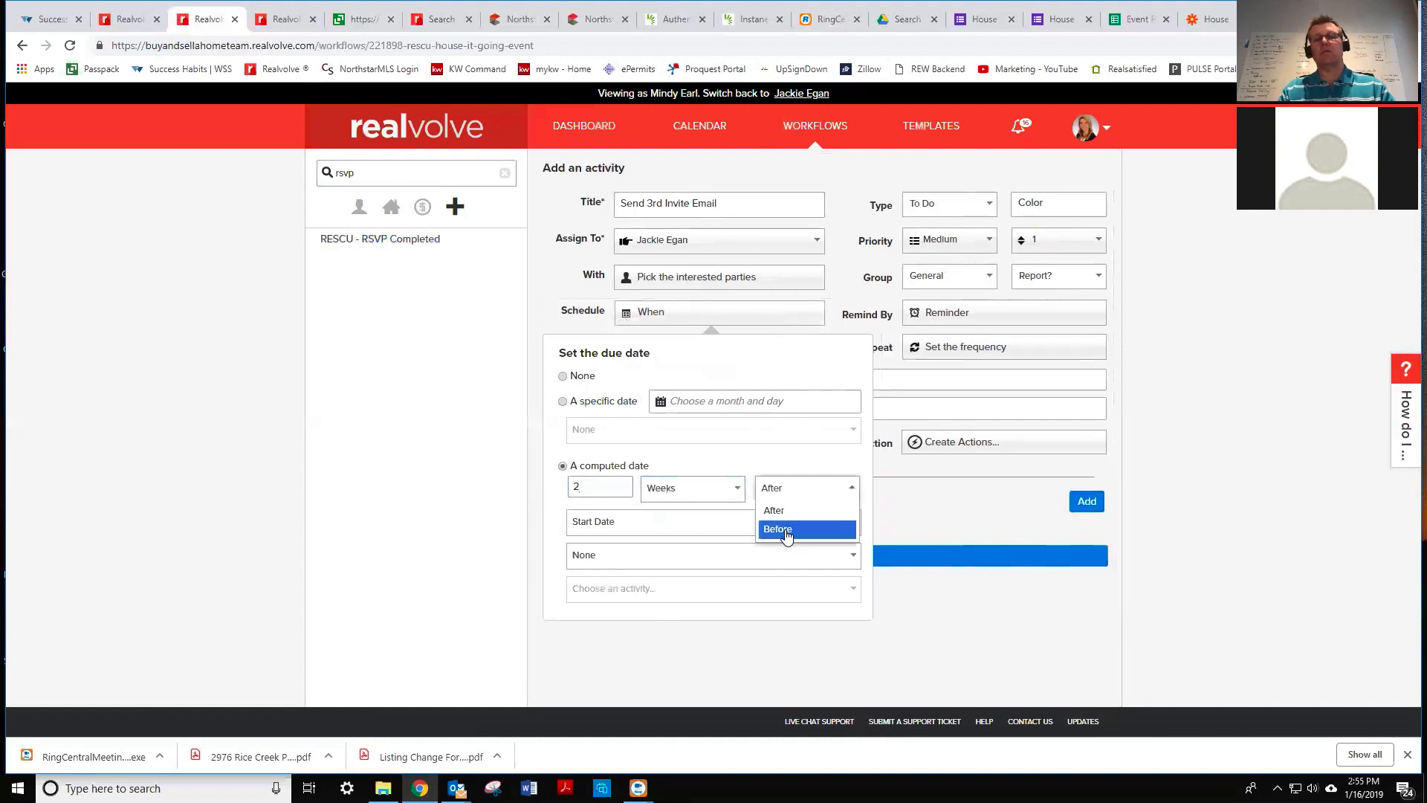
click(788, 527)
click(651, 526)
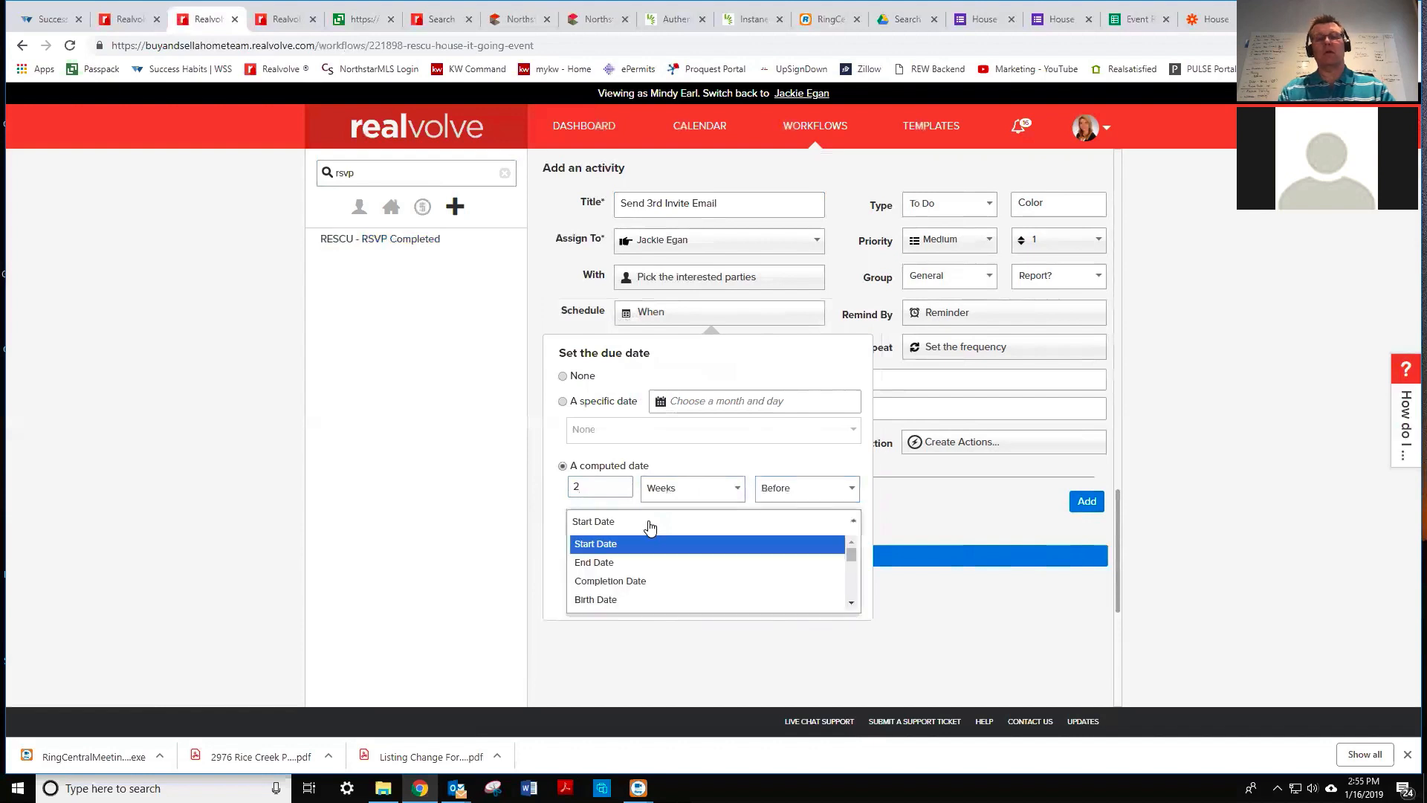
click(610, 562)
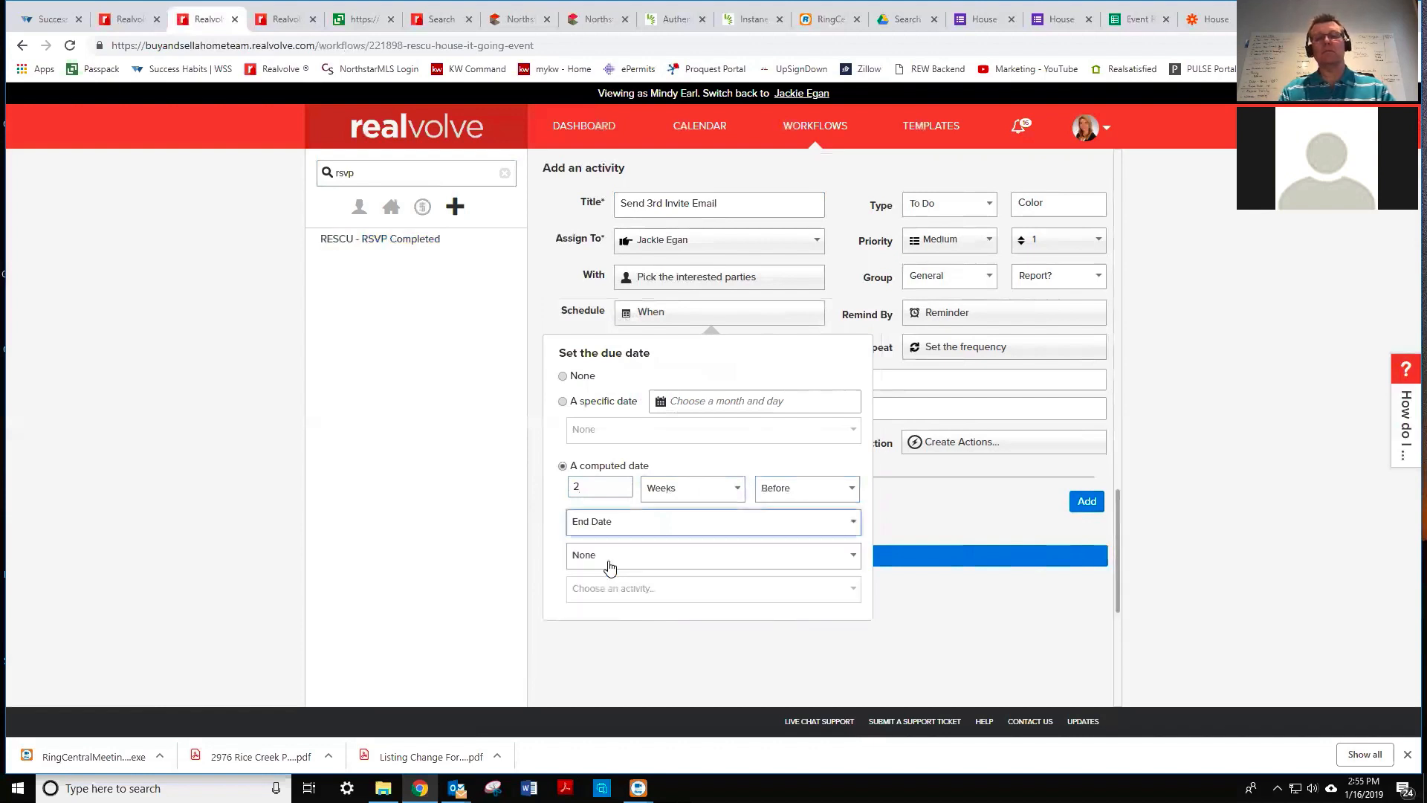
click(932, 205)
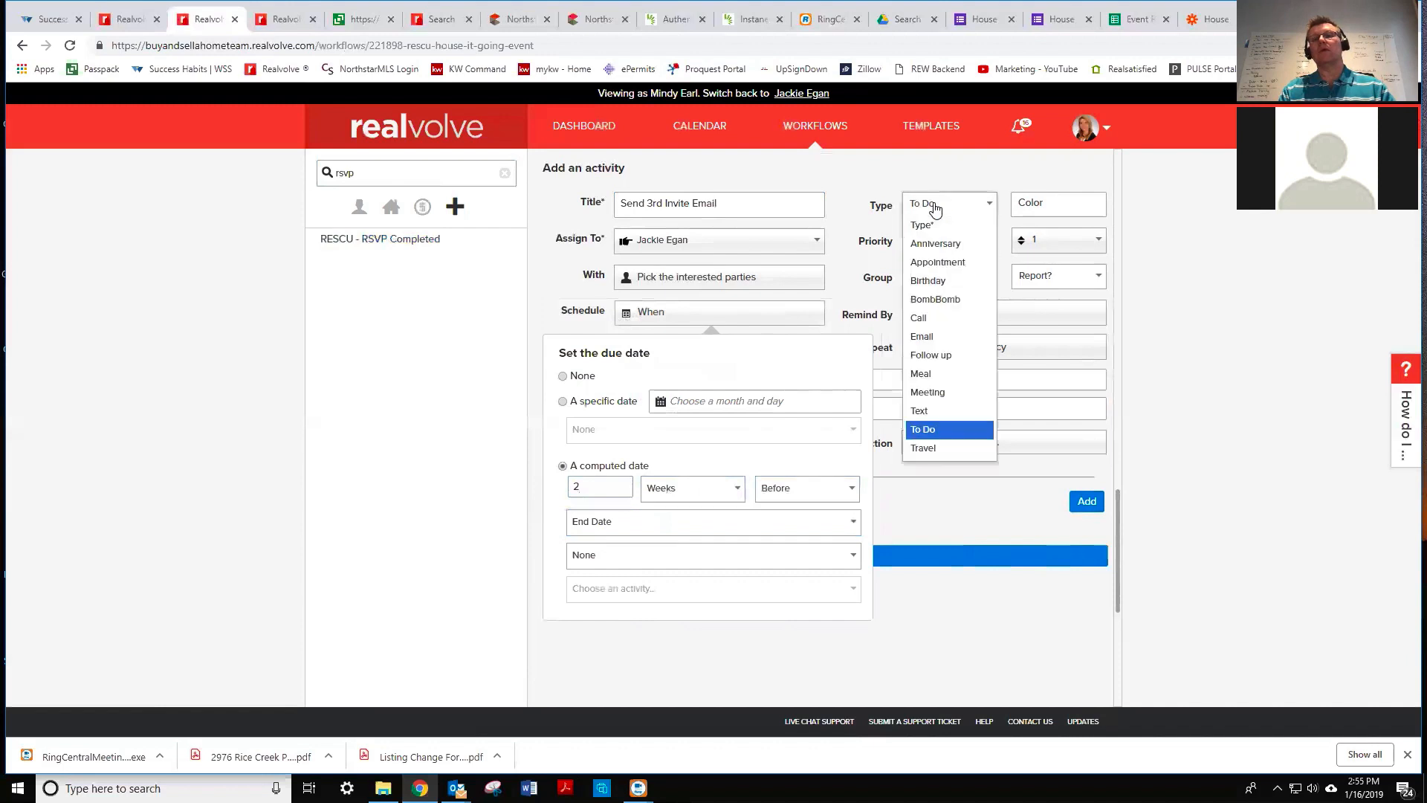
click(932, 337)
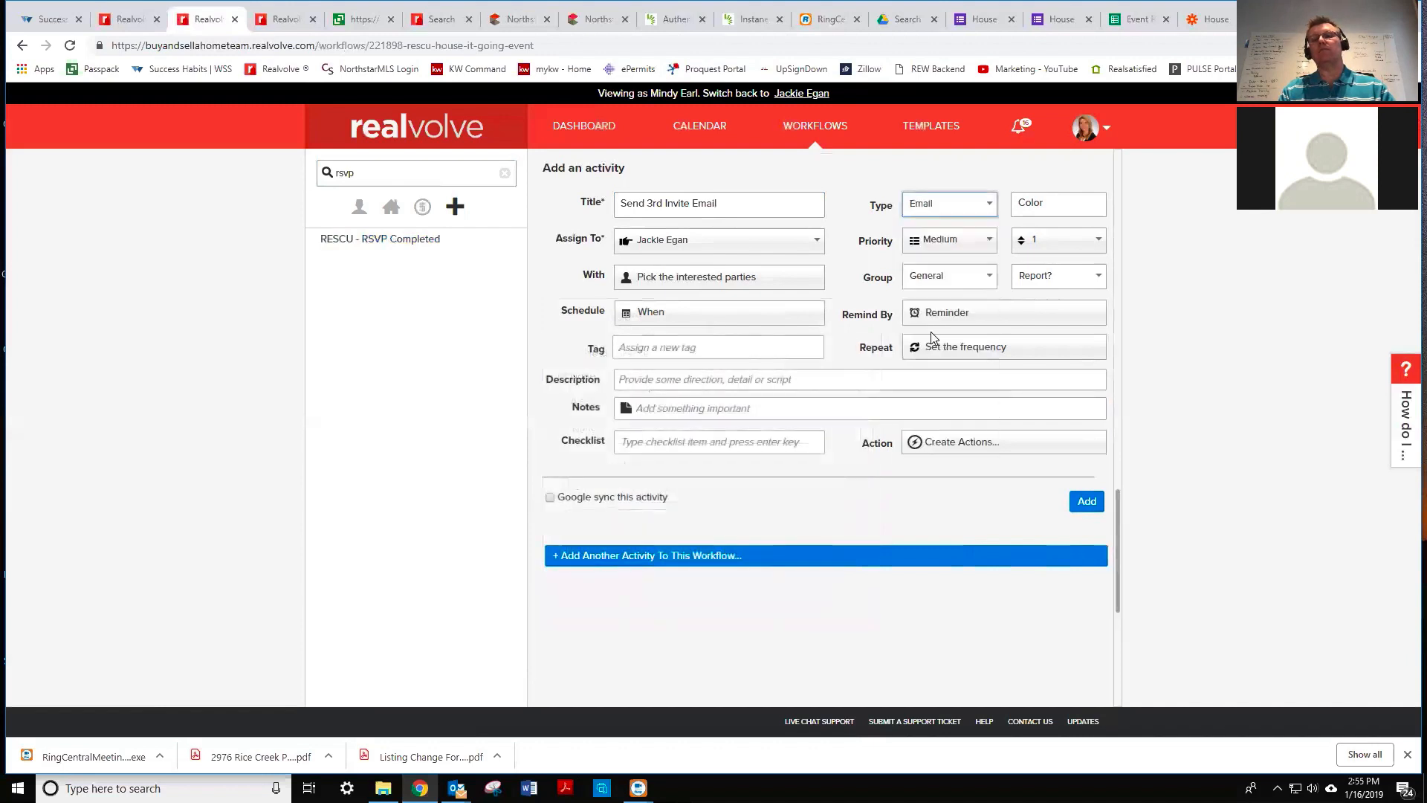
- Create an action sent manually with preview as an email message
click(974, 443)
click(901, 512)
text(Send Email)
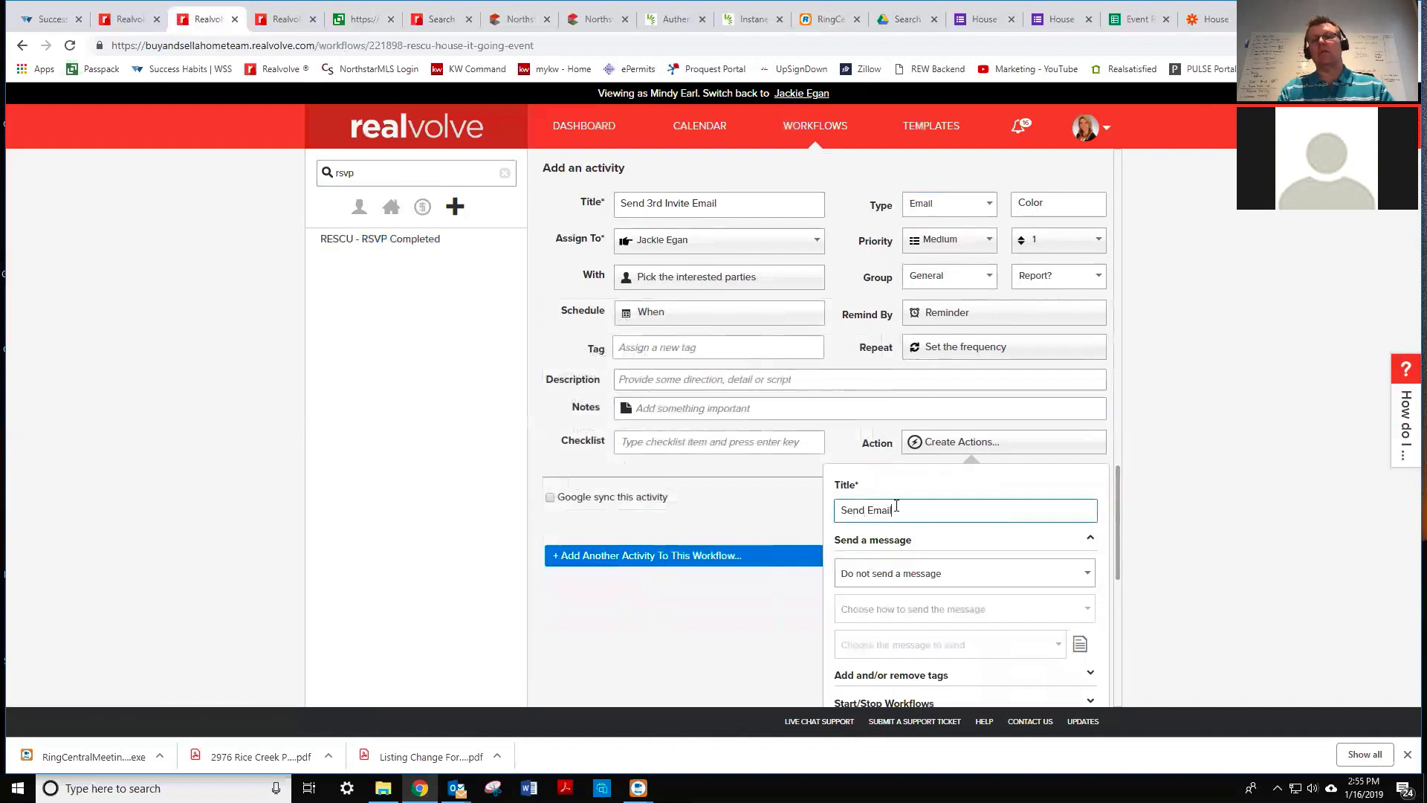
click(885, 572)
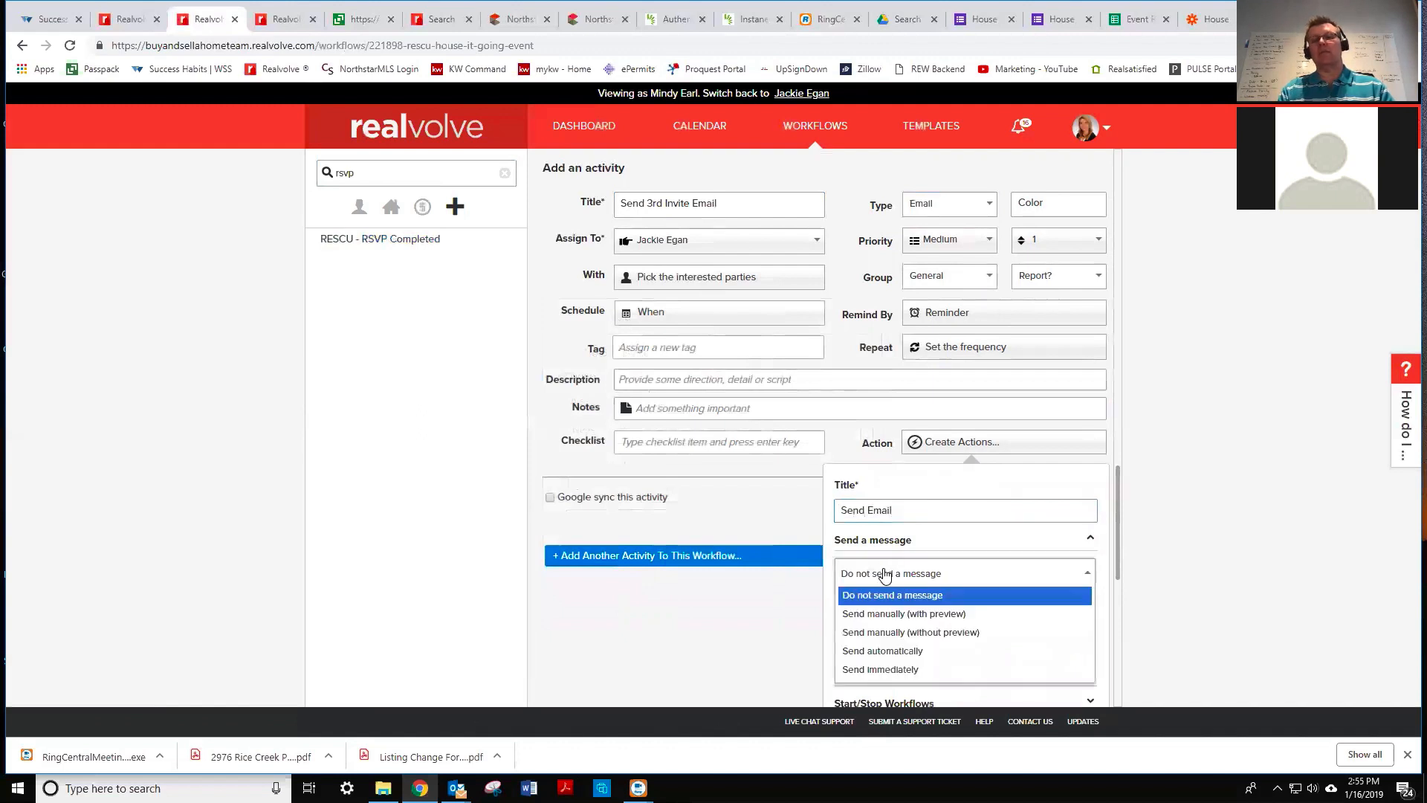
click(884, 621)
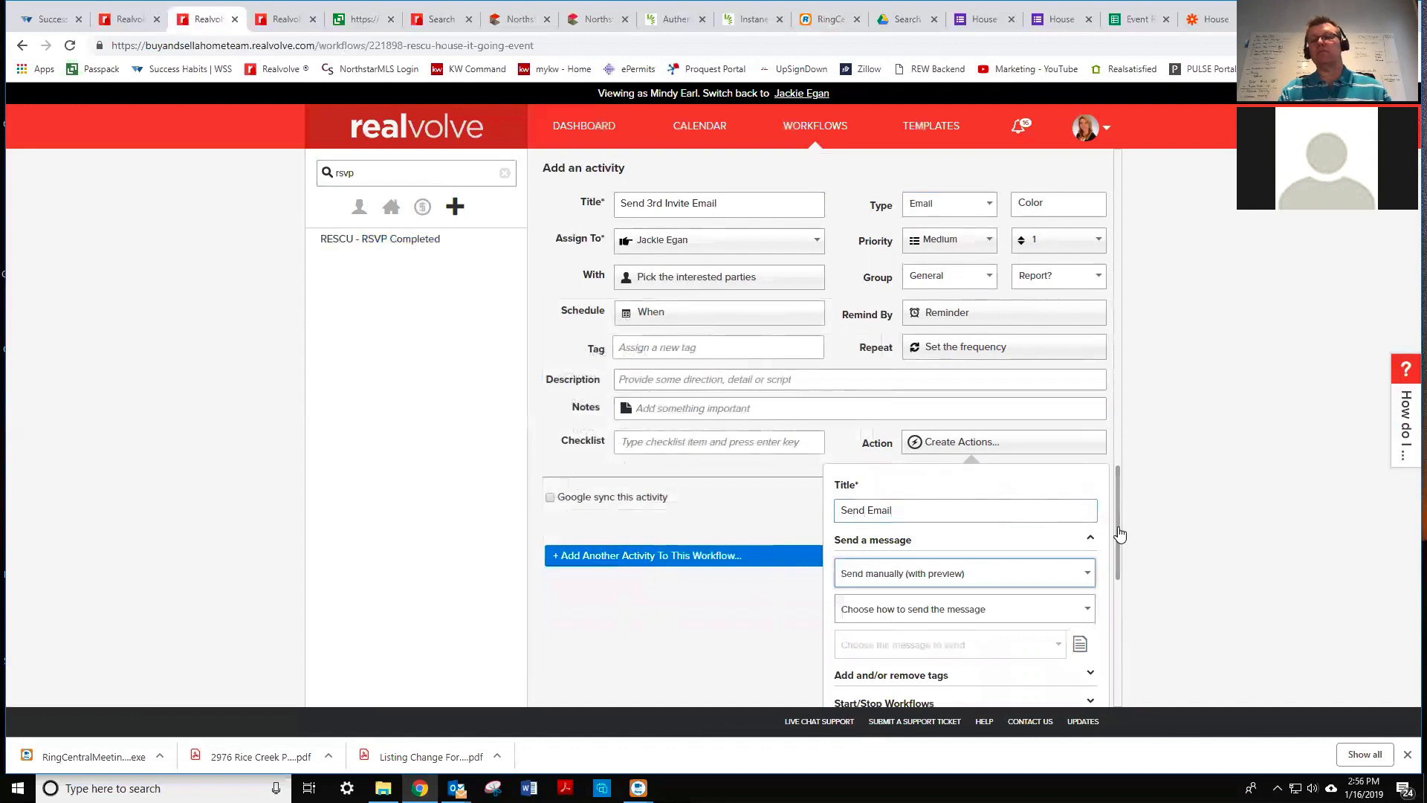
scroll(1119, 548, down, 1)
scroll(1119, 547, down, 1)
scroll(1119, 567, down, 1)
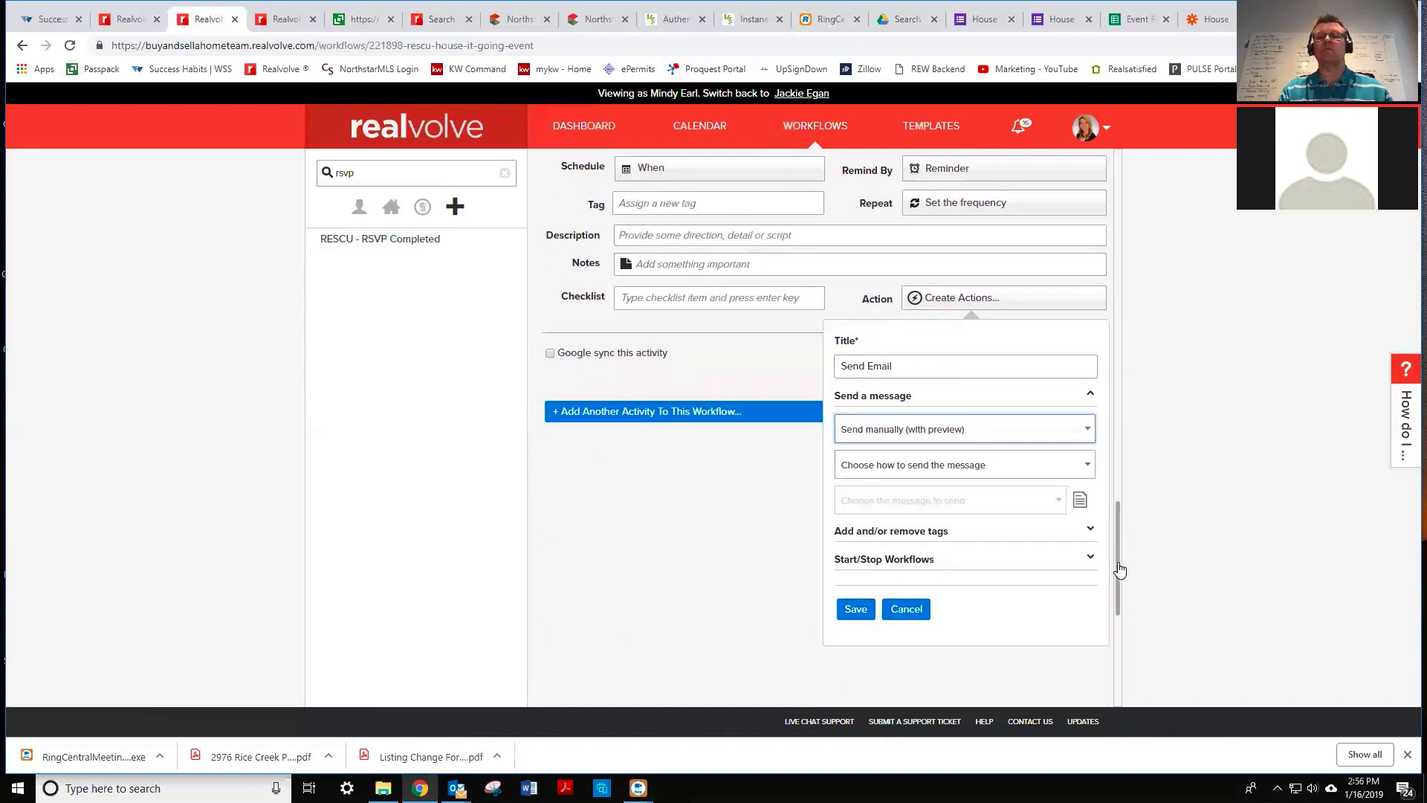
click(885, 447)
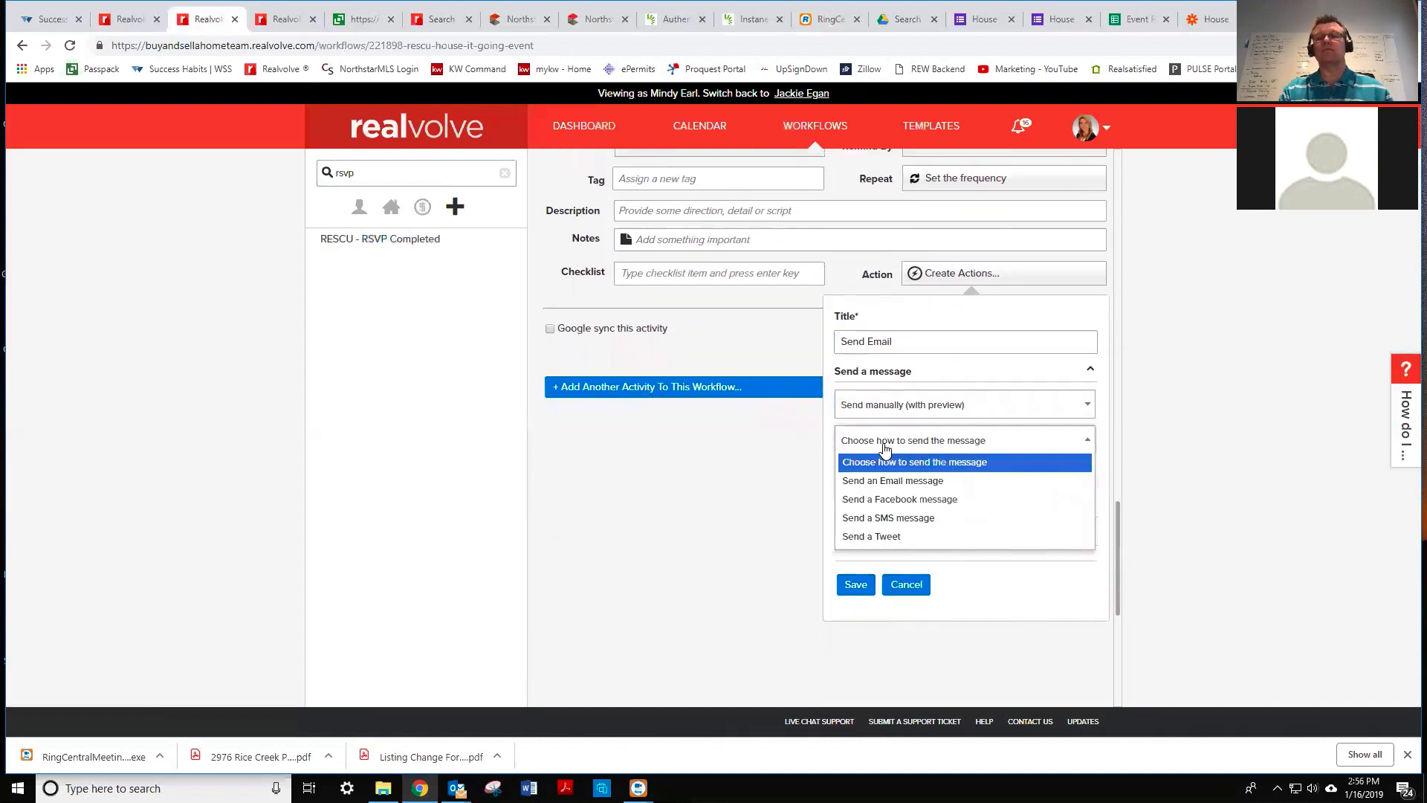
click(885, 480)
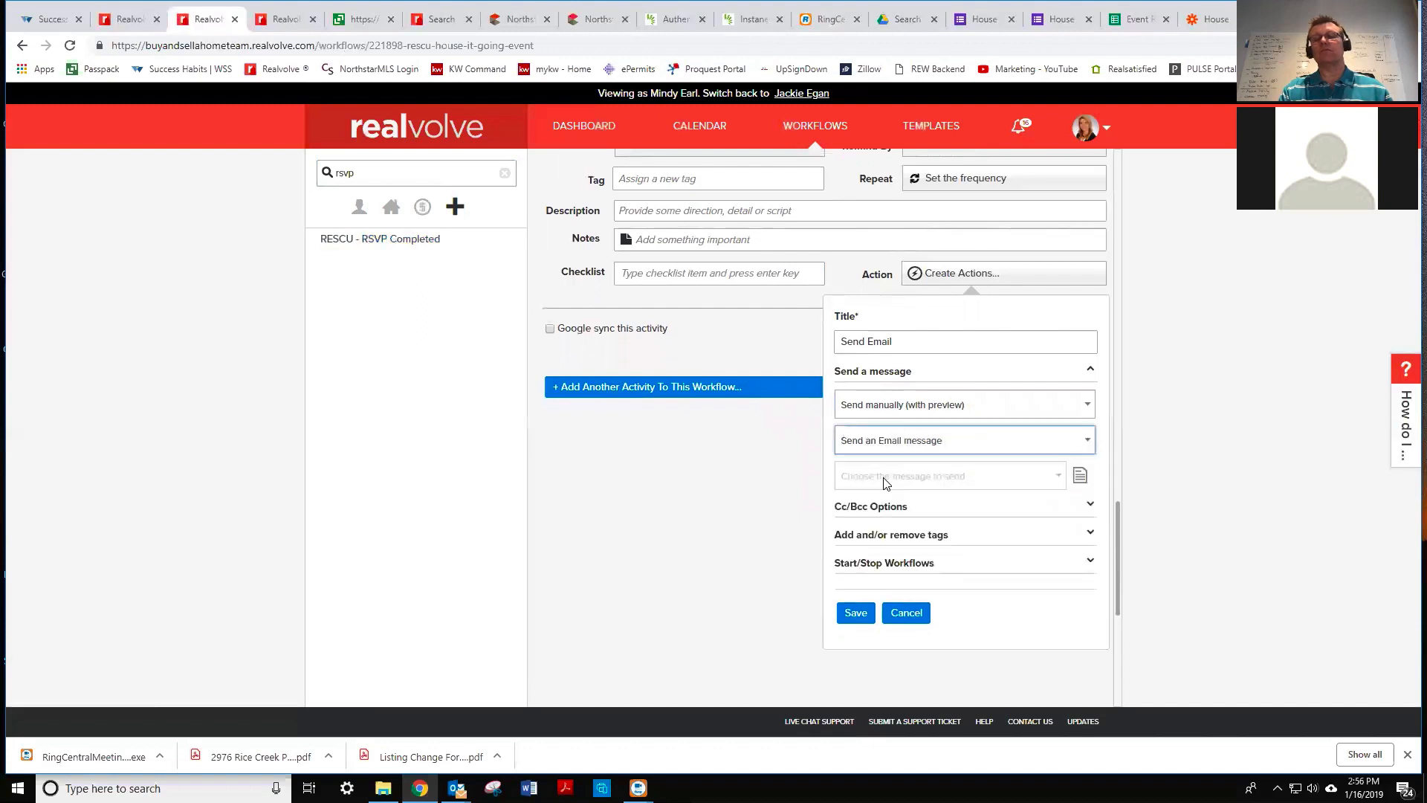
- Use the RESCU - House It Going Third Invite template, save the action, and add the activity
click(922, 479)
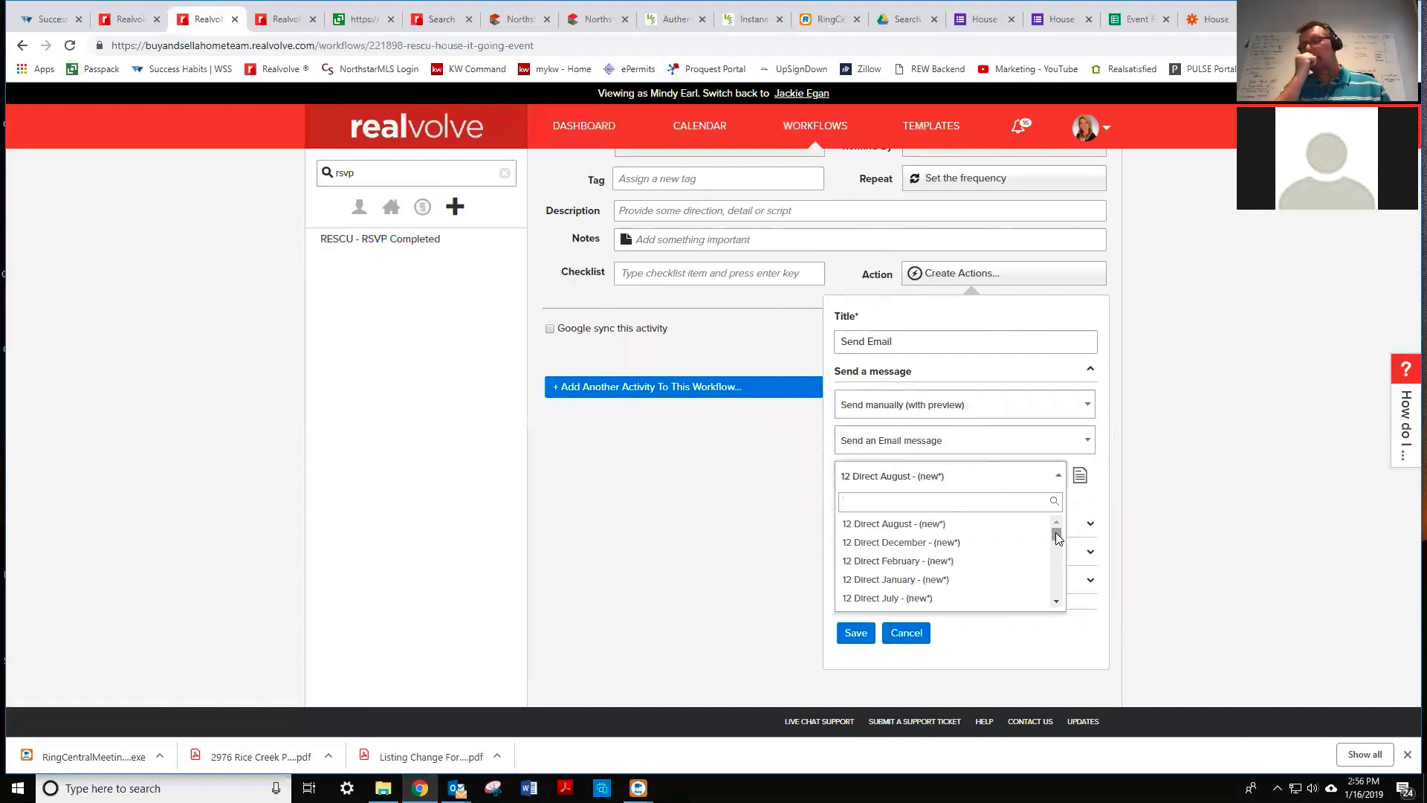
text(house)
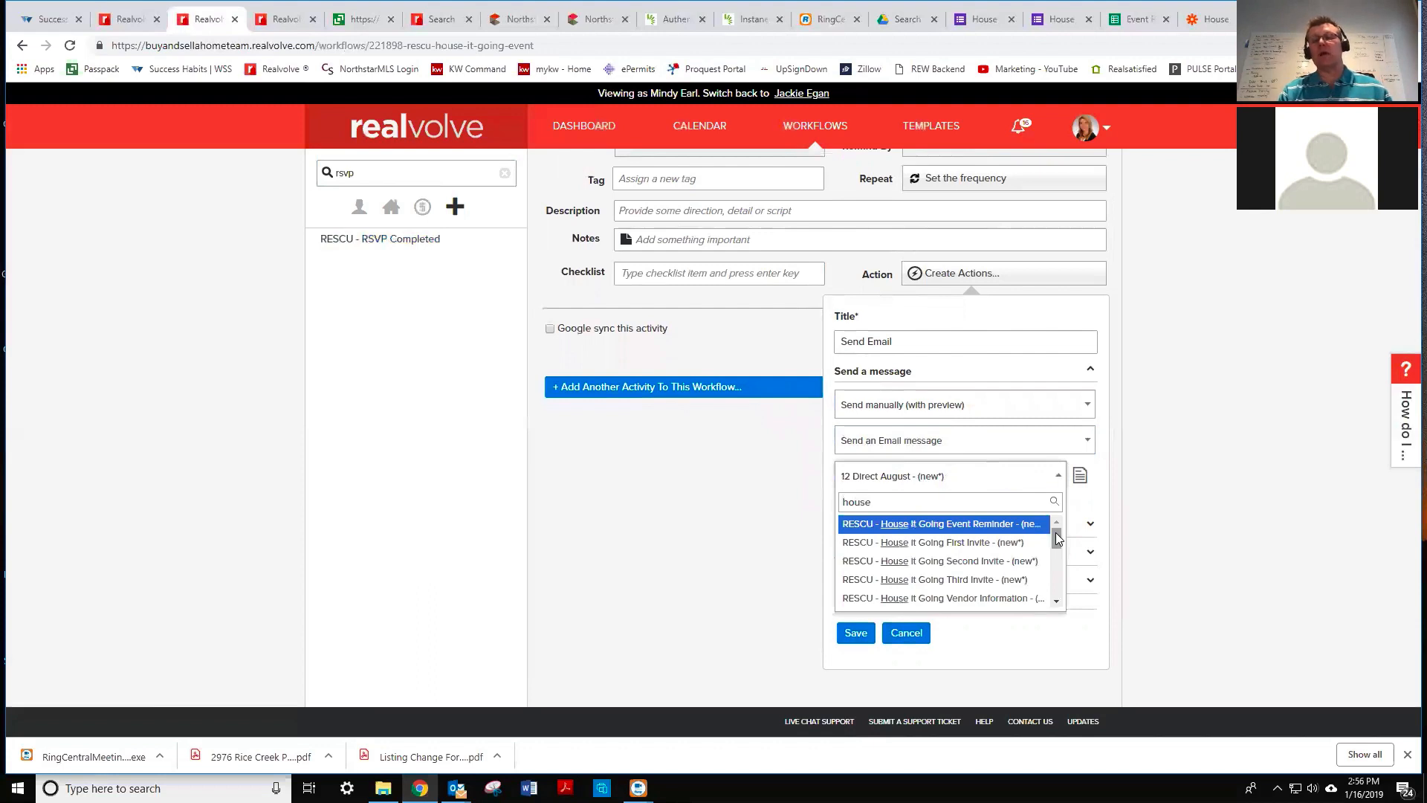
click(1000, 581)
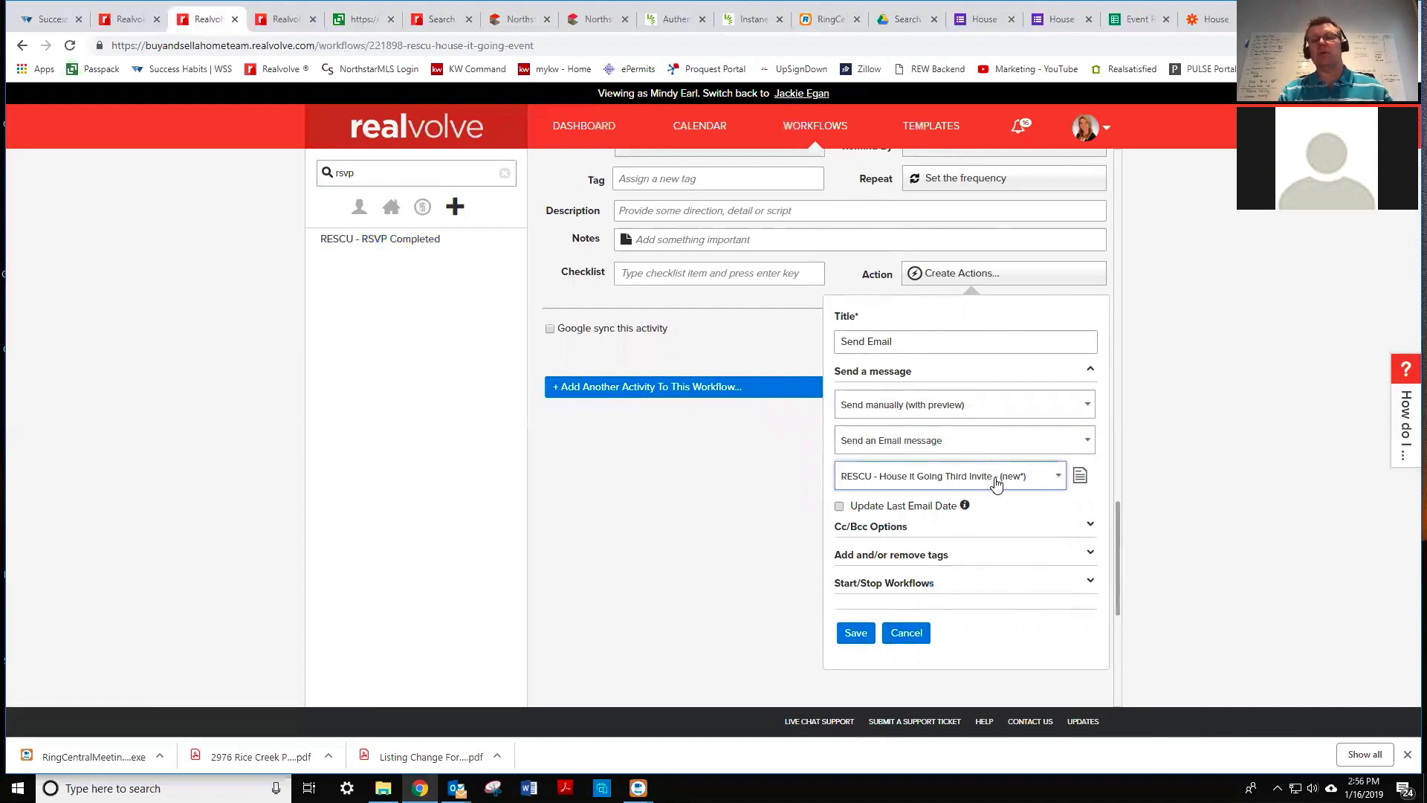
click(856, 634)
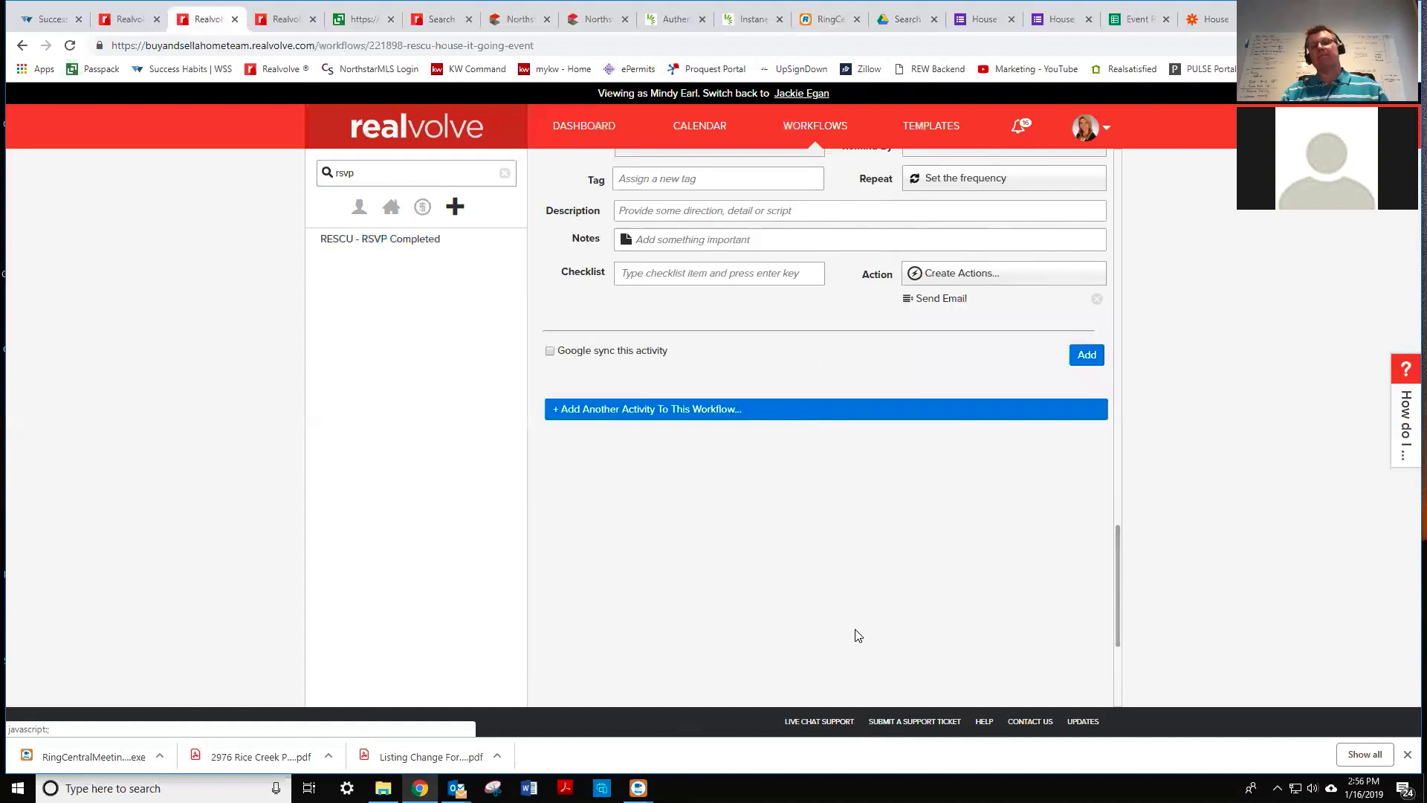
click(1089, 357)
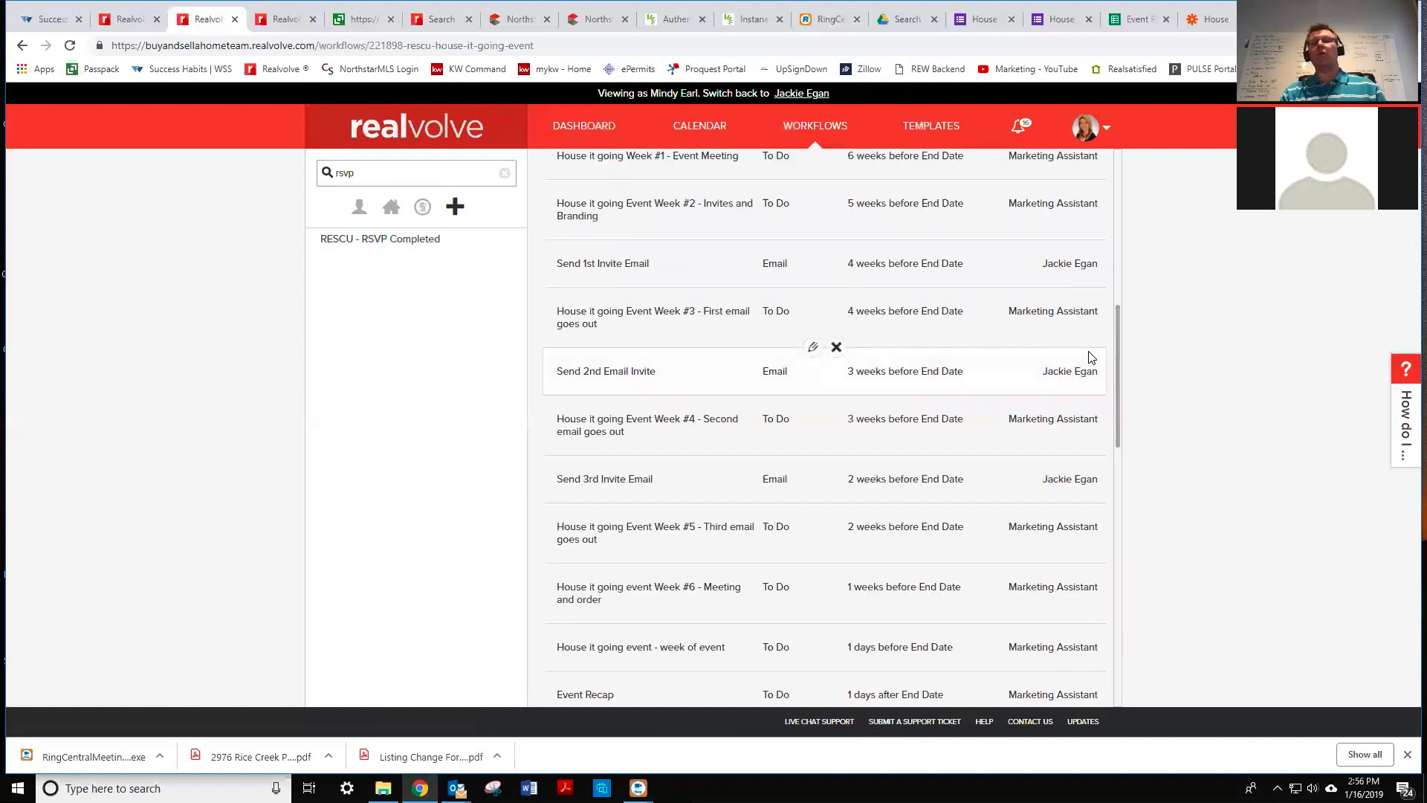
- Add a 'Login and Send via' teammate checklist item to the Week #3 task and update it
drag(1118, 322, 1120, 288)
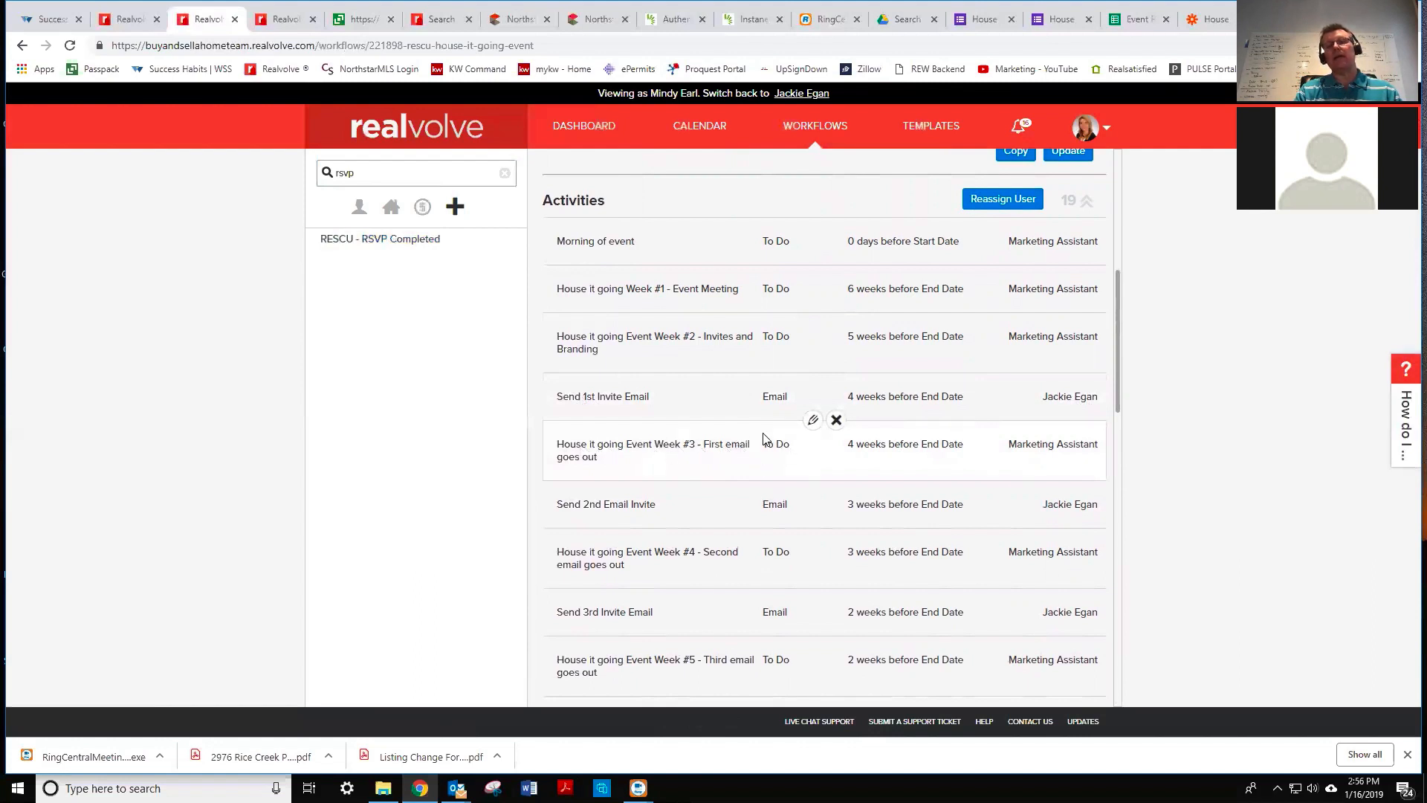
click(814, 422)
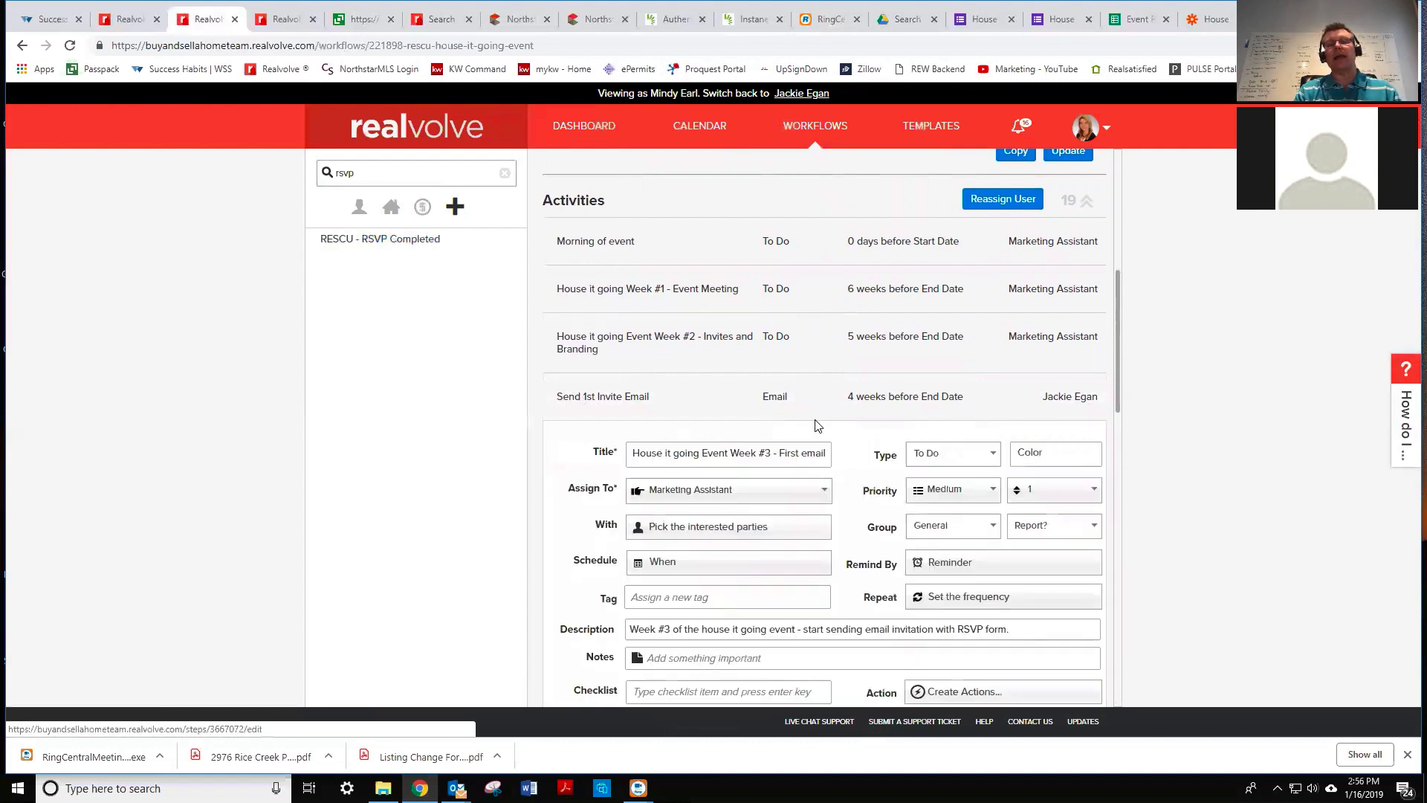
scroll(816, 424, down, 3)
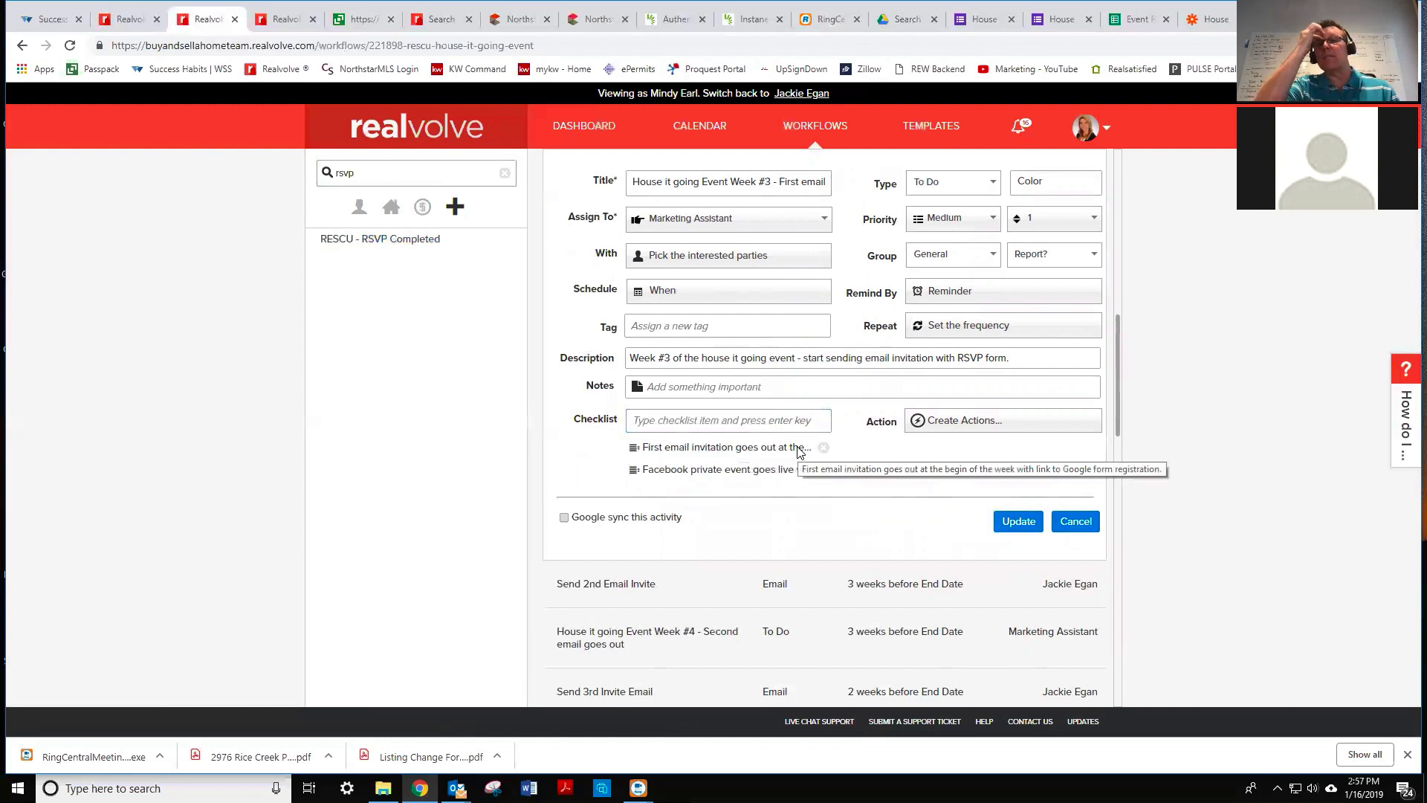
click(769, 420)
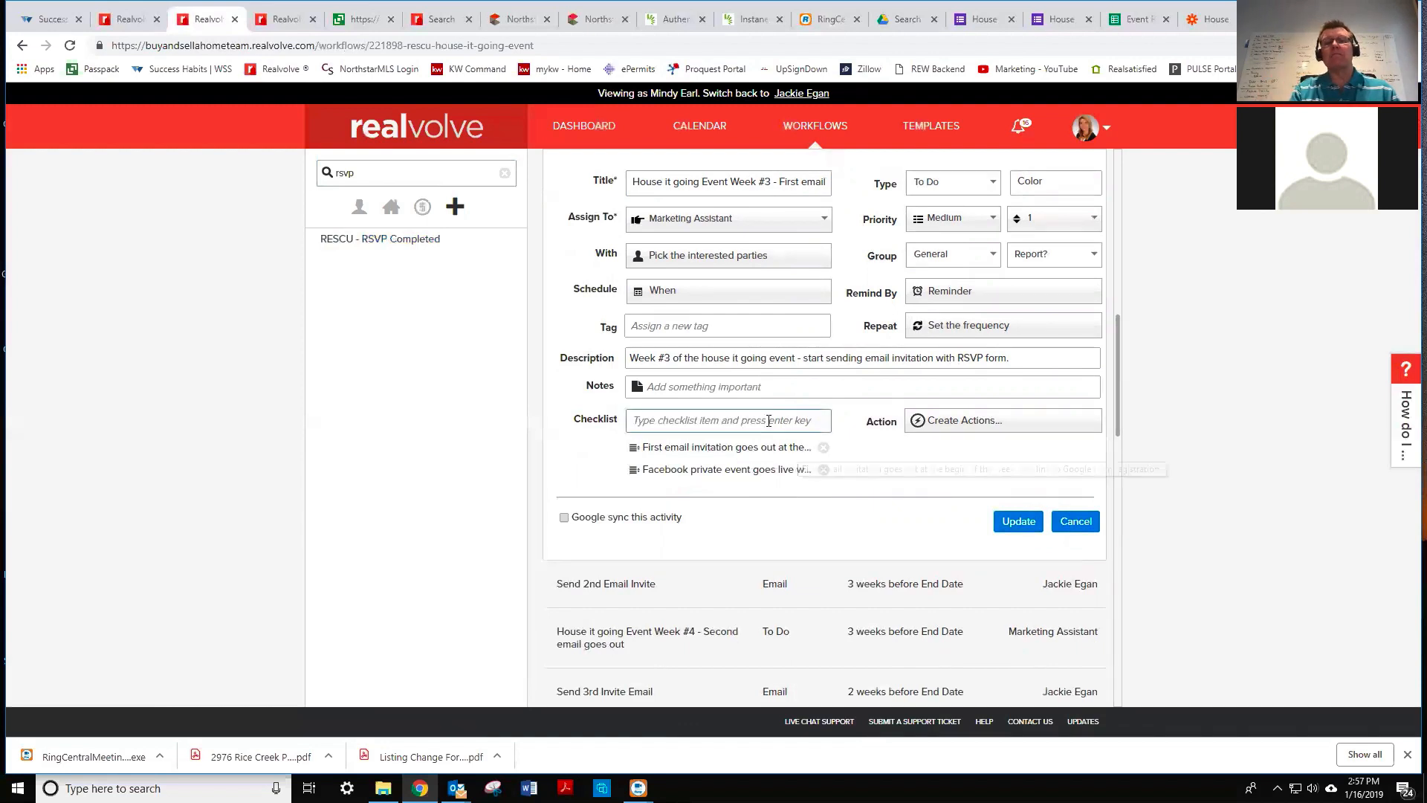
text(Lovin)
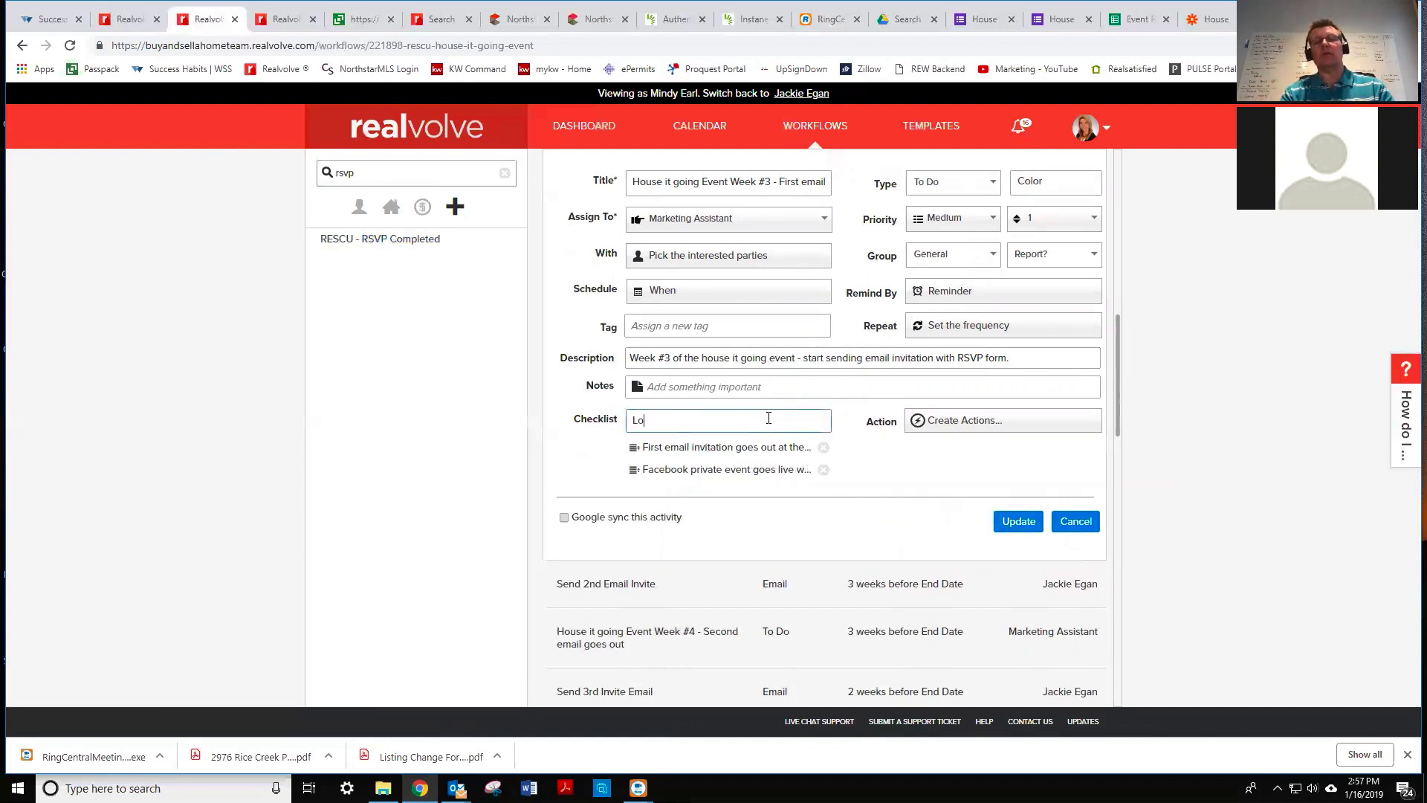
key(BackSpace)
key(BackSpace)
key(BackSpace)
text(gin)
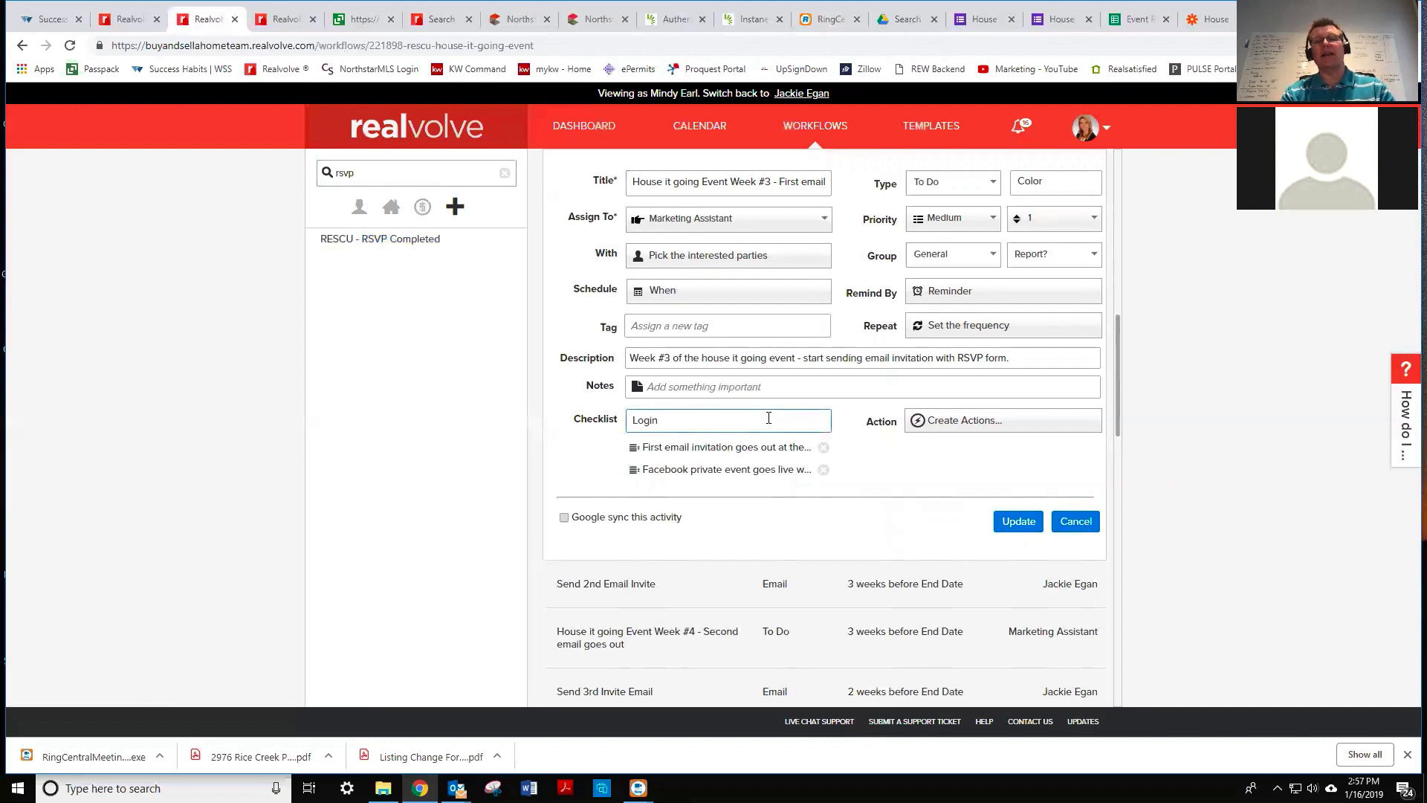
text( and )
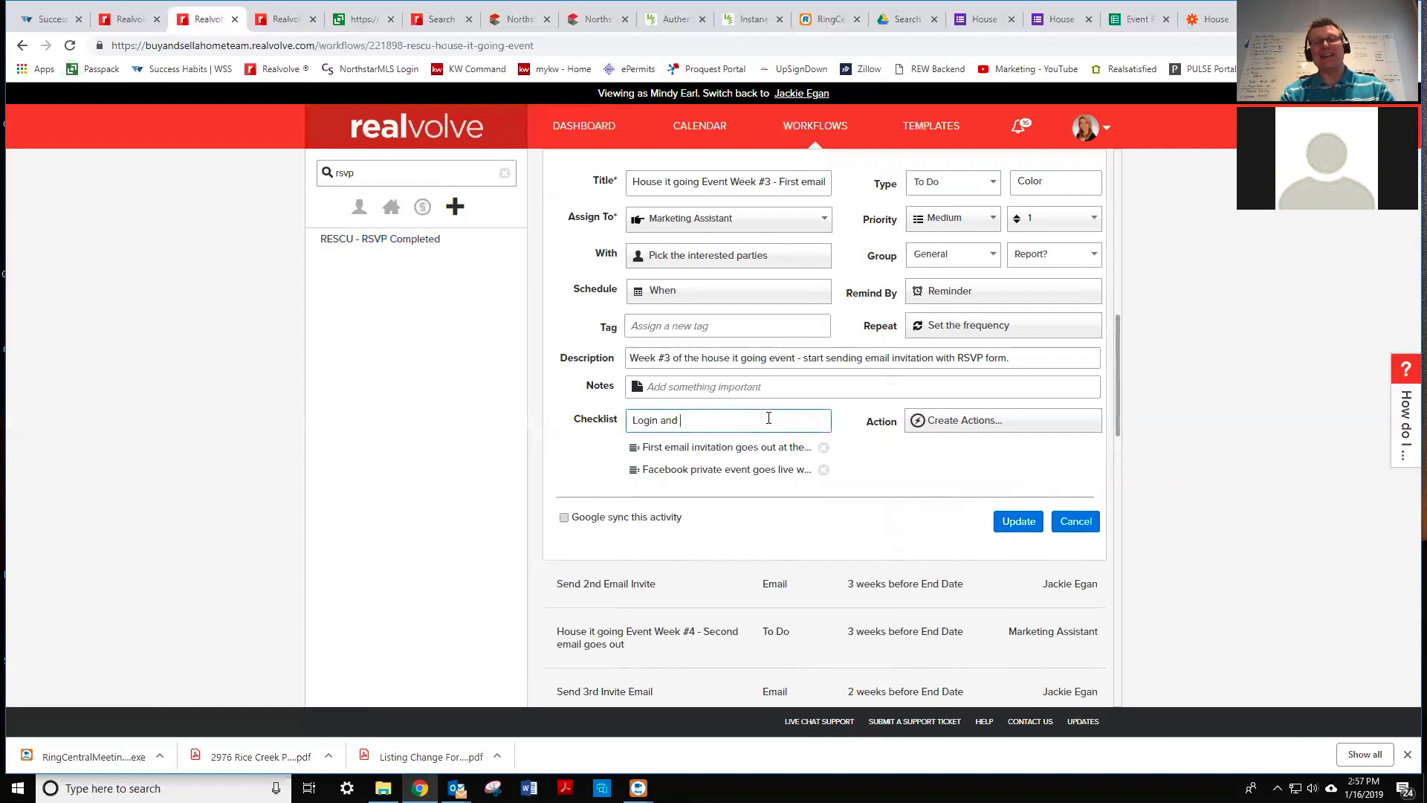
text(Send vai)
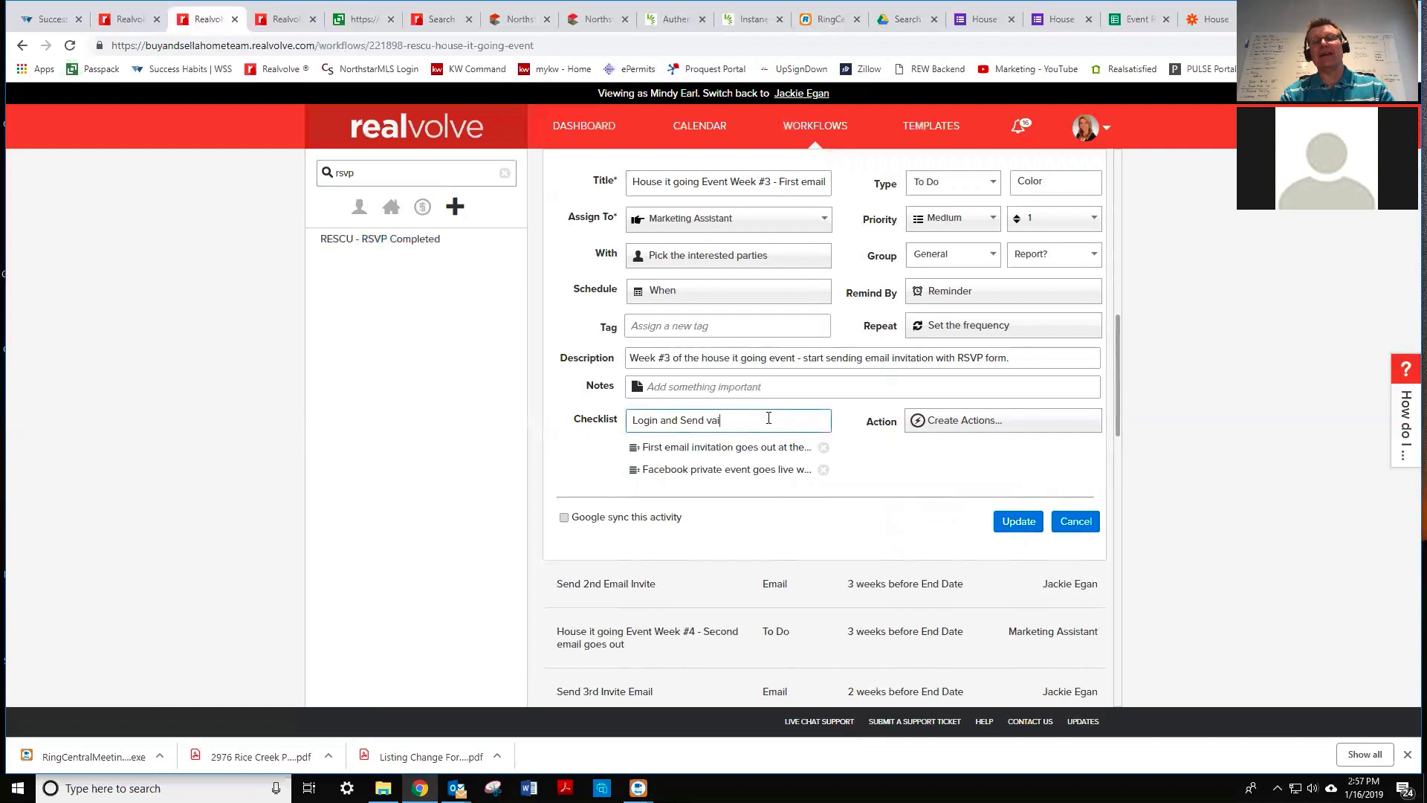
key(BackSpace)
key(BackSpace)
text(ia Jackie)
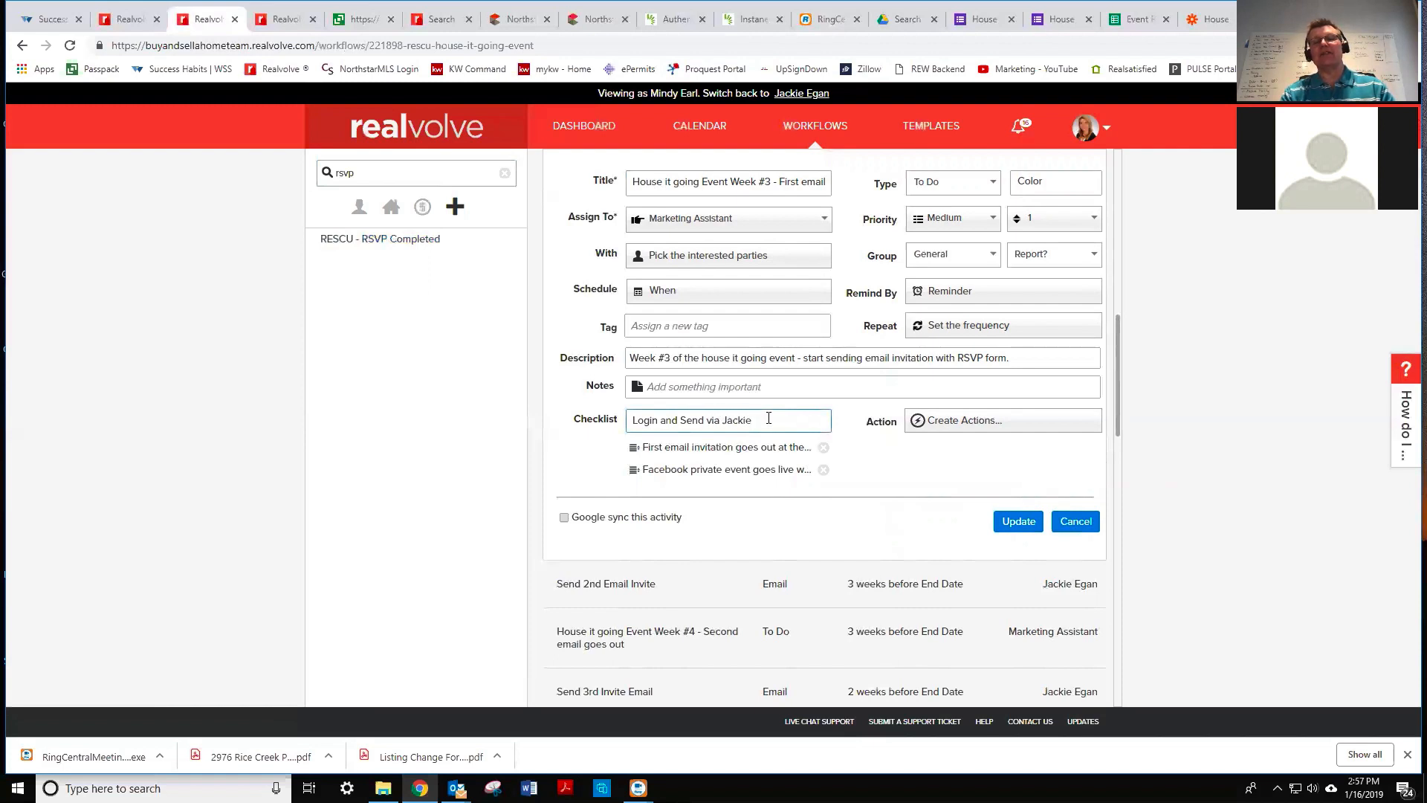
key(Return)
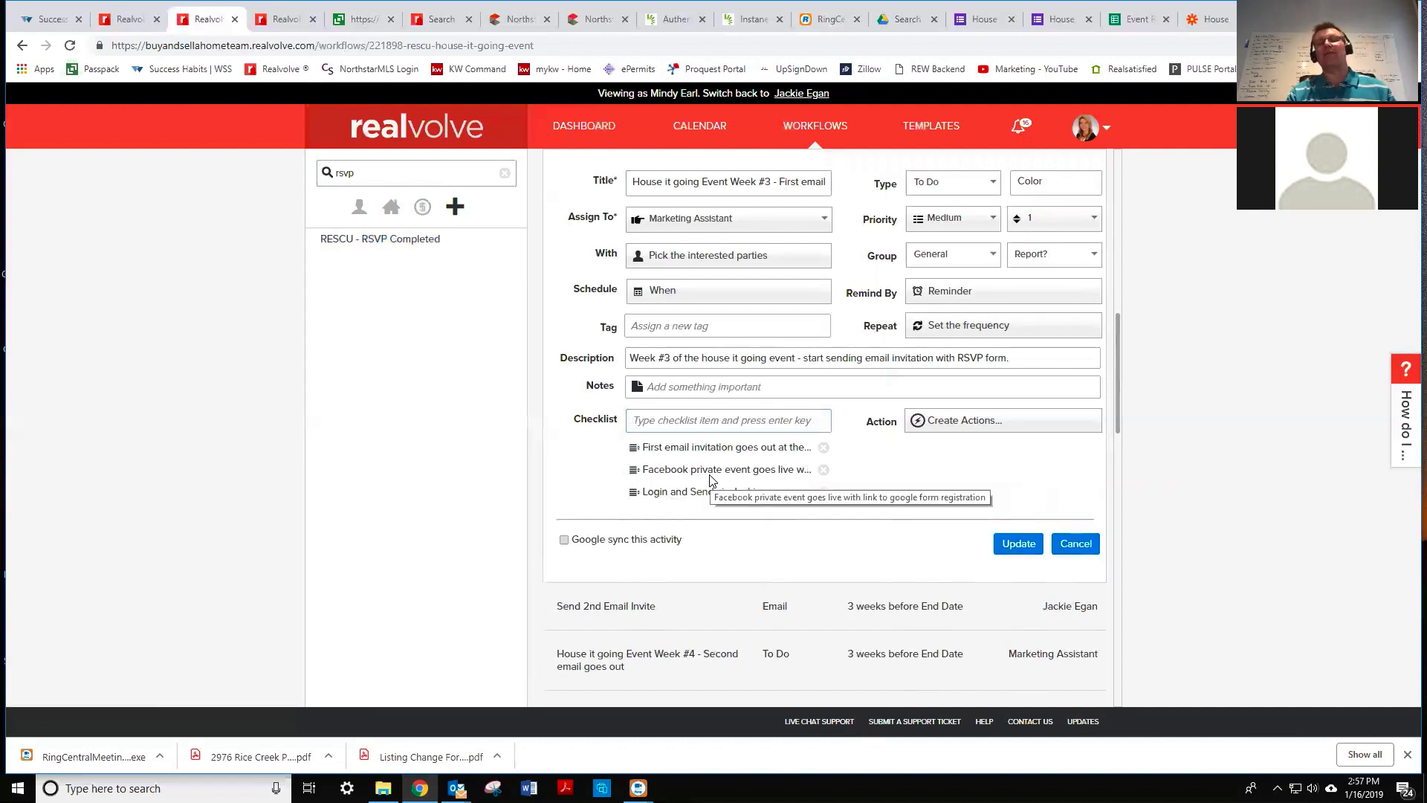
click(1018, 543)
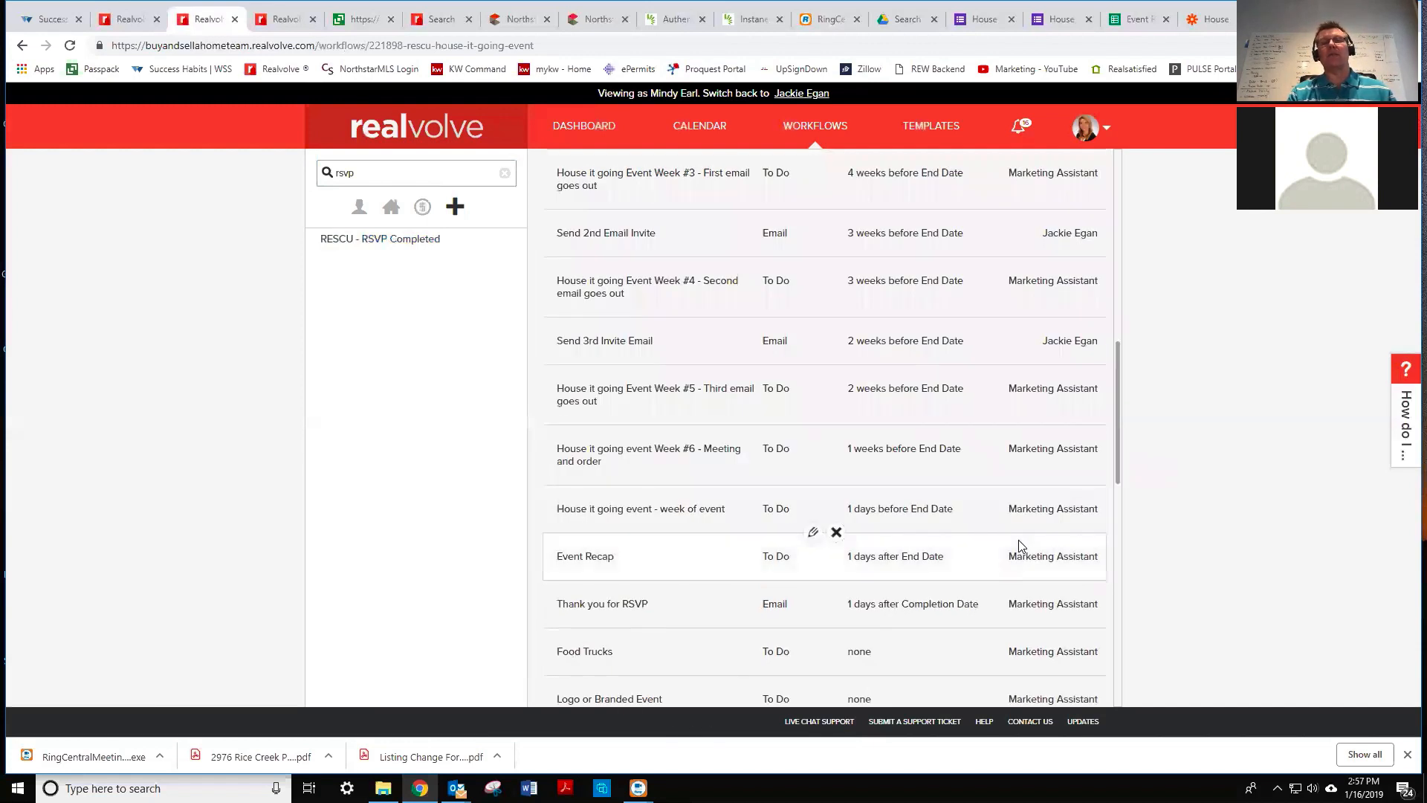
- Add a 'Login and Send via' teammate checklist item to the Week #4 second-email task and update it
mouse_move(779, 234)
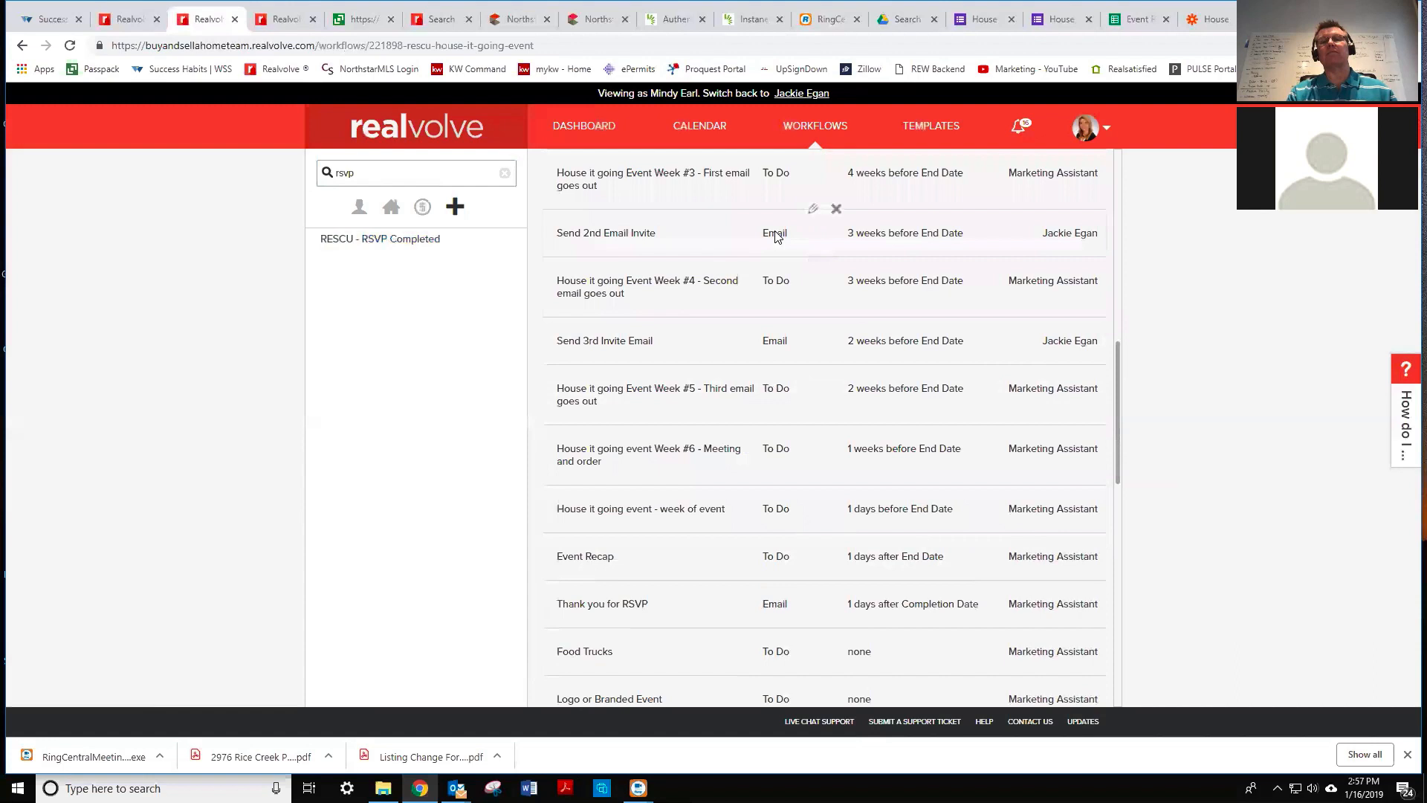
click(814, 211)
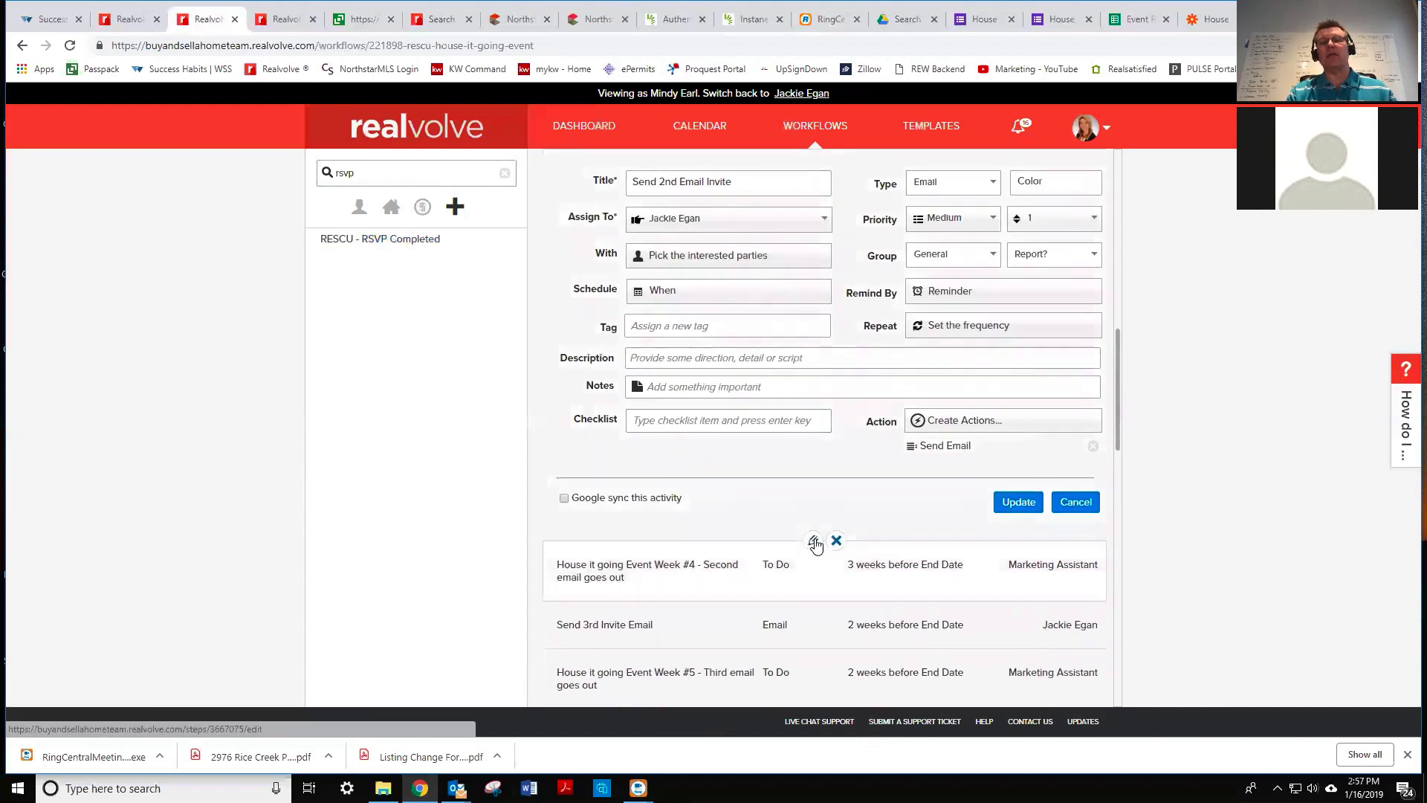
click(814, 542)
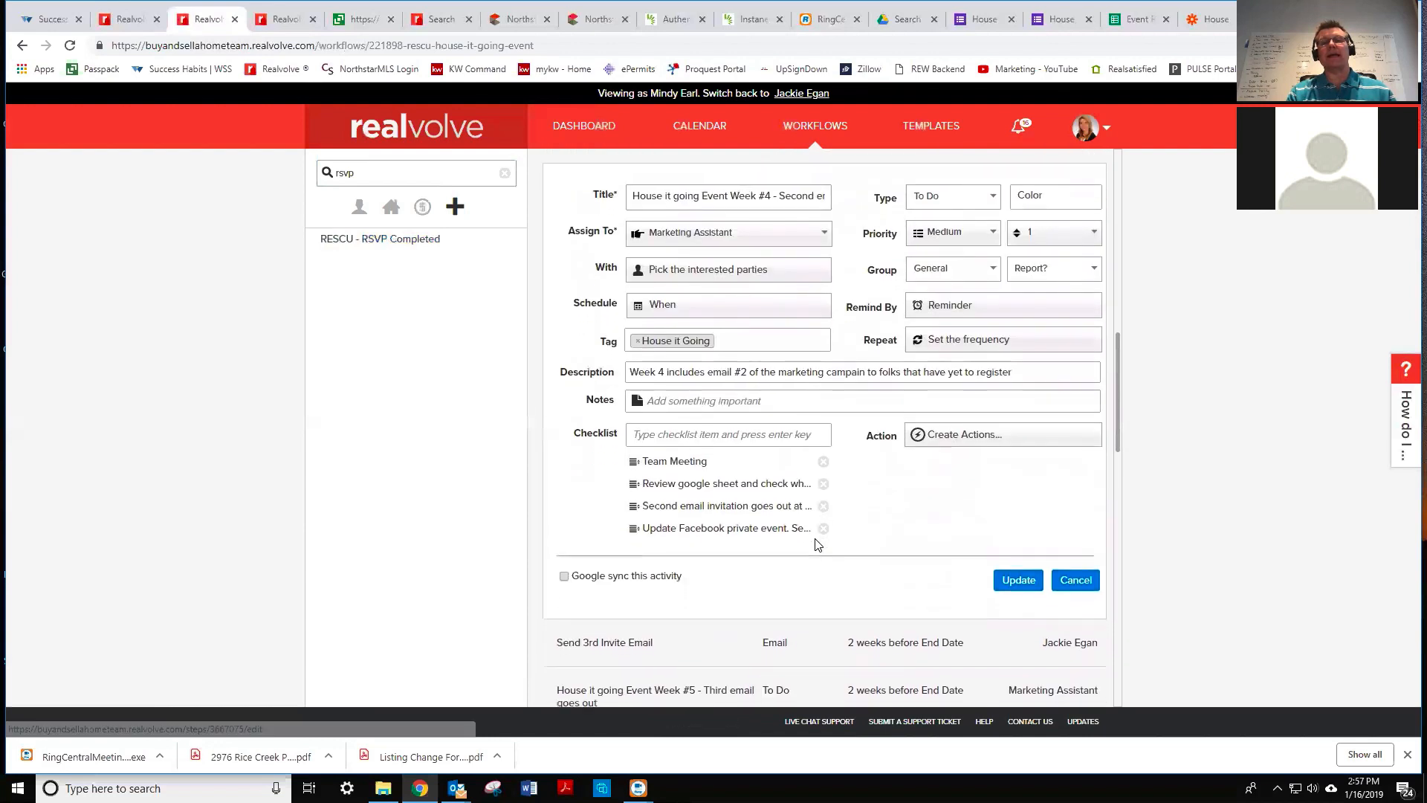
click(684, 420)
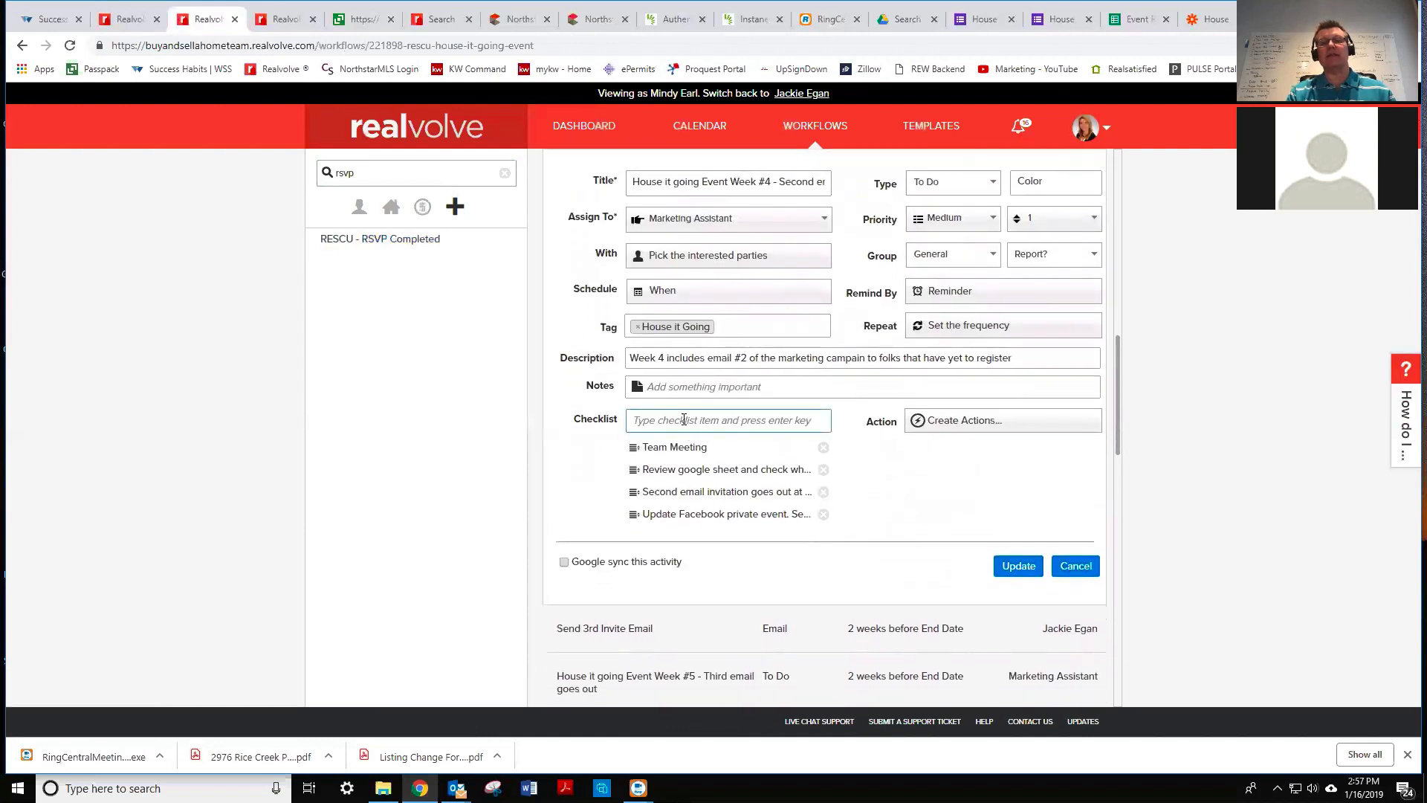
text(L)
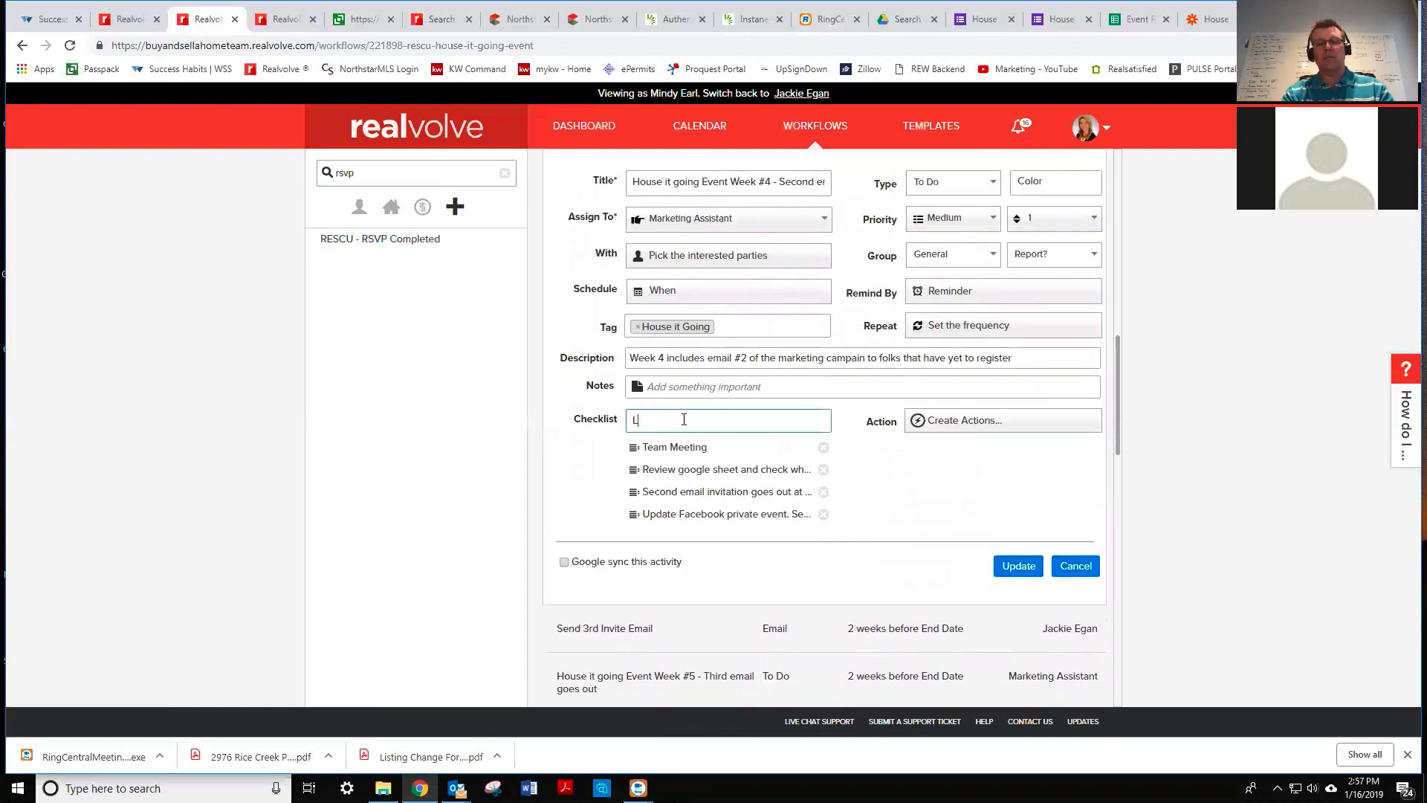
text(ogin and Send as)
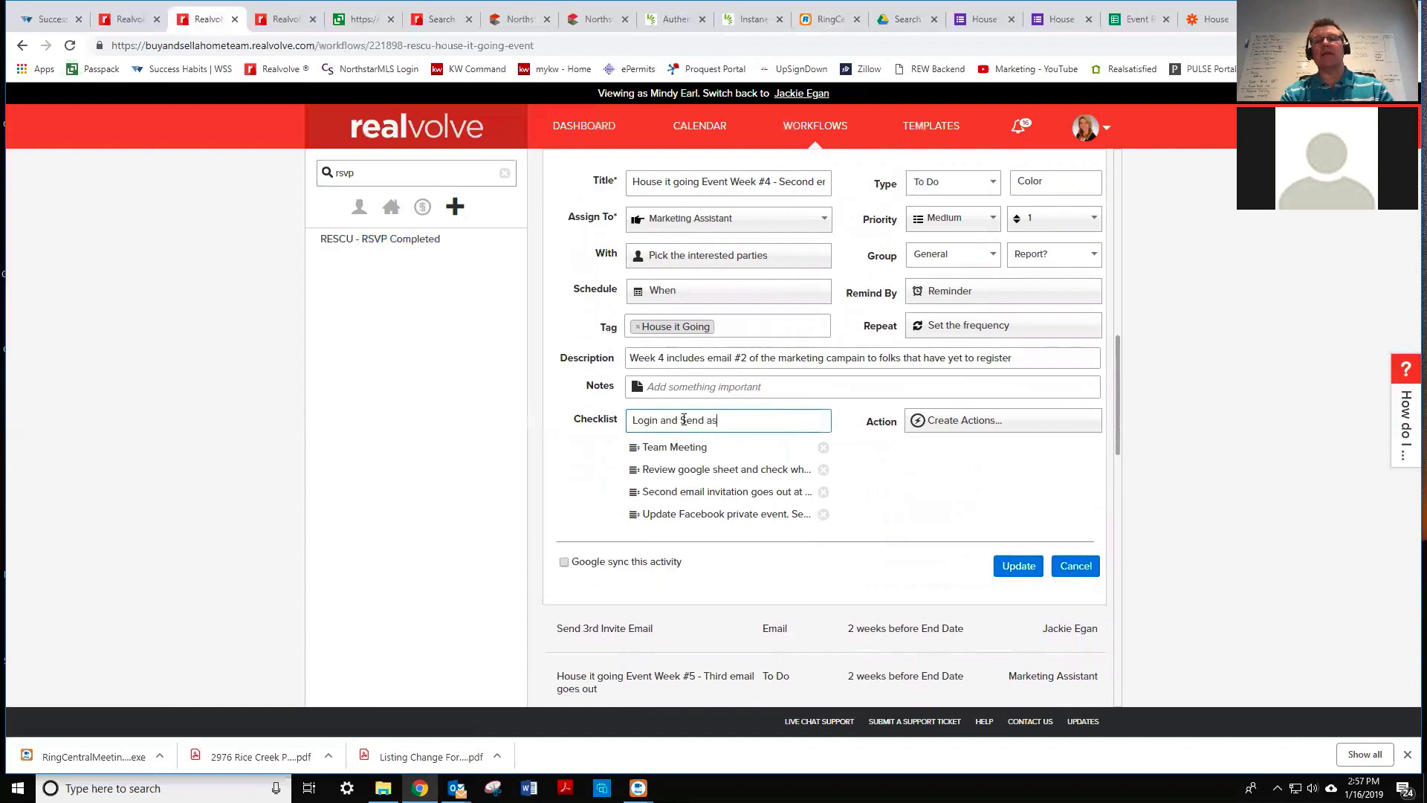
key(BackSpace)
key(BackSpace)
text(vai)
text(ia )
text(Jackie)
key(Return)
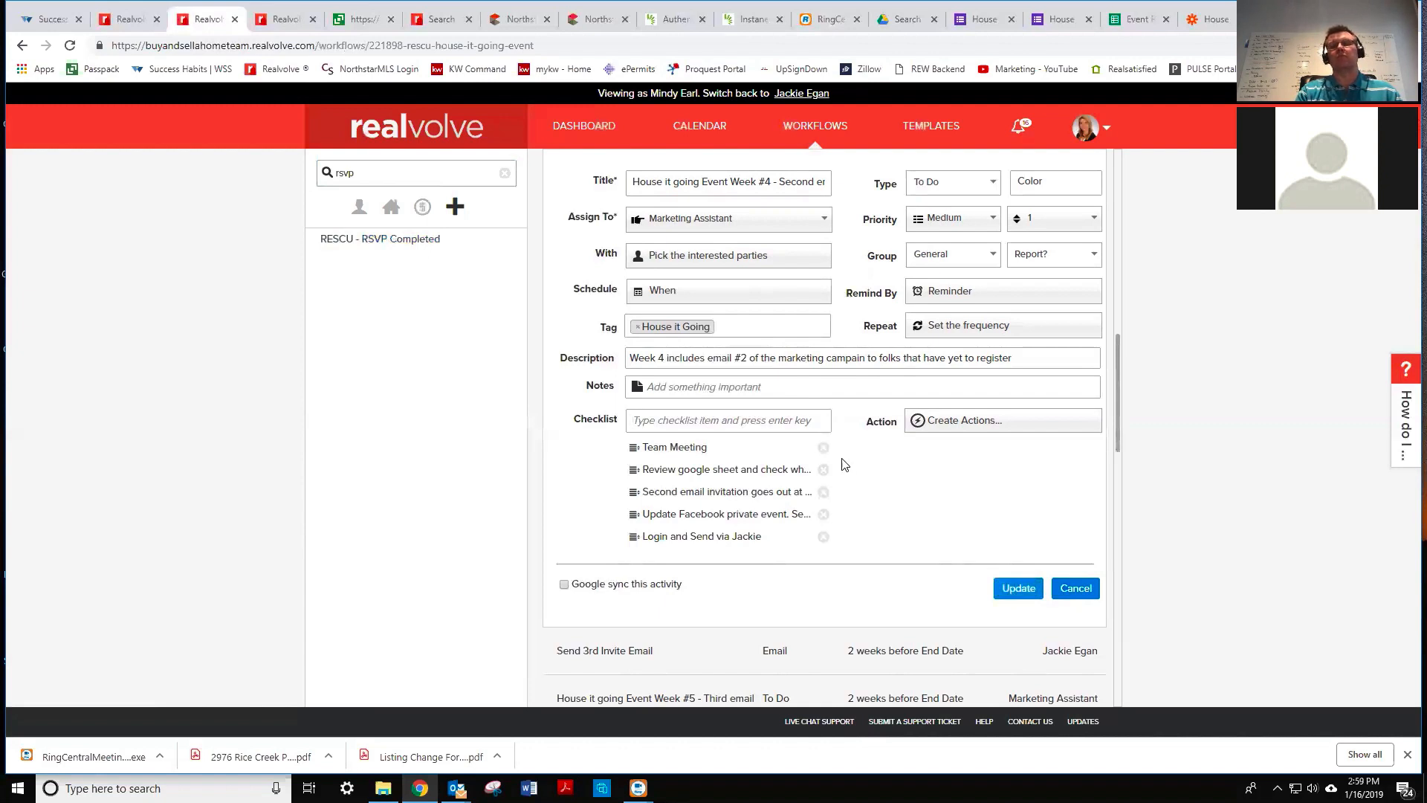
click(1018, 588)
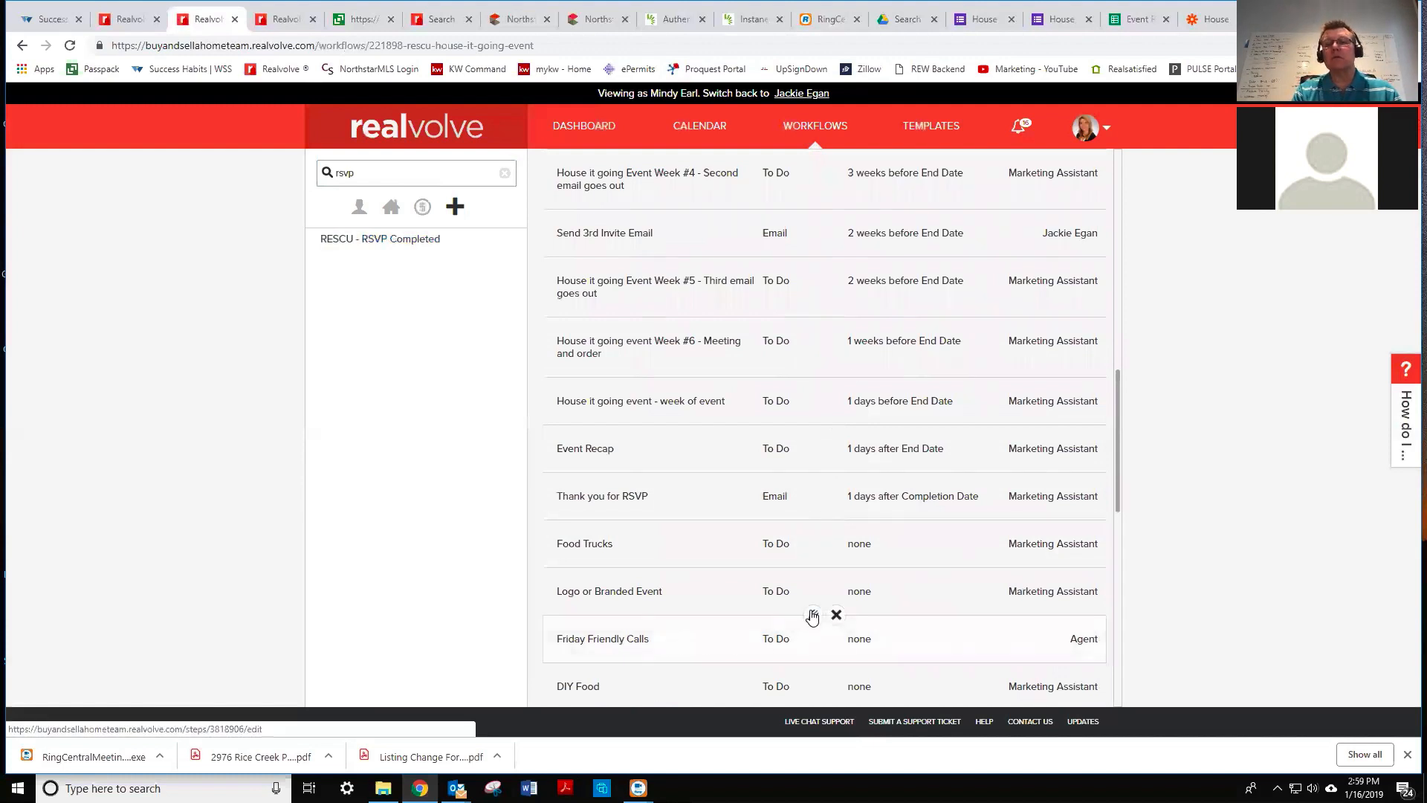
- Open the Friday Friendly Calls task and review its weekly Friday repeat and schedule settings
click(813, 617)
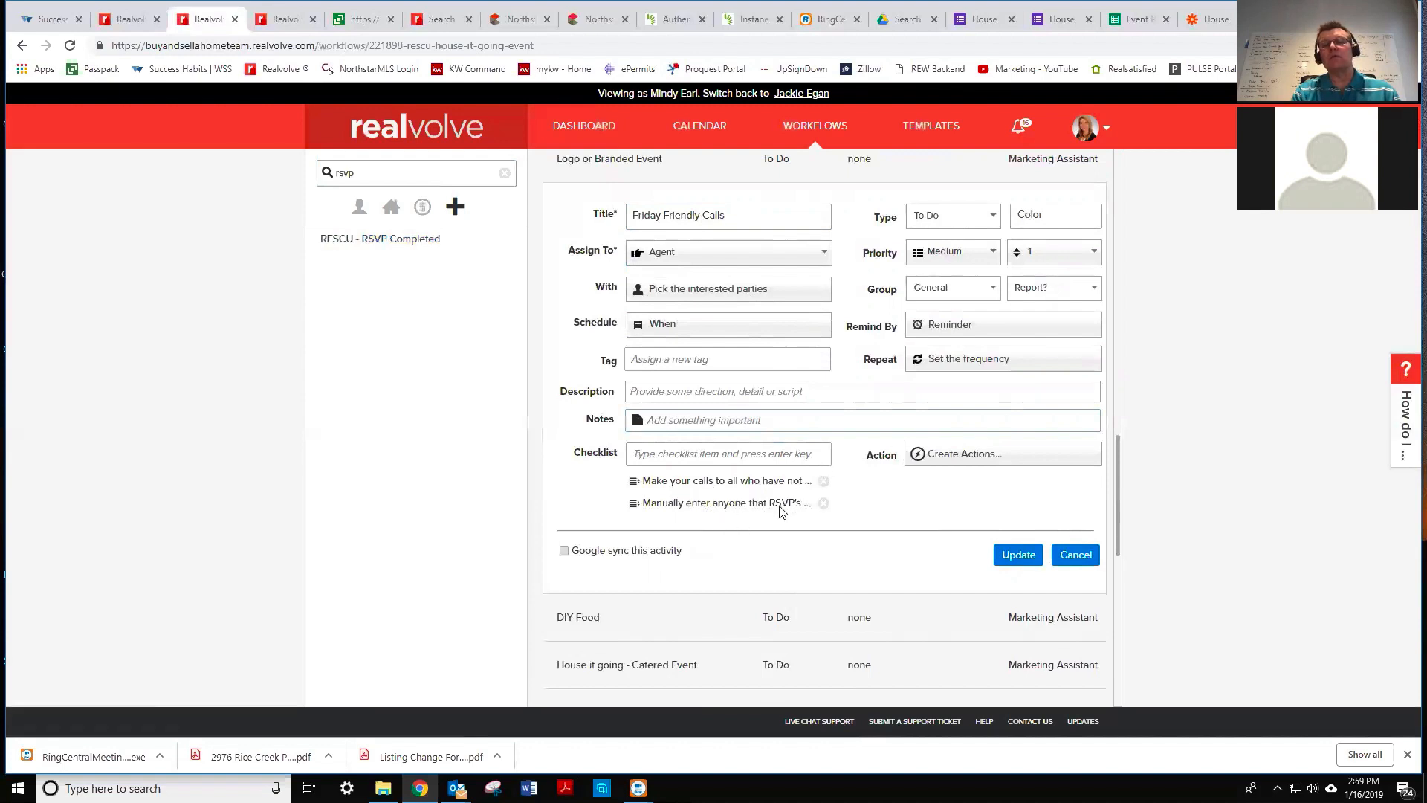
click(966, 360)
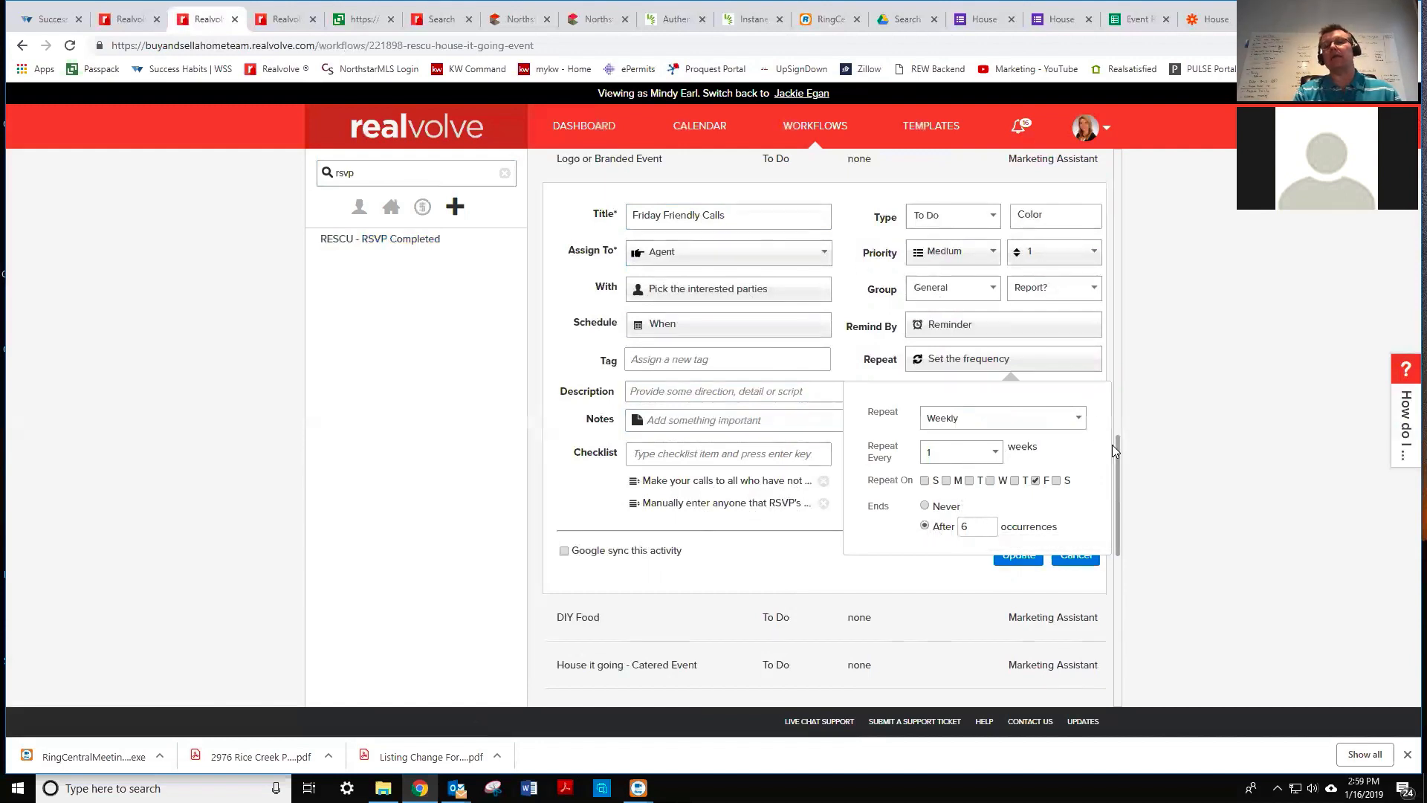
scroll(1114, 445, up, 1)
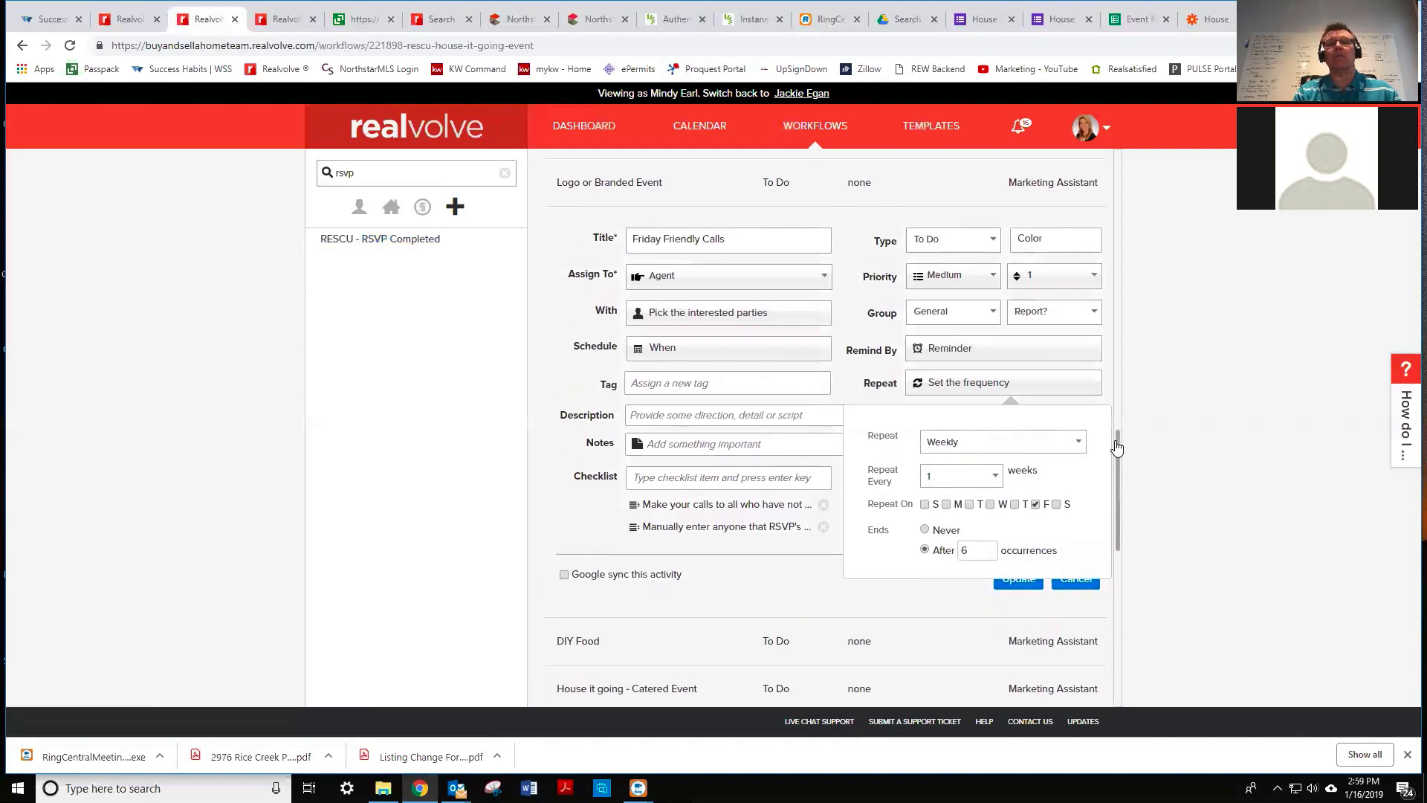
click(704, 355)
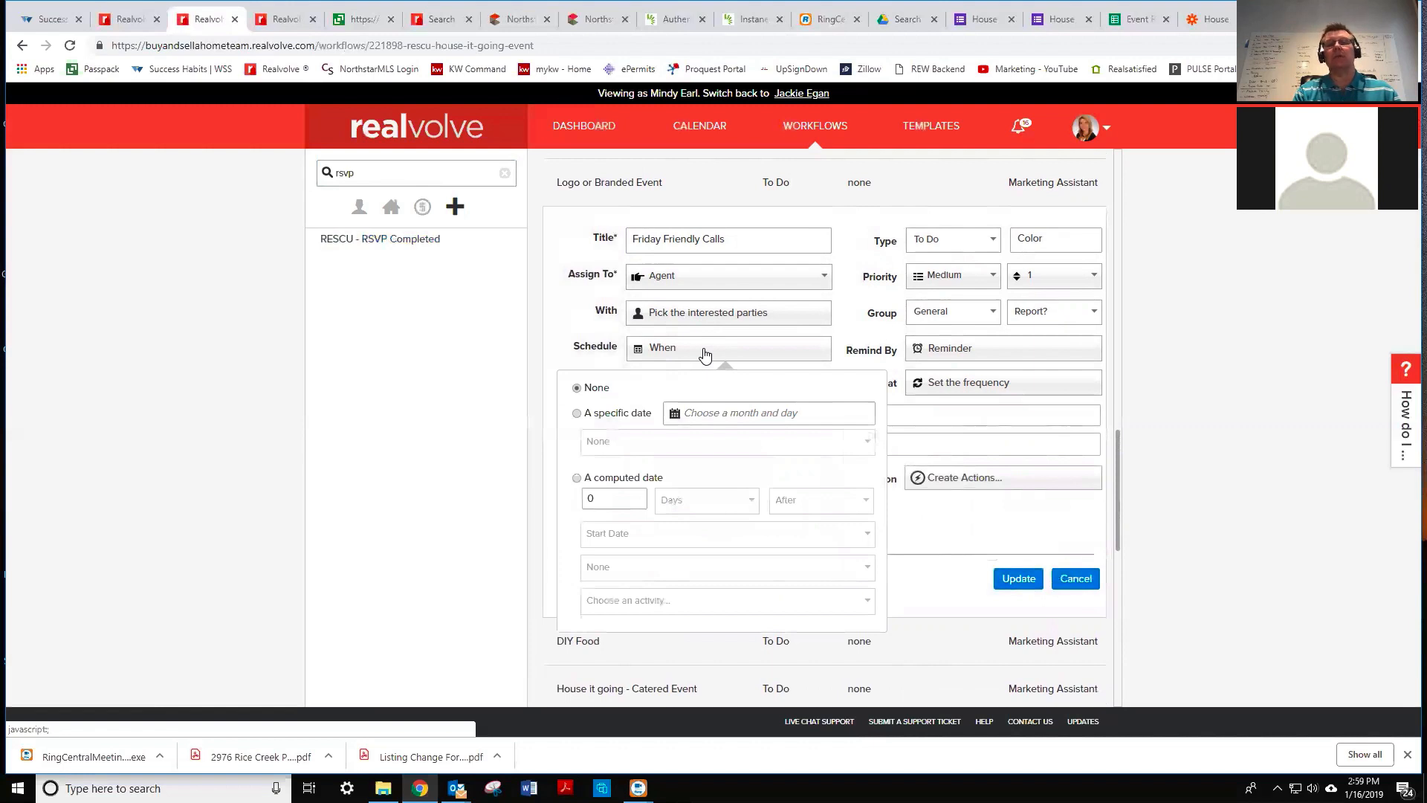
click(620, 500)
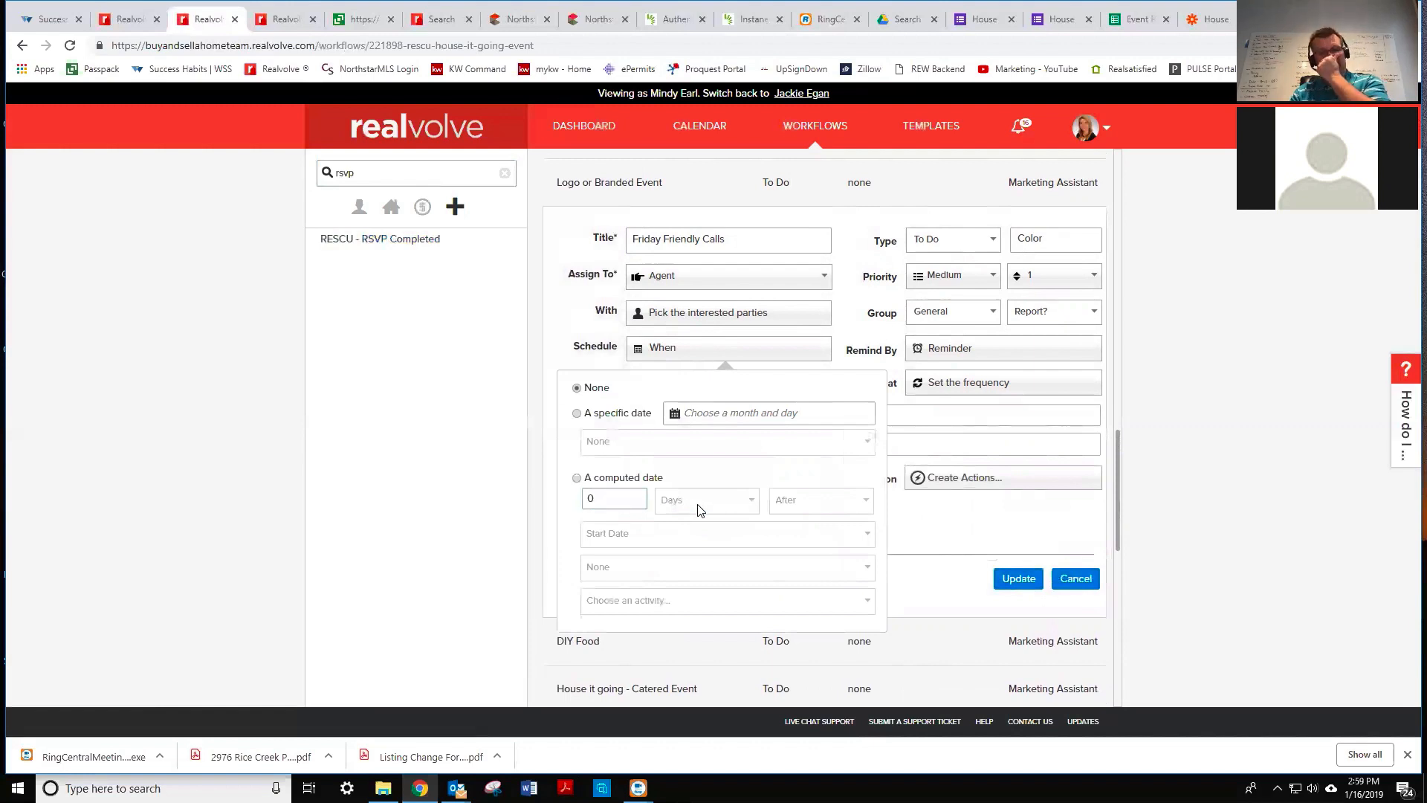
click(844, 322)
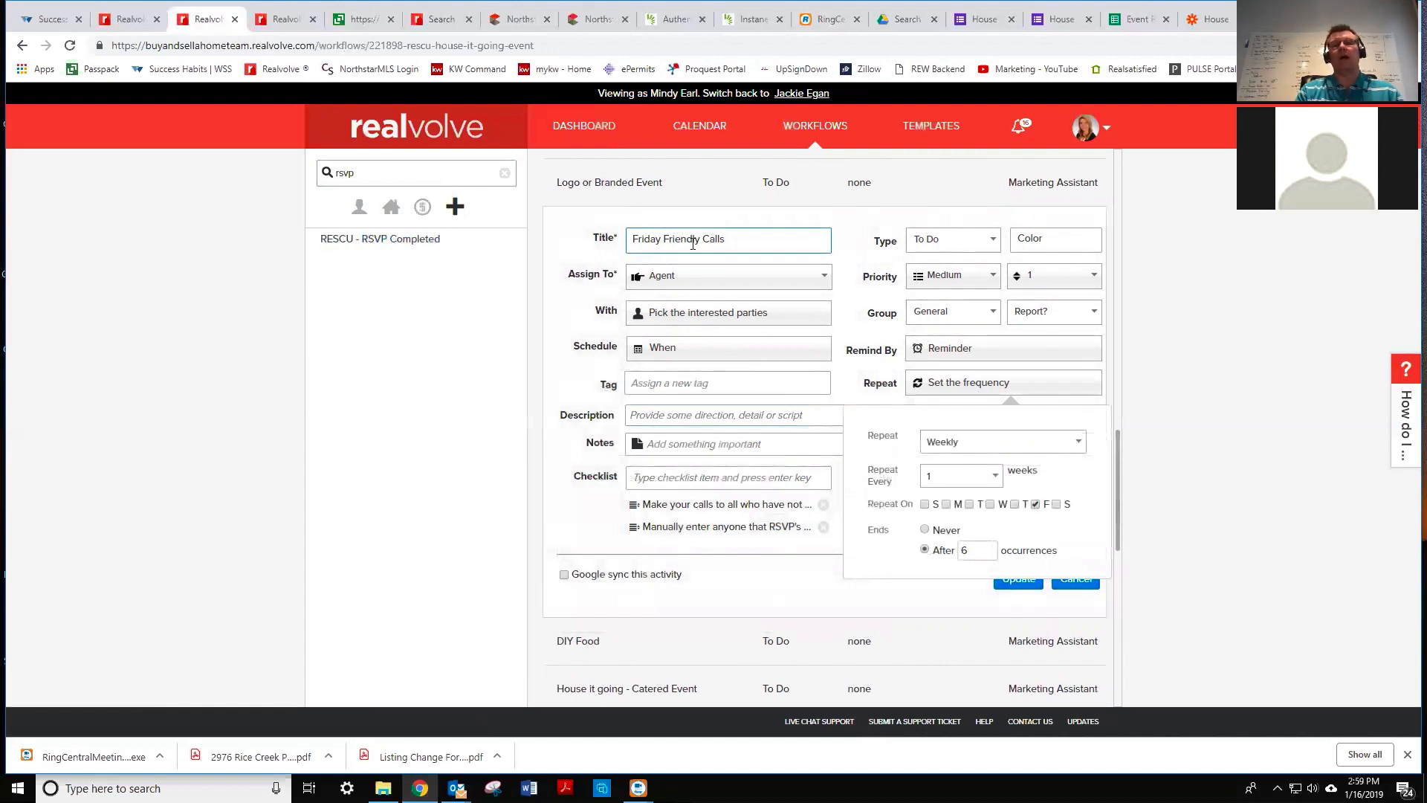
- Set the schedule to a computed date 4 weeks before the End Date
click(661, 348)
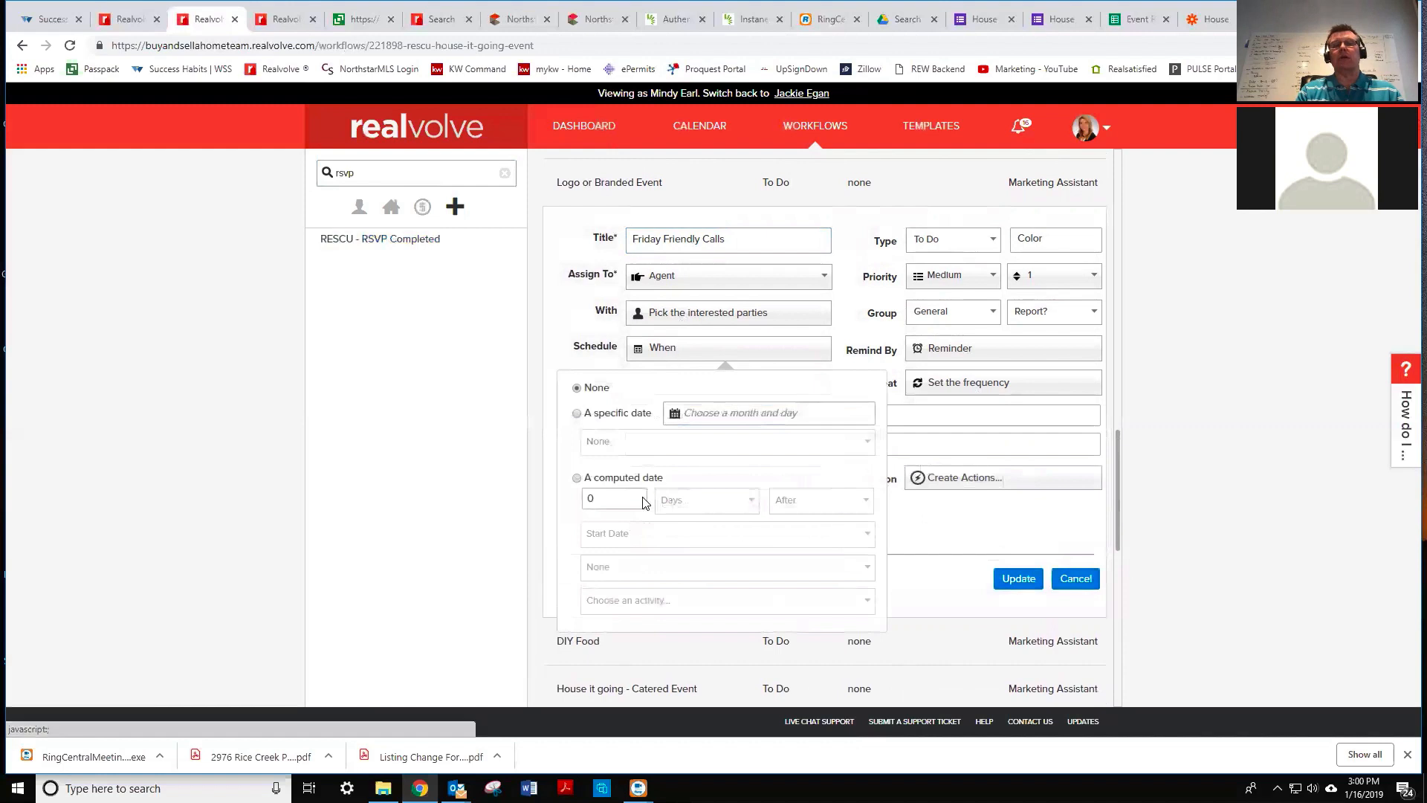
drag(605, 499, 585, 502)
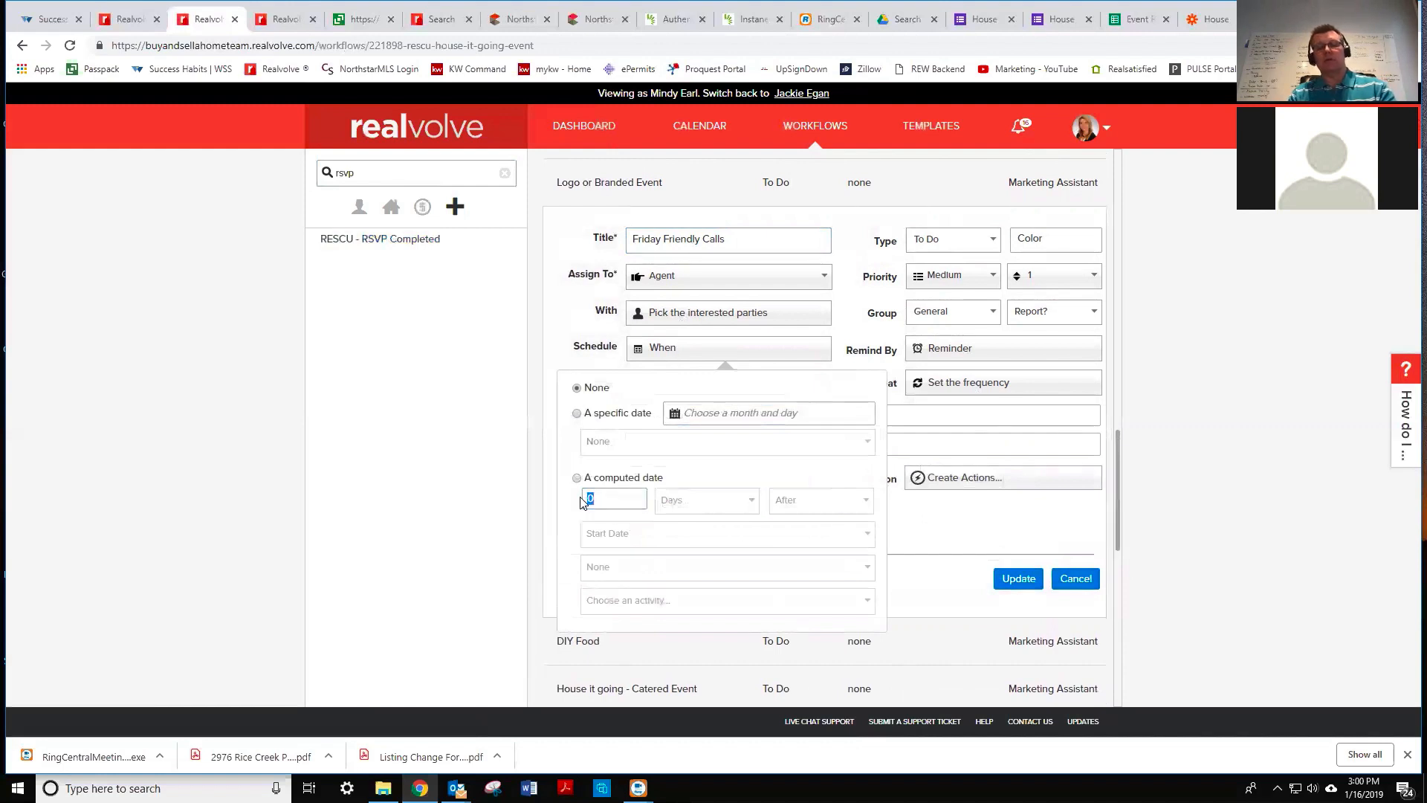
click(712, 504)
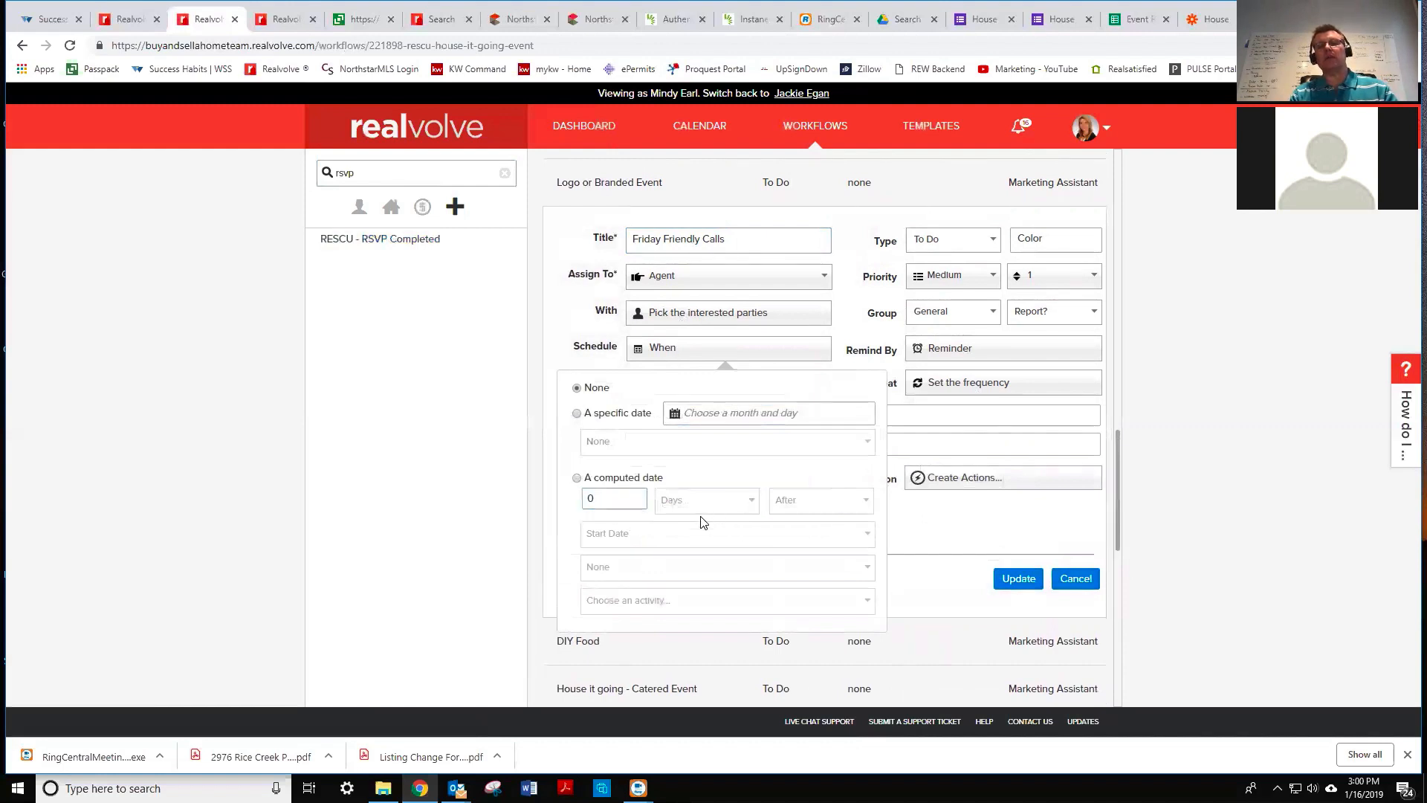
click(576, 480)
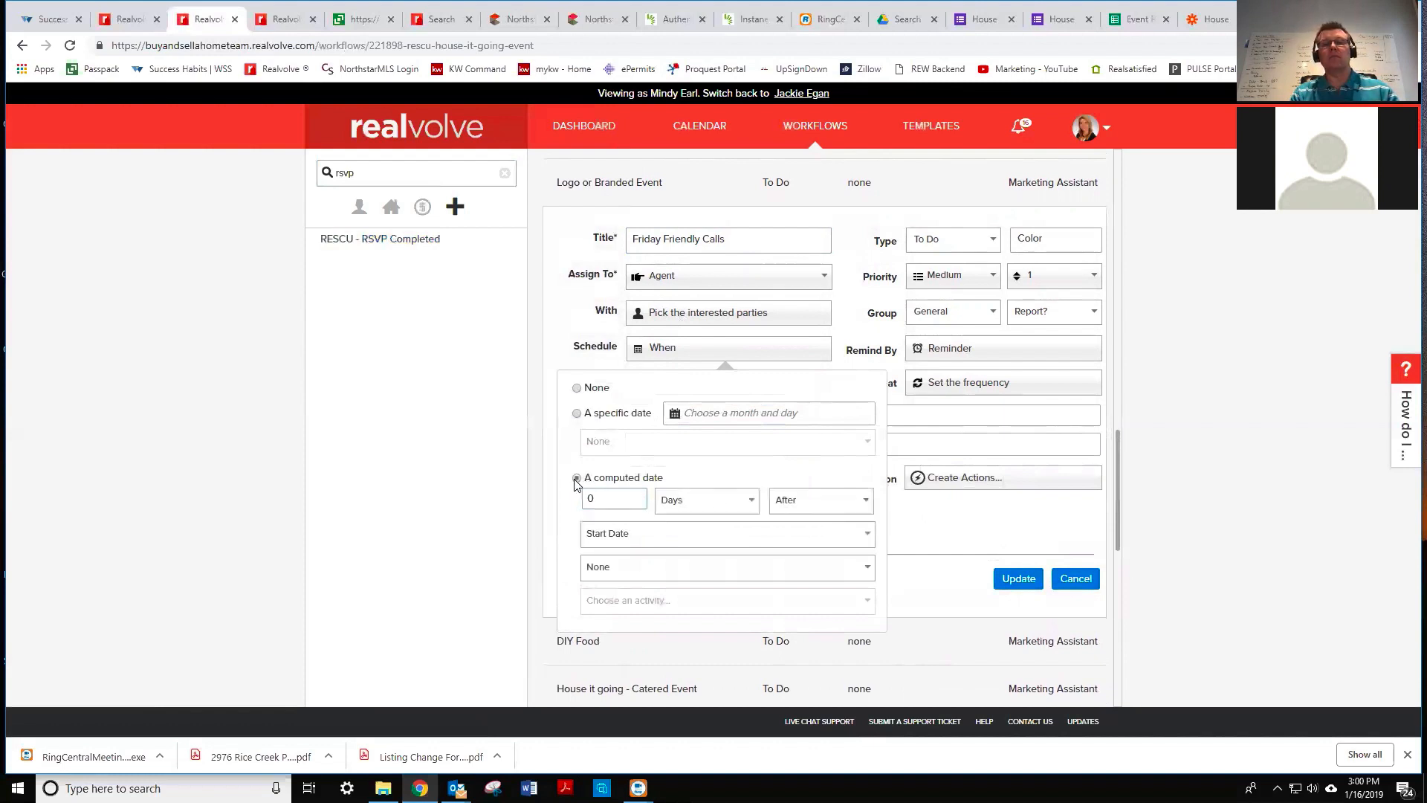
click(698, 502)
click(698, 545)
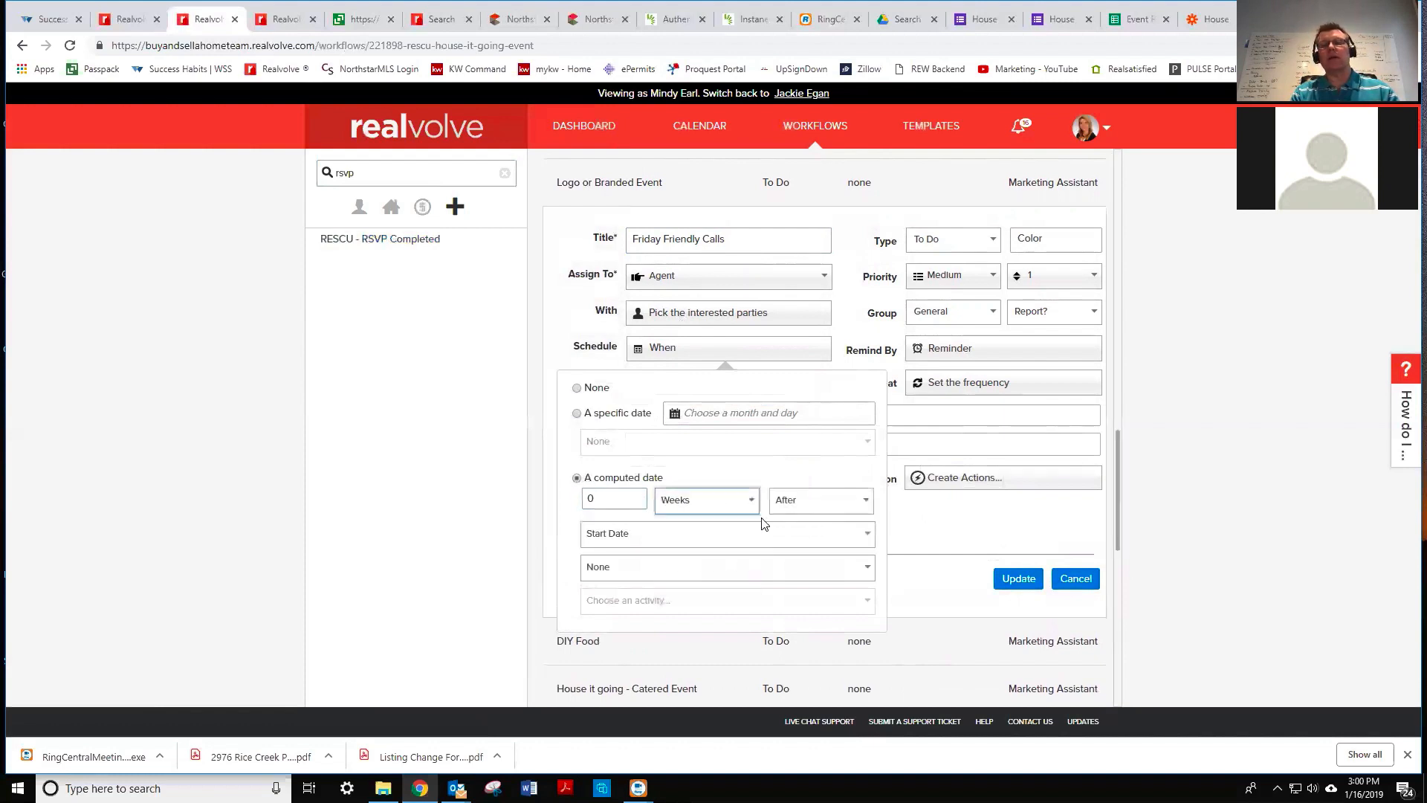
click(799, 503)
click(805, 543)
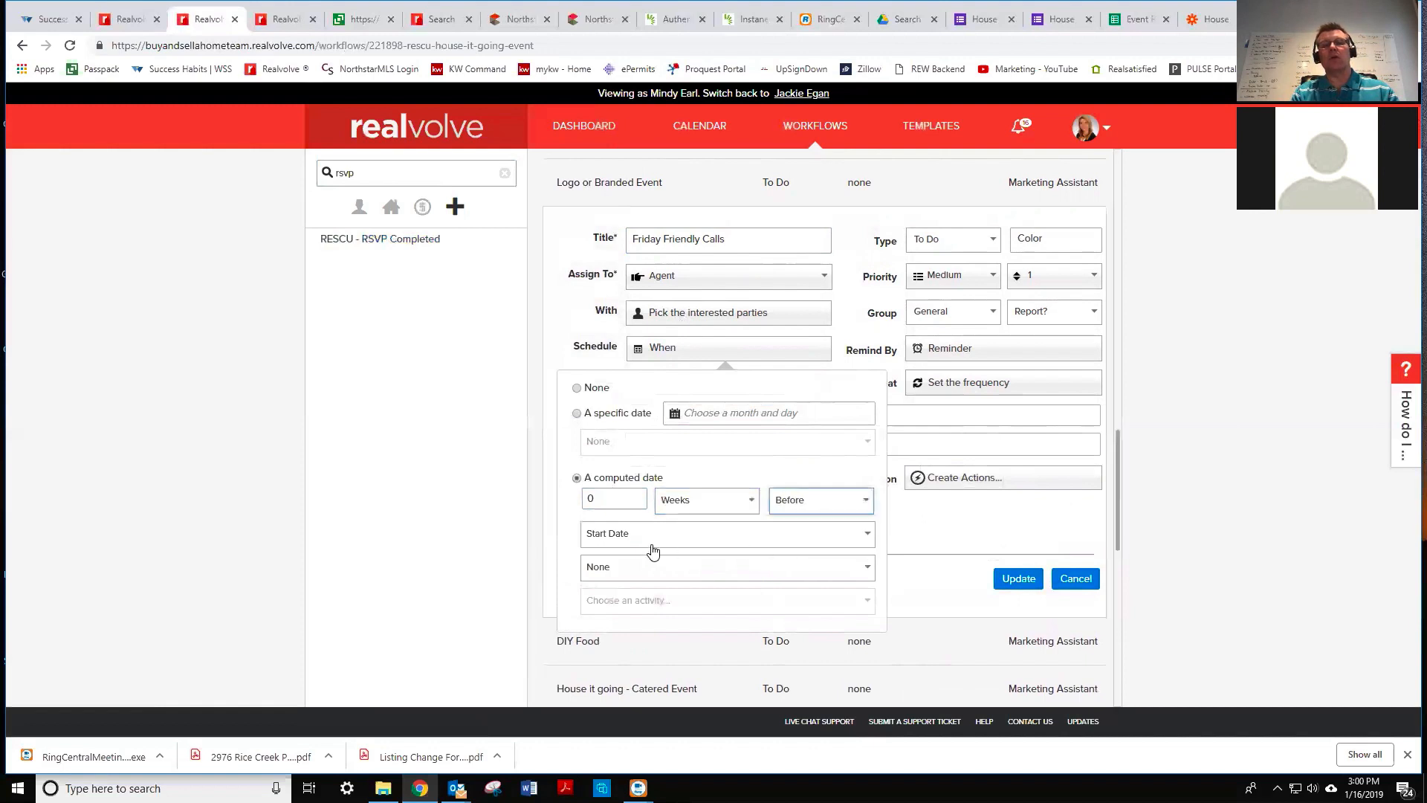
click(637, 540)
click(629, 575)
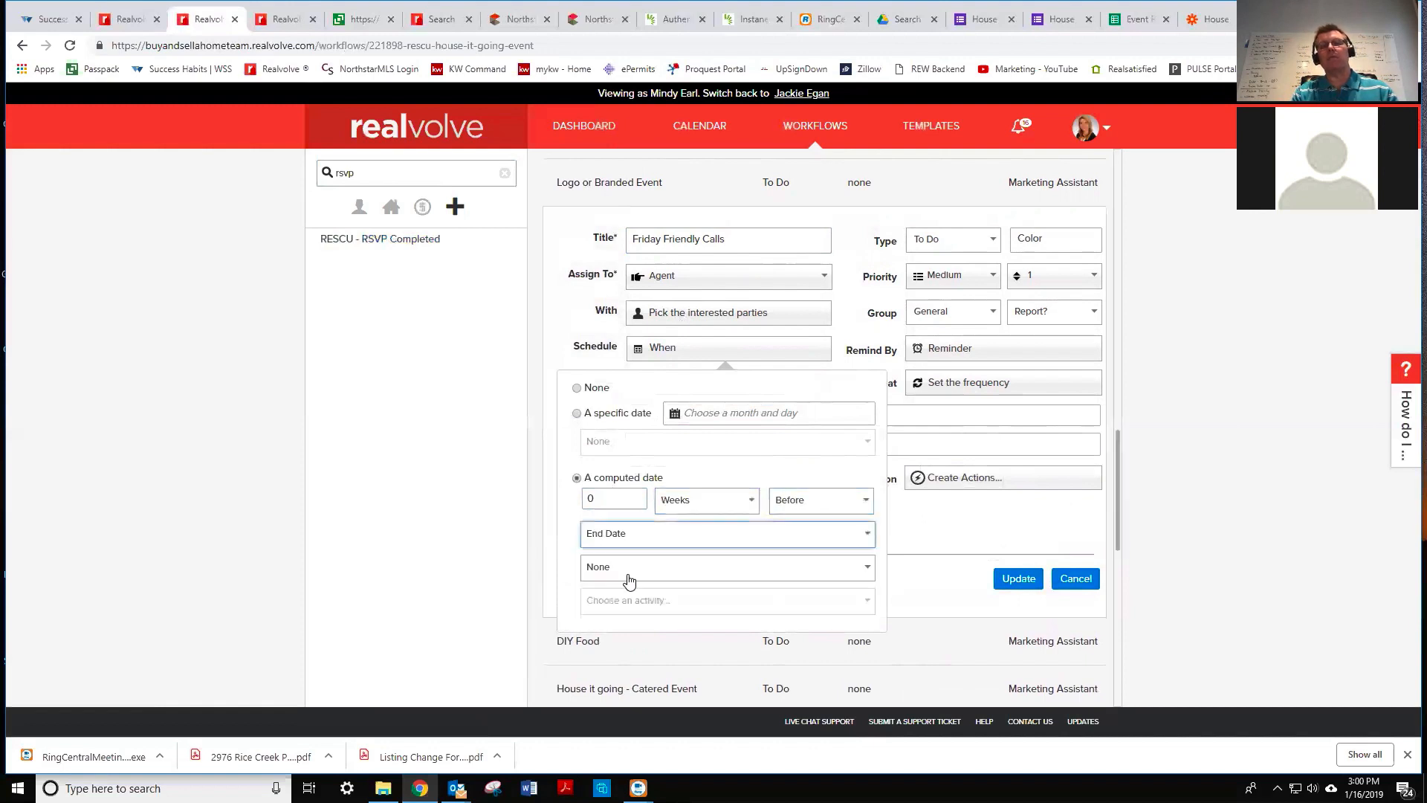
drag(594, 498, 582, 503)
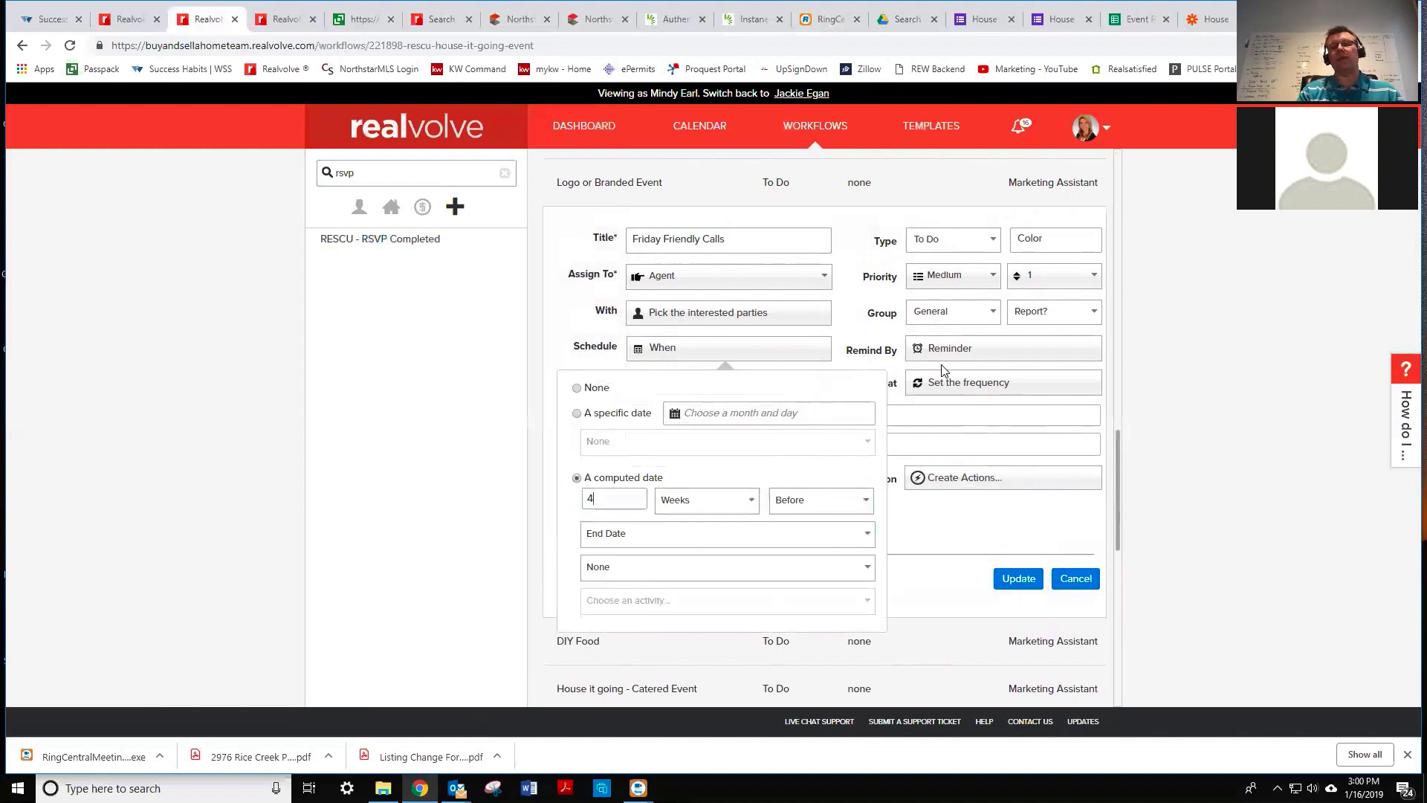
click(956, 406)
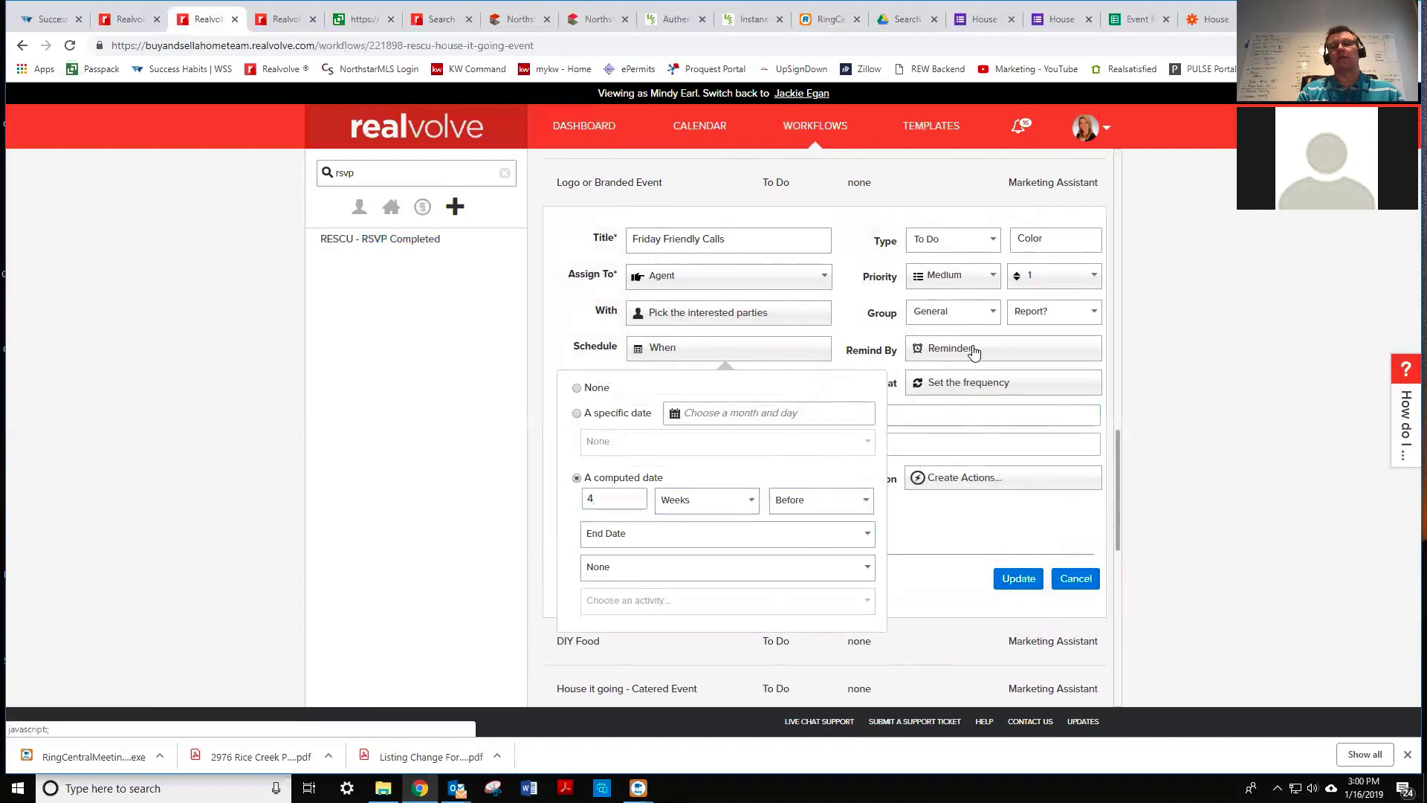
- Change the weekly repeat to end after 4 occurrences
click(979, 384)
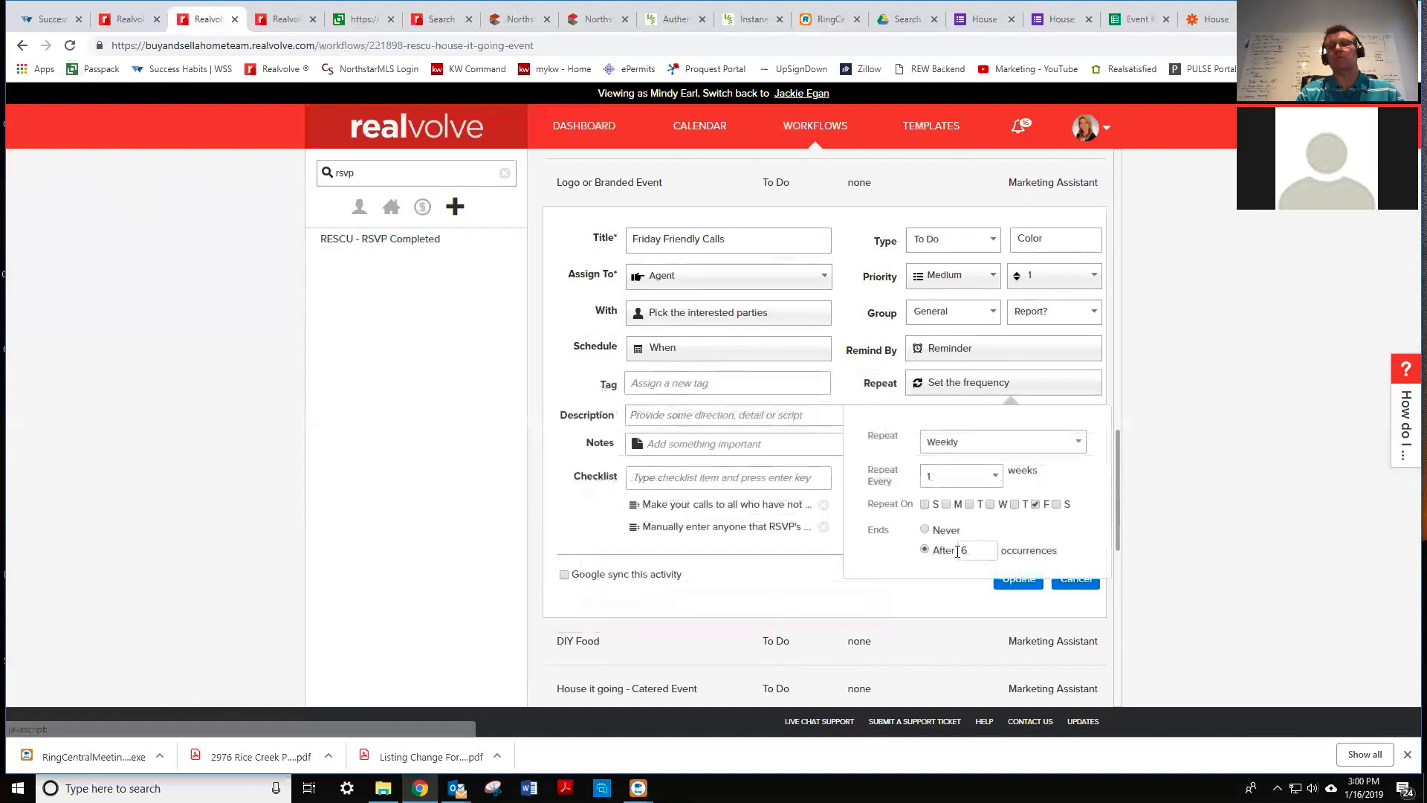
drag(978, 550, 955, 556)
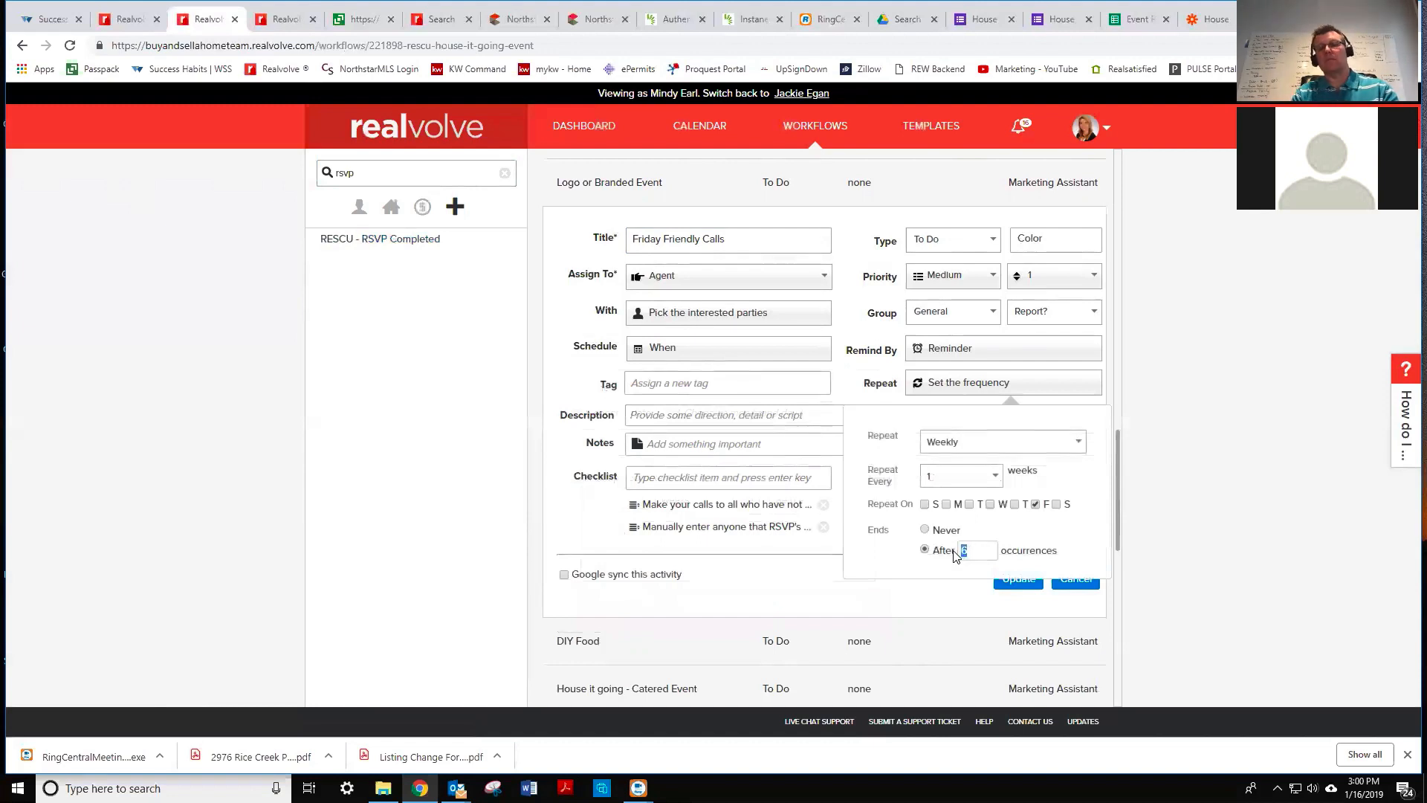
click(907, 596)
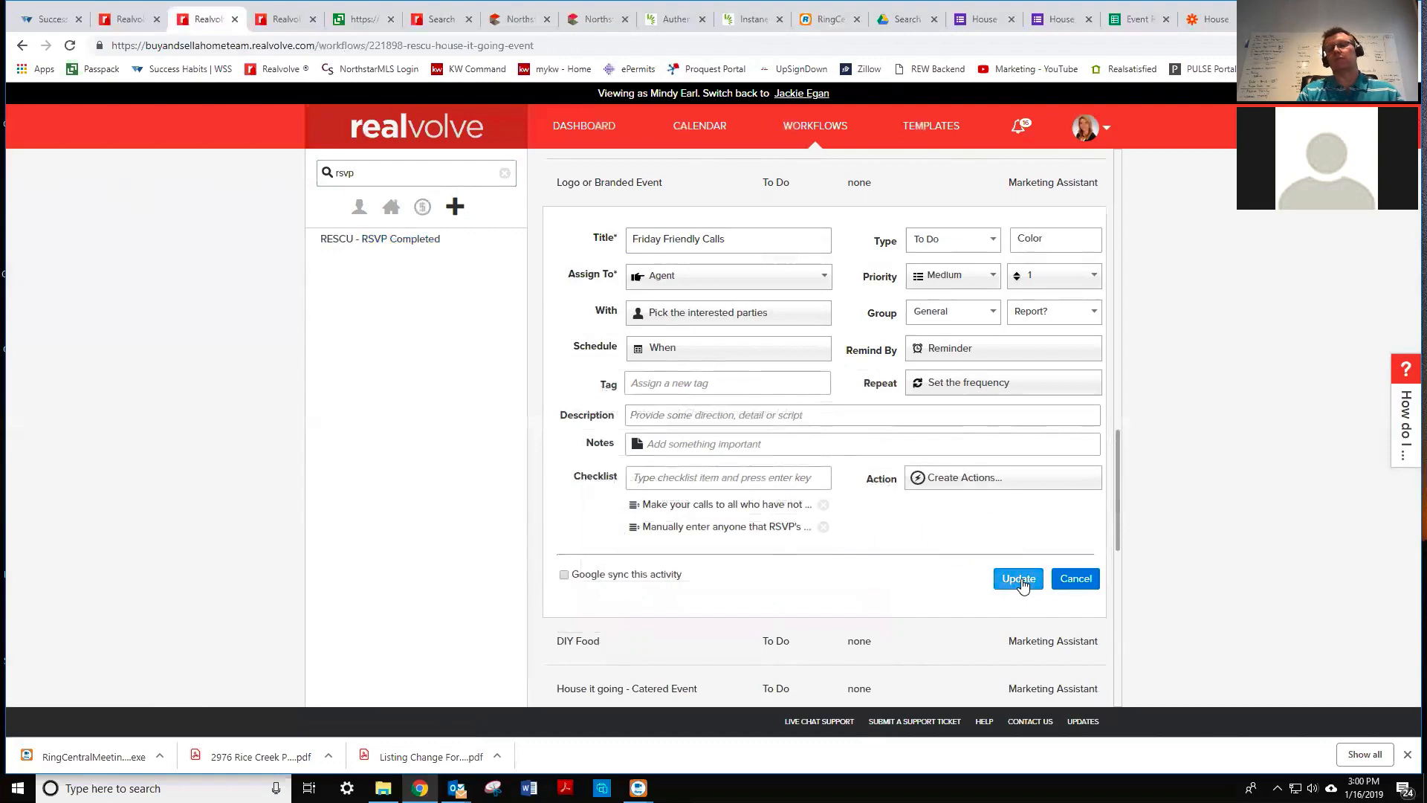
- Save the Friday Friendly Calls task and search the message templates for 'house'
click(1019, 580)
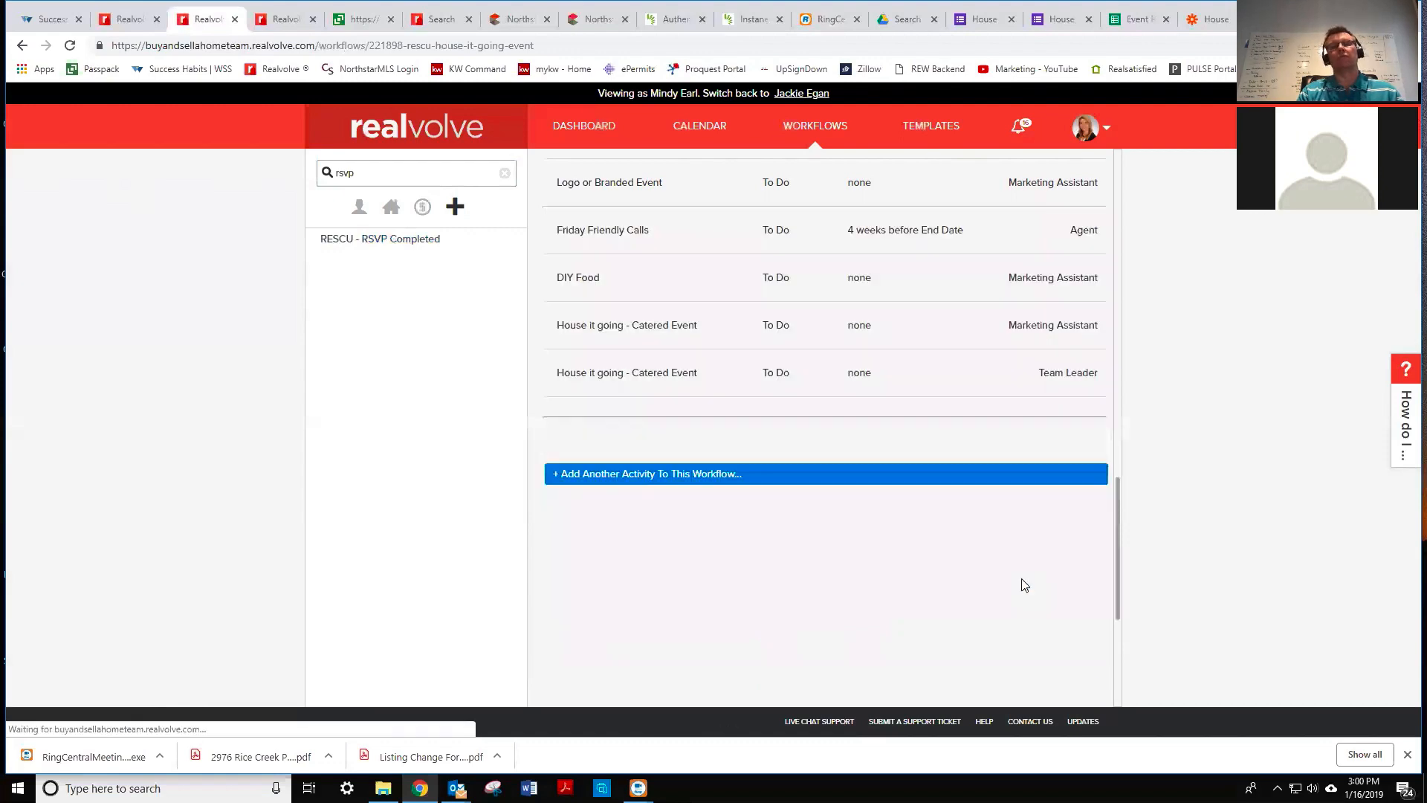
click(290, 20)
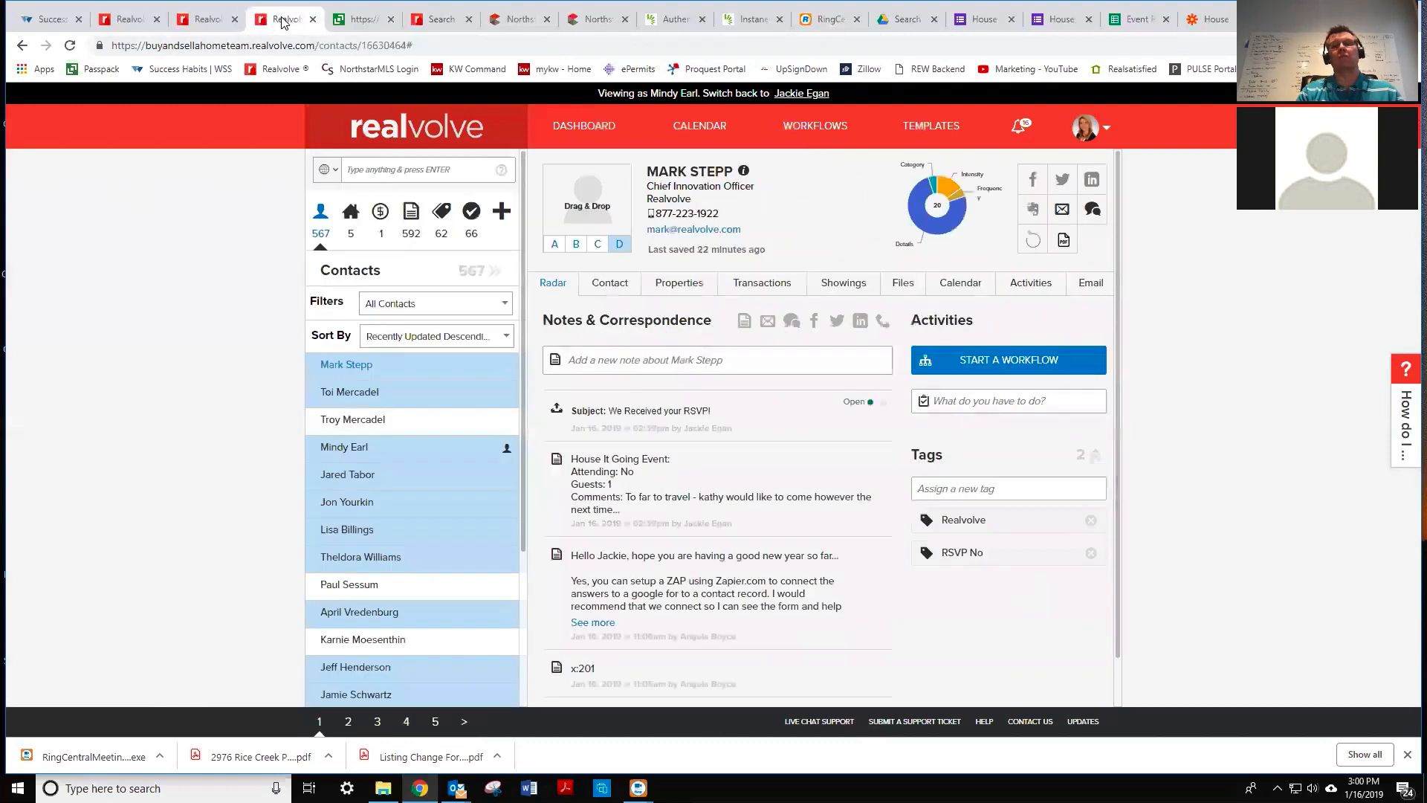
click(934, 134)
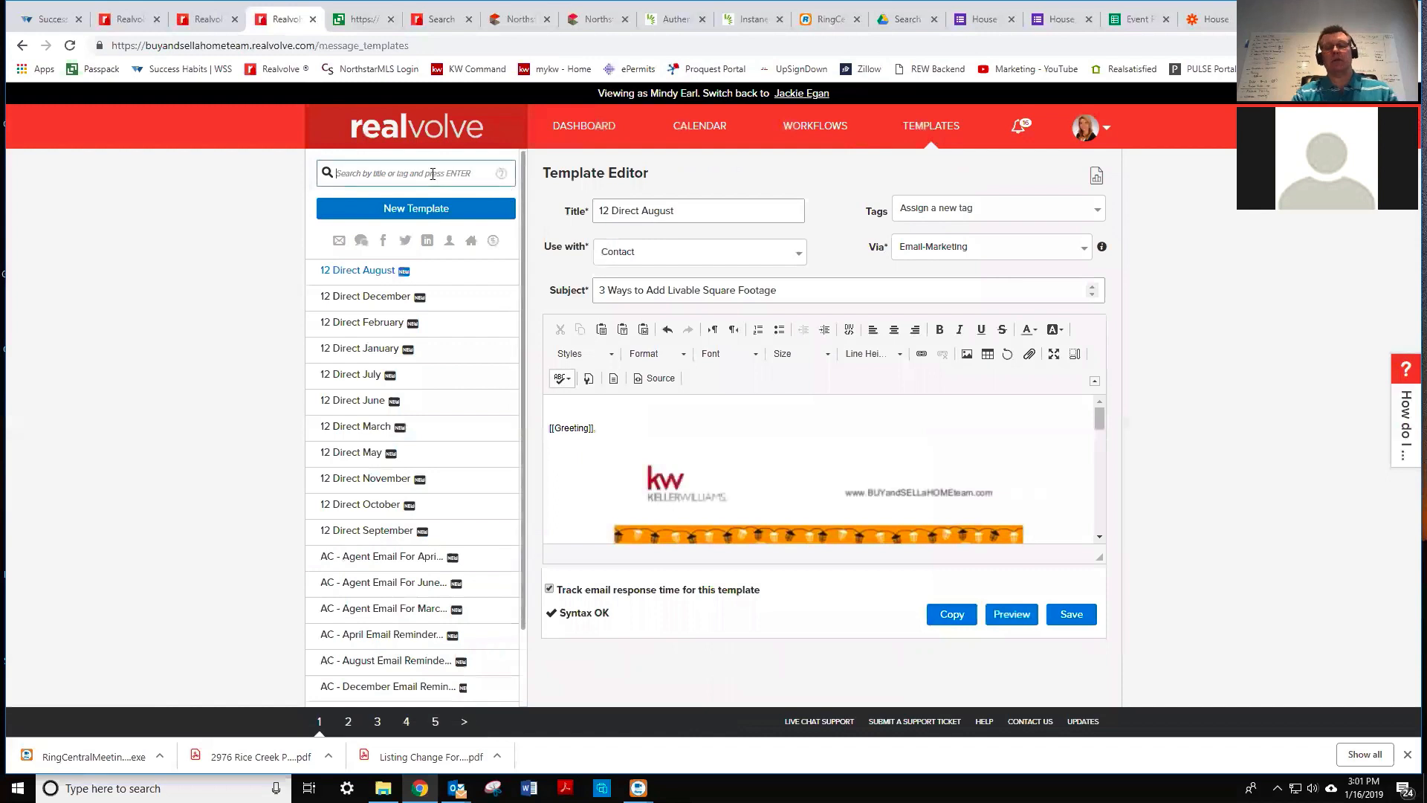
click(432, 173)
text(house)
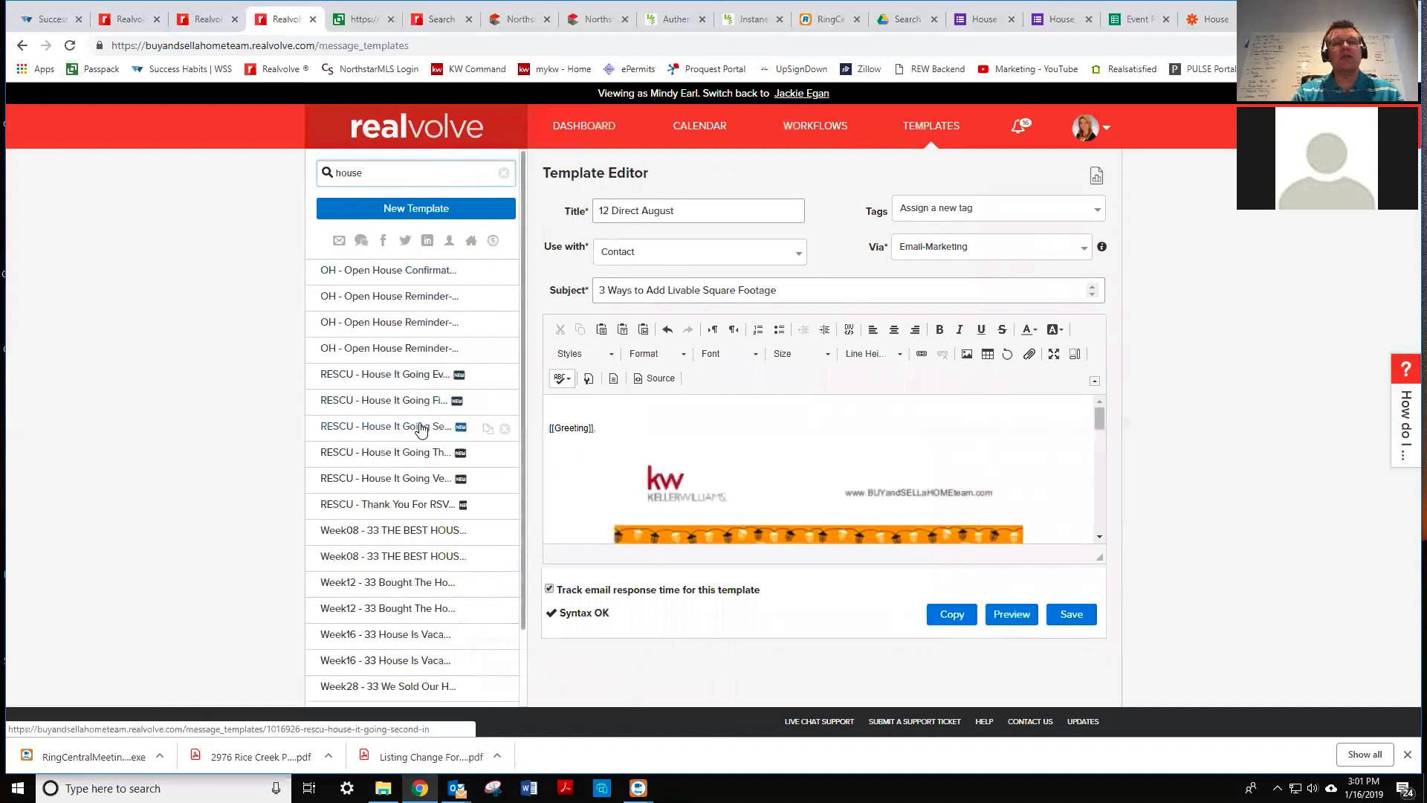
- Inspect the First Invite's Click here link unchanged, then open the Second Invite template
click(425, 402)
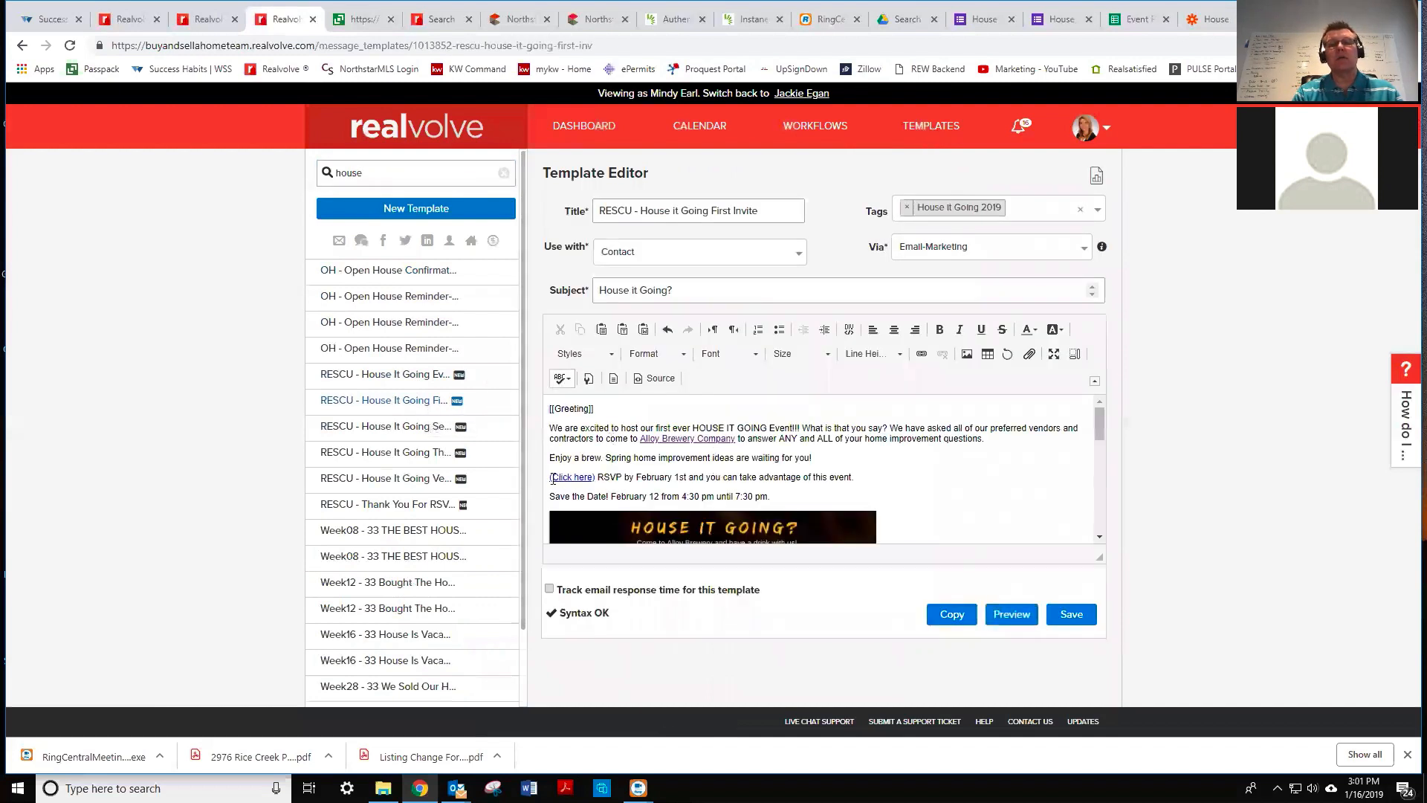
click(554, 478)
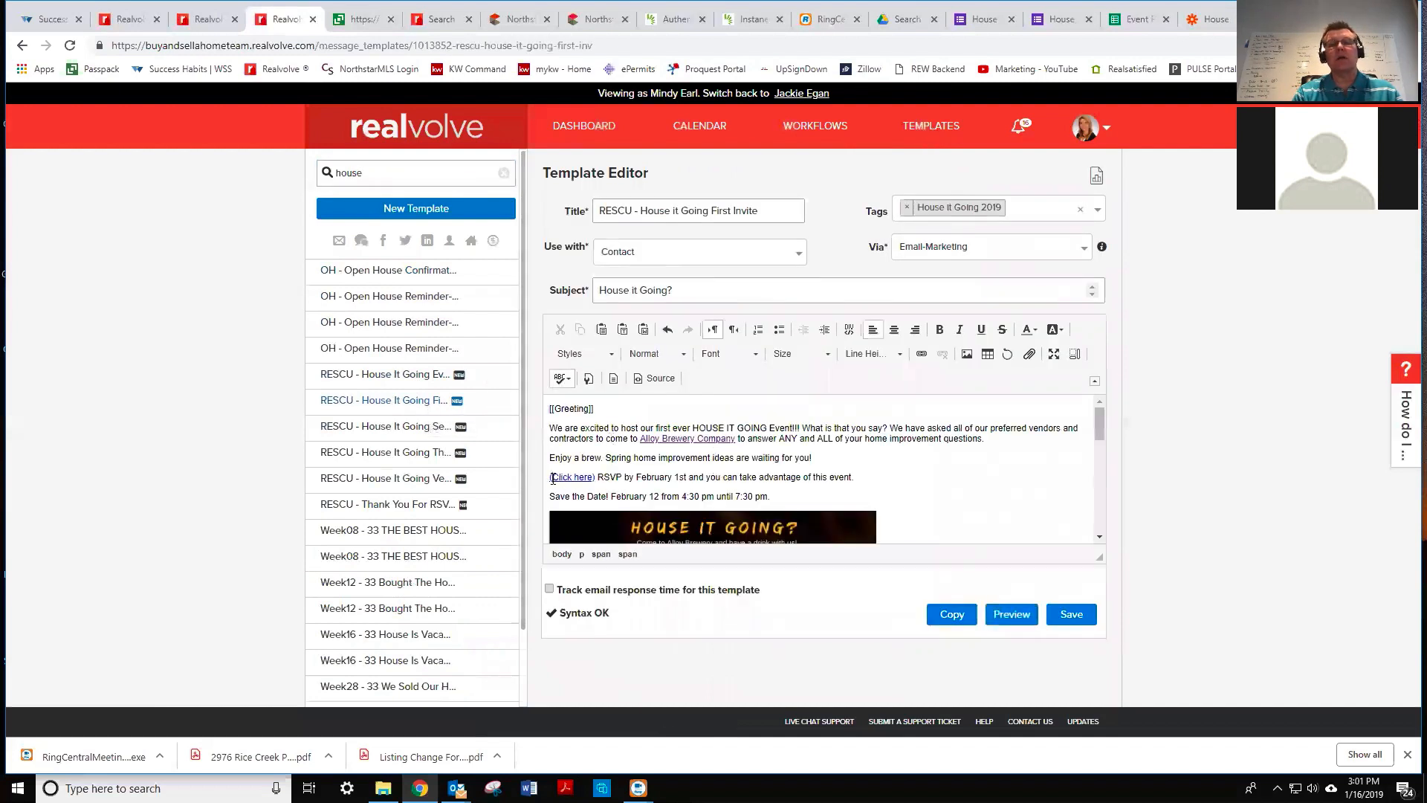
click(920, 354)
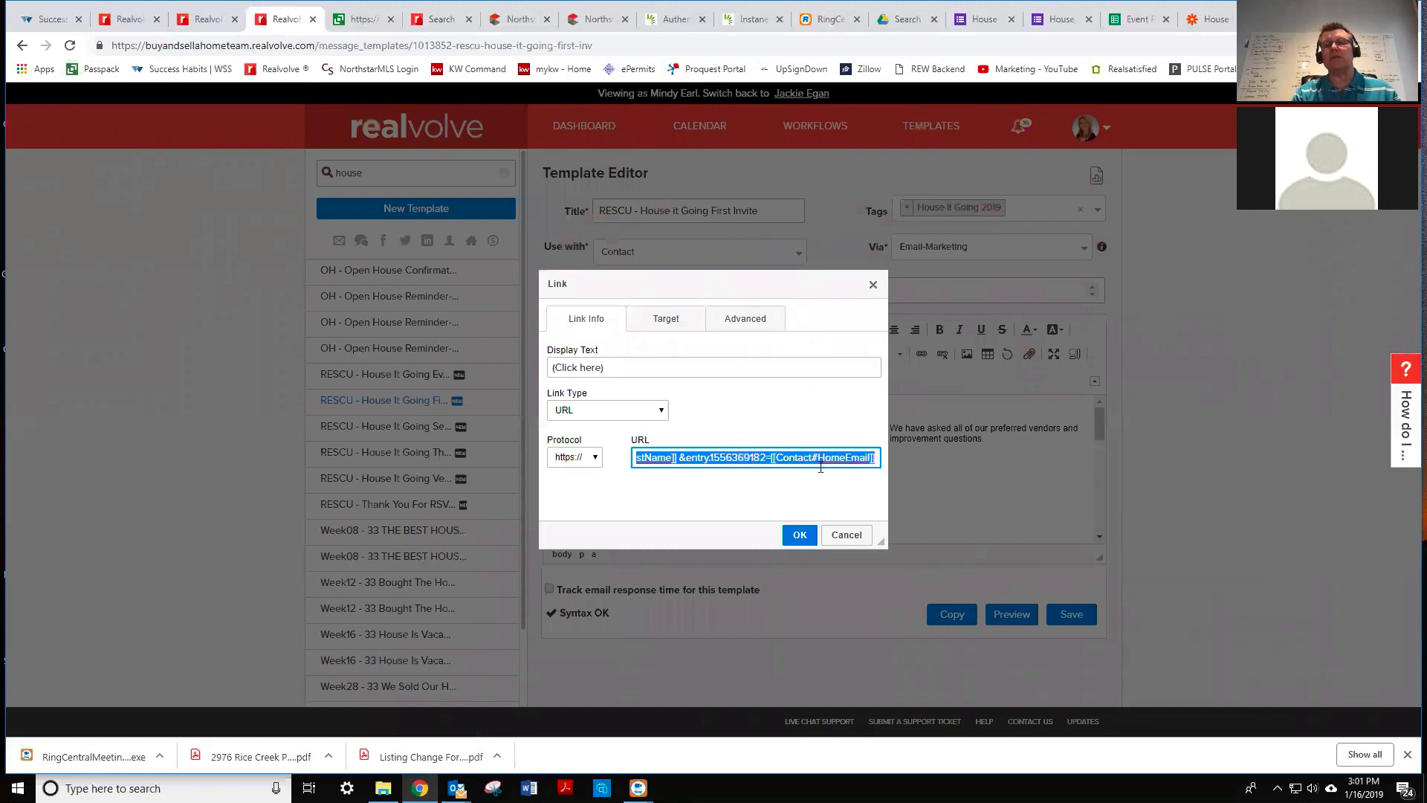
click(844, 538)
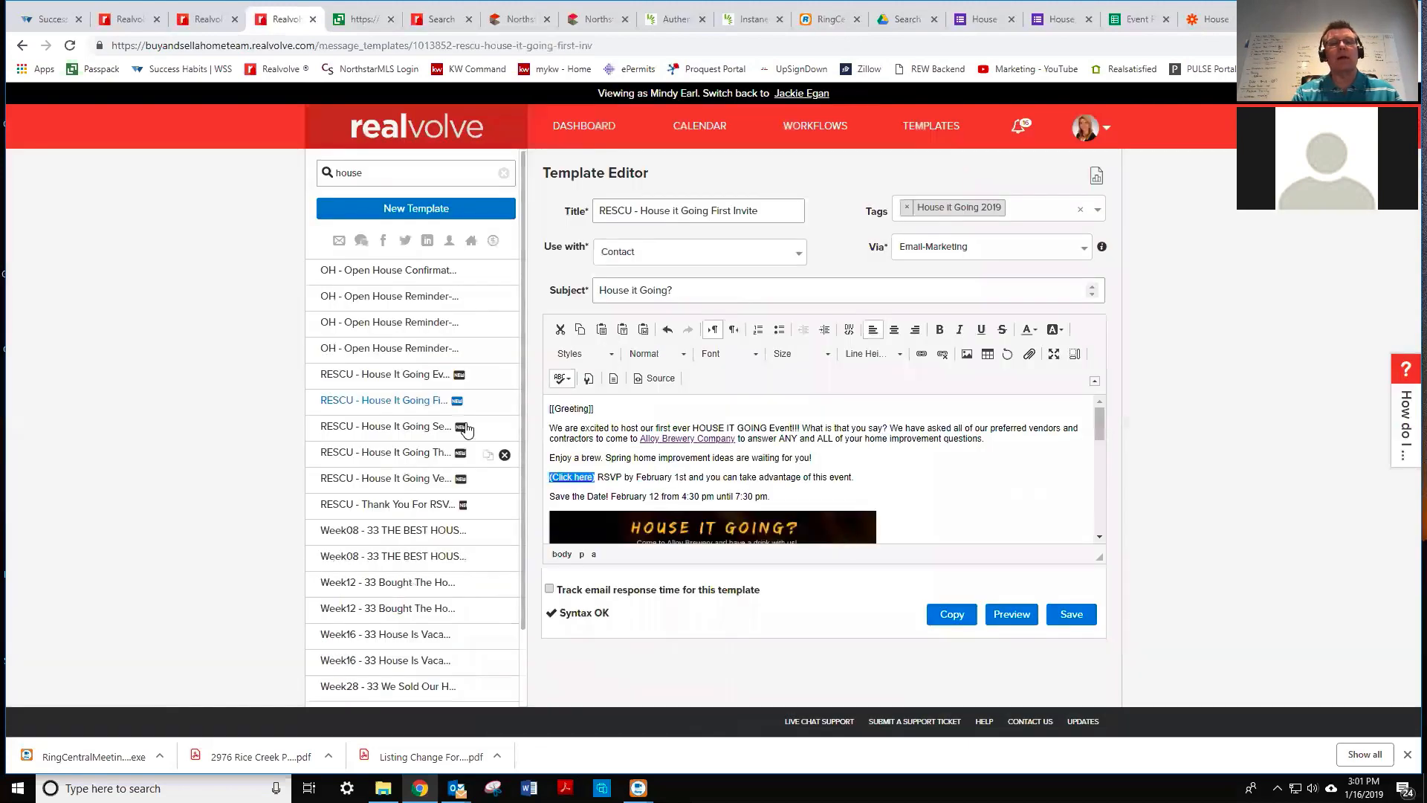
click(431, 427)
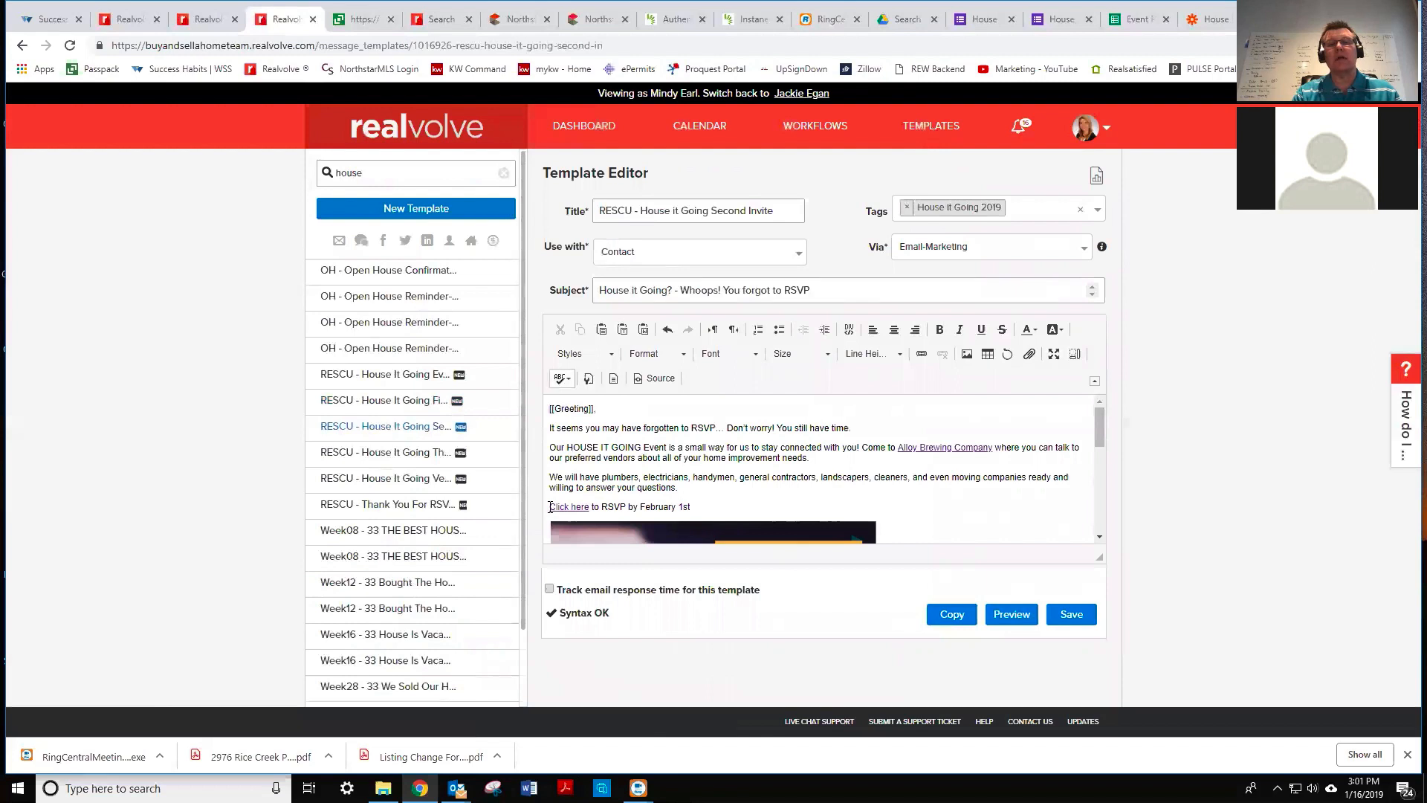
- Point the Second Invite's Click here link to the prefilled form URL and save the template
drag(550, 506, 590, 508)
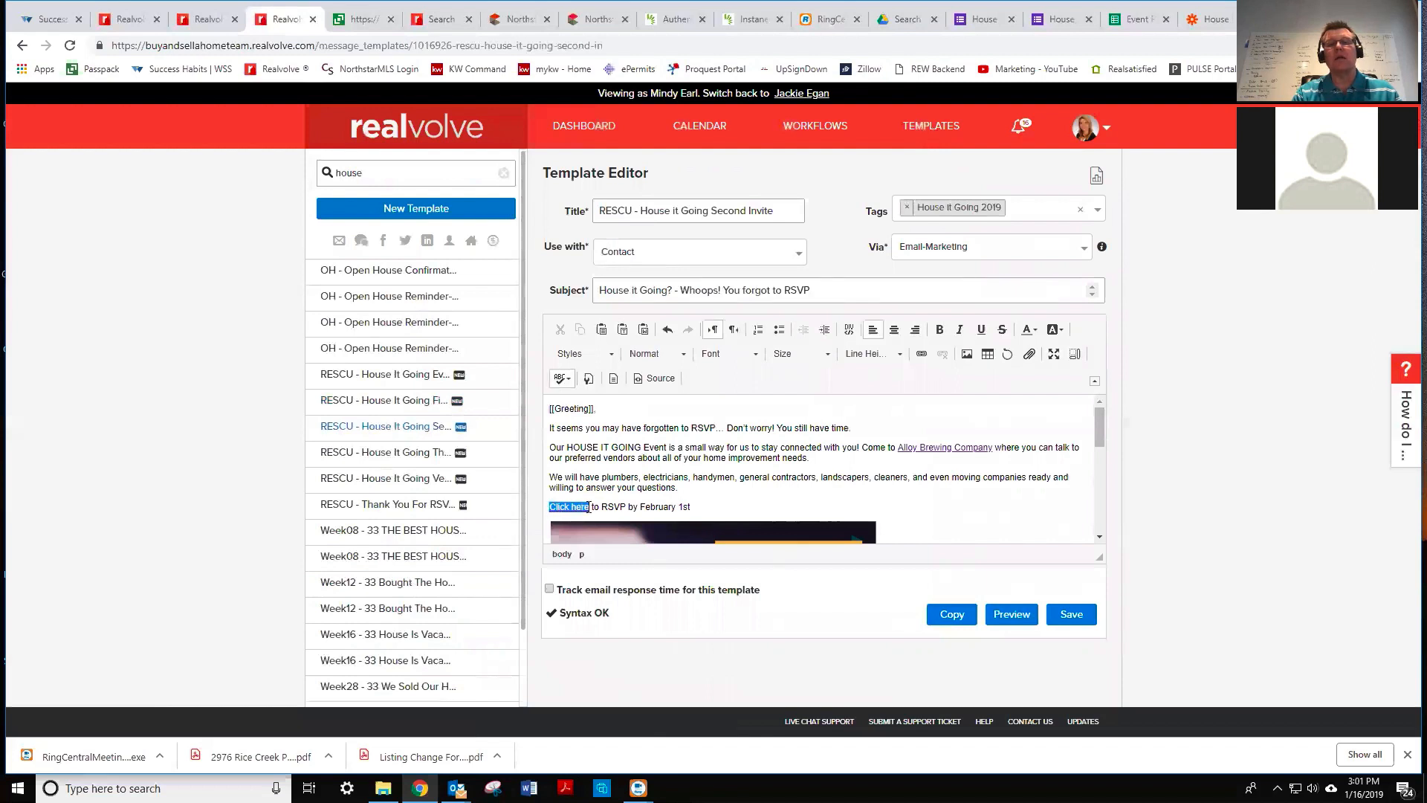
click(922, 354)
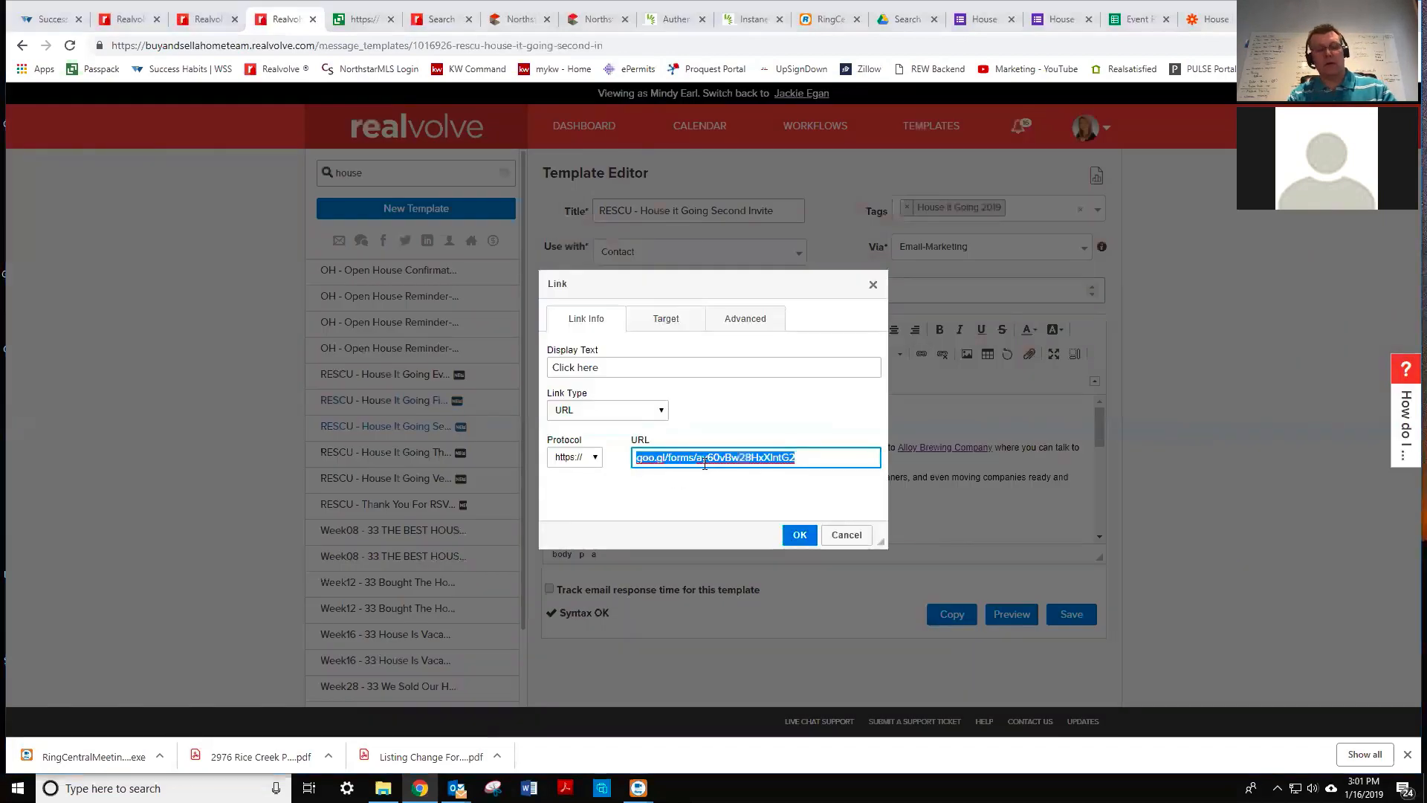
key(super)
key(ctrl+v)
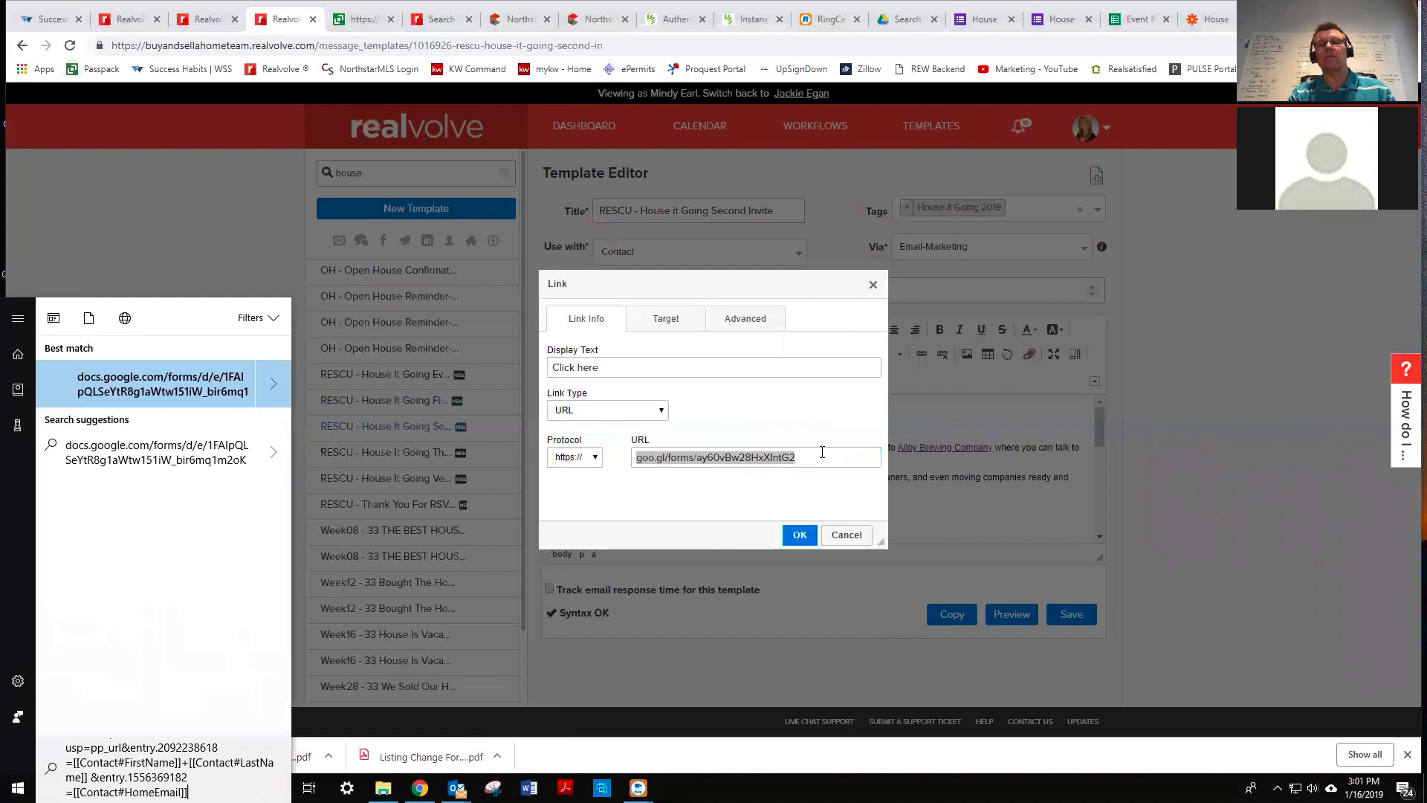
click(816, 455)
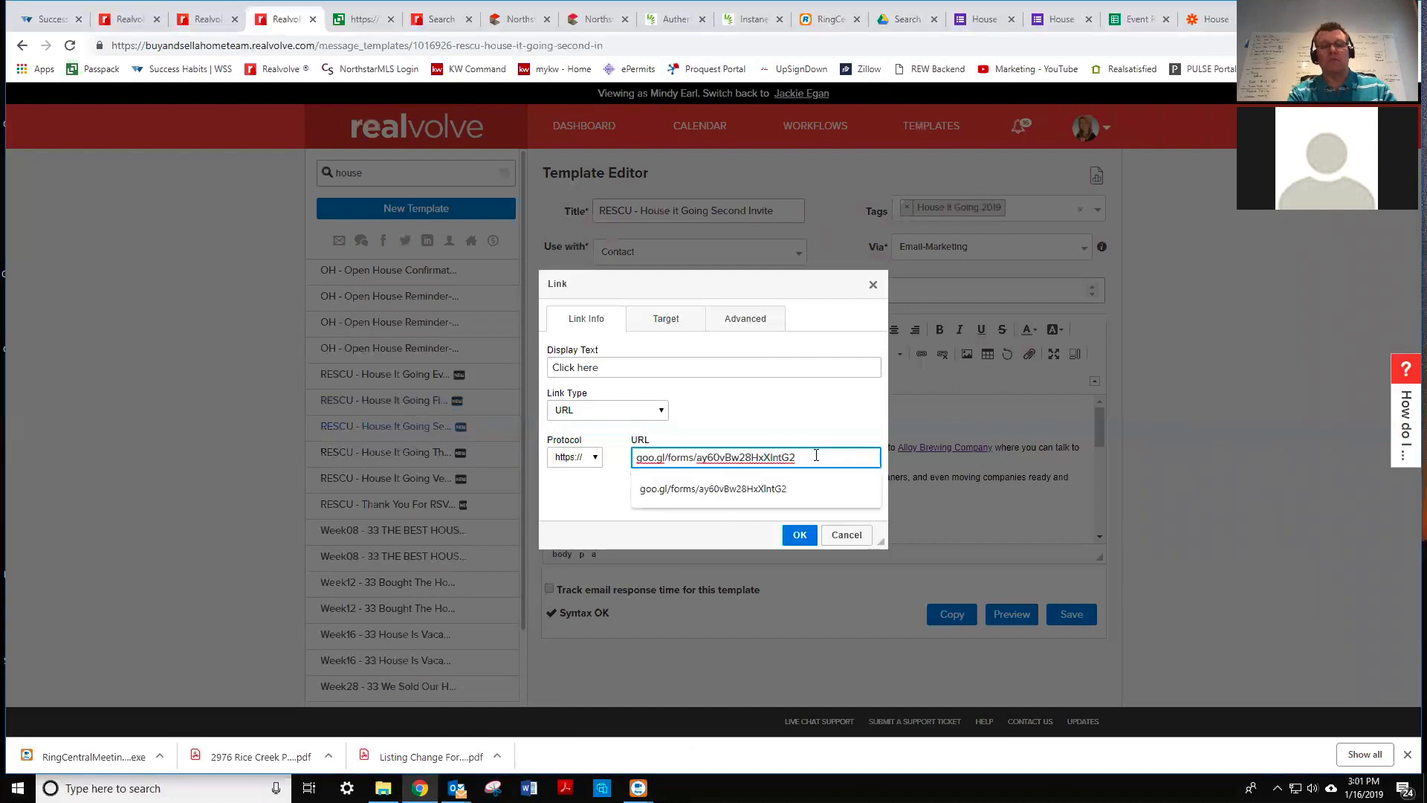
key(ctrl+v)
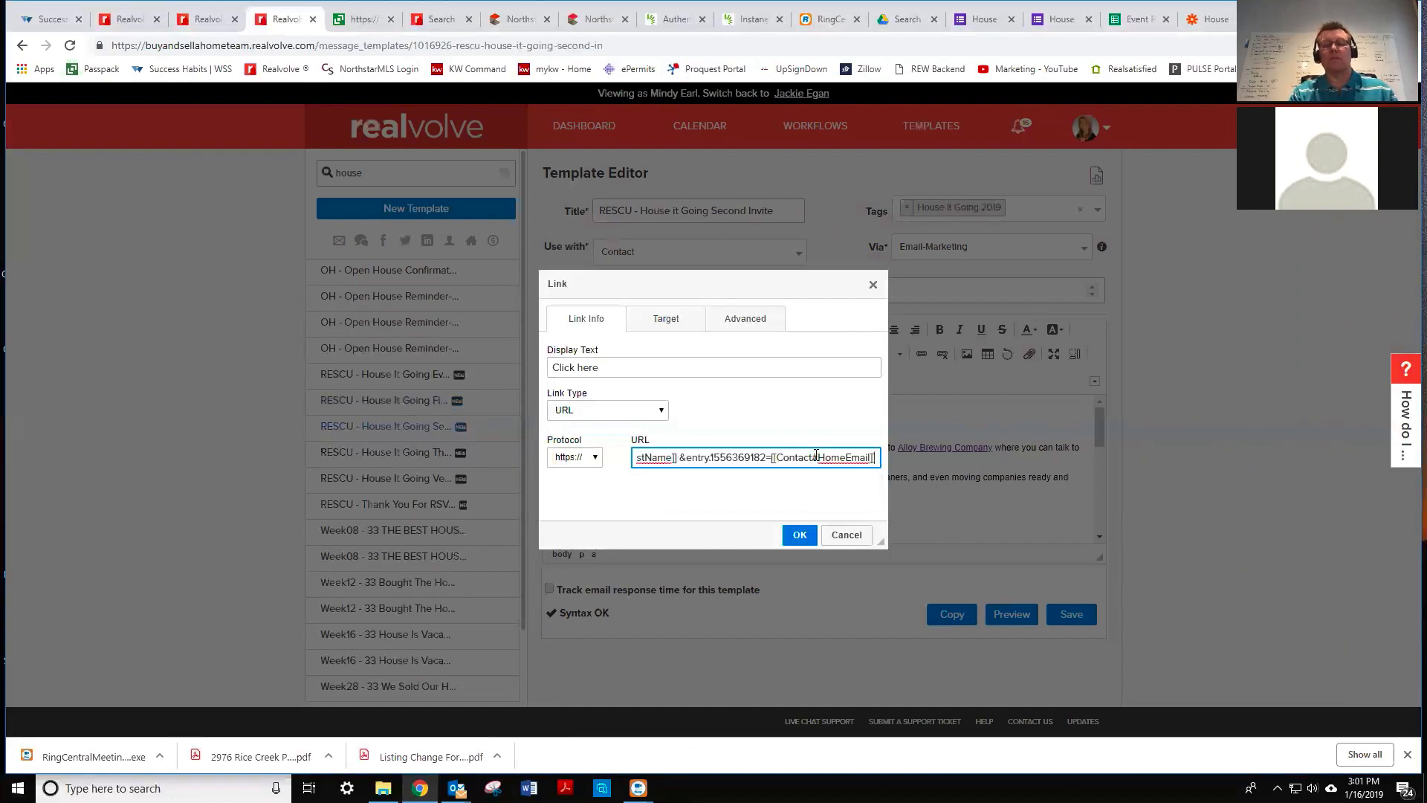
key(ctrl+a)
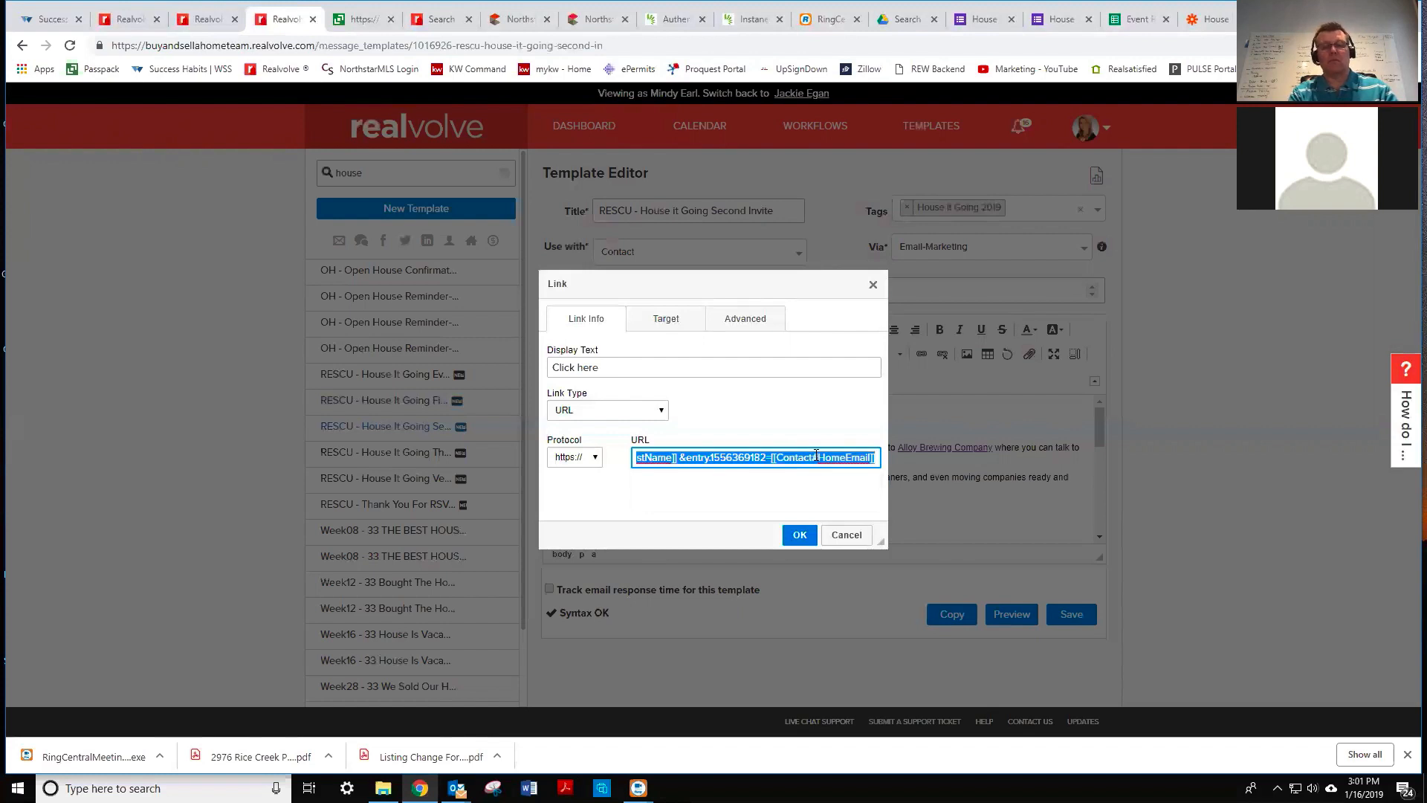
click(816, 455)
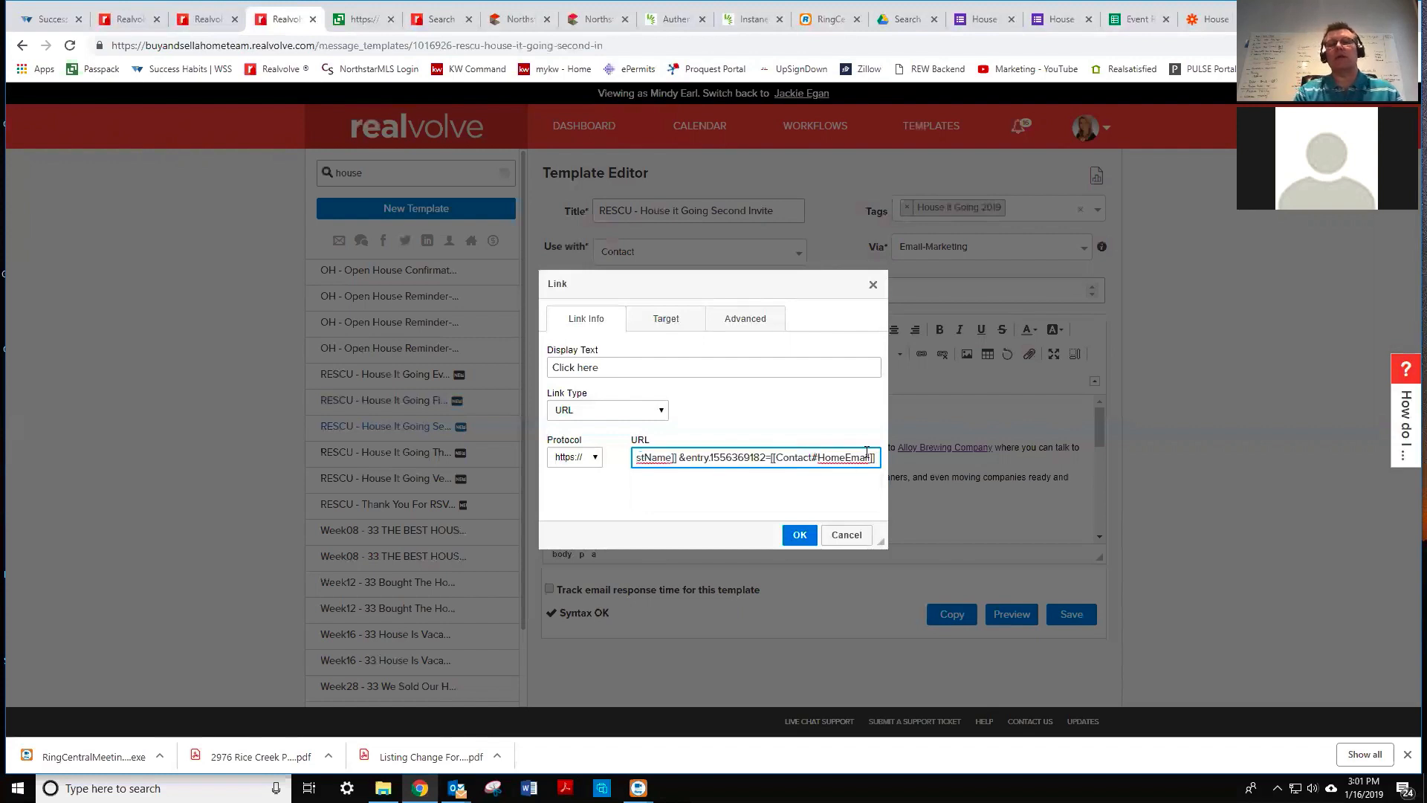
click(800, 535)
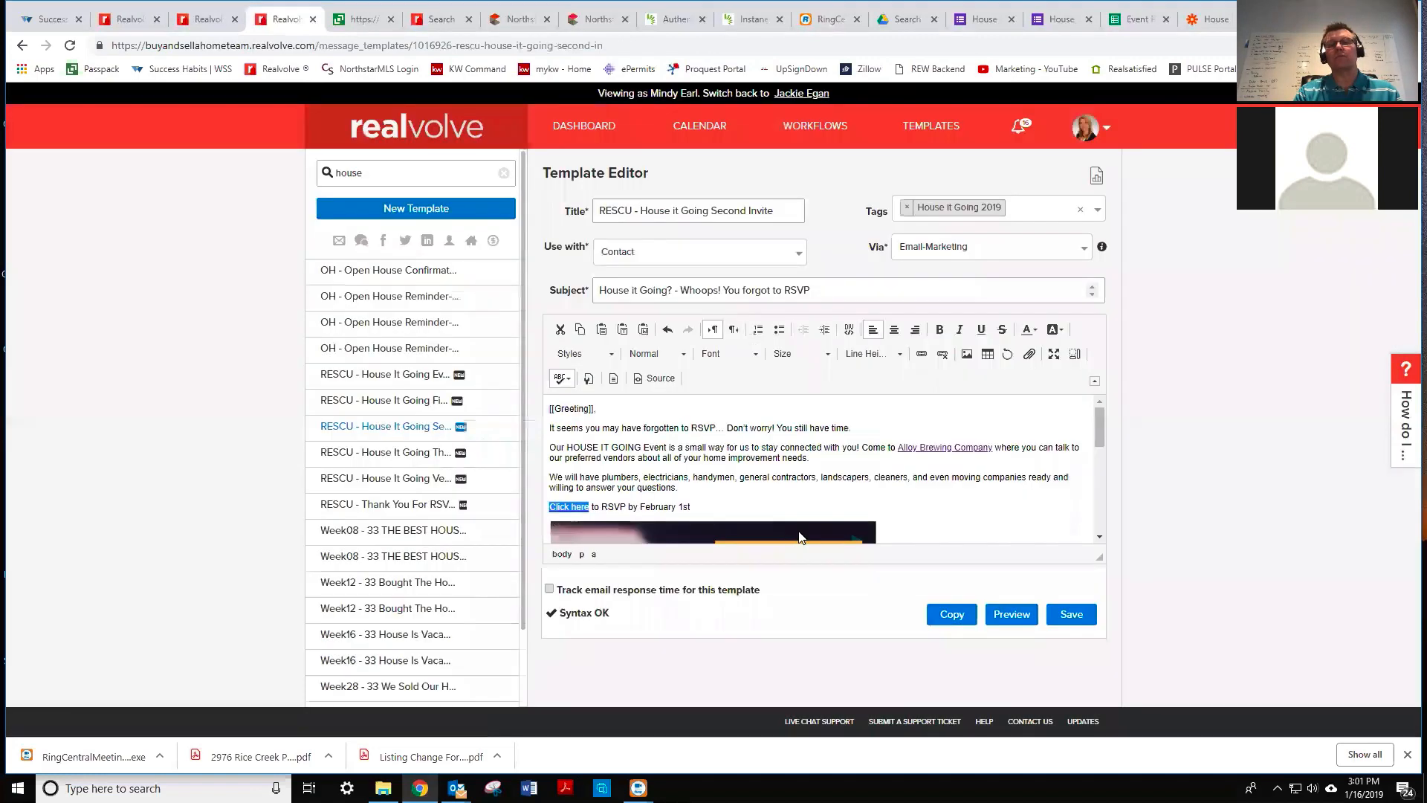
click(1077, 613)
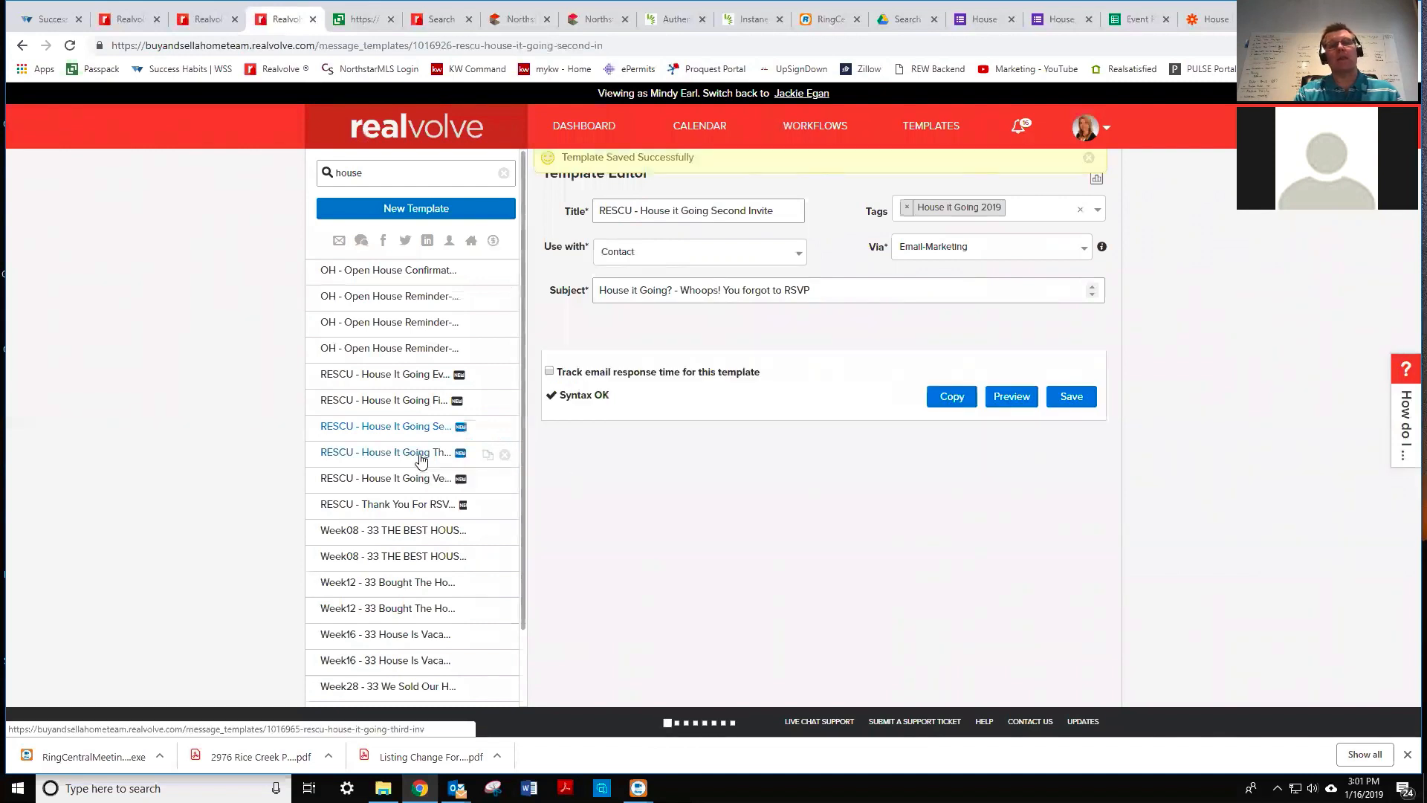
- In the Third Invite template, replace the 'Click here' goo.gl link with the prefilled RSVP form URL
click(421, 459)
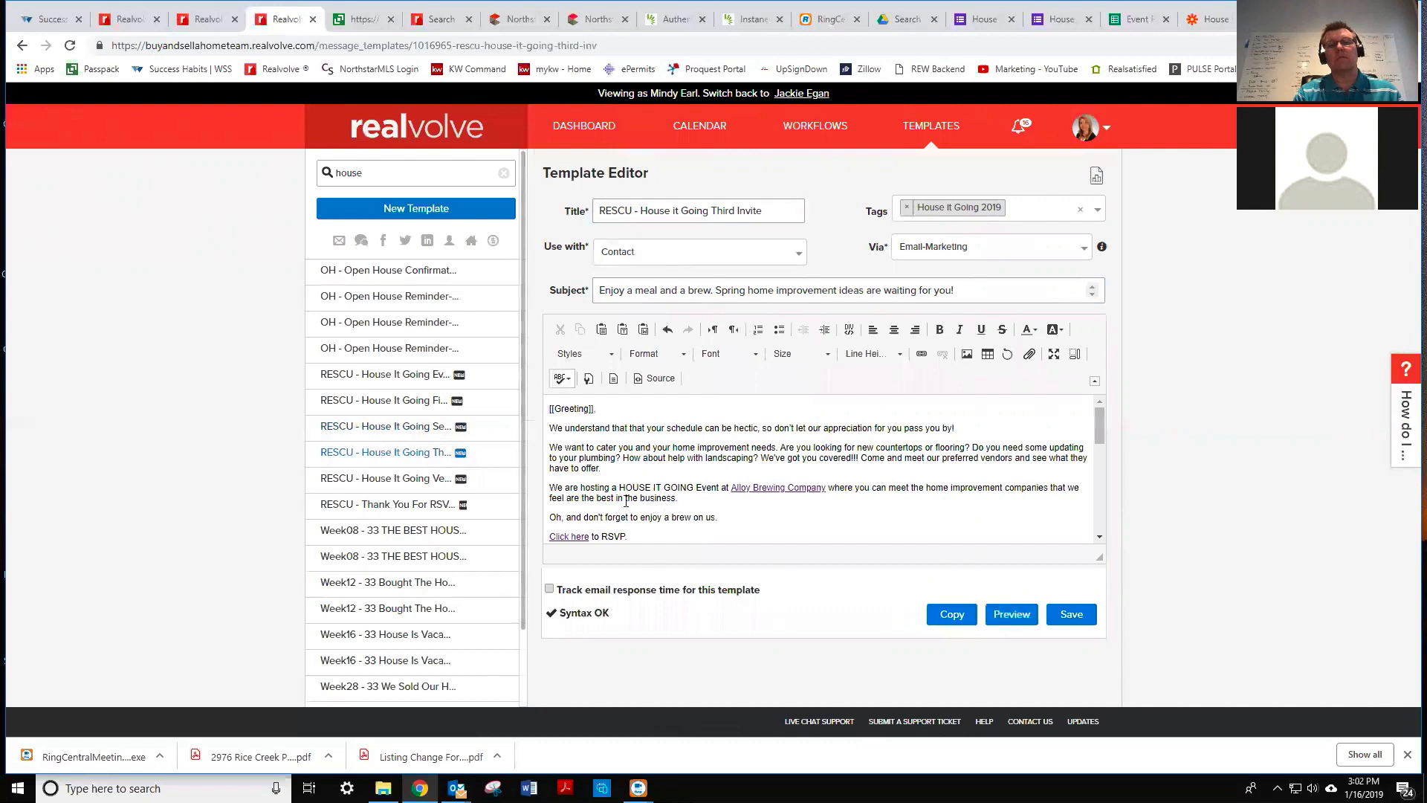
drag(1098, 428, 1100, 437)
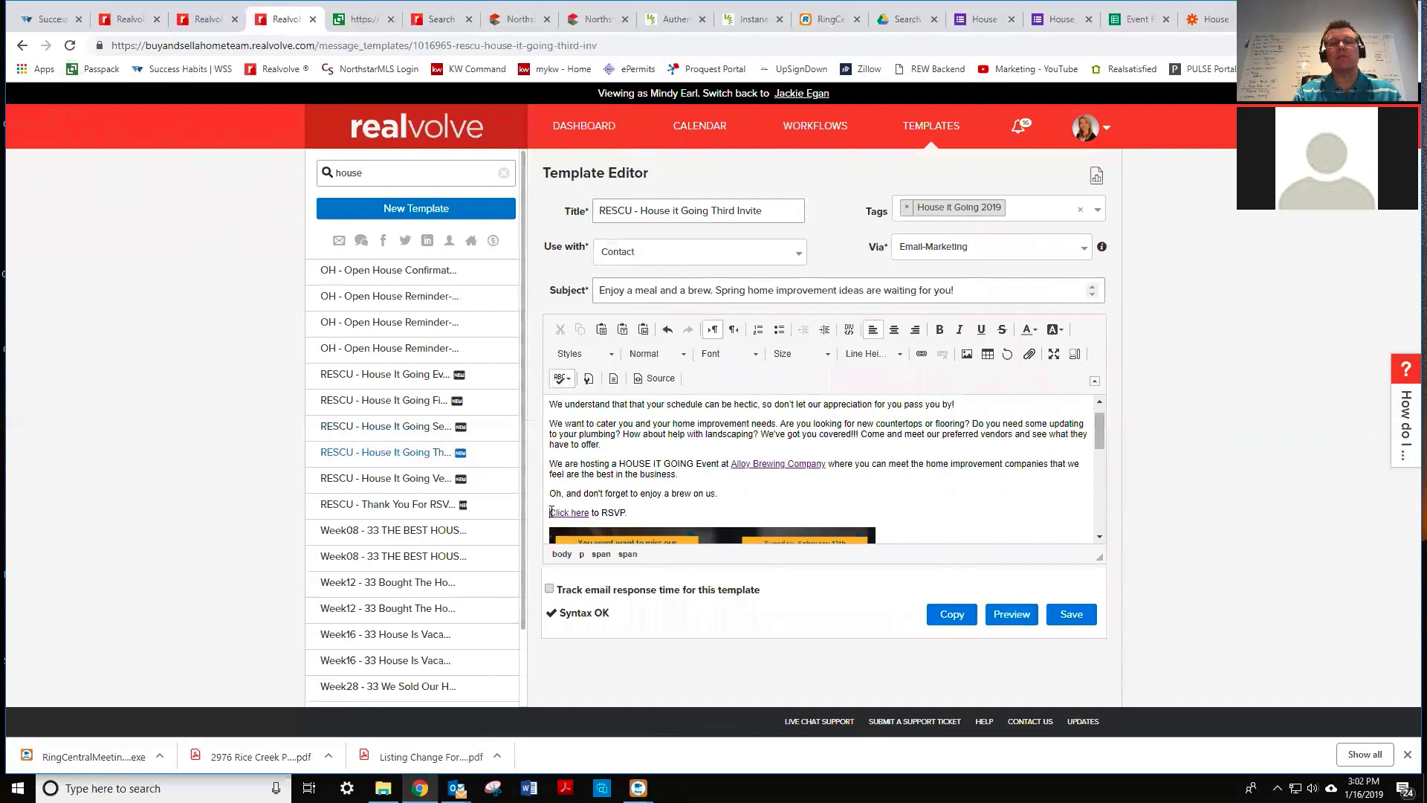
drag(551, 512, 574, 511)
drag(589, 513, 590, 512)
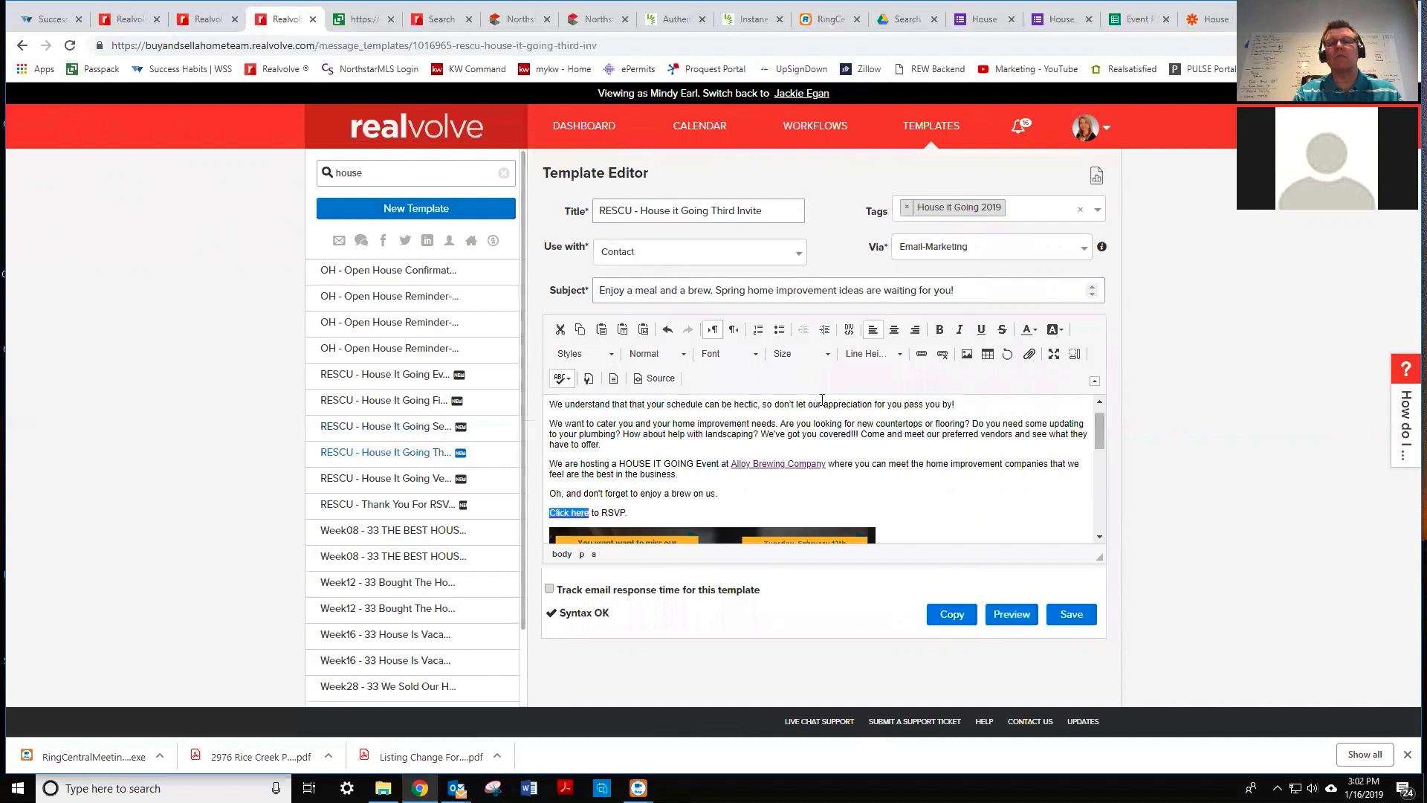
click(922, 354)
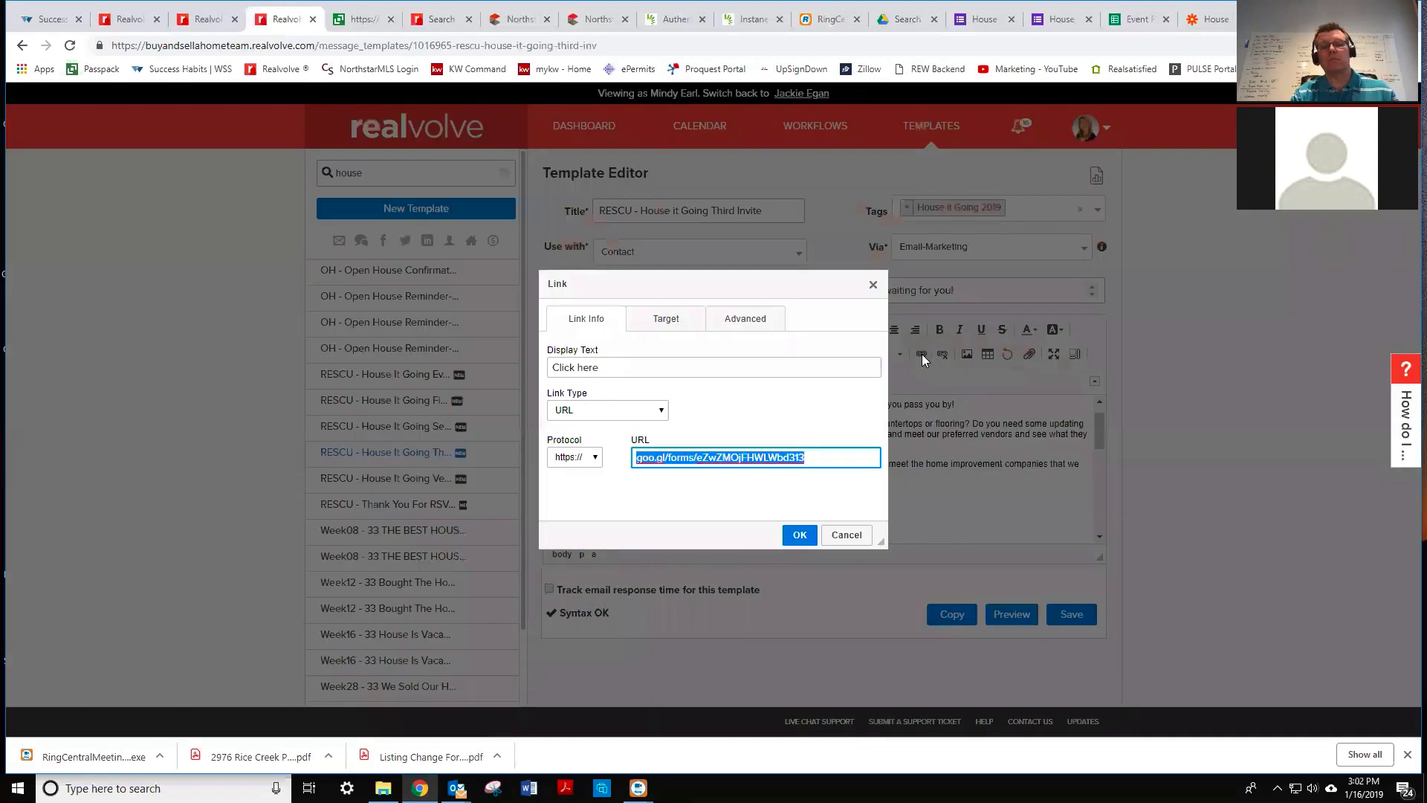
key(ctrl+v)
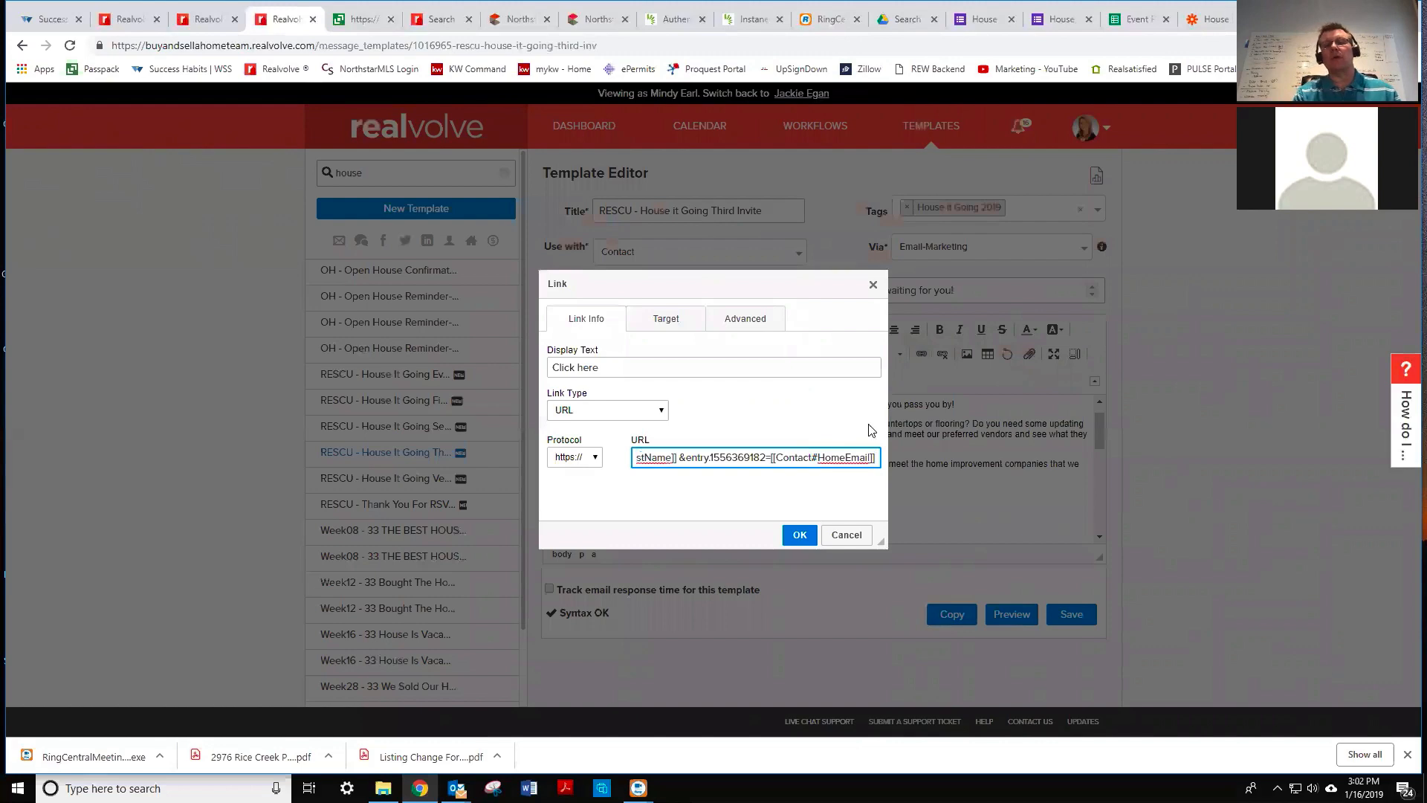
click(800, 535)
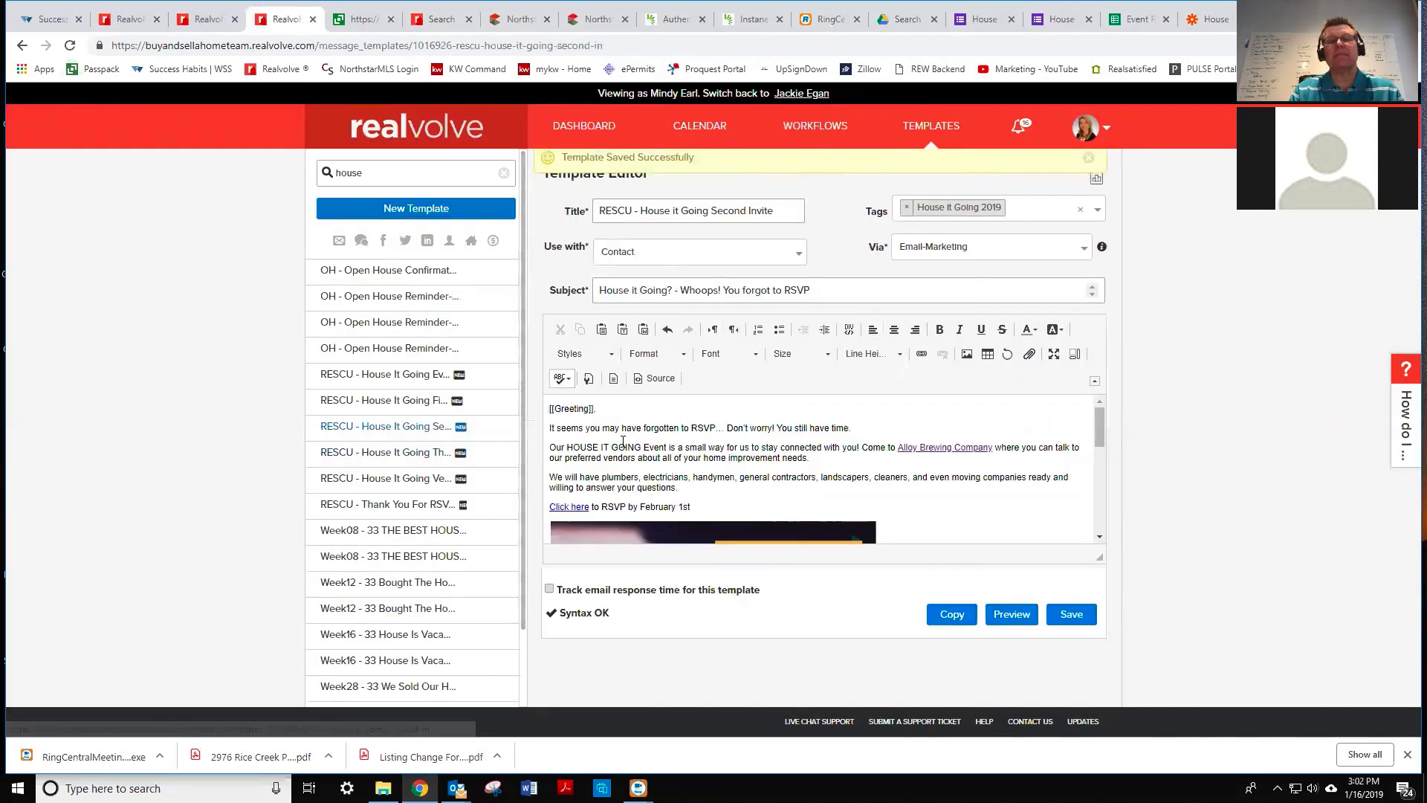
- Open the RESCU - House It Going First Invite template and enlarge the message area to show the banner
click(404, 408)
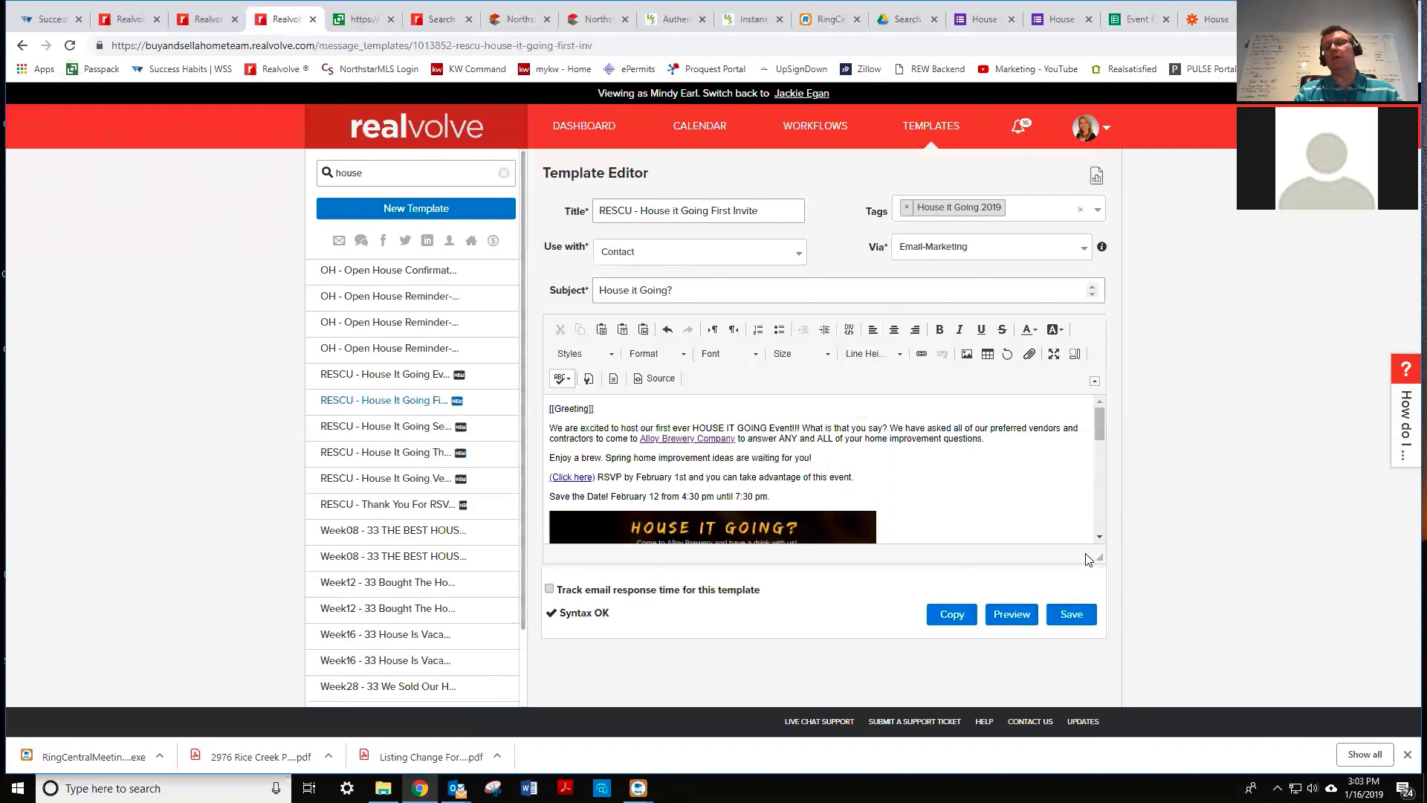
drag(1099, 550, 1107, 619)
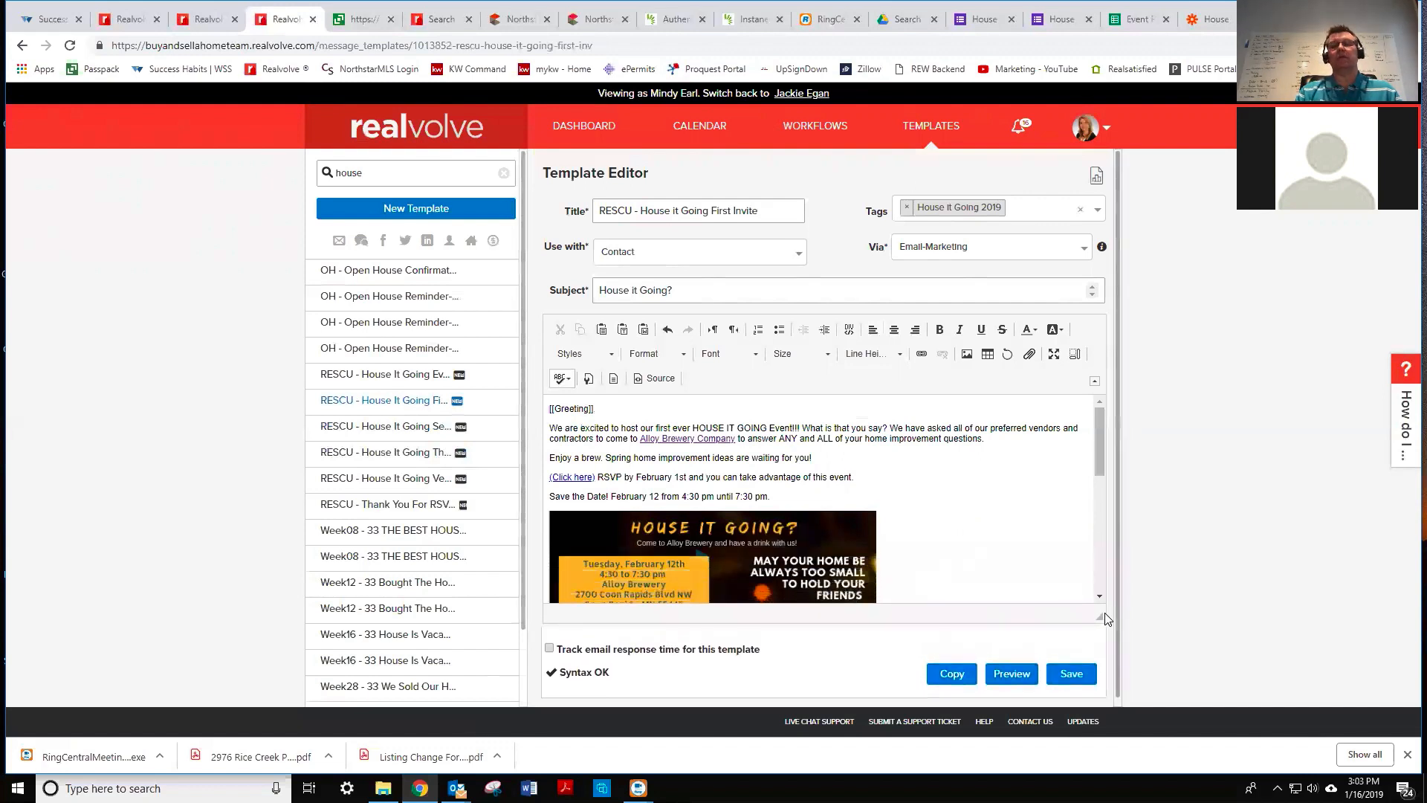